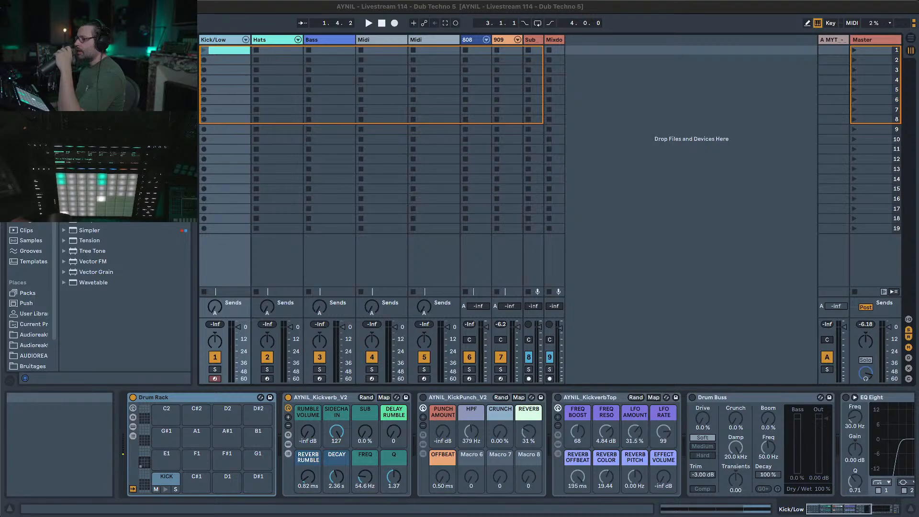
{"action": "right_click", "coordinate": [122, 516]}
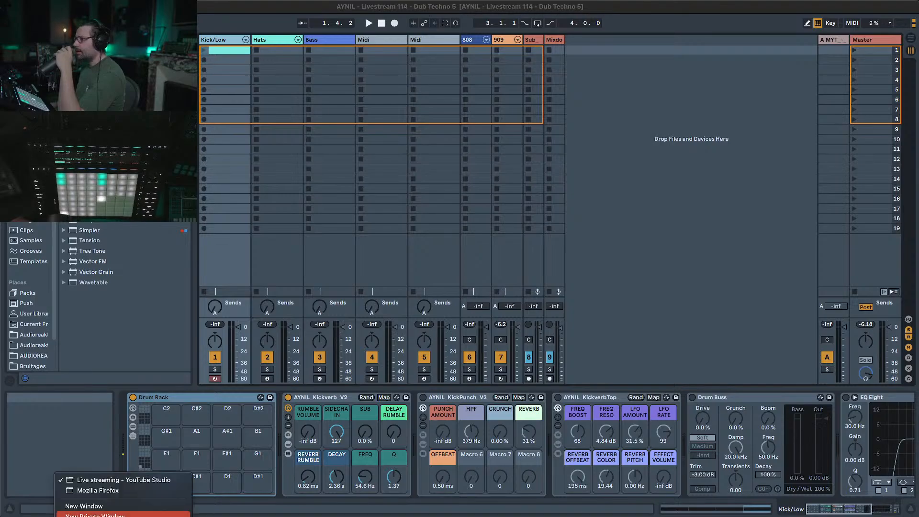
{"action": "left_click", "coordinate": [100, 491]}
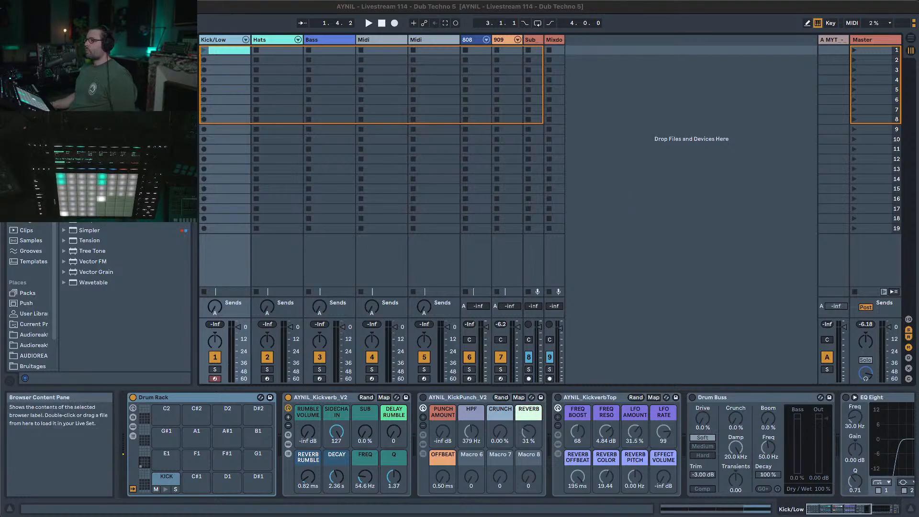
Open the AUDIOREA user folder in the browser and widen the browser to show the full folder names.
{"action": "left_click", "coordinate": [46, 359]}
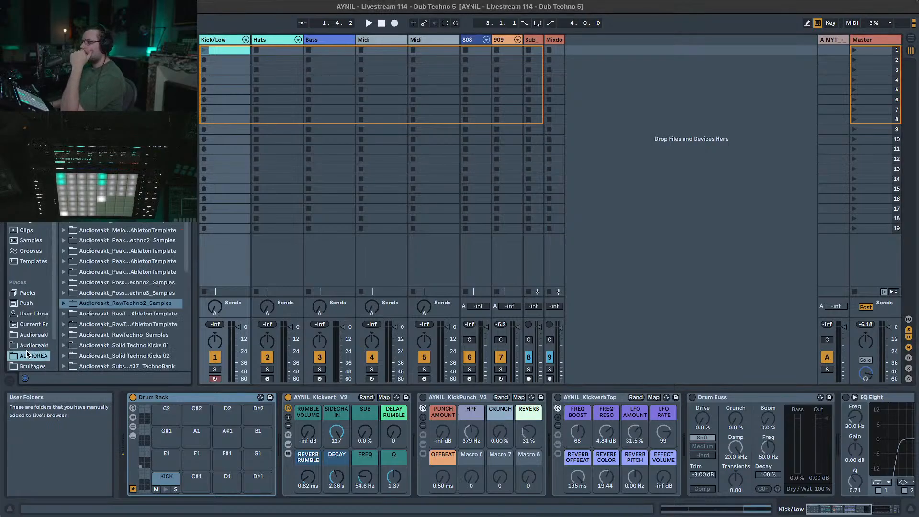
{"action": "left_click", "coordinate": [71, 306]}
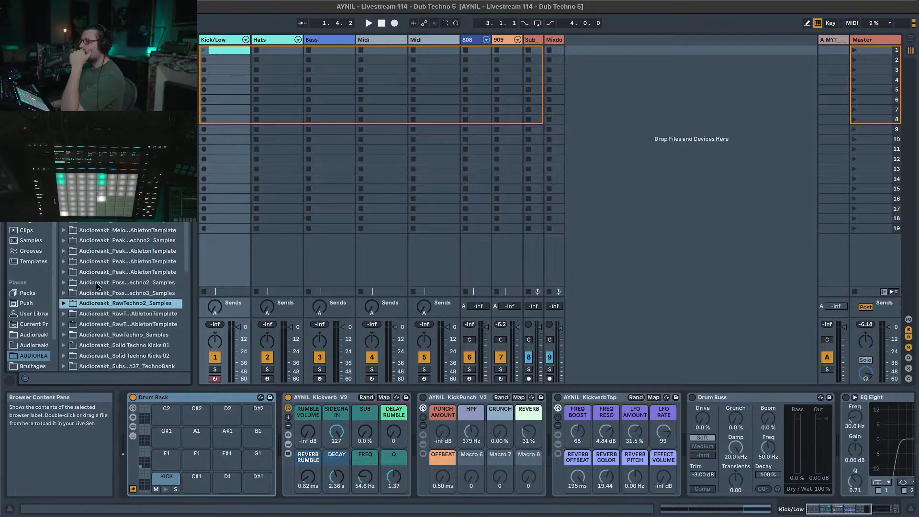
{"action": "left_click_drag", "start_coordinate": [195, 240], "coordinate": [238, 238]}
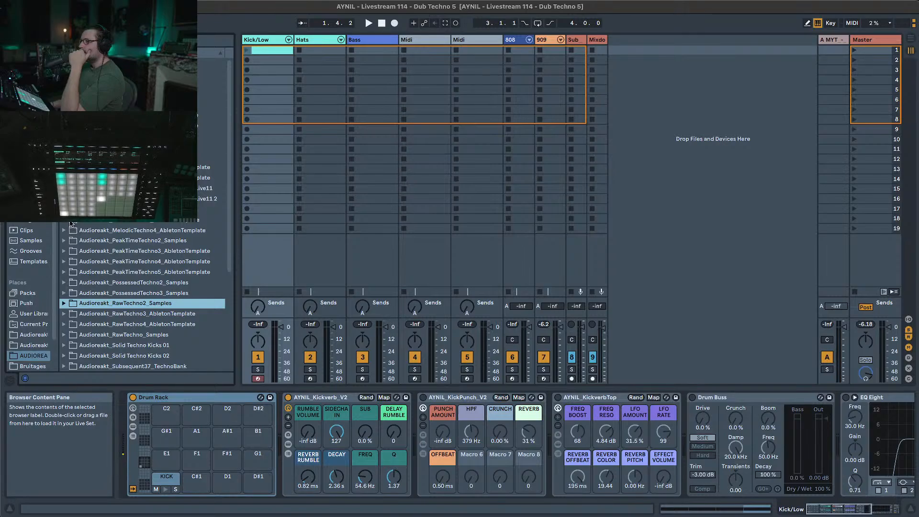
Audition the ADRKT_MTD one-shot kick samples between 01 and 09 in the melodic techno drums pack's Kicks folder.
{"action": "scroll", "coordinate": [143, 288], "scroll_direction": "up", "scroll_amount": 3}
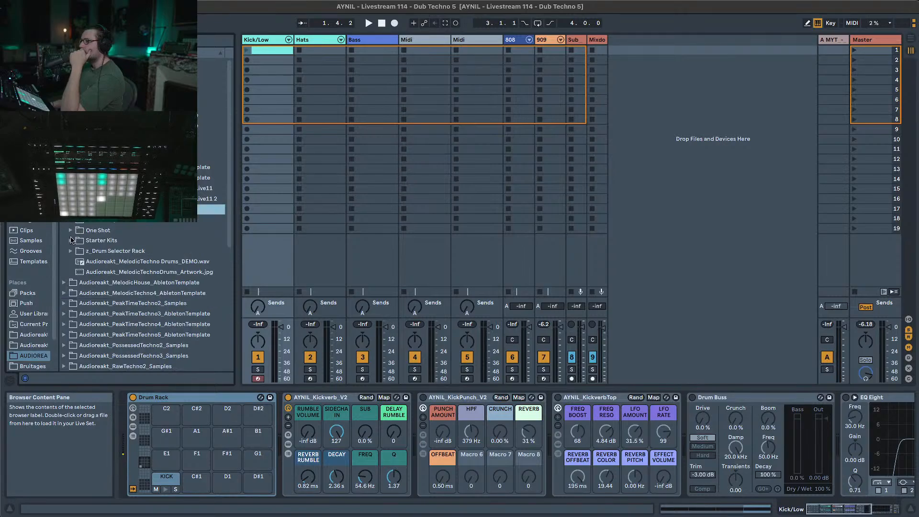
{"action": "left_click", "coordinate": [70, 232]}
{"action": "left_click", "coordinate": [77, 261]}
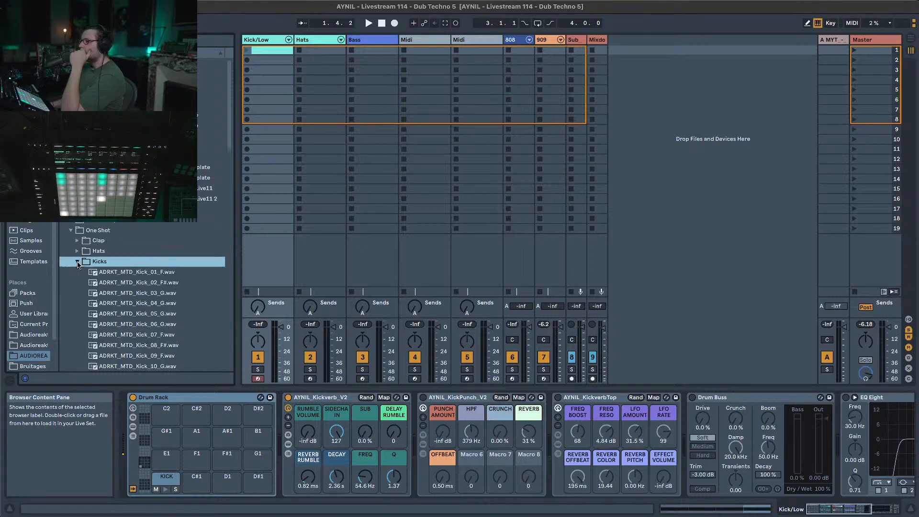
{"action": "left_click", "coordinate": [130, 272]}
{"action": "left_click", "coordinate": [129, 283]}
{"action": "left_click", "coordinate": [128, 295]}
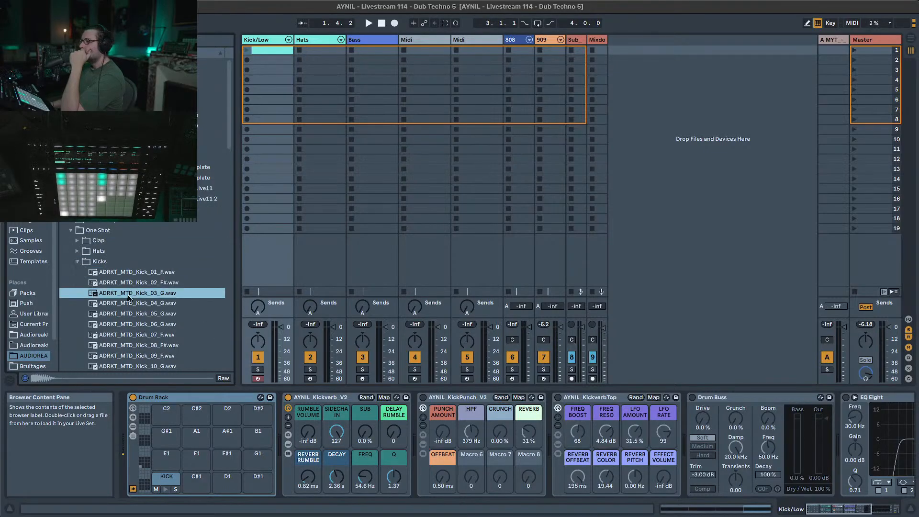
{"action": "left_click", "coordinate": [129, 314]}
{"action": "left_click", "coordinate": [130, 325]}
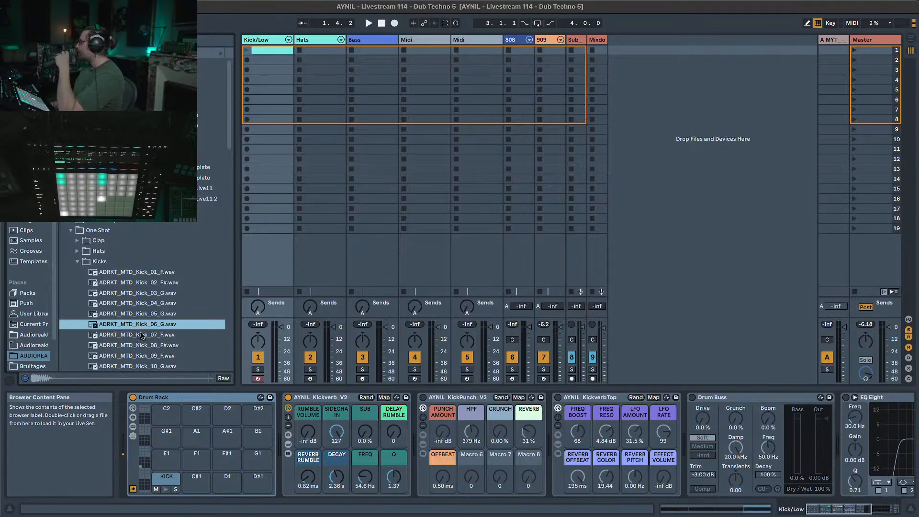
{"action": "left_click", "coordinate": [107, 337]}
{"action": "left_click", "coordinate": [111, 345]}
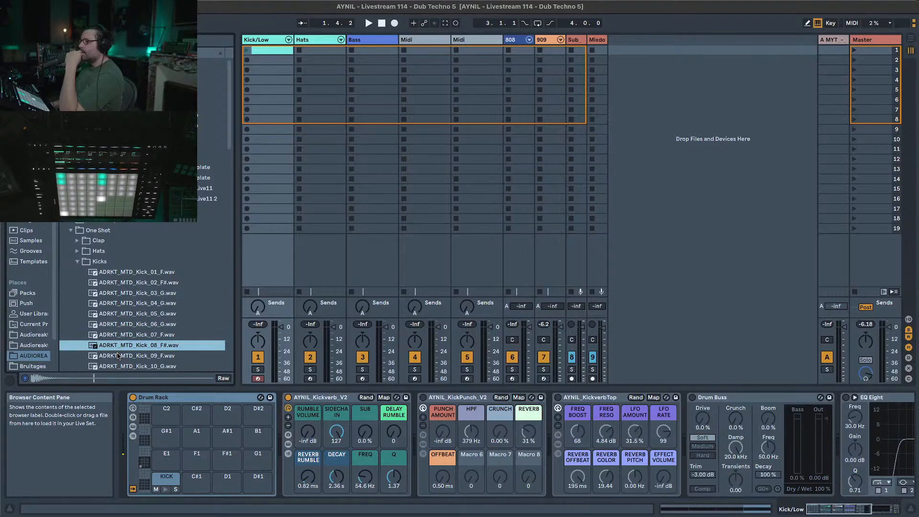
{"action": "left_click", "coordinate": [119, 356]}
Collapse the melodic techno drums folder and expand the Kick folder inside Audioreakt_RawTechno_Samples.
{"action": "key", "text": "Left"}
{"action": "key", "text": "Left"}
{"action": "key", "text": "Left"}
{"action": "key", "text": "Left"}
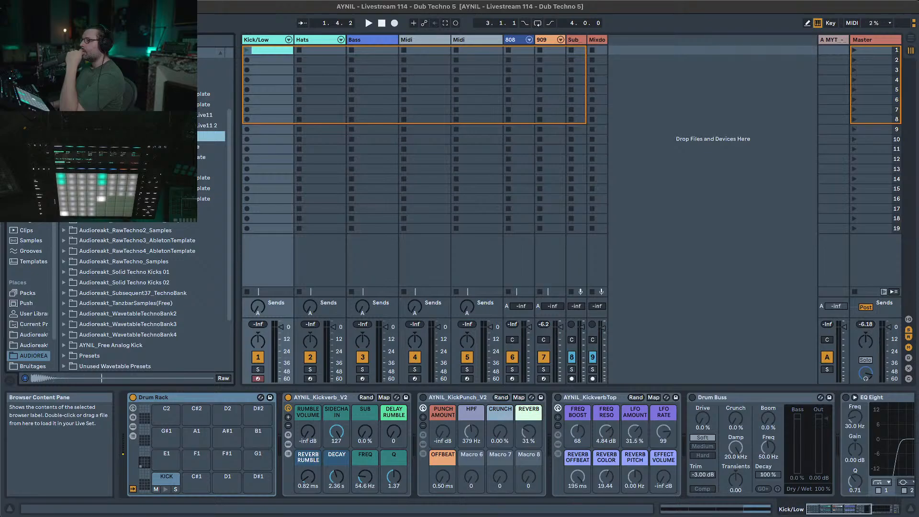
{"action": "left_click", "coordinate": [65, 262]}
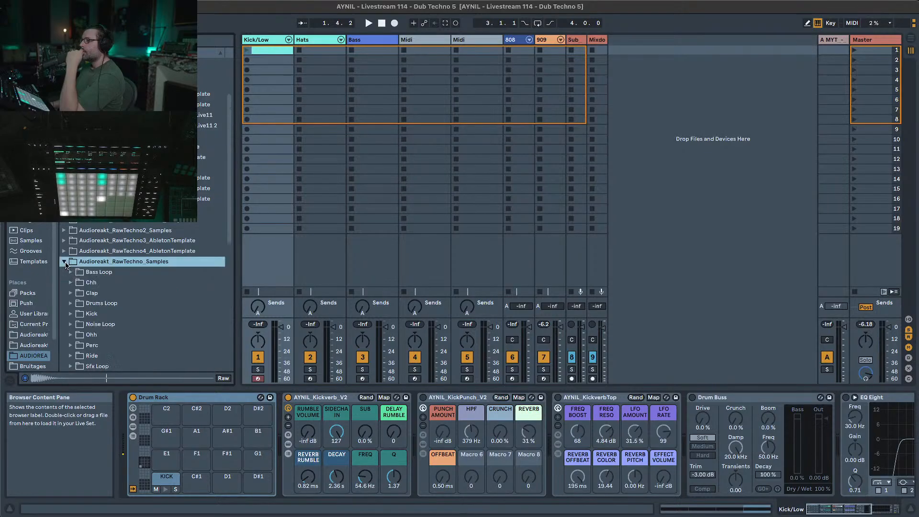
{"action": "left_click", "coordinate": [70, 314]}
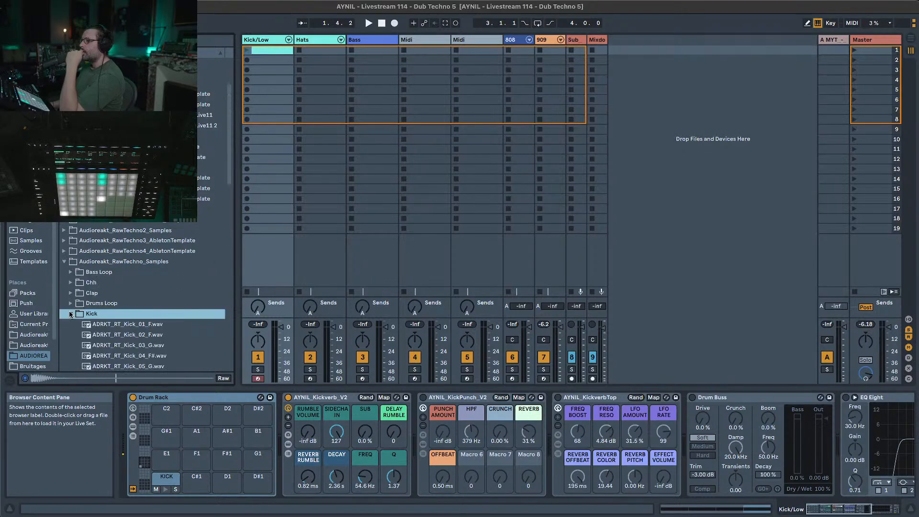
Audition the ADRKT_RT kick samples from Kick_01_F through Kick_05_G.
{"action": "left_click", "coordinate": [87, 324]}
{"action": "key", "text": "Down"}
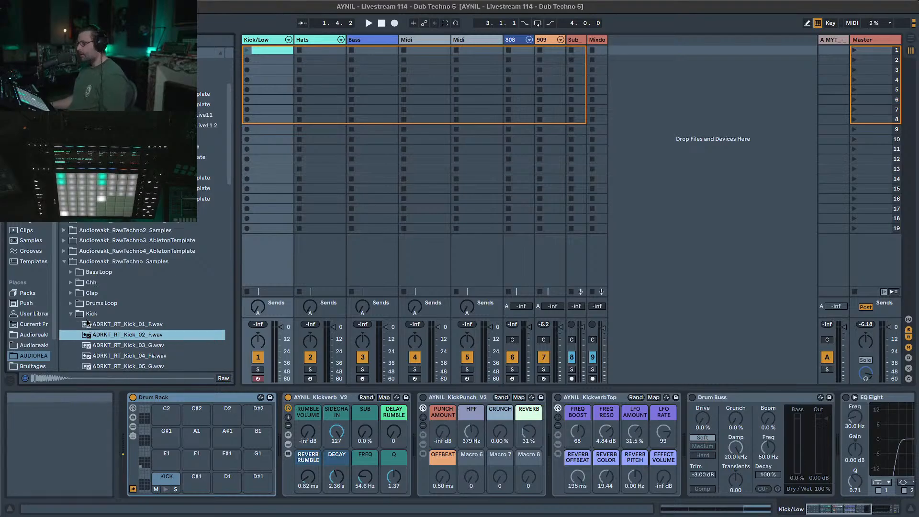
{"action": "key", "text": "Down"}
{"action": "key", "text": "Down"}
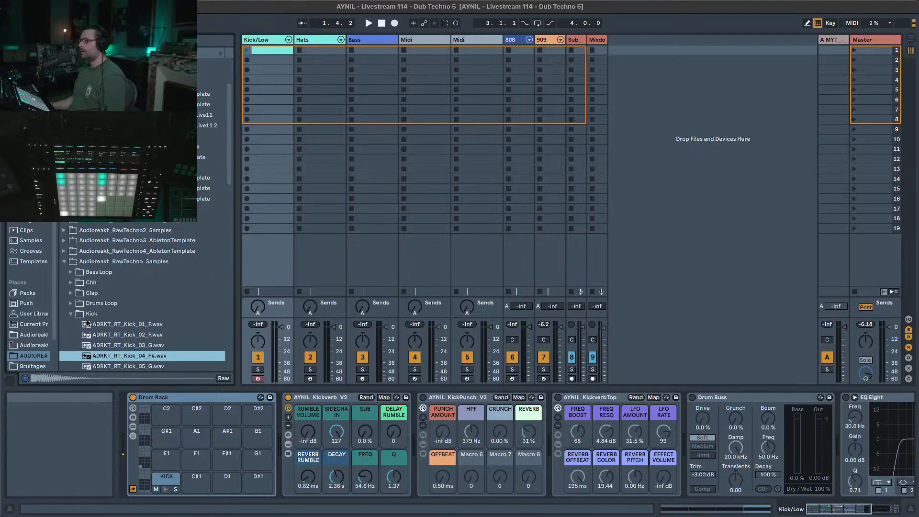
{"action": "key", "text": "Up"}
{"action": "key", "text": "Down"}
{"action": "key", "text": "Down"}
Audition further ADRKT_RT kick samples, from Kick_06_F# to Kick_10_F# and Kick_27_F#.
{"action": "scroll", "coordinate": [140, 287], "scroll_direction": "down", "scroll_amount": 5}
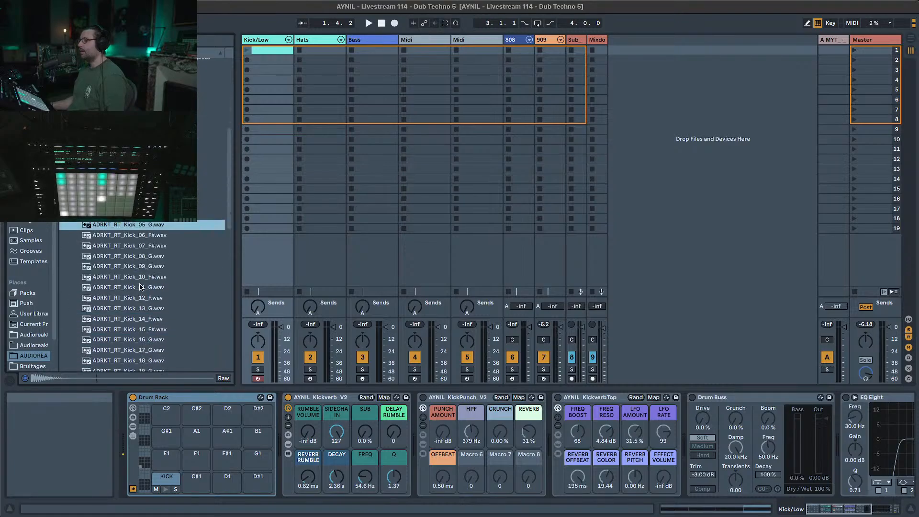
{"action": "key", "text": "Down"}
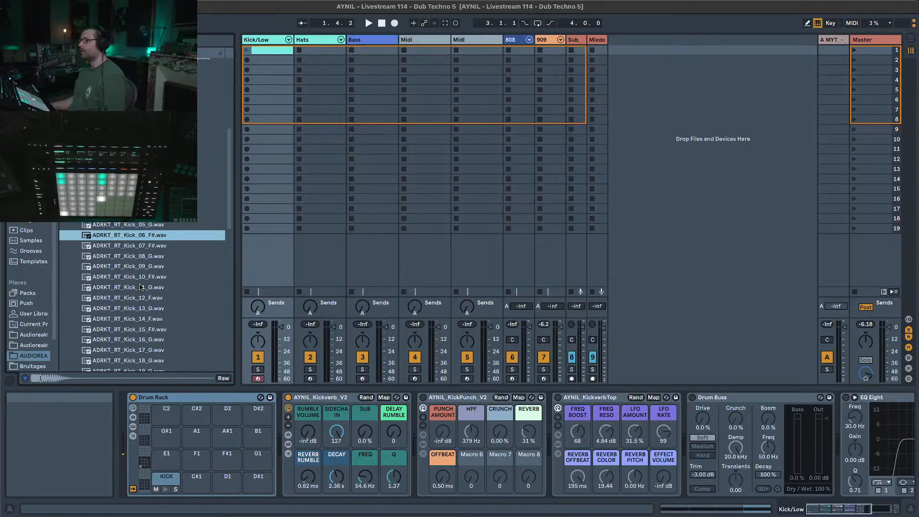
{"action": "key", "text": "Up"}
{"action": "key", "text": "Down"}
{"action": "key", "text": "Down"}
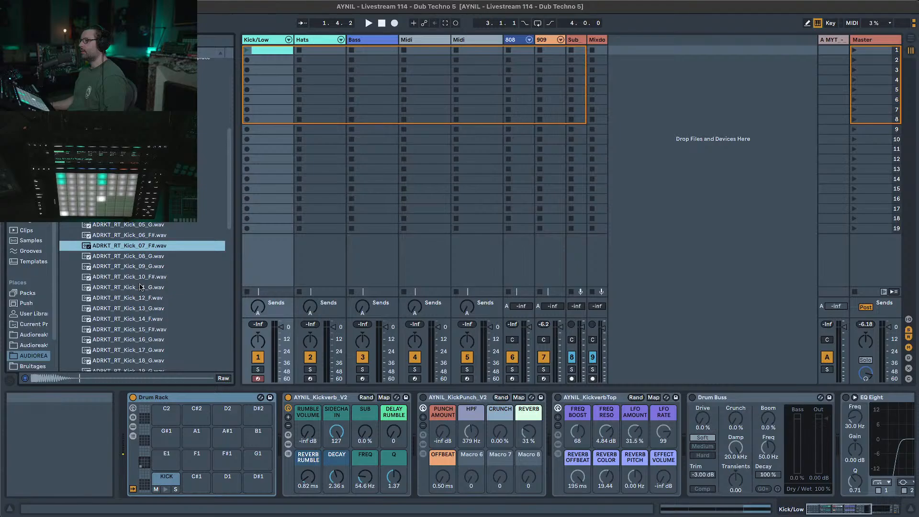
{"action": "key", "text": "Down"}
{"action": "key", "text": "Down"}
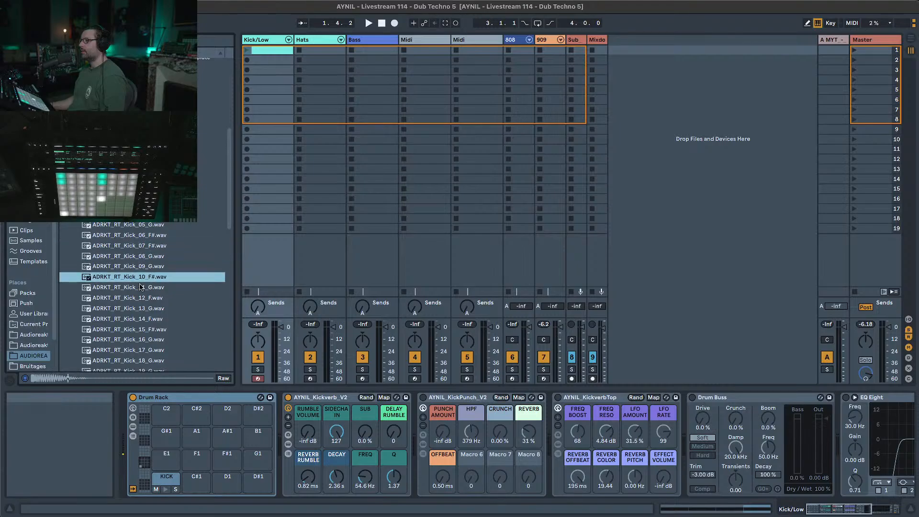
{"action": "scroll", "coordinate": [141, 288], "scroll_direction": "down", "scroll_amount": 8}
{"action": "left_click", "coordinate": [137, 294]}
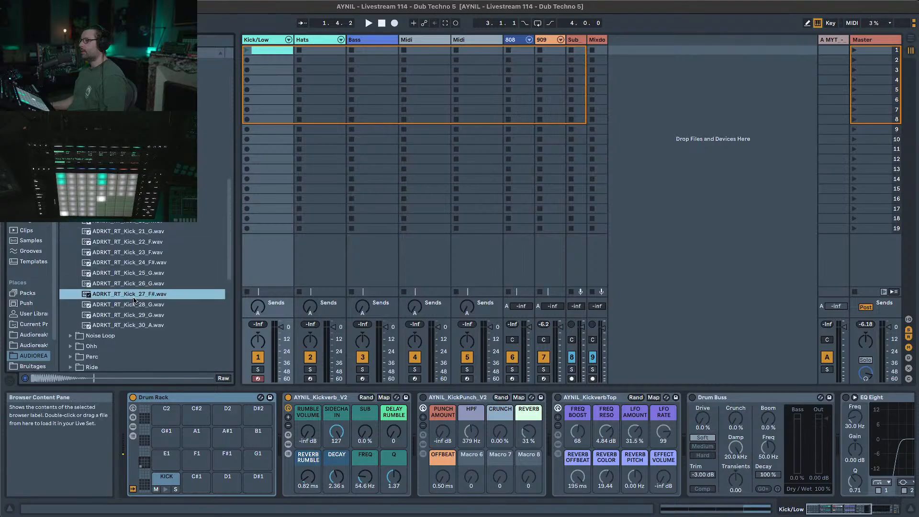
Collapse Audioreakt_RawTechno_Samples and expand the Kick folder inside Audioreakt_RawTechno2_Samples.
{"action": "scroll", "coordinate": [135, 300], "scroll_direction": "up", "scroll_amount": 13}
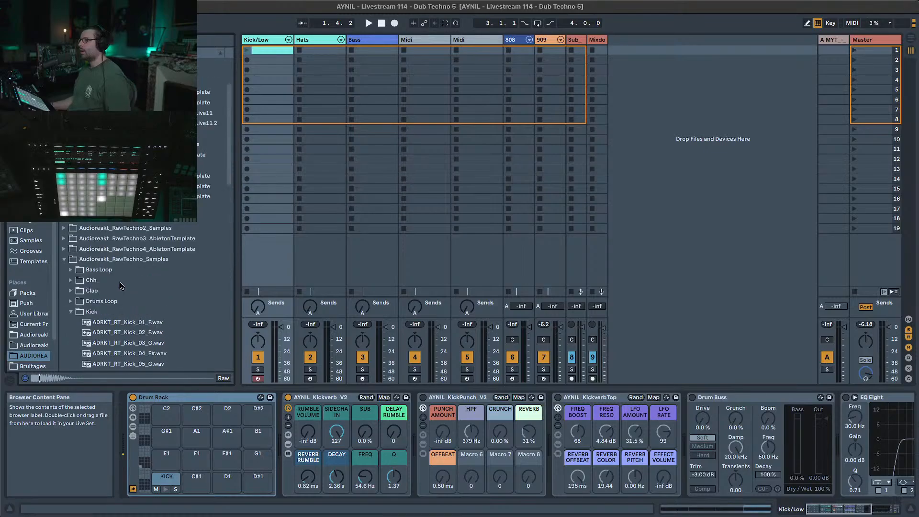
{"action": "left_click", "coordinate": [66, 262]}
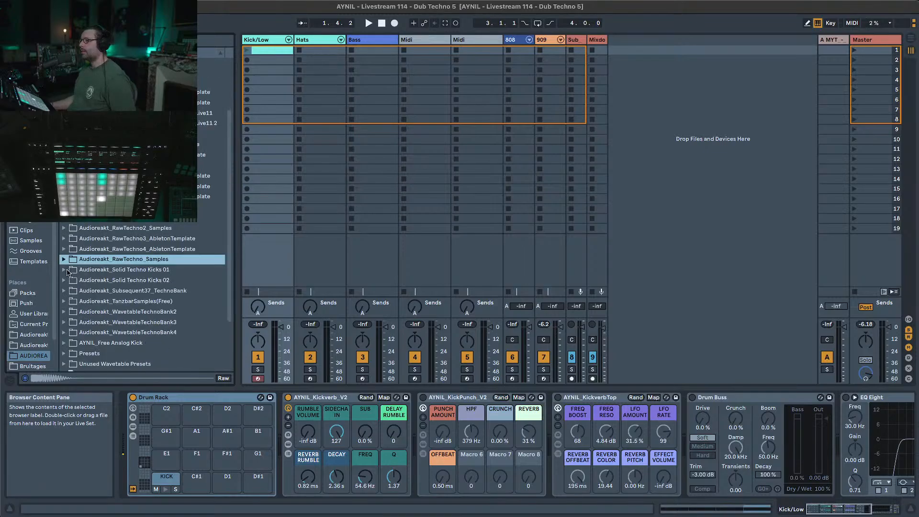
{"action": "left_click", "coordinate": [63, 228]}
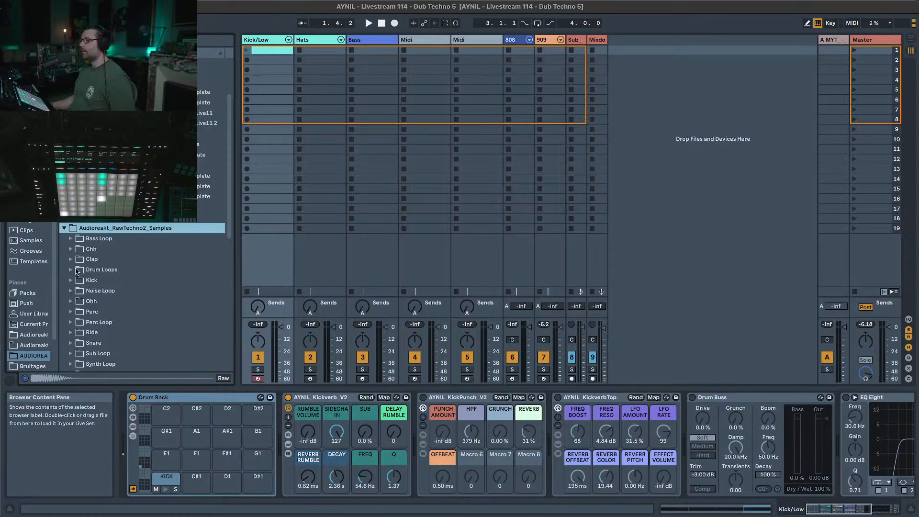
{"action": "left_click", "coordinate": [77, 283]}
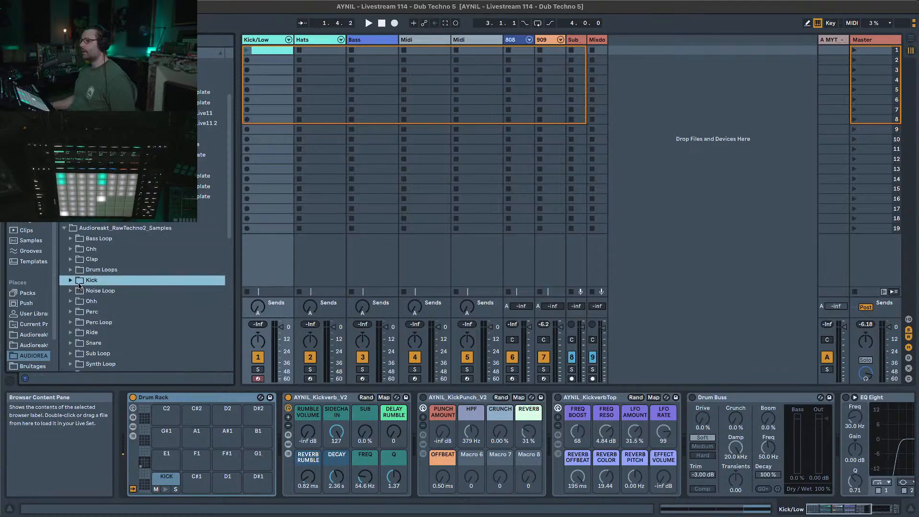
{"action": "left_click", "coordinate": [76, 283]}
Audition several ADRKT_RT2 kick samples further down the Kick folder, including Kick_37_G# and Kick_30_F#.
{"action": "scroll", "coordinate": [96, 292], "scroll_direction": "down", "scroll_amount": 15}
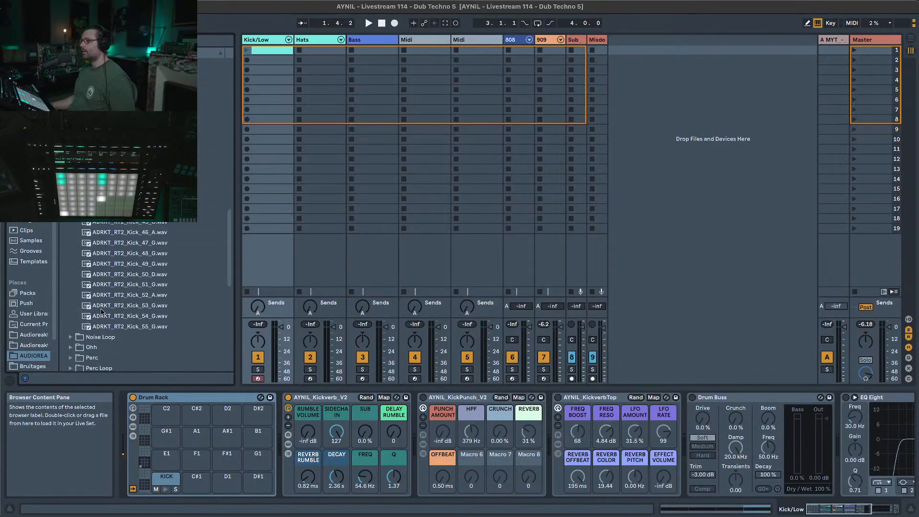
{"action": "left_click", "coordinate": [117, 257]}
{"action": "left_click", "coordinate": [117, 139]}
{"action": "scroll", "coordinate": [117, 138], "scroll_direction": "up", "scroll_amount": 6}
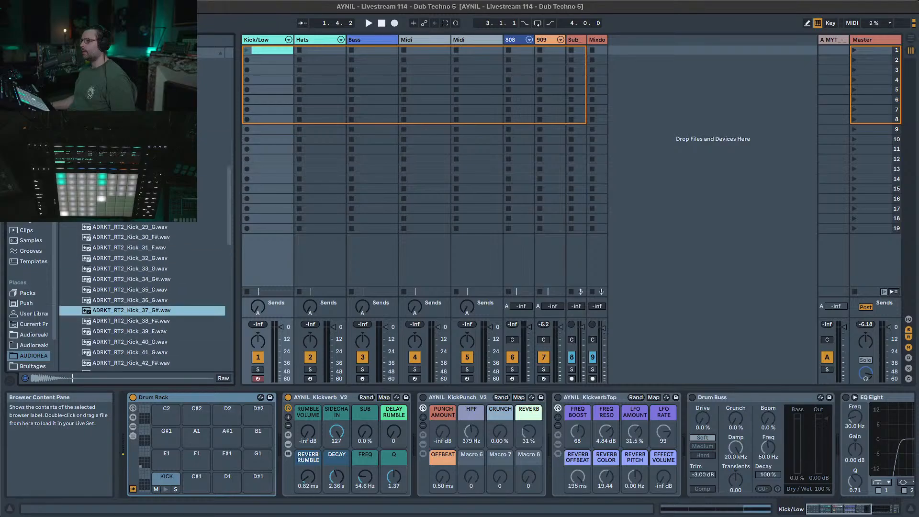
{"action": "left_click", "coordinate": [117, 141]}
{"action": "left_click", "coordinate": [136, 308]}
{"action": "left_click", "coordinate": [136, 287]}
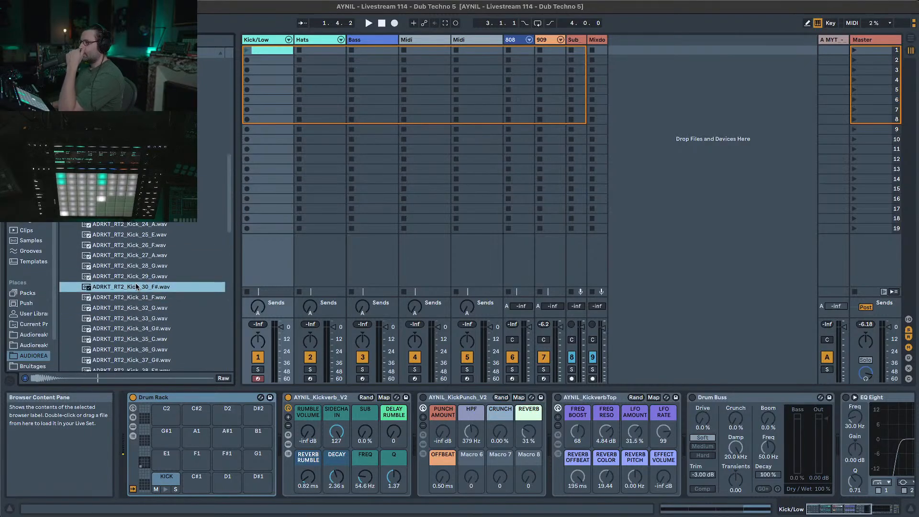
Audition the first ADRKT_RT2 kick samples in the folder, up to Kick_06_G.
{"action": "scroll", "coordinate": [151, 253], "scroll_direction": "up", "scroll_amount": 10}
{"action": "left_click", "coordinate": [154, 210]}
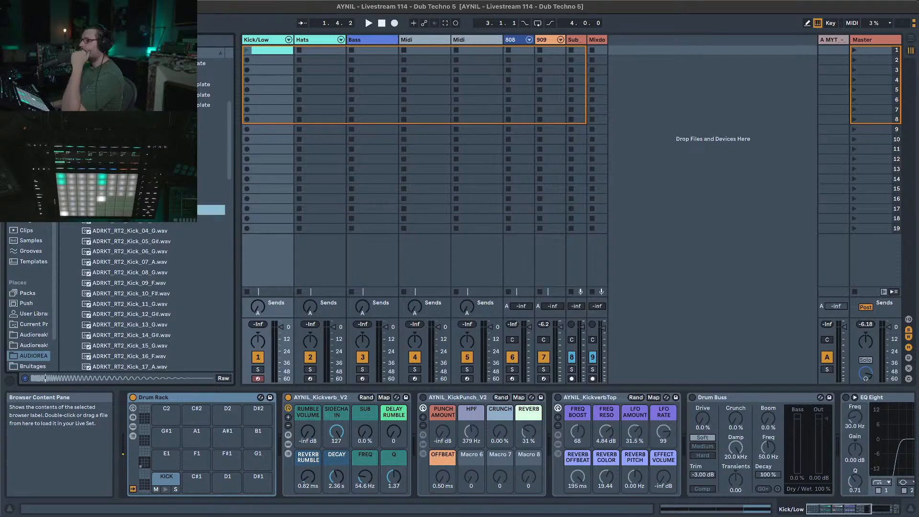
{"action": "left_click", "coordinate": [153, 199]}
{"action": "left_click", "coordinate": [150, 221]}
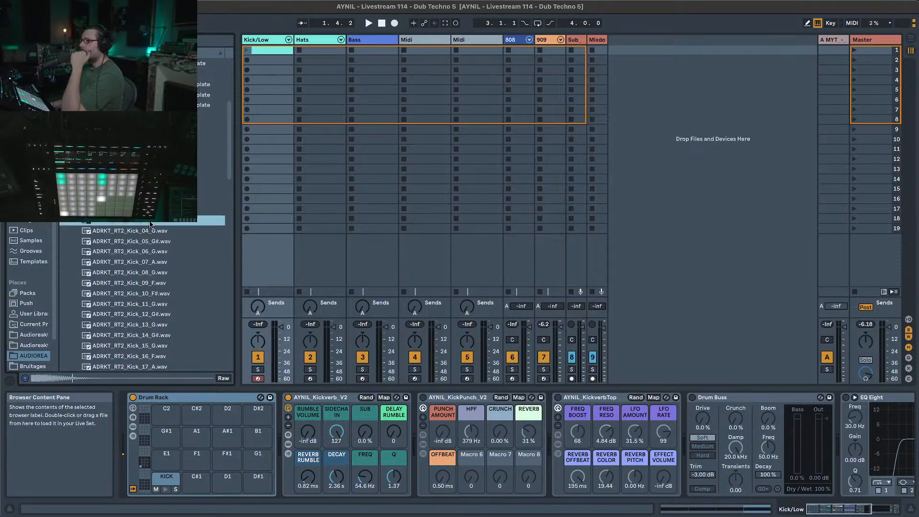
{"action": "left_click", "coordinate": [150, 231]}
{"action": "left_click", "coordinate": [150, 242]}
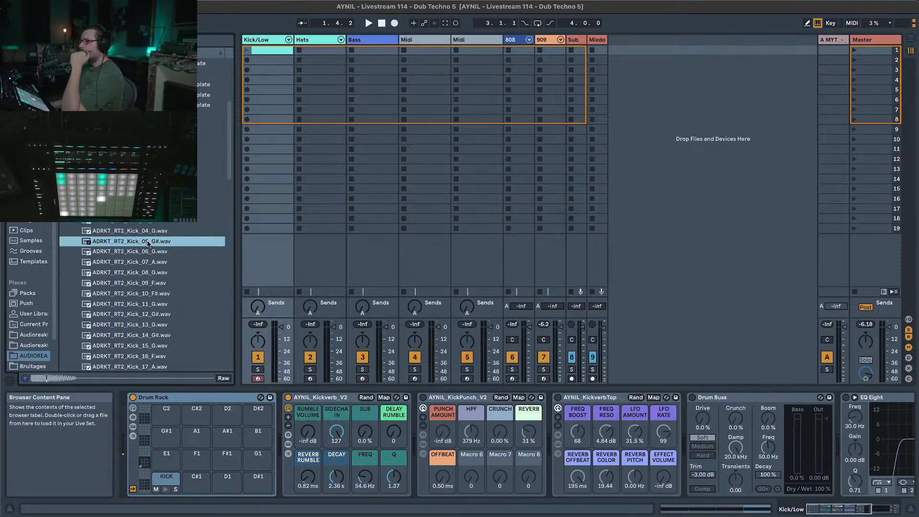
{"action": "left_click", "coordinate": [143, 256]}
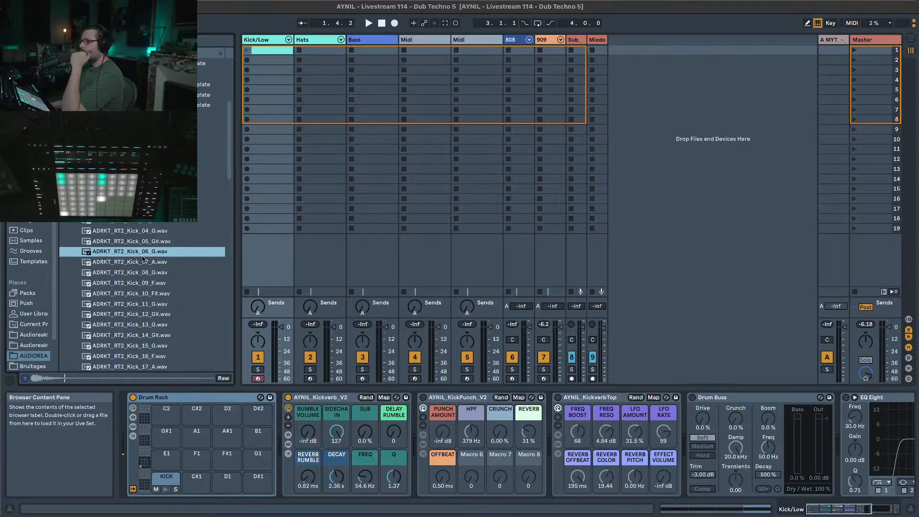
Audition the ADRKT_RT2 kick samples Kick_21_G, Kick_46_A, Kick_43_F#, Kick_54_G and Kick_53_G.
{"action": "scroll", "coordinate": [142, 259], "scroll_direction": "down", "scroll_amount": 5}
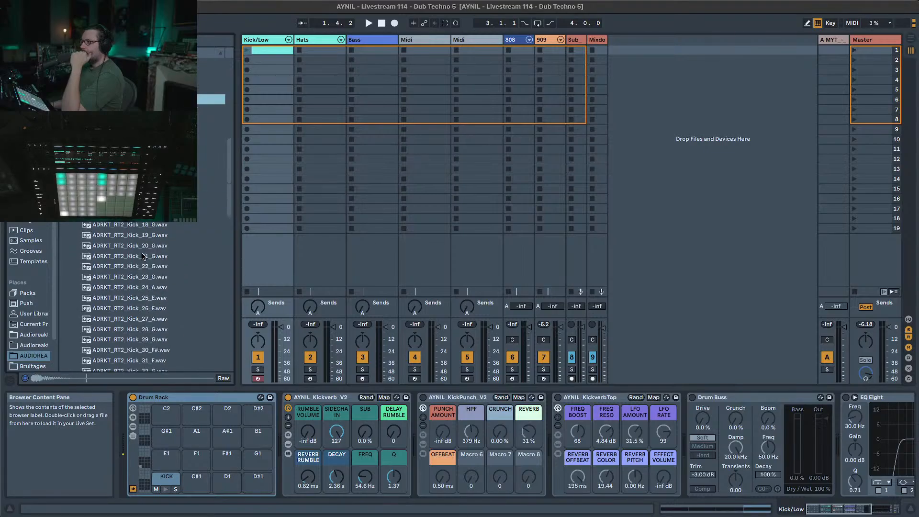
{"action": "left_click", "coordinate": [142, 256]}
{"action": "scroll", "coordinate": [137, 283], "scroll_direction": "down", "scroll_amount": 8}
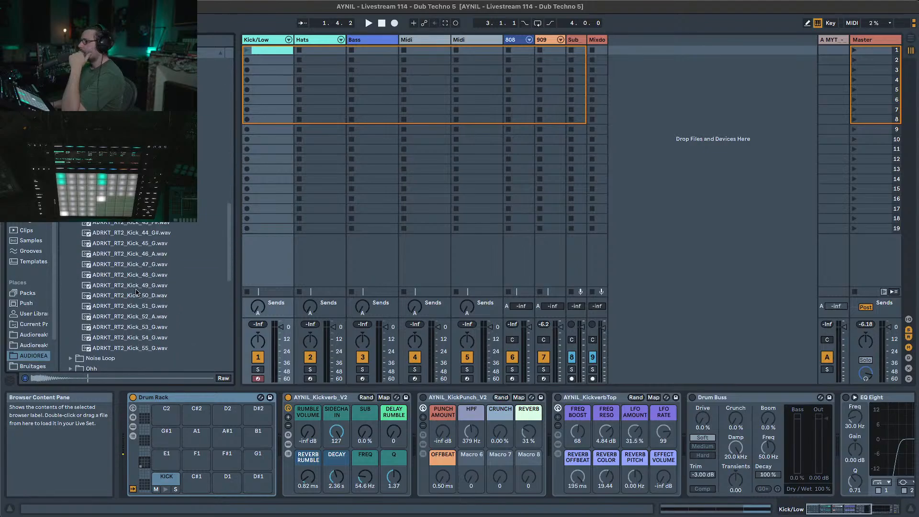
{"action": "left_click", "coordinate": [138, 254]}
{"action": "left_click", "coordinate": [141, 224]}
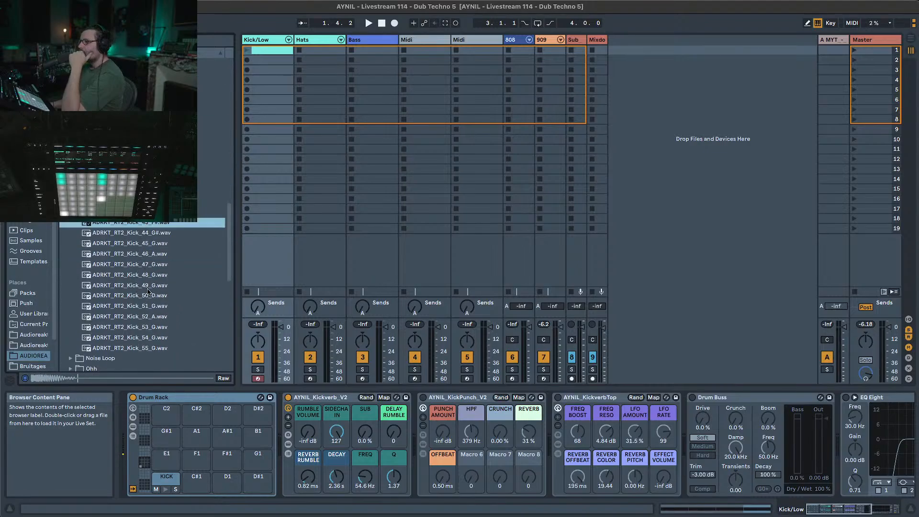
{"action": "left_click", "coordinate": [146, 339]}
{"action": "left_click", "coordinate": [146, 328]}
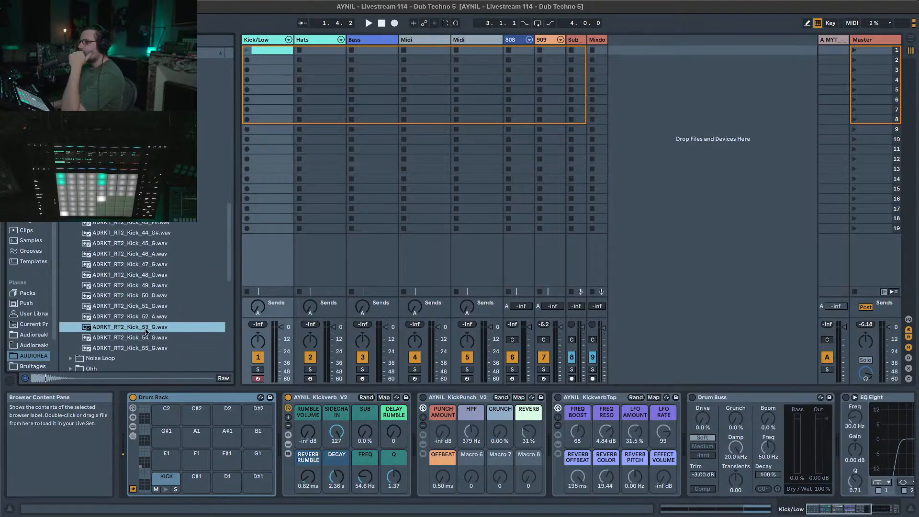
Audition the ADRKT_RT2 kick samples Kick_52_A, Kick_50_D, Kick_49_G, Kick_48_G and Kick_55_G.
{"action": "left_click", "coordinate": [147, 317]}
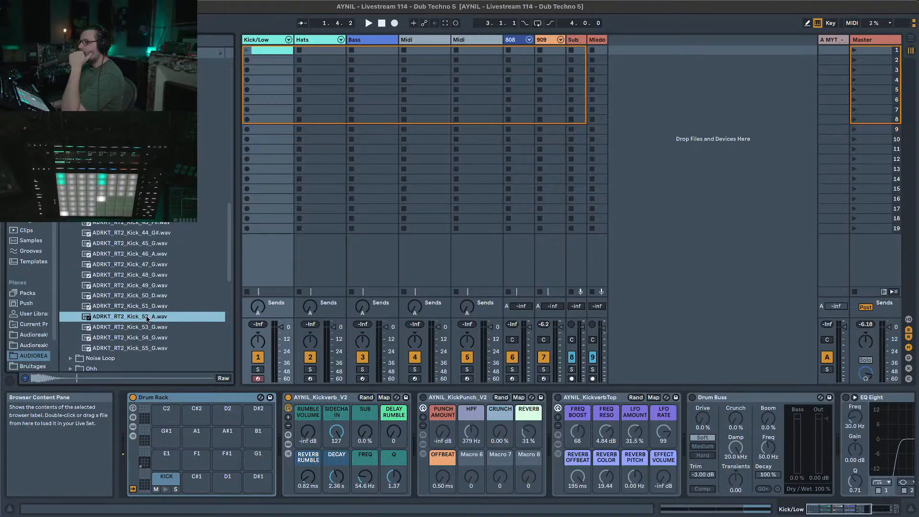
{"action": "left_click", "coordinate": [148, 299]}
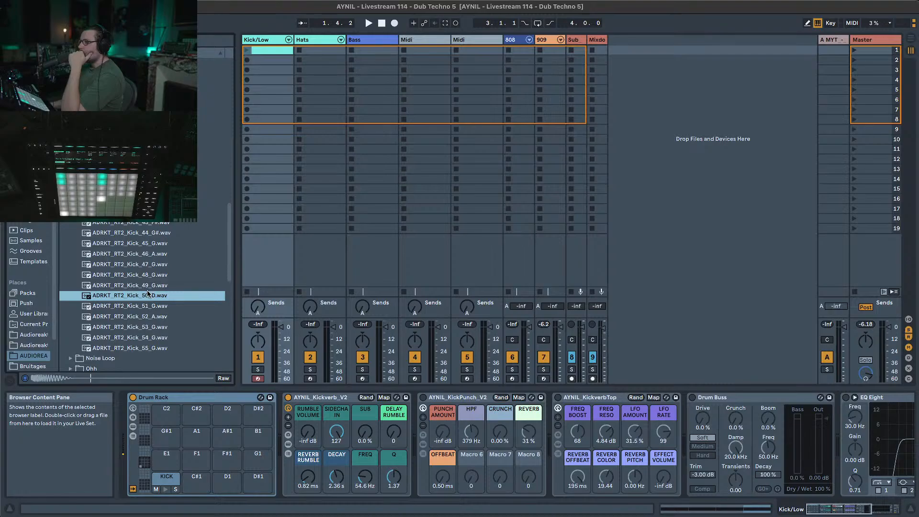
{"action": "left_click", "coordinate": [147, 286]}
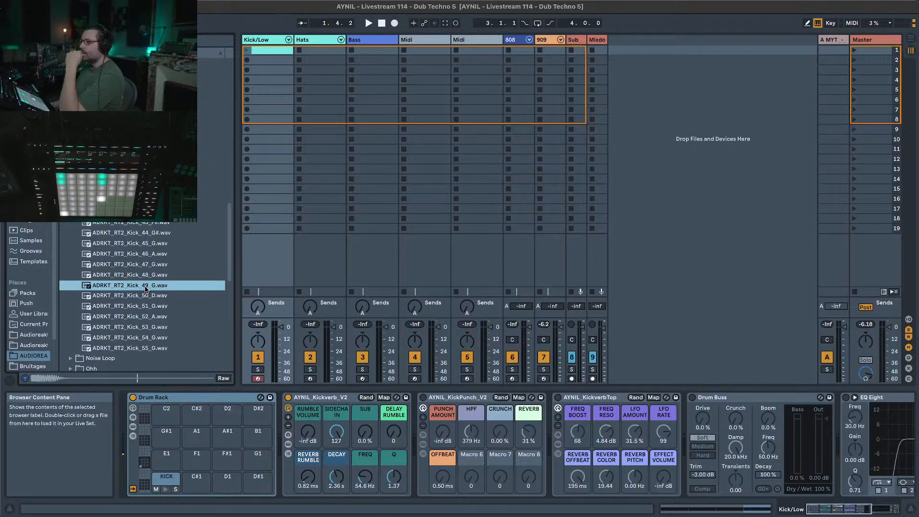
{"action": "left_click", "coordinate": [146, 279]}
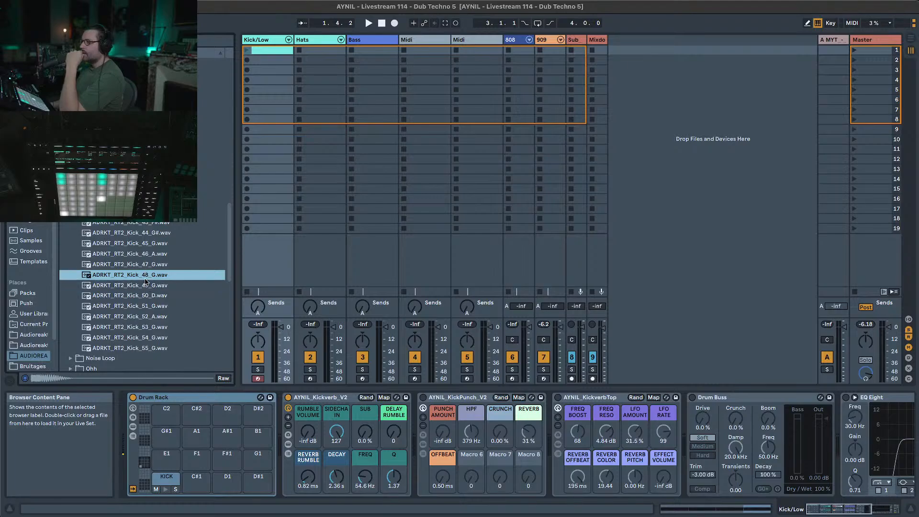
{"action": "left_click", "coordinate": [147, 348]}
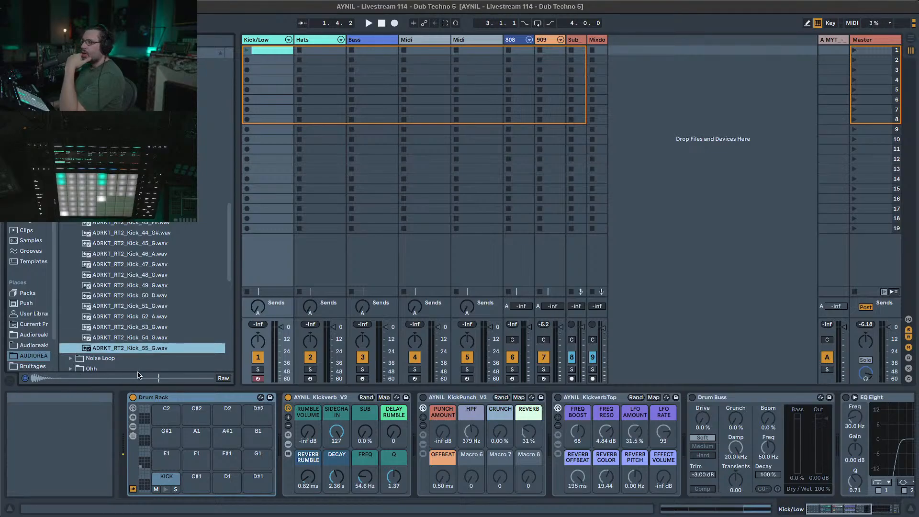
Load ADRKT_RT2_Kick_55_G.wav into the empty Simpler on the Drum Rack's KICK pad.
{"action": "left_click", "coordinate": [165, 479]}
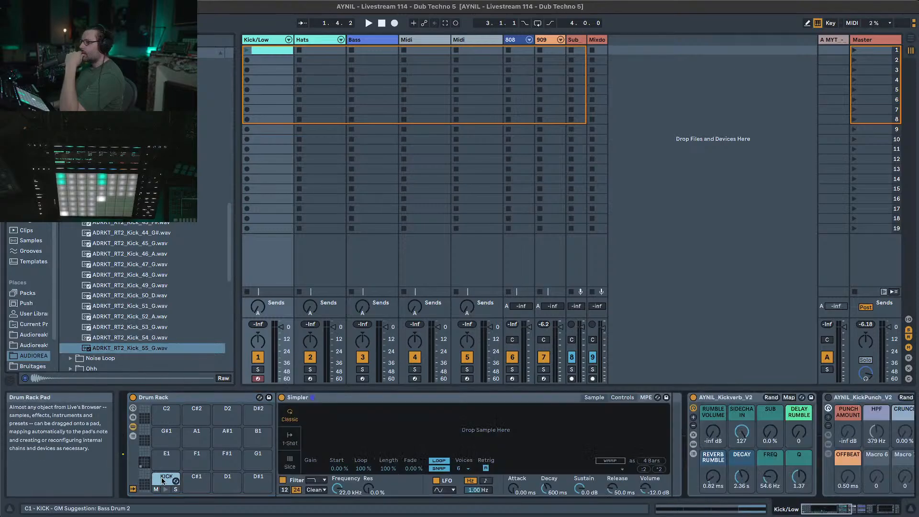
{"action": "left_click", "coordinate": [120, 352]}
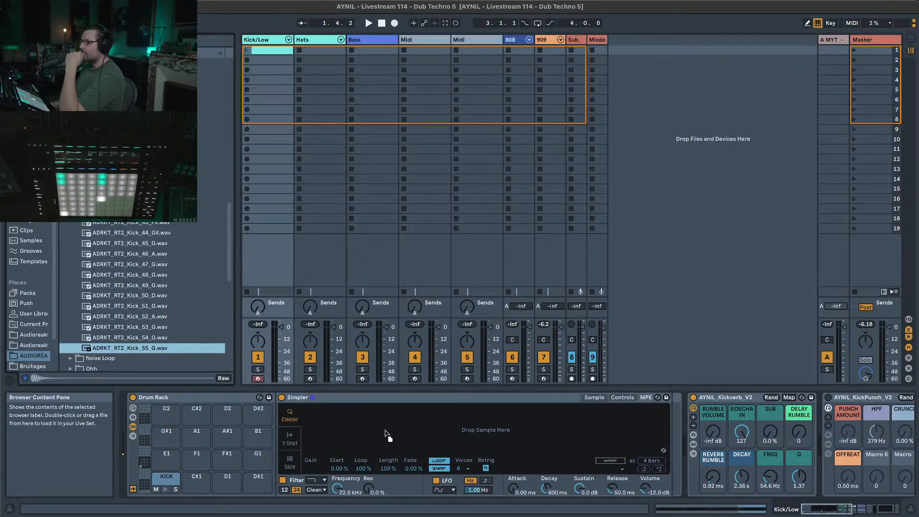
{"action": "left_click_drag", "start_coordinate": [387, 435], "coordinate": [389, 431]}
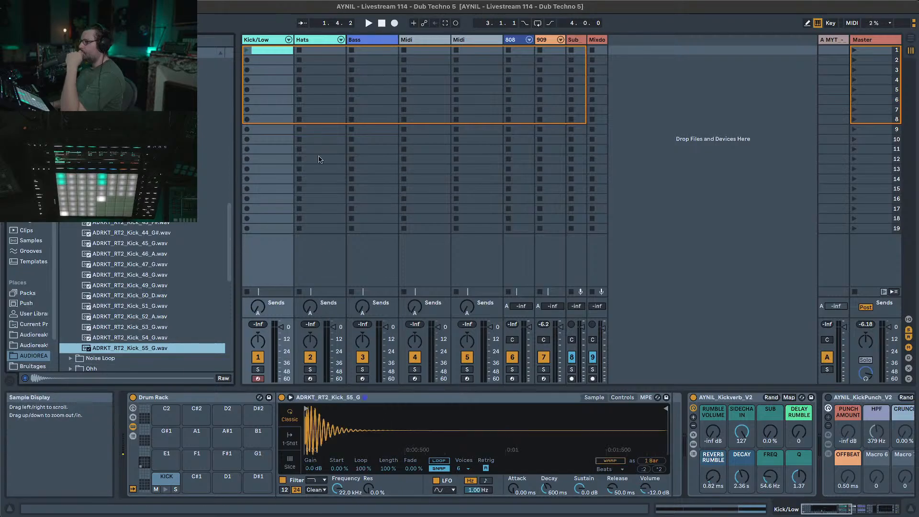
Play the Kick/Low clip and raise the AYNIL_KickPunch_V2 rack's Punch Amount to about -17 dB.
{"action": "left_click", "coordinate": [246, 50]}
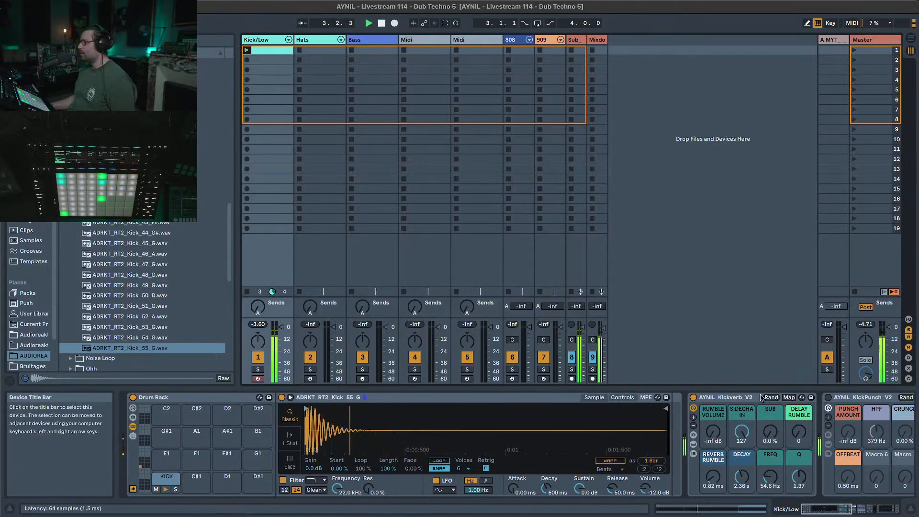
{"action": "left_click_drag", "start_coordinate": [713, 431], "coordinate": [713, 450]}
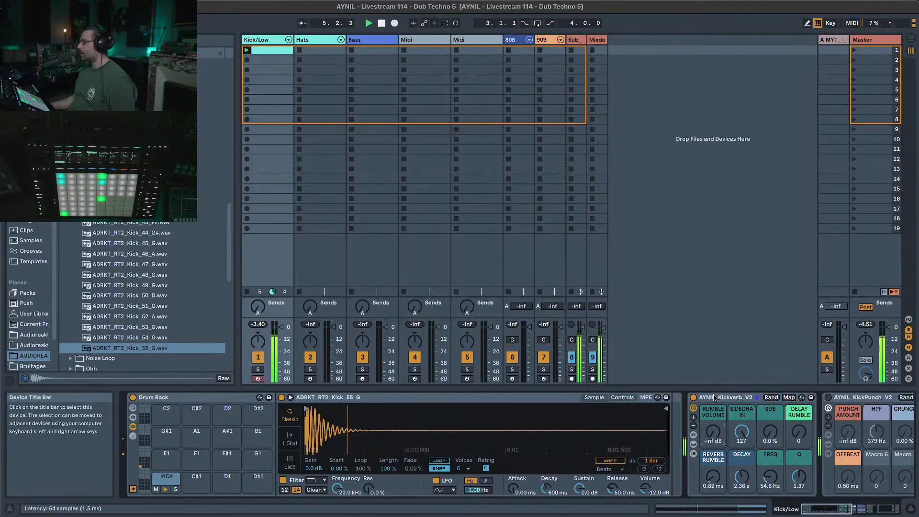
{"action": "mouse_move", "coordinate": [848, 432]}
{"action": "left_mouse_down"}
{"action": "mouse_move", "coordinate": [848, 424]}
{"action": "mouse_move", "coordinate": [848, 437]}
{"action": "left_mouse_up"}
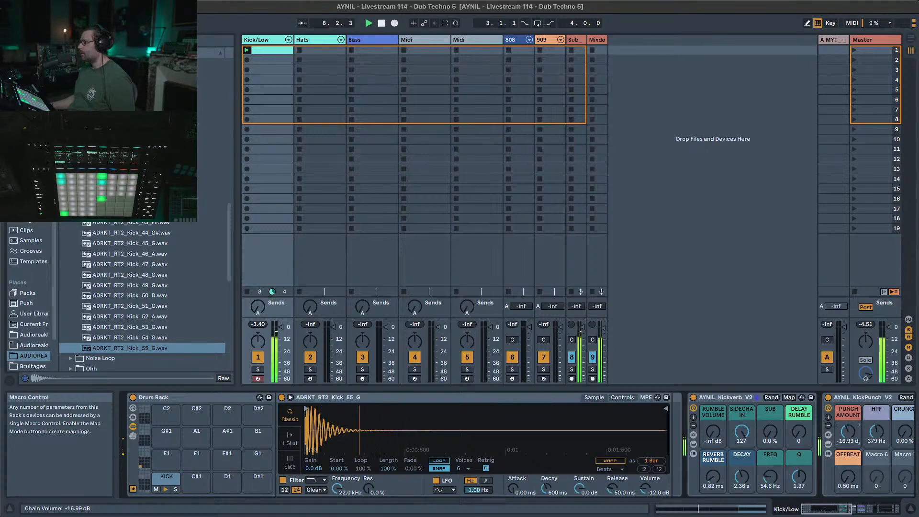
Enable the kick's EQ Eight, raise the low cut's frequency with Q 0.89, and dip band 3 about 5.6 dB at 1.02 kHz.
{"action": "left_click", "coordinate": [869, 512]}
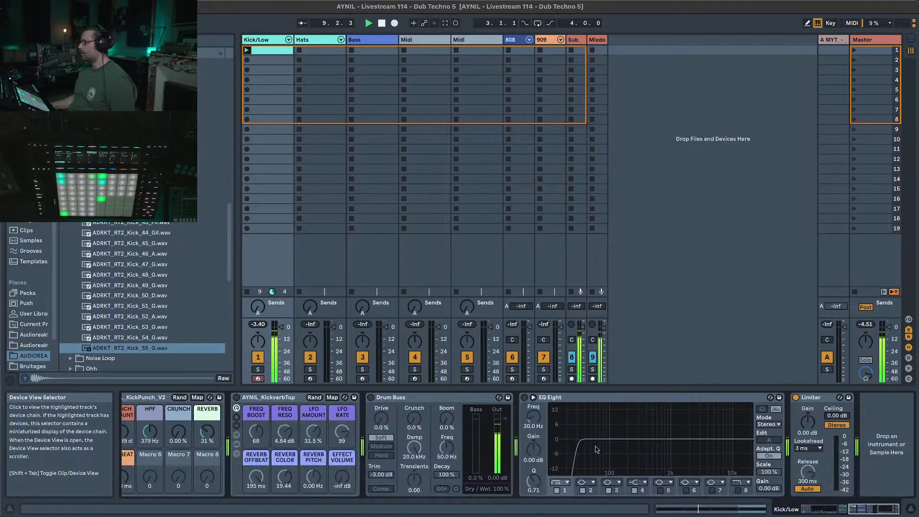
{"action": "left_click", "coordinate": [525, 398]}
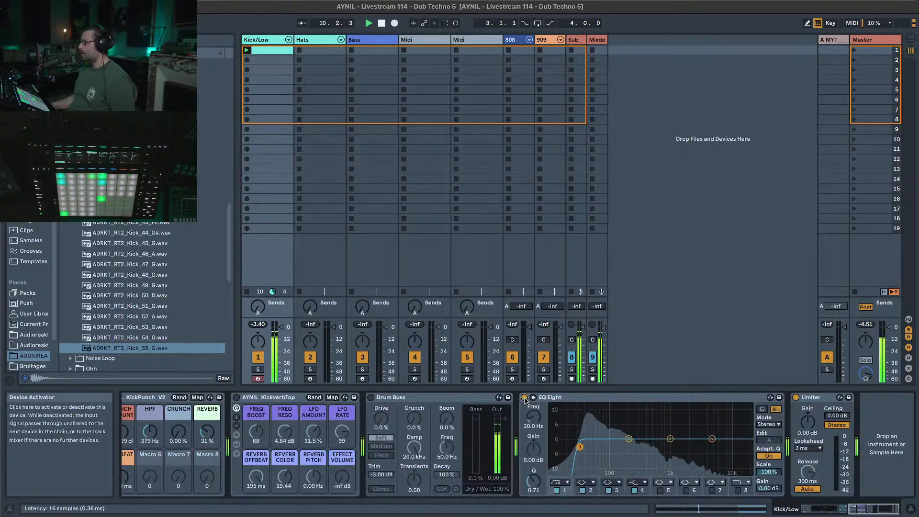
{"action": "left_click_drag", "start_coordinate": [535, 477], "coordinate": [536, 472]}
{"action": "left_click", "coordinate": [534, 417]}
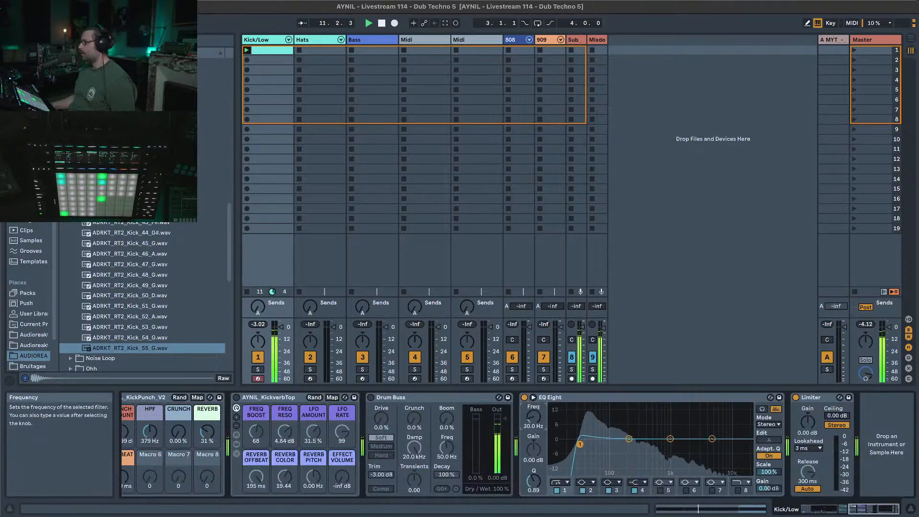
{"action": "left_click_drag", "start_coordinate": [534, 418], "coordinate": [534, 415]}
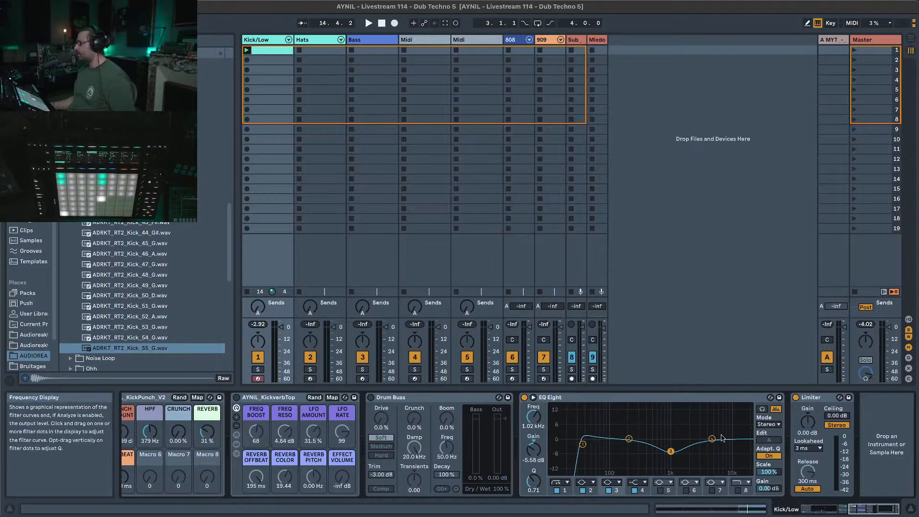
Boost the EQ Eight's high shelf by about 3.8 dB at 2.61 kHz while checking the kick in playback.
{"action": "key", "text": "space"}
{"action": "left_click_drag", "start_coordinate": [712, 439], "coordinate": [711, 462]}
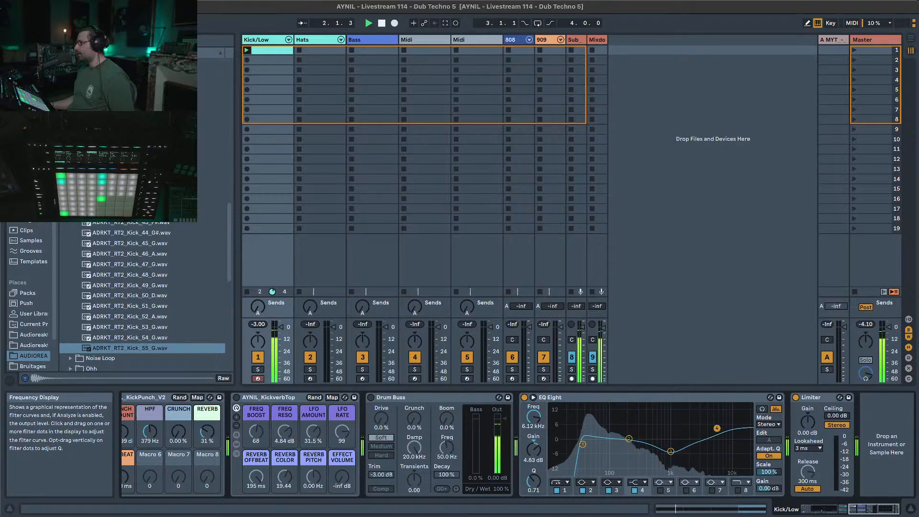
{"action": "left_click_drag", "start_coordinate": [717, 428], "coordinate": [695, 430]}
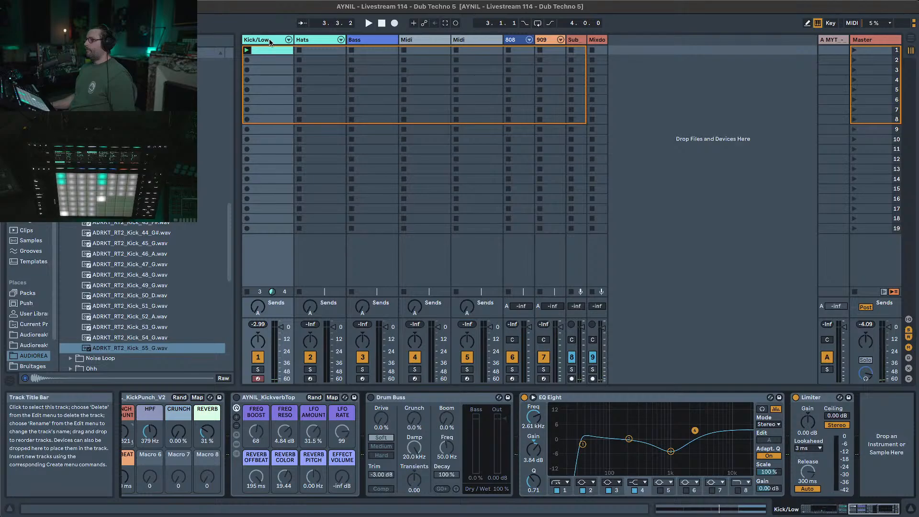
Collapse the Kick sample folder and open the Reverb Close return chain in the Hats track's drum rack.
{"action": "scroll", "coordinate": [96, 259], "scroll_direction": "up", "scroll_amount": 15}
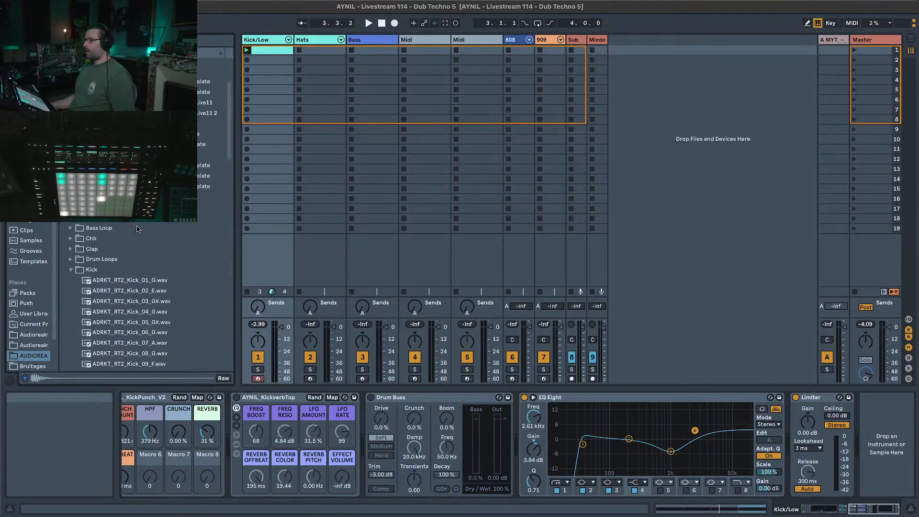
{"action": "left_click", "coordinate": [72, 271]}
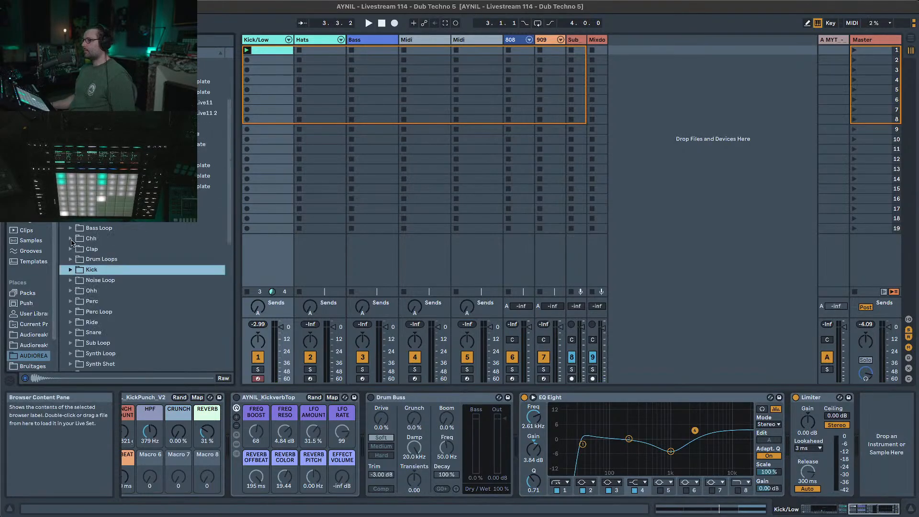
{"action": "left_click", "coordinate": [312, 41]}
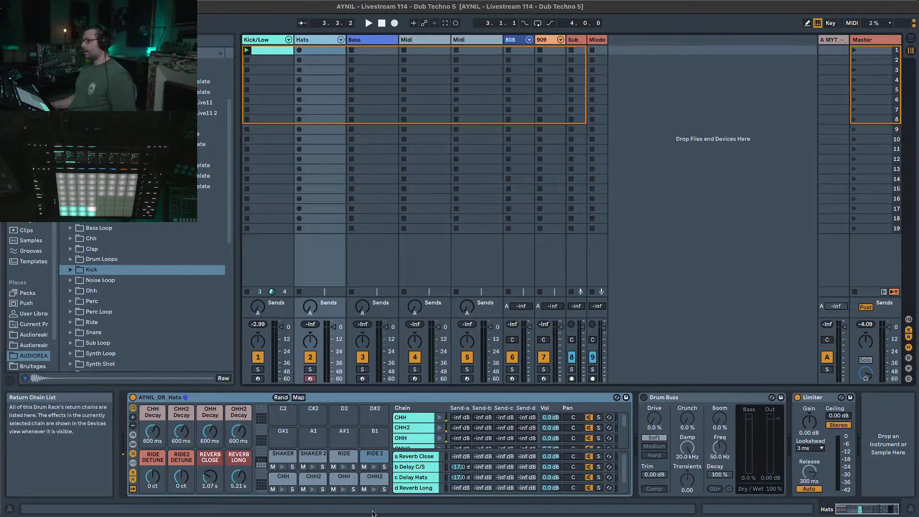
{"action": "scroll", "coordinate": [406, 483], "scroll_direction": "down", "scroll_amount": 1}
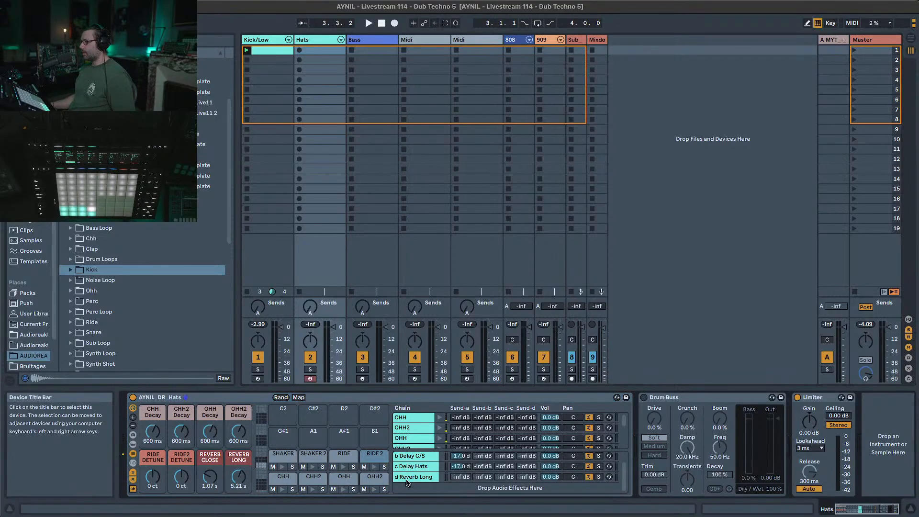
{"action": "scroll", "coordinate": [411, 481], "scroll_direction": "up", "scroll_amount": 1}
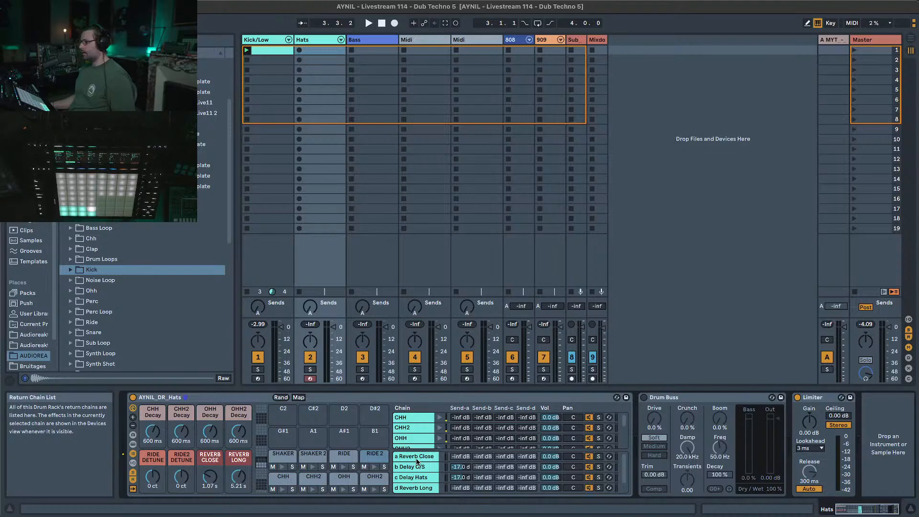
{"action": "left_click", "coordinate": [417, 457]}
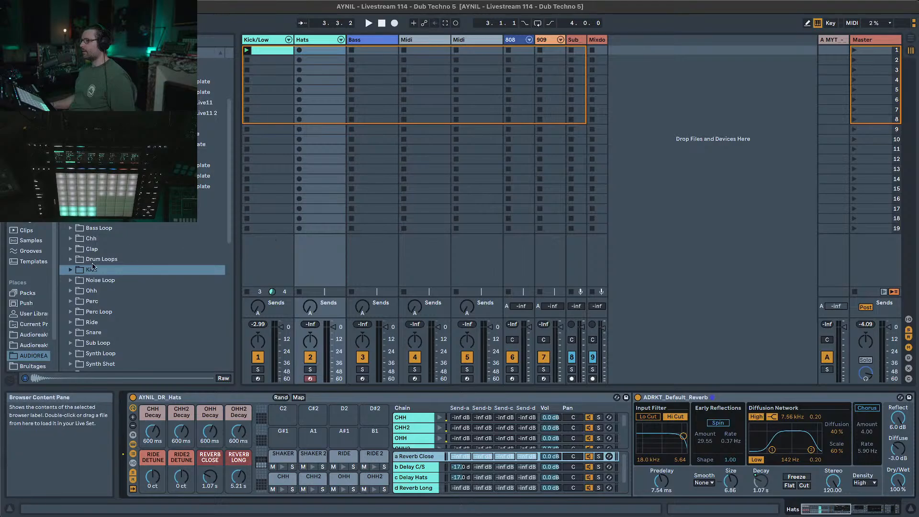
Expand the Chh folder and load ADRKT_RT2_chh_01.wav into the CHH pad of the Hats drum rack.
{"action": "left_click", "coordinate": [72, 239]}
{"action": "left_click", "coordinate": [86, 249]}
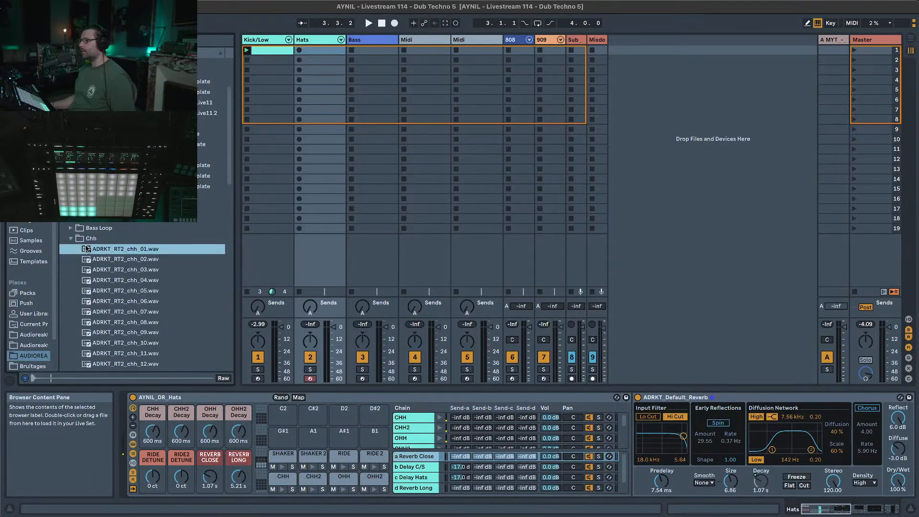
{"action": "double_click", "coordinate": [320, 41]}
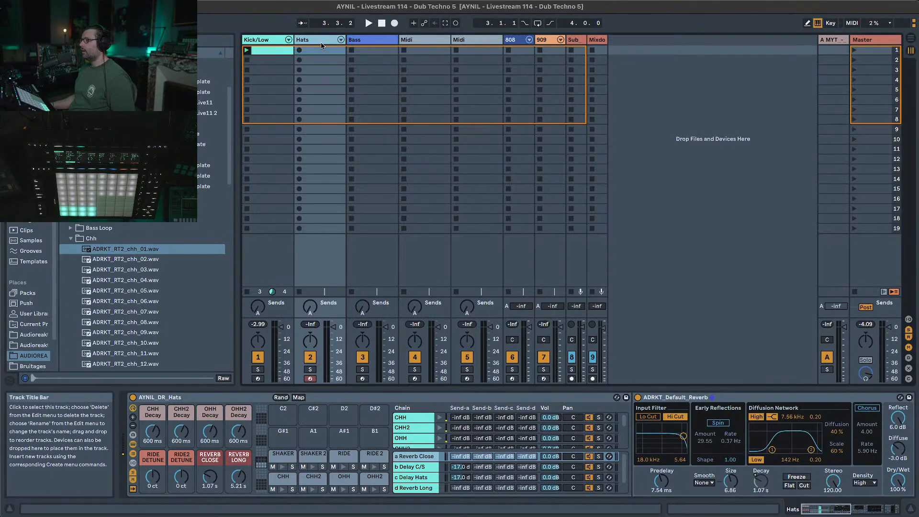
{"action": "left_click", "coordinate": [277, 482]}
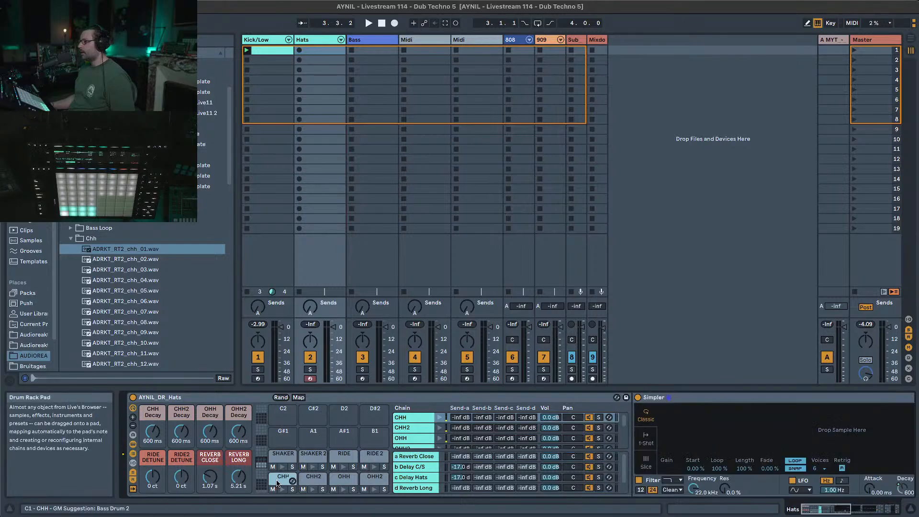
{"action": "left_click_drag", "start_coordinate": [151, 255], "coordinate": [754, 443]}
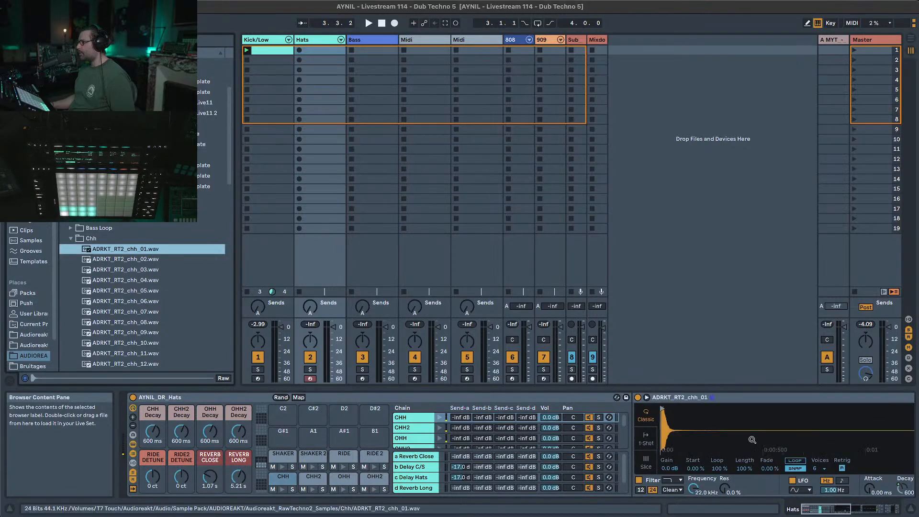
Create a clip in the first Hats slot with offbeat CHH notes at 1.1.3, 1.2.3, 1.3.3 and 1.4.3, and play it.
{"action": "double_click", "coordinate": [324, 54]}
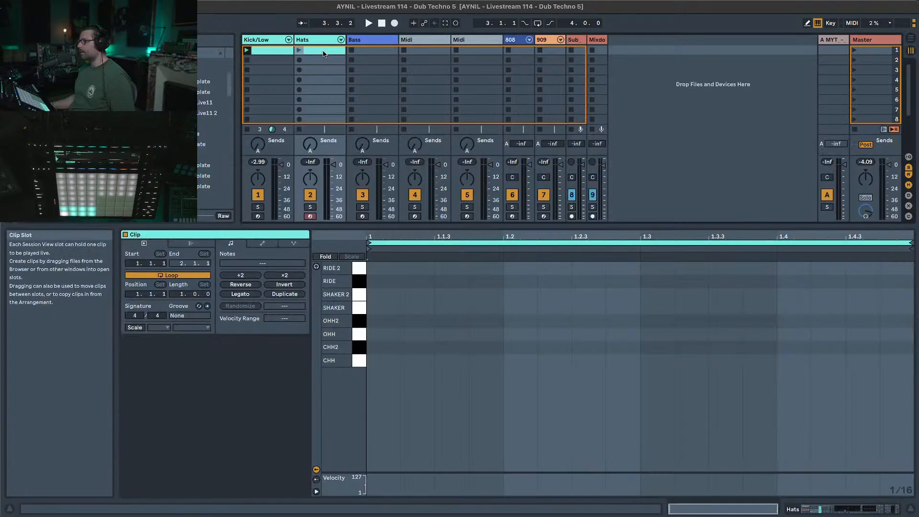
{"action": "double_click", "coordinate": [443, 364]}
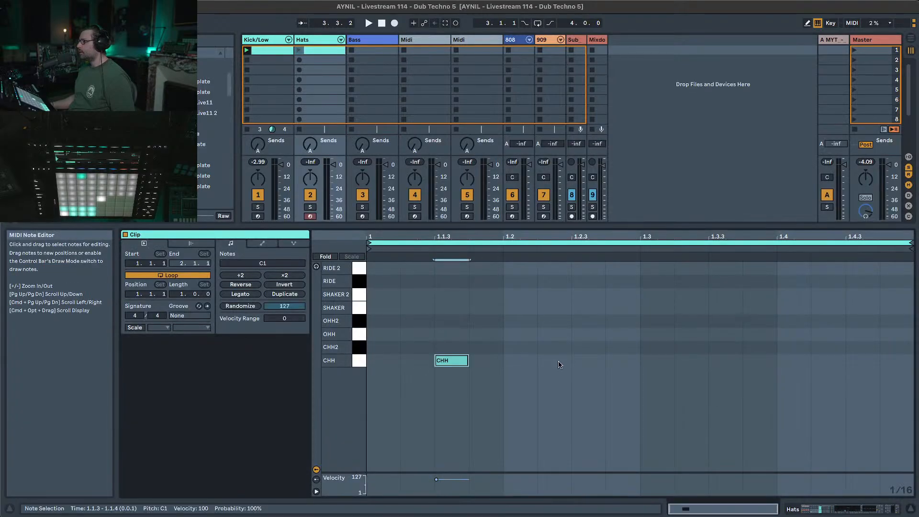
{"action": "left_click", "coordinate": [573, 364]}
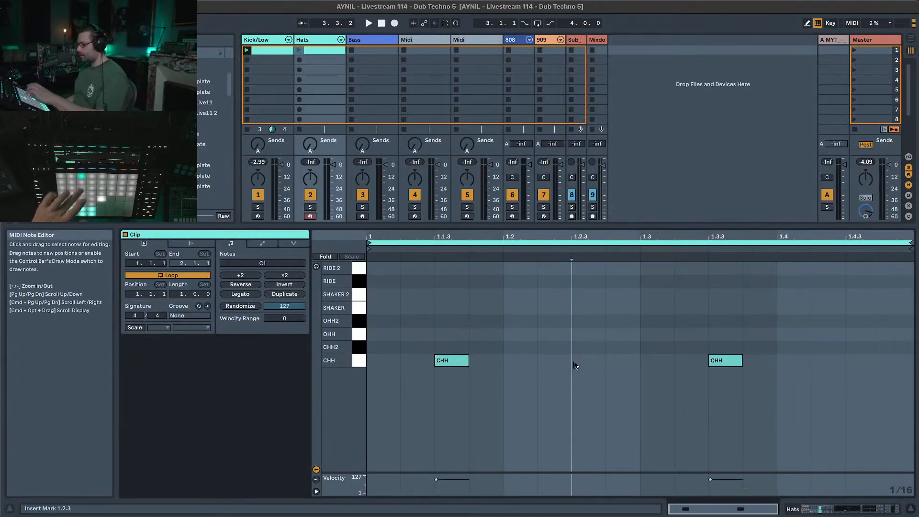
{"action": "left_click", "coordinate": [300, 52]}
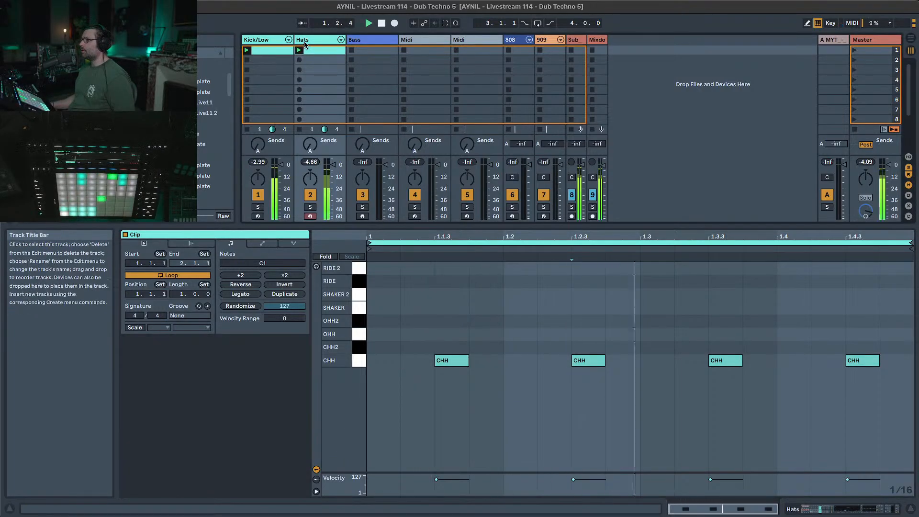
Set the CHH chain's Send-a to -29 dB with Reverb Close at 643 ms, and lower the Hats track volume to -2 dB.
{"action": "left_click", "coordinate": [305, 43]}
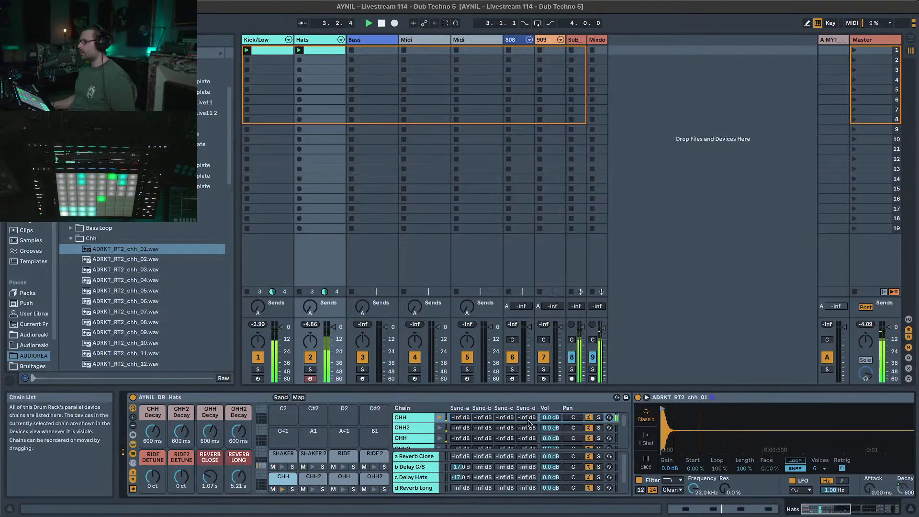
{"action": "left_click_drag", "start_coordinate": [460, 418], "coordinate": [460, 415]}
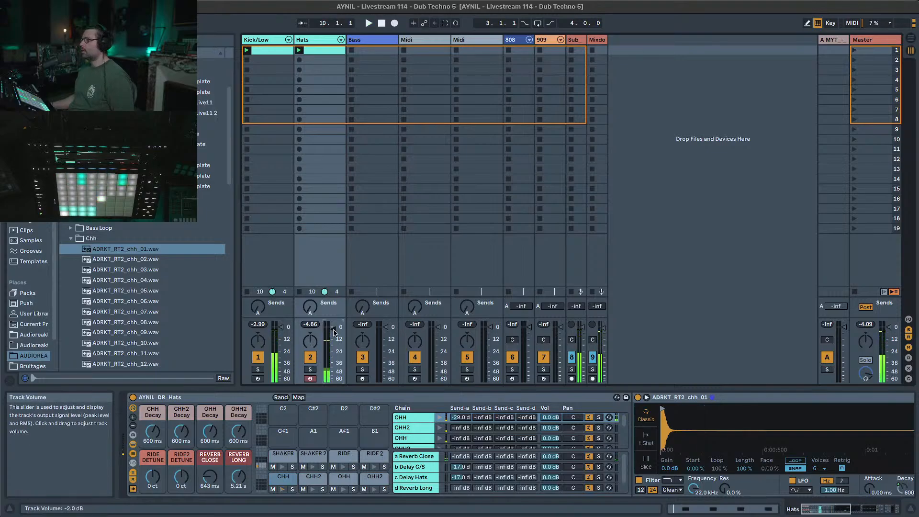
{"action": "left_click", "coordinate": [310, 324]}
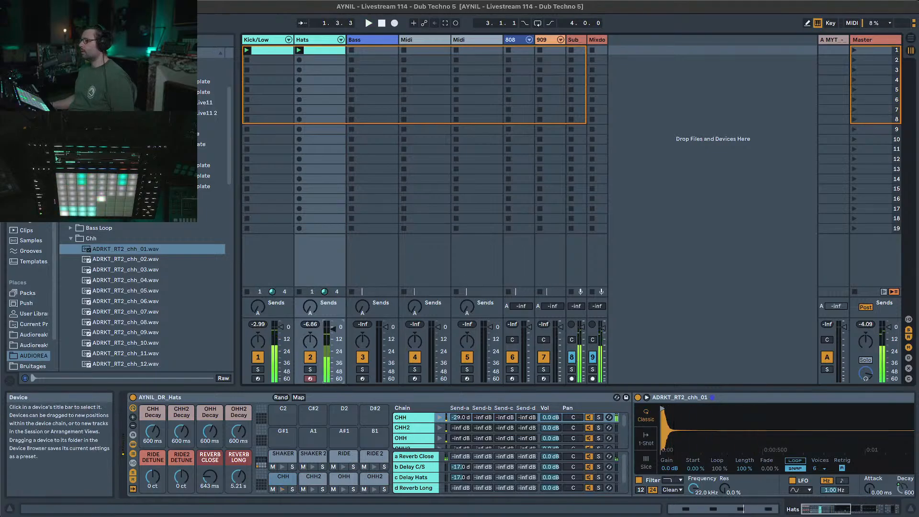
Move the first Midi track directly after the Hats track and rename it Clap.
{"action": "left_click", "coordinate": [364, 41]}
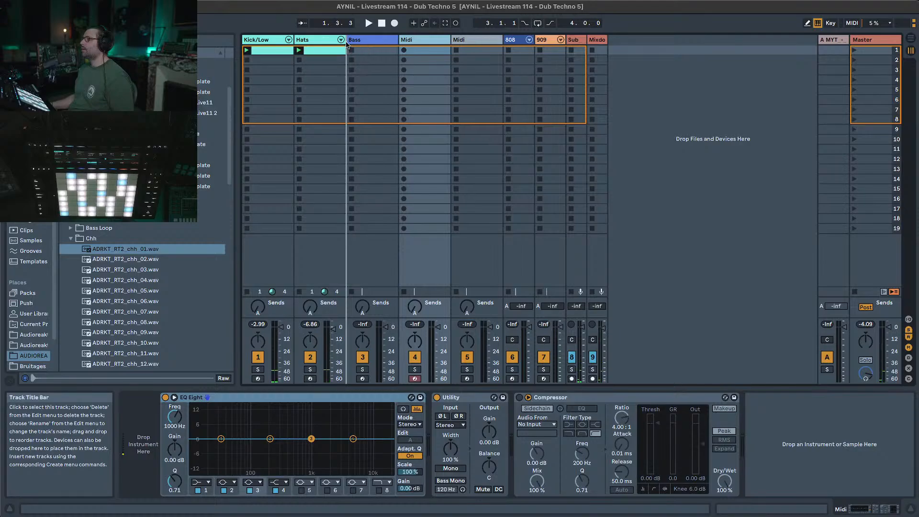
{"action": "left_click_drag", "start_coordinate": [346, 44], "coordinate": [347, 43]}
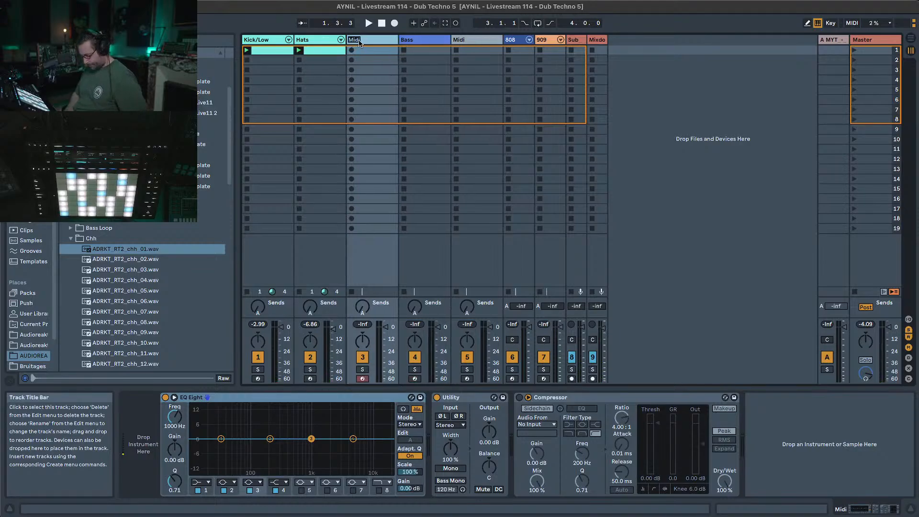
{"action": "type", "text": "Clap"}
{"action": "key", "text": "Return"}
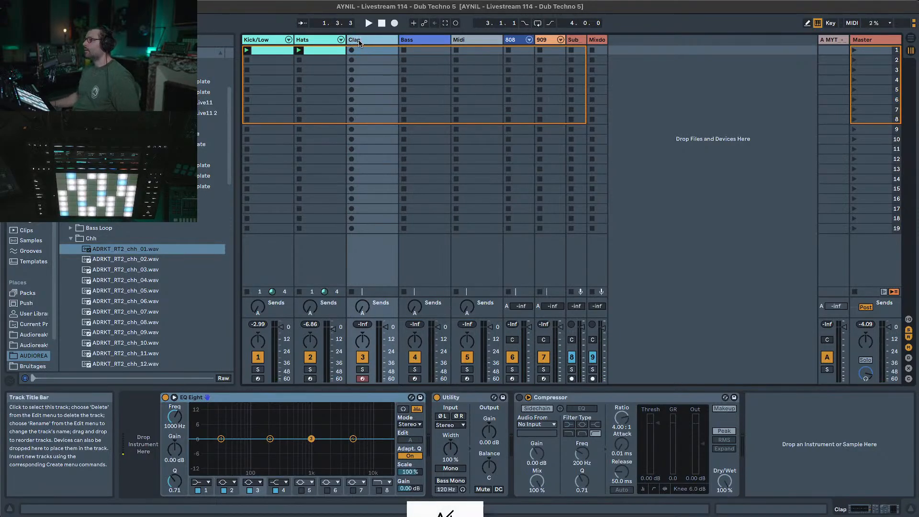
Collapse the Chh folder, expand the Clap folder and preview its samples from ADRKT_RT2_clp_01.wav to ADRKT_RT2_clp_13.wav.
{"action": "left_click", "coordinate": [70, 238]}
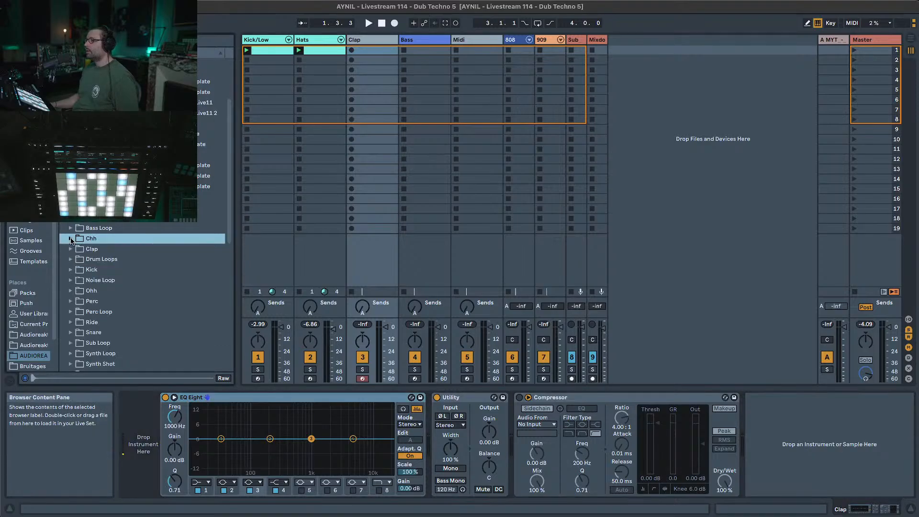
{"action": "left_click", "coordinate": [71, 249]}
{"action": "left_click", "coordinate": [90, 260]}
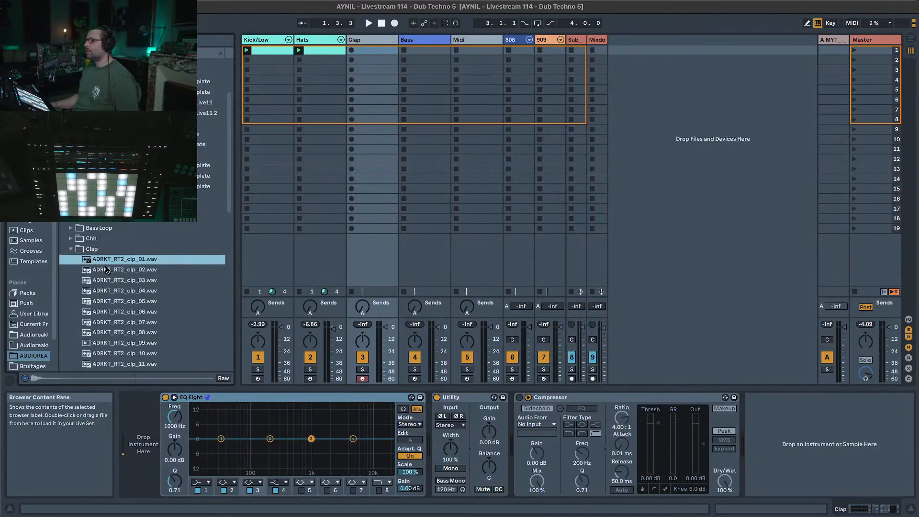
{"action": "left_click", "coordinate": [107, 270]}
{"action": "left_click", "coordinate": [108, 280]}
{"action": "left_click", "coordinate": [111, 291]}
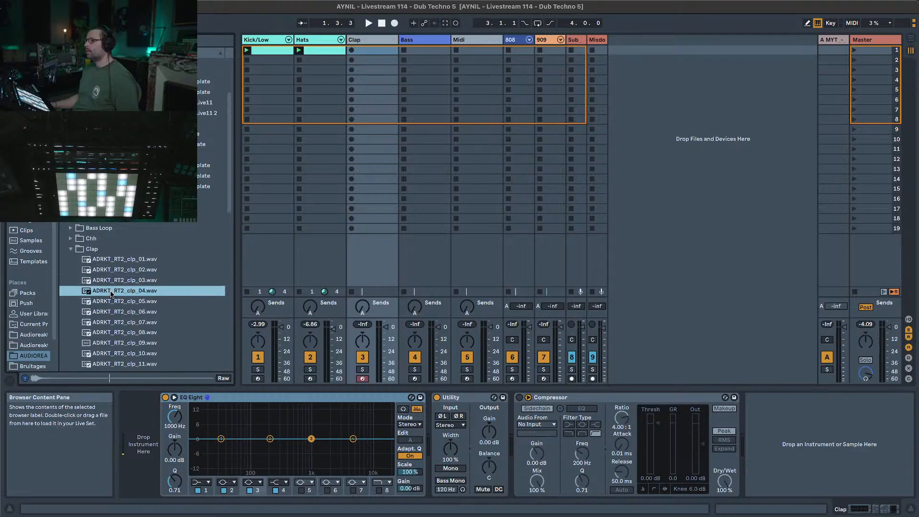
{"action": "left_click", "coordinate": [115, 301]}
{"action": "left_click", "coordinate": [118, 313]}
{"action": "left_click", "coordinate": [117, 323]}
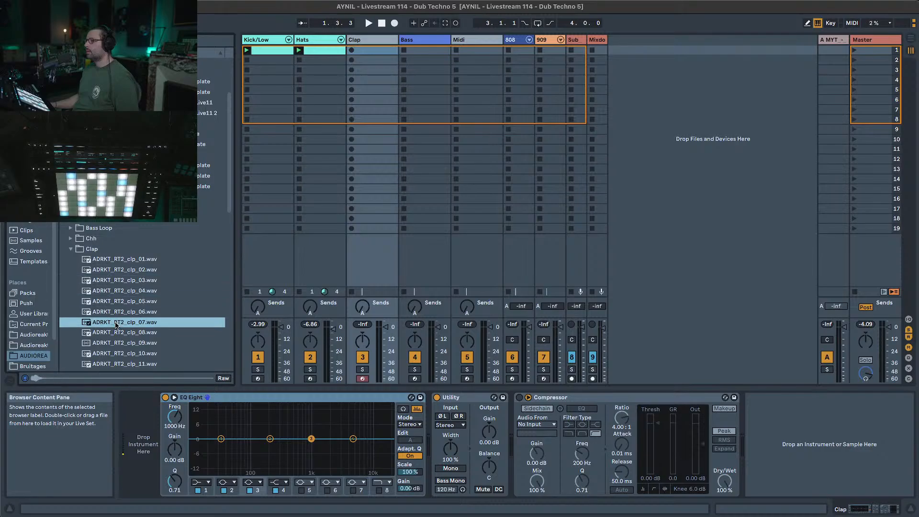
{"action": "left_click", "coordinate": [116, 333]}
{"action": "left_click", "coordinate": [116, 343]}
{"action": "scroll", "coordinate": [116, 344], "scroll_direction": "down", "scroll_amount": 3}
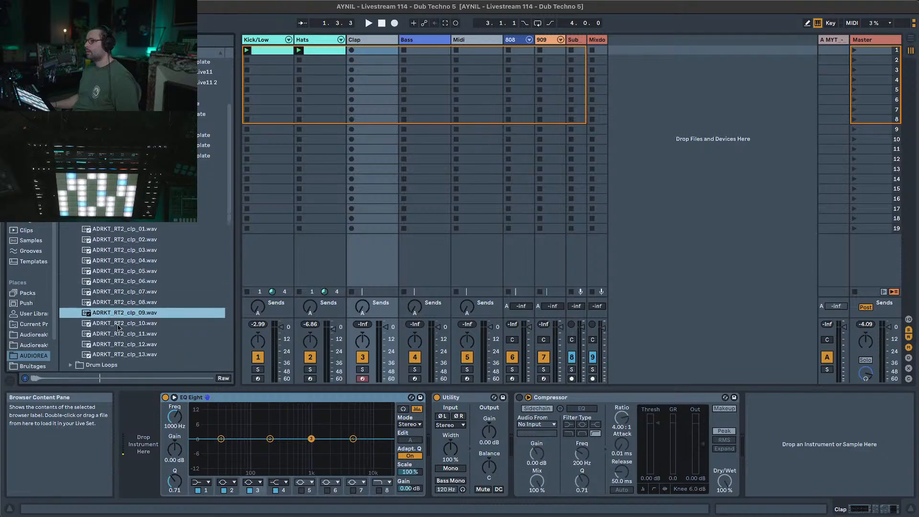
{"action": "left_click", "coordinate": [118, 323]}
{"action": "left_click", "coordinate": [117, 334]}
{"action": "left_click", "coordinate": [119, 345]}
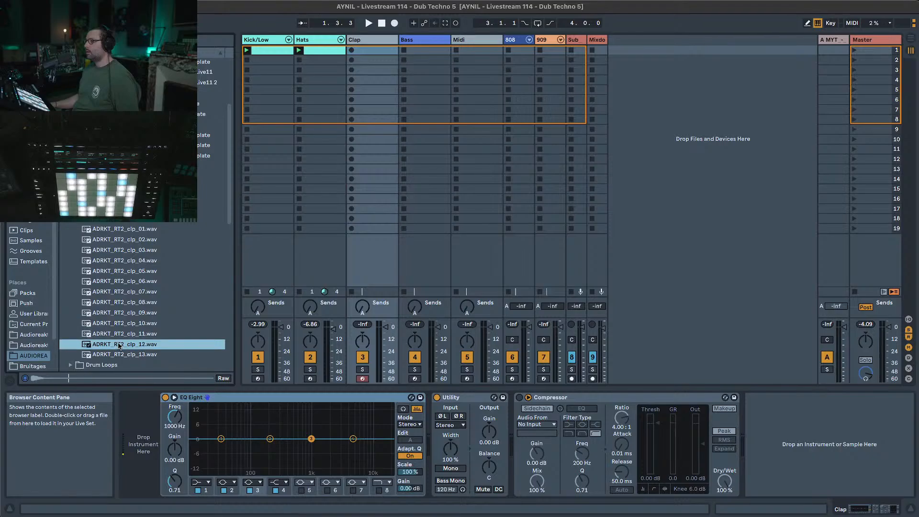
{"action": "left_click", "coordinate": [123, 355]}
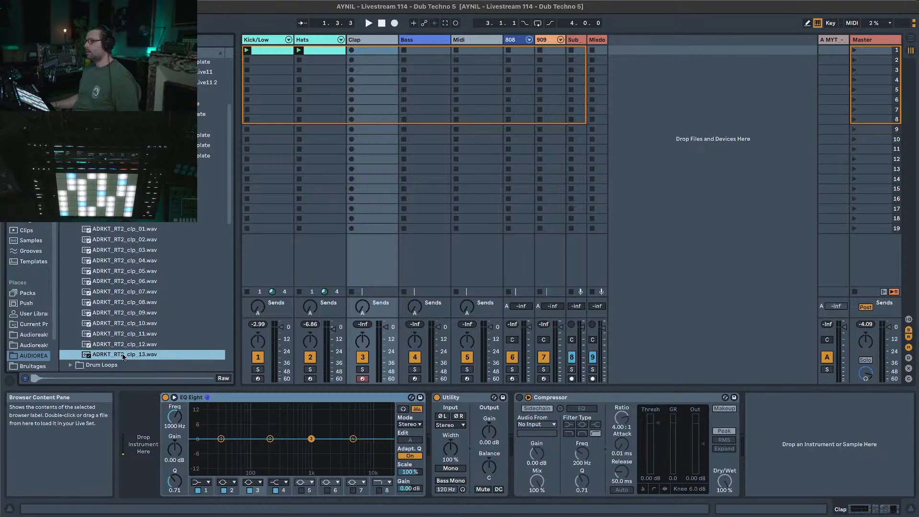
Load ADRKT_RT2_clp_13.wav onto the Clap track and group the sampler into a drum rack.
{"action": "double_click", "coordinate": [124, 355]}
{"action": "right_click", "coordinate": [158, 402]}
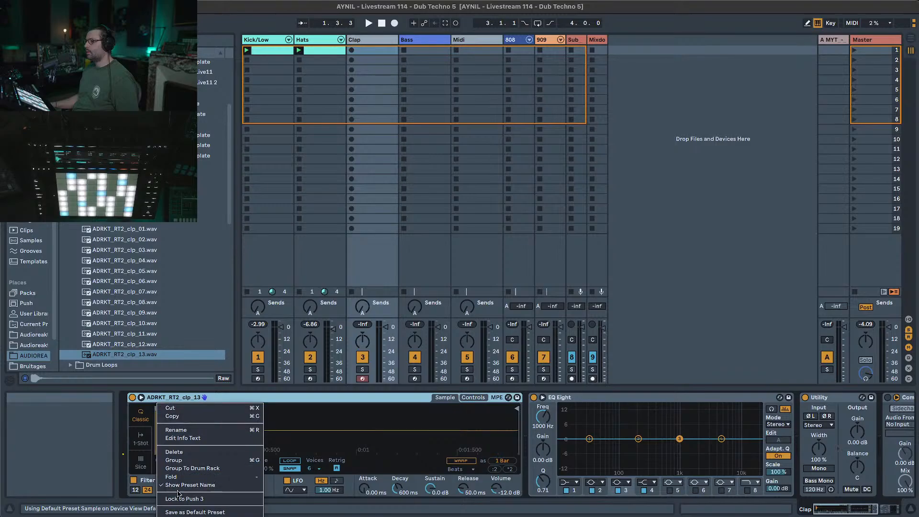
{"action": "left_click", "coordinate": [187, 468]}
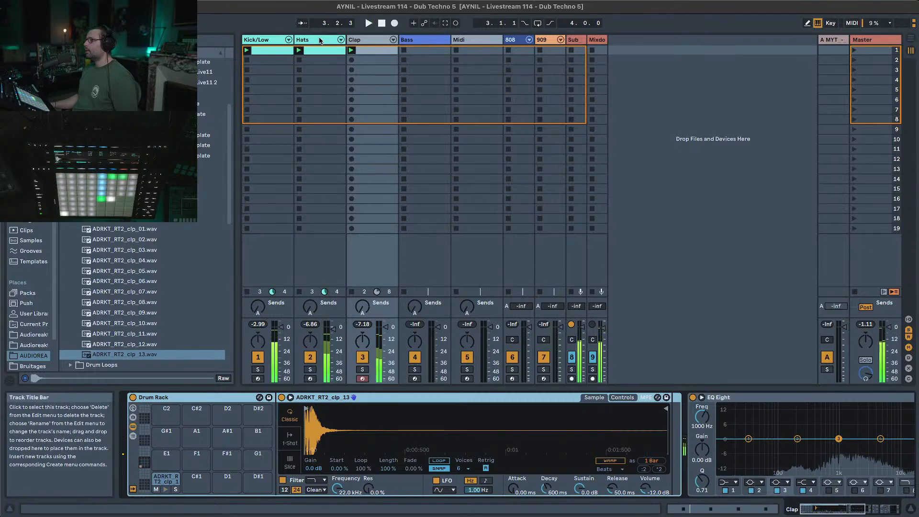
Copy the ADRKT_Default_Reverb from the Hats rack's Reverb Close chain to the end of the Clap track and set its Dry/Wet to 15%.
{"action": "left_click", "coordinate": [344, 38]}
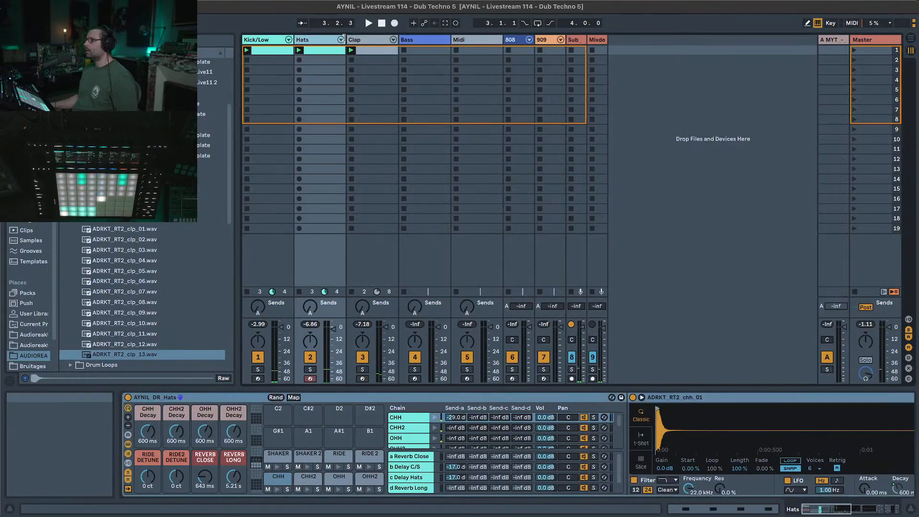
{"action": "left_click", "coordinate": [405, 457]}
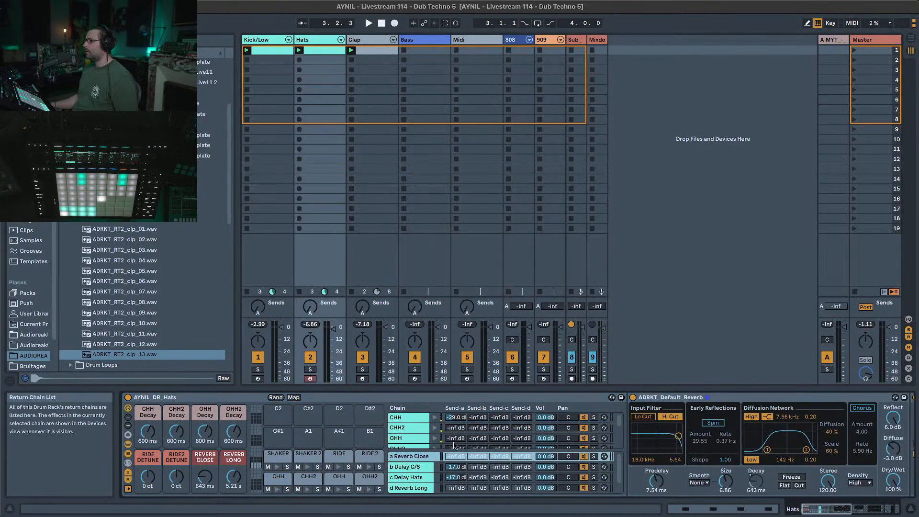
{"action": "left_click", "coordinate": [677, 405]}
{"action": "left_click", "coordinate": [394, 40]}
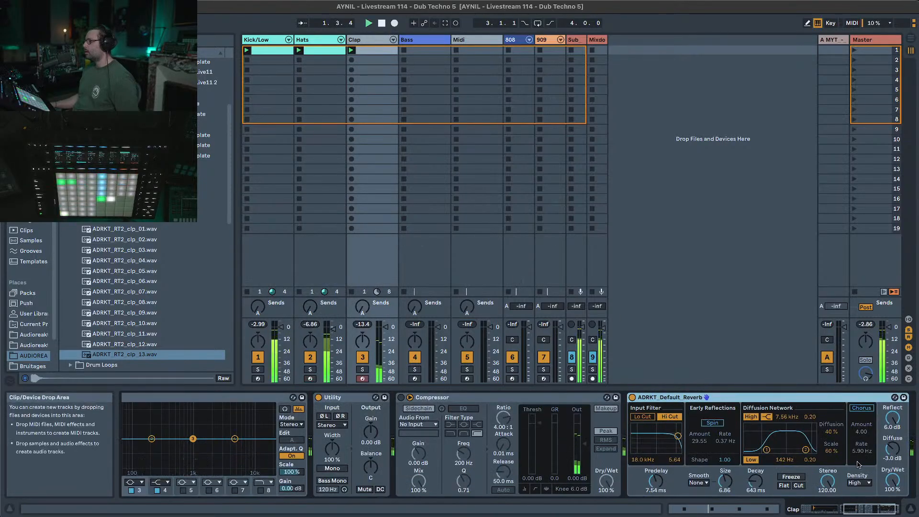
{"action": "left_click_drag", "start_coordinate": [893, 481], "coordinate": [892, 504]}
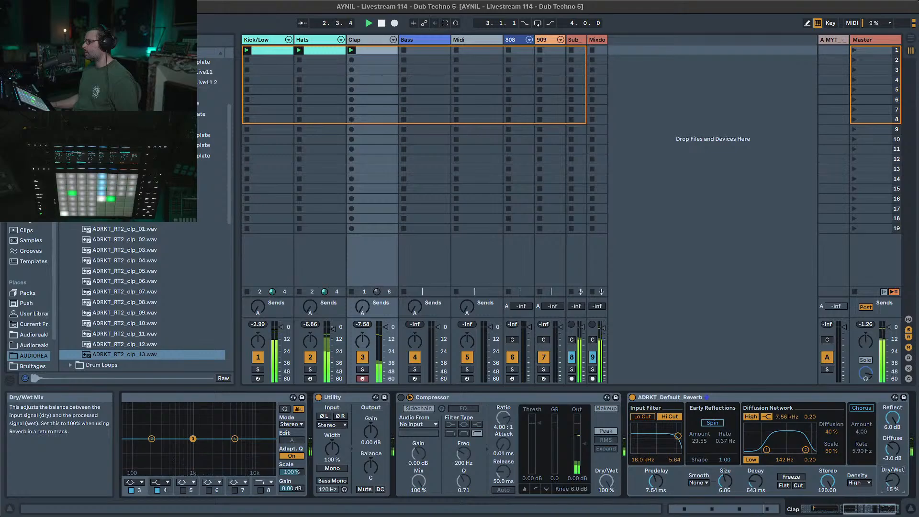
Shorten the clap sample's envelope by setting Sustain to -inf dB and Decay to 292 ms.
{"action": "left_click", "coordinate": [820, 509]}
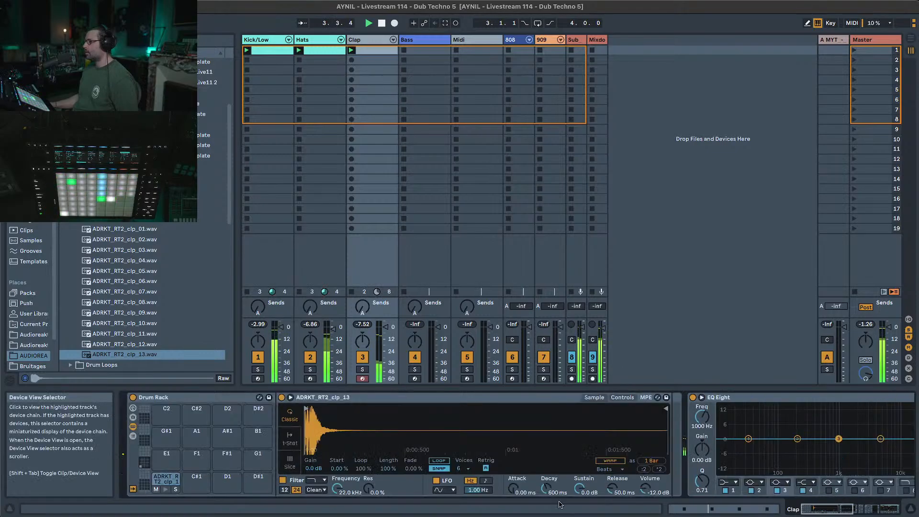
{"action": "left_click_drag", "start_coordinate": [580, 488], "coordinate": [546, 494]}
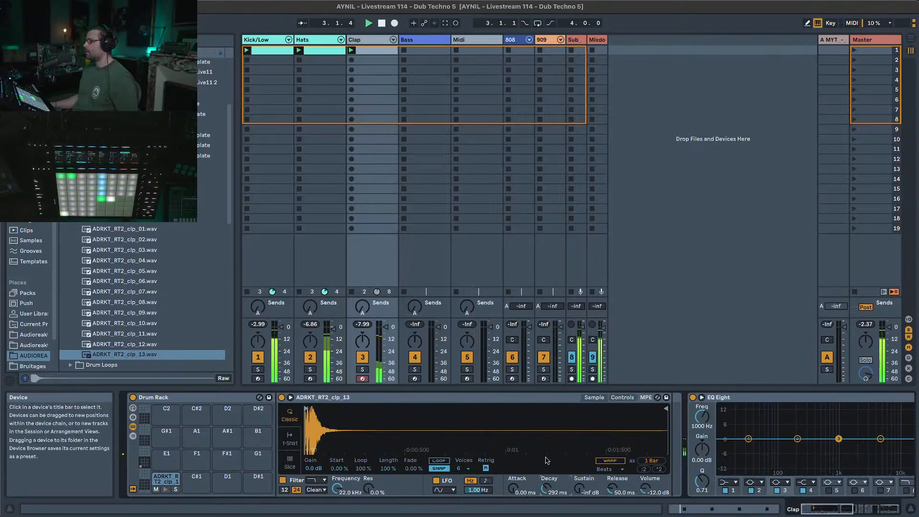
Hot-swap the clap sample during playback, auditioning ADRKT_RT2_clp_01.wav through ADRKT_RT2_clp_13.wav in order.
{"action": "left_click", "coordinate": [663, 451]}
{"action": "double_click", "coordinate": [141, 241]}
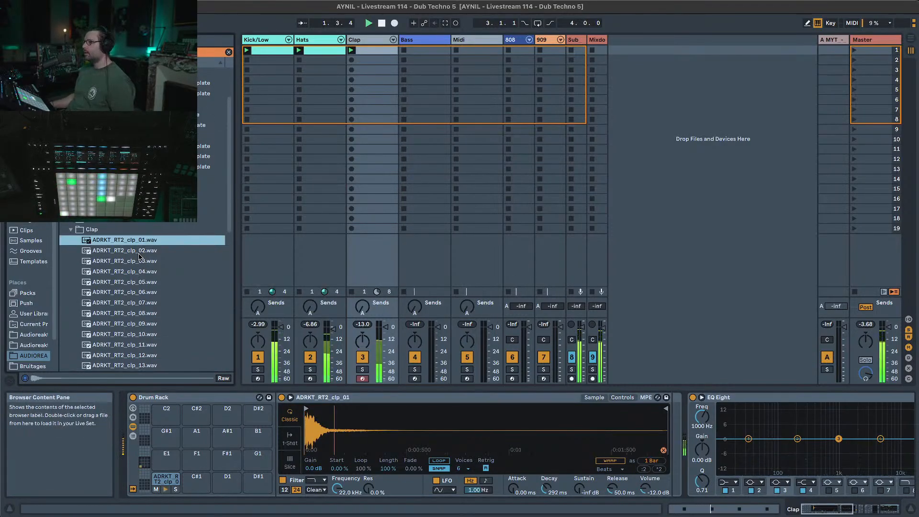
{"action": "double_click", "coordinate": [141, 253]}
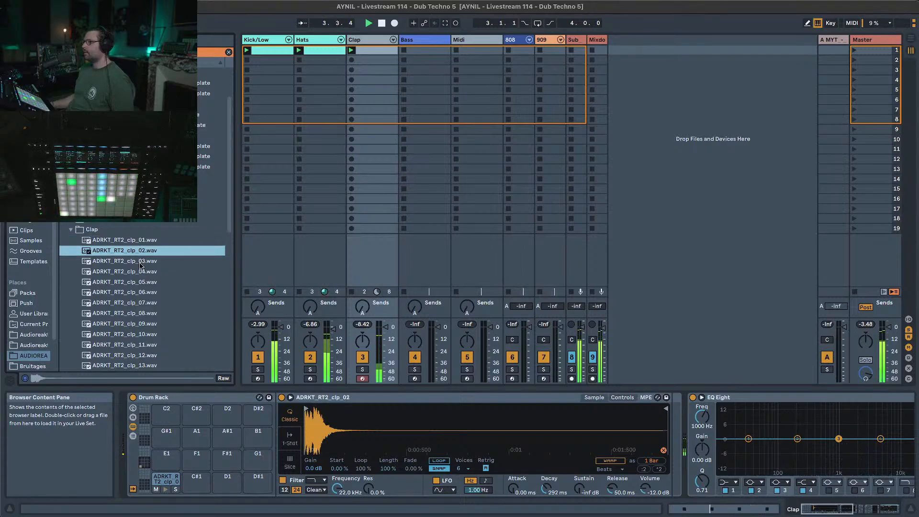
{"action": "double_click", "coordinate": [140, 262]}
{"action": "left_click", "coordinate": [139, 275]}
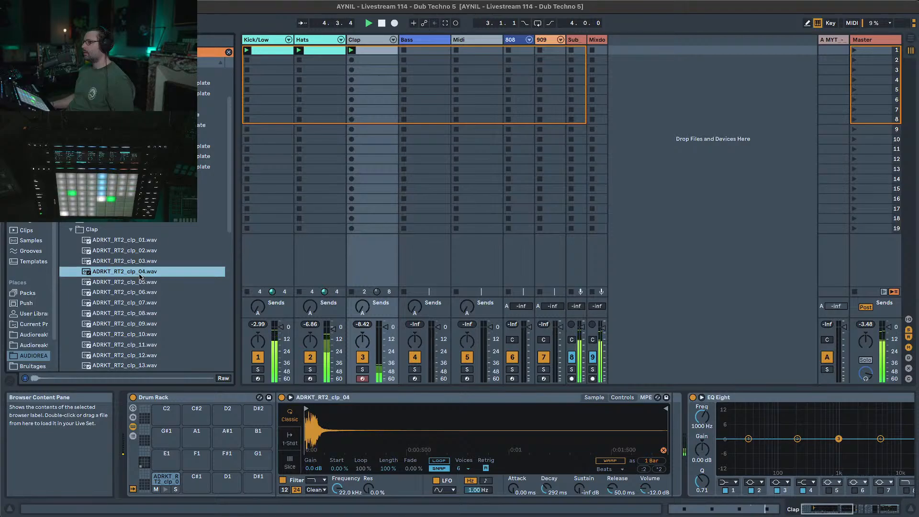
{"action": "left_click", "coordinate": [140, 284]}
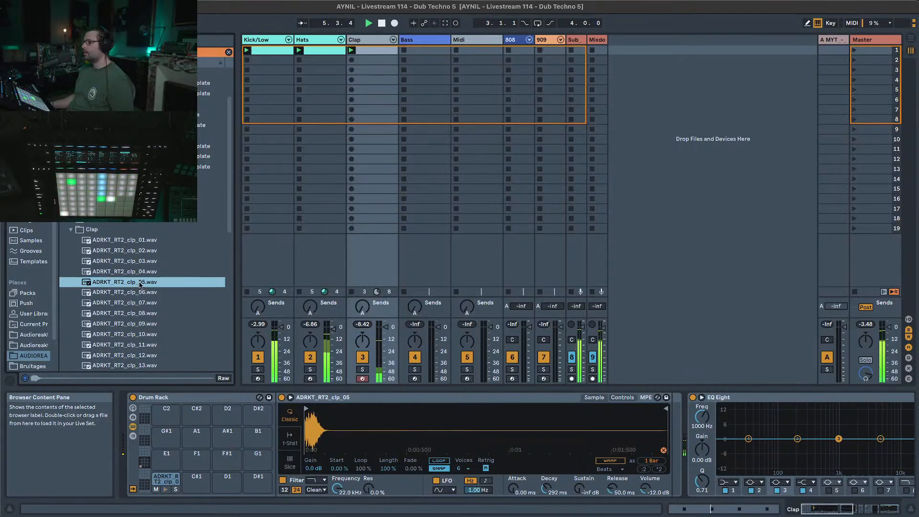
{"action": "left_click", "coordinate": [140, 296]}
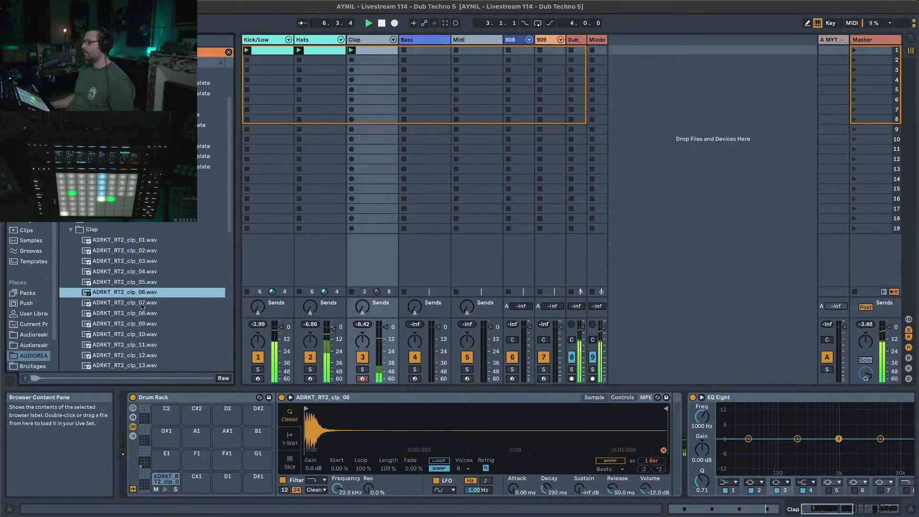
{"action": "left_click", "coordinate": [142, 305]}
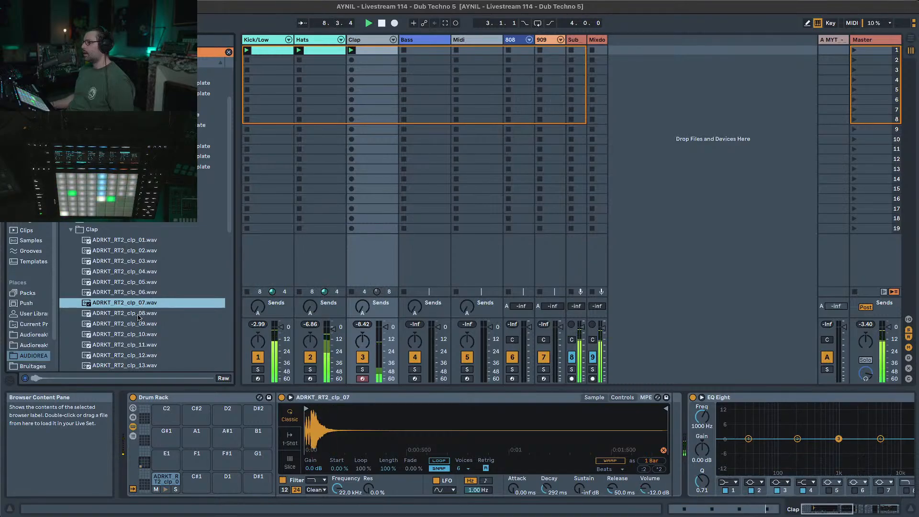
{"action": "left_click", "coordinate": [139, 314]}
{"action": "left_click", "coordinate": [137, 327]}
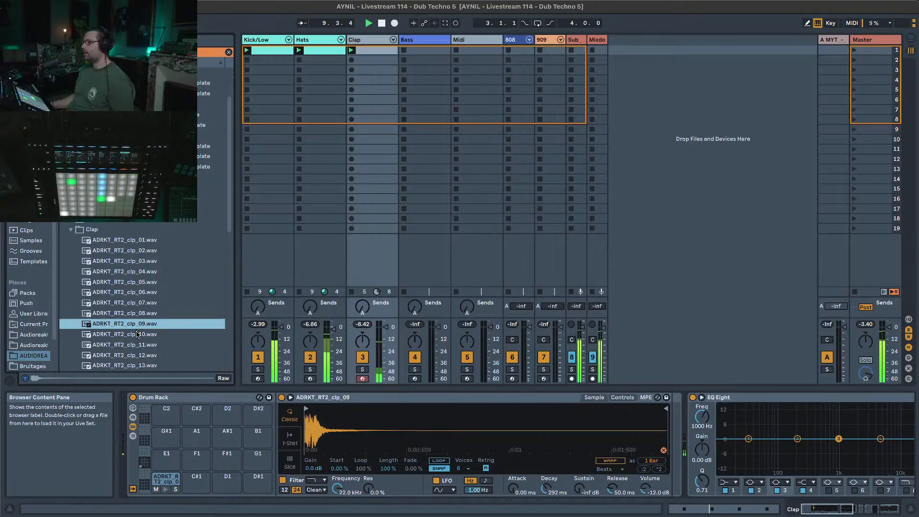
{"action": "left_click", "coordinate": [137, 335]}
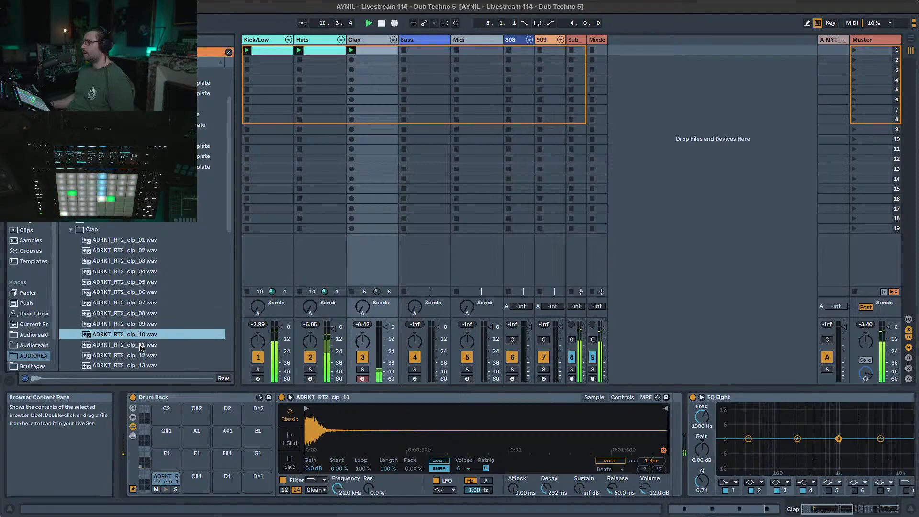
{"action": "left_click", "coordinate": [141, 345]}
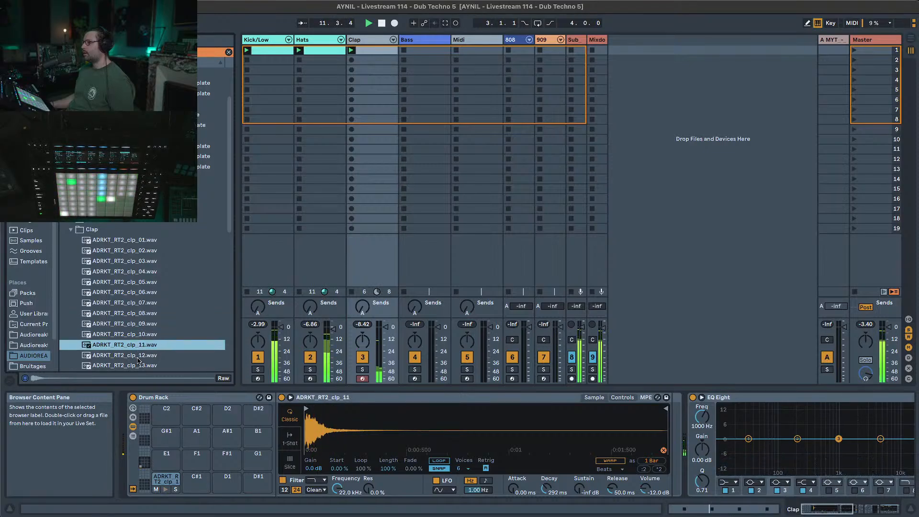
{"action": "left_click", "coordinate": [138, 359]}
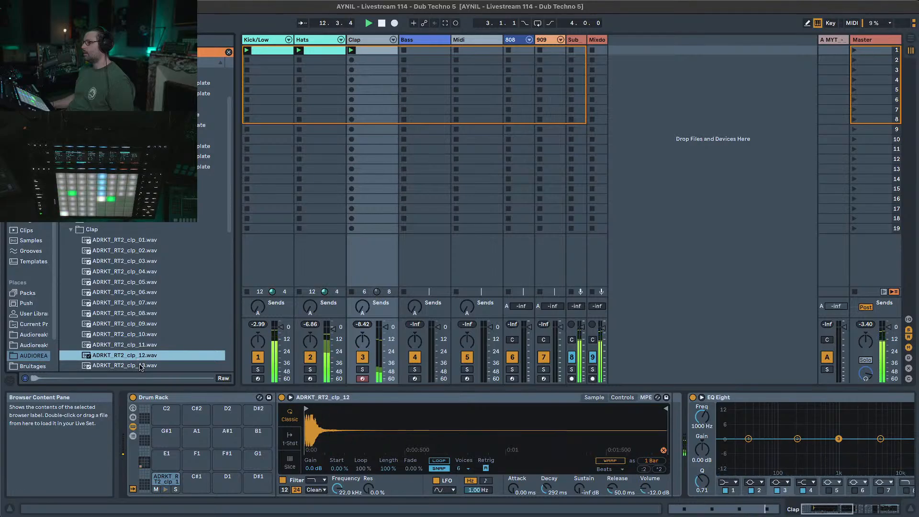
{"action": "left_click", "coordinate": [142, 367]}
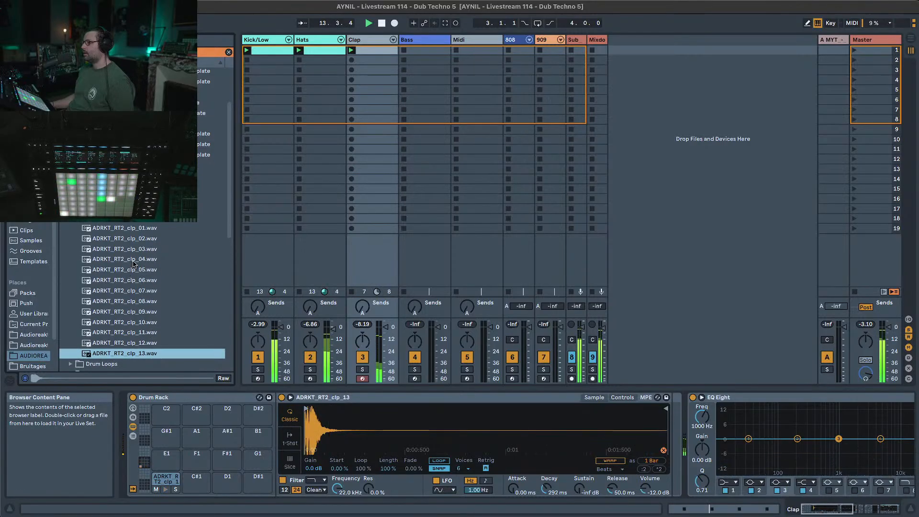
Audition the clap samples again during playback, comparing clp_01 to clp_09, and settle on ADRKT_RT2_clp_13.wav.
{"action": "left_click", "coordinate": [134, 262]}
{"action": "left_click", "coordinate": [139, 250]}
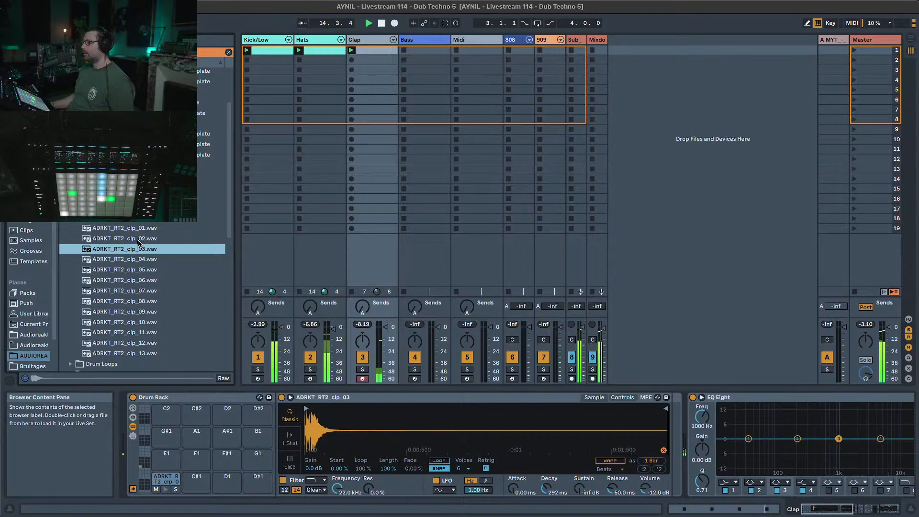
{"action": "left_click", "coordinate": [139, 240]}
{"action": "left_click", "coordinate": [138, 230]}
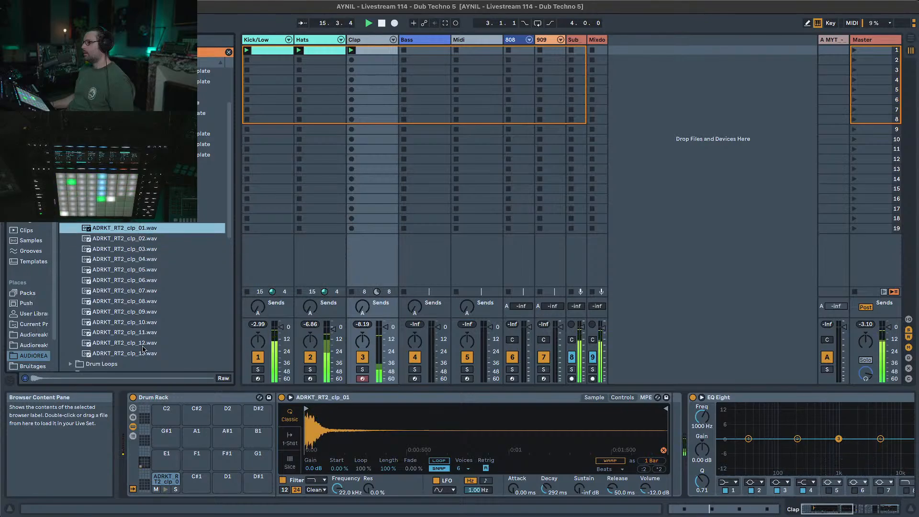
{"action": "left_click", "coordinate": [143, 354]}
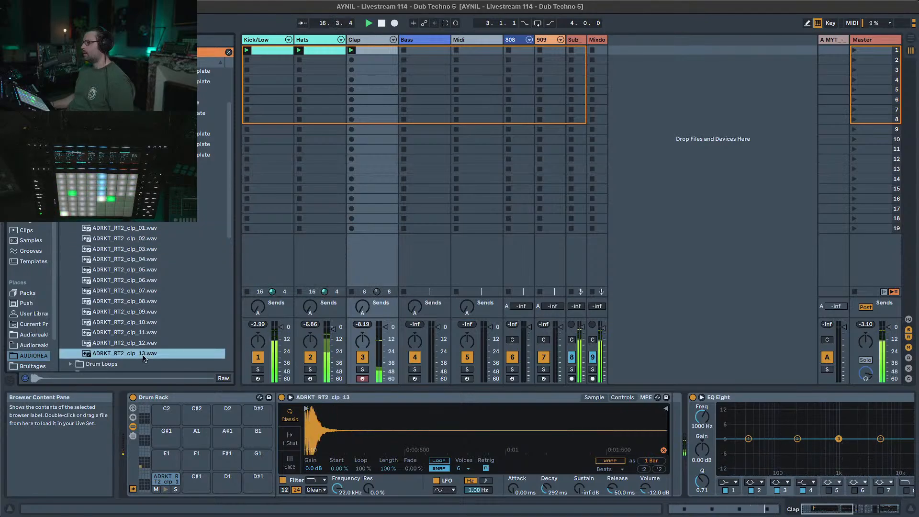
{"action": "left_click", "coordinate": [154, 311]}
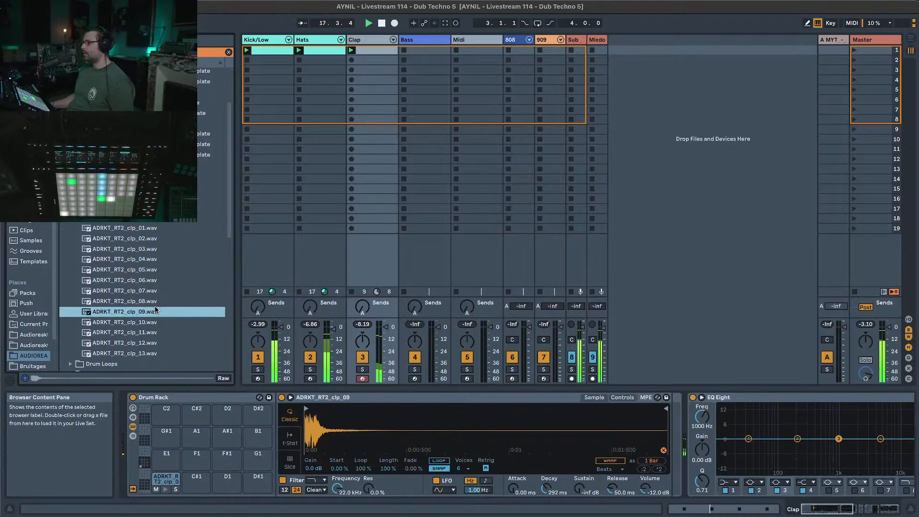
{"action": "left_click", "coordinate": [154, 302]}
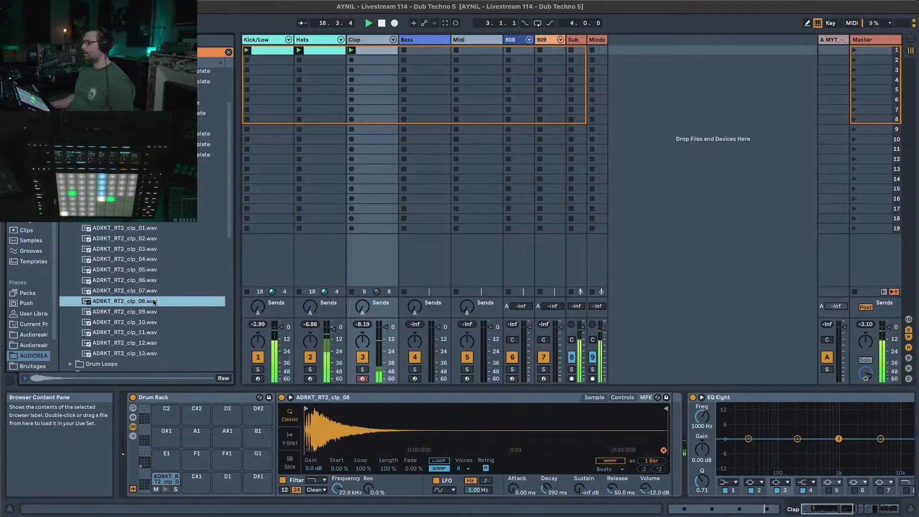
{"action": "left_click", "coordinate": [150, 291]}
{"action": "left_click", "coordinate": [147, 282]}
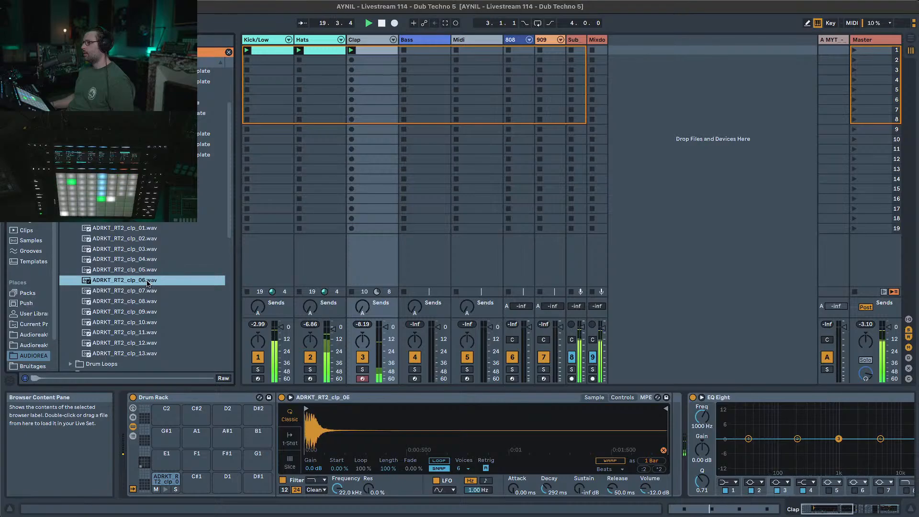
{"action": "left_click", "coordinate": [150, 270]}
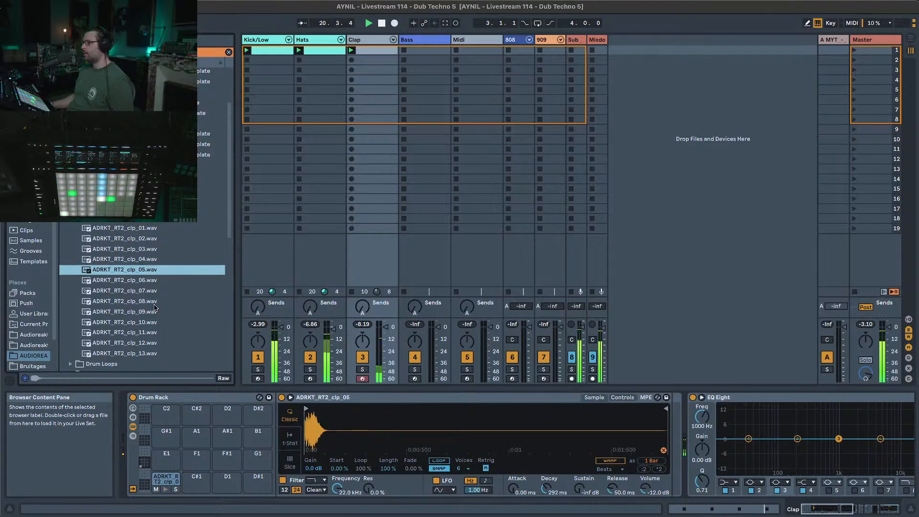
{"action": "left_click", "coordinate": [148, 283]}
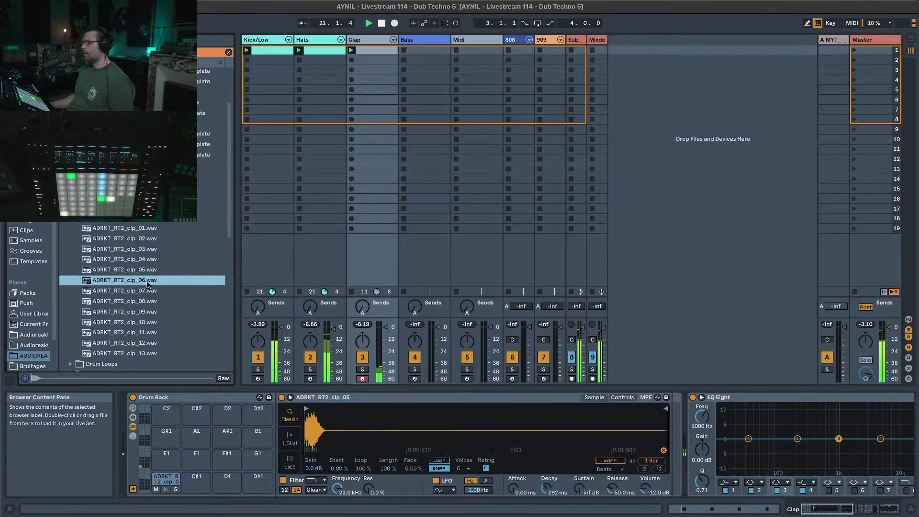
{"action": "left_click", "coordinate": [148, 354]}
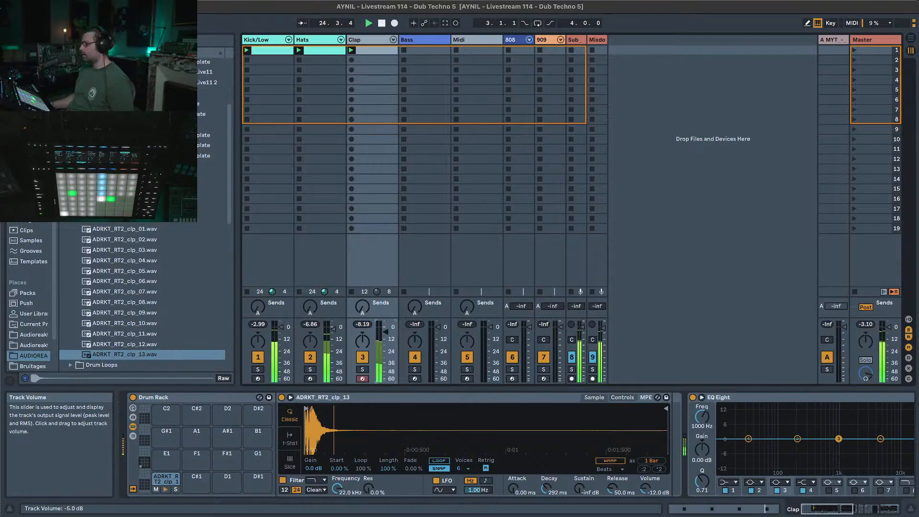
Open the Clap track's MIDI clip and nudge all four clap notes slightly ahead of the beat.
{"action": "double_click", "coordinate": [370, 50]}
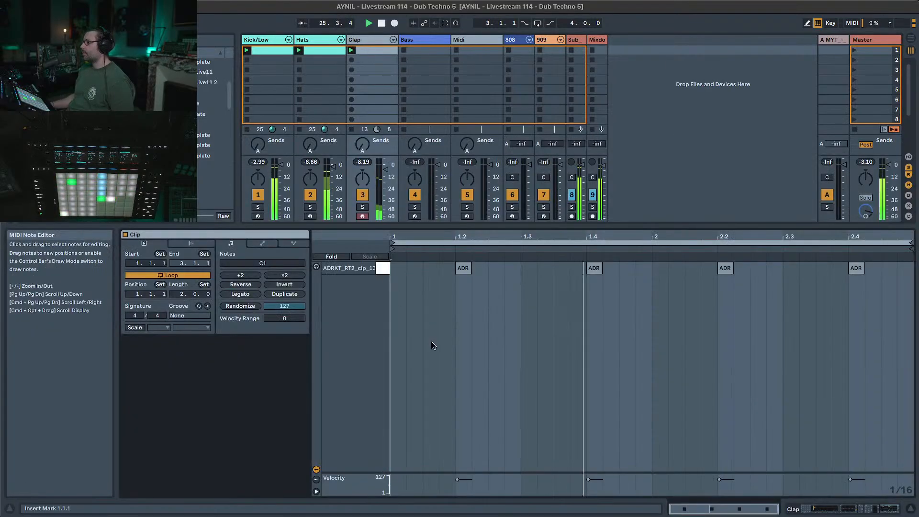
{"action": "left_click_drag", "start_coordinate": [877, 309], "coordinate": [480, 274]}
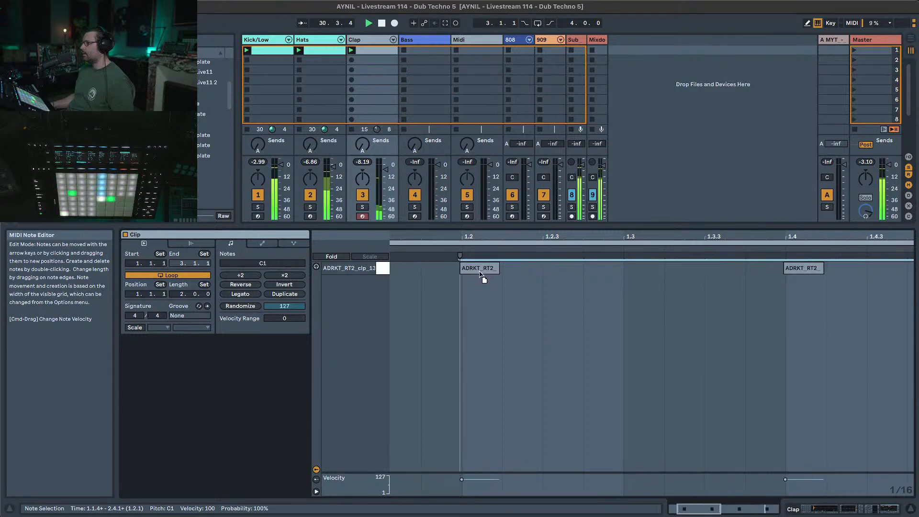
{"action": "left_click", "coordinate": [470, 293]}
{"action": "mouse_move", "coordinate": [471, 241]}
{"action": "left_mouse_down"}
{"action": "mouse_move", "coordinate": [469, 267]}
{"action": "mouse_move", "coordinate": [733, 274]}
{"action": "mouse_move", "coordinate": [691, 274]}
{"action": "mouse_move", "coordinate": [699, 274]}
{"action": "left_mouse_up"}
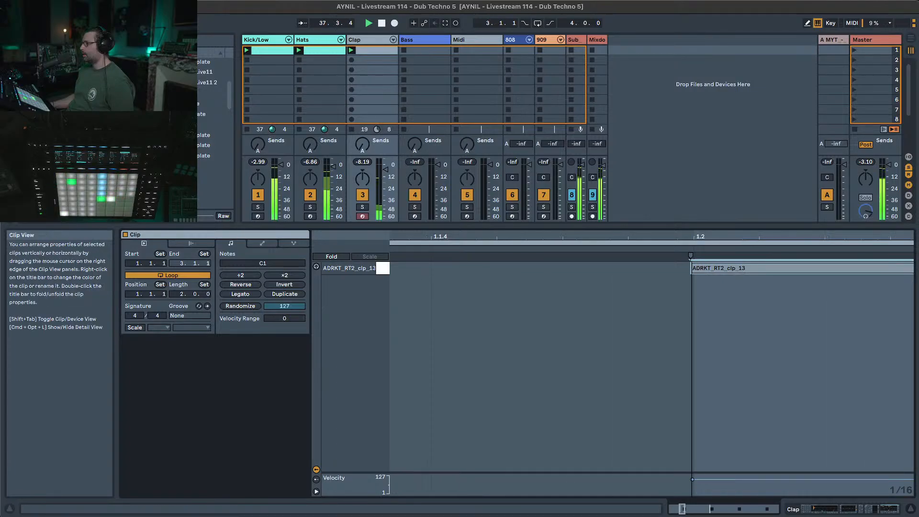
{"action": "left_click_drag", "start_coordinate": [692, 238], "coordinate": [448, 319]}
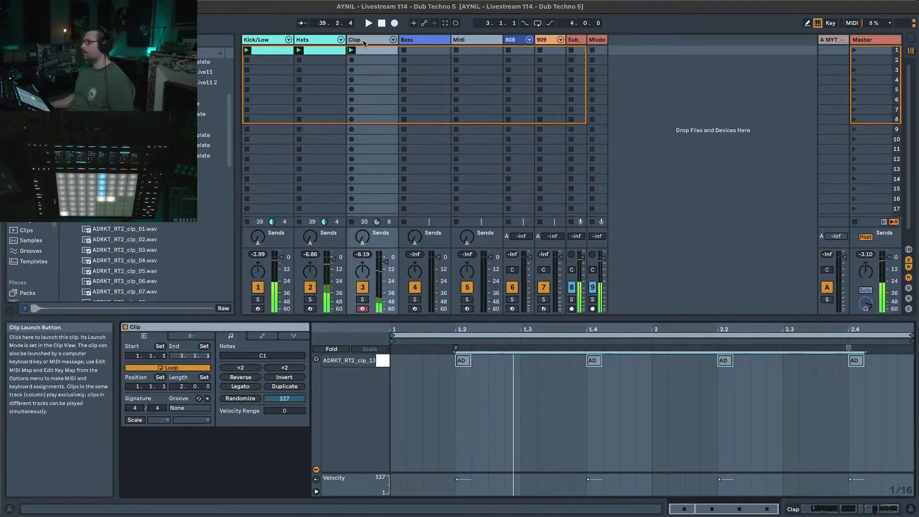
Return to the Clap track's devices, restart playback and shorten the clap sampler's Decay to 245 ms.
{"action": "double_click", "coordinate": [365, 41]}
{"action": "key", "text": "space"}
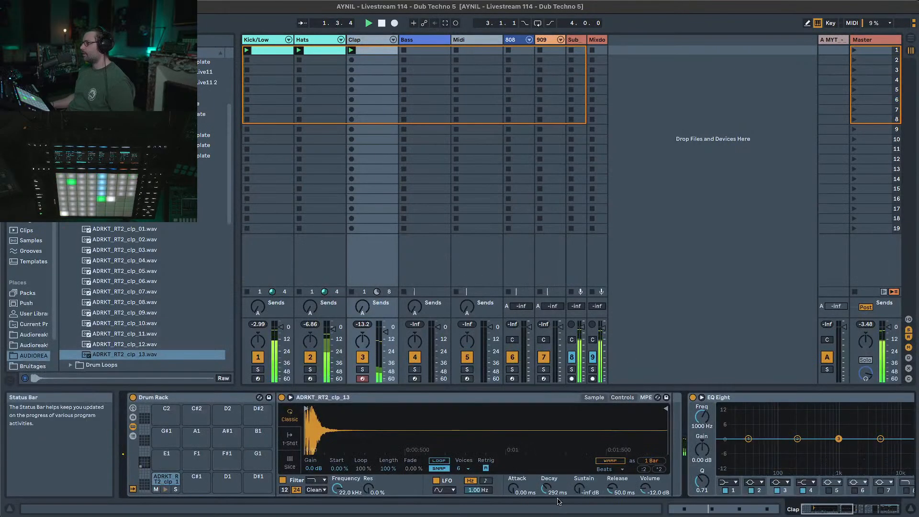
{"action": "mouse_move", "coordinate": [546, 489]}
{"action": "left_mouse_down"}
{"action": "mouse_move", "coordinate": [546, 503]}
{"action": "mouse_move", "coordinate": [546, 491]}
{"action": "left_mouse_up"}
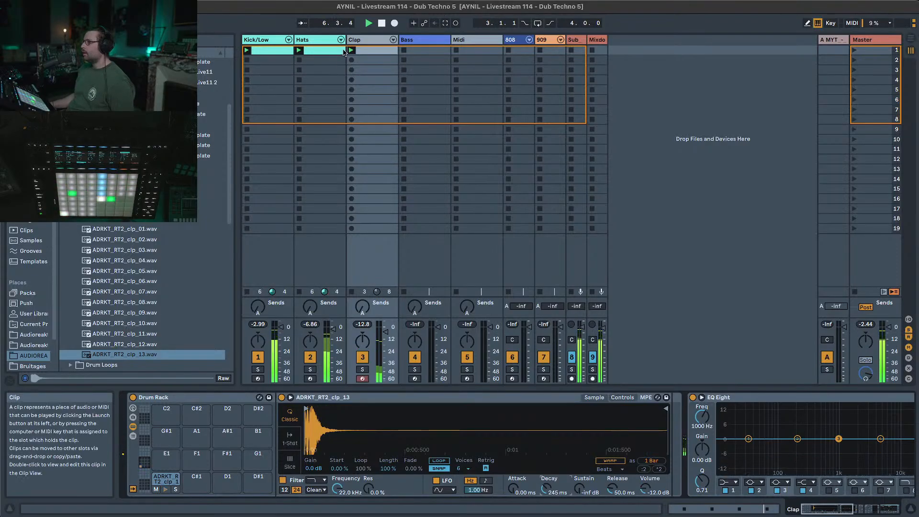
Delete the 808 and 909 tracks.
{"action": "left_click", "coordinate": [490, 41]}
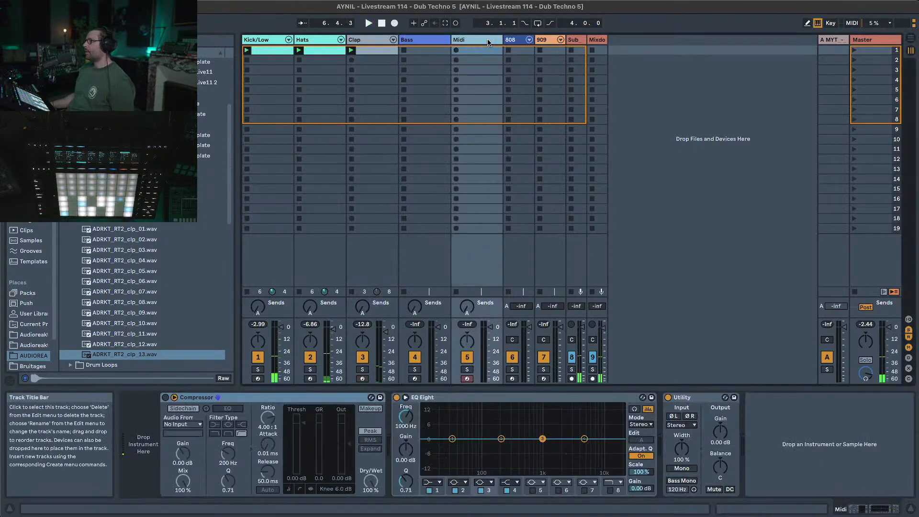
{"action": "left_click", "coordinate": [513, 41]}
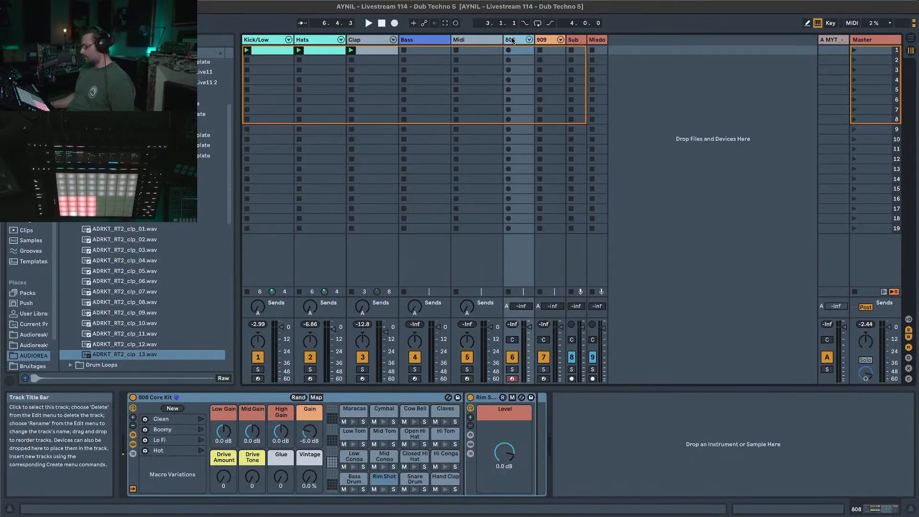
{"action": "key", "text": "Delete"}
{"action": "key", "text": "Delete"}
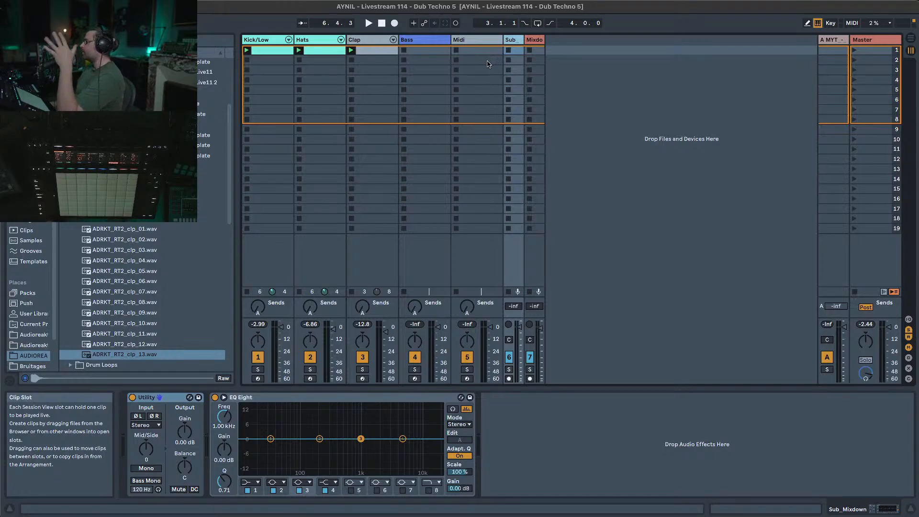
Play the beat back and examine the device chains of the Clap and Bass tracks.
{"action": "left_click", "coordinate": [377, 41]}
{"action": "key", "text": "space"}
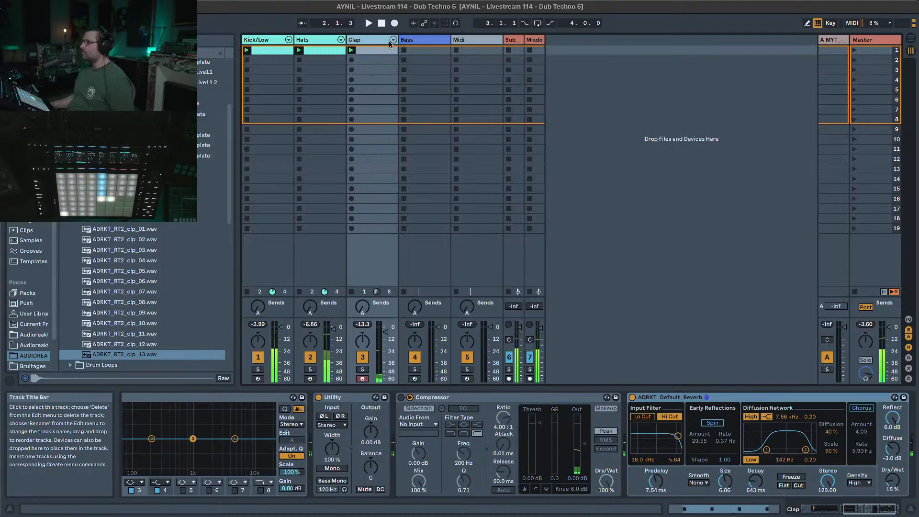
{"action": "left_click", "coordinate": [411, 41]}
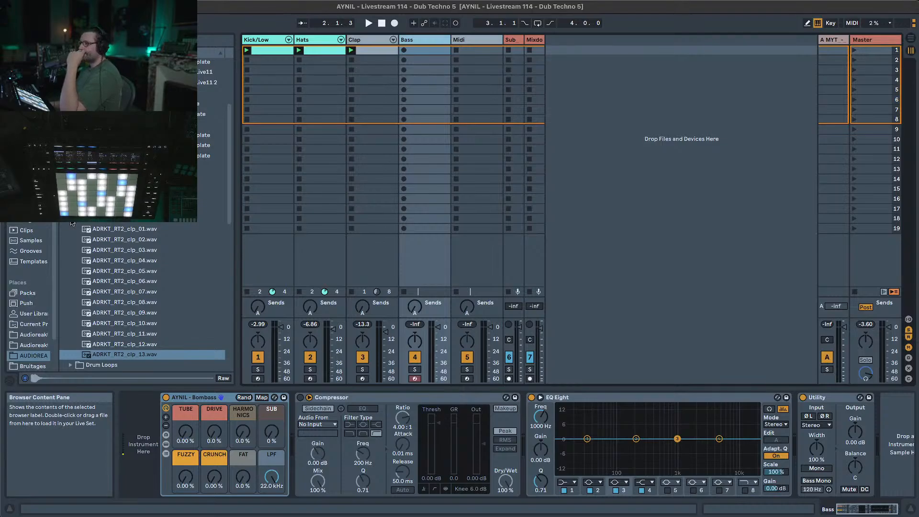
{"action": "scroll", "coordinate": [71, 224], "scroll_direction": "down", "scroll_amount": 4}
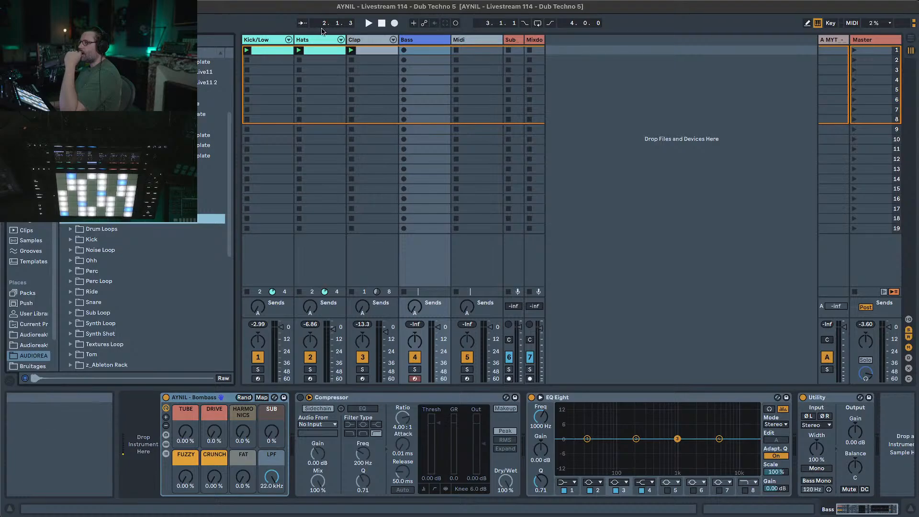
{"action": "left_click", "coordinate": [369, 42]}
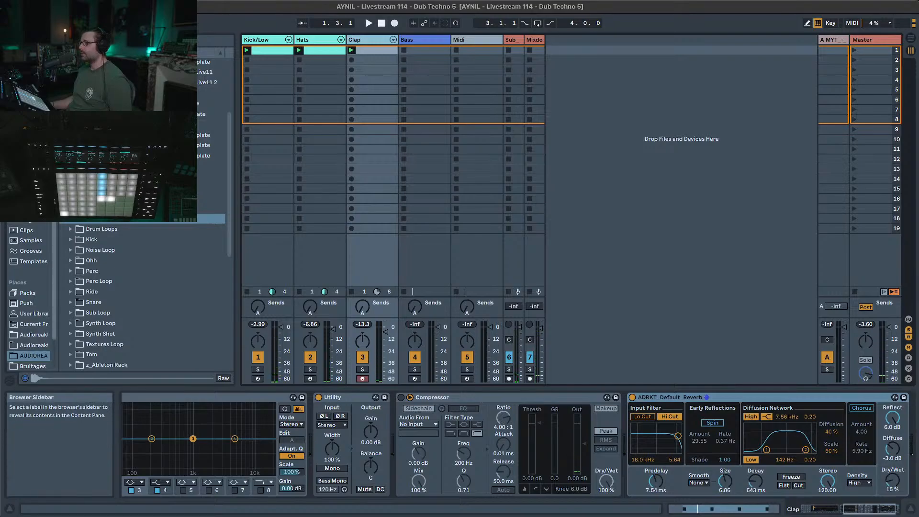
Find the Drift synthesizer among the instruments and load it with its default preset onto the Midi track.
{"action": "left_click", "coordinate": [64, 187]}
{"action": "left_click", "coordinate": [33, 188]}
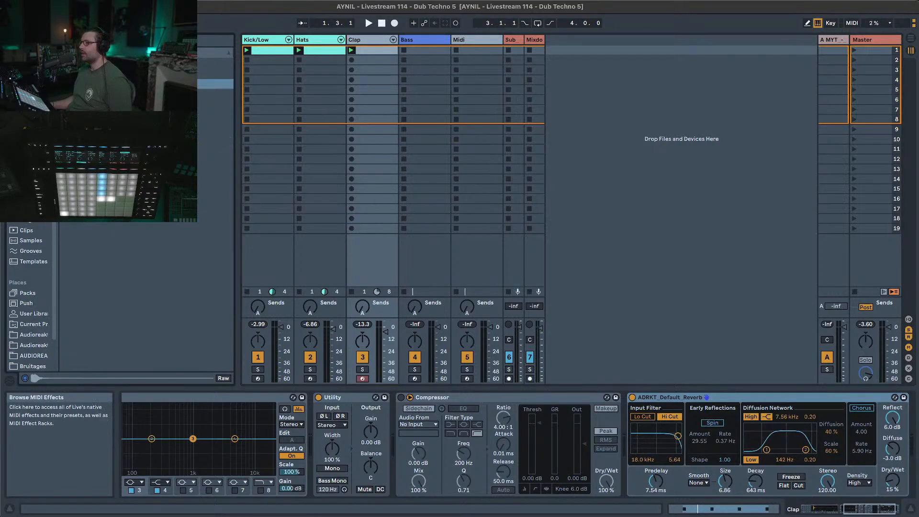
{"action": "left_click", "coordinate": [34, 179]}
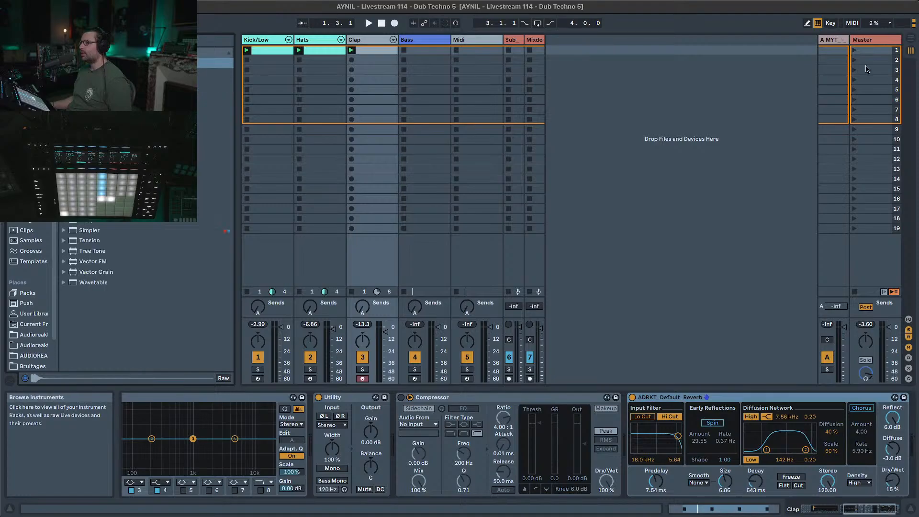
{"action": "left_click", "coordinate": [474, 39]}
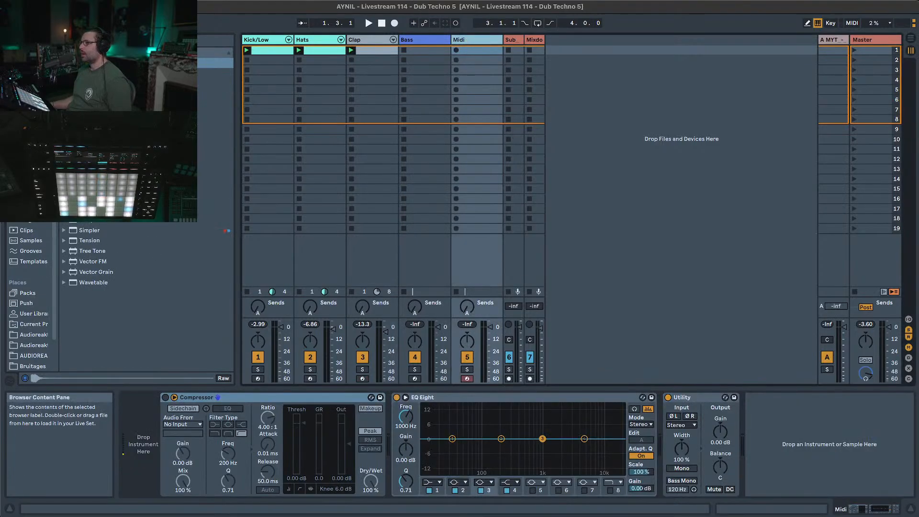
{"action": "double_click", "coordinate": [88, 115]}
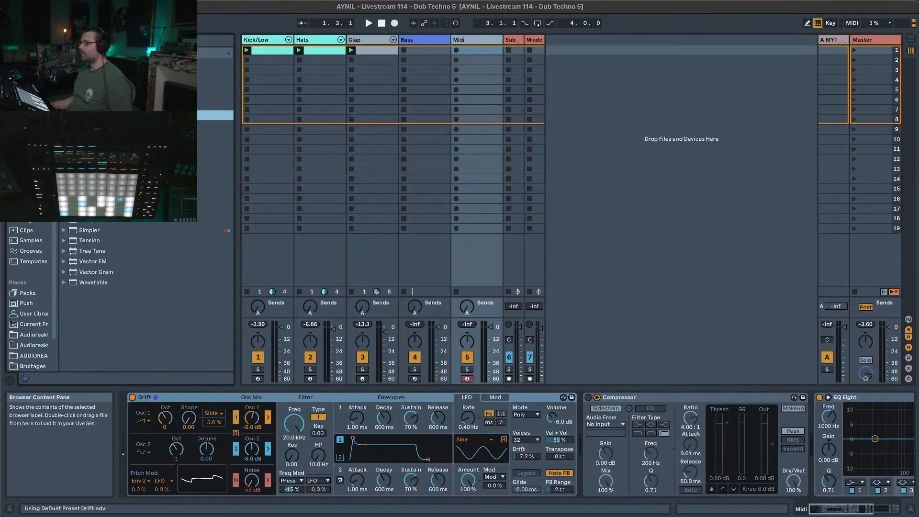
Remove the Compressor from the Midi track's device chain, keeping Drift, EQ Eight and Utility.
{"action": "left_click", "coordinate": [632, 397]}
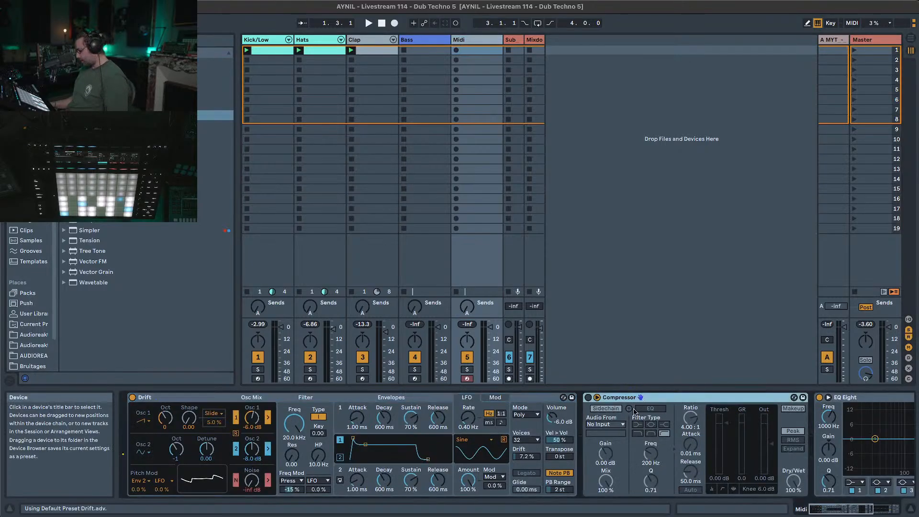
{"action": "key", "text": "Delete"}
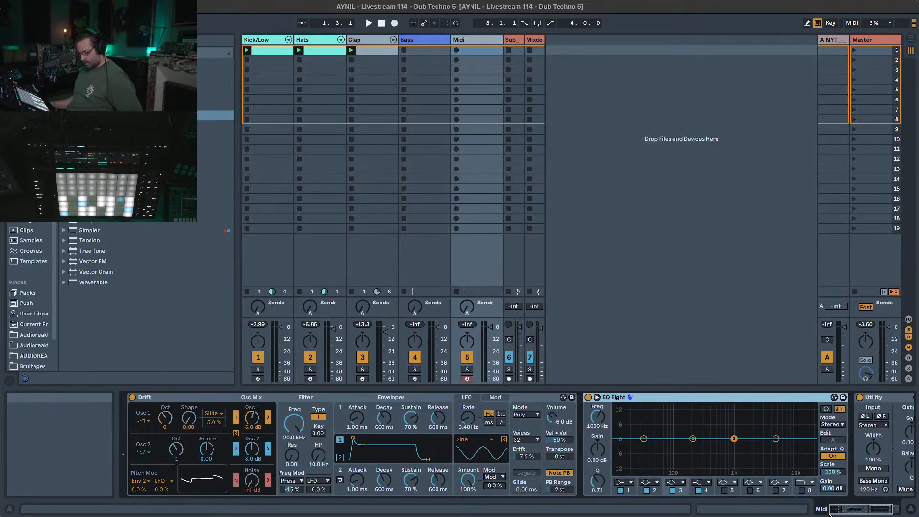
{"action": "key", "text": "ctrl+z"}
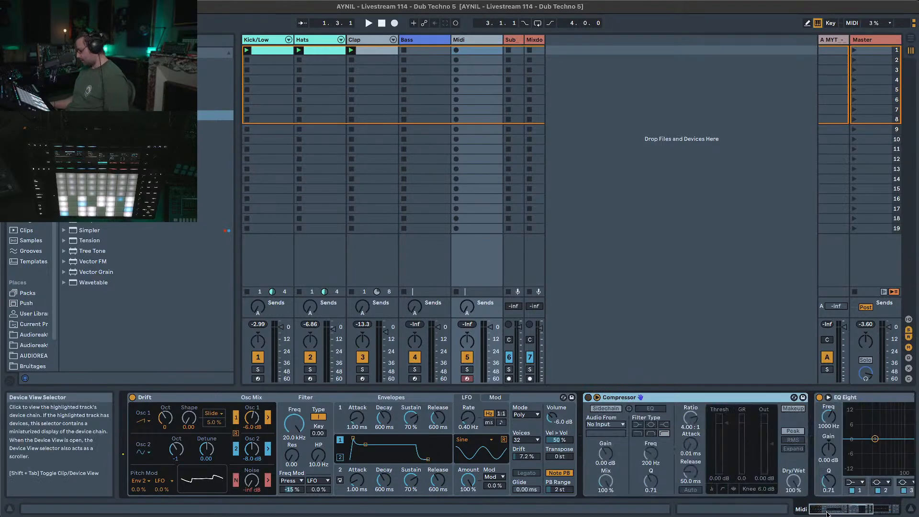
{"action": "key", "text": "Delete"}
{"action": "mouse_move", "coordinate": [830, 514]}
{"action": "left_mouse_down"}
{"action": "mouse_move", "coordinate": [845, 510]}
{"action": "mouse_move", "coordinate": [836, 511]}
{"action": "left_mouse_up"}
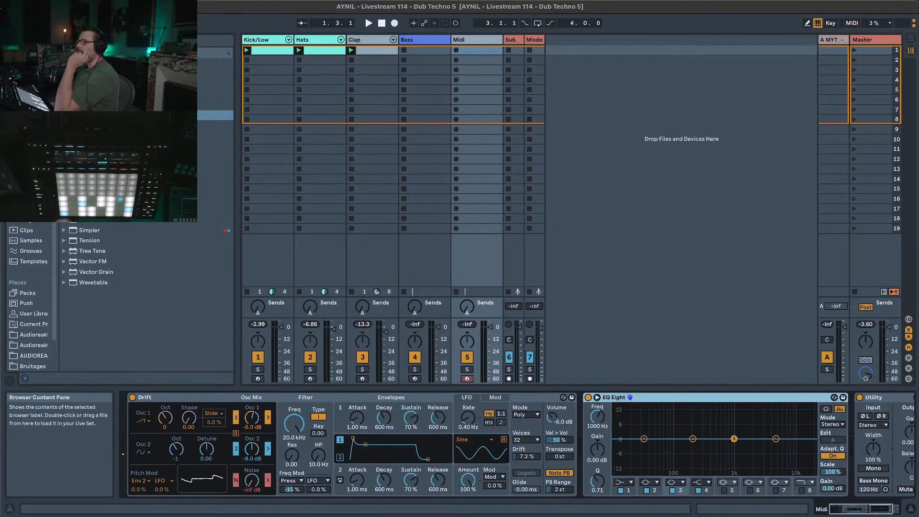
Add the Chord MIDI effect ahead of Drift and build a minor chord with Shift 1 at +3 st and Shift 2 at +7 st.
{"action": "left_click", "coordinate": [33, 198]}
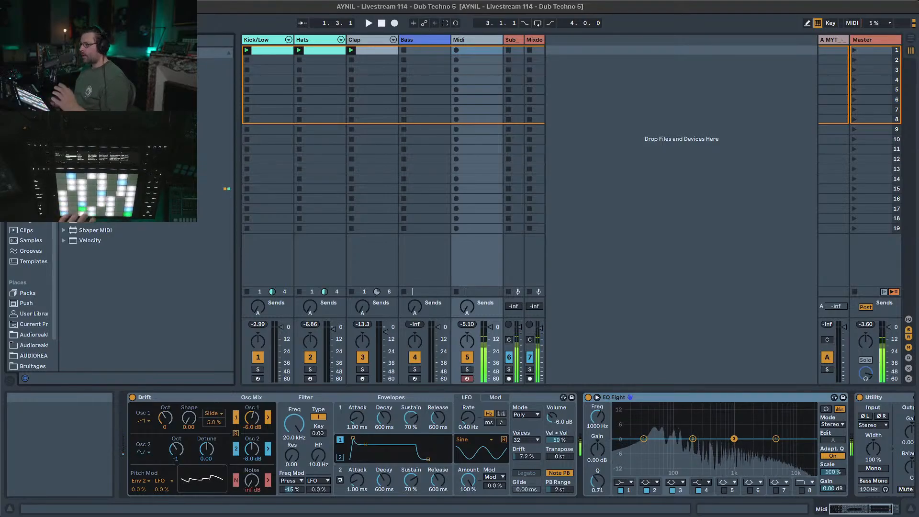
{"action": "double_click", "coordinate": [91, 84]}
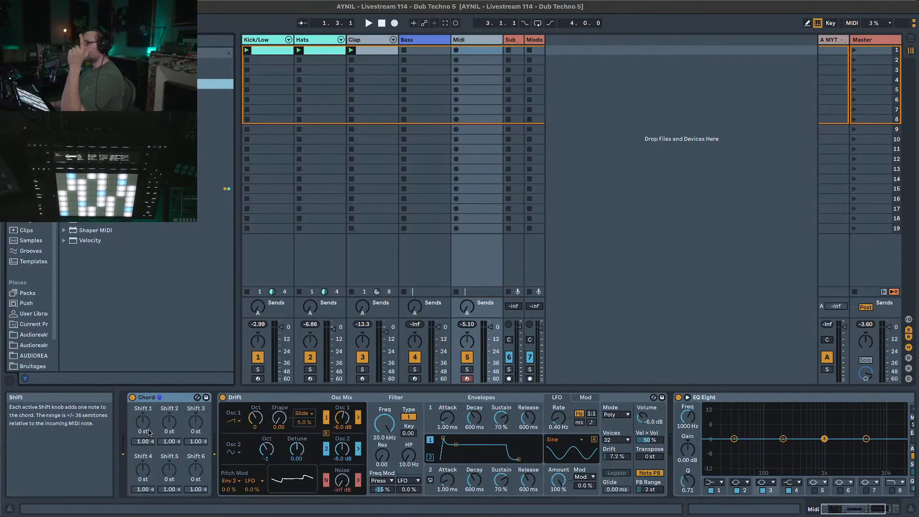
{"action": "left_click", "coordinate": [149, 432]}
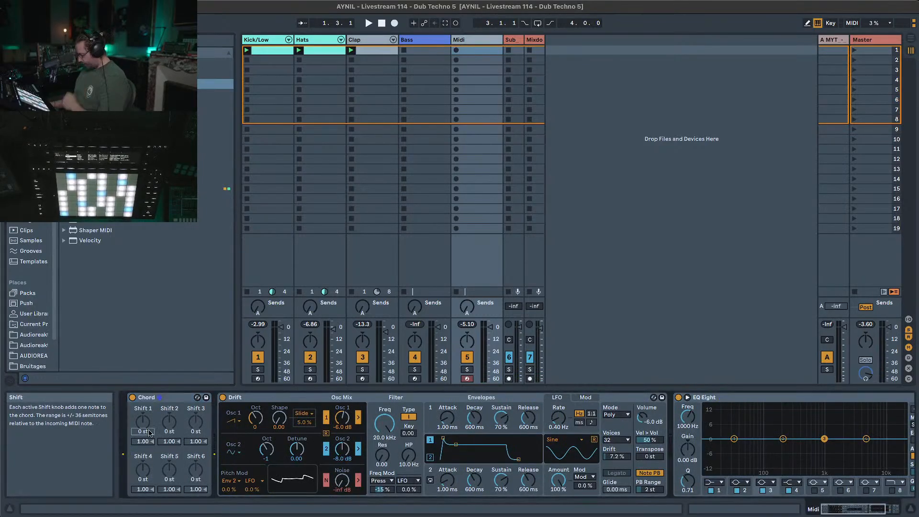
{"action": "type", "text": "3"}
{"action": "left_click", "coordinate": [163, 432]}
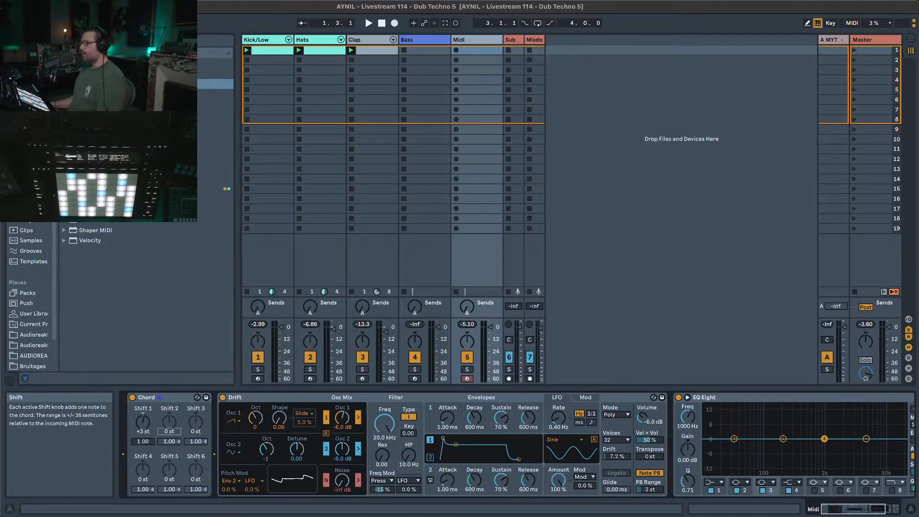
{"action": "type", "text": "7"}
{"action": "key", "text": "Return"}
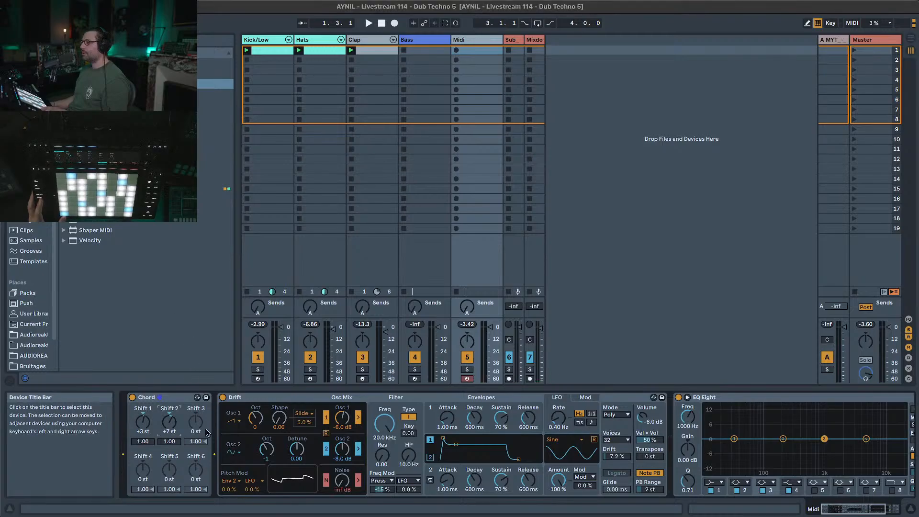
Add a second Chord device between the first Chord and Drift, with Shift 1 at -12 st and Shift 2 at +24 st.
{"action": "left_click_drag", "start_coordinate": [144, 84], "coordinate": [223, 468]}
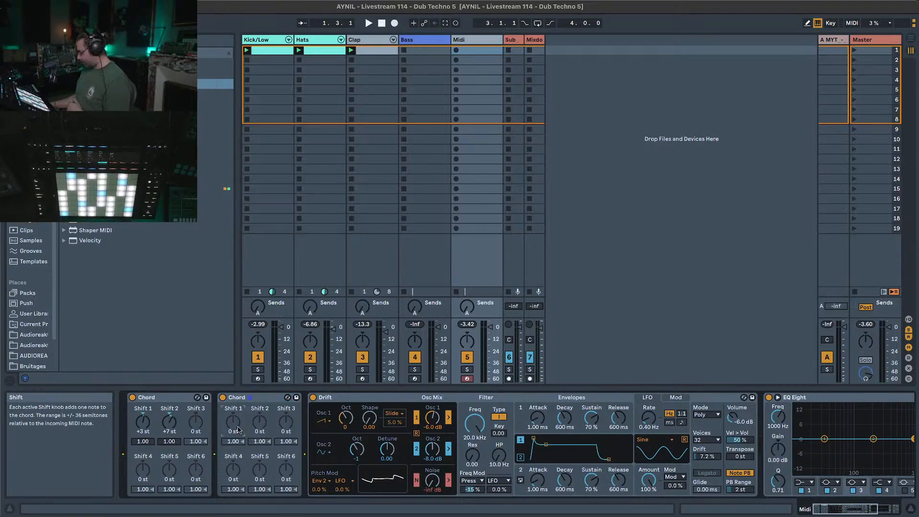
{"action": "type", "text": "12"}
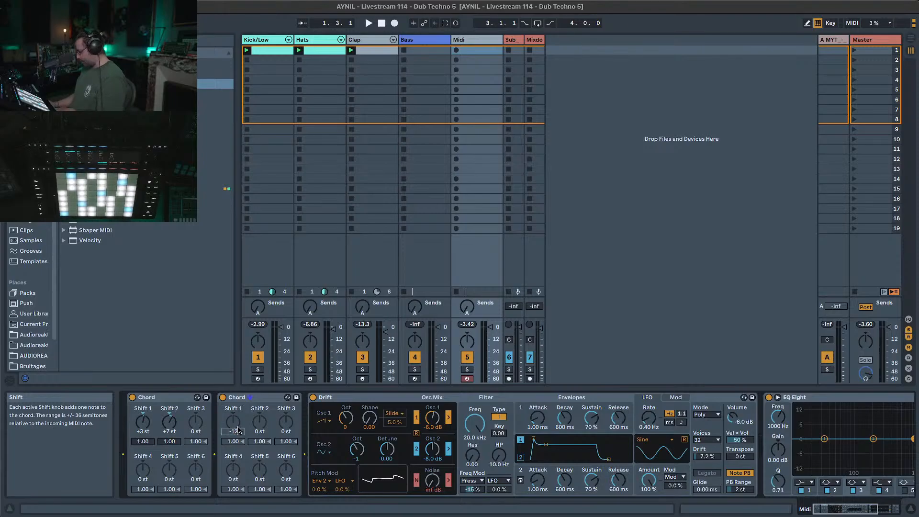
{"action": "key", "text": "Return"}
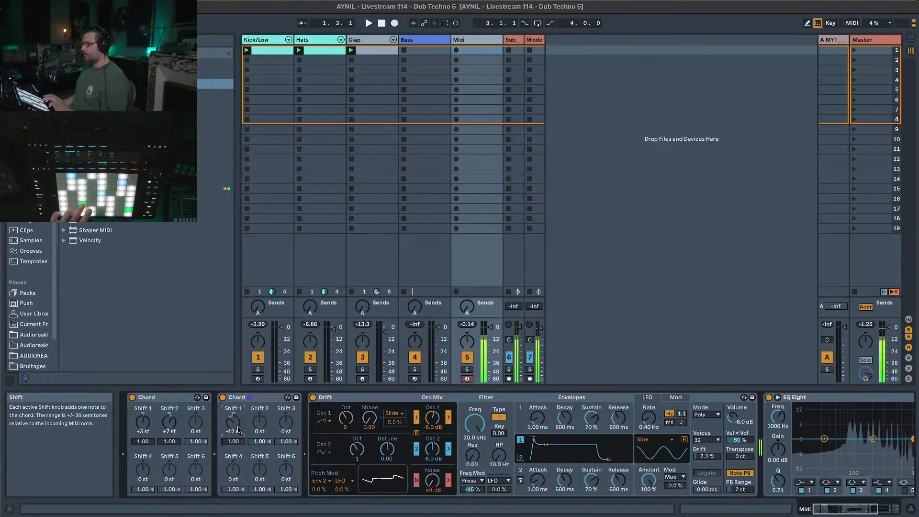
{"action": "left_click", "coordinate": [260, 433]}
{"action": "type", "text": "12"}
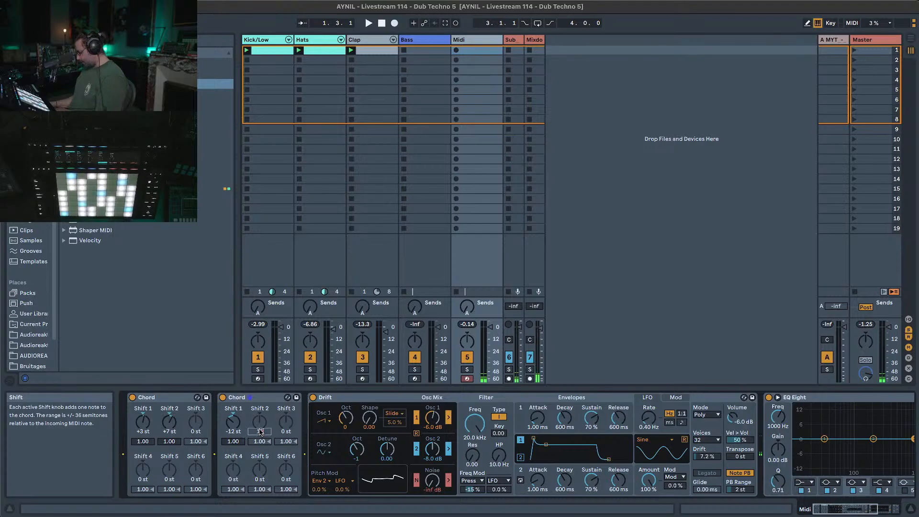
{"action": "key", "text": "Return"}
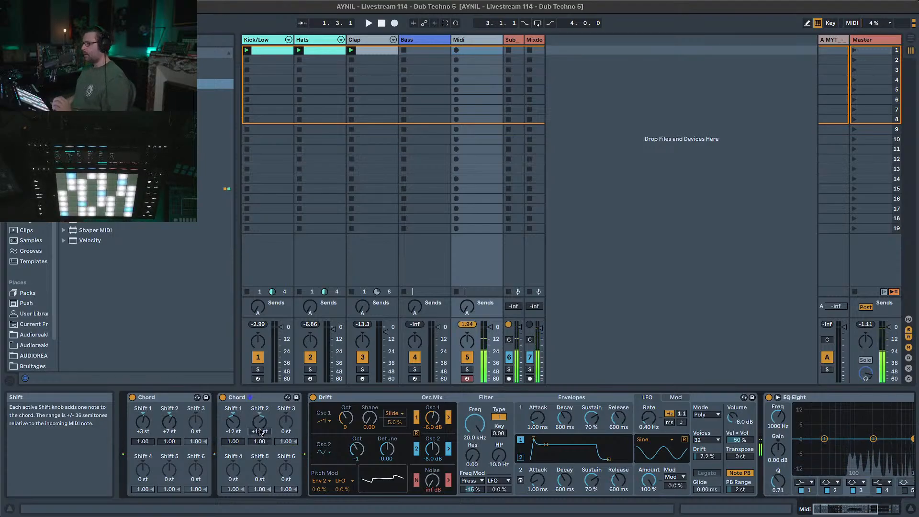
{"action": "type", "text": "24"}
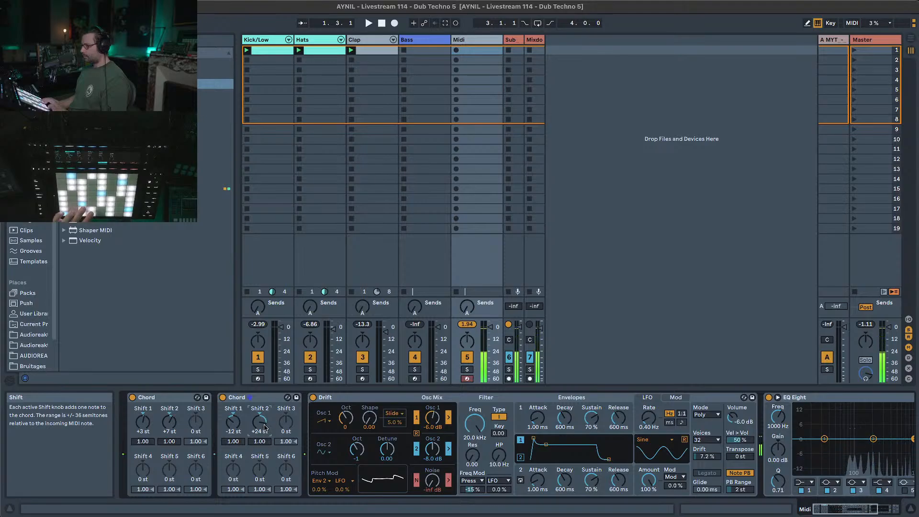
Switch off Drift's oscillator 2, give oscillator 1 the third waveform choice and set its Shape to 0.71.
{"action": "left_click", "coordinate": [417, 451]}
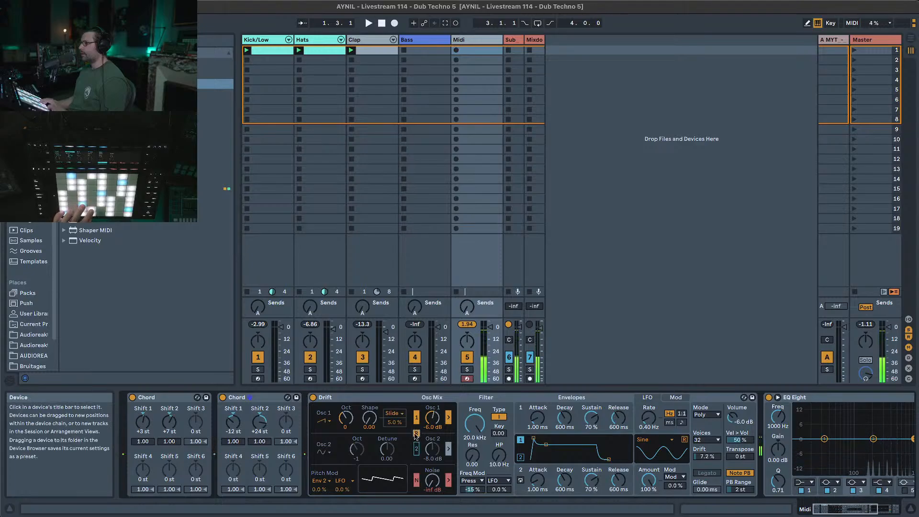
{"action": "left_click", "coordinate": [334, 424]}
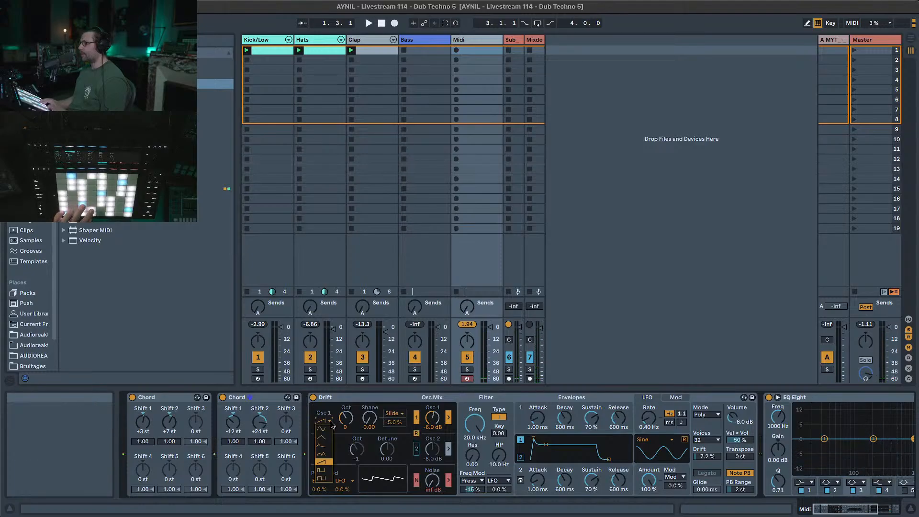
{"action": "left_click", "coordinate": [325, 447]}
{"action": "mouse_move", "coordinate": [370, 419]}
{"action": "left_mouse_down"}
{"action": "mouse_move", "coordinate": [369, 378]}
{"action": "mouse_move", "coordinate": [370, 400]}
{"action": "left_mouse_up"}
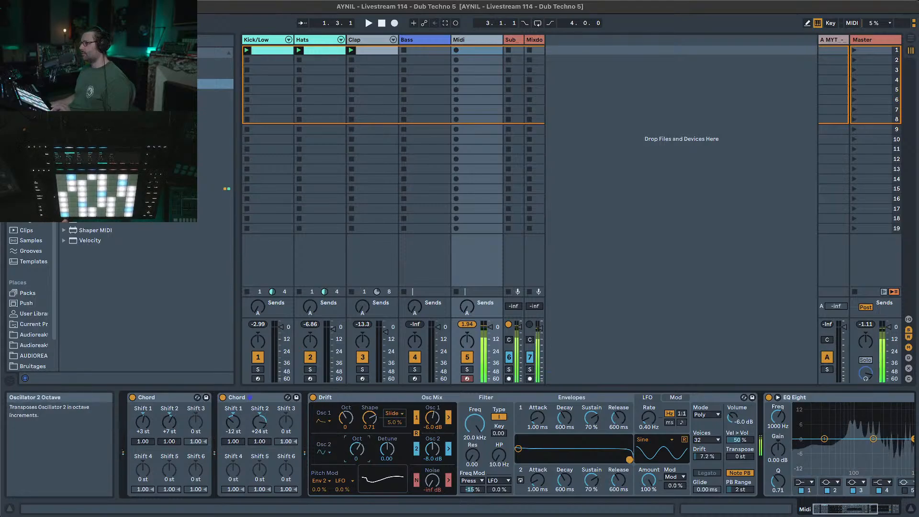
Audition different waveforms on Drift's oscillator 2, choose the square-shaped one and set its octave to -1.
{"action": "left_click_drag", "start_coordinate": [357, 449], "coordinate": [357, 441]}
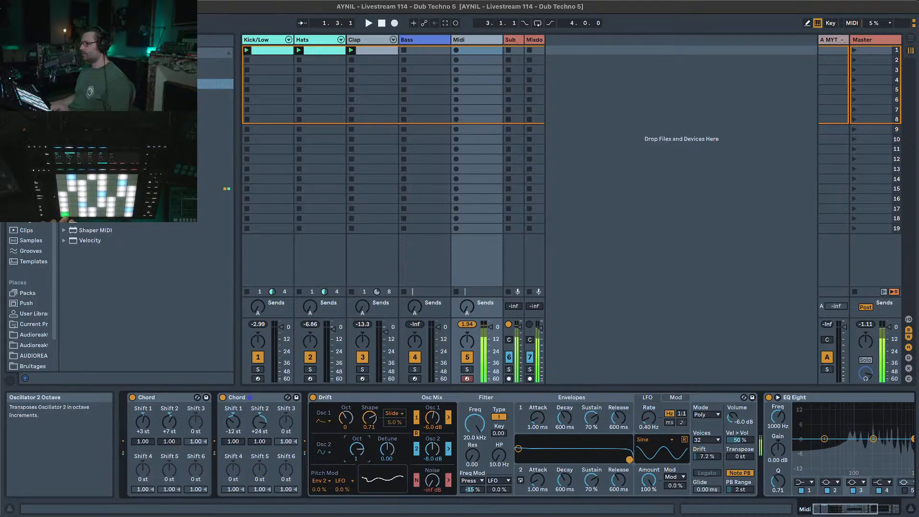
{"action": "left_click", "coordinate": [323, 452]}
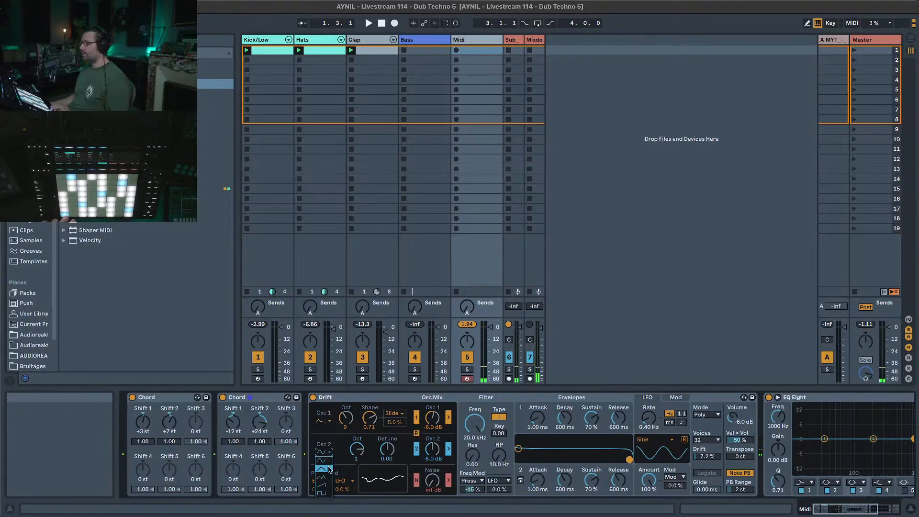
{"action": "left_click", "coordinate": [327, 477]}
{"action": "left_click", "coordinate": [325, 453]}
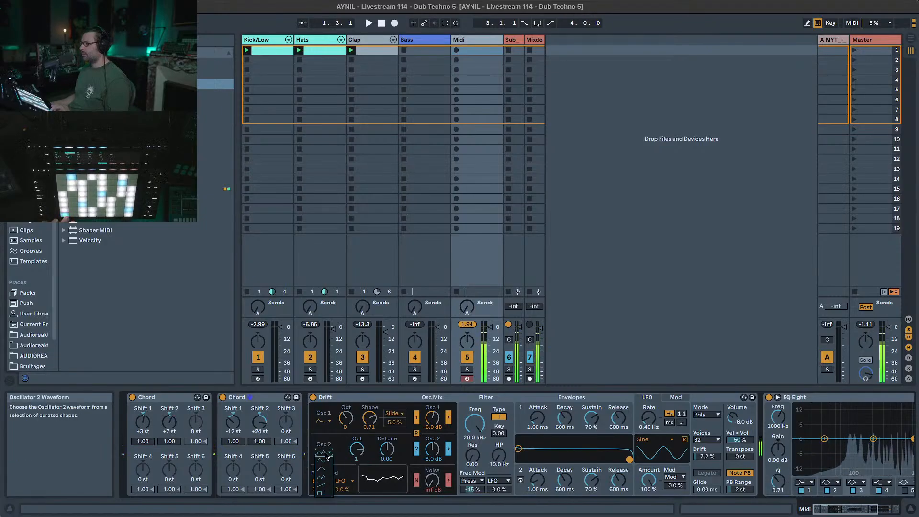
{"action": "left_click", "coordinate": [326, 486]}
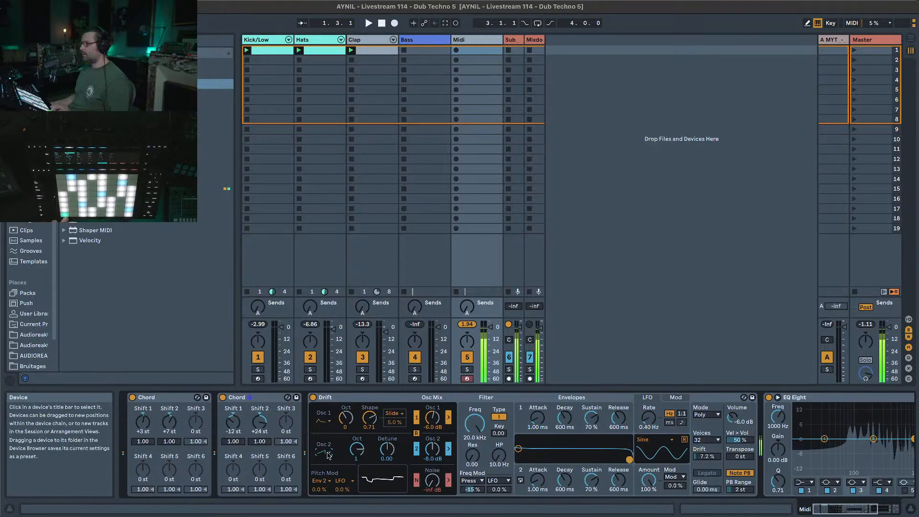
{"action": "left_click", "coordinate": [328, 454]}
{"action": "left_click", "coordinate": [326, 492]}
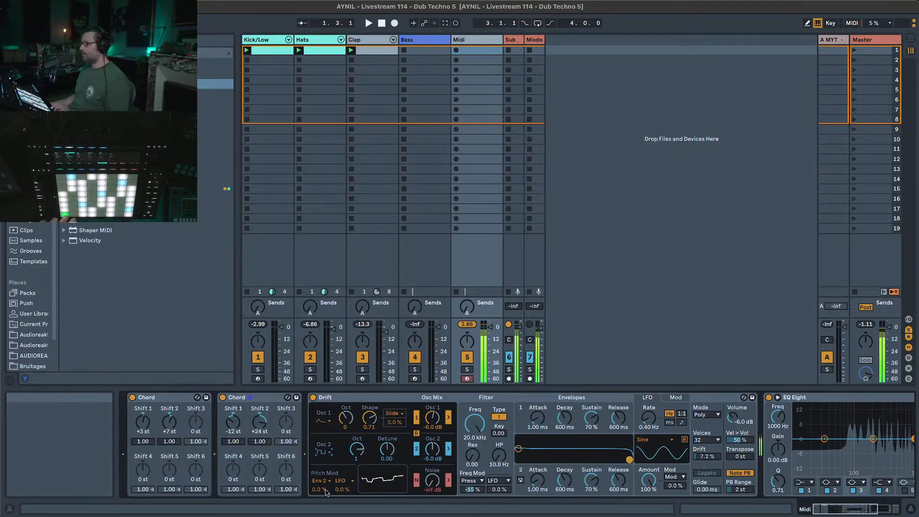
{"action": "left_click_drag", "start_coordinate": [357, 449], "coordinate": [357, 459]}
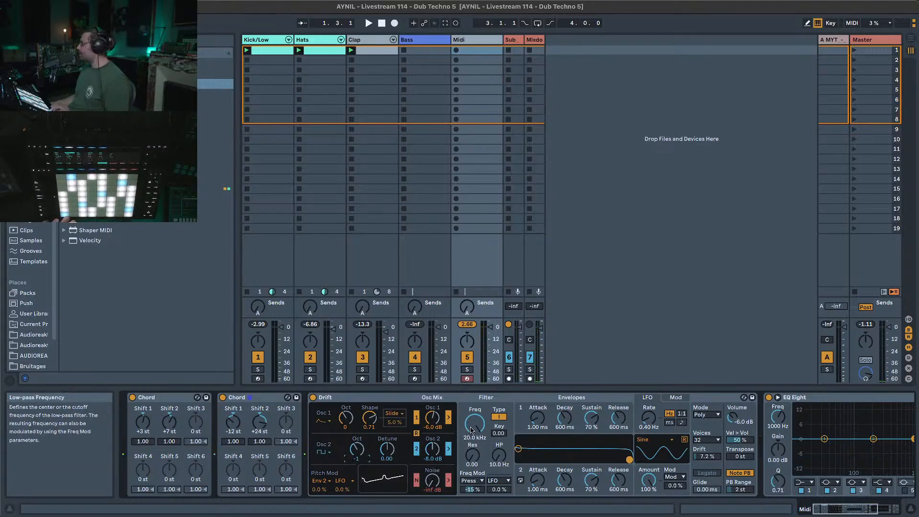
Lower Drift's low-pass filter to 170 Hz and modulate its frequency with Env 1 at 72%.
{"action": "mouse_move", "coordinate": [475, 429]}
{"action": "left_mouse_down"}
{"action": "mouse_move", "coordinate": [476, 450]}
{"action": "mouse_move", "coordinate": [474, 439]}
{"action": "left_mouse_up"}
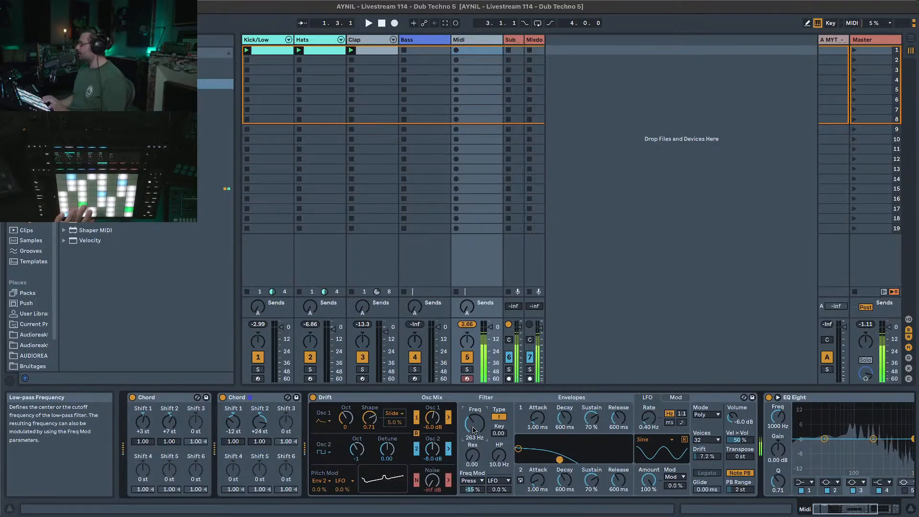
{"action": "left_click", "coordinate": [463, 478]}
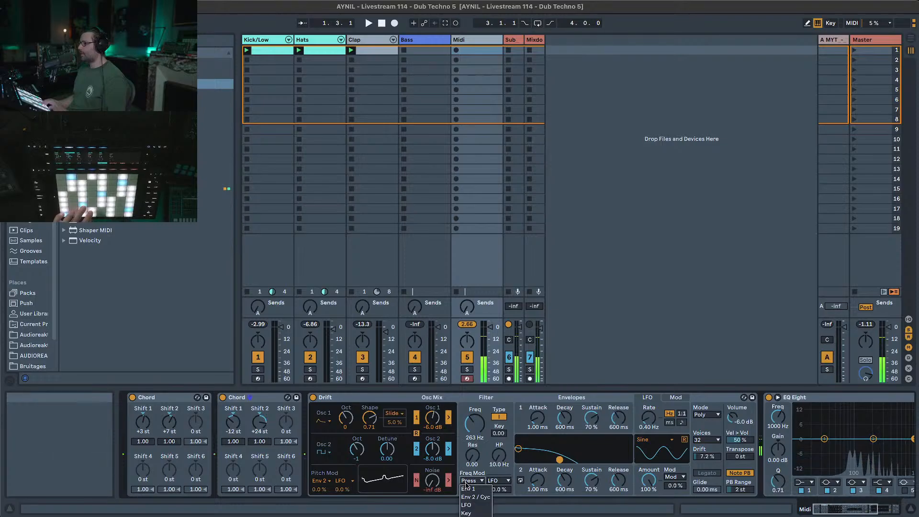
{"action": "left_click", "coordinate": [469, 489]}
{"action": "left_click_drag", "start_coordinate": [472, 494], "coordinate": [472, 494]}
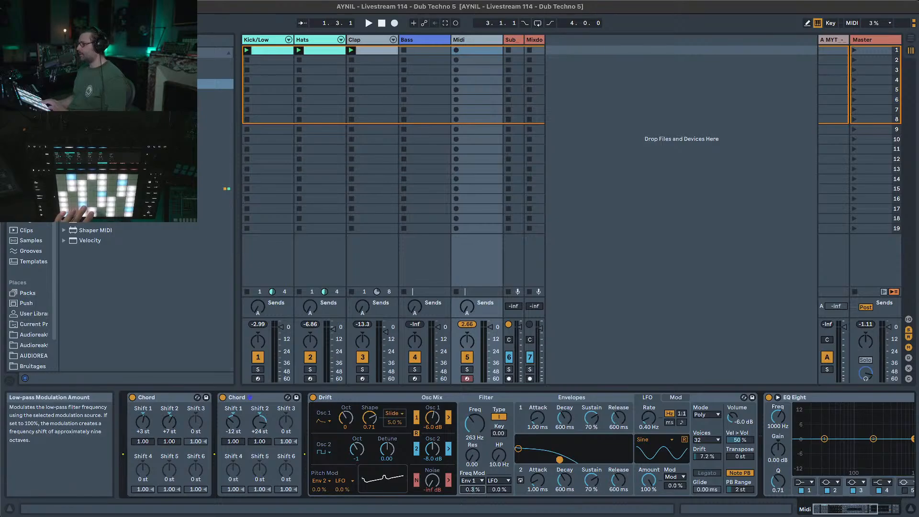
{"action": "left_click_drag", "start_coordinate": [473, 489], "coordinate": [469, 479]}
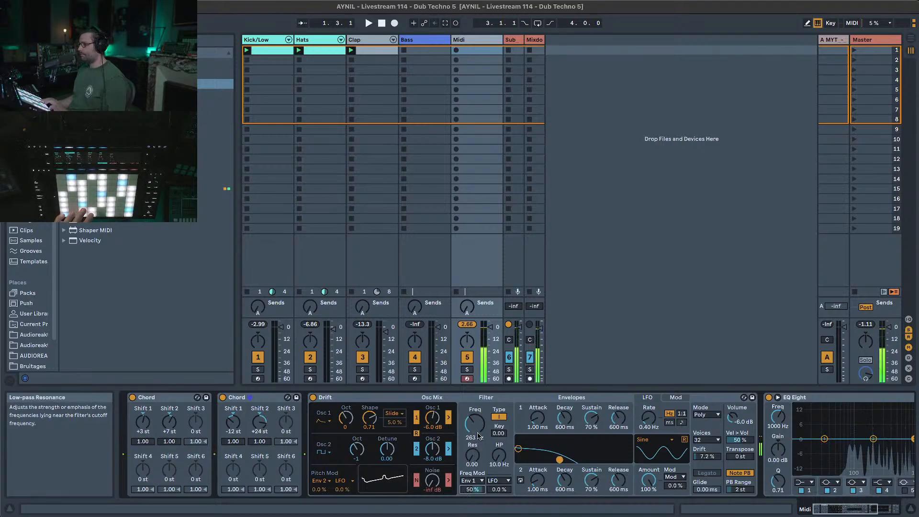
{"action": "left_click_drag", "start_coordinate": [470, 494], "coordinate": [470, 481]}
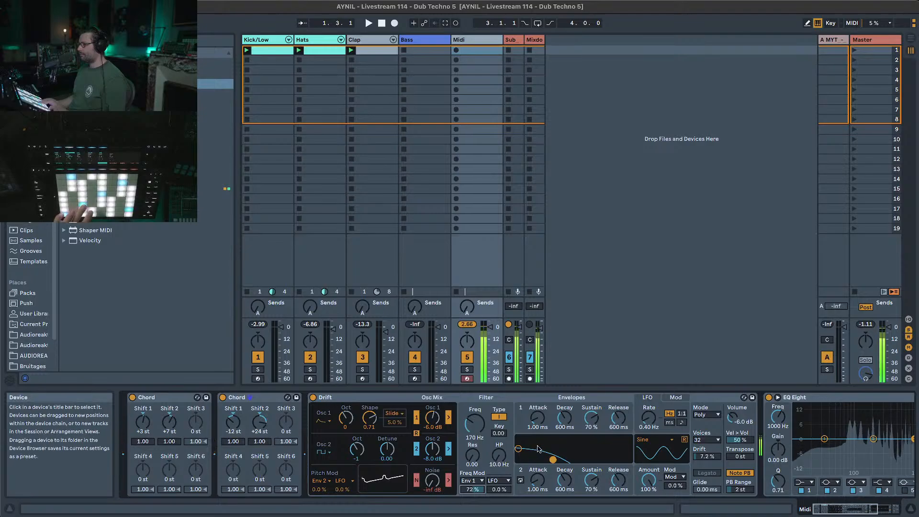
Shape Drift's envelope 1 with Attack at 0.00 ms, Sustain at 100% and Release at 288 ms.
{"action": "left_click_drag", "start_coordinate": [539, 418], "coordinate": [539, 427]}
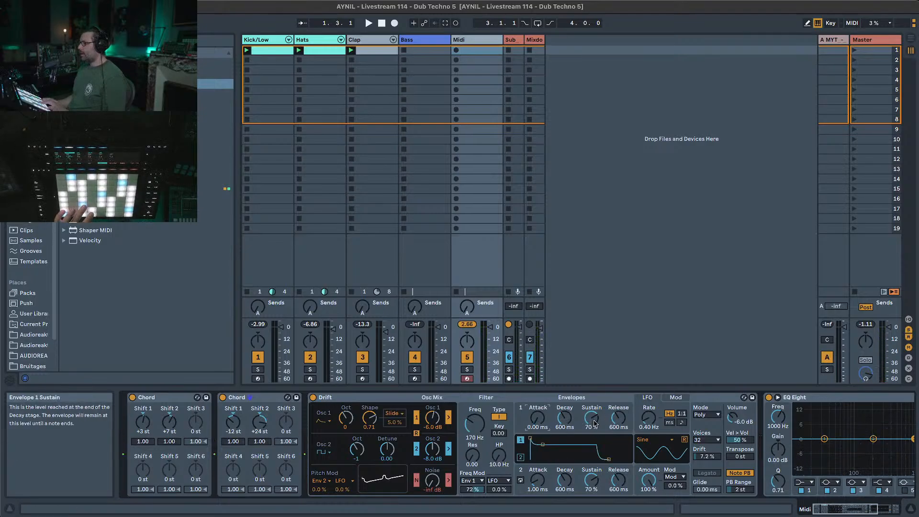
{"action": "left_click_drag", "start_coordinate": [592, 420], "coordinate": [592, 406]}
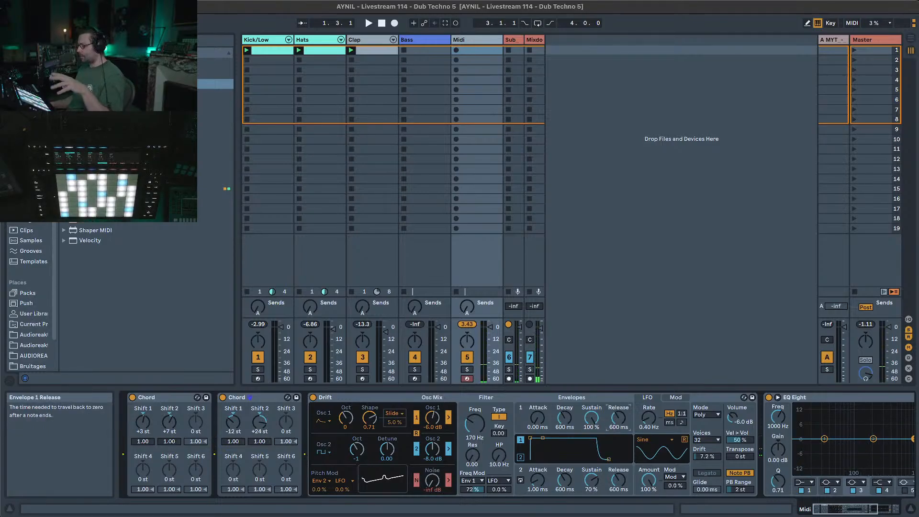
{"action": "left_click_drag", "start_coordinate": [616, 424], "coordinate": [611, 460]}
{"action": "left_click_drag", "start_coordinate": [612, 424], "coordinate": [617, 417]}
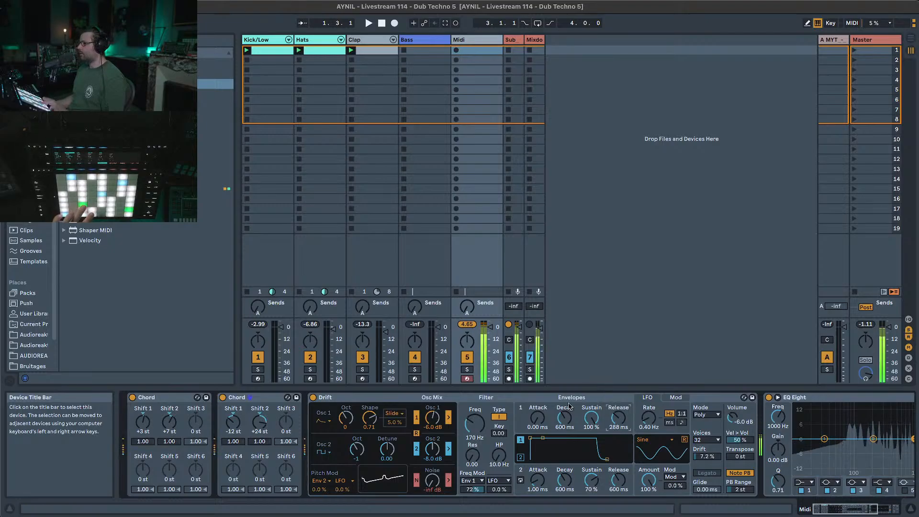
Fine-tune Drift's low-pass filter to 81.4 Hz with an Env 1 modulation amount of 68%.
{"action": "left_click_drag", "start_coordinate": [475, 423], "coordinate": [475, 434]}
{"action": "left_click_drag", "start_coordinate": [472, 489], "coordinate": [473, 499]}
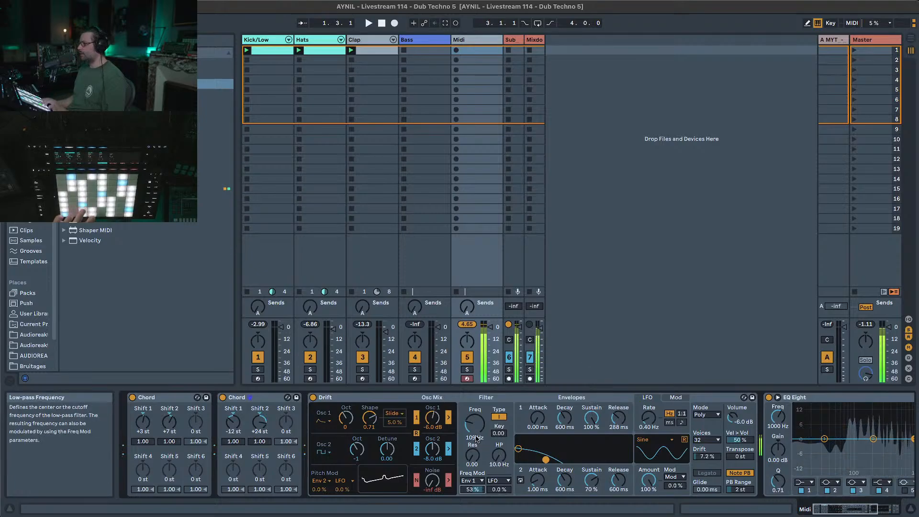
{"action": "left_click_drag", "start_coordinate": [477, 490], "coordinate": [478, 482]}
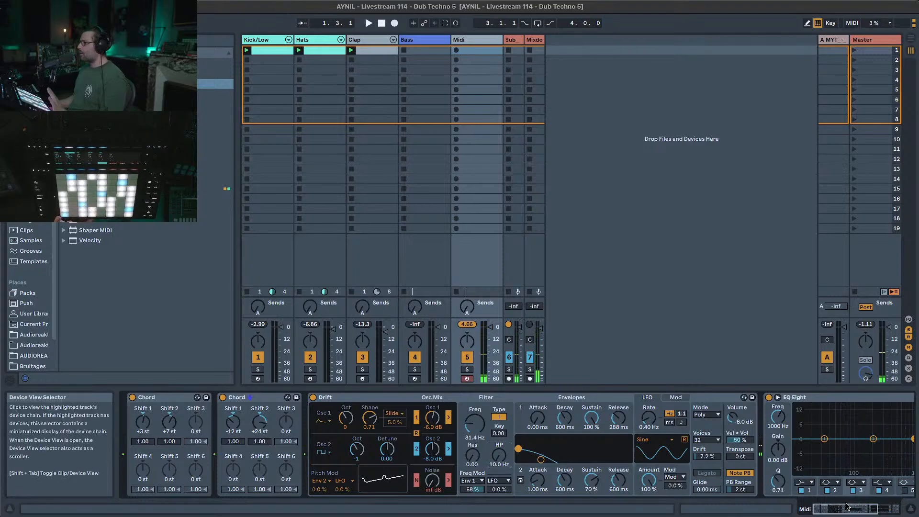
Try the Unison voice mode in Drift, return it to Poly and set the Drift amount to 20%.
{"action": "left_click", "coordinate": [717, 414]}
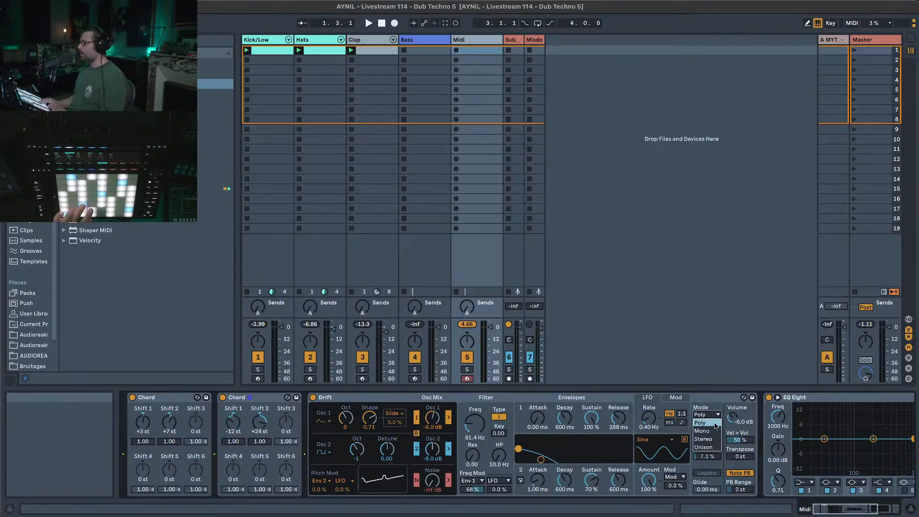
{"action": "left_click", "coordinate": [708, 447]}
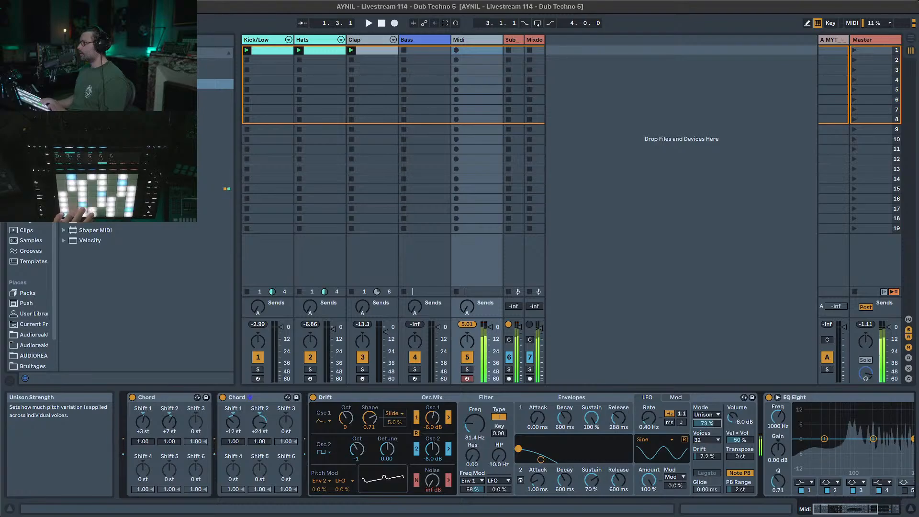
{"action": "left_click", "coordinate": [706, 414]}
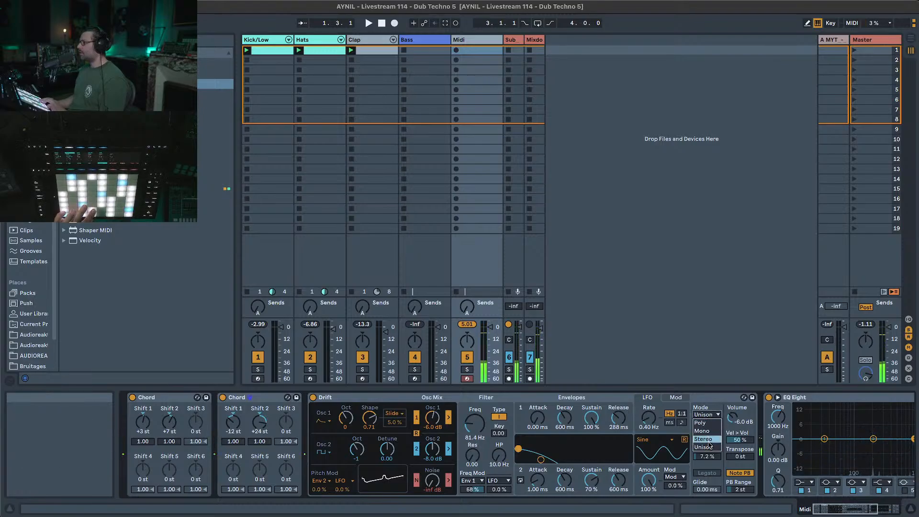
{"action": "left_click", "coordinate": [701, 423]}
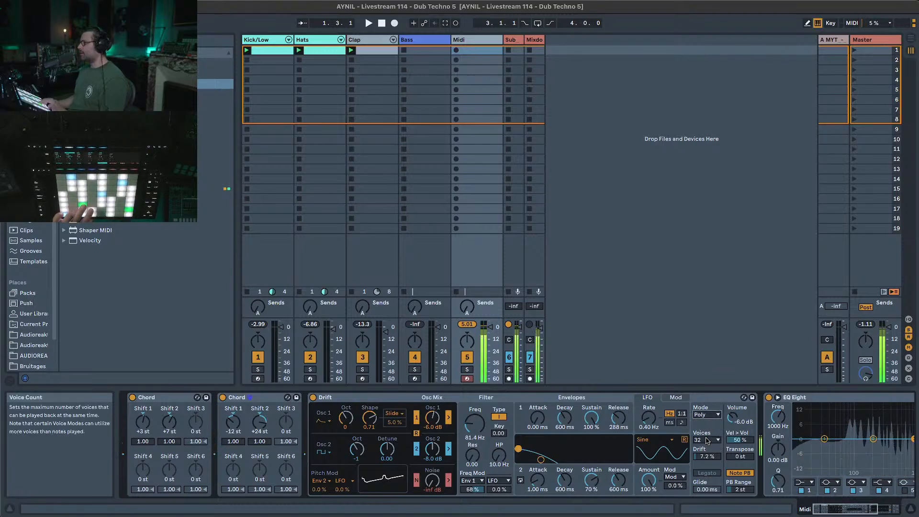
{"action": "mouse_move", "coordinate": [707, 456]}
{"action": "left_mouse_down"}
{"action": "mouse_move", "coordinate": [707, 423]}
{"action": "mouse_move", "coordinate": [707, 451]}
{"action": "left_mouse_up"}
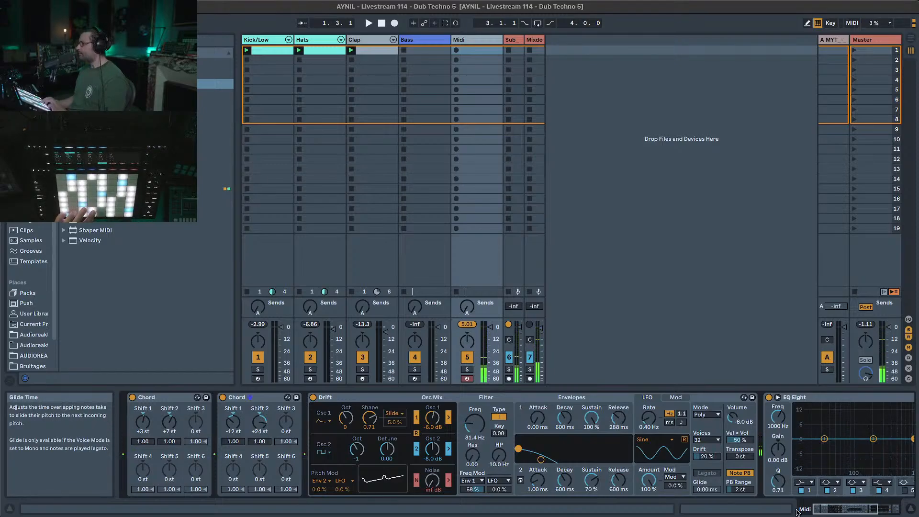
Find Echo among the audio effects and load its default preset after Utility on the Midi track.
{"action": "left_click_drag", "start_coordinate": [848, 508], "coordinate": [876, 509]}
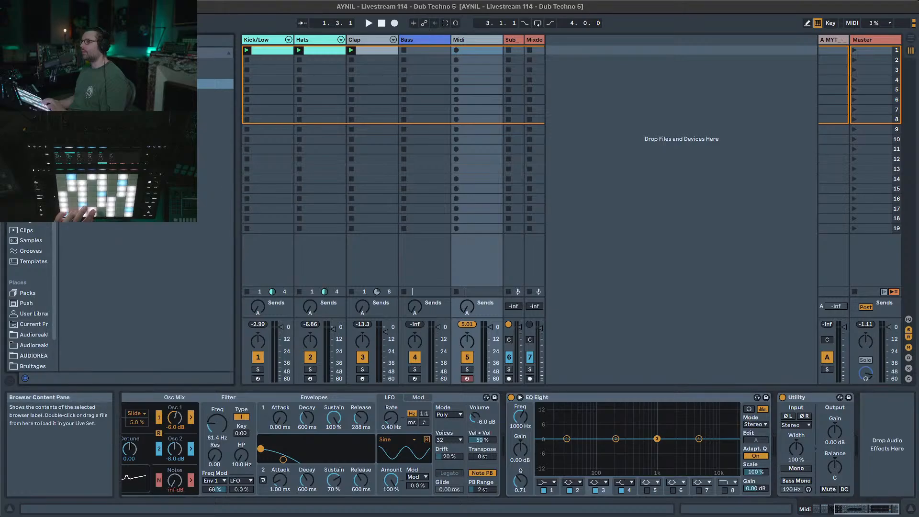
{"action": "left_click", "coordinate": [64, 63]}
{"action": "left_click", "coordinate": [89, 94]}
{"action": "double_click", "coordinate": [88, 94]}
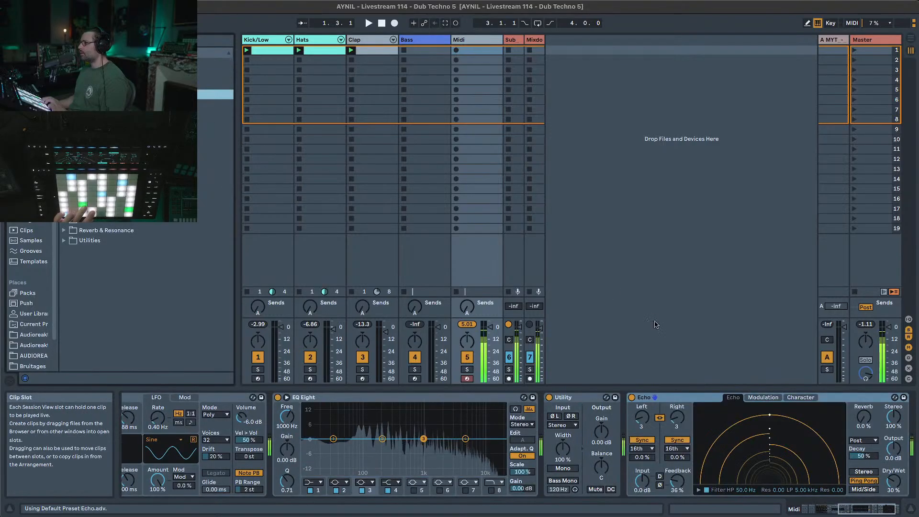
Set Echo's feedback to 45% and shape its filter with high-pass at 95.6 Hz, resonance 0.18, and low-pass at 4.53 kHz, resonance 0.25.
{"action": "left_click_drag", "start_coordinate": [678, 482], "coordinate": [677, 475]}
{"action": "left_click", "coordinate": [699, 490]}
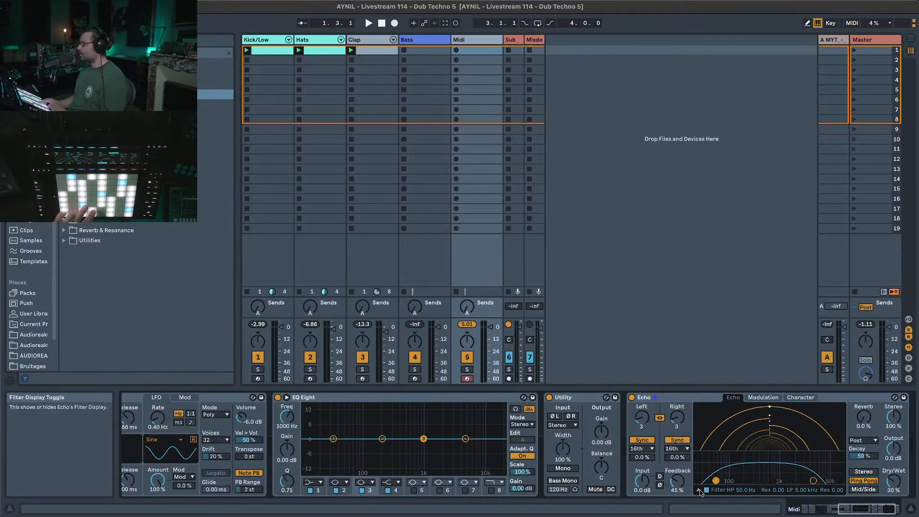
{"action": "left_click_drag", "start_coordinate": [729, 466], "coordinate": [730, 465]}
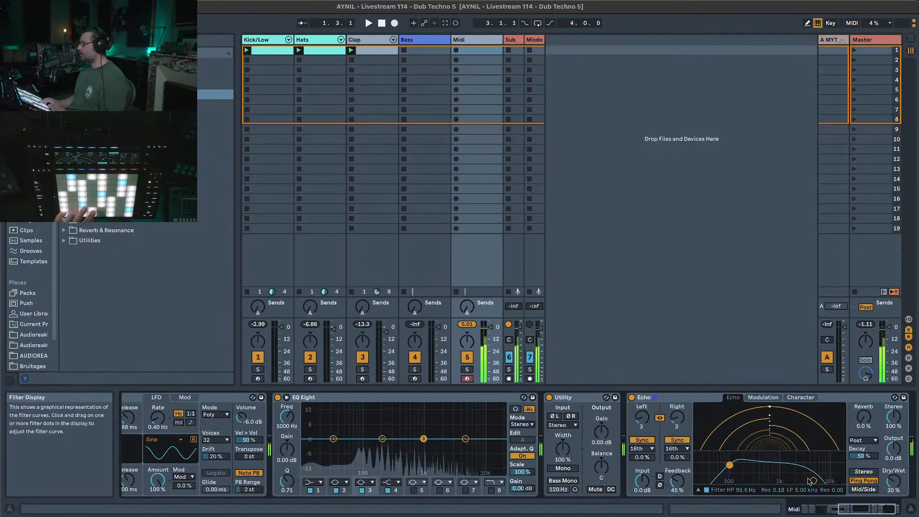
{"action": "left_click_drag", "start_coordinate": [817, 485], "coordinate": [811, 459]}
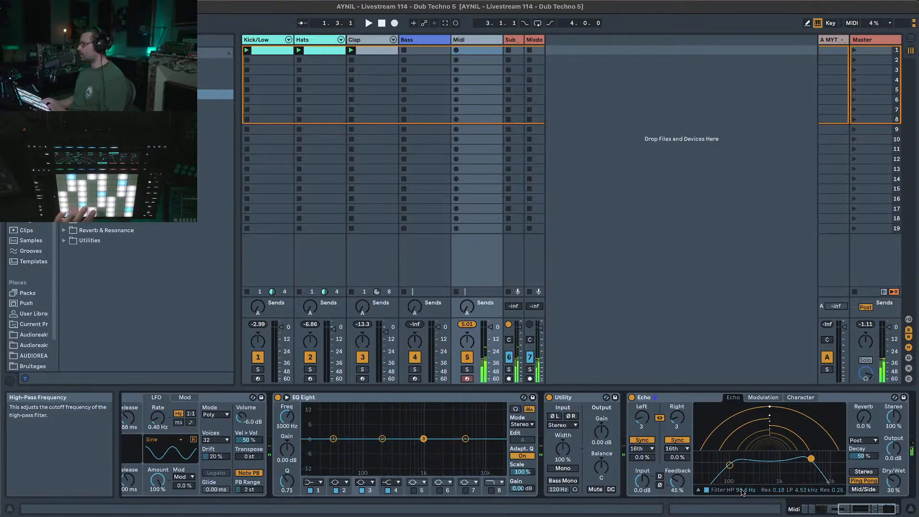
Raise Echo's filter high-pass to 173 Hz and set its feedback to 57%.
{"action": "left_click_drag", "start_coordinate": [741, 489], "coordinate": [742, 480]}
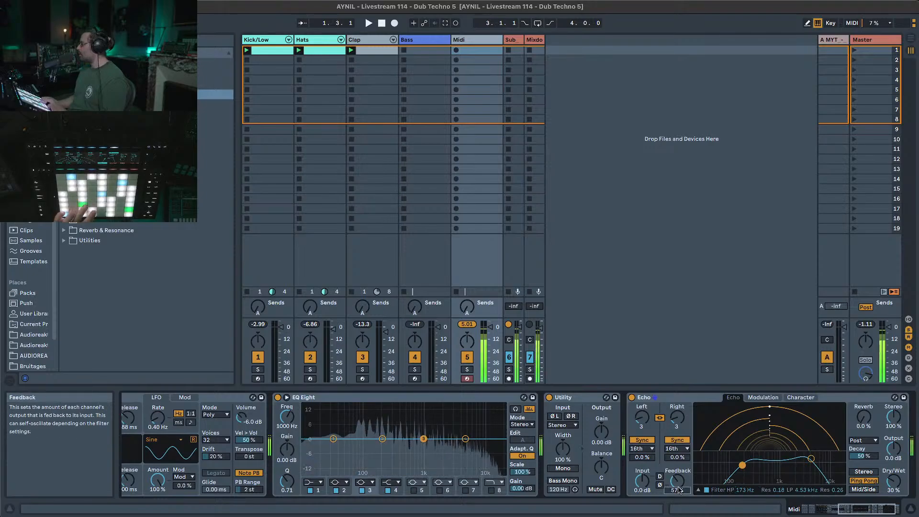
{"action": "left_click_drag", "start_coordinate": [680, 490], "coordinate": [680, 485]}
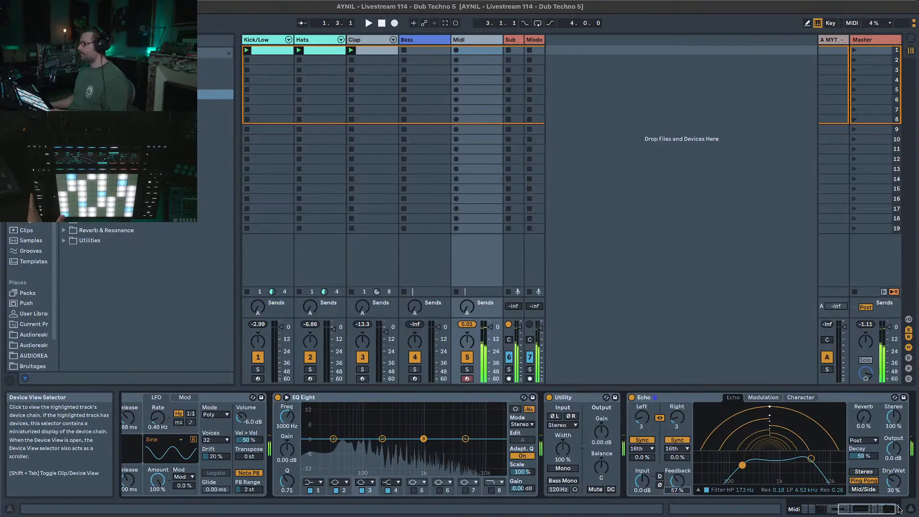
Switch Drift's low-pass modulation source to Env 2 with 0.00 ms attack and 0% sustain, and set Env 1's attack to 3.57 ms.
{"action": "scroll", "coordinate": [383, 459], "scroll_direction": "left", "scroll_amount": 10}
{"action": "double_click", "coordinate": [481, 490]}
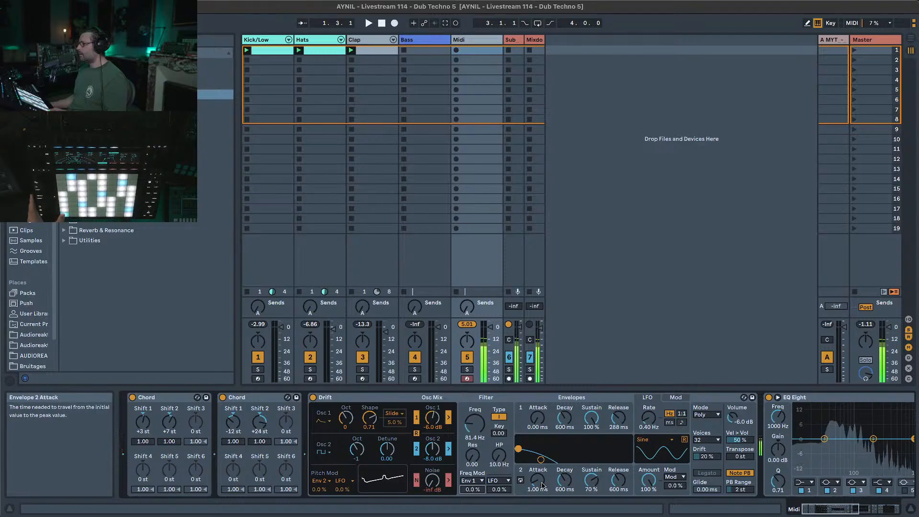
{"action": "left_click_drag", "start_coordinate": [538, 481], "coordinate": [539, 493]}
{"action": "left_click_drag", "start_coordinate": [541, 417], "coordinate": [541, 400]}
{"action": "left_click", "coordinate": [472, 480]}
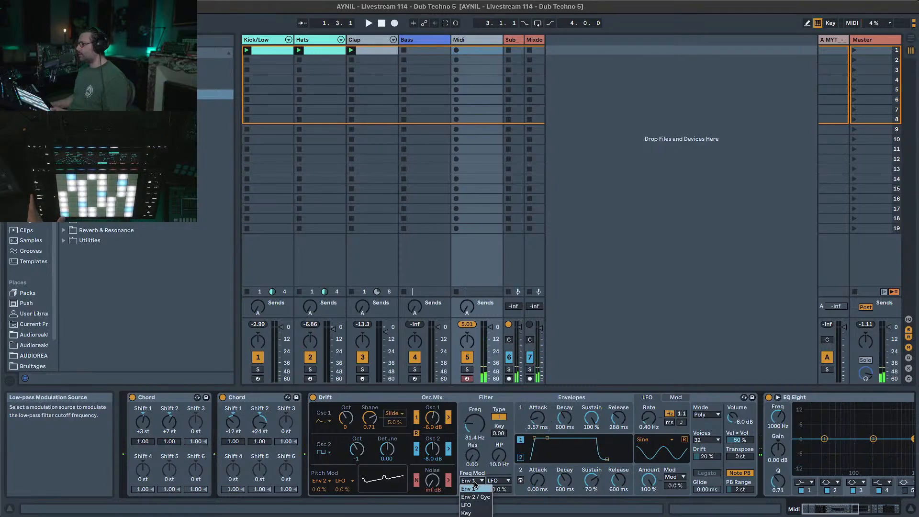
{"action": "left_click", "coordinate": [472, 498]}
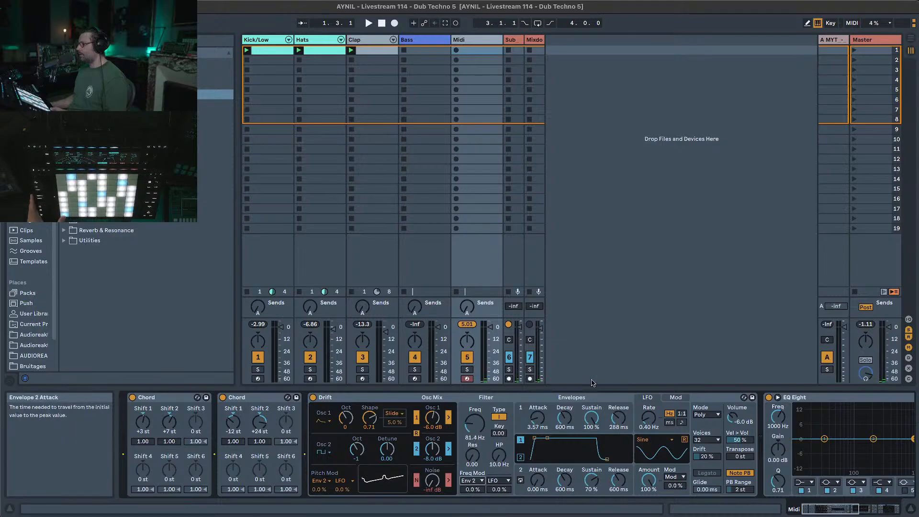
{"action": "left_click_drag", "start_coordinate": [592, 480], "coordinate": [593, 487]}
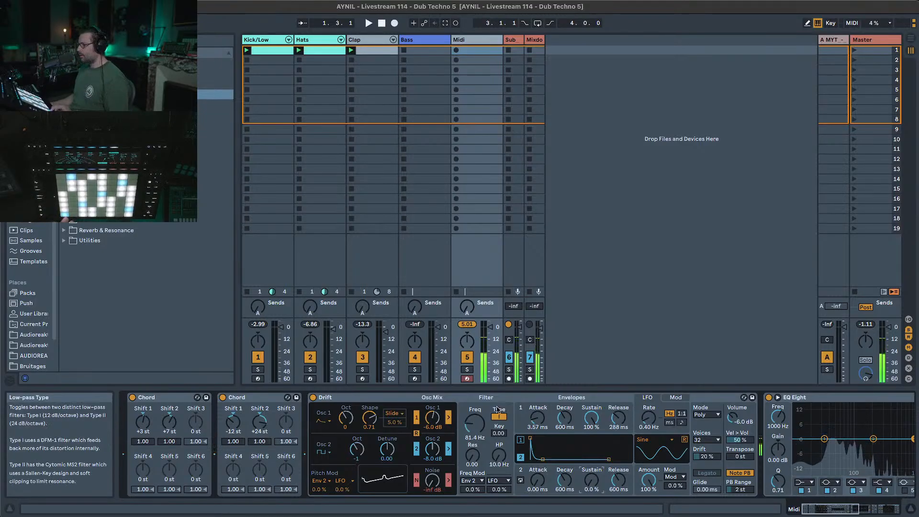
Set Drift's low-pass resonance to 0.63 and its Env 2 modulation amount to 64%.
{"action": "left_click_drag", "start_coordinate": [469, 461], "coordinate": [469, 423]}
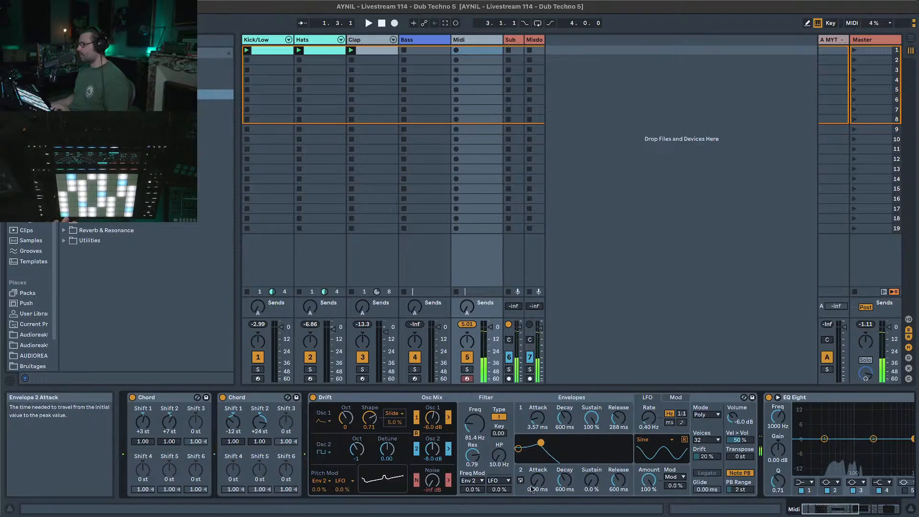
{"action": "left_click_drag", "start_coordinate": [473, 489], "coordinate": [473, 486]}
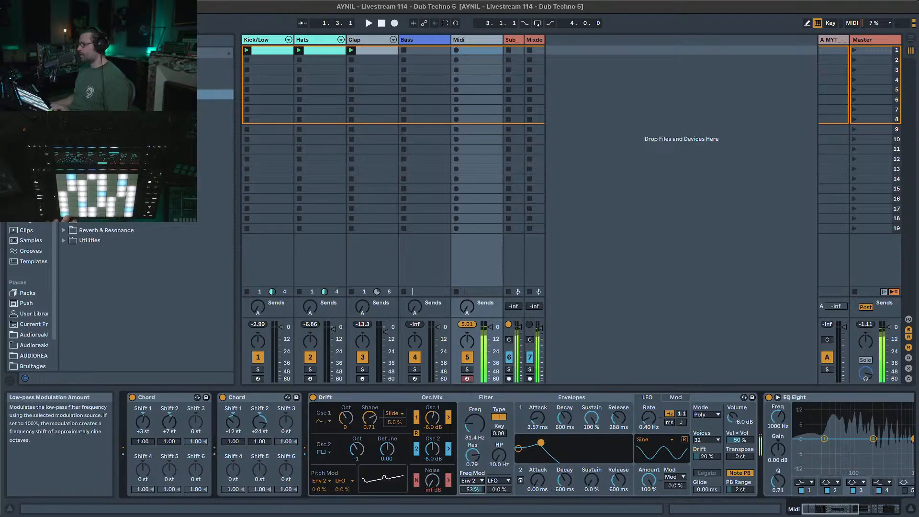
{"action": "double_click", "coordinate": [473, 457]}
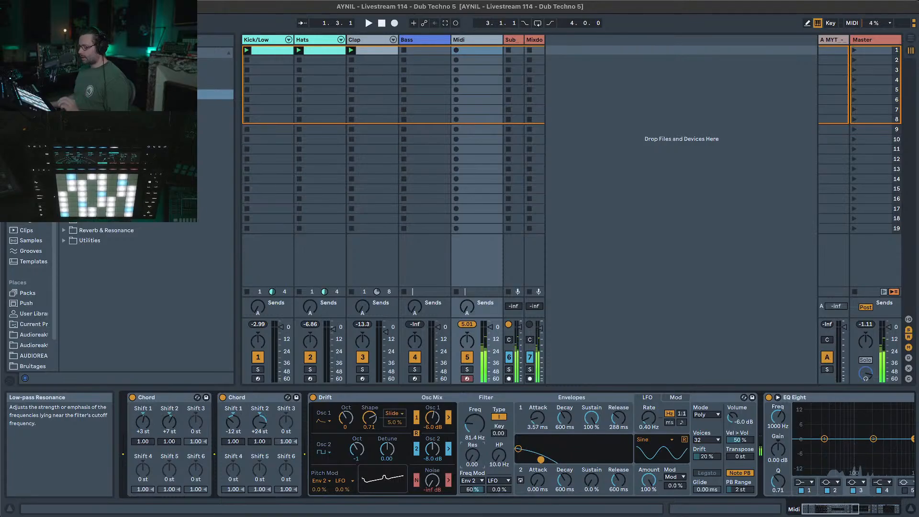
{"action": "mouse_move", "coordinate": [472, 457]}
{"action": "left_mouse_down"}
{"action": "mouse_move", "coordinate": [473, 441]}
{"action": "mouse_move", "coordinate": [472, 473]}
{"action": "left_mouse_up"}
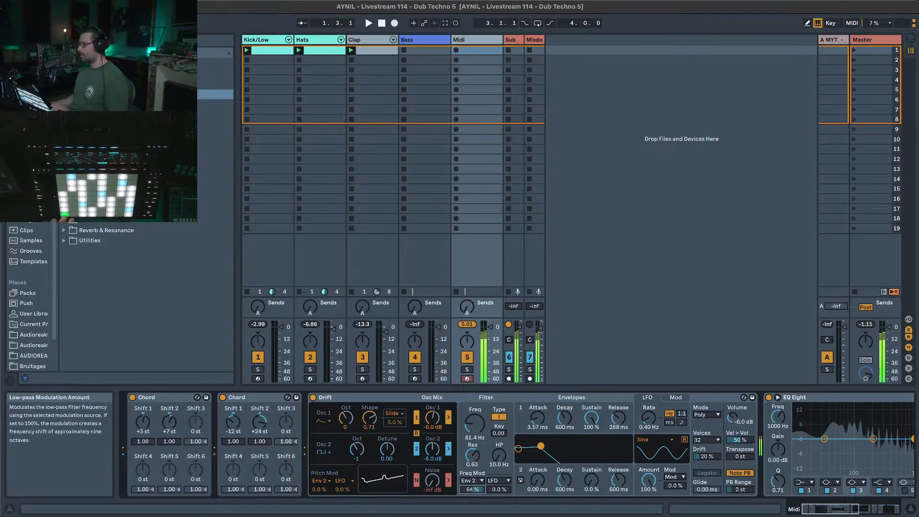
Set Drift's Envelope 2 release to 10.0 ms and shorten the Envelope 1 release.
{"action": "left_click_drag", "start_coordinate": [616, 484], "coordinate": [616, 509]}
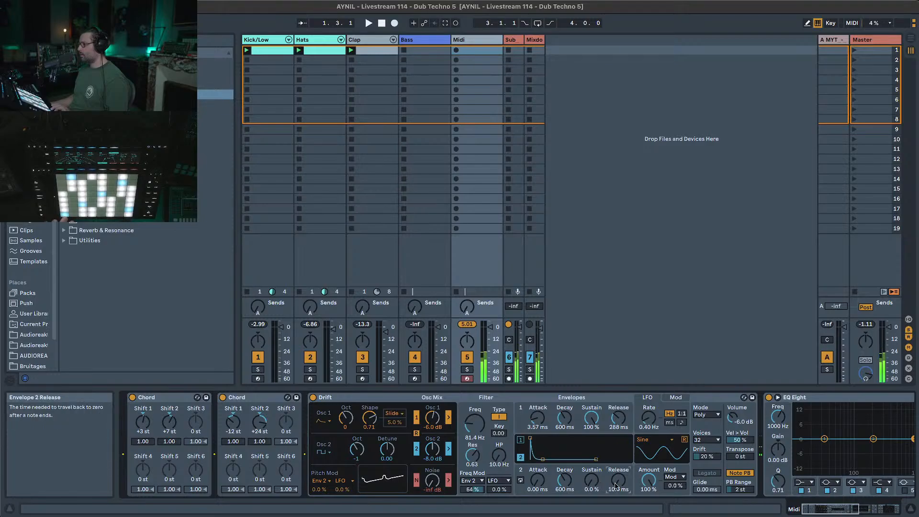
{"action": "left_click_drag", "start_coordinate": [606, 426], "coordinate": [606, 445]}
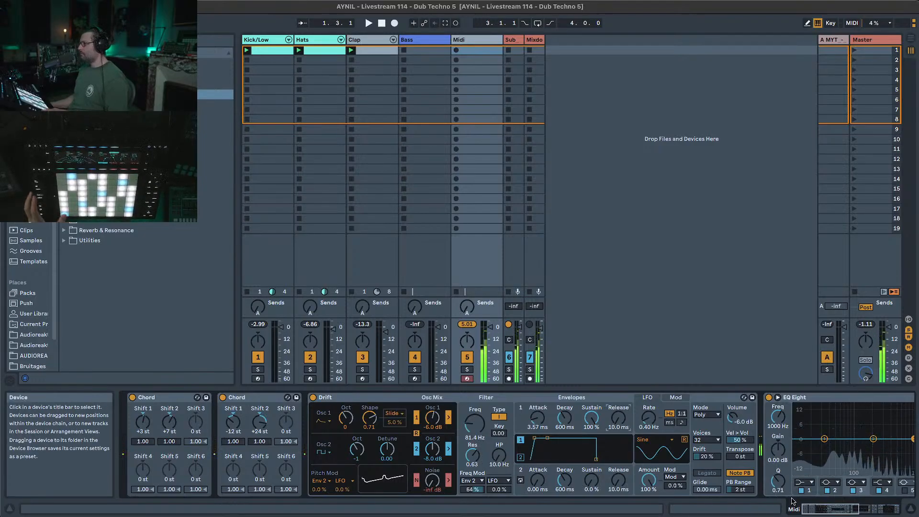
Set Echo's reverb amount to 30%.
{"action": "left_click_drag", "start_coordinate": [837, 508], "coordinate": [889, 506]}
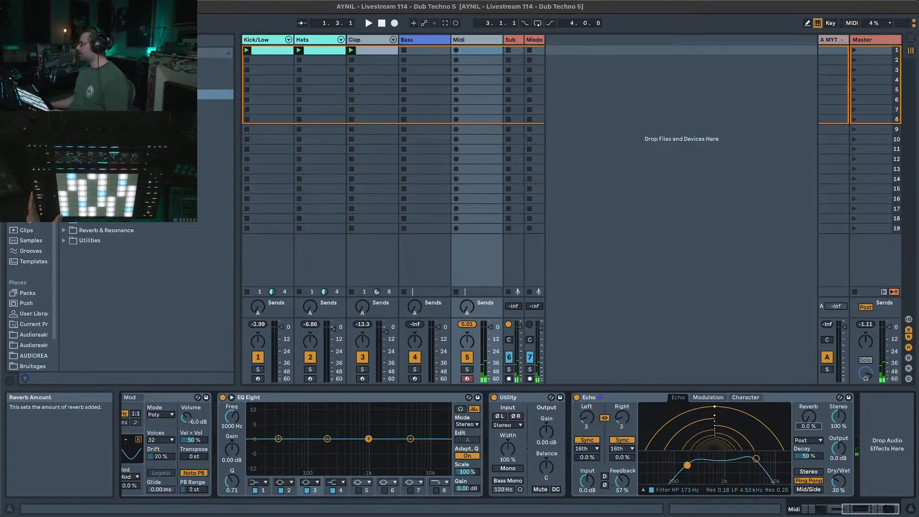
{"action": "left_click_drag", "start_coordinate": [809, 427], "coordinate": [809, 407]}
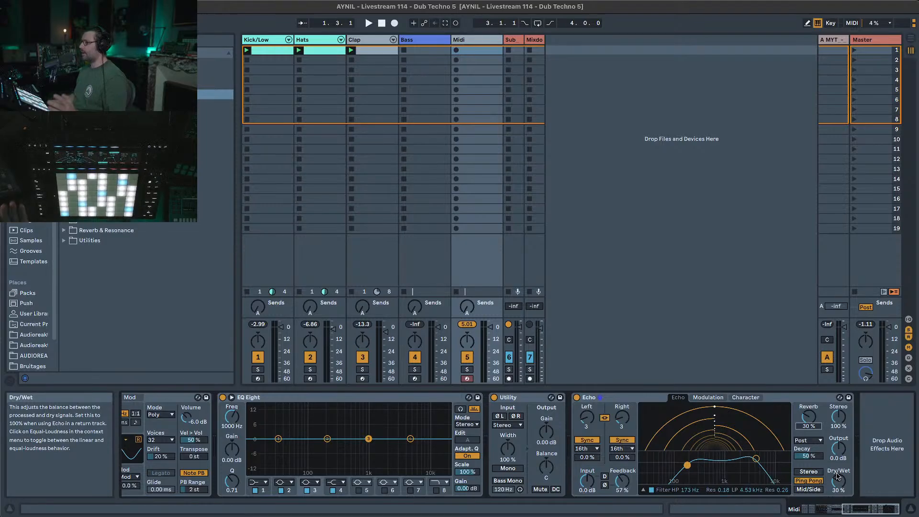
{"action": "left_click_drag", "start_coordinate": [876, 509], "coordinate": [895, 512]}
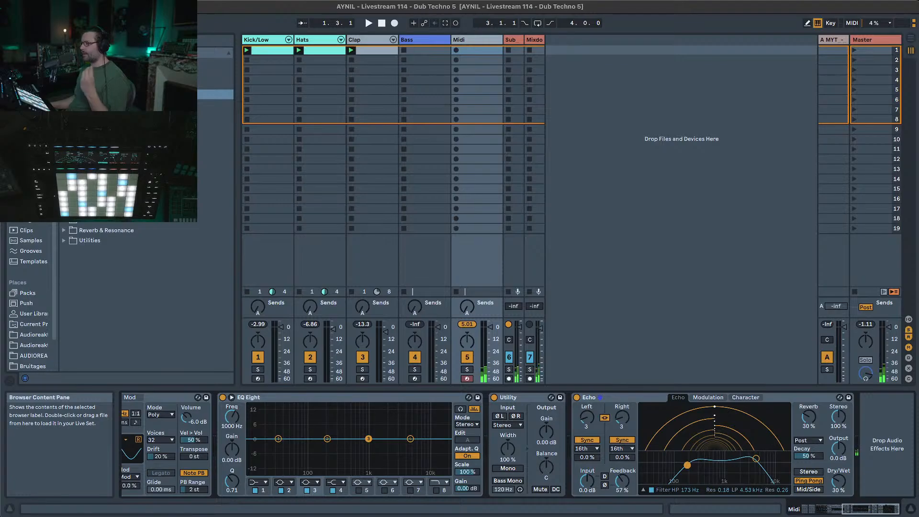
Insert Overdrive between Drift and EQ Eight with center frequency 423 Hz, bandwidth 4.22, drive 31%, tone 70%, dynamics 0% and dry/wet 38%.
{"action": "left_click", "coordinate": [215, 74]}
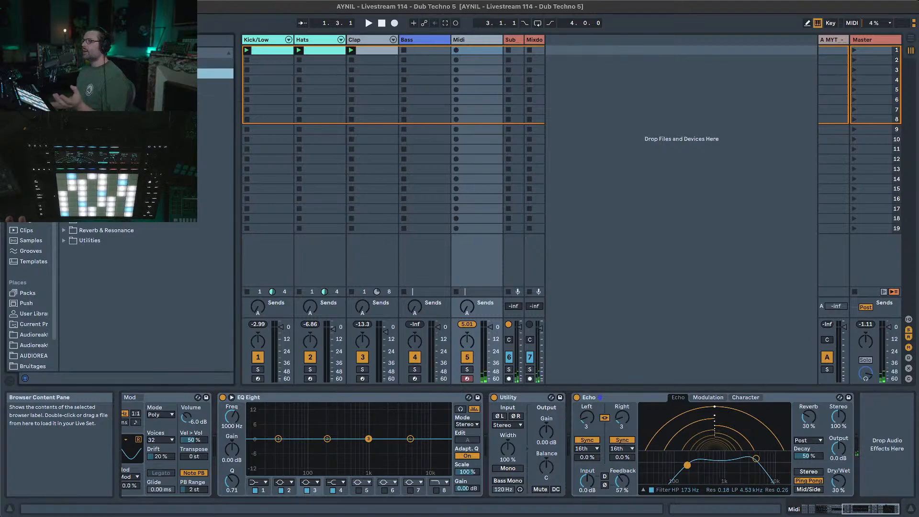
{"action": "left_click_drag", "start_coordinate": [105, 136], "coordinate": [275, 466]}
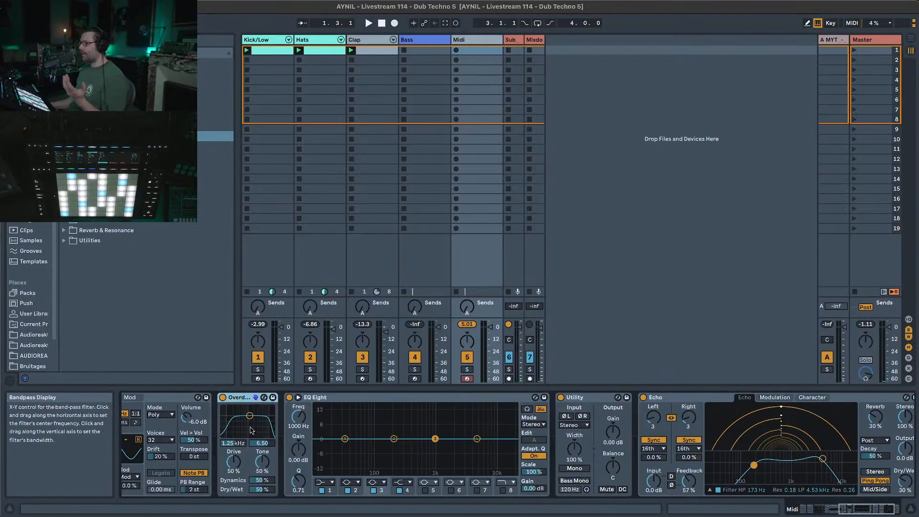
{"action": "left_click_drag", "start_coordinate": [249, 416], "coordinate": [254, 423]}
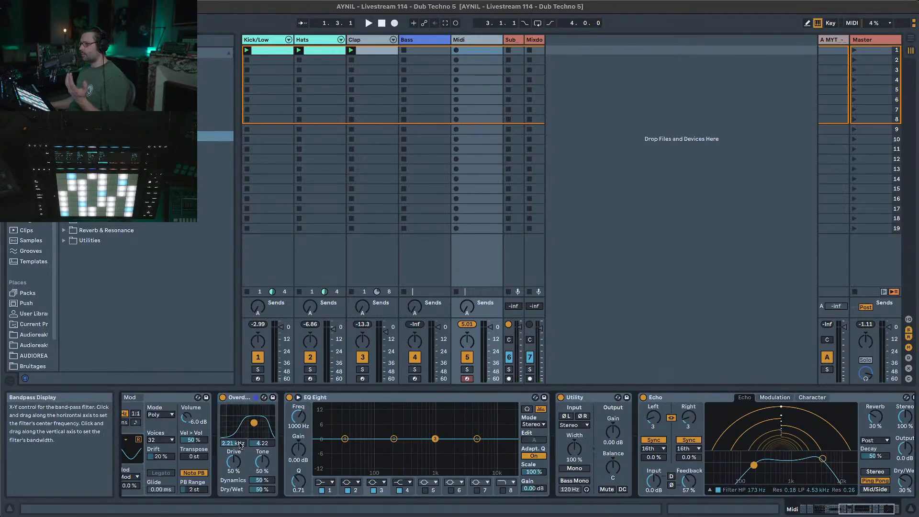
{"action": "left_click_drag", "start_coordinate": [233, 461], "coordinate": [262, 487]}
{"action": "left_click_drag", "start_coordinate": [254, 423], "coordinate": [241, 423]}
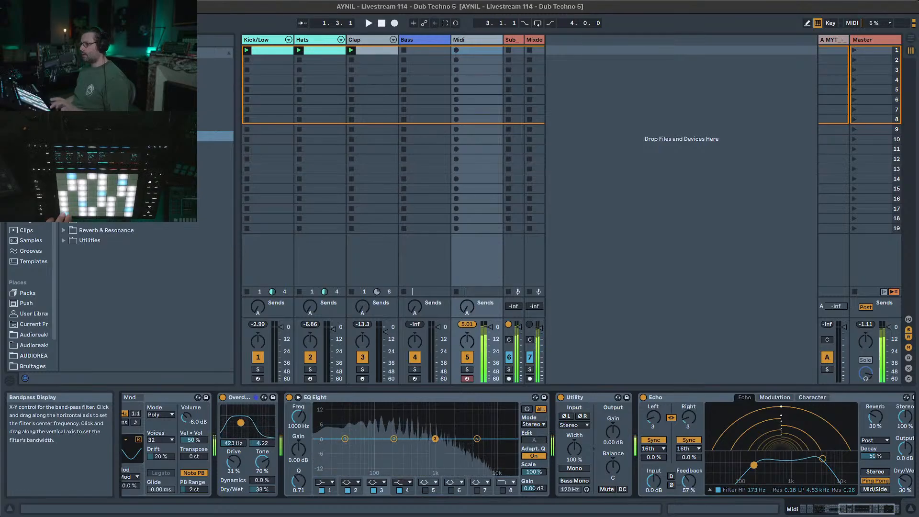
Refine Overdrive to 42% drive, 16% dry/wet and a 451 Hz center frequency.
{"action": "left_click_drag", "start_coordinate": [234, 461], "coordinate": [234, 456]}
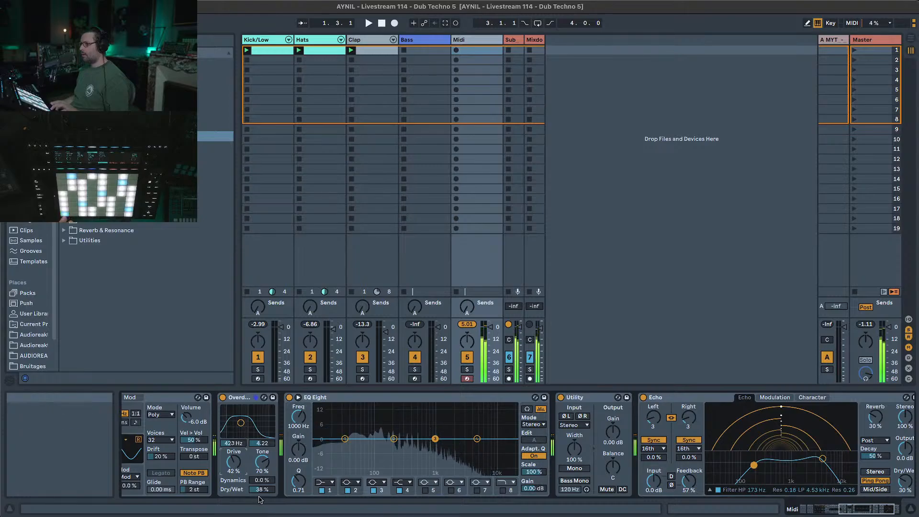
{"action": "left_click_drag", "start_coordinate": [262, 490], "coordinate": [263, 495]}
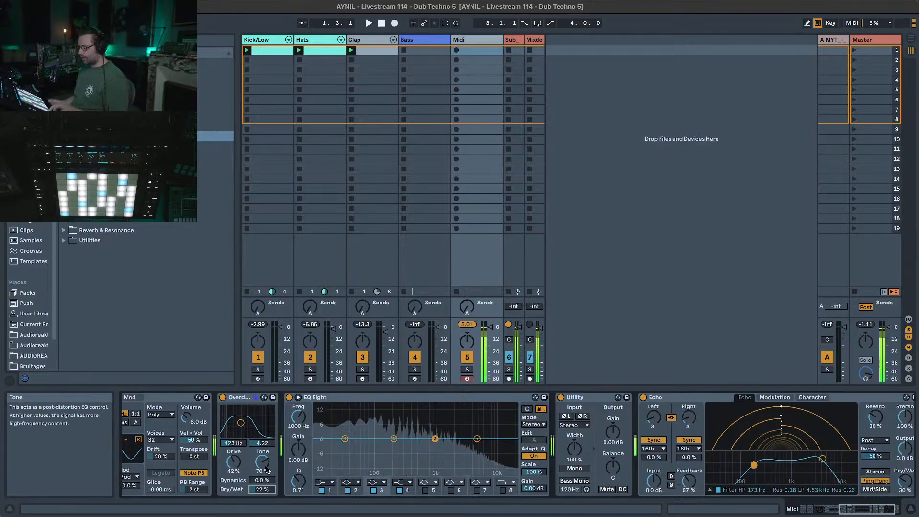
{"action": "left_click_drag", "start_coordinate": [262, 490], "coordinate": [262, 498]}
{"action": "left_click_drag", "start_coordinate": [234, 443], "coordinate": [234, 433]}
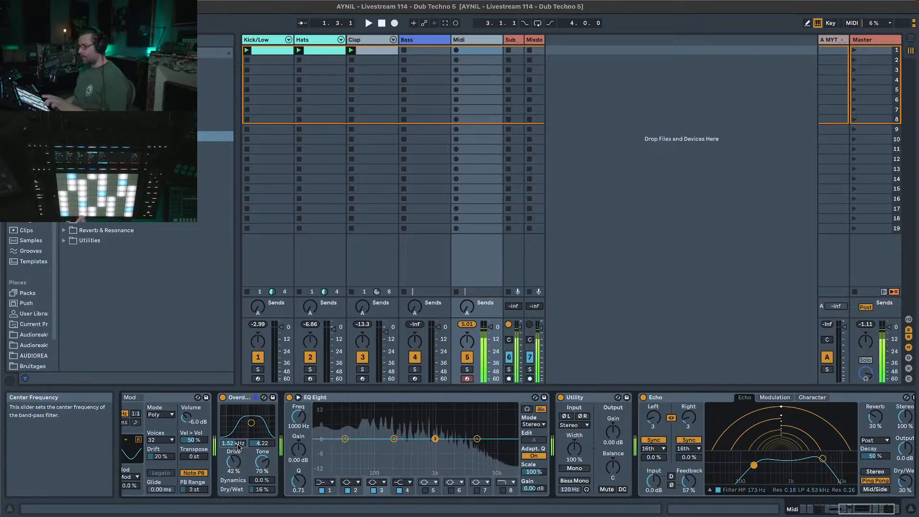
{"action": "mouse_move", "coordinate": [239, 446]}
{"action": "left_mouse_down"}
{"action": "mouse_move", "coordinate": [239, 437]}
{"action": "mouse_move", "coordinate": [239, 464]}
{"action": "mouse_move", "coordinate": [239, 427]}
{"action": "mouse_move", "coordinate": [240, 447]}
{"action": "left_mouse_up"}
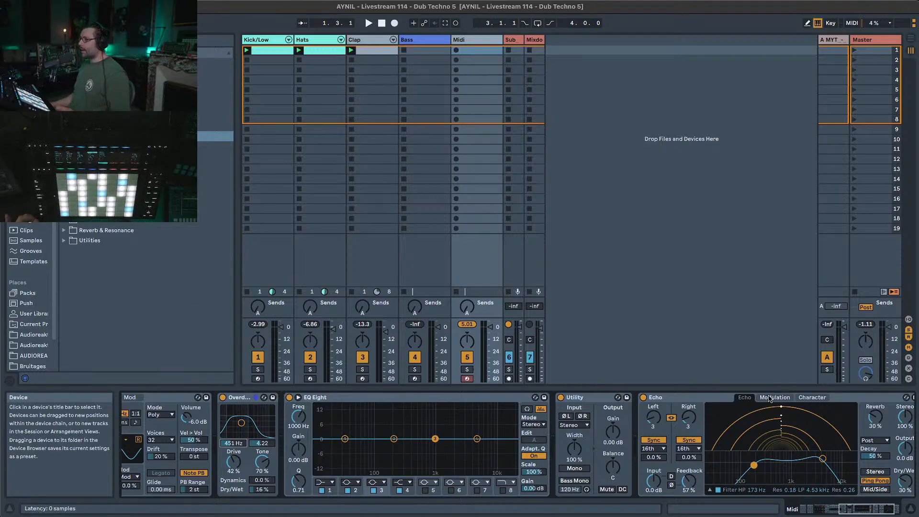
Hide the info view, then enable Echo's D option and set its input gain to 7.0 dB.
{"action": "left_click", "coordinate": [10, 510]}
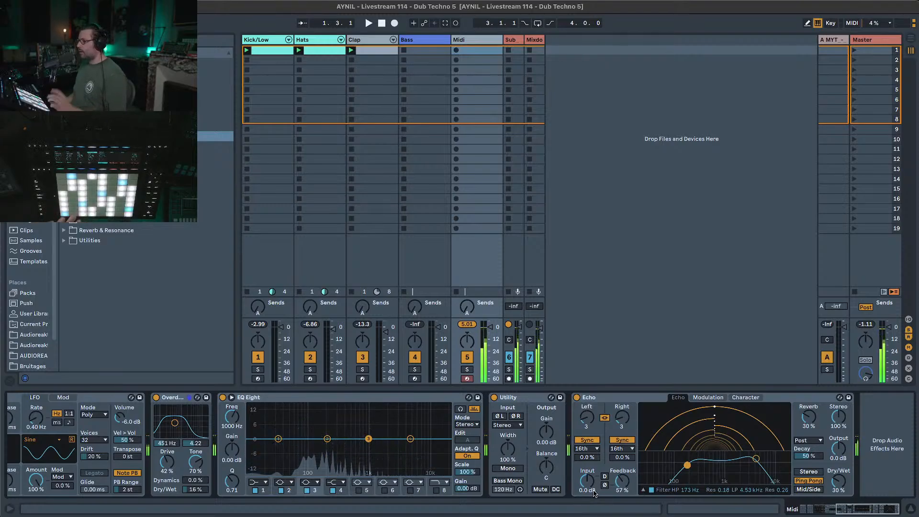
{"action": "left_click", "coordinate": [606, 478]}
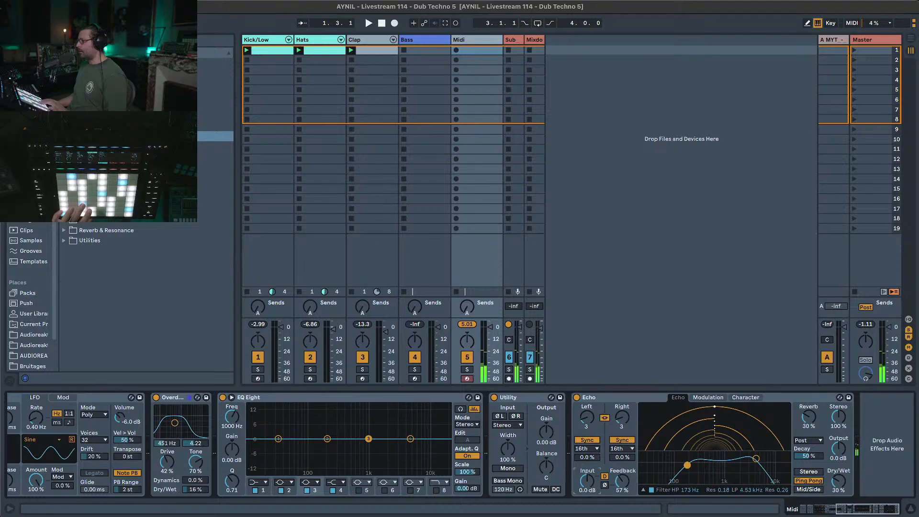
{"action": "left_click_drag", "start_coordinate": [587, 480], "coordinate": [587, 498]}
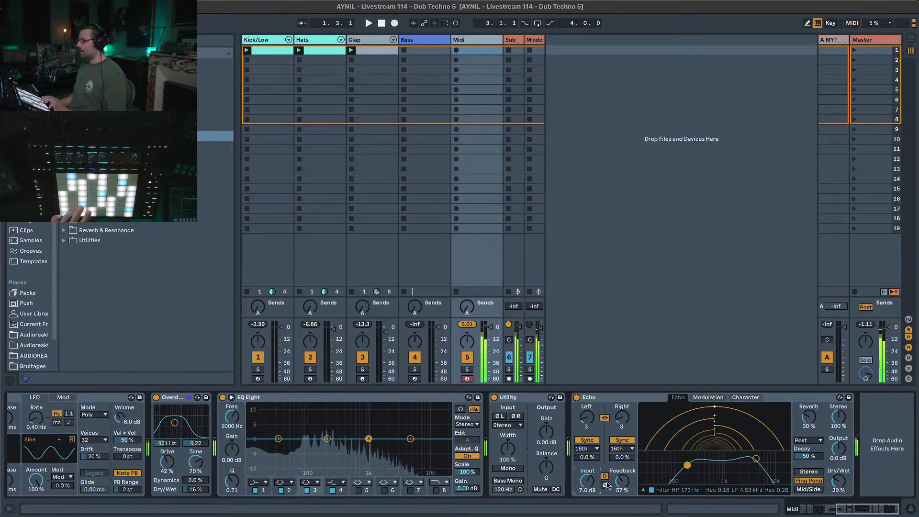
Lower Overdrive's drive to 24% and set Echo's reverb decay to 38%, dry/wet to 50%, high-pass to 286 Hz and feedback to 73%.
{"action": "left_click_drag", "start_coordinate": [166, 462], "coordinate": [167, 476]}
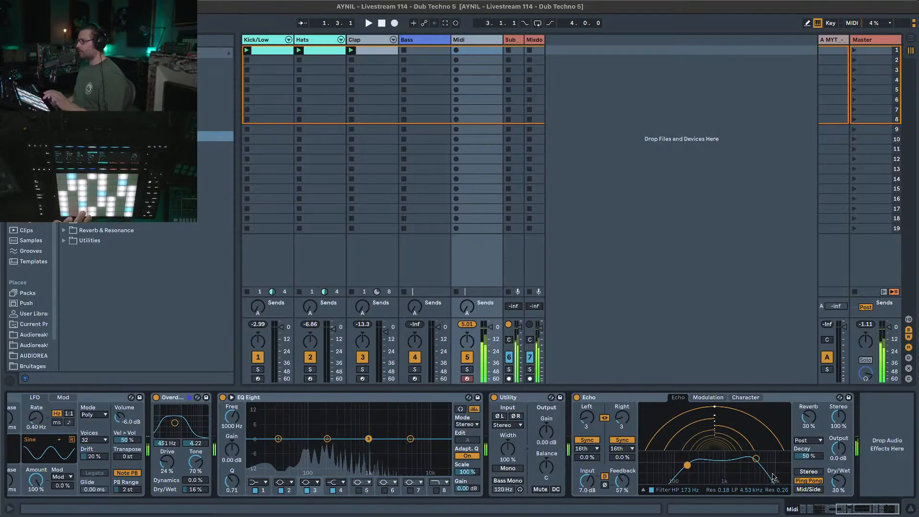
{"action": "left_click_drag", "start_coordinate": [808, 455], "coordinate": [838, 473]}
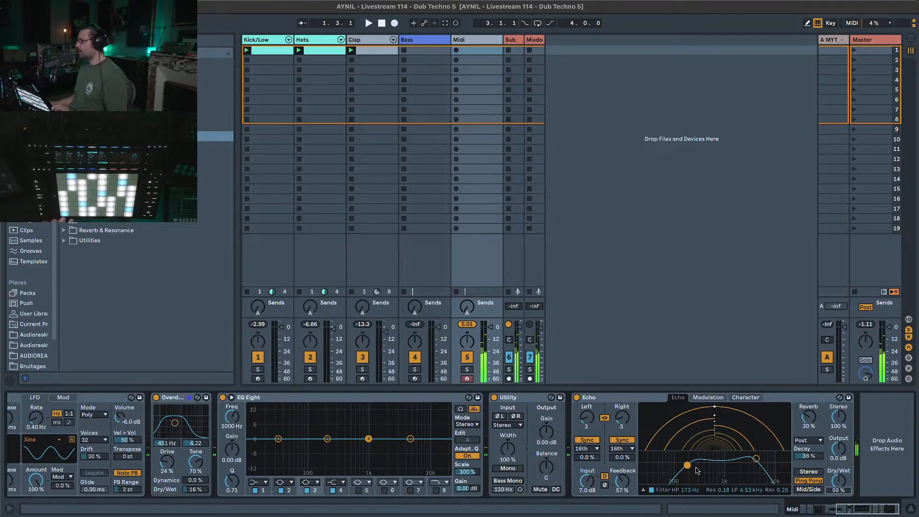
{"action": "left_click_drag", "start_coordinate": [688, 466], "coordinate": [699, 467]}
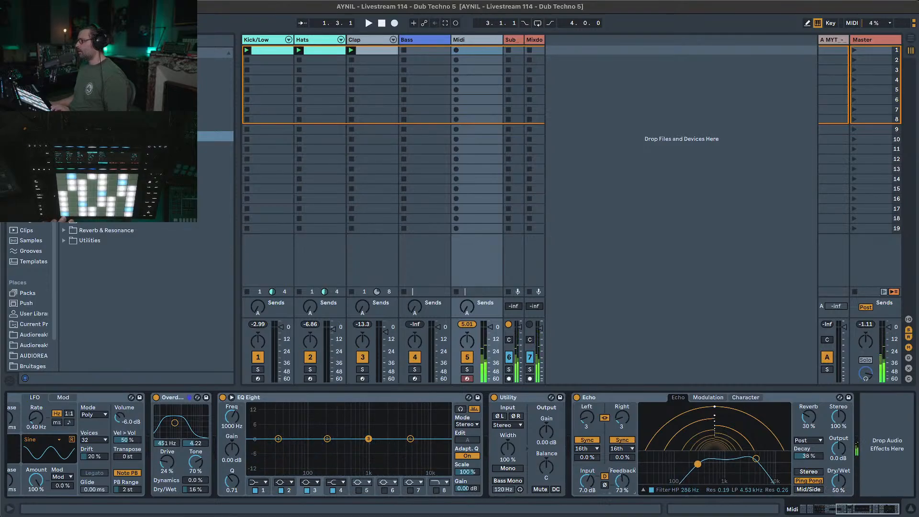
Try Echo's Stereo mode, return it to Ping Pong, and set high-pass to 469 Hz, feedback to 55% and dry/wet to 32%.
{"action": "left_click", "coordinate": [809, 472]}
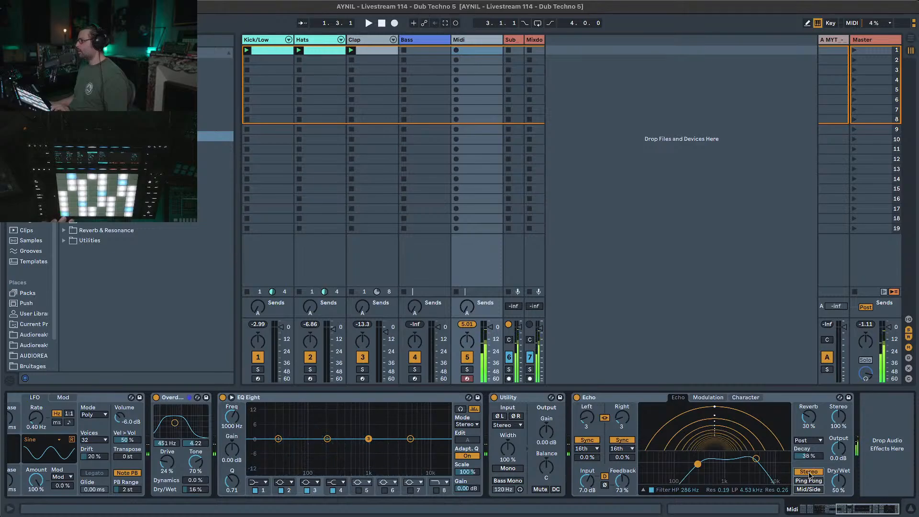
{"action": "left_click", "coordinate": [810, 481]}
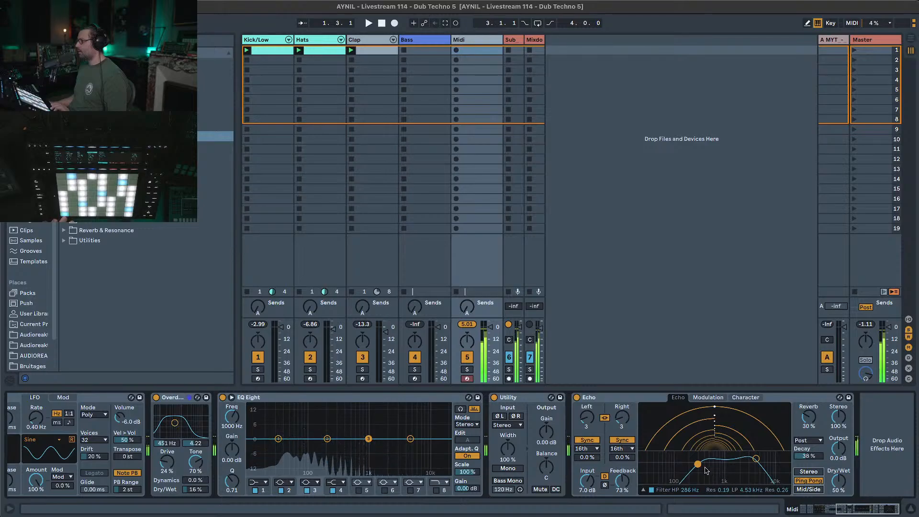
{"action": "left_click_drag", "start_coordinate": [698, 464], "coordinate": [708, 466]}
{"action": "left_click_drag", "start_coordinate": [633, 477], "coordinate": [626, 485]}
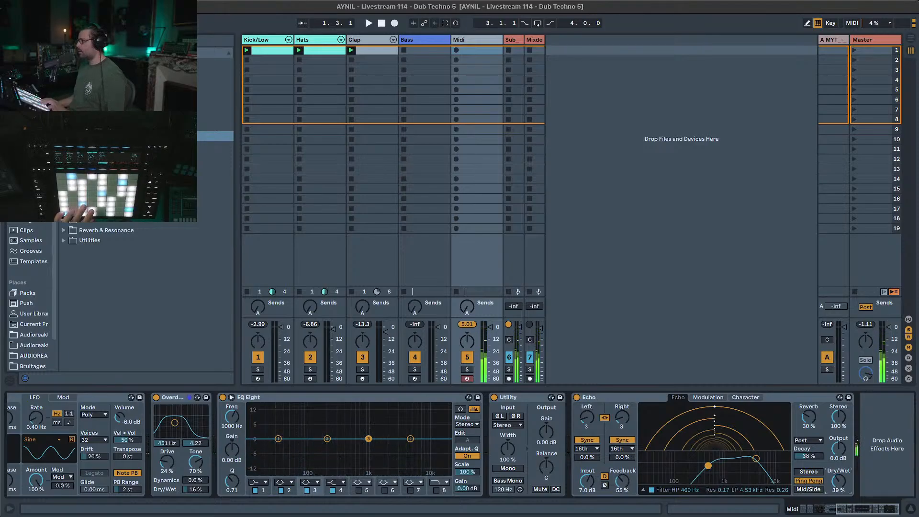
Find Hybrid Reverb among the audio effects and load its default preset after Echo on the Midi track.
{"action": "left_click", "coordinate": [71, 241]}
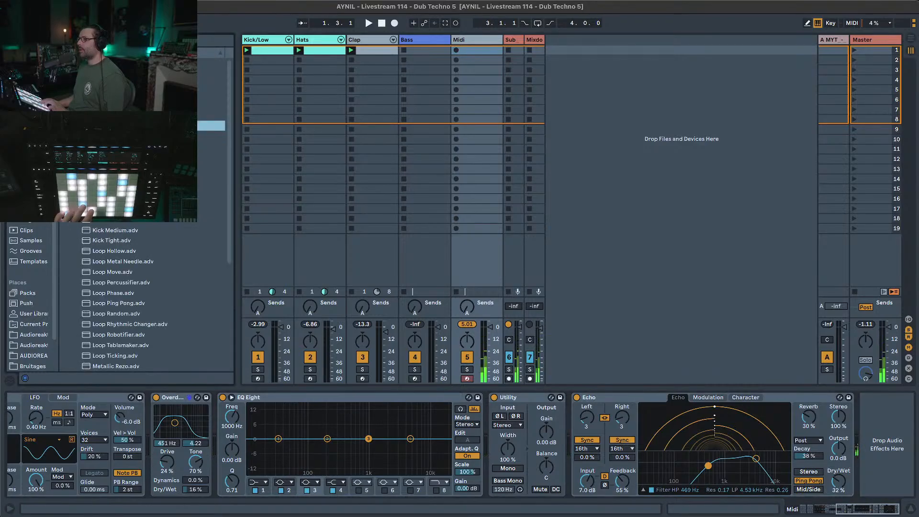
{"action": "left_click", "coordinate": [72, 136]}
{"action": "left_click", "coordinate": [72, 168]}
{"action": "left_click", "coordinate": [72, 168]}
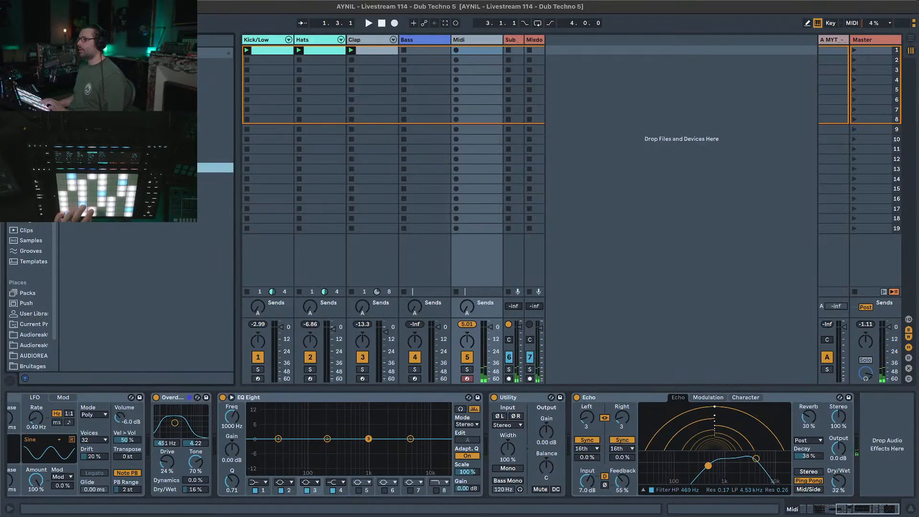
{"action": "left_click", "coordinate": [72, 147]}
{"action": "double_click", "coordinate": [72, 147]}
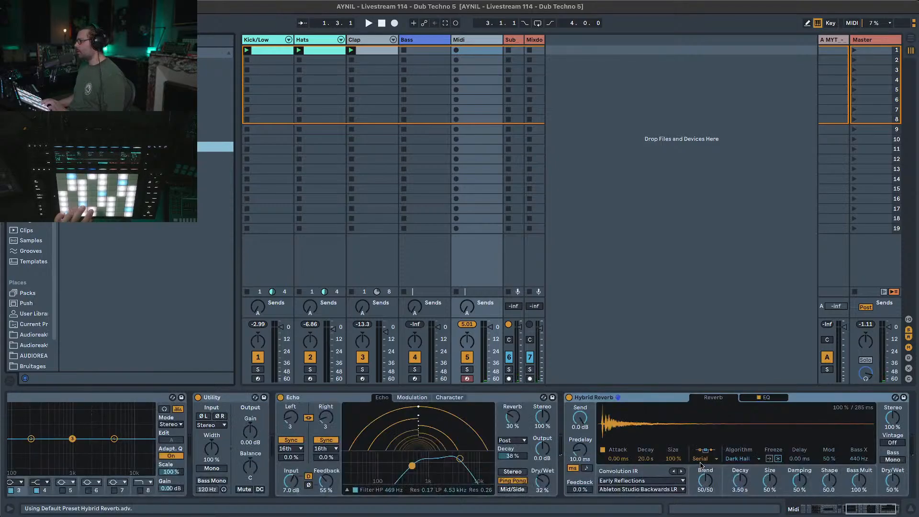
Route Hybrid Reverb through Convolution only, choose the Bigger Spaces impulse response Arena Hall 20s, and lower dry/wet to 21%.
{"action": "left_click", "coordinate": [702, 464]}
{"action": "left_click", "coordinate": [703, 493]}
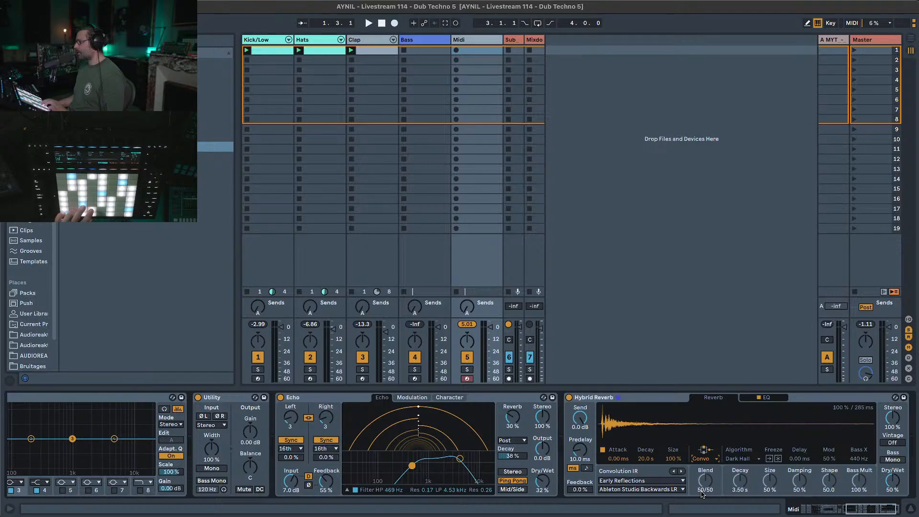
{"action": "left_click", "coordinate": [633, 480]}
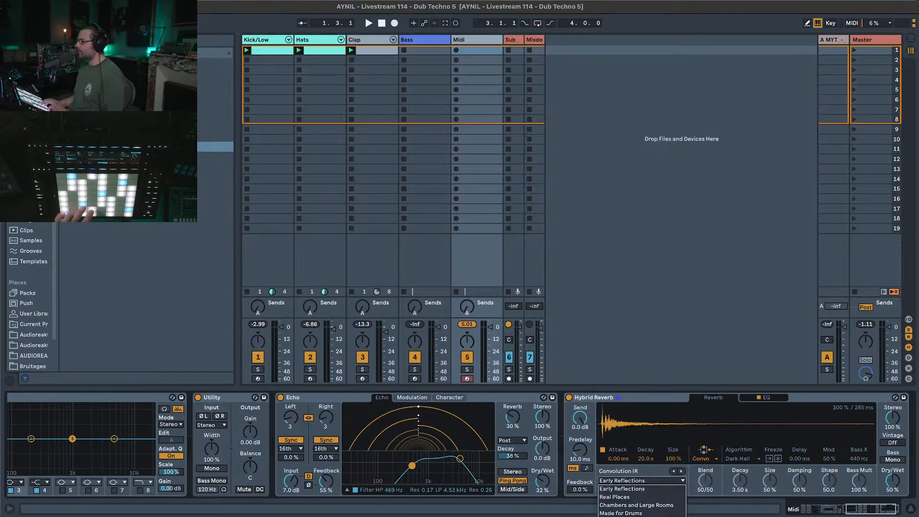
{"action": "left_click", "coordinate": [623, 516]}
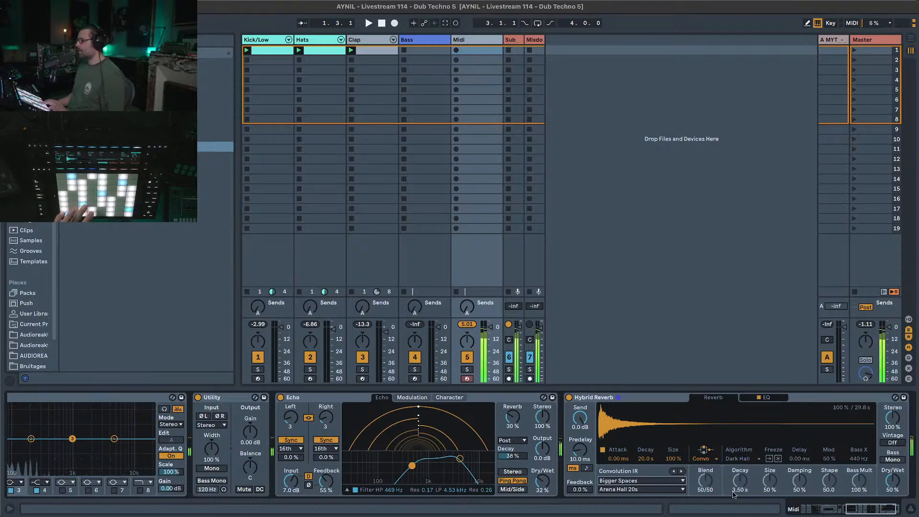
{"action": "mouse_move", "coordinate": [893, 481]}
{"action": "left_mouse_down"}
{"action": "mouse_move", "coordinate": [893, 501]}
{"action": "mouse_move", "coordinate": [886, 481]}
{"action": "left_mouse_up"}
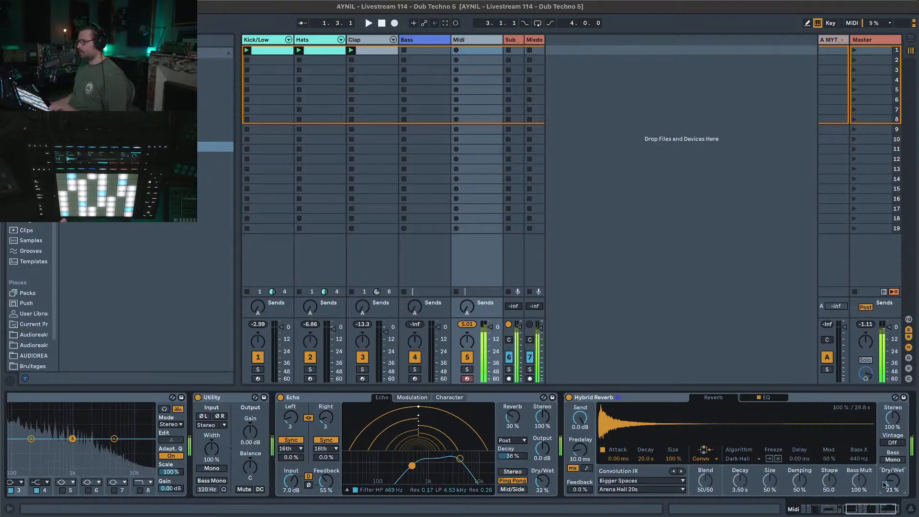
Raise the high-pass frequency of Drift's filter to 221 Hz.
{"action": "scroll", "coordinate": [622, 498], "scroll_direction": "left", "scroll_amount": 15}
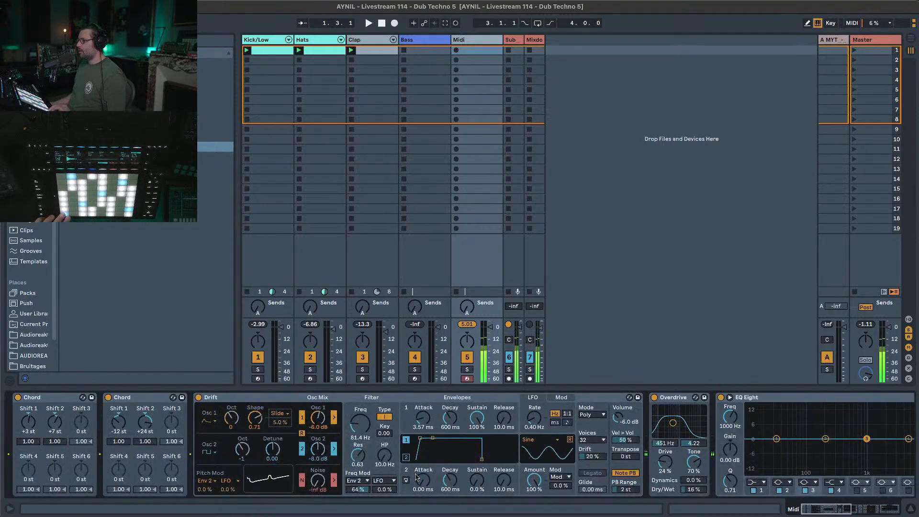
{"action": "left_click_drag", "start_coordinate": [381, 468], "coordinate": [381, 451]}
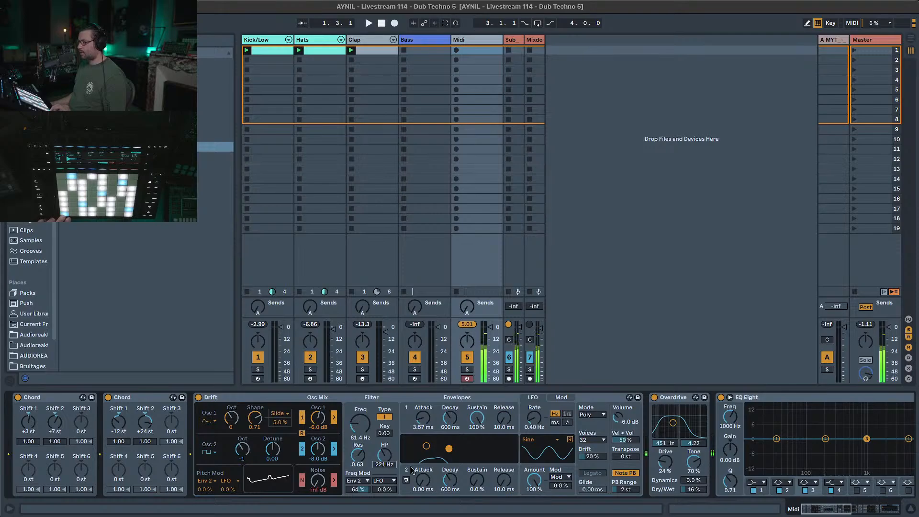
Audition Bigger Spaces impulse responses in Hybrid Reverb through to Grand Stage LR, and set dry/wet to 30%.
{"action": "left_click_drag", "start_coordinate": [823, 510], "coordinate": [875, 510]}
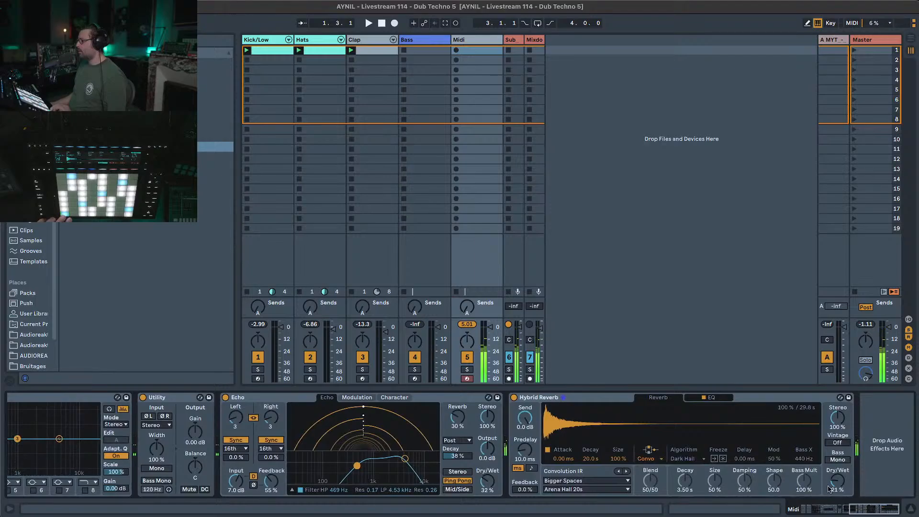
{"action": "left_click", "coordinate": [627, 472]}
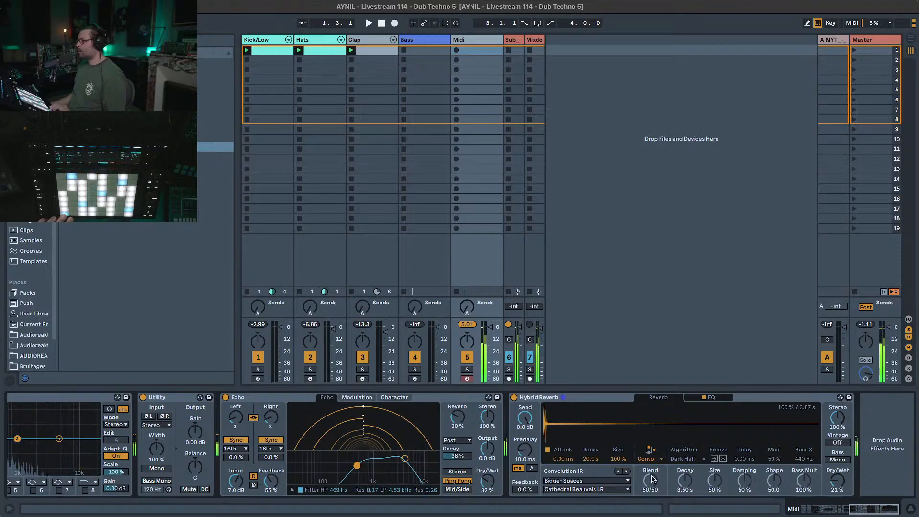
{"action": "left_click_drag", "start_coordinate": [838, 481], "coordinate": [838, 479]}
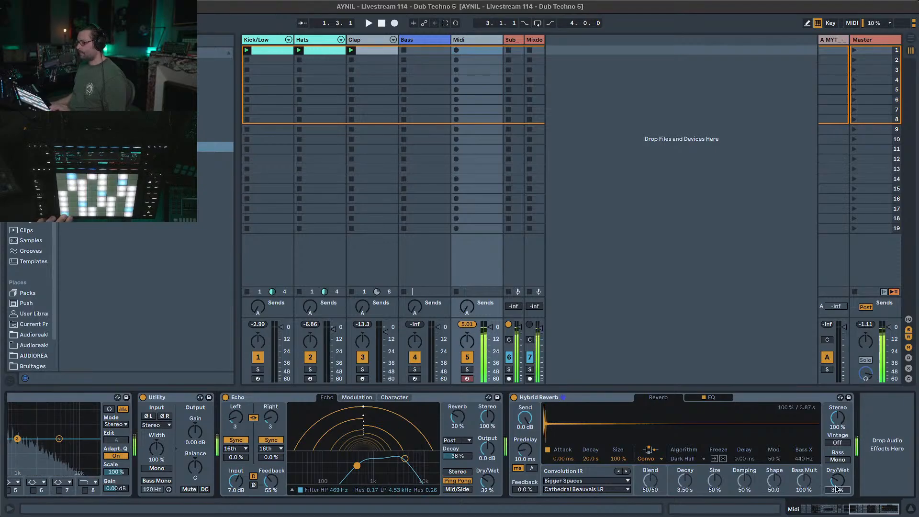
{"action": "left_click", "coordinate": [627, 474]}
{"action": "left_click", "coordinate": [628, 473]}
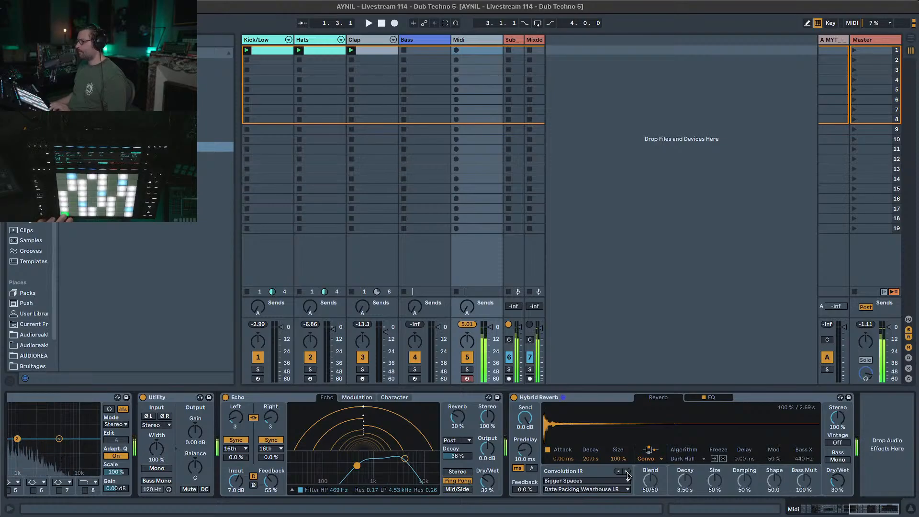
{"action": "left_click", "coordinate": [627, 473]}
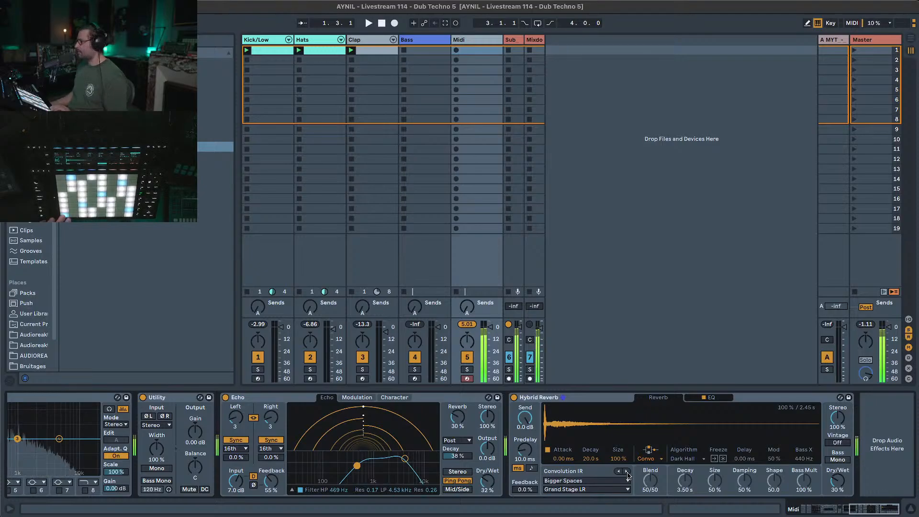
Reset the high-pass of Drift's filter to its default, then raise it to 194 Hz.
{"action": "scroll", "coordinate": [709, 488], "scroll_direction": "left", "scroll_amount": 15}
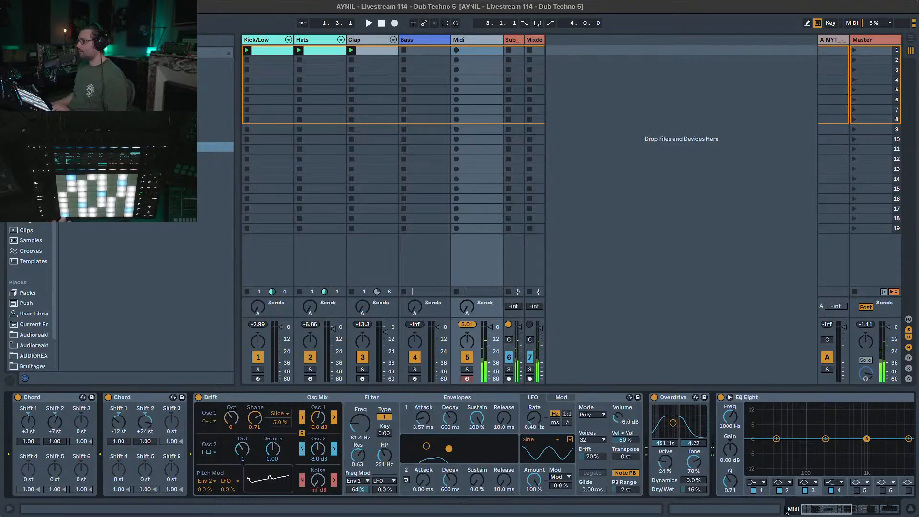
{"action": "double_click", "coordinate": [387, 458]}
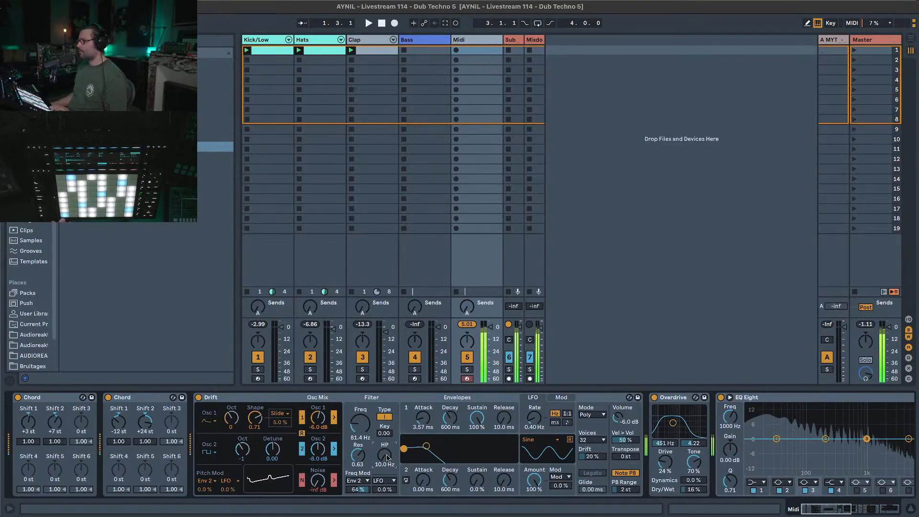
{"action": "left_click_drag", "start_coordinate": [387, 459], "coordinate": [386, 428]}
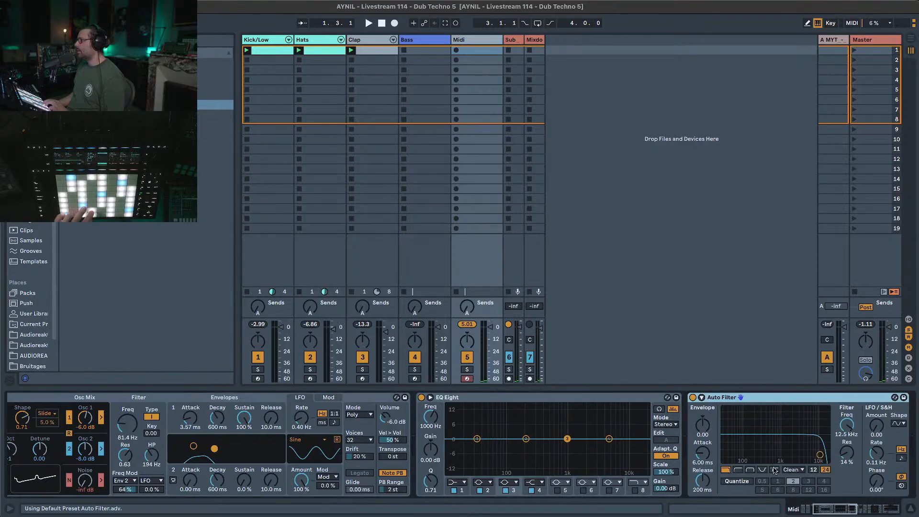
Configure the Auto Filter after EQ Eight as an MS2 high-pass with frequency 192 Hz and resonance 48%.
{"action": "left_click", "coordinate": [738, 470]}
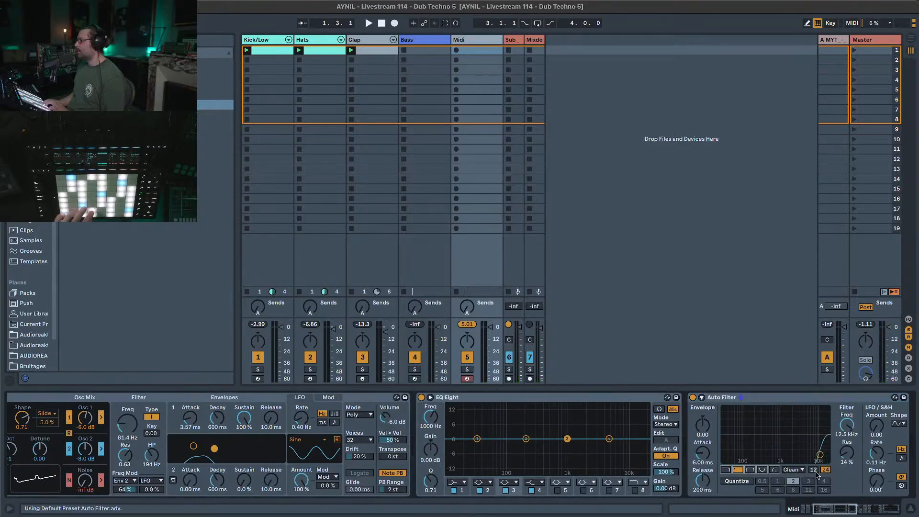
{"action": "left_click", "coordinate": [798, 470]}
{"action": "left_click", "coordinate": [798, 486]}
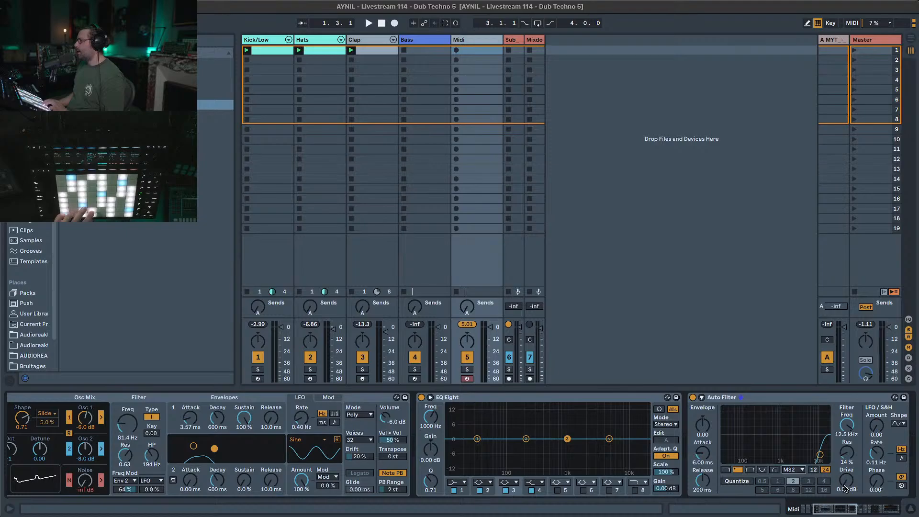
{"action": "left_click_drag", "start_coordinate": [846, 453], "coordinate": [849, 433]}
{"action": "left_click_drag", "start_coordinate": [829, 507], "coordinate": [837, 509]}
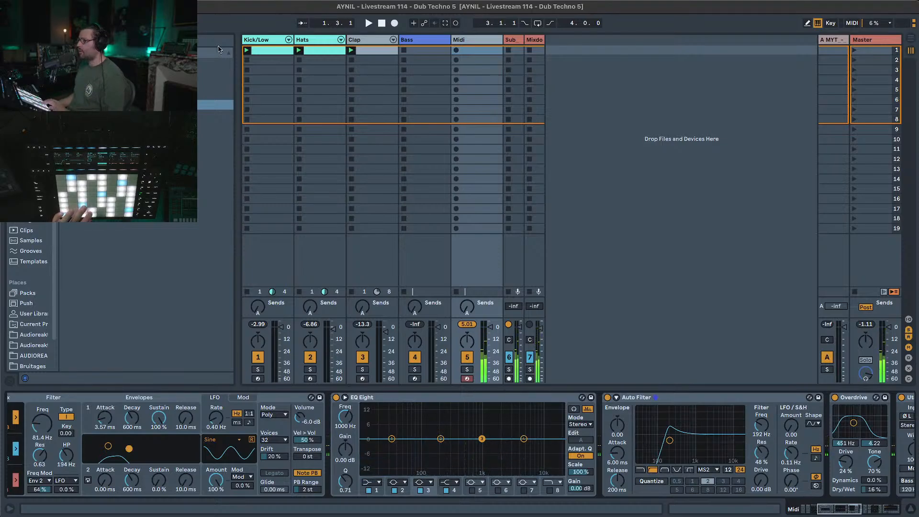
Add a second Auto Filter after the first, using the MS2 circuit type with resonance at 50%.
{"action": "left_click_drag", "start_coordinate": [143, 105], "coordinate": [805, 457]}
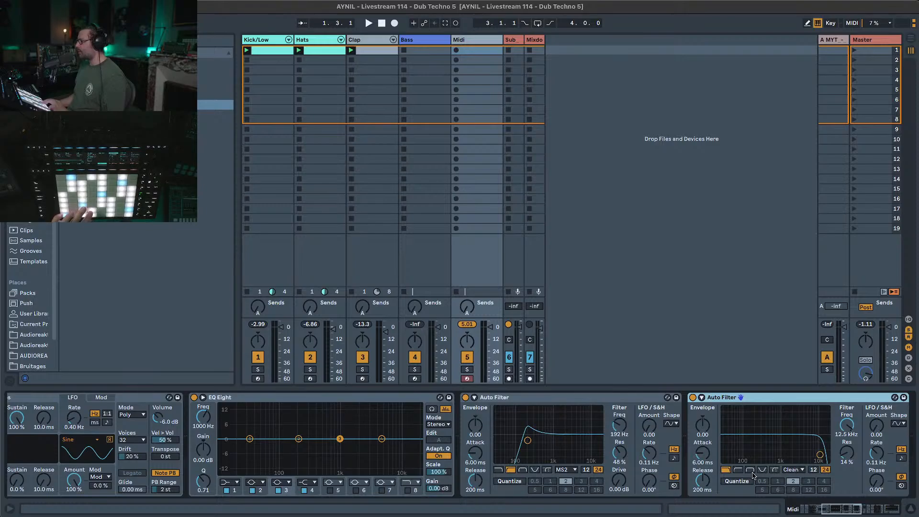
{"action": "left_click", "coordinate": [794, 470]}
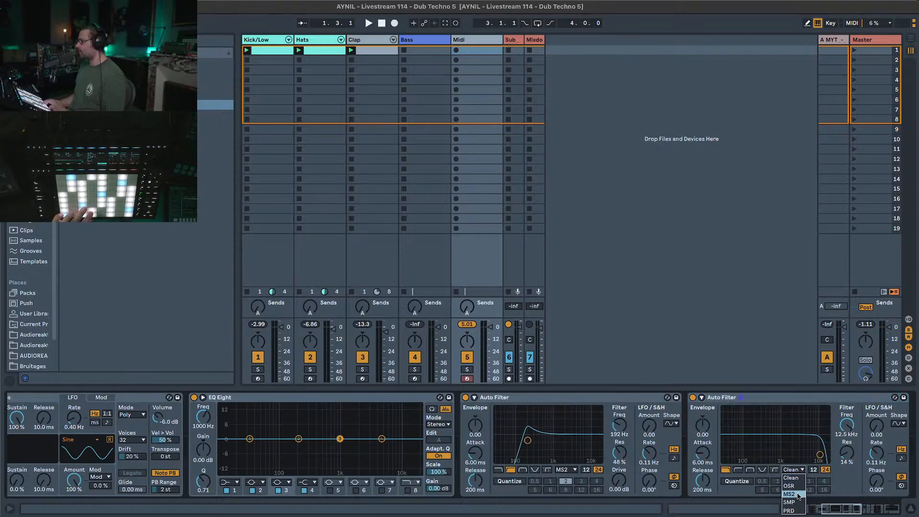
{"action": "left_click", "coordinate": [803, 494]}
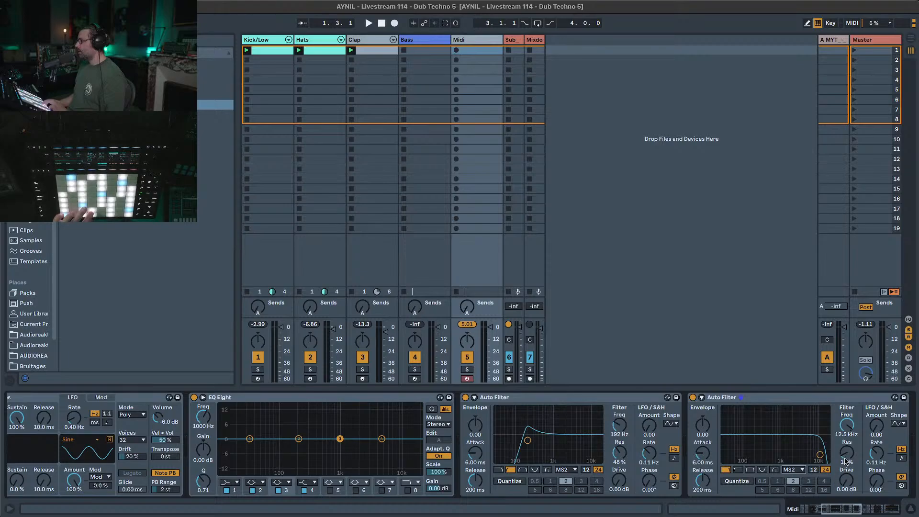
{"action": "left_click_drag", "start_coordinate": [847, 455], "coordinate": [847, 419]}
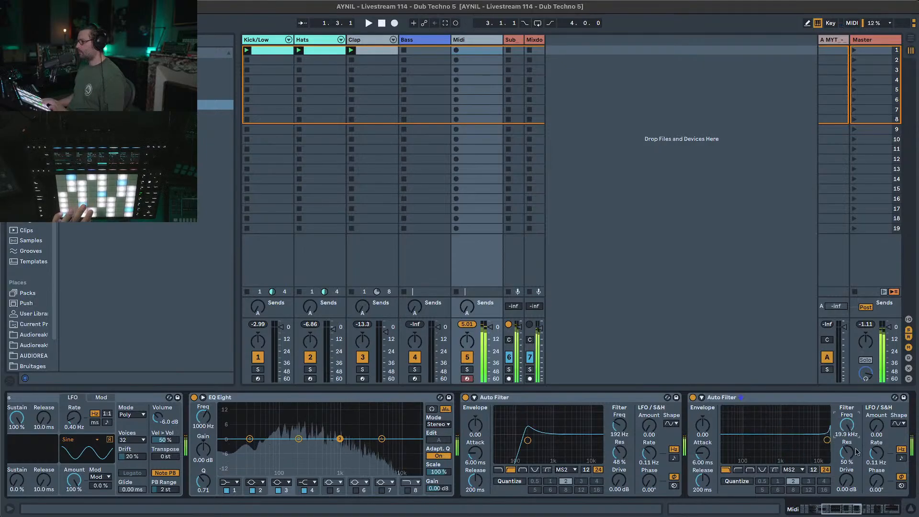
Set Overdrive's dry/wet to 11% and its frequency to 2.32 kHz, and lower Echo's input gain to 3.2 dB.
{"action": "left_click", "coordinate": [839, 510]}
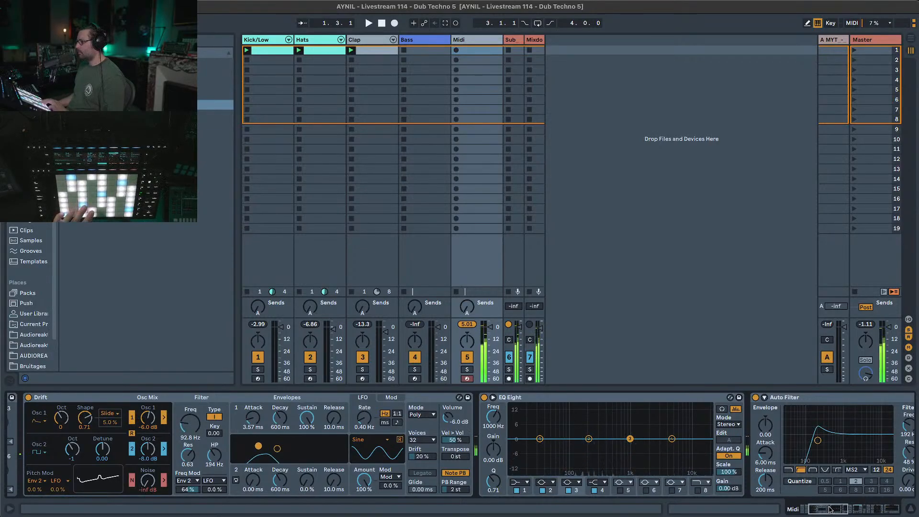
{"action": "scroll", "coordinate": [560, 438], "scroll_direction": "right", "scroll_amount": 10}
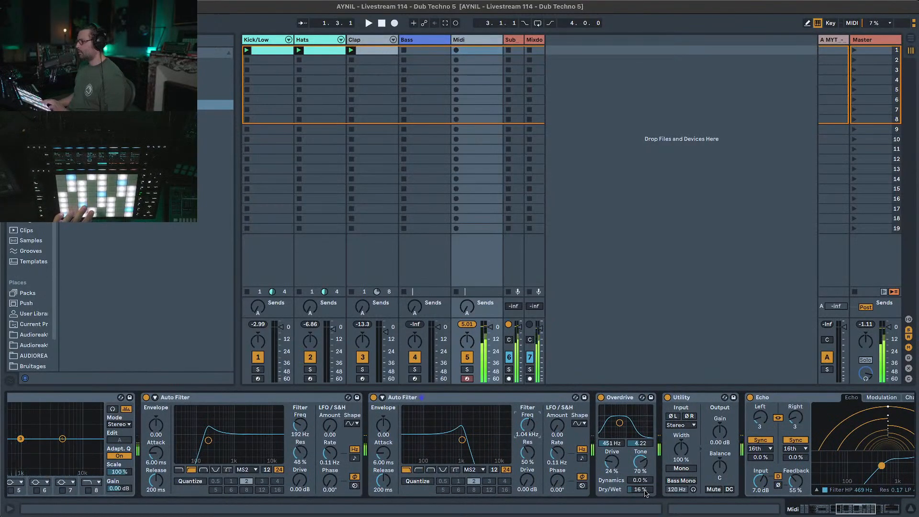
{"action": "left_click_drag", "start_coordinate": [645, 490], "coordinate": [645, 503]}
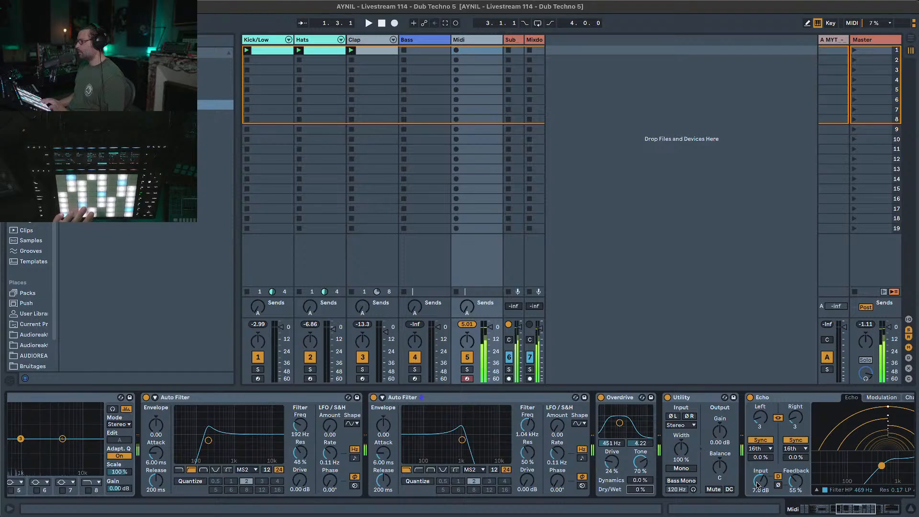
{"action": "left_click_drag", "start_coordinate": [758, 482], "coordinate": [758, 489]}
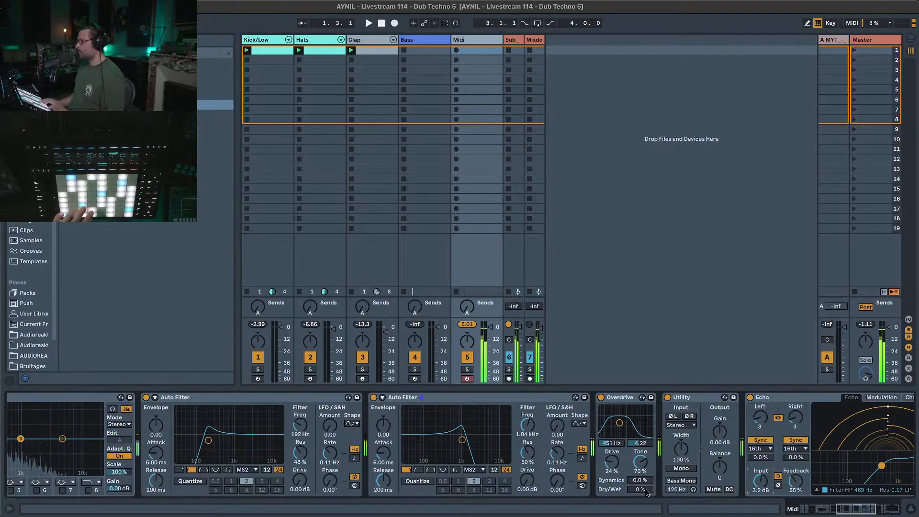
{"action": "left_click_drag", "start_coordinate": [641, 490], "coordinate": [640, 484]}
{"action": "left_click_drag", "start_coordinate": [615, 444], "coordinate": [616, 433]}
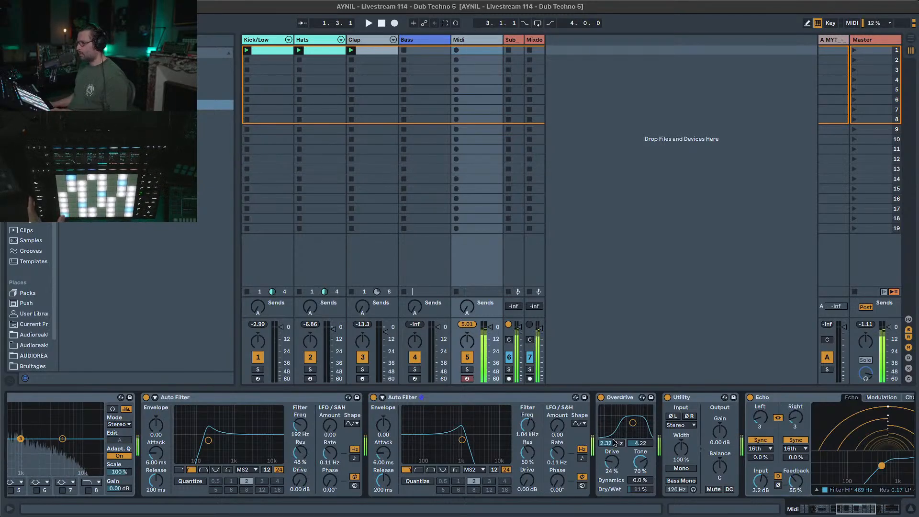
Try a 1.74 s release on Drift's envelope 1, then return it to 10.0 ms.
{"action": "left_click_drag", "start_coordinate": [861, 511], "coordinate": [823, 512]}
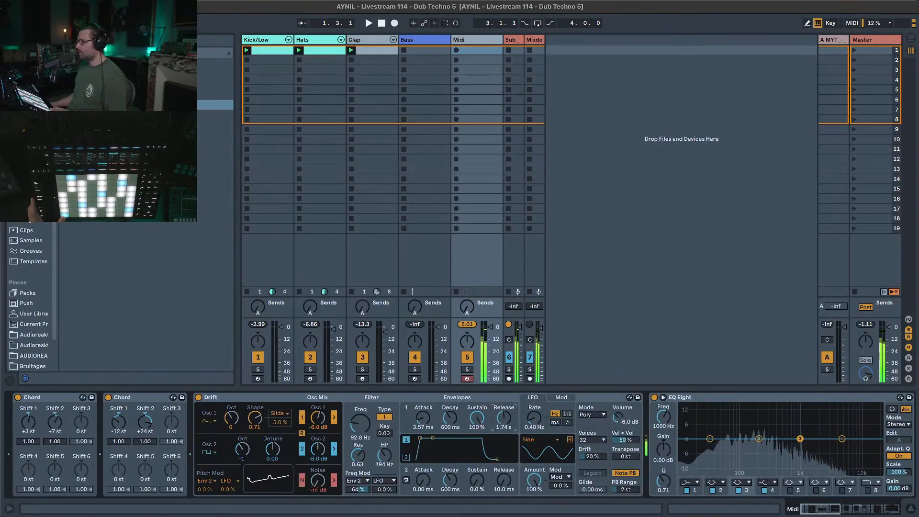
{"action": "left_click_drag", "start_coordinate": [505, 418], "coordinate": [504, 438]}
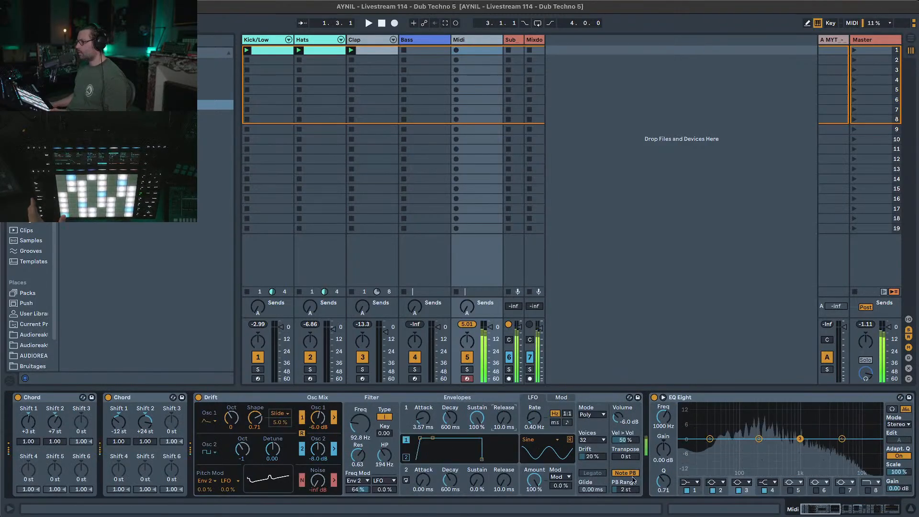
Raise the second Auto Filter's cutoff frequency to 4.80 kHz.
{"action": "left_click", "coordinate": [836, 509]}
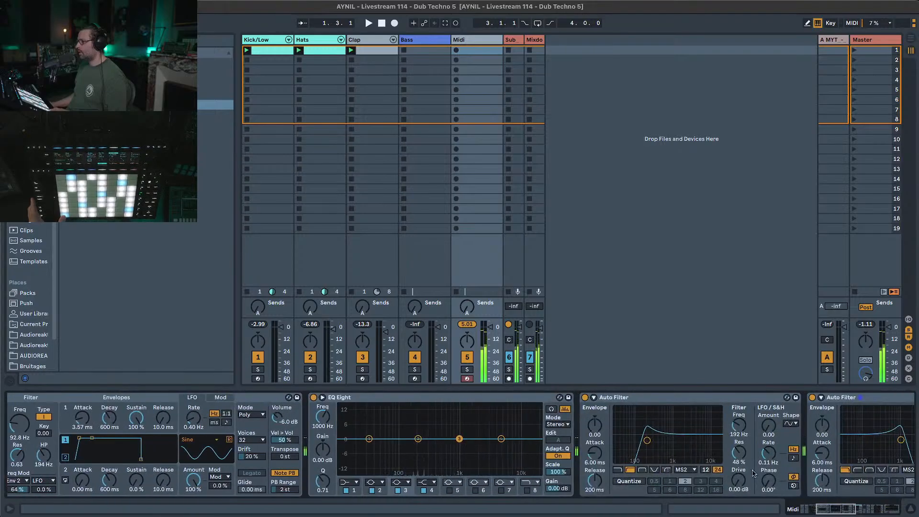
{"action": "left_click", "coordinate": [846, 509]}
{"action": "left_click_drag", "start_coordinate": [722, 426], "coordinate": [722, 407]}
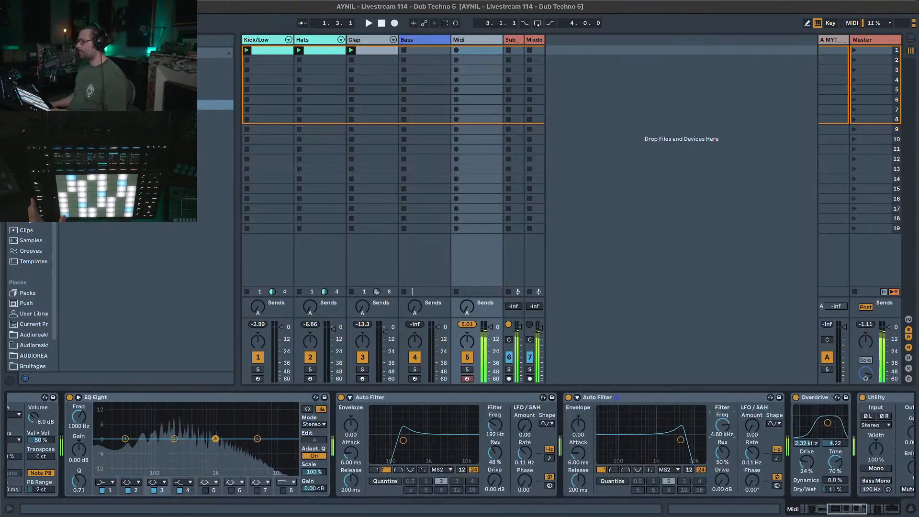
Try a different waveform for oscillator 2 in Drift.
{"action": "left_click_drag", "start_coordinate": [847, 509], "coordinate": [696, 506]}
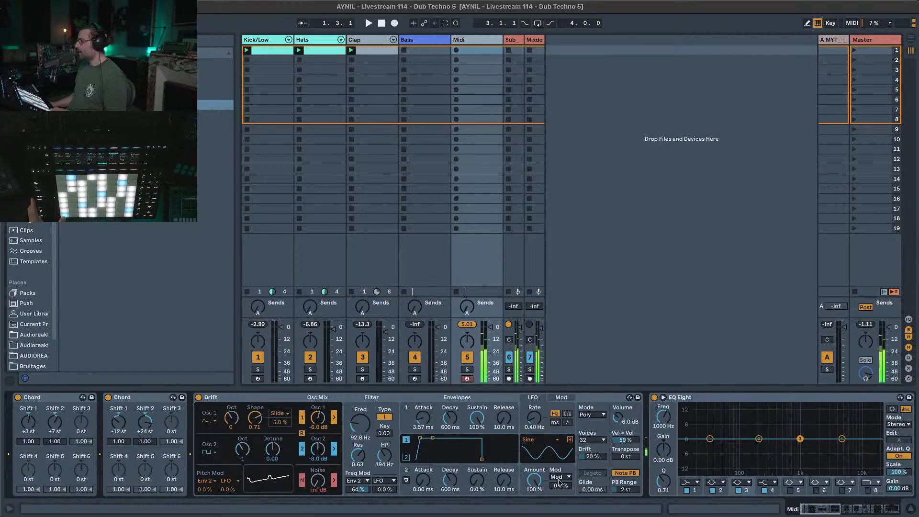
{"action": "left_click", "coordinate": [208, 453]}
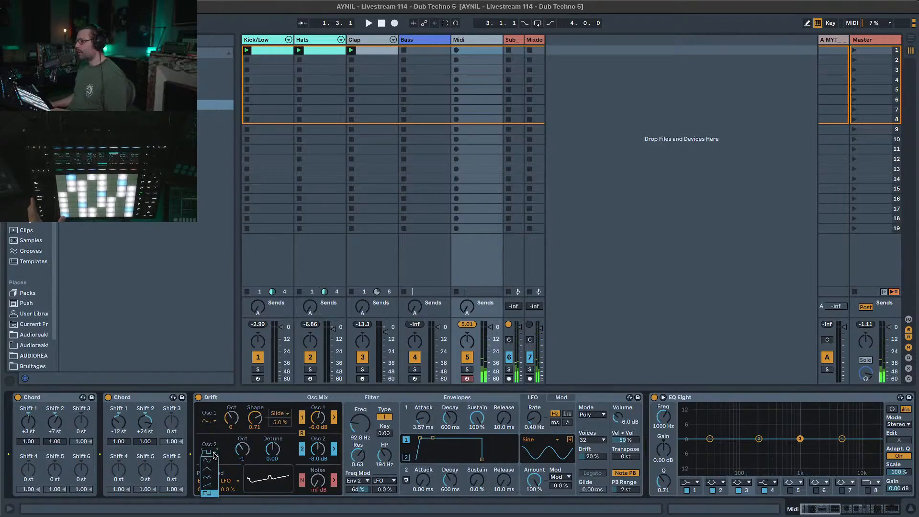
{"action": "left_click", "coordinate": [204, 492]}
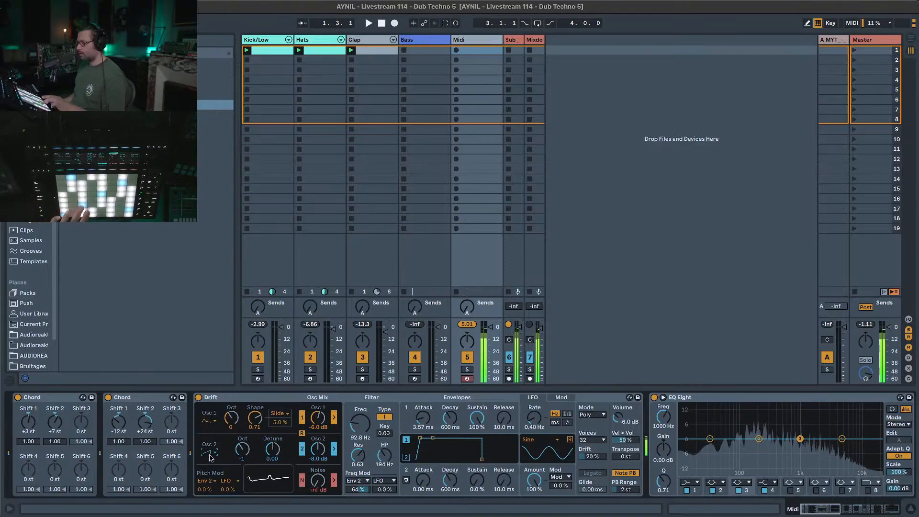
Try a new positive Shift 2 value in the second Chord device, then reset it to 0 st.
{"action": "double_click", "coordinate": [145, 429]}
{"action": "left_click_drag", "start_coordinate": [144, 430], "coordinate": [145, 421]}
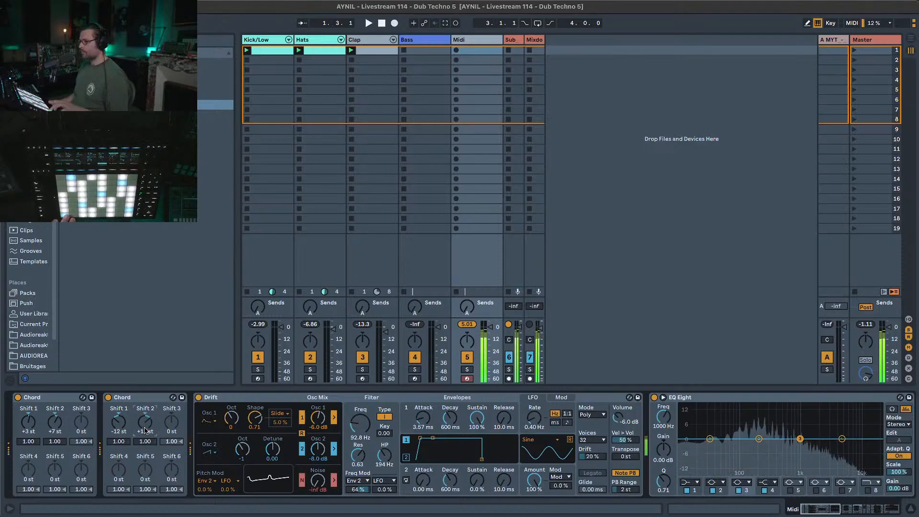
{"action": "double_click", "coordinate": [145, 430]}
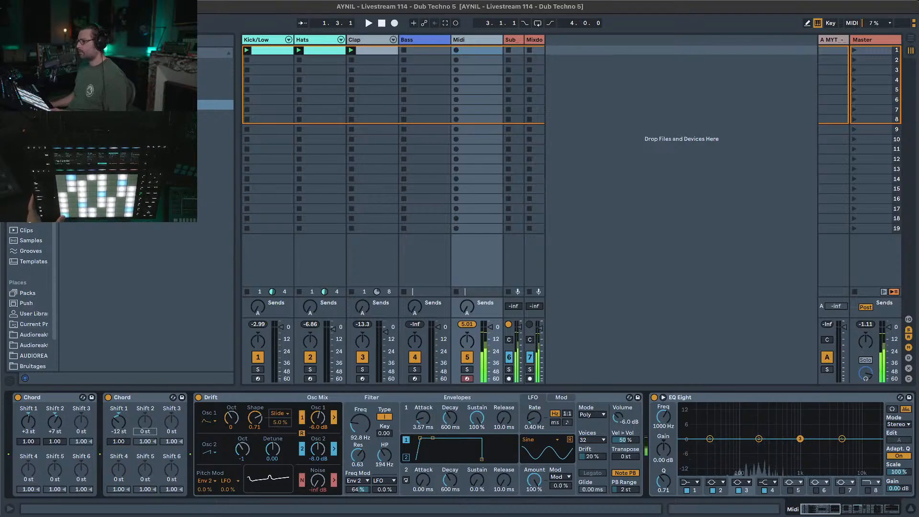
Try the triangle and rectangle waveforms on Drift's oscillator 2 with its octave raised to 1.
{"action": "left_click_drag", "start_coordinate": [242, 449], "coordinate": [242, 444]}
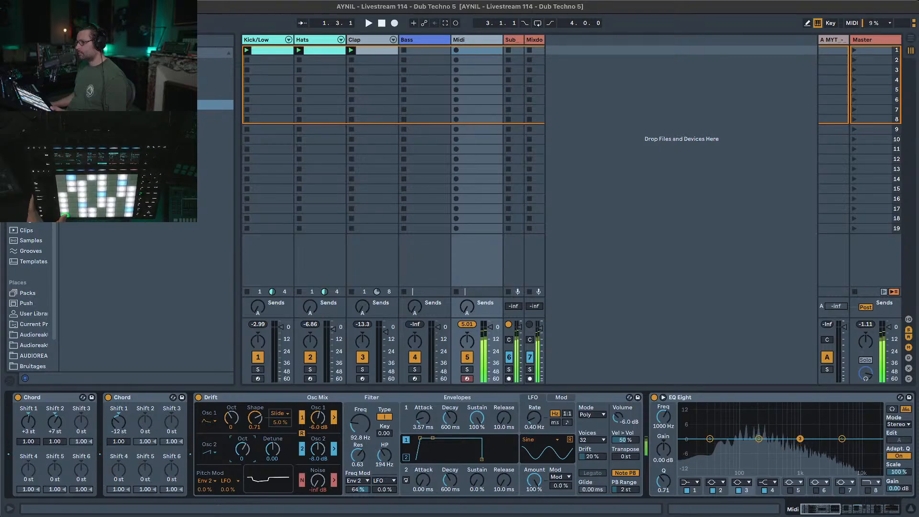
{"action": "left_click", "coordinate": [217, 453]}
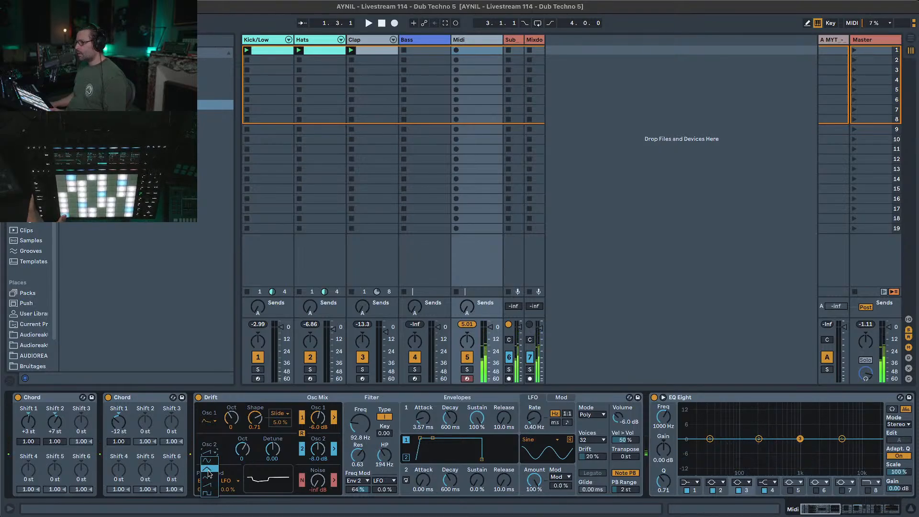
{"action": "left_click", "coordinate": [210, 476]}
{"action": "left_click_drag", "start_coordinate": [242, 449], "coordinate": [243, 446]}
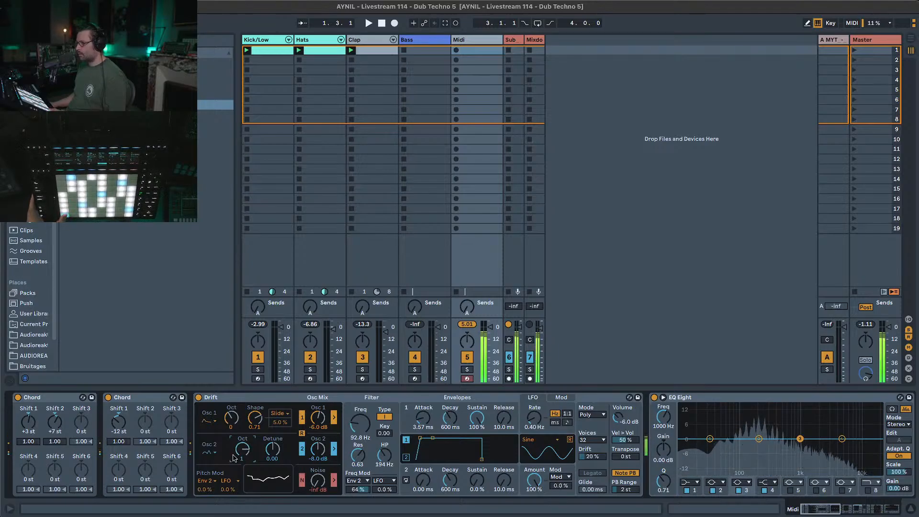
{"action": "left_click", "coordinate": [214, 453]}
{"action": "left_click", "coordinate": [211, 491]}
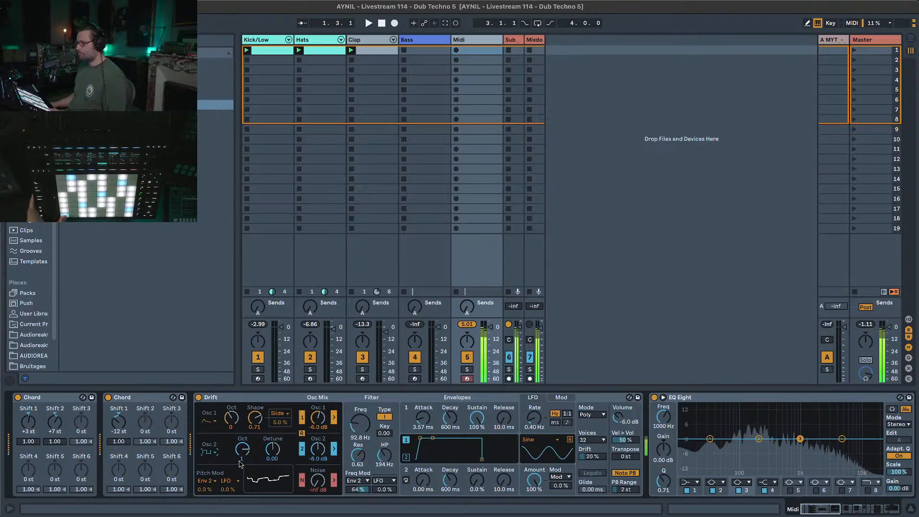
Set oscillator 2 to octave -1 with the triangle waveform, and compare the sound with the oscillator switched off and on.
{"action": "left_click_drag", "start_coordinate": [245, 456], "coordinate": [245, 466]}
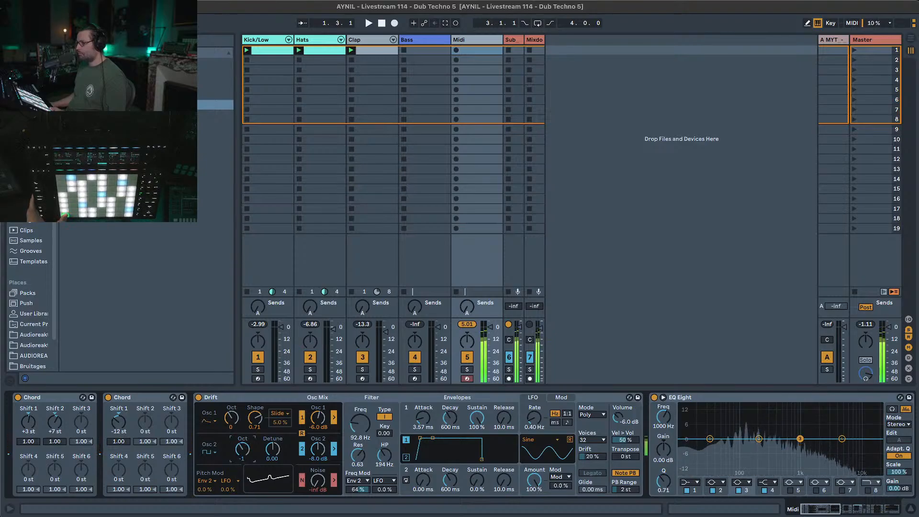
{"action": "left_click", "coordinate": [213, 453]}
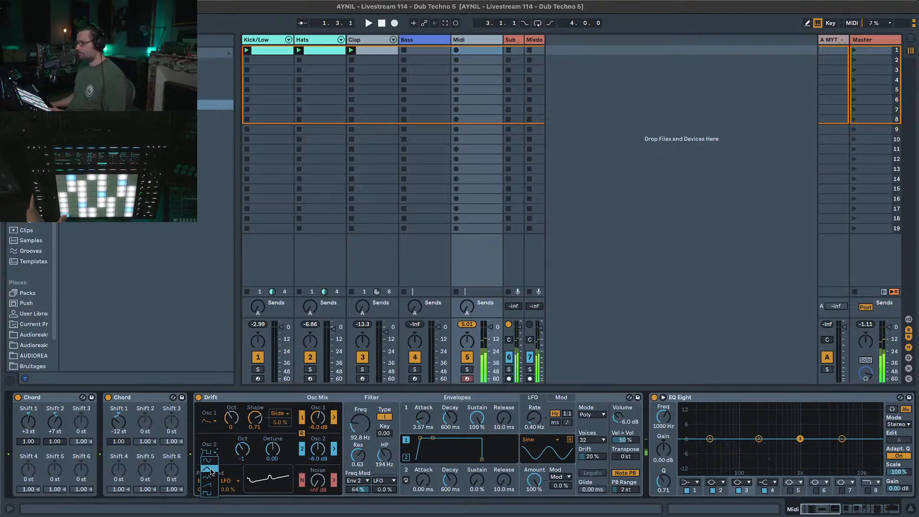
{"action": "left_click", "coordinate": [212, 473]}
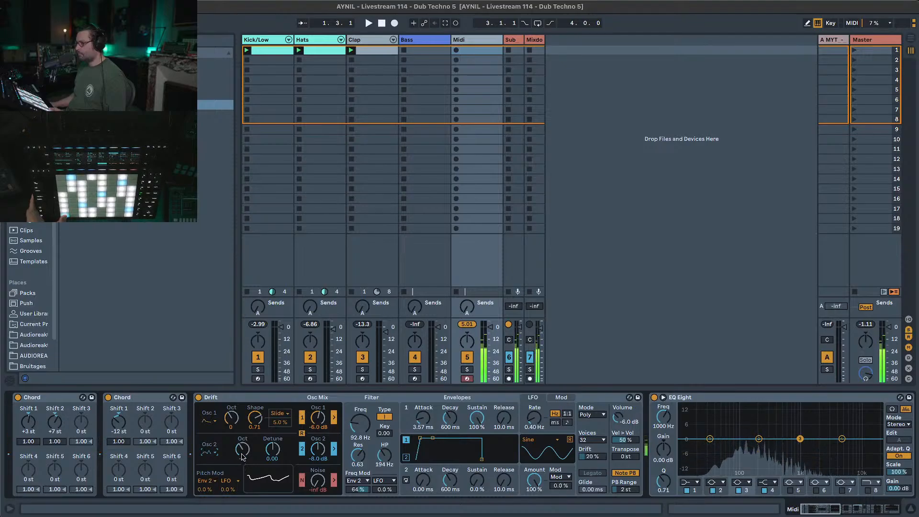
{"action": "left_click", "coordinate": [303, 450]}
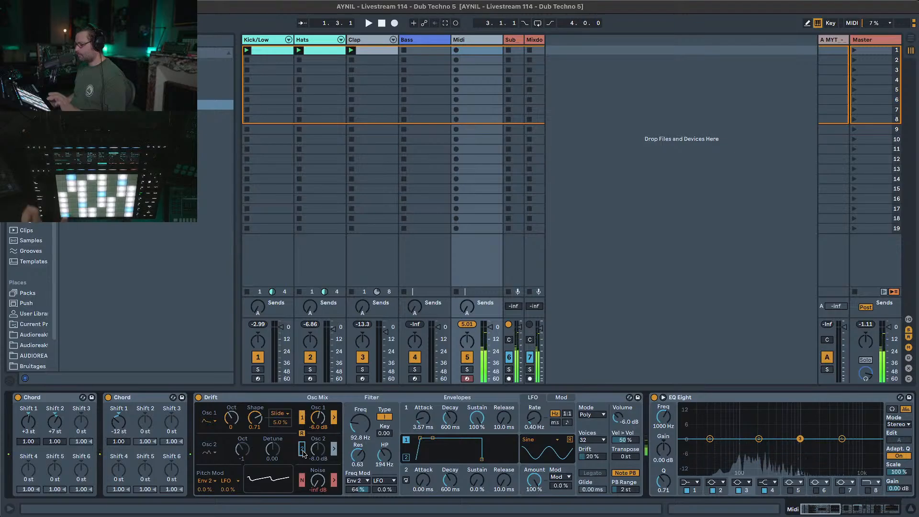
{"action": "left_click", "coordinate": [302, 451]}
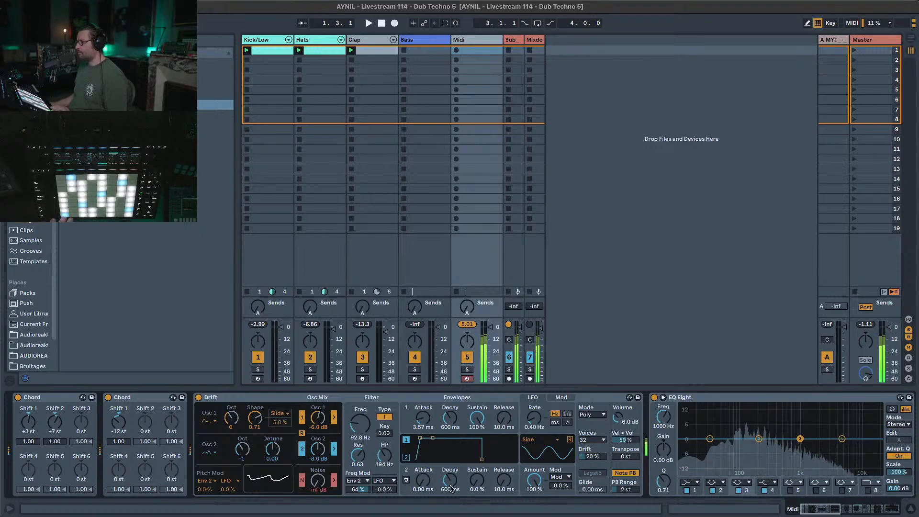
Try an 807 ms decay on Drift's envelope 2, reset it to 600 ms, and try a 6.05 ms attack.
{"action": "mouse_move", "coordinate": [451, 489]}
{"action": "left_mouse_down"}
{"action": "mouse_move", "coordinate": [451, 477]}
{"action": "mouse_move", "coordinate": [451, 501]}
{"action": "mouse_move", "coordinate": [450, 481]}
{"action": "left_mouse_up"}
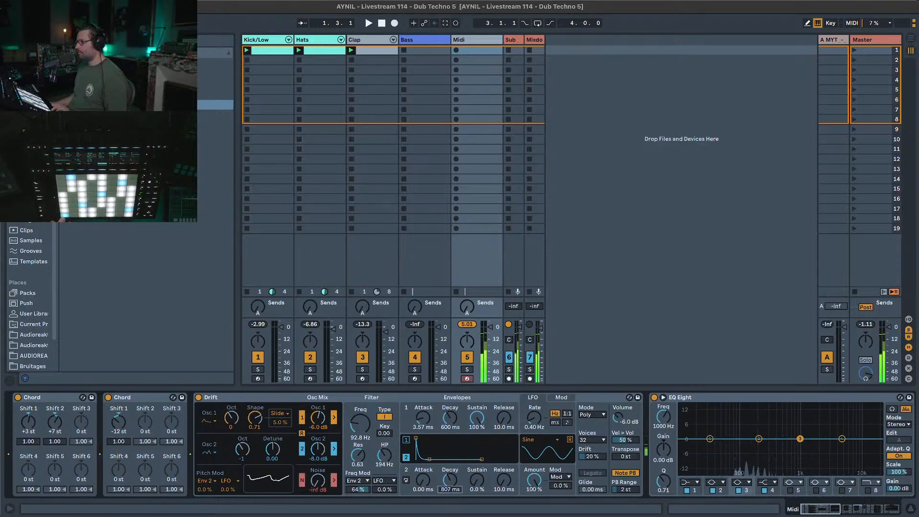
{"action": "double_click", "coordinate": [451, 486]}
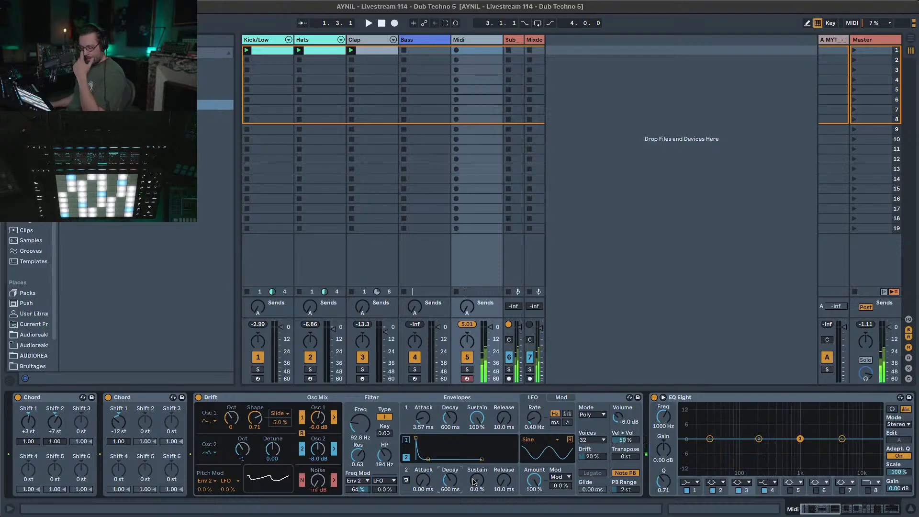
{"action": "left_click_drag", "start_coordinate": [418, 481], "coordinate": [418, 475]}
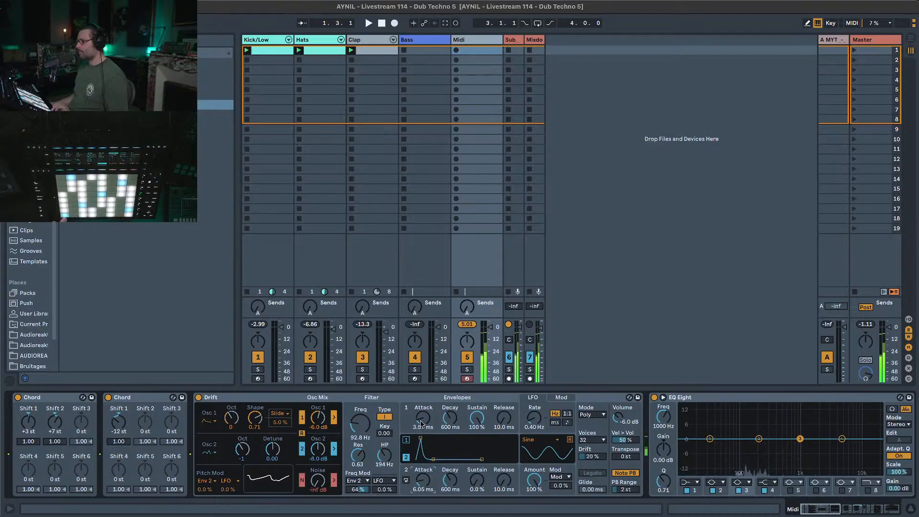
Shorten the attacks to 0.00 ms on envelope 1 and 0.01 ms on envelope 2, and set Drift's filter frequency to 83.2 Hz.
{"action": "left_click_drag", "start_coordinate": [422, 424], "coordinate": [421, 420]}
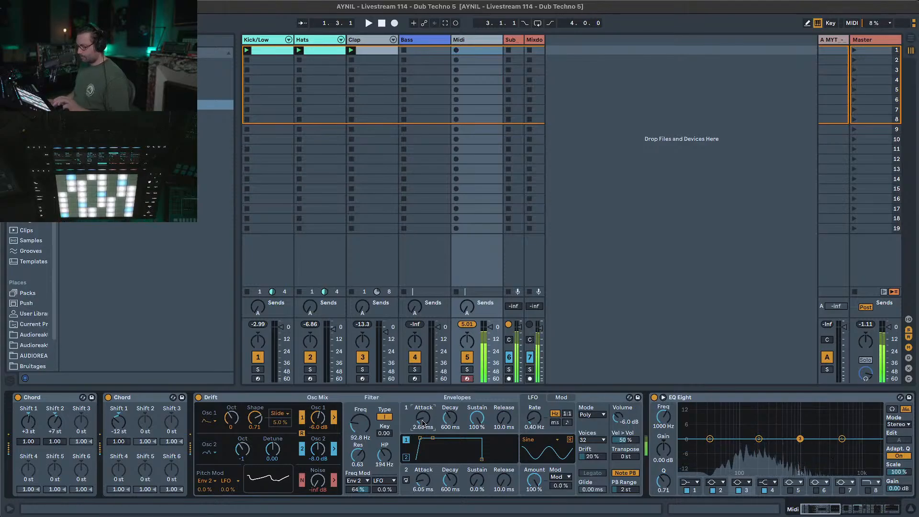
{"action": "left_click_drag", "start_coordinate": [422, 423], "coordinate": [422, 431]}
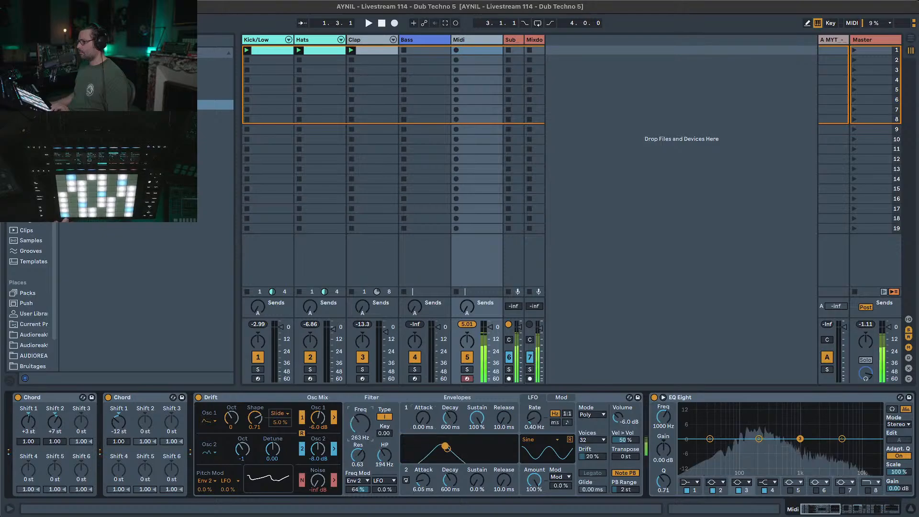
{"action": "left_click_drag", "start_coordinate": [361, 425], "coordinate": [365, 441]}
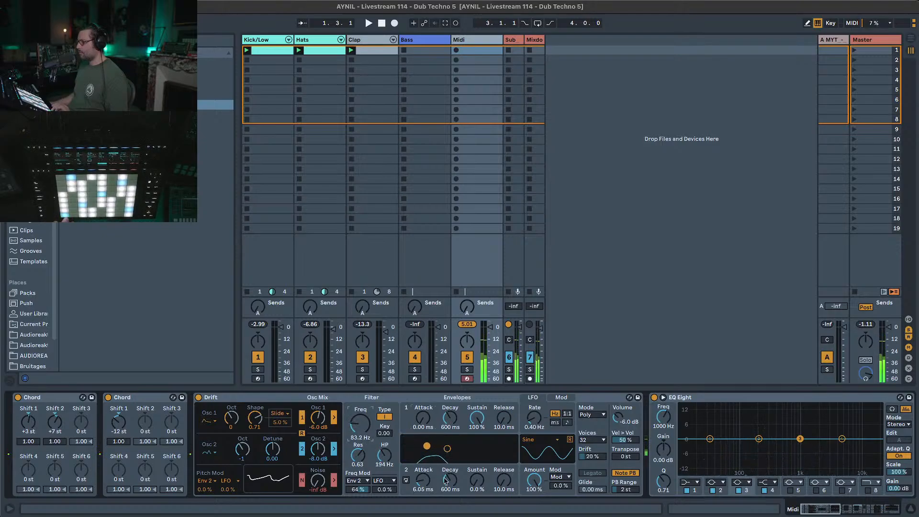
{"action": "mouse_move", "coordinate": [424, 481]}
{"action": "left_mouse_down"}
{"action": "mouse_move", "coordinate": [424, 492]}
{"action": "mouse_move", "coordinate": [428, 485]}
{"action": "left_mouse_up"}
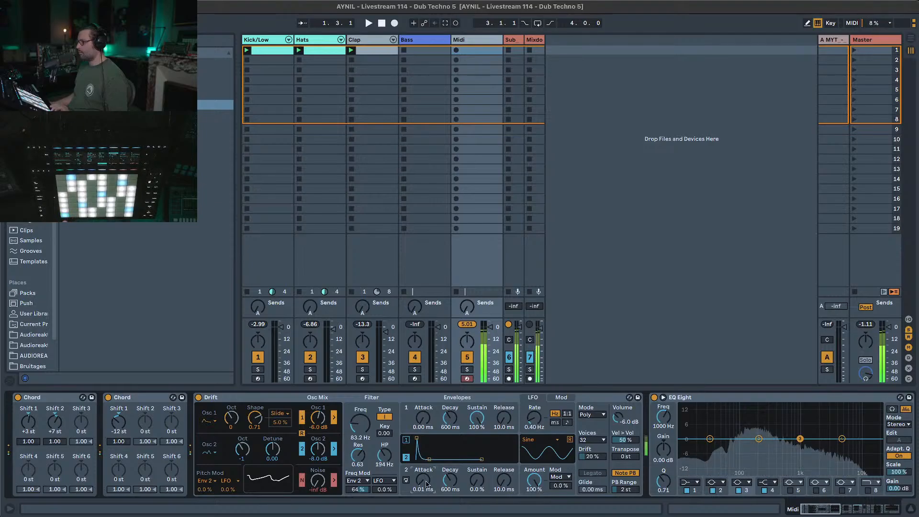
Try Drift's Stereo voice mode at 100 % and its Unison mode, then return to Poly.
{"action": "left_click", "coordinate": [598, 421]}
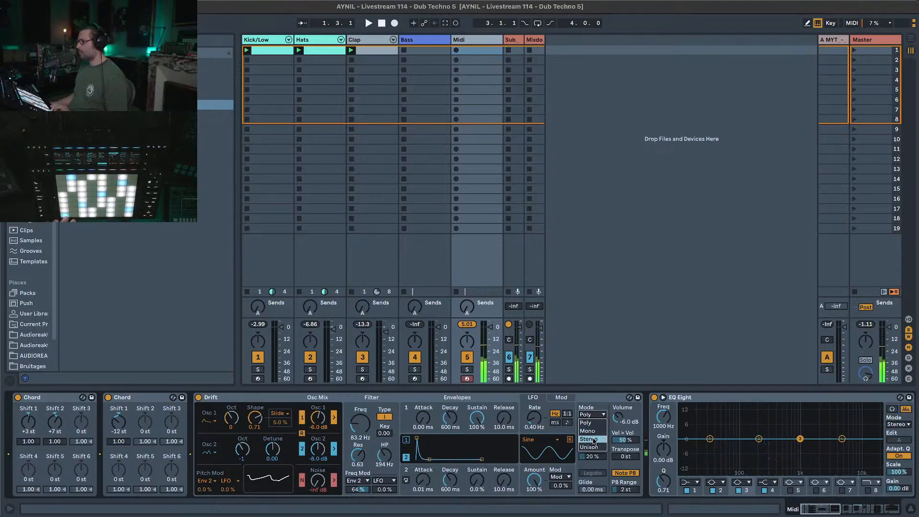
{"action": "left_click", "coordinate": [594, 441]}
{"action": "left_click_drag", "start_coordinate": [593, 424], "coordinate": [593, 408]}
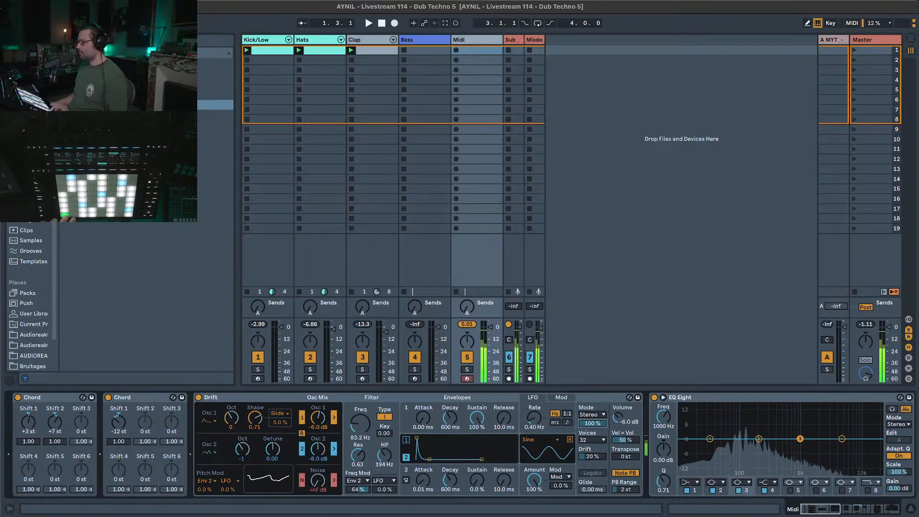
{"action": "left_click", "coordinate": [593, 415]}
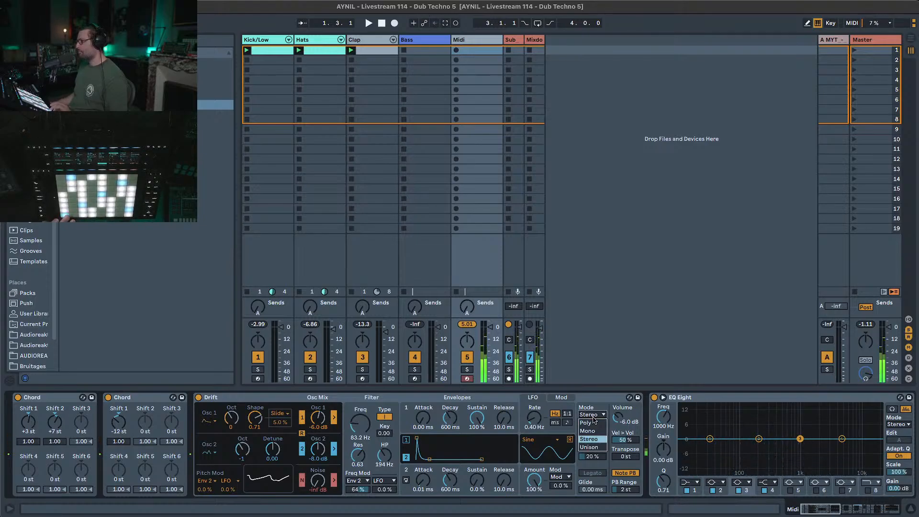
{"action": "left_click", "coordinate": [589, 447]}
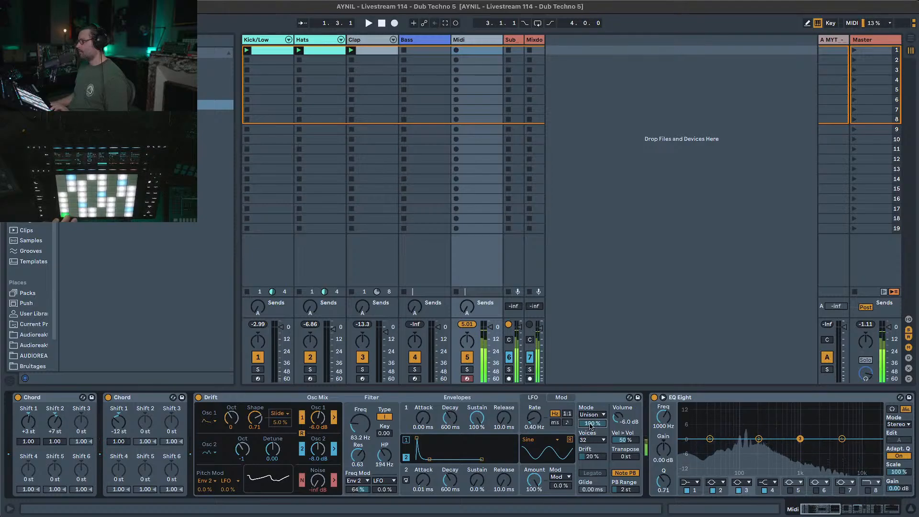
{"action": "left_click", "coordinate": [593, 415]}
{"action": "left_click", "coordinate": [593, 423]}
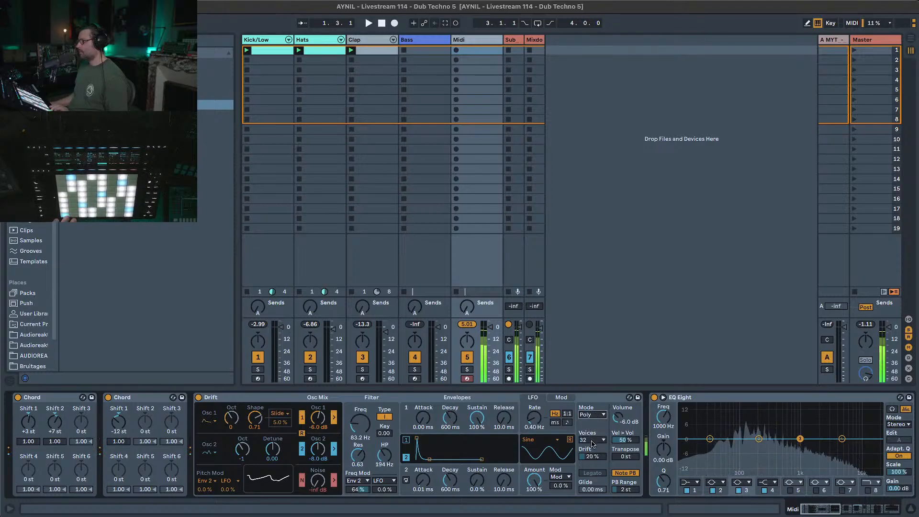
Set the Drift amount to 24 % and start playback to hear the chord against the drums.
{"action": "mouse_move", "coordinate": [593, 457]}
{"action": "left_mouse_down"}
{"action": "mouse_move", "coordinate": [593, 441]}
{"action": "mouse_move", "coordinate": [597, 458]}
{"action": "left_mouse_up"}
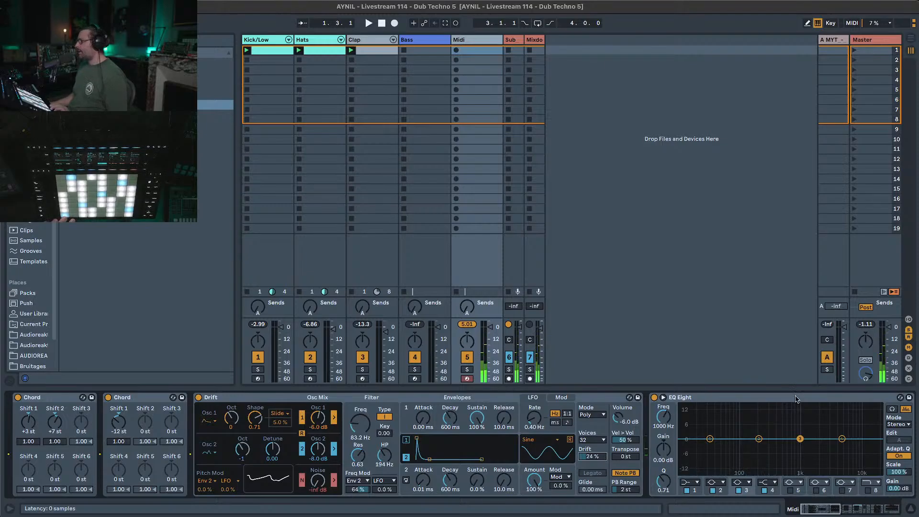
{"action": "left_click", "coordinate": [815, 512]}
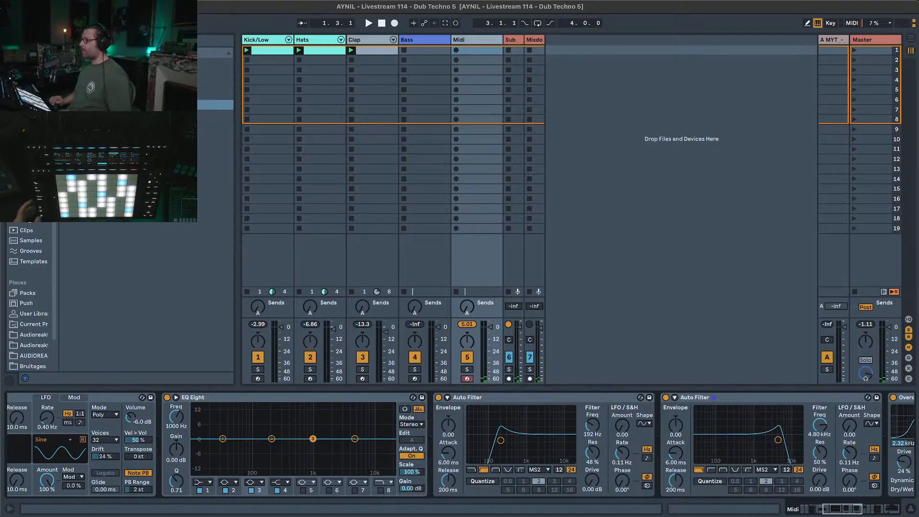
{"action": "key", "text": "space"}
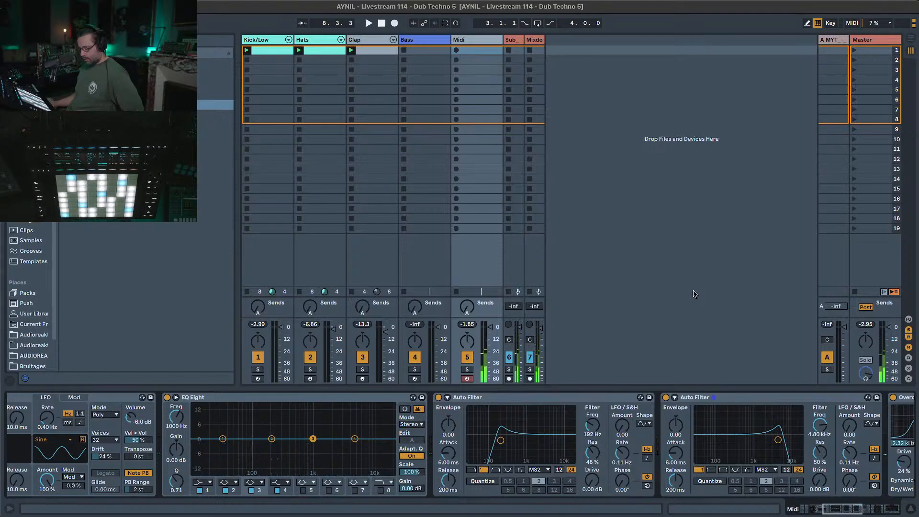
{"action": "key", "text": "space"}
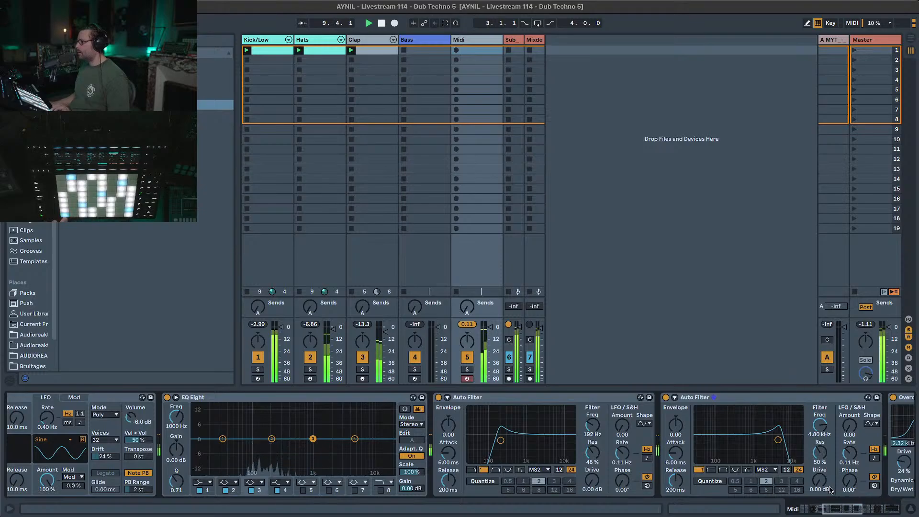
Lengthen Drift's release to 2.56 s on envelope 1 and 1.26 s on envelope 2.
{"action": "scroll", "coordinate": [830, 490], "scroll_direction": "left", "scroll_amount": 10}
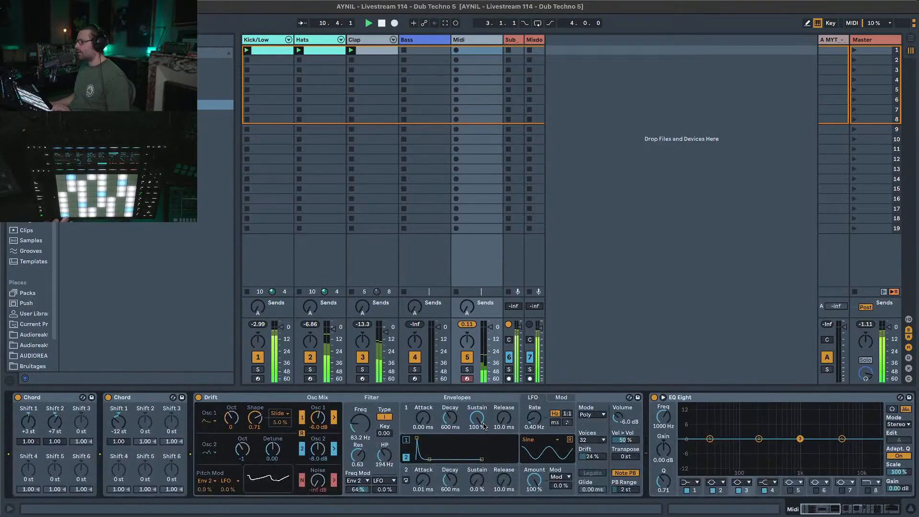
{"action": "left_click_drag", "start_coordinate": [481, 460], "coordinate": [506, 454]}
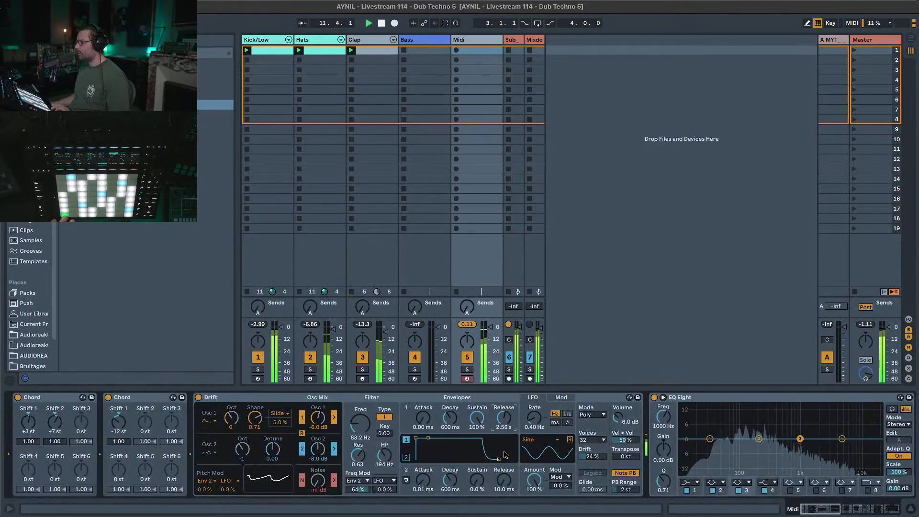
{"action": "mouse_move", "coordinate": [507, 491]}
{"action": "left_mouse_down"}
{"action": "mouse_move", "coordinate": [508, 452]}
{"action": "mouse_move", "coordinate": [507, 493]}
{"action": "left_mouse_up"}
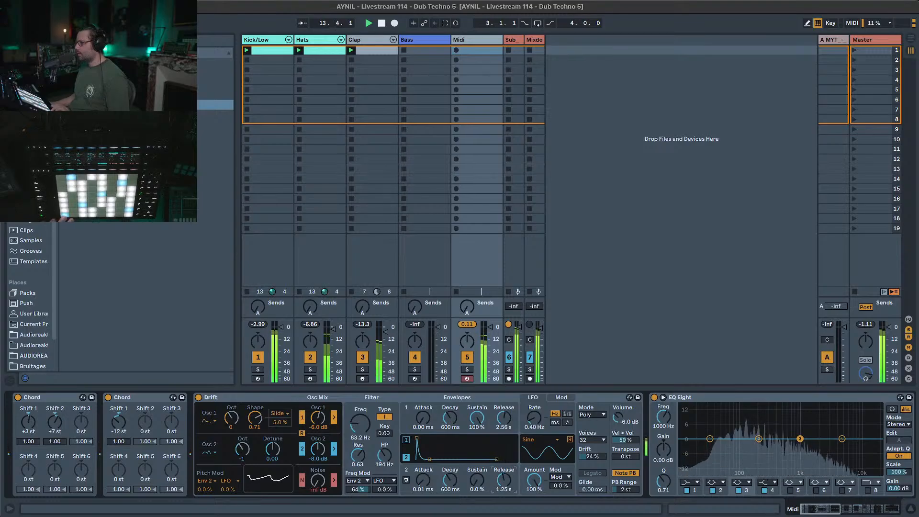
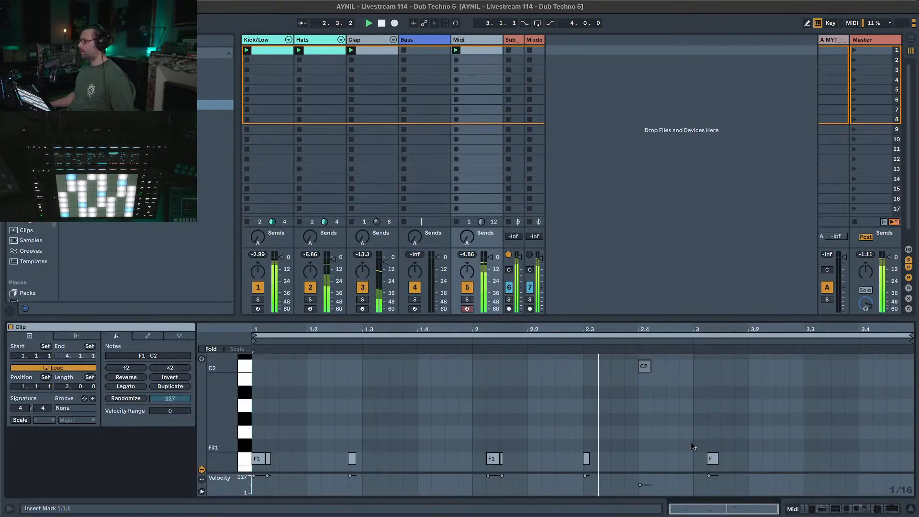
Move all the notes in the chord clip's second bar one sixteenth earlier.
{"action": "left_click", "coordinate": [676, 466]}
{"action": "left_click_drag", "start_coordinate": [675, 466], "coordinate": [454, 359]}
{"action": "key", "text": "Left"}
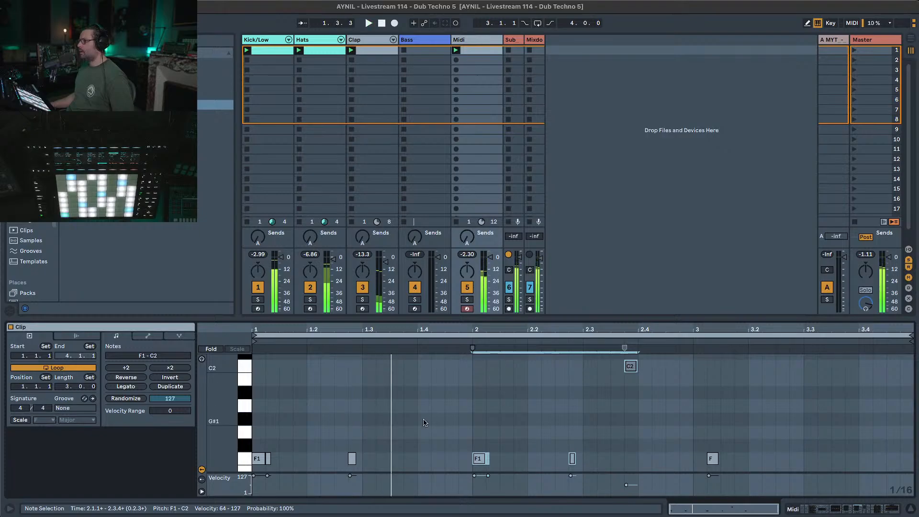
Try the last F1 note of the first bar one sixteenth earlier, then move it back.
{"action": "left_click_drag", "start_coordinate": [420, 422], "coordinate": [348, 467]}
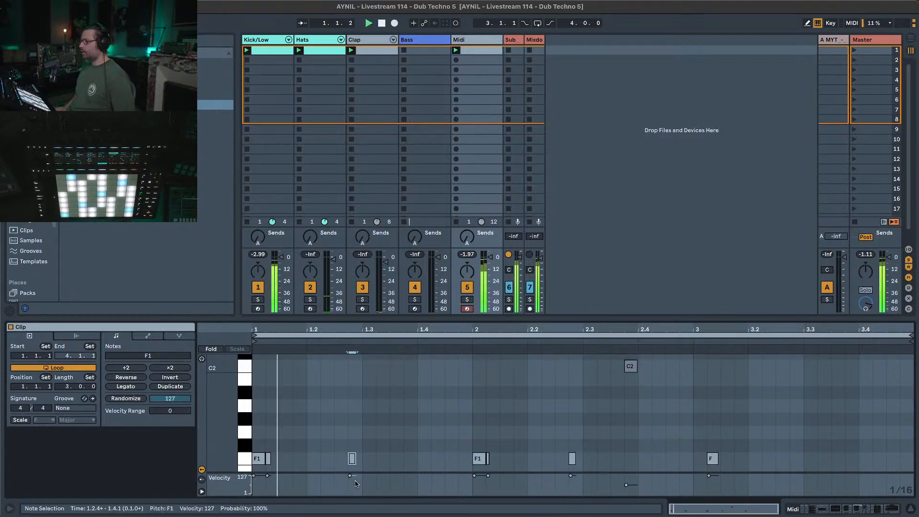
{"action": "key", "text": "Left"}
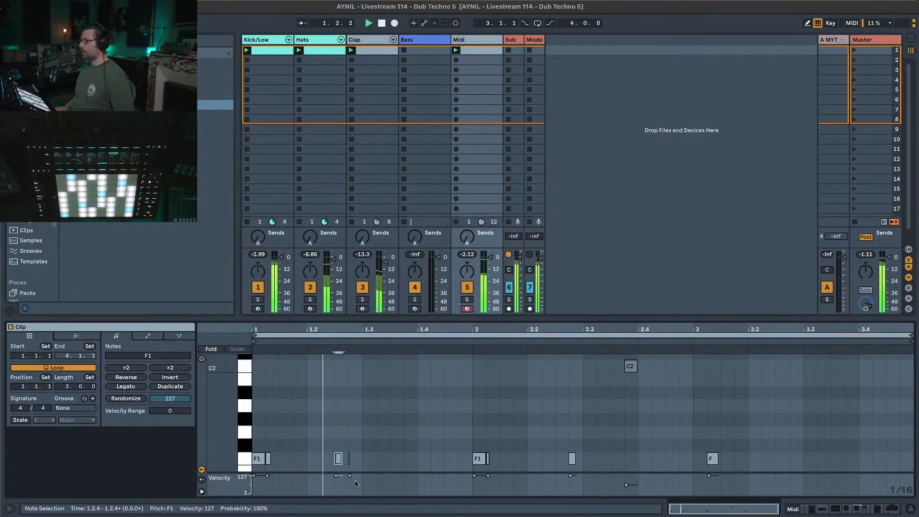
{"action": "key", "text": "Right"}
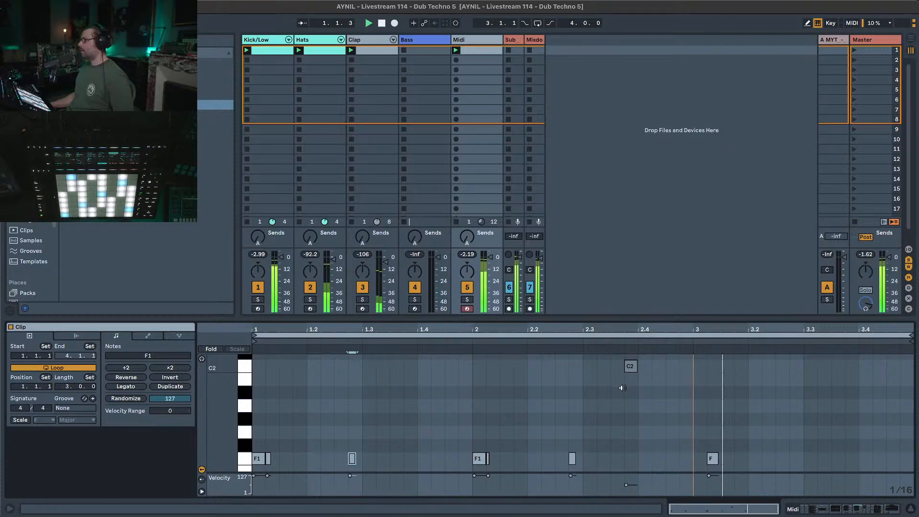
Move the C2 note in the second bar one more sixteenth earlier.
{"action": "left_click", "coordinate": [630, 366]}
{"action": "key", "text": "Left"}
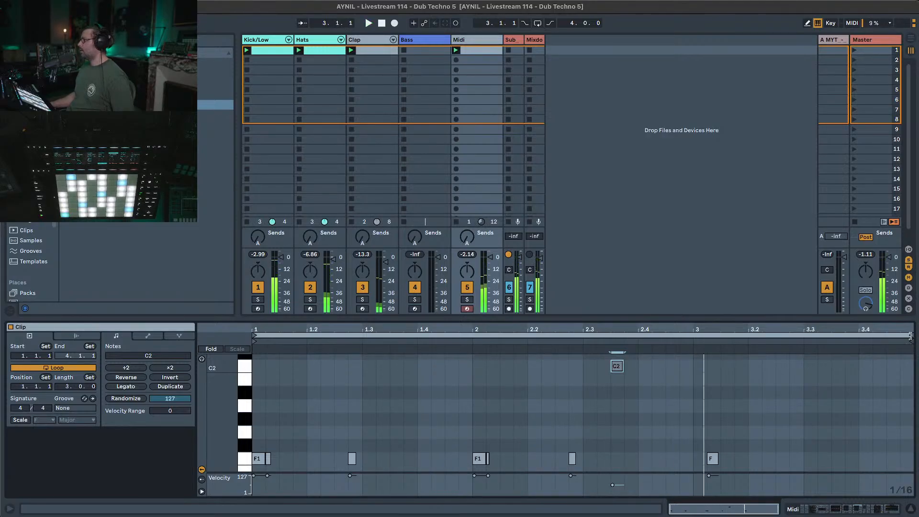
Shorten the chord clip's loop to two bars and solo the Midi track.
{"action": "left_click_drag", "start_coordinate": [912, 337], "coordinate": [694, 336]}
{"action": "left_click", "coordinate": [464, 300]}
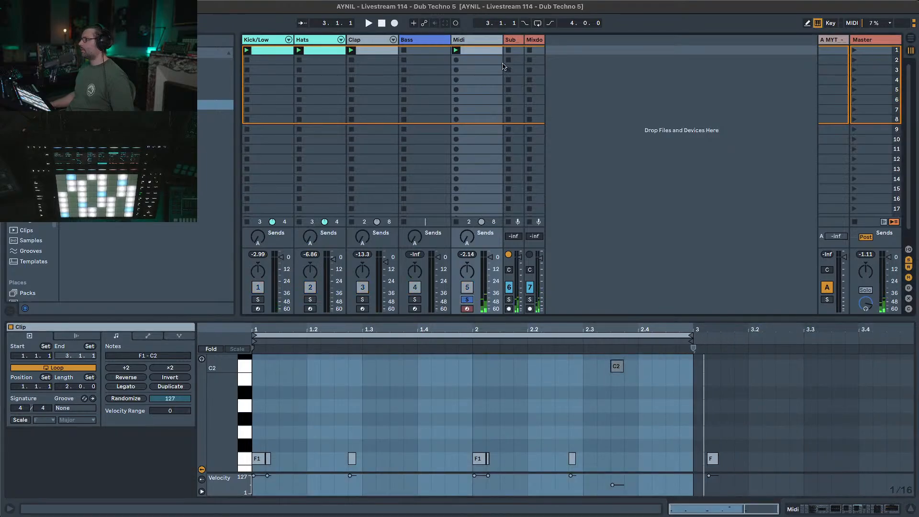
Play the clip and delete the EQ Eight from the Midi track's device chain.
{"action": "double_click", "coordinate": [478, 40]}
{"action": "key", "text": "space"}
{"action": "scroll", "coordinate": [326, 422], "scroll_direction": "right", "scroll_amount": 10}
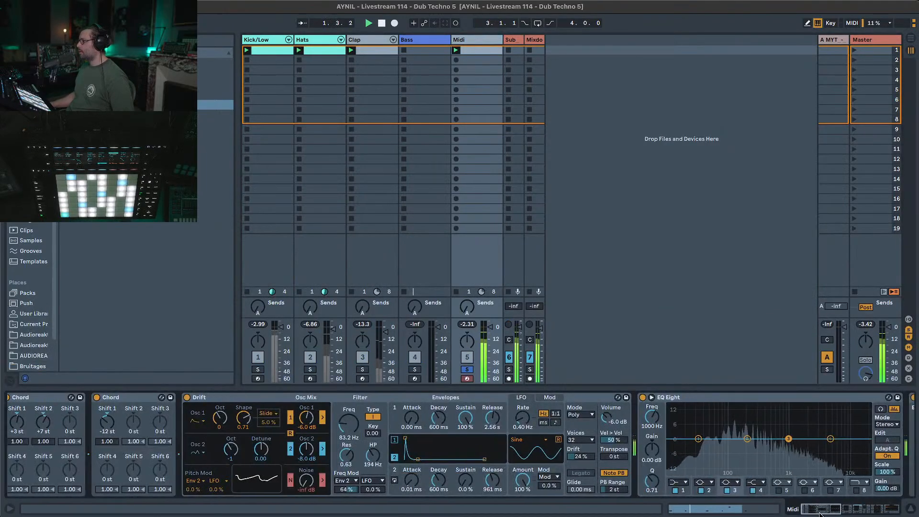
{"action": "left_click", "coordinate": [315, 399]}
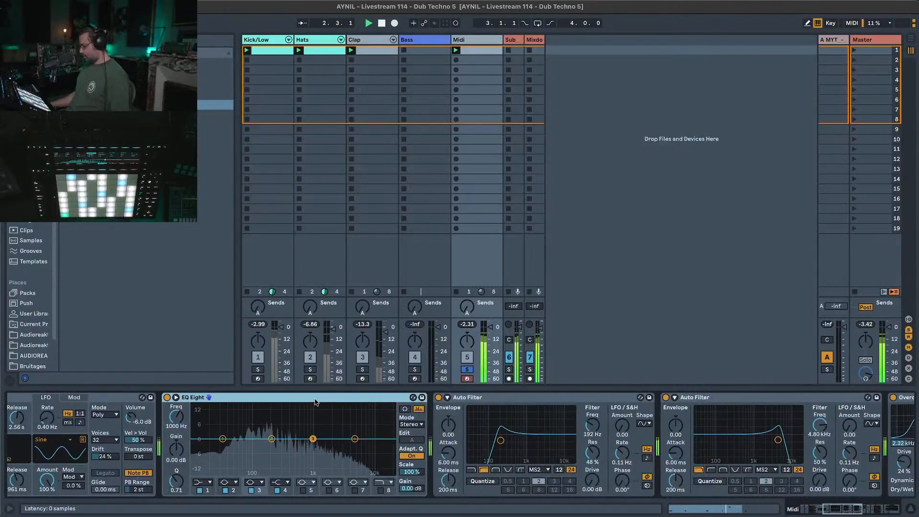
{"action": "key", "text": "Delete"}
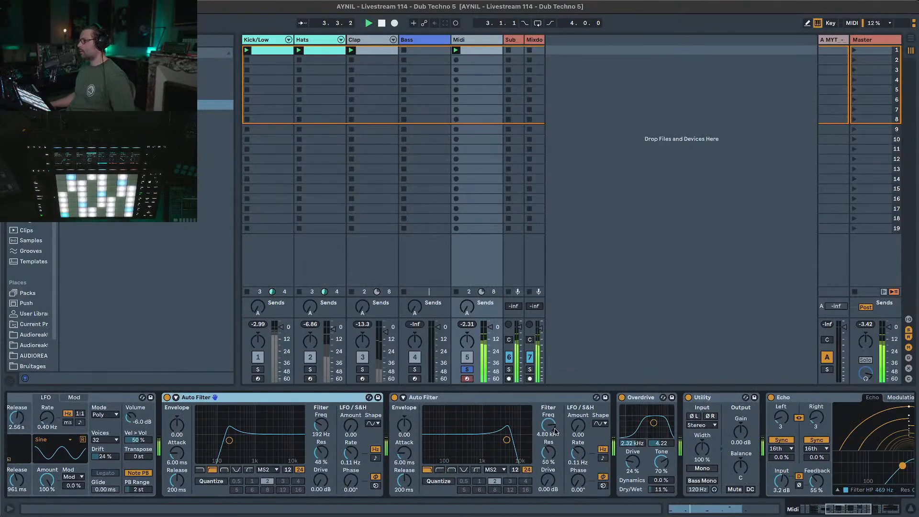
Lower the second Auto Filter's frequency to 472 Hz and turn off the Overdrive.
{"action": "left_click_drag", "start_coordinate": [549, 425], "coordinate": [549, 471]}
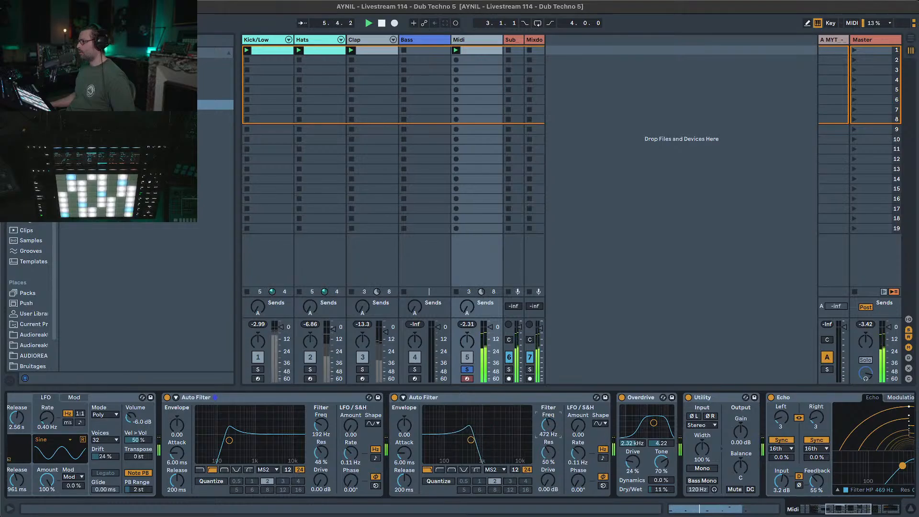
{"action": "left_click", "coordinate": [622, 398]}
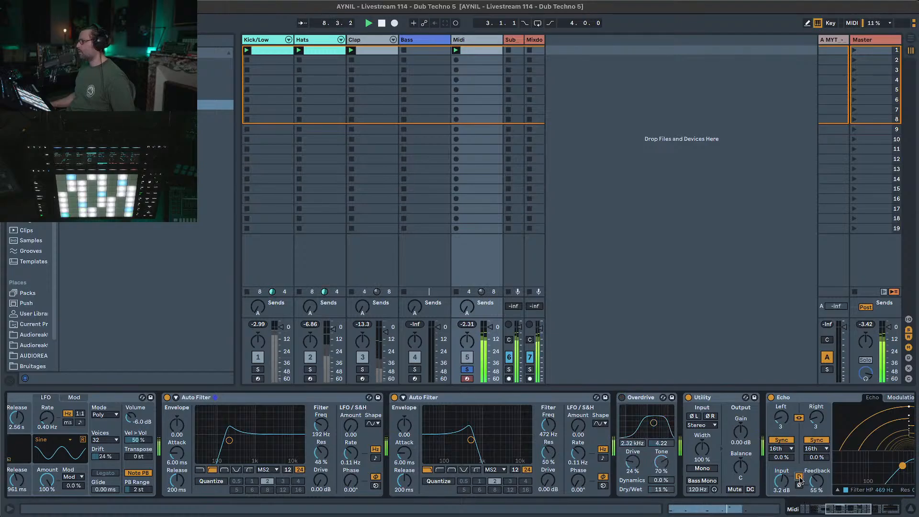
{"action": "left_click", "coordinate": [857, 511]}
{"action": "mouse_move", "coordinate": [857, 511]}
{"action": "left_mouse_down"}
{"action": "mouse_move", "coordinate": [897, 511]}
{"action": "mouse_move", "coordinate": [821, 506]}
{"action": "mouse_move", "coordinate": [859, 508]}
{"action": "left_mouse_up"}
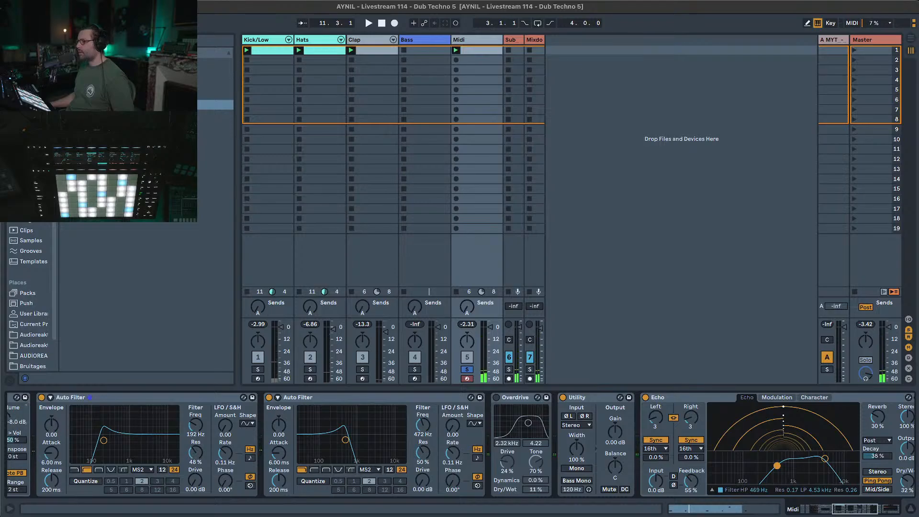
Lower the Drift synth's volume to -14 dB while auditioning the chord clip.
{"action": "key", "text": "space"}
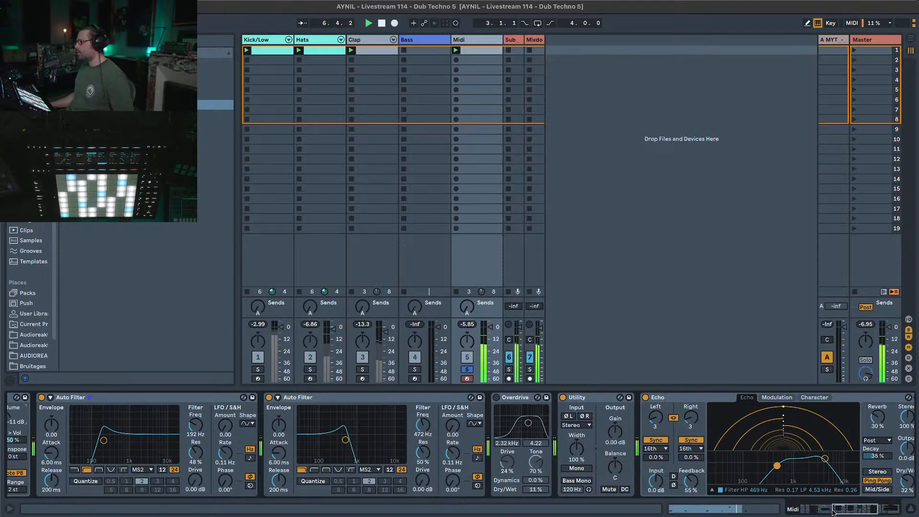
{"action": "left_click_drag", "start_coordinate": [840, 510], "coordinate": [821, 513]}
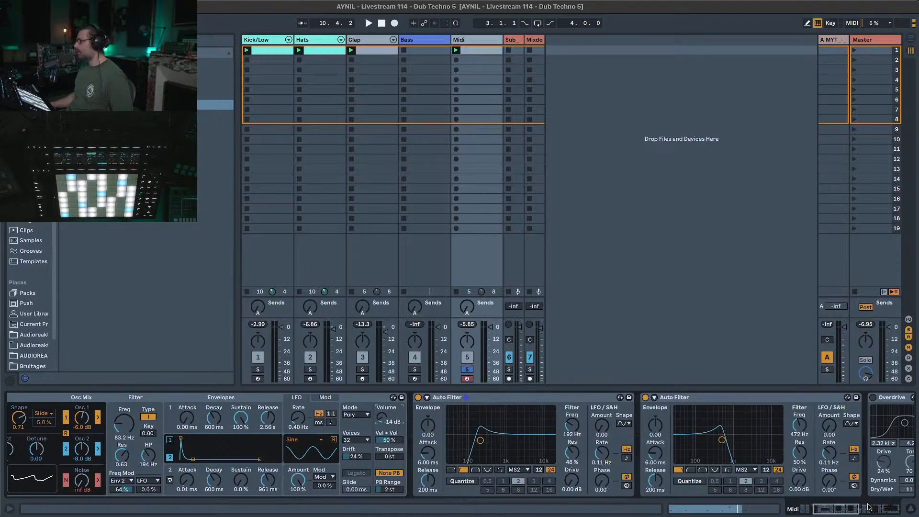
{"action": "key", "text": "space"}
Enable the Echo's D option with input at 5.1 dB, and raise the second Auto Filter's frequency to 2.92 kHz.
{"action": "left_click_drag", "start_coordinate": [841, 508], "coordinate": [861, 508]}
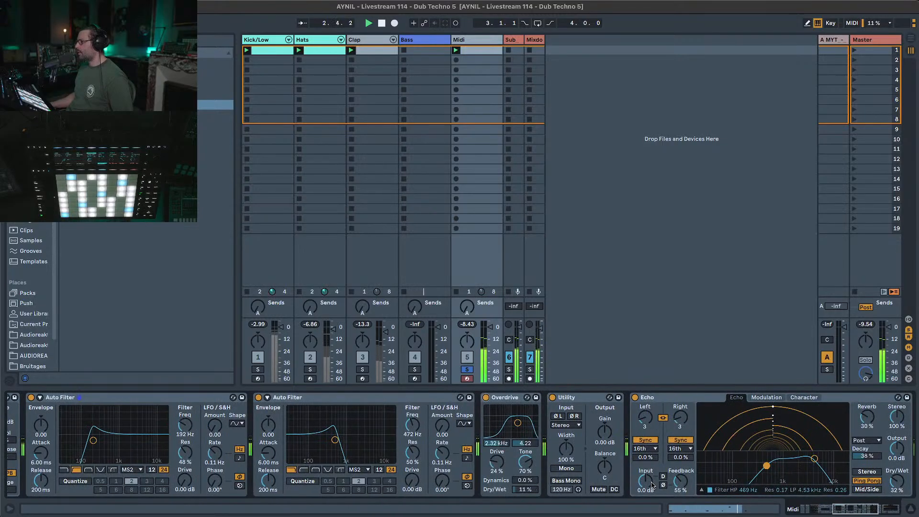
{"action": "left_click", "coordinate": [664, 477]}
{"action": "mouse_move", "coordinate": [649, 485]}
{"action": "left_mouse_down"}
{"action": "mouse_move", "coordinate": [649, 474]}
{"action": "mouse_move", "coordinate": [651, 481]}
{"action": "left_mouse_up"}
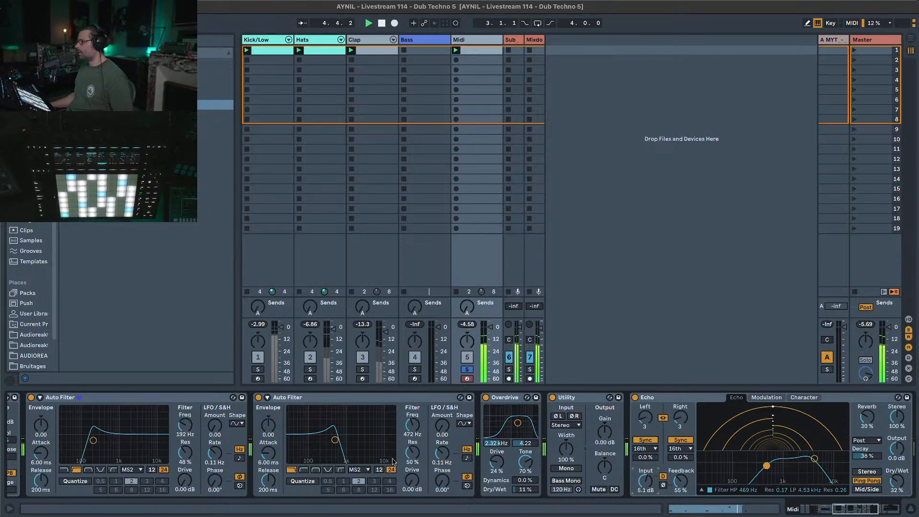
{"action": "left_click_drag", "start_coordinate": [413, 425], "coordinate": [412, 382]}
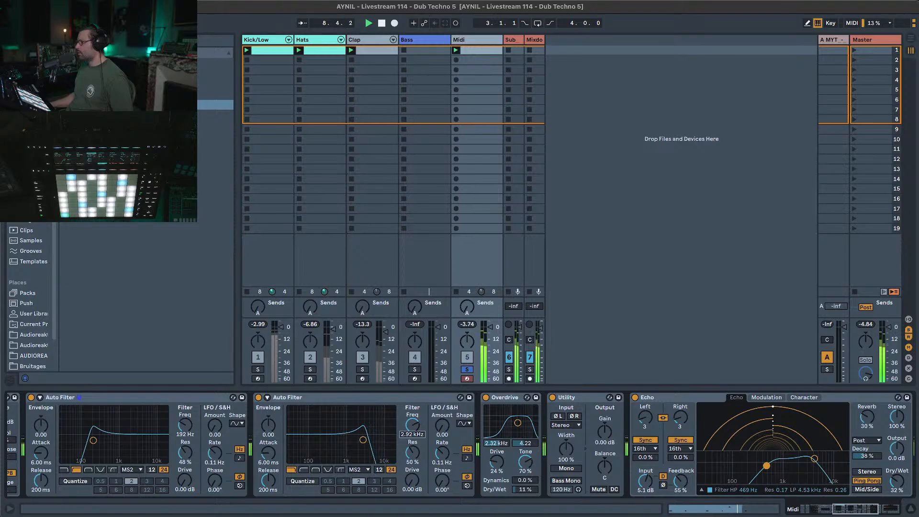
{"action": "scroll", "coordinate": [360, 461], "scroll_direction": "up", "scroll_amount": 10}
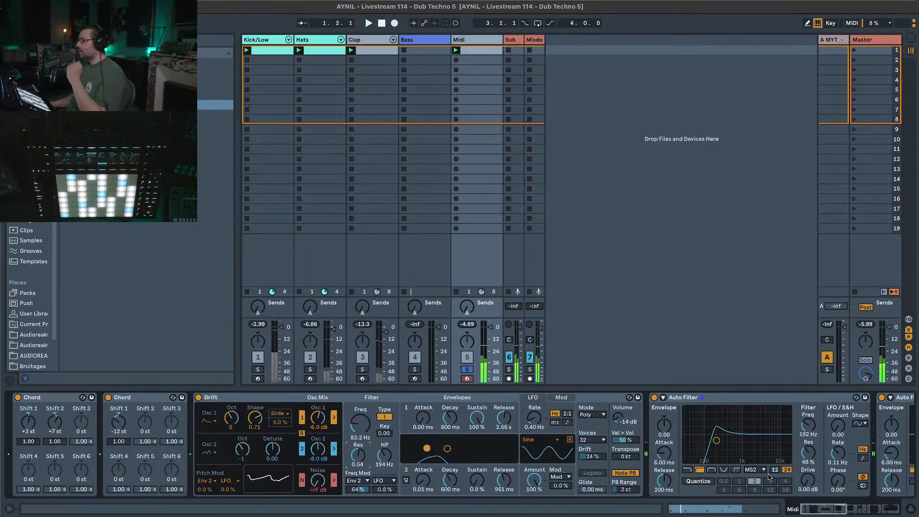
Insert a Vinyl Distortion between Overdrive and Utility on the Midi track, and turn off the Overdrive.
{"action": "left_click_drag", "start_coordinate": [833, 509], "coordinate": [866, 509]}
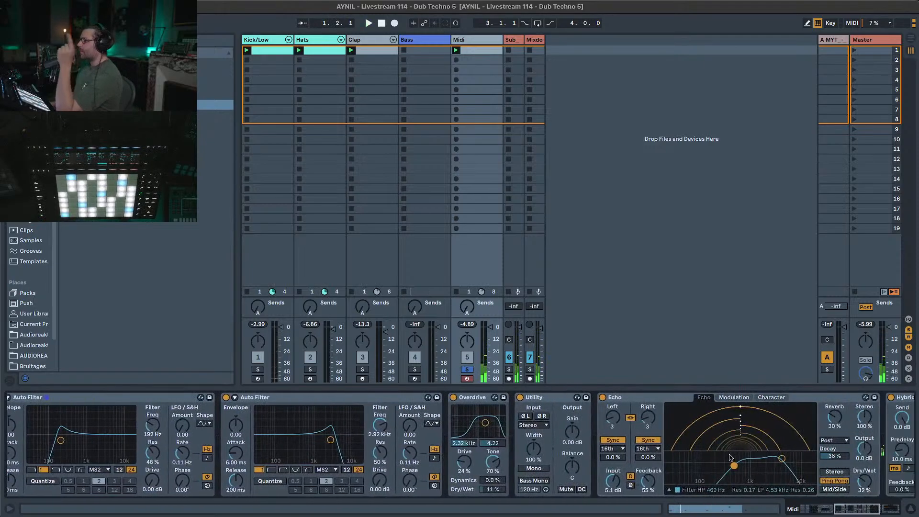
{"action": "left_click", "coordinate": [64, 73]}
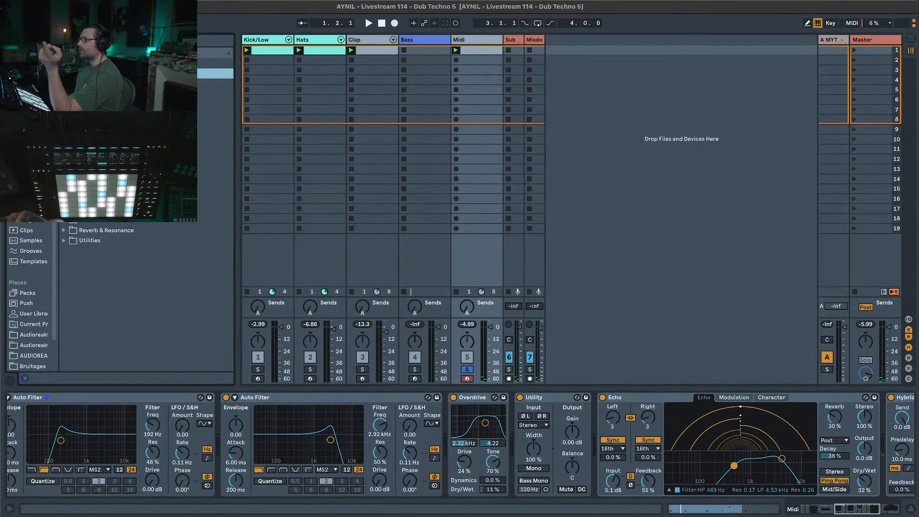
{"action": "left_click", "coordinate": [96, 178]}
{"action": "left_click_drag", "start_coordinate": [95, 177], "coordinate": [534, 448]}
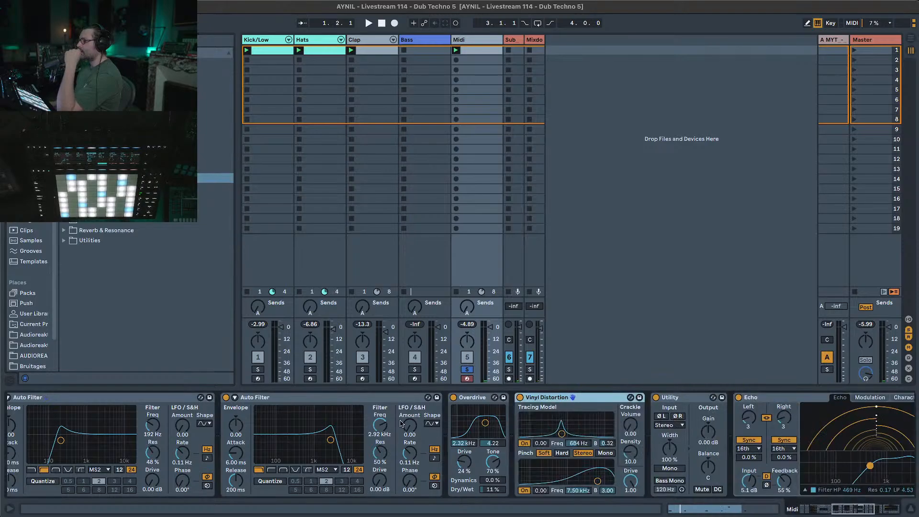
{"action": "left_click", "coordinate": [453, 398]}
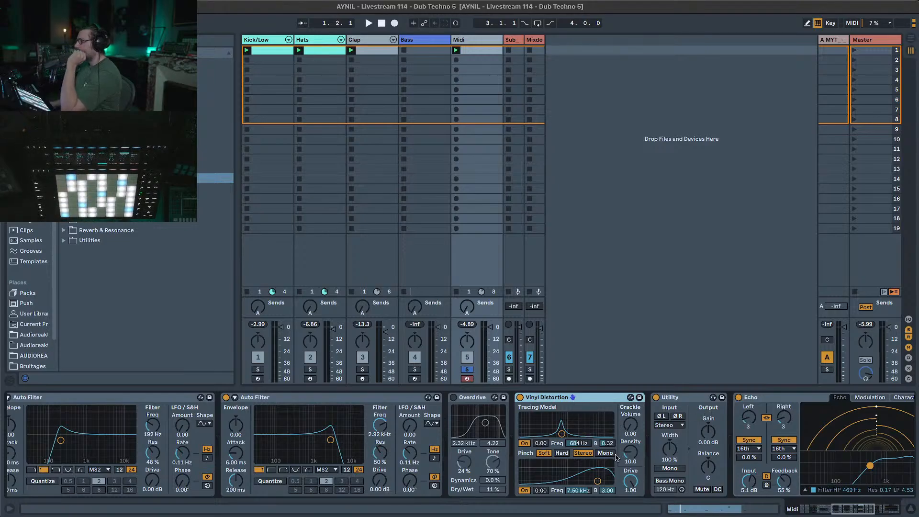
Set Vinyl Distortion's tracing model to 0.64 at 3.14 kHz with width 0.88, and the second Auto Filter's frequency to 2.98 kHz.
{"action": "key", "text": "space"}
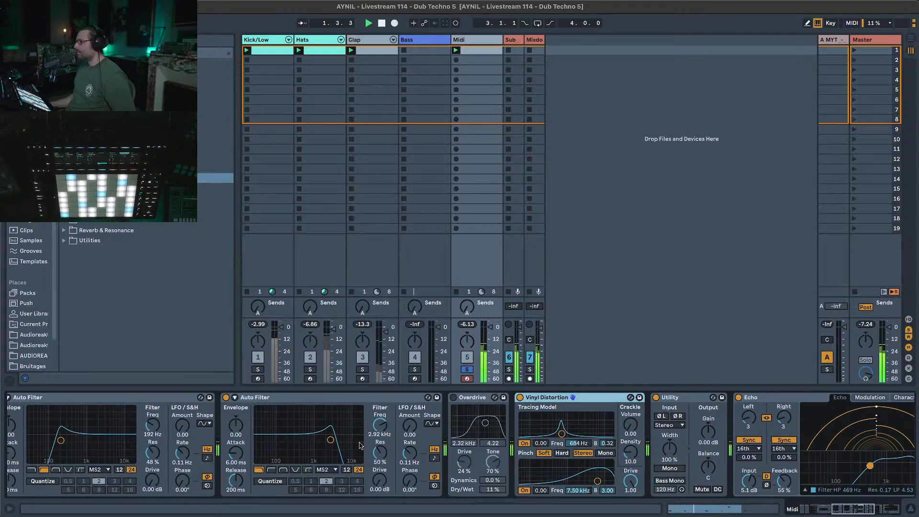
{"action": "left_click_drag", "start_coordinate": [380, 426], "coordinate": [380, 419]}
{"action": "left_click_drag", "start_coordinate": [583, 429], "coordinate": [582, 421]}
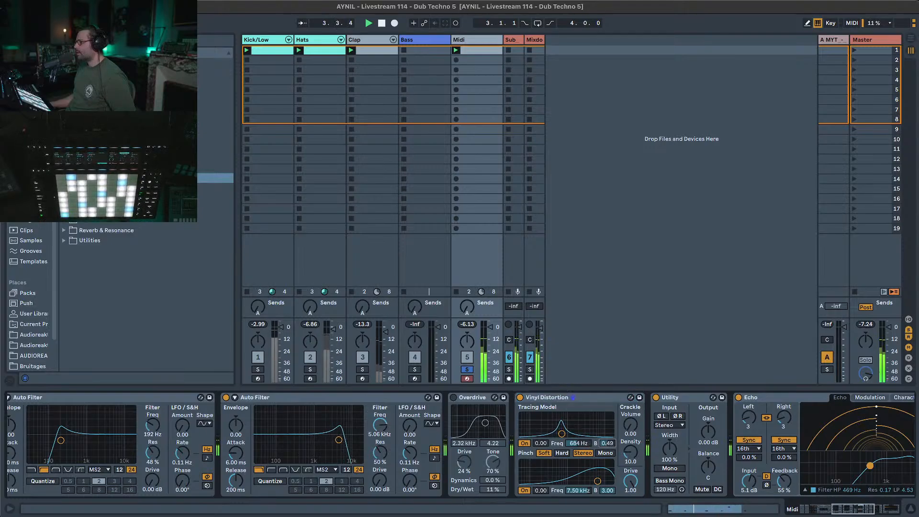
{"action": "mouse_move", "coordinate": [538, 449]}
{"action": "left_mouse_down"}
{"action": "mouse_move", "coordinate": [539, 428]}
{"action": "mouse_move", "coordinate": [578, 422]}
{"action": "mouse_move", "coordinate": [606, 431]}
{"action": "mouse_move", "coordinate": [606, 419]}
{"action": "mouse_move", "coordinate": [606, 460]}
{"action": "left_mouse_up"}
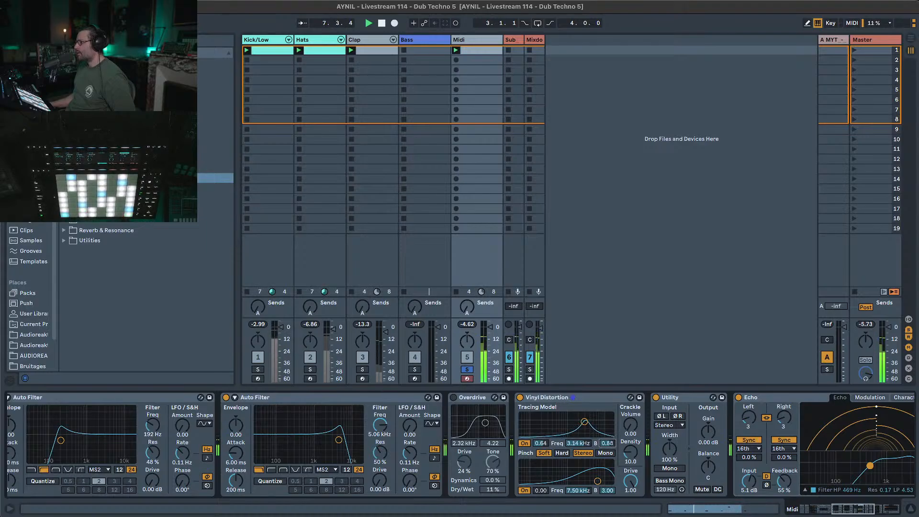
{"action": "mouse_move", "coordinate": [380, 424]}
{"action": "left_mouse_down"}
{"action": "mouse_move", "coordinate": [380, 448]}
{"action": "mouse_move", "coordinate": [380, 425]}
{"action": "left_mouse_up"}
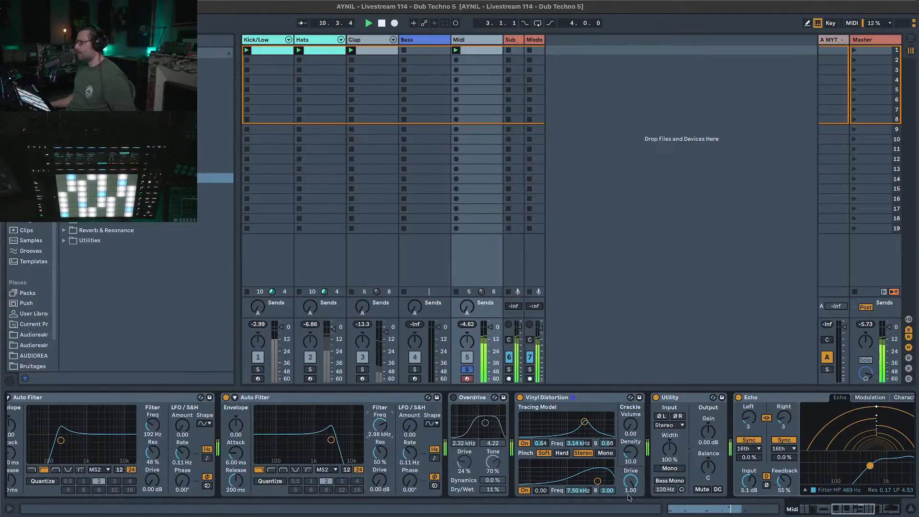
Set Vinyl Distortion's pinch to 0.46 at 4.97 kHz with width 0.91, and reduce its tracing model to 0.27 with width 0.68.
{"action": "left_click_drag", "start_coordinate": [541, 490], "coordinate": [541, 485]}
{"action": "left_click_drag", "start_coordinate": [607, 490], "coordinate": [578, 504]}
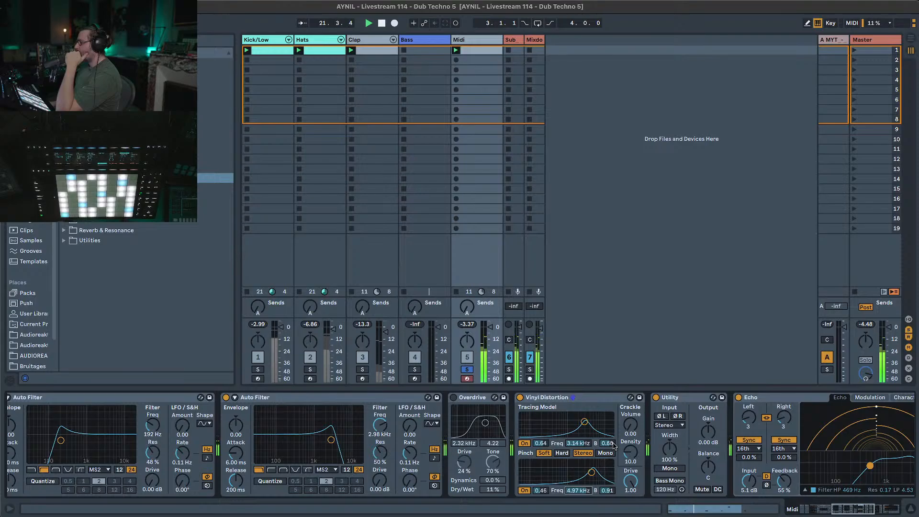
{"action": "left_click_drag", "start_coordinate": [611, 444], "coordinate": [611, 451]}
{"action": "left_click_drag", "start_coordinate": [542, 444], "coordinate": [542, 451]}
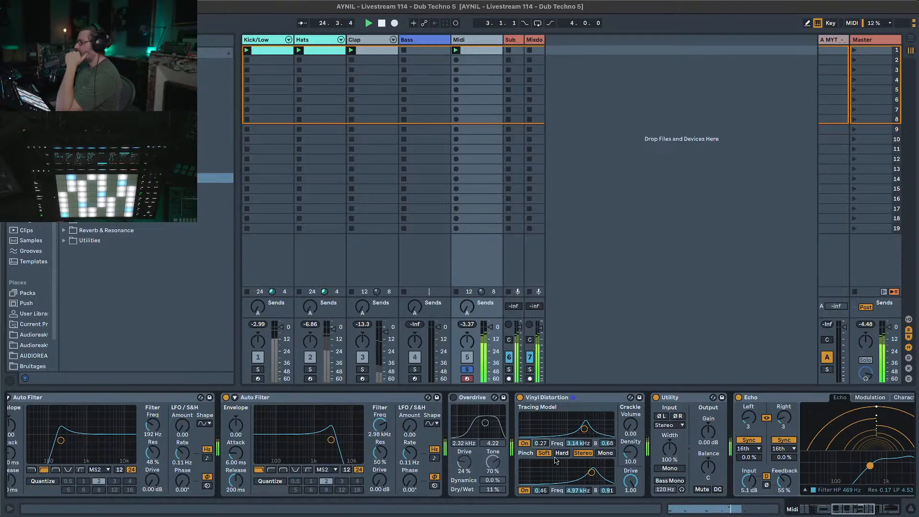
Reduce Vinyl Distortion's drive to 0.34 and open the second Auto Filter's frequency to 19.9 kHz.
{"action": "left_click_drag", "start_coordinate": [631, 481], "coordinate": [631, 498]}
{"action": "left_click_drag", "start_coordinate": [631, 480], "coordinate": [631, 458]}
{"action": "left_click_drag", "start_coordinate": [379, 425], "coordinate": [380, 454]}
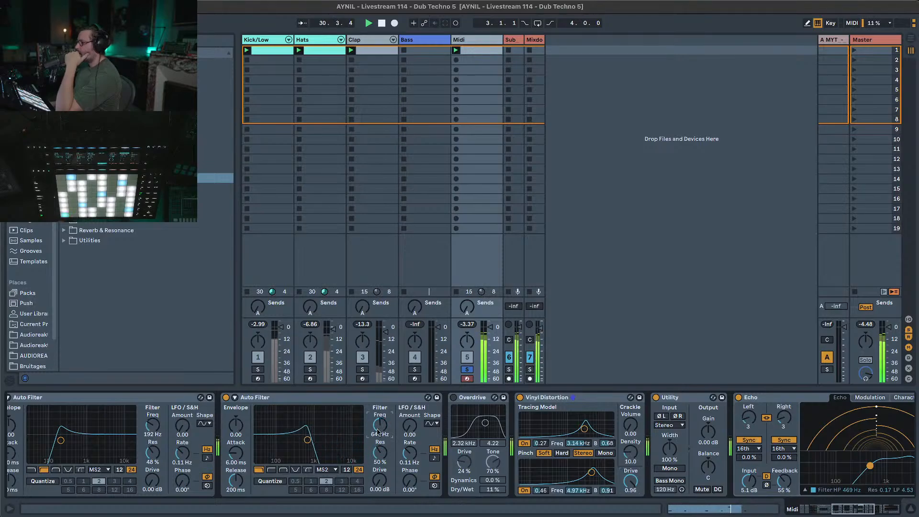
{"action": "left_click_drag", "start_coordinate": [631, 481], "coordinate": [631, 491]}
{"action": "left_click_drag", "start_coordinate": [380, 425], "coordinate": [380, 384]}
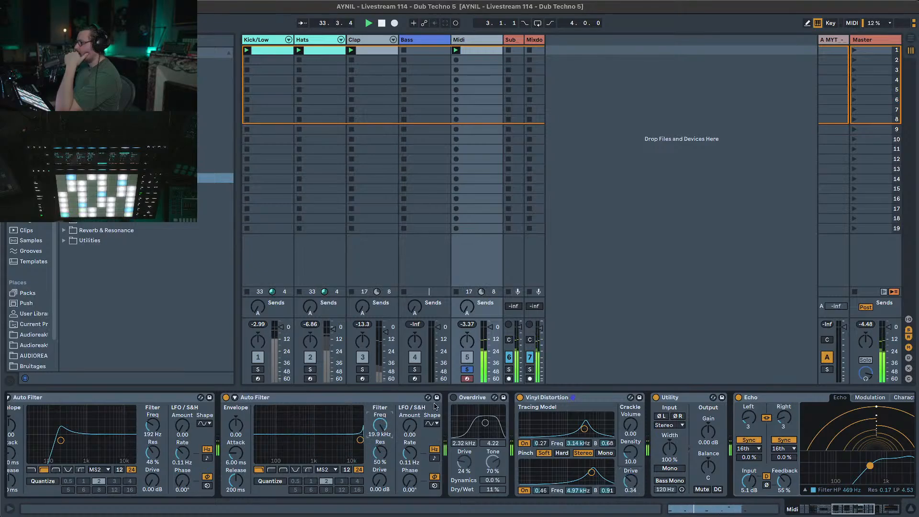
Switch off Vinyl Distortion and switch the Overdrive back on with dry/wet at 23% and bandwidth at 3.49.
{"action": "left_click", "coordinate": [520, 397]}
{"action": "left_click", "coordinate": [454, 398]}
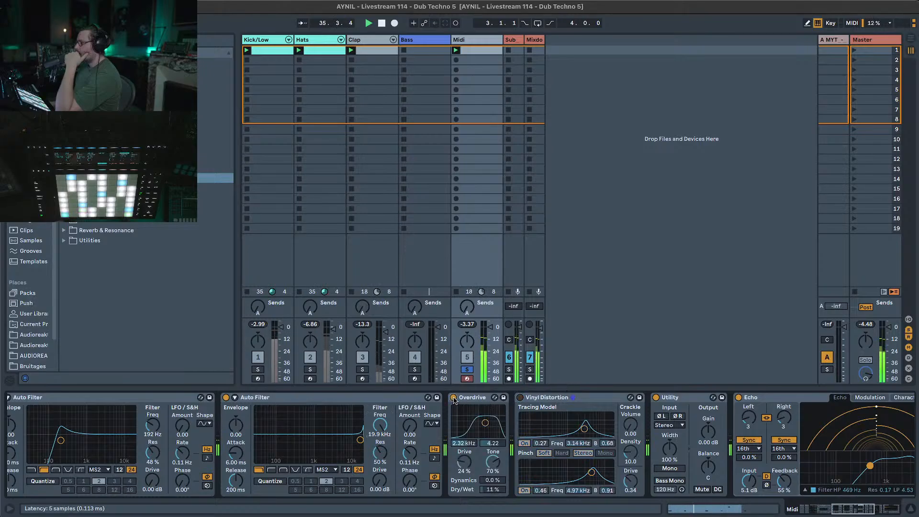
{"action": "left_click_drag", "start_coordinate": [493, 489], "coordinate": [493, 481]}
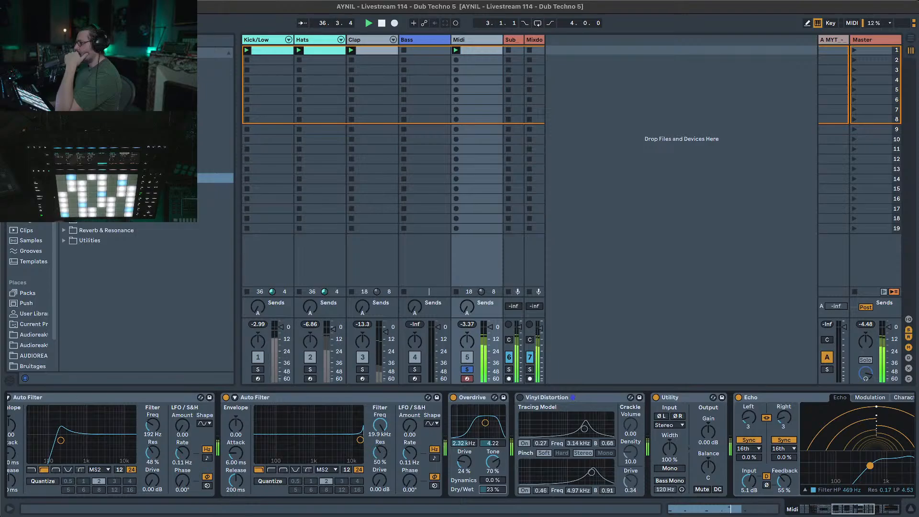
{"action": "left_click_drag", "start_coordinate": [494, 443], "coordinate": [464, 446]}
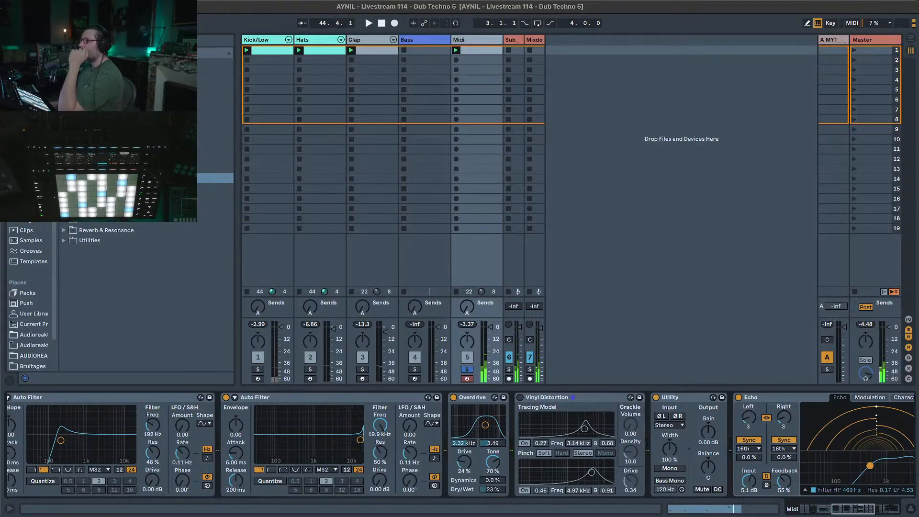
Insert an LFO device after the Overdrive and map it to the Overdrive's filter frequency.
{"action": "left_click", "coordinate": [215, 105]}
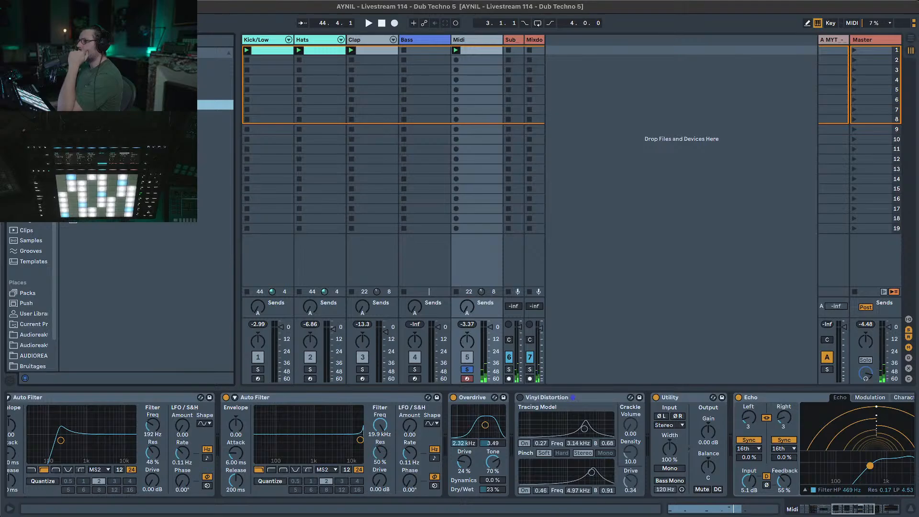
{"action": "left_click", "coordinate": [216, 168]}
{"action": "left_click_drag", "start_coordinate": [633, 447], "coordinate": [566, 428]}
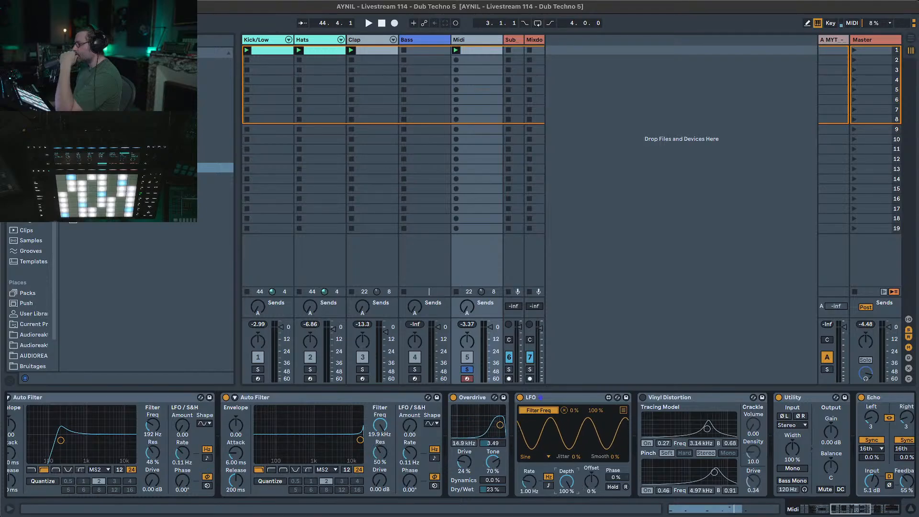
Set the LFO to a triangle wave with 0.28 Hz rate, 33.9% depth and -10% offset.
{"action": "mouse_move", "coordinate": [567, 482]}
{"action": "left_mouse_down"}
{"action": "mouse_move", "coordinate": [567, 506]}
{"action": "mouse_move", "coordinate": [570, 492]}
{"action": "left_mouse_up"}
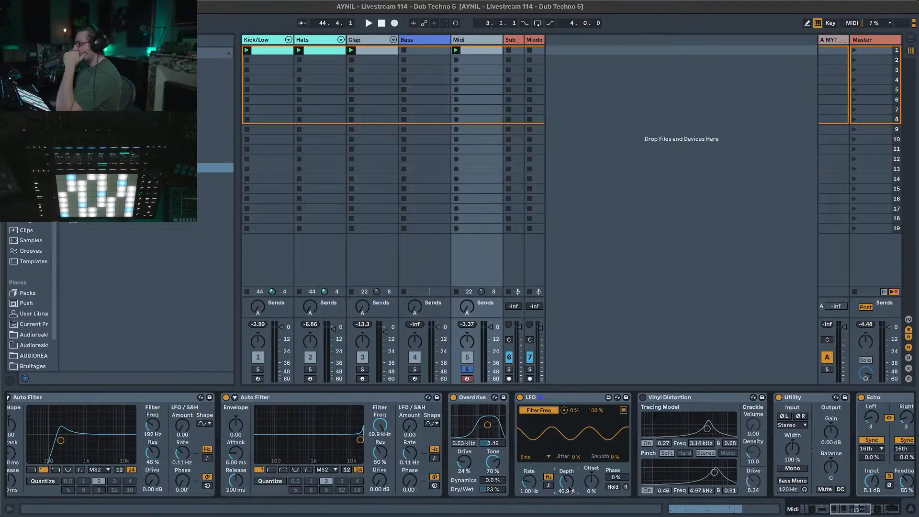
{"action": "left_click_drag", "start_coordinate": [592, 486], "coordinate": [592, 491]}
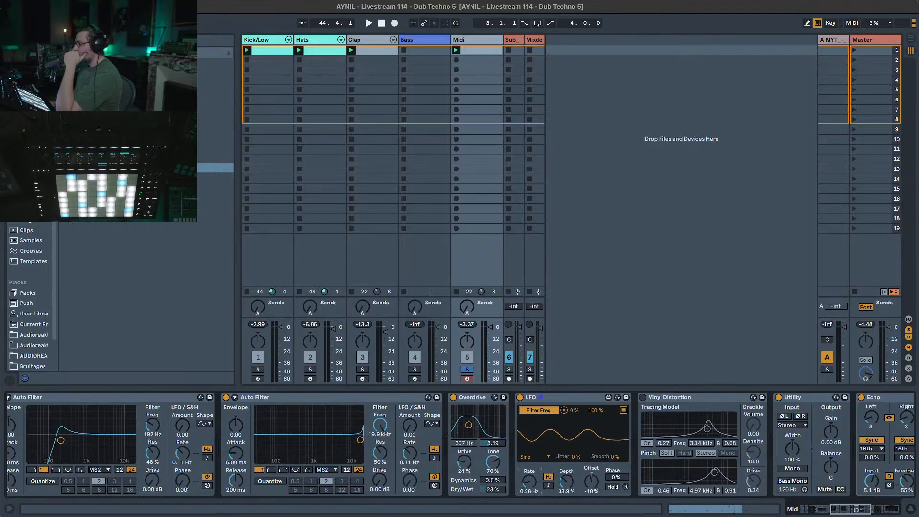
{"action": "left_click", "coordinate": [536, 457]}
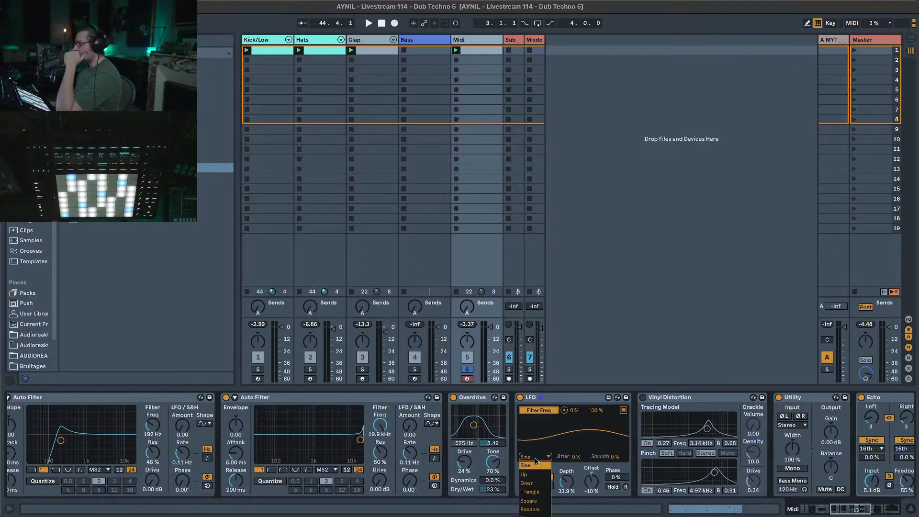
{"action": "left_click", "coordinate": [541, 491]}
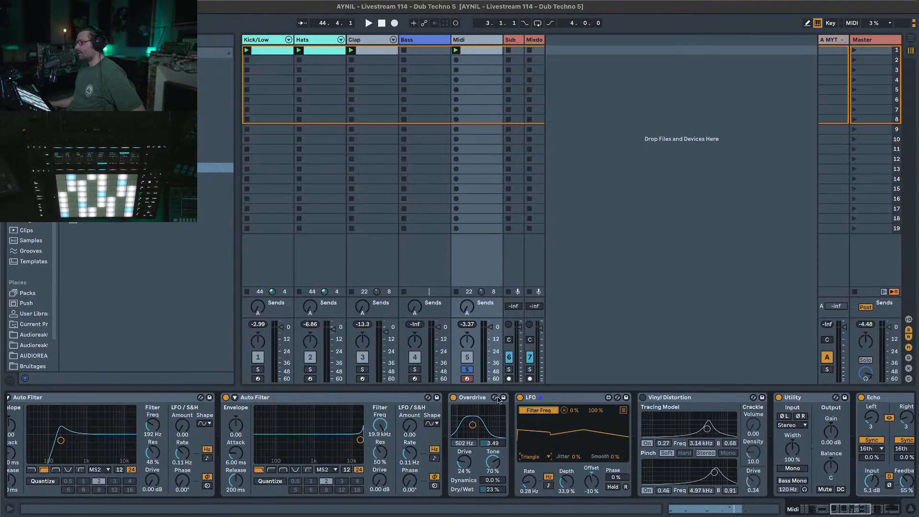
Play the clip and raise the Overdrive's dry/wet to 66%.
{"action": "key", "text": "space"}
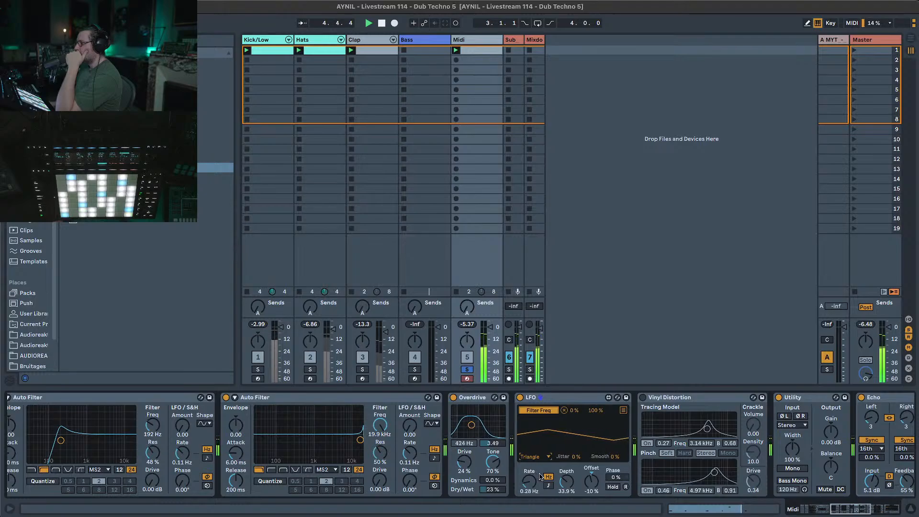
{"action": "left_click_drag", "start_coordinate": [493, 490], "coordinate": [493, 451]}
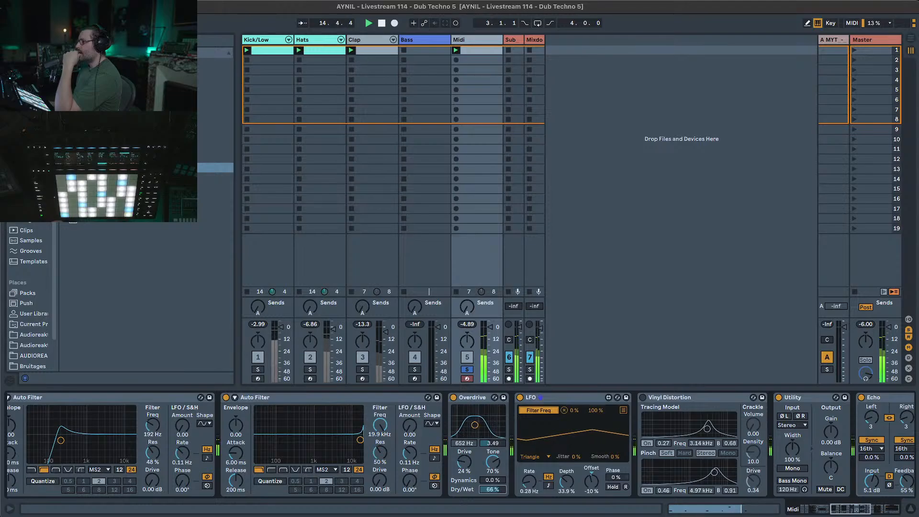
Switch Vinyl Distortion back on and compare the Midi track soloed and with the full mix.
{"action": "left_click", "coordinate": [643, 398]}
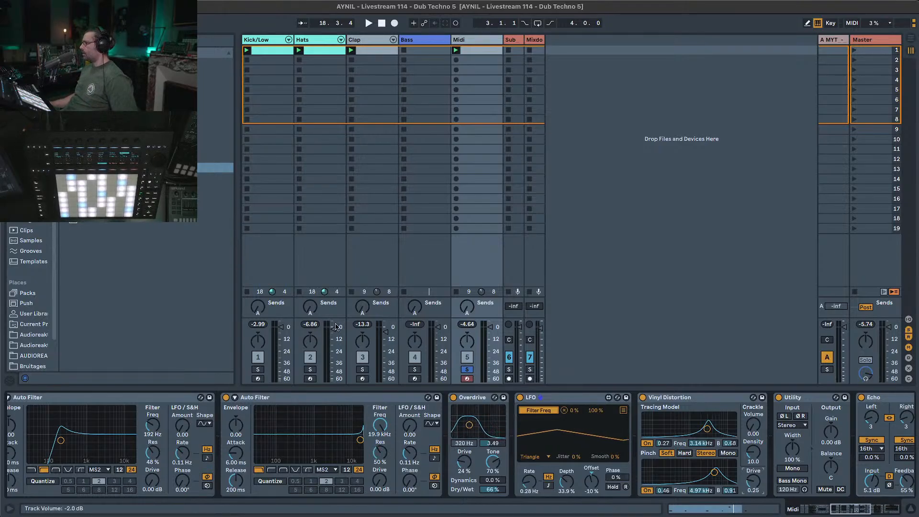
{"action": "key", "text": "space"}
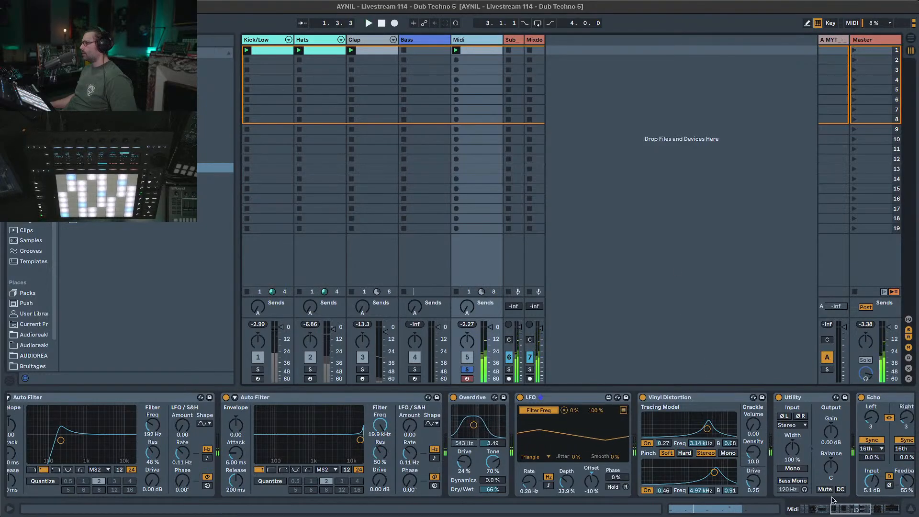
{"action": "left_click_drag", "start_coordinate": [850, 511], "coordinate": [857, 512]}
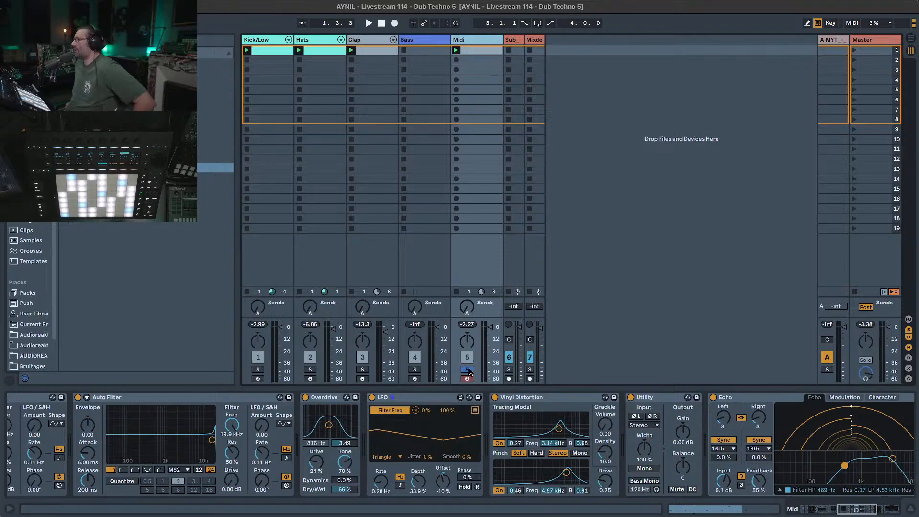
{"action": "left_click", "coordinate": [468, 370]}
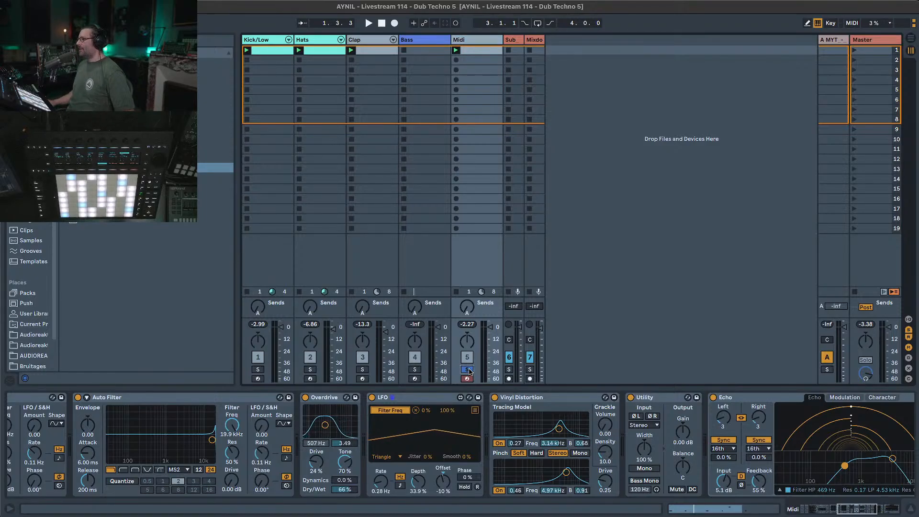
{"action": "key", "text": "space"}
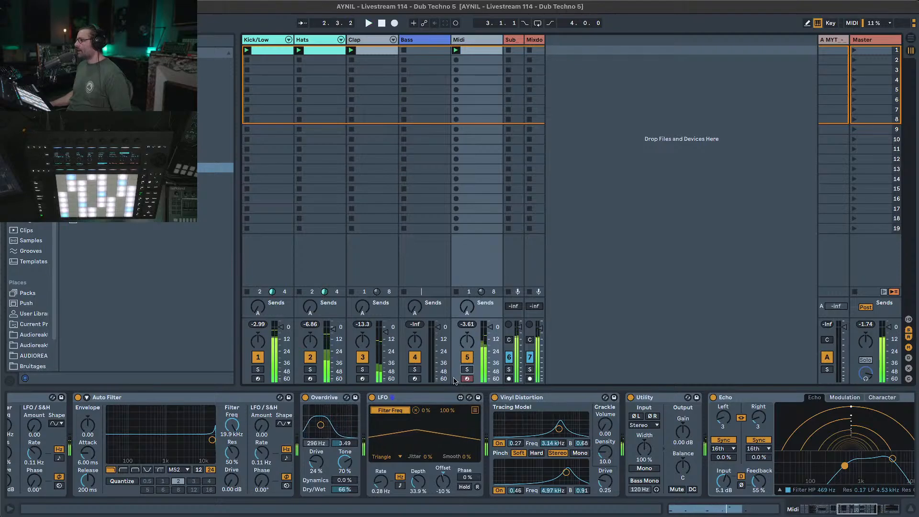
{"action": "left_click", "coordinate": [468, 369]}
Switch off the Vinyl Distortion, place a copy of it after the Hybrid Reverb, and switch the copy on.
{"action": "left_click", "coordinate": [526, 398]}
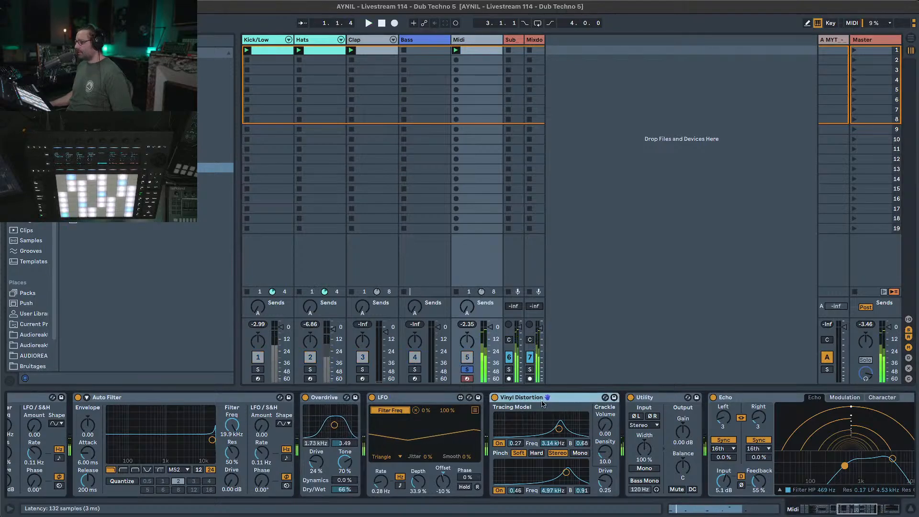
{"action": "left_click", "coordinate": [495, 398]}
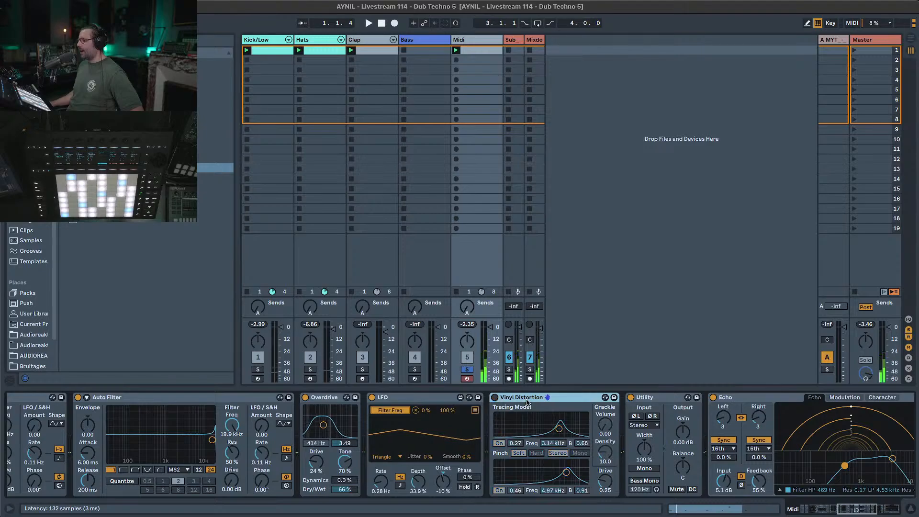
{"action": "left_click_drag", "start_coordinate": [530, 398], "coordinate": [896, 453]}
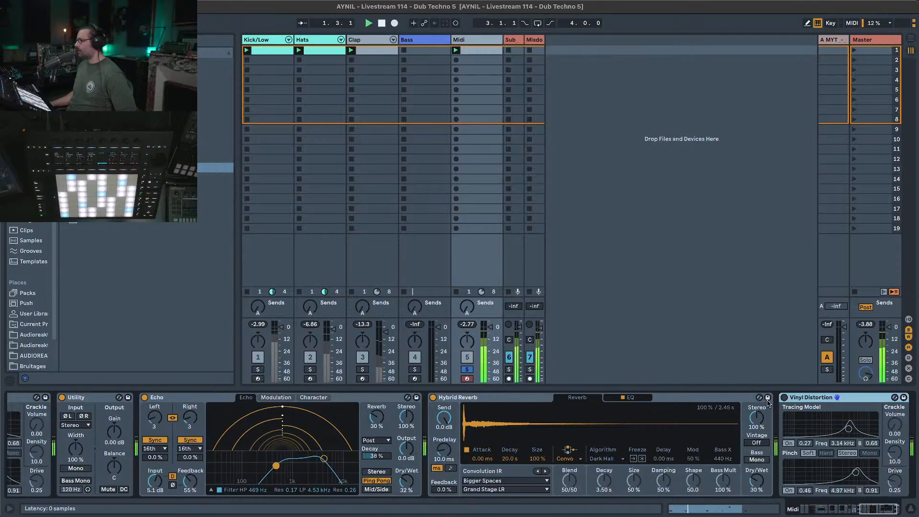
{"action": "left_click", "coordinate": [784, 398]}
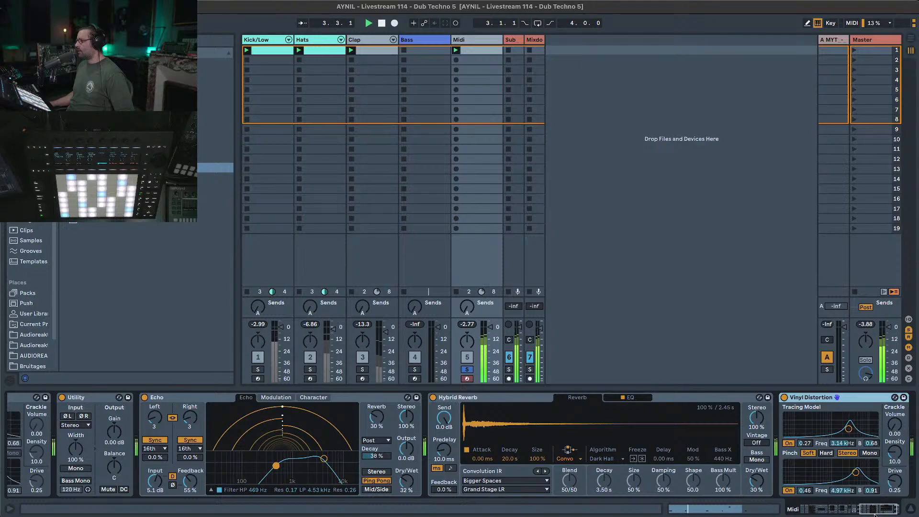
Set the copied Vinyl Distortion's crackle volume to 0.03, density to 50.0 and drive to 0.96 while playing the clip.
{"action": "left_click_drag", "start_coordinate": [890, 490], "coordinate": [890, 475]}
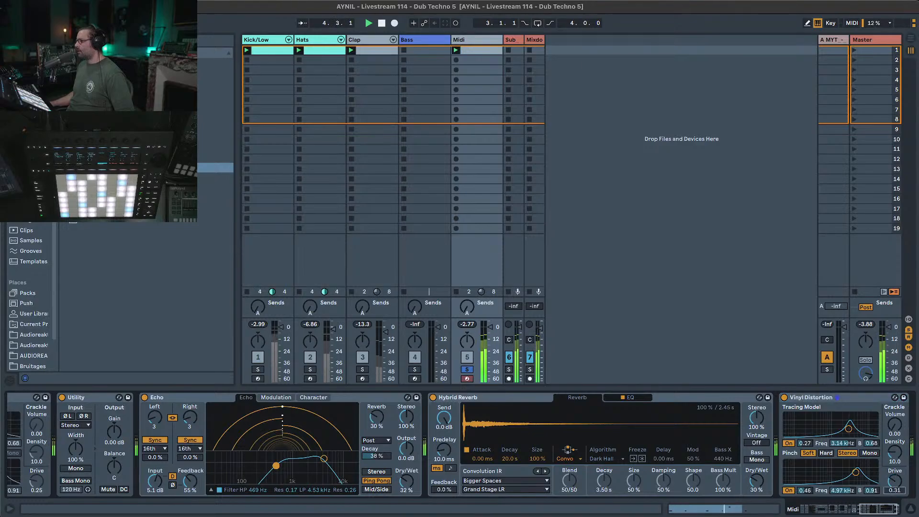
{"action": "left_click_drag", "start_coordinate": [894, 440], "coordinate": [894, 460]}
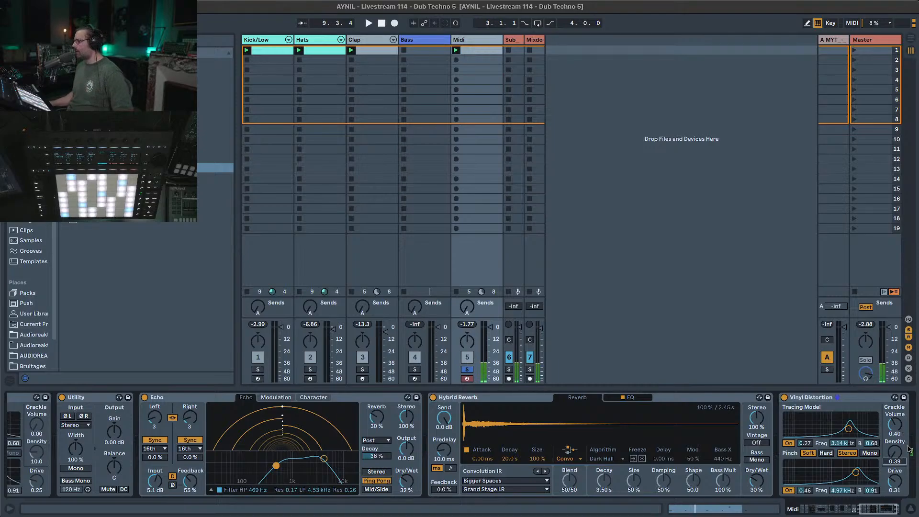
{"action": "left_click_drag", "start_coordinate": [894, 457], "coordinate": [894, 453]}
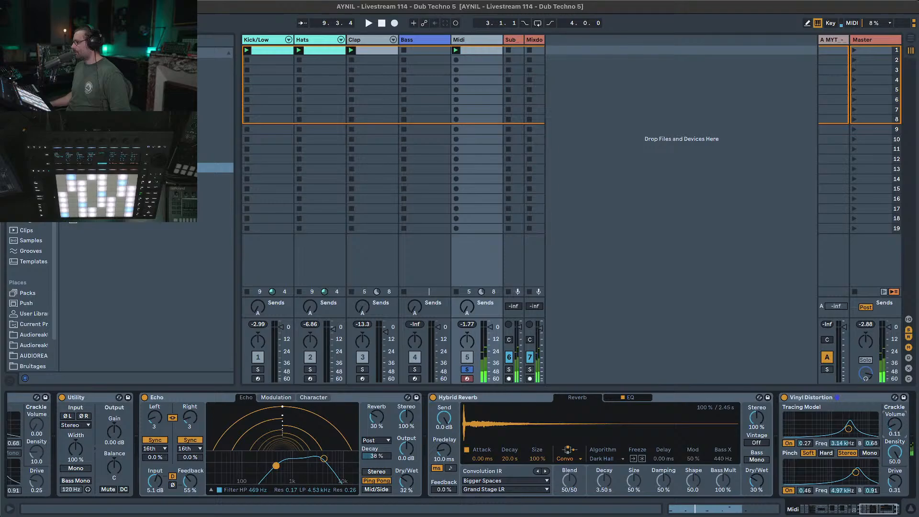
{"action": "left_click_drag", "start_coordinate": [895, 424], "coordinate": [895, 429]}
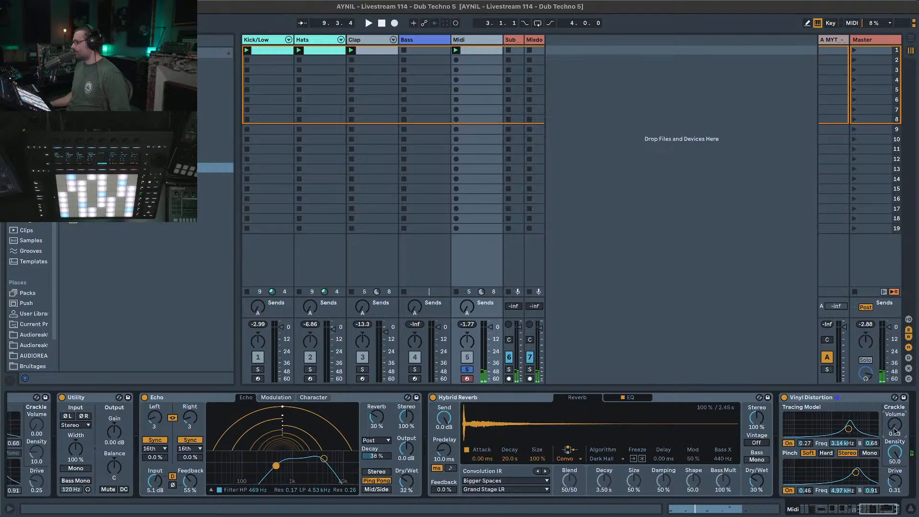
{"action": "key", "text": "space"}
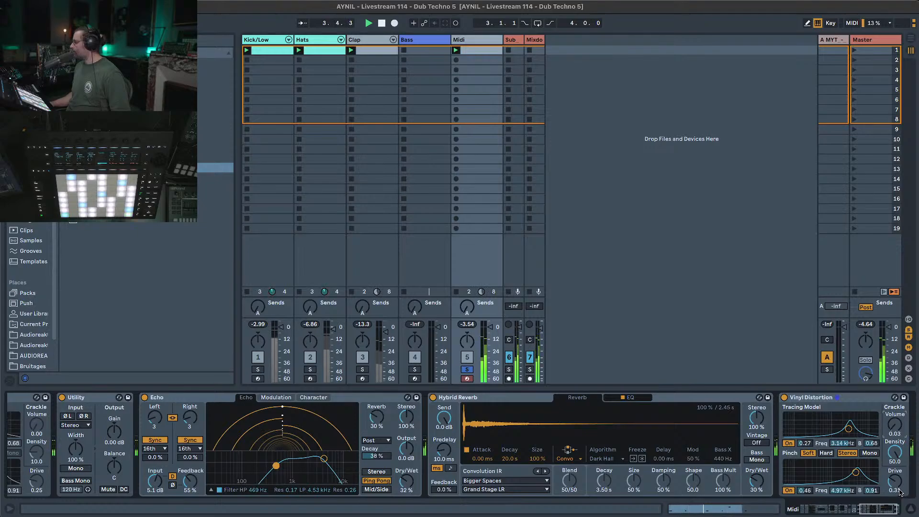
{"action": "left_click_drag", "start_coordinate": [900, 490], "coordinate": [900, 421]}
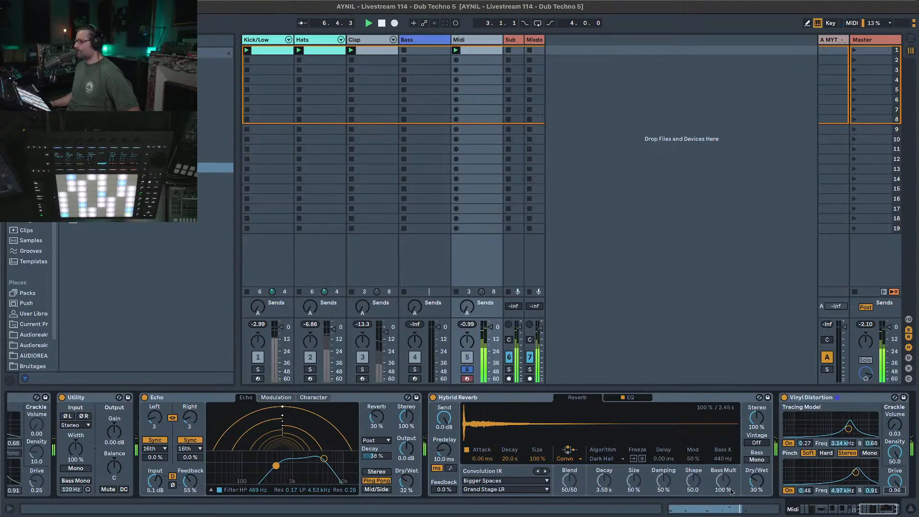
Duplicate the Echo behind the last Vinyl Distortion with stereo 0%, dry/wet 100%, feedback 0% and its filter off.
{"action": "left_click", "coordinate": [168, 397]}
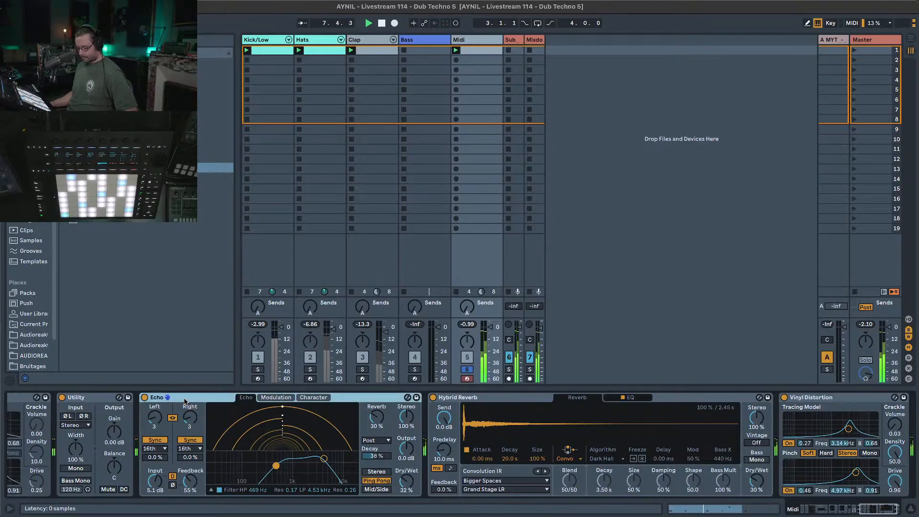
{"action": "left_click_drag", "start_coordinate": [912, 464], "coordinate": [894, 455]}
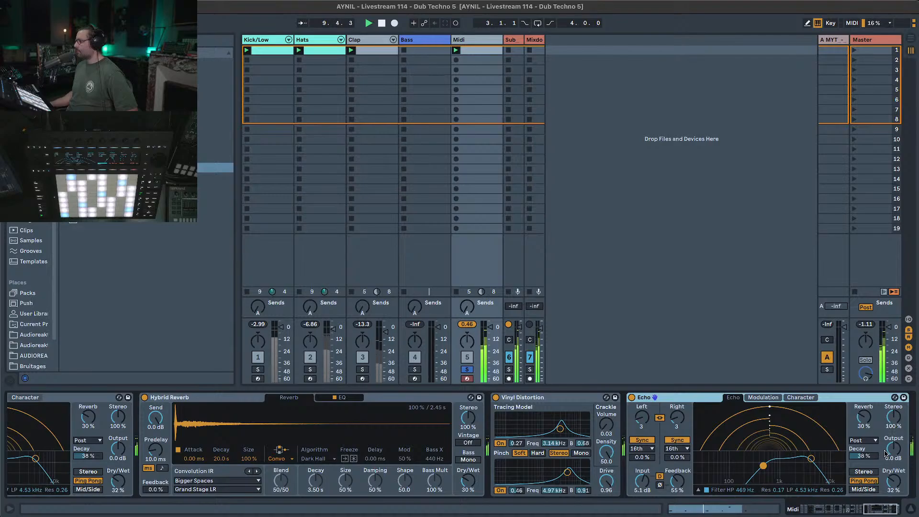
{"action": "left_click_drag", "start_coordinate": [895, 420], "coordinate": [895, 464]}
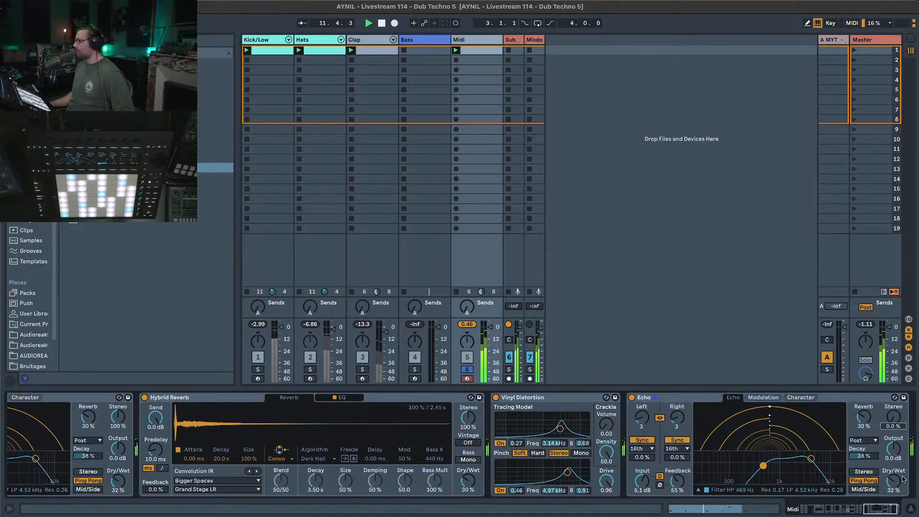
{"action": "left_click_drag", "start_coordinate": [894, 481], "coordinate": [894, 469]}
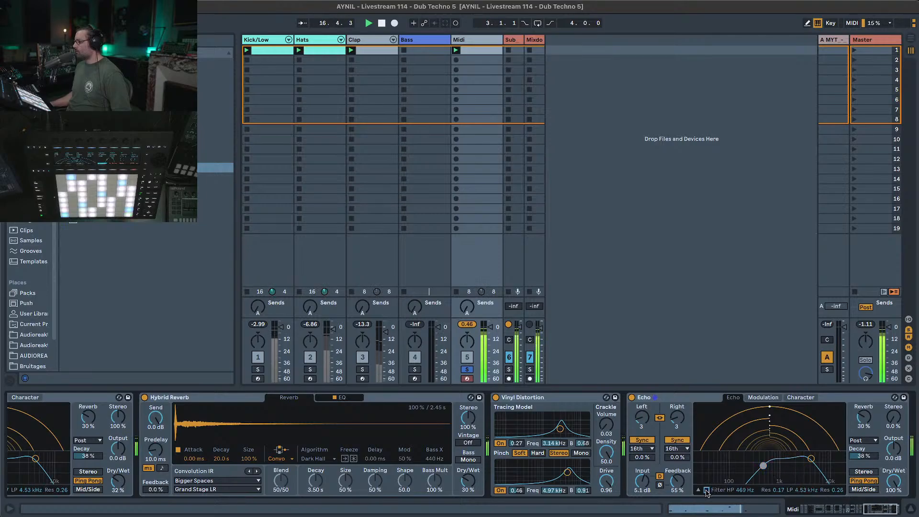
{"action": "left_click_drag", "start_coordinate": [679, 481], "coordinate": [680, 487]}
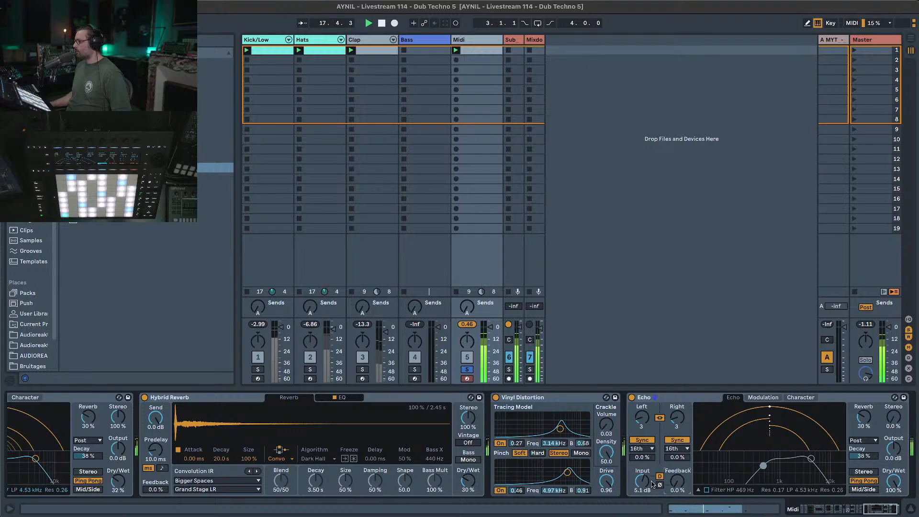
Unlink the new Echo's delay times and set the right channel to dotted 1/8 and the left to 6 sixteenths.
{"action": "left_click", "coordinate": [660, 418]}
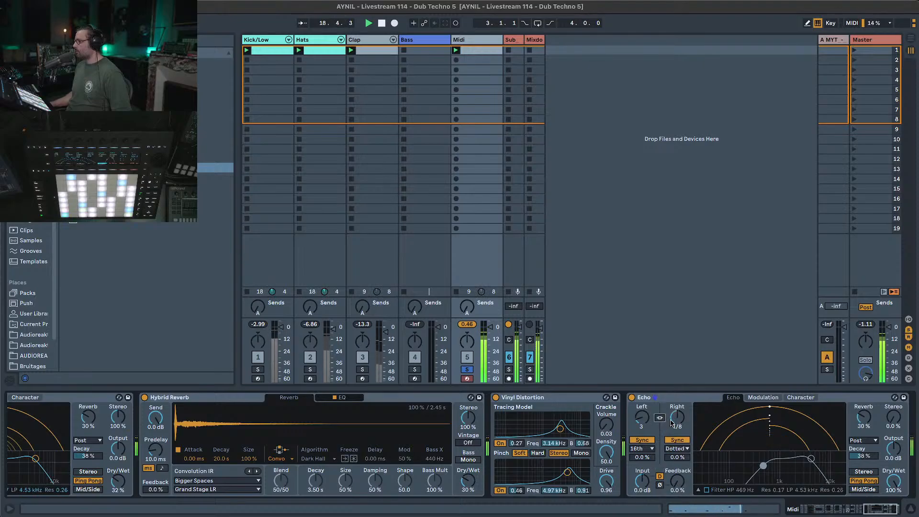
{"action": "left_click_drag", "start_coordinate": [677, 422], "coordinate": [677, 427]}
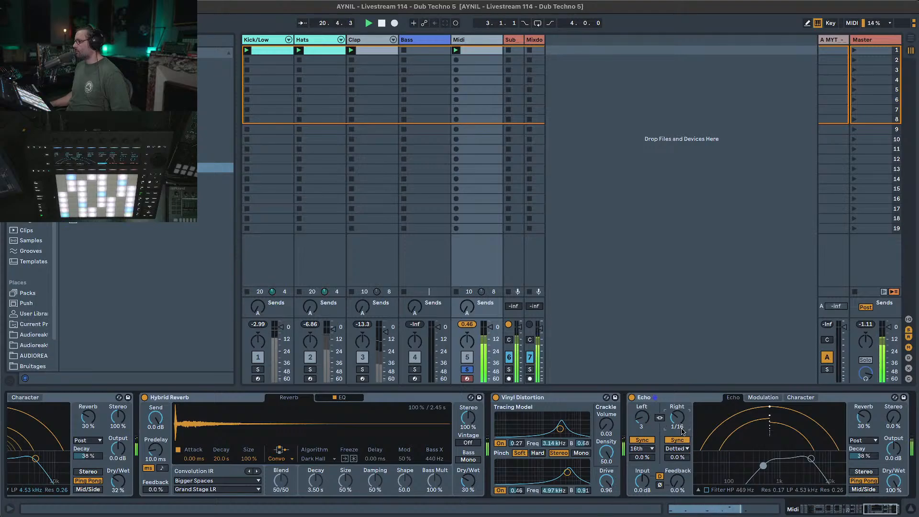
{"action": "mouse_move", "coordinate": [677, 417]}
{"action": "left_mouse_down"}
{"action": "mouse_move", "coordinate": [677, 426]}
{"action": "mouse_move", "coordinate": [677, 412]}
{"action": "left_mouse_up"}
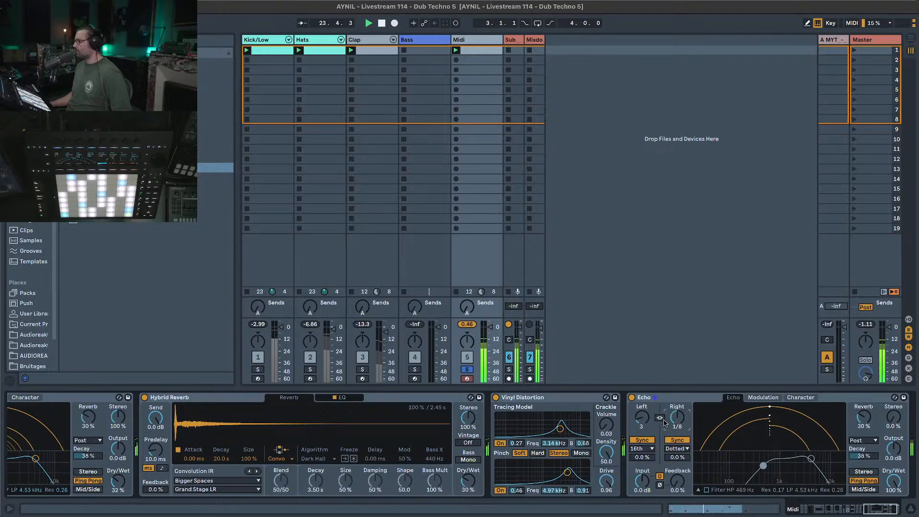
{"action": "left_click_drag", "start_coordinate": [644, 426], "coordinate": [645, 417]}
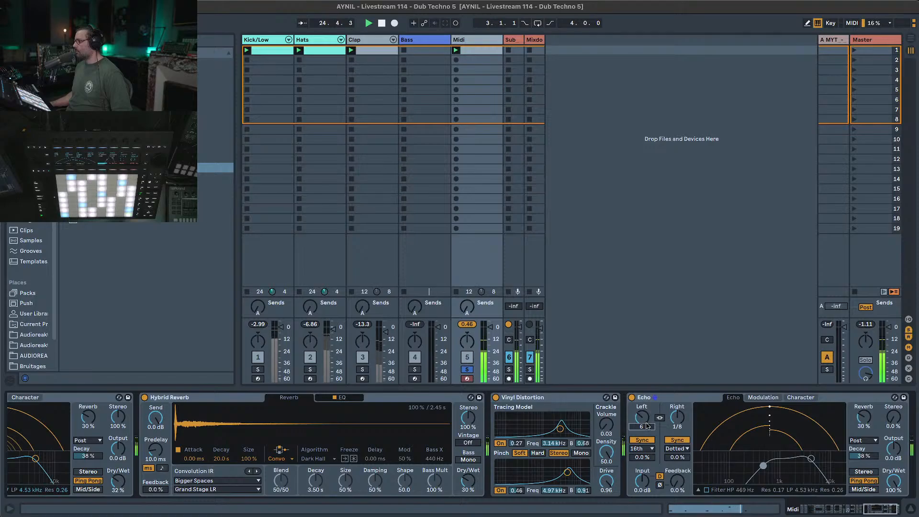
Switch the new Echo to Stereo mode with its reverb in the feedback path, 50% feedback and 8.8 dB input.
{"action": "left_click_drag", "start_coordinate": [677, 482], "coordinate": [678, 473]}
{"action": "left_click", "coordinate": [859, 471]}
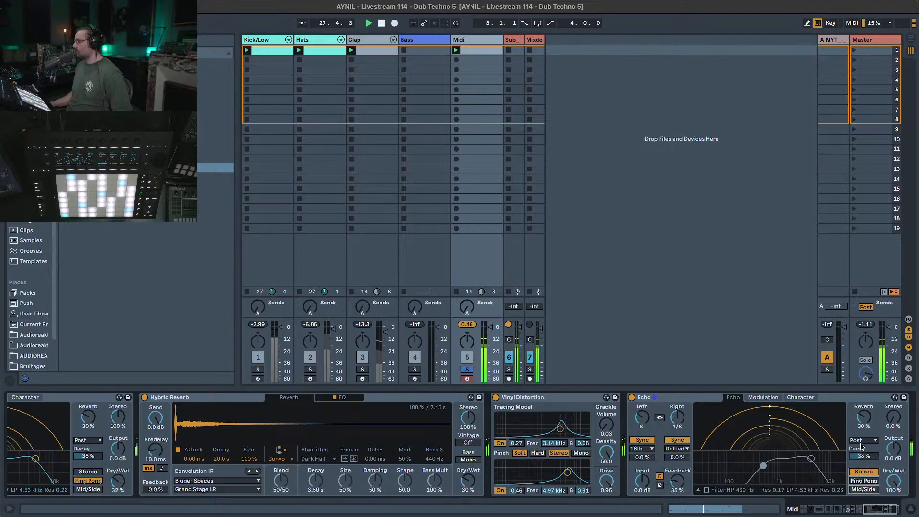
{"action": "left_click", "coordinate": [865, 440]}
{"action": "left_click", "coordinate": [864, 466]}
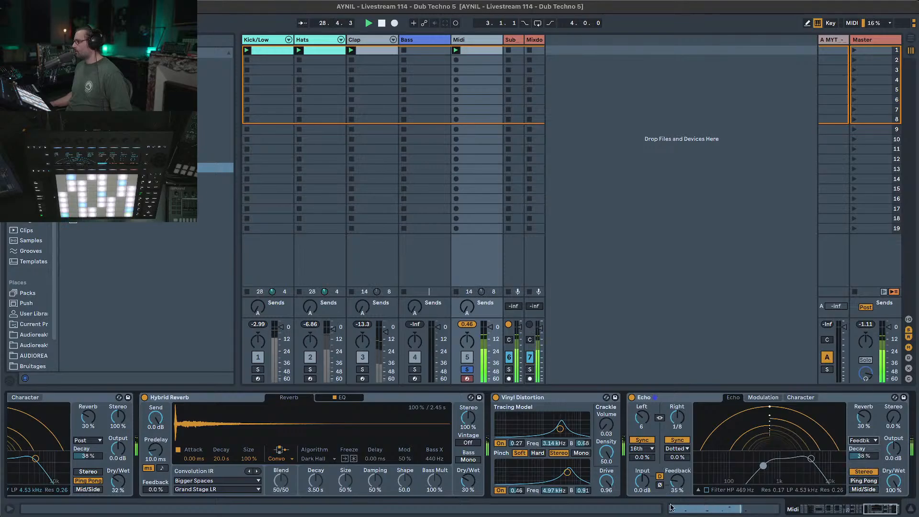
{"action": "left_click_drag", "start_coordinate": [677, 481], "coordinate": [678, 474]}
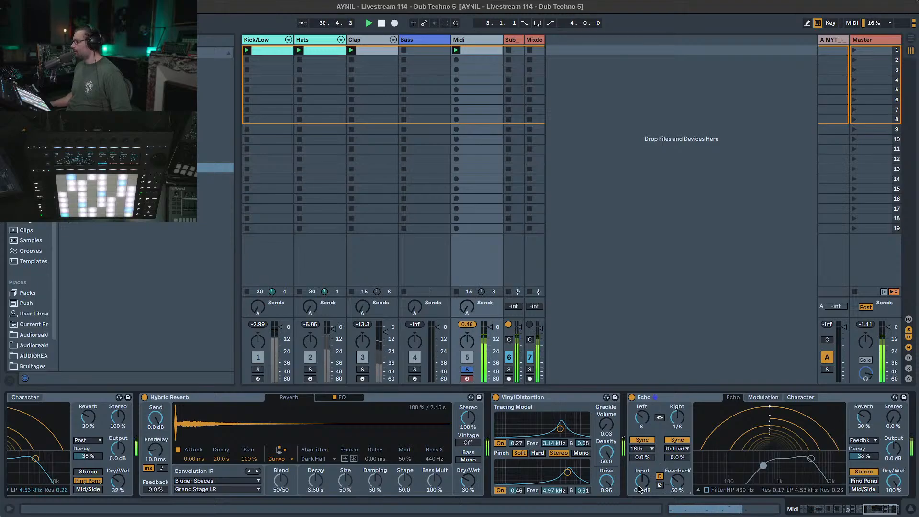
{"action": "left_click_drag", "start_coordinate": [642, 482], "coordinate": [642, 472]}
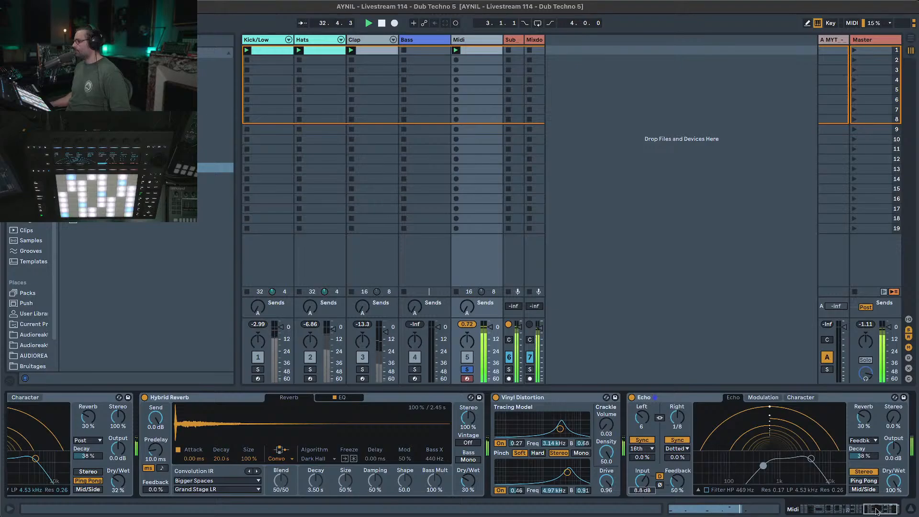
Set the last Echo's stereo width to 43% and its dry/wet to 95%.
{"action": "left_click_drag", "start_coordinate": [899, 427], "coordinate": [893, 418]}
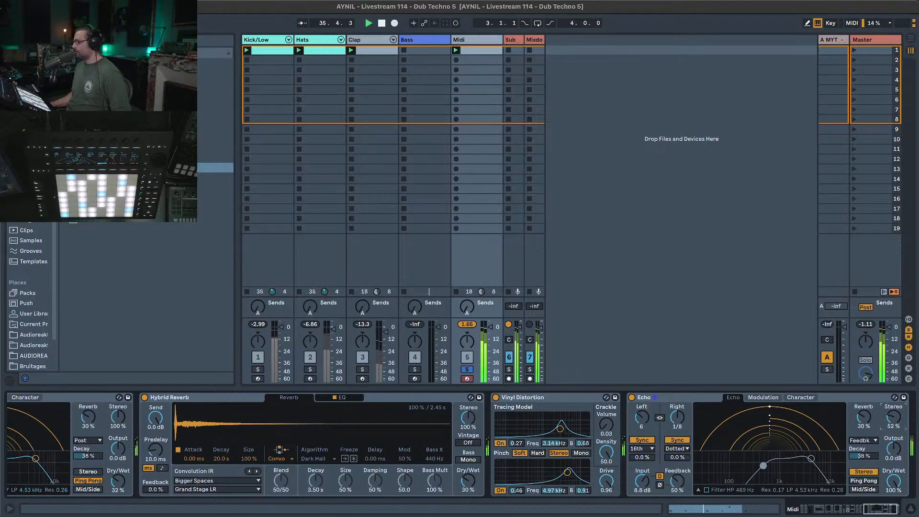
{"action": "left_click_drag", "start_coordinate": [894, 417], "coordinate": [894, 434]}
{"action": "left_click_drag", "start_coordinate": [894, 480], "coordinate": [893, 510]}
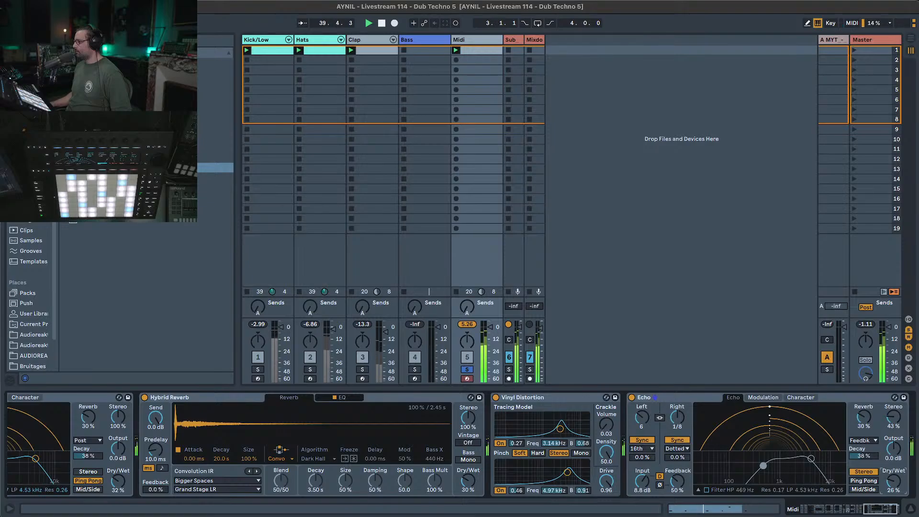
{"action": "left_click_drag", "start_coordinate": [893, 481], "coordinate": [894, 481]}
{"action": "left_click_drag", "start_coordinate": [893, 481], "coordinate": [893, 476]}
{"action": "left_click_drag", "start_coordinate": [894, 481], "coordinate": [894, 474]}
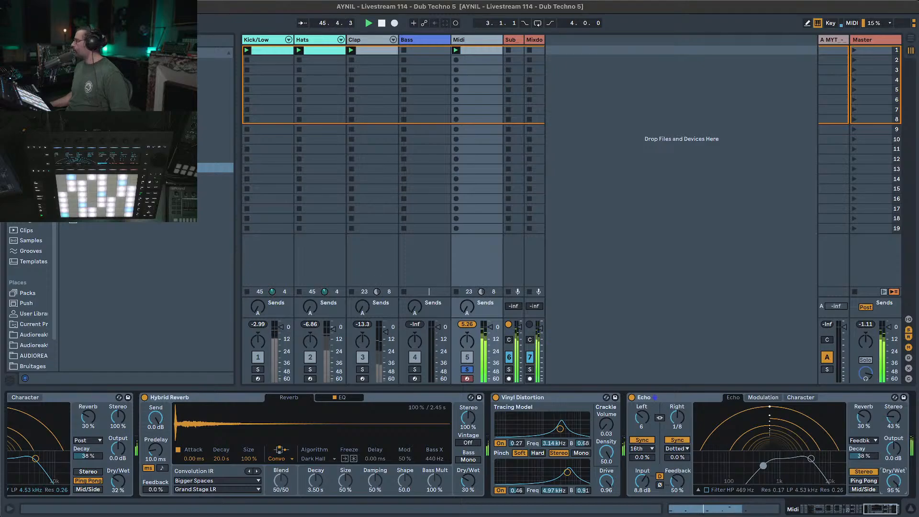
{"action": "mouse_move", "coordinate": [894, 481]}
{"action": "left_mouse_down"}
{"action": "mouse_move", "coordinate": [893, 492]}
{"action": "mouse_move", "coordinate": [893, 477]}
{"action": "left_mouse_up"}
Enable the last Echo's filter with a 297 Hz high-pass, and set dry/wet to 100% and feedback to 69%.
{"action": "left_click", "coordinate": [707, 490]}
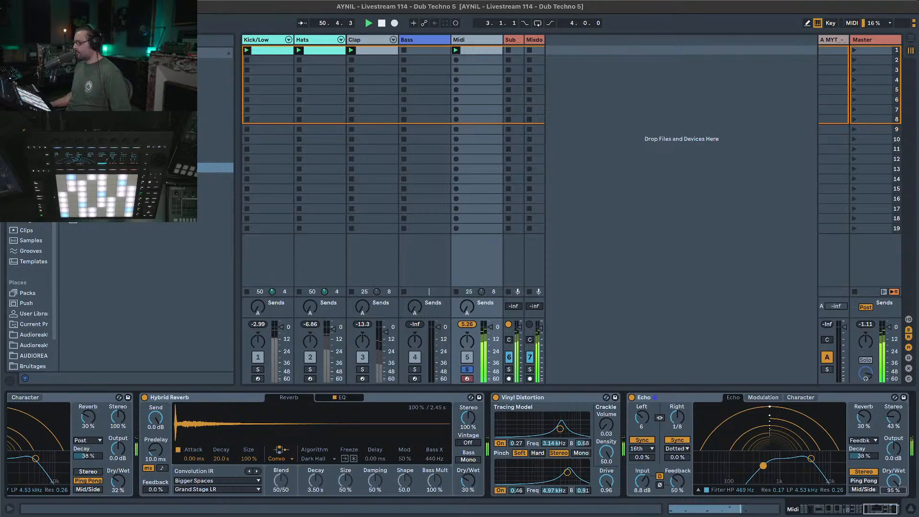
{"action": "left_click_drag", "start_coordinate": [893, 477], "coordinate": [894, 476]}
{"action": "left_click_drag", "start_coordinate": [688, 488], "coordinate": [689, 478]}
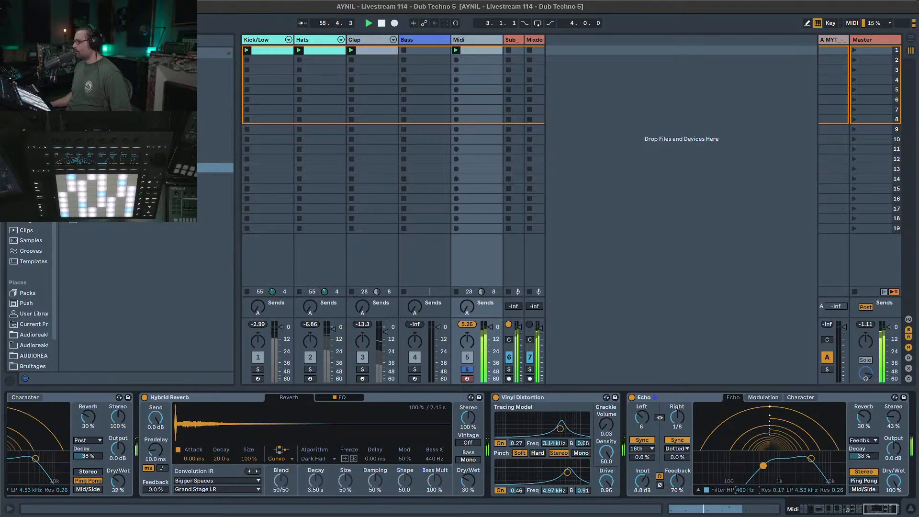
{"action": "left_click_drag", "start_coordinate": [740, 490], "coordinate": [740, 495]}
{"action": "mouse_move", "coordinate": [677, 481]}
{"action": "left_mouse_down"}
{"action": "mouse_move", "coordinate": [677, 507]}
{"action": "mouse_move", "coordinate": [677, 477]}
{"action": "left_mouse_up"}
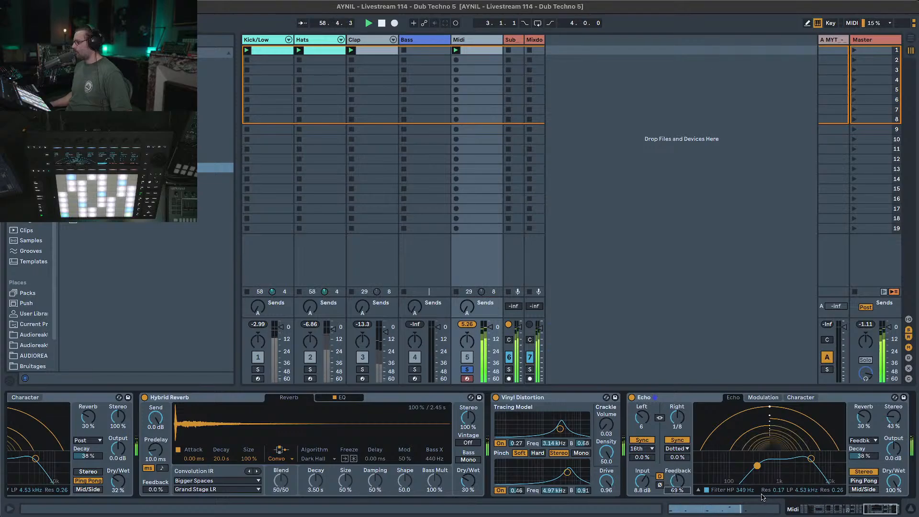
{"action": "left_click_drag", "start_coordinate": [753, 492], "coordinate": [753, 492]}
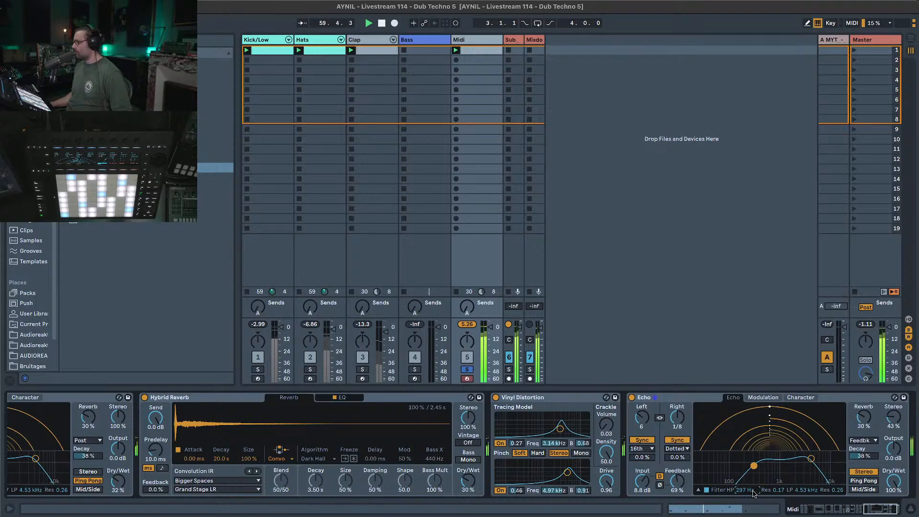
Set the last Echo's feedback to 39% and dry/wet to 80%, and compare the sound with the device bypassed.
{"action": "left_click_drag", "start_coordinate": [894, 481], "coordinate": [894, 491]}
{"action": "left_click_drag", "start_coordinate": [676, 484], "coordinate": [676, 489]}
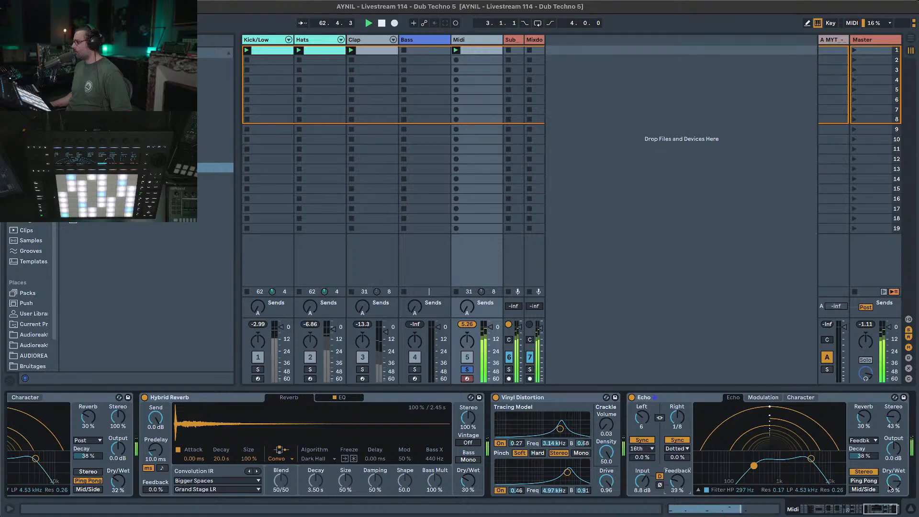
{"action": "left_click_drag", "start_coordinate": [894, 481], "coordinate": [893, 490]}
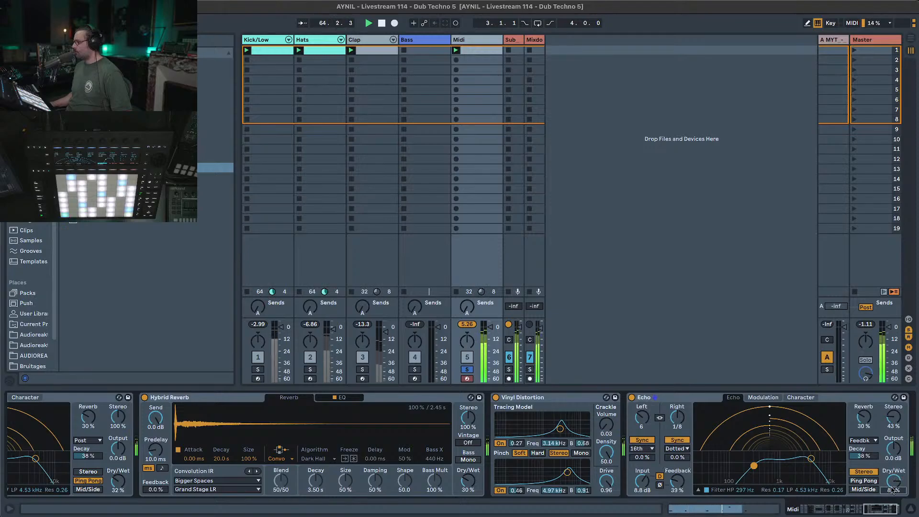
{"action": "left_click", "coordinate": [632, 398]}
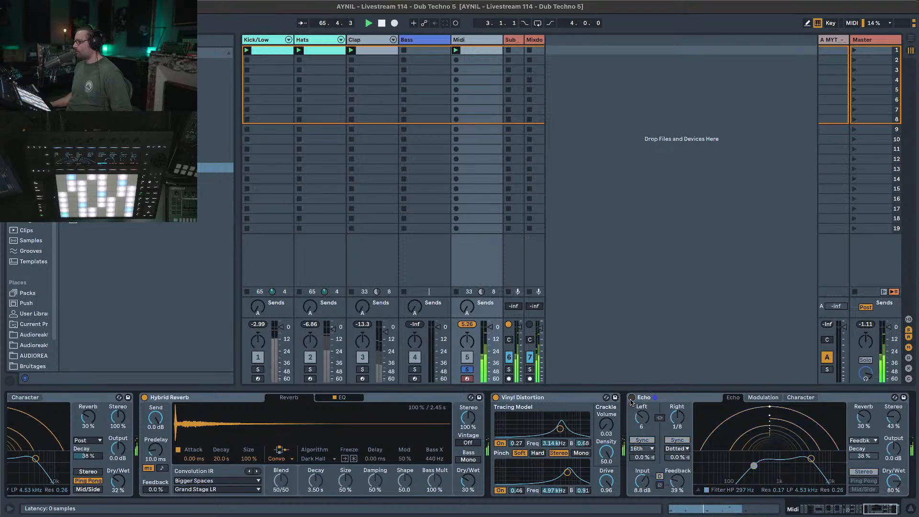
{"action": "left_click", "coordinate": [631, 398]}
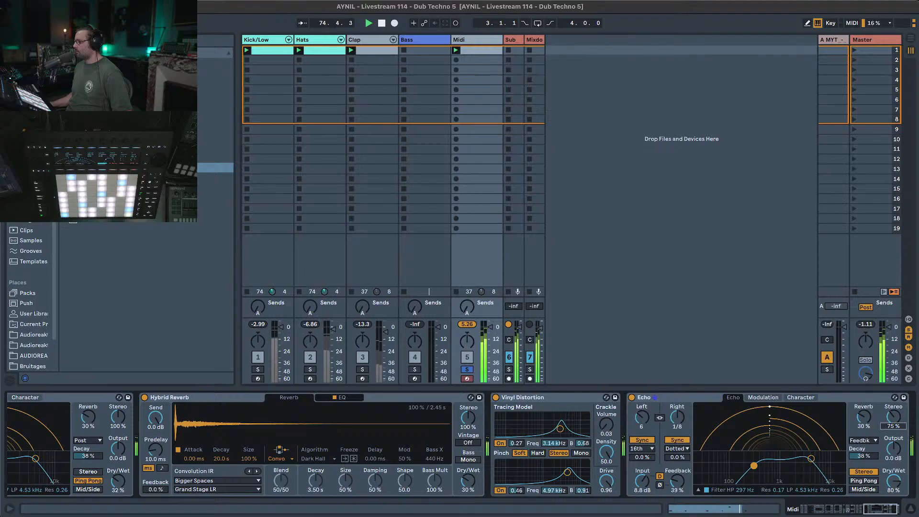
Sweep the second Auto Filter's cutoff down to 203 Hz, unsolo the Midi track, and open the cutoff to 19.9 kHz.
{"action": "left_click_drag", "start_coordinate": [870, 509], "coordinate": [820, 509]}
{"action": "left_click_drag", "start_coordinate": [673, 425], "coordinate": [673, 471]}
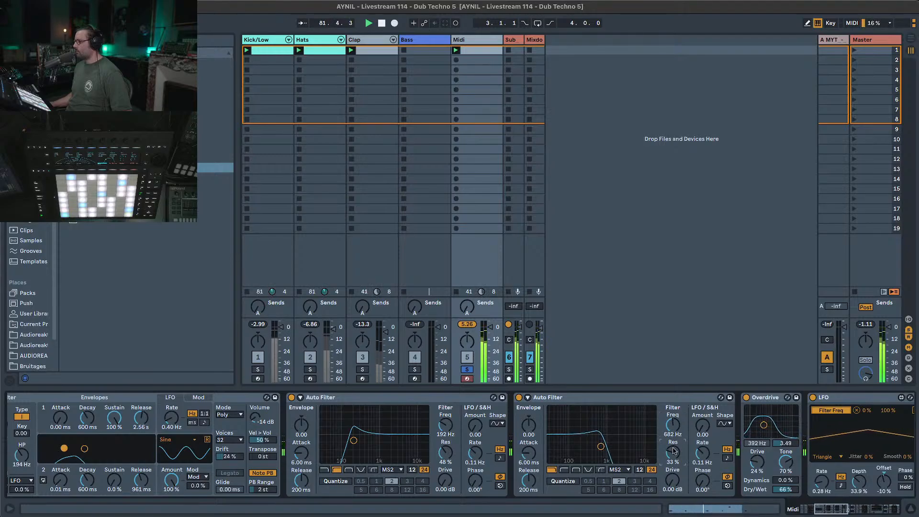
{"action": "left_click_drag", "start_coordinate": [675, 431], "coordinate": [675, 455]}
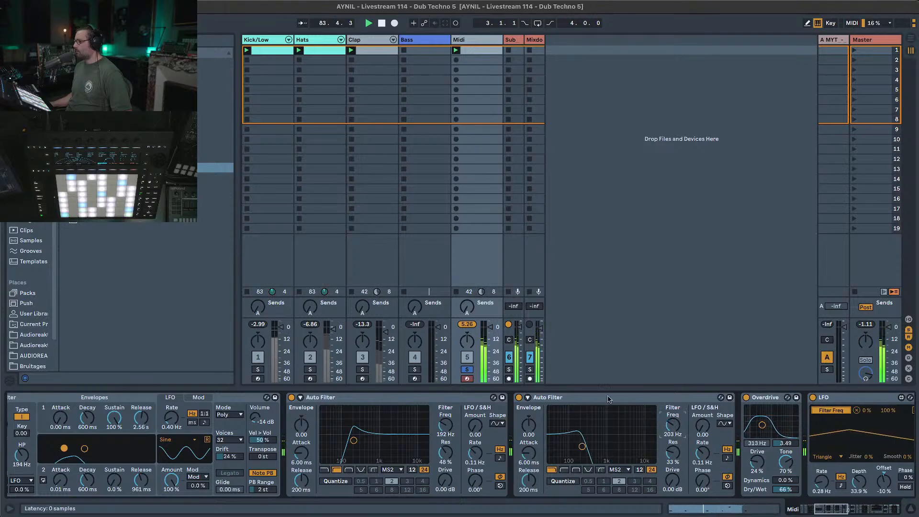
{"action": "left_click", "coordinate": [467, 371]}
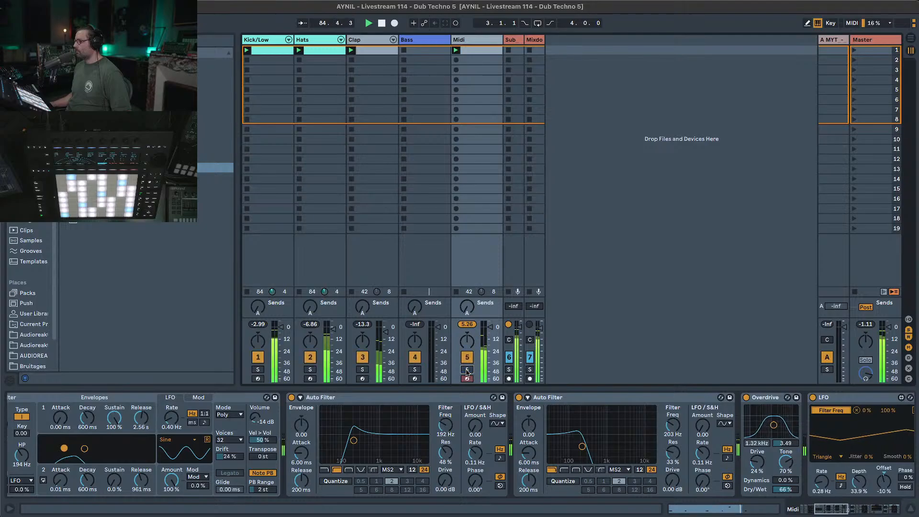
{"action": "left_click_drag", "start_coordinate": [670, 439], "coordinate": [672, 392]}
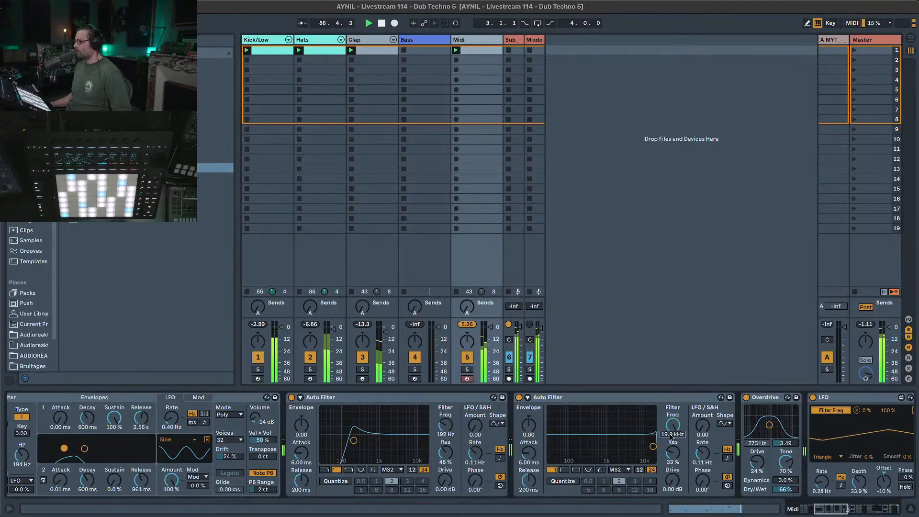
Compare the full mix with the last Echo bypassed and re-enabled, and mute the Midi track.
{"action": "left_click_drag", "start_coordinate": [846, 508], "coordinate": [887, 504]}
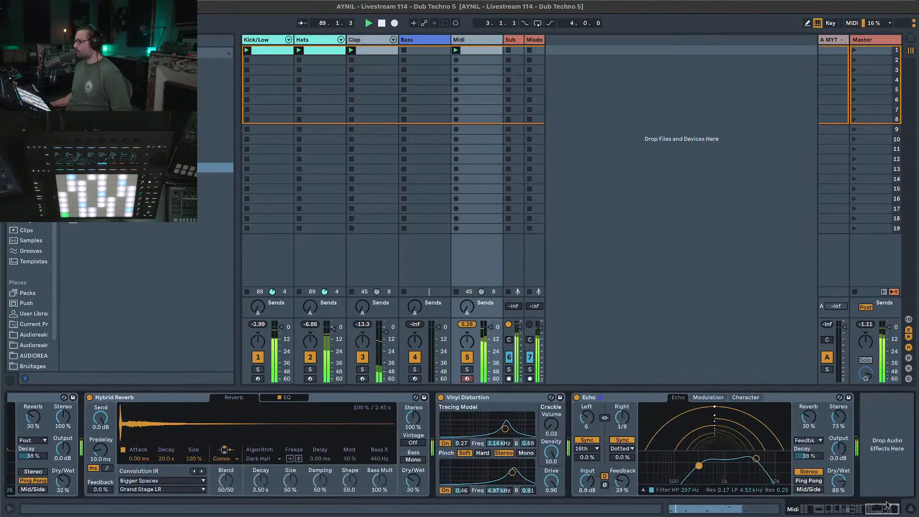
{"action": "left_click", "coordinate": [577, 398]}
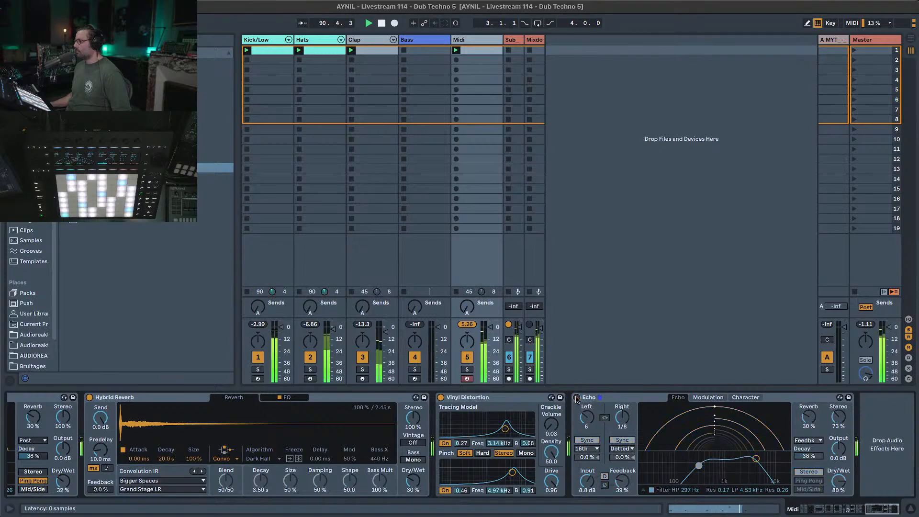
{"action": "left_click", "coordinate": [577, 398]}
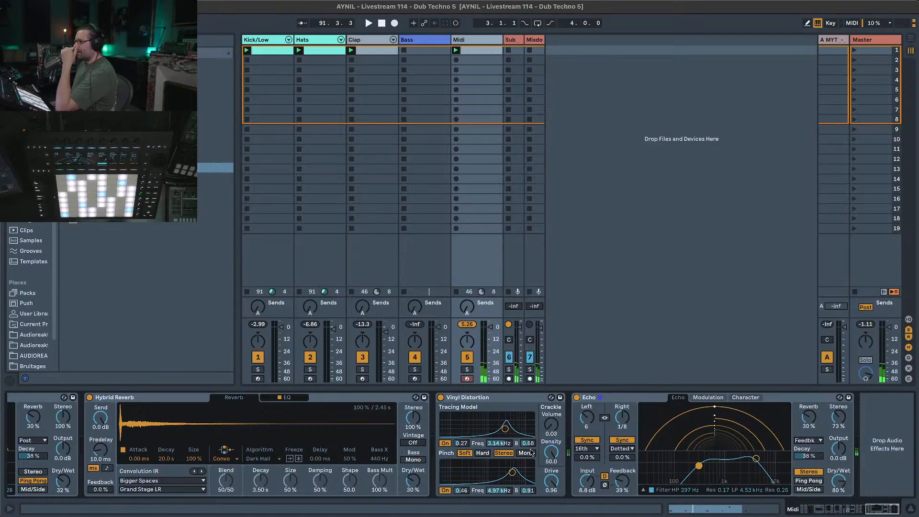
{"action": "left_click_drag", "start_coordinate": [551, 452], "coordinate": [552, 426]}
{"action": "left_click", "coordinate": [471, 359]}
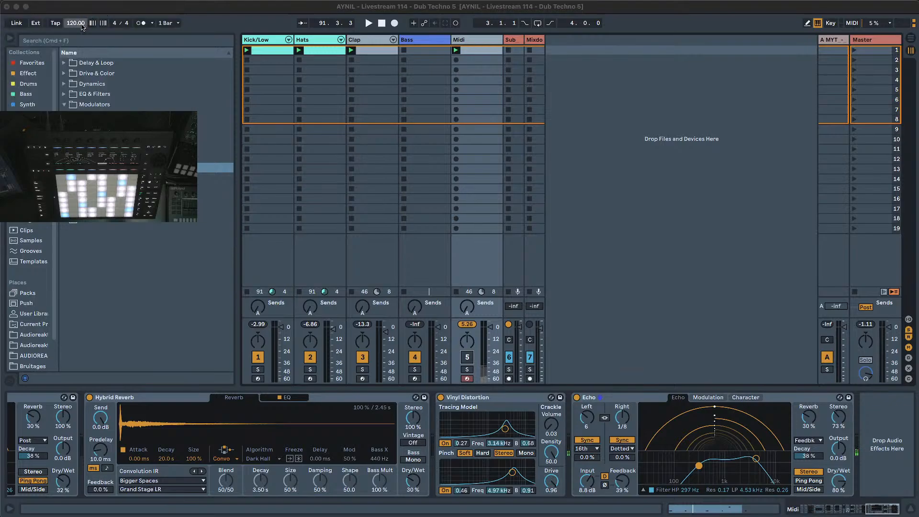
Open the Kick Rumble Loop folder of the Audioreakt Possessed Techno 3 pack in the sample browser.
{"action": "left_click", "coordinate": [24, 356]}
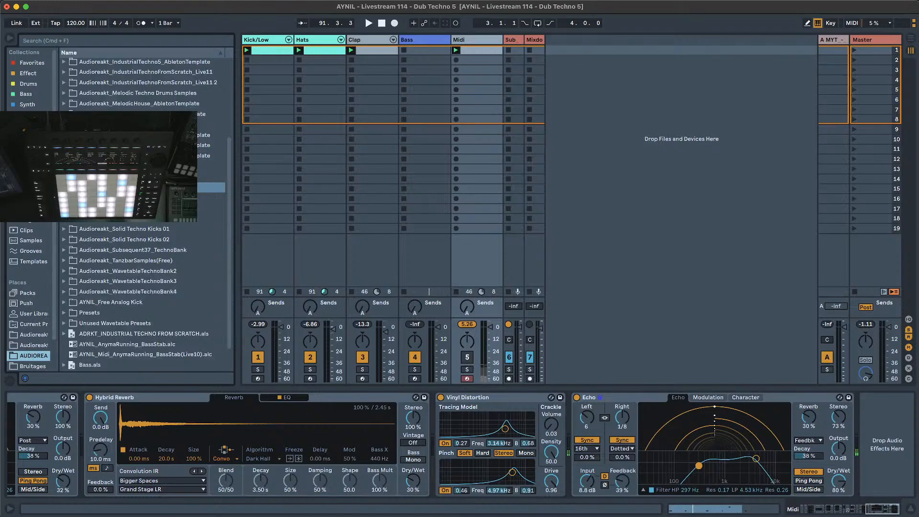
{"action": "left_click", "coordinate": [64, 177]}
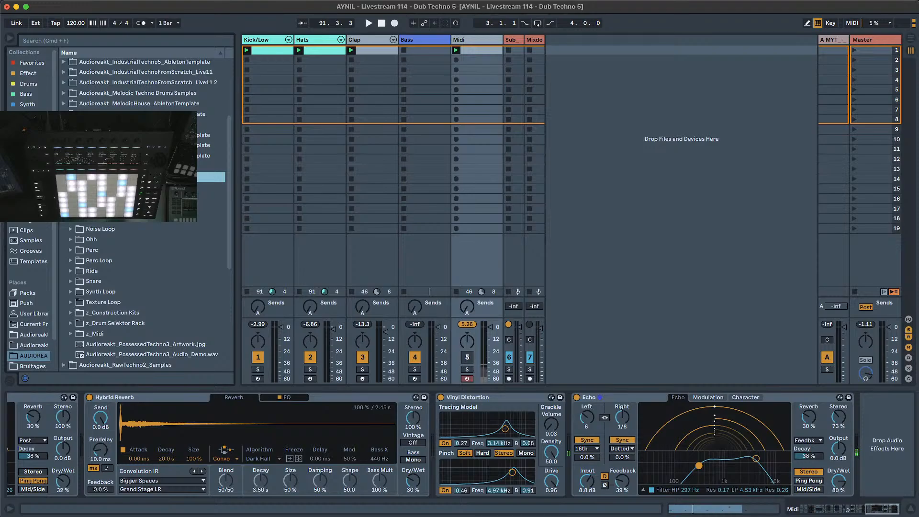
{"action": "left_click", "coordinate": [70, 208]}
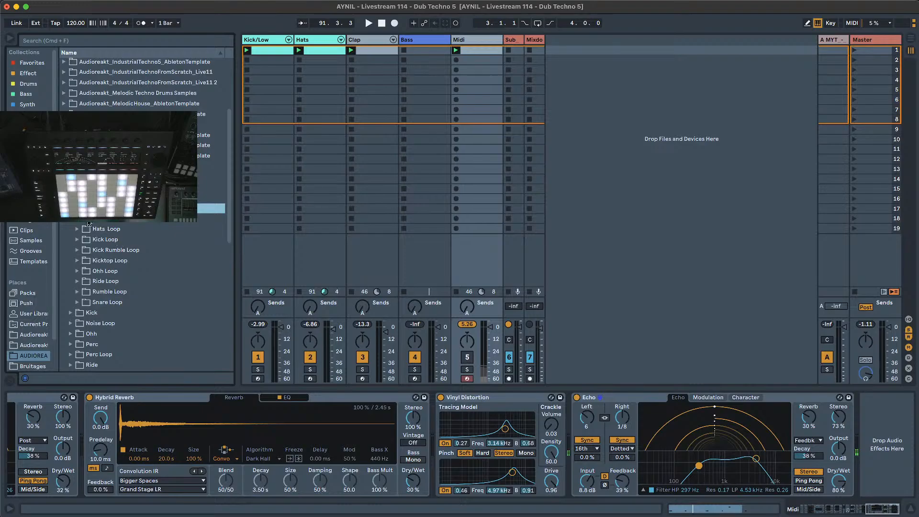
{"action": "left_click", "coordinate": [78, 252]}
Audition the ADRKT_PT3_KickRumble150 loops from 01 through 08.
{"action": "left_click", "coordinate": [105, 263]}
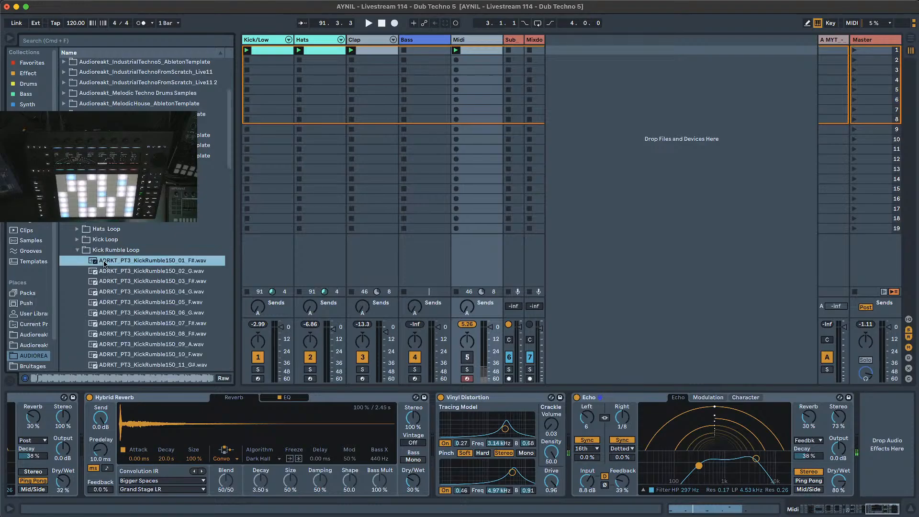
{"action": "left_click", "coordinate": [115, 276]}
{"action": "left_click", "coordinate": [127, 285]}
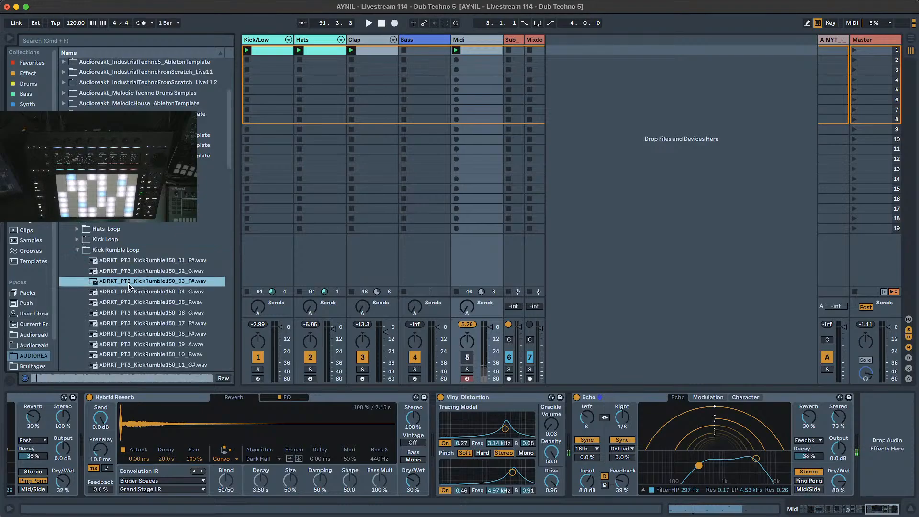
{"action": "left_click", "coordinate": [129, 293]}
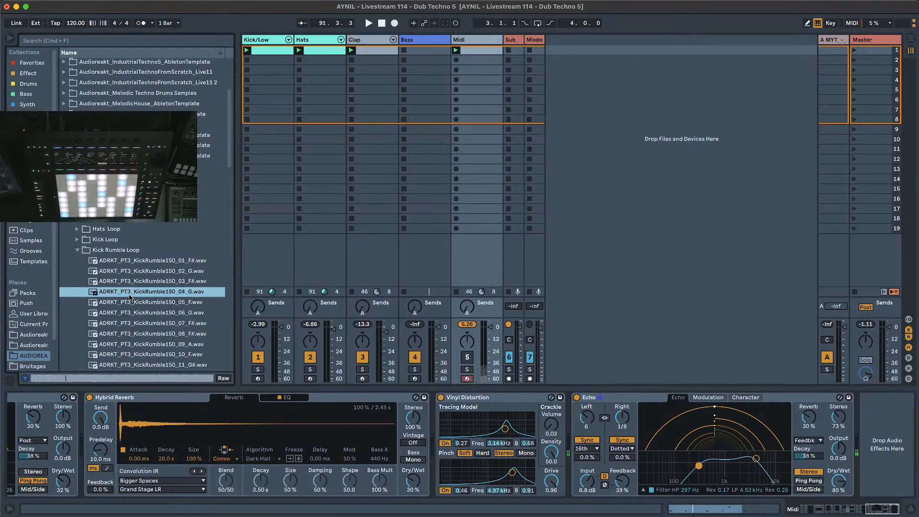
{"action": "left_click", "coordinate": [130, 302]}
{"action": "left_click", "coordinate": [130, 313]}
{"action": "left_click", "coordinate": [132, 324]}
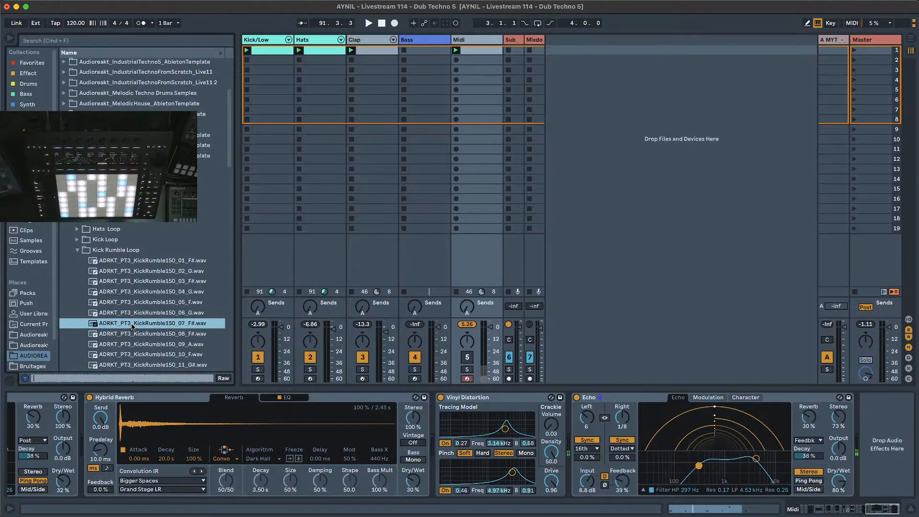
{"action": "left_click", "coordinate": [133, 334]}
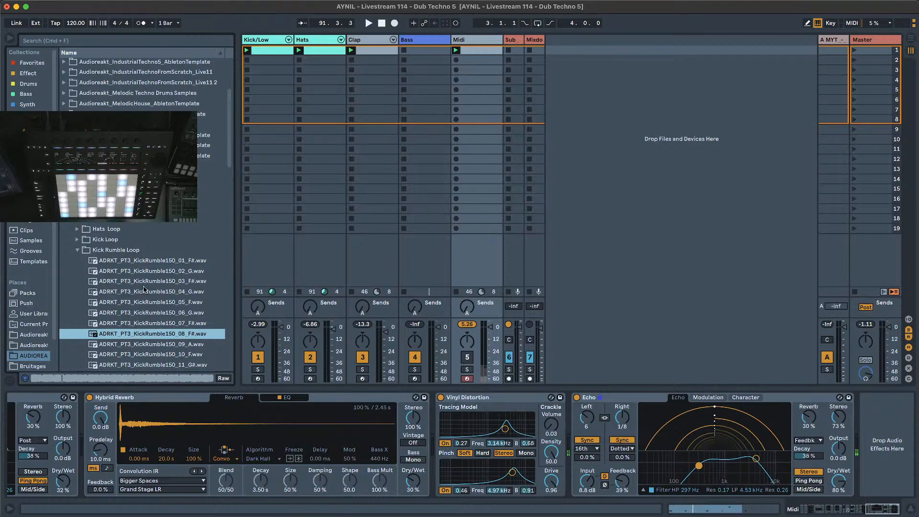
Add ADRKT_PT3_KickRumble150_08_F#.wav as a clip on a new audio track and set the tempo to 144 BPM.
{"action": "left_click_drag", "start_coordinate": [154, 339], "coordinate": [608, 53]}
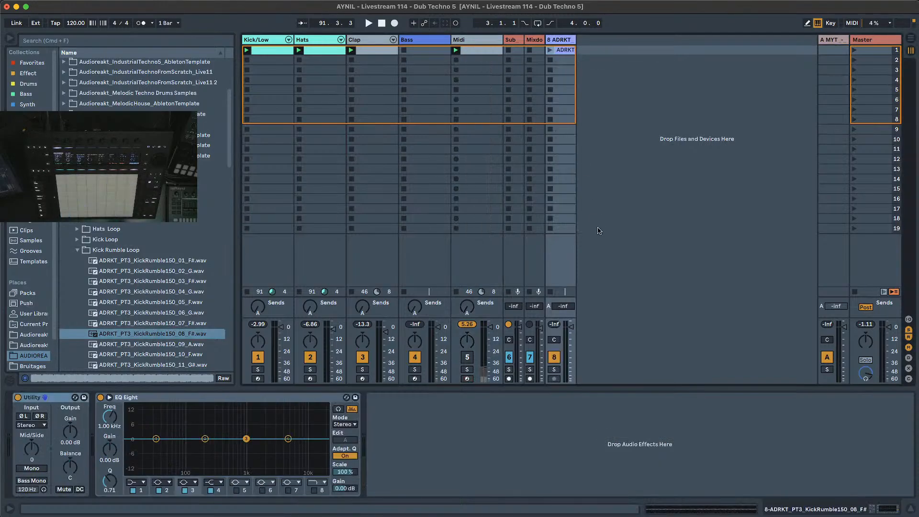
{"action": "left_click", "coordinate": [55, 23]}
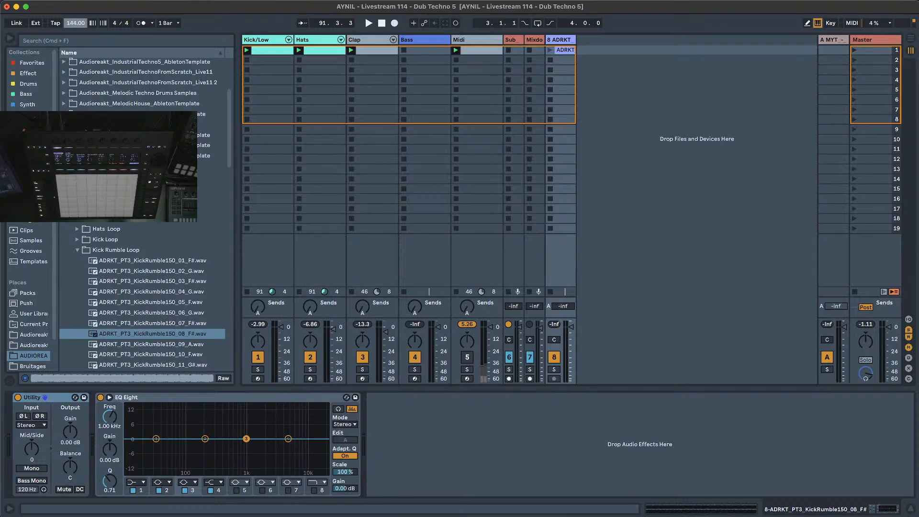
Solo the Midi track and start playback.
{"action": "key", "text": "Up"}
{"action": "left_click", "coordinate": [467, 370]}
{"action": "key", "text": "space"}
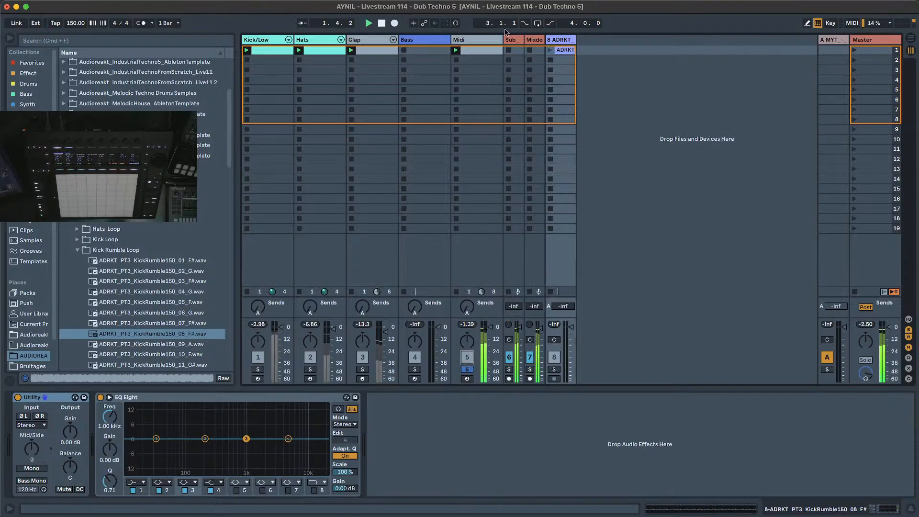
Add the ADRKT_Tools_Sidechain.adg rack from Favorites to the end of the Midi track's device chain.
{"action": "left_click", "coordinate": [485, 55]}
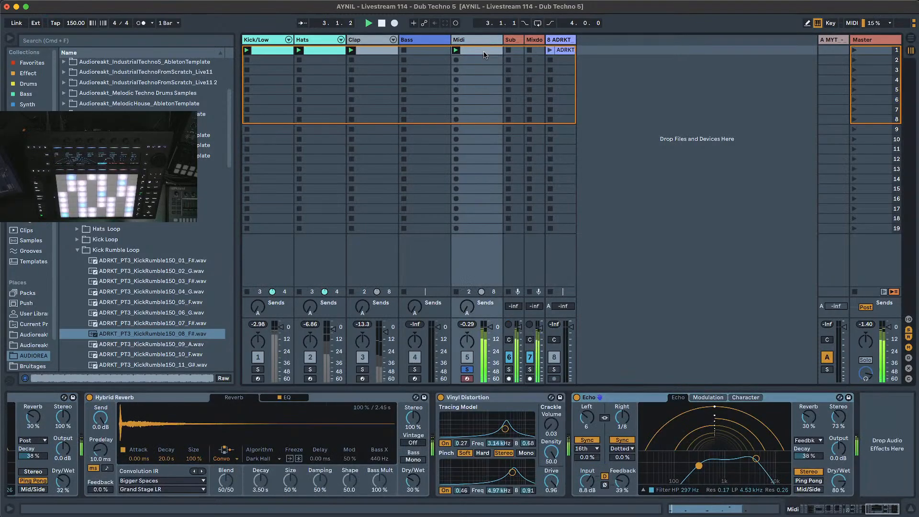
{"action": "double_click", "coordinate": [484, 55]}
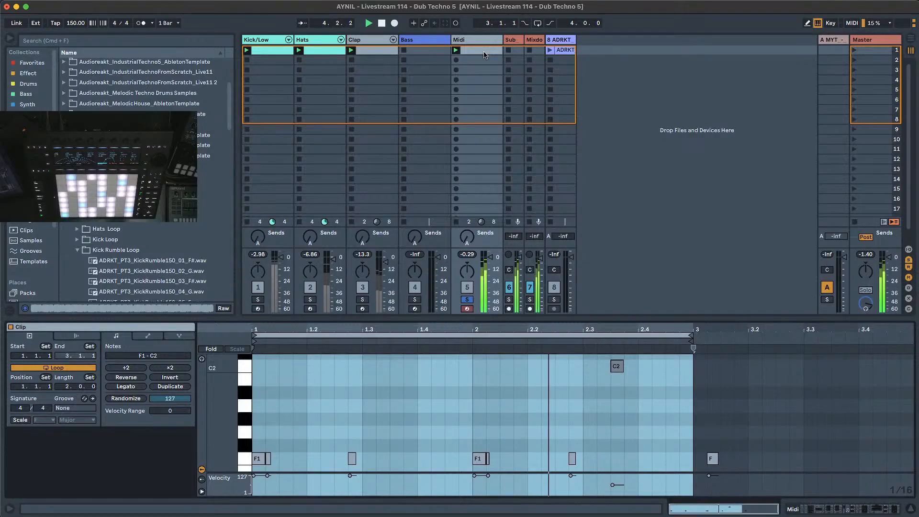
{"action": "left_click", "coordinate": [490, 41]}
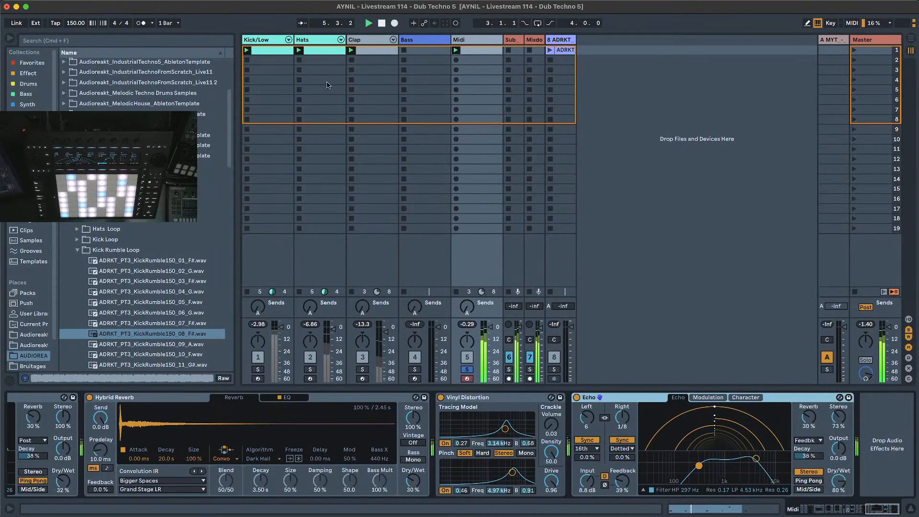
{"action": "left_click", "coordinate": [32, 63]}
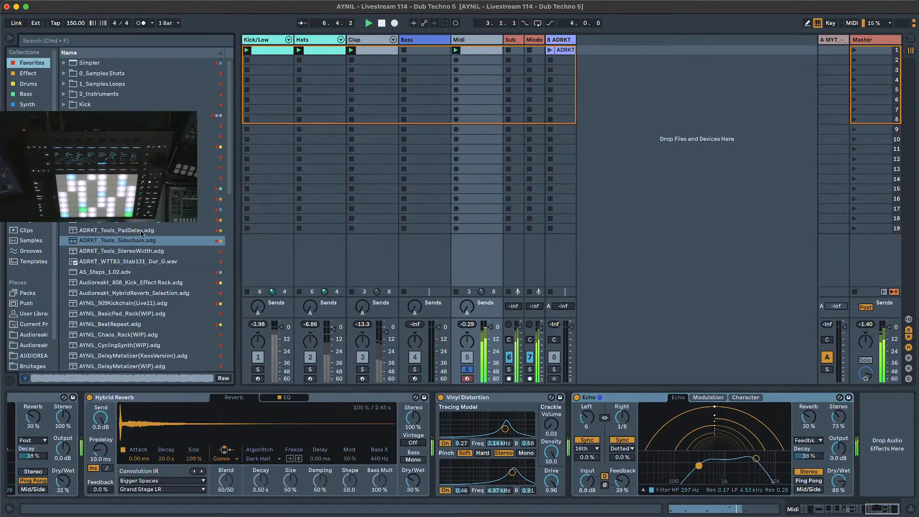
{"action": "double_click", "coordinate": [140, 241]}
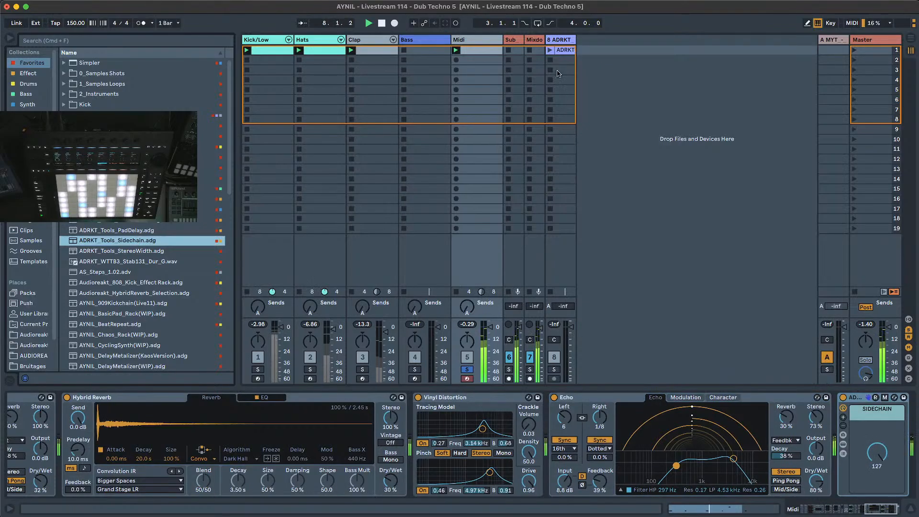
Launch the kick rumble clip on track 8 and solo the Hats, Clap and rumble tracks alongside the Midi track.
{"action": "left_click", "coordinate": [557, 74]}
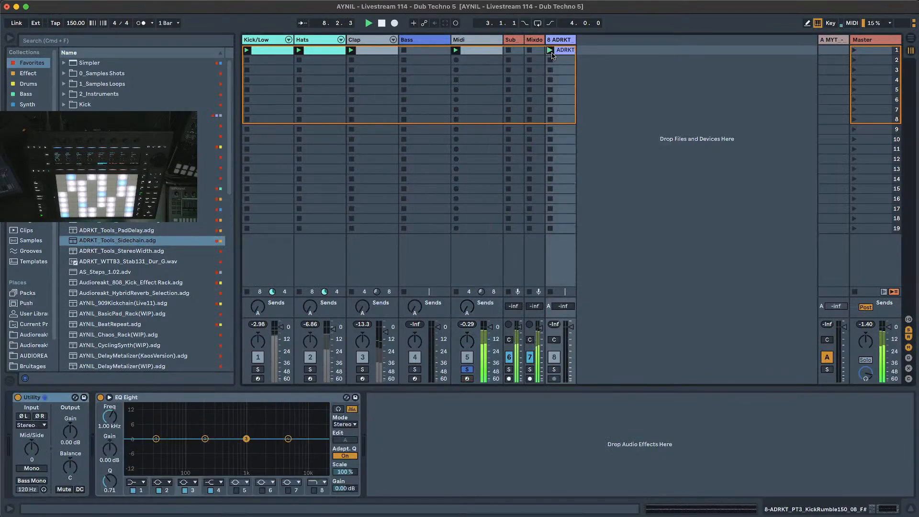
{"action": "left_click", "coordinate": [310, 370]}
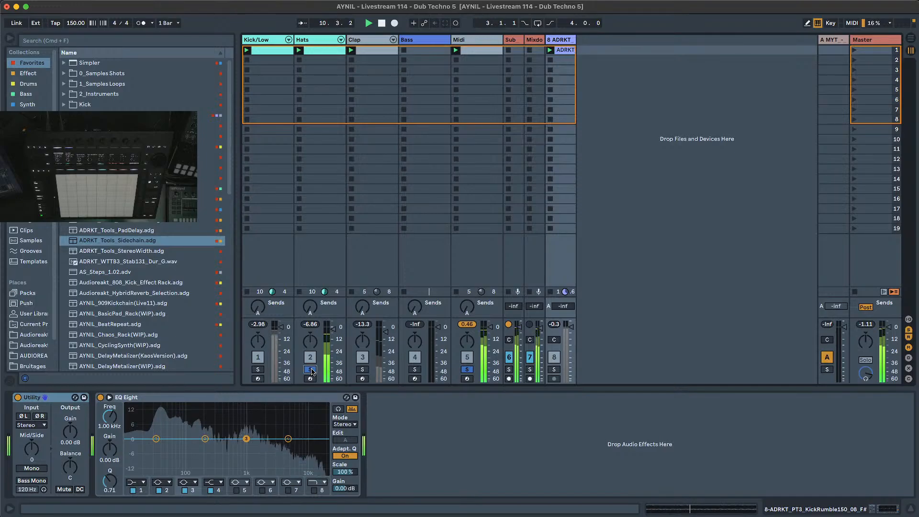
{"action": "left_click", "coordinate": [363, 370]}
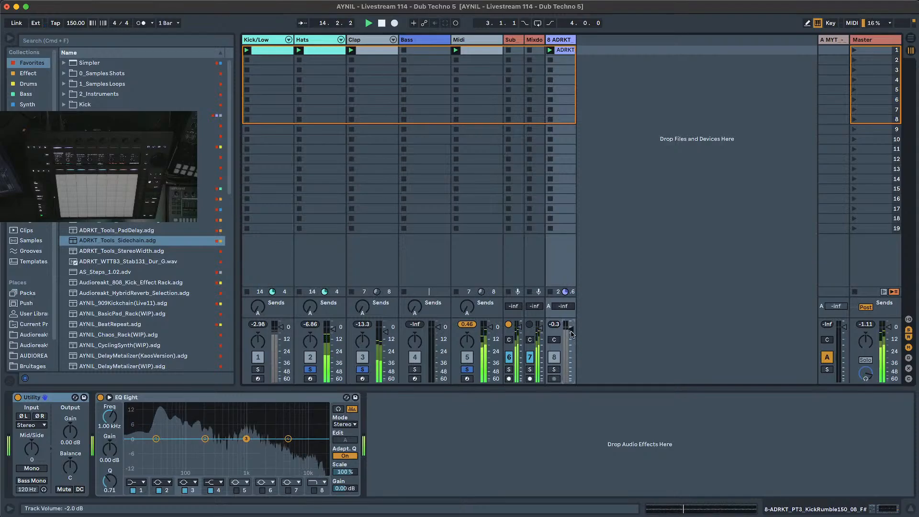
{"action": "left_click", "coordinate": [555, 370]}
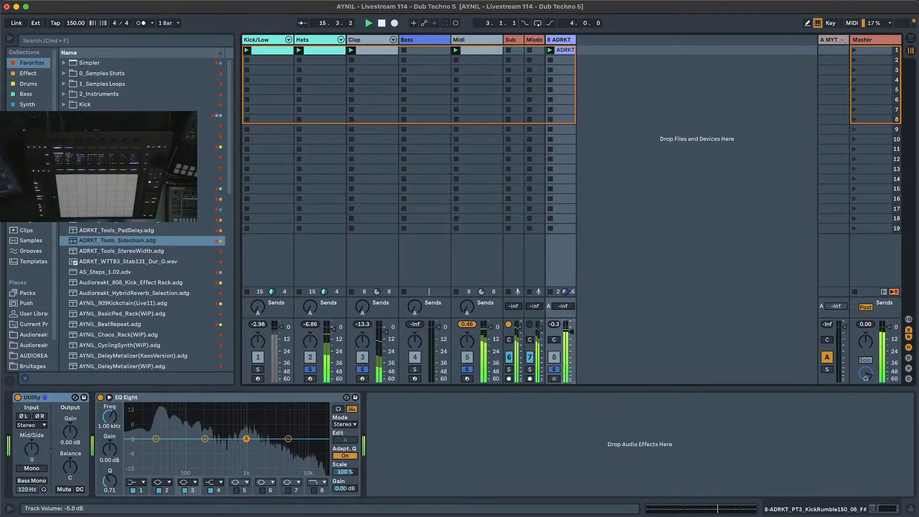
Reset the kick rumble track's volume to 0 dB and unsolo the Clap and Hats tracks.
{"action": "double_click", "coordinate": [570, 335]}
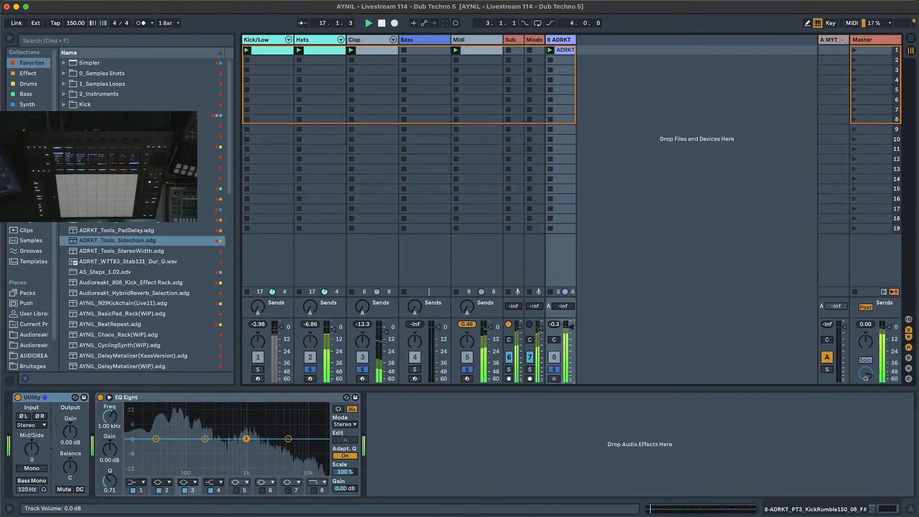
{"action": "left_click", "coordinate": [362, 369]}
{"action": "left_click", "coordinate": [312, 369]}
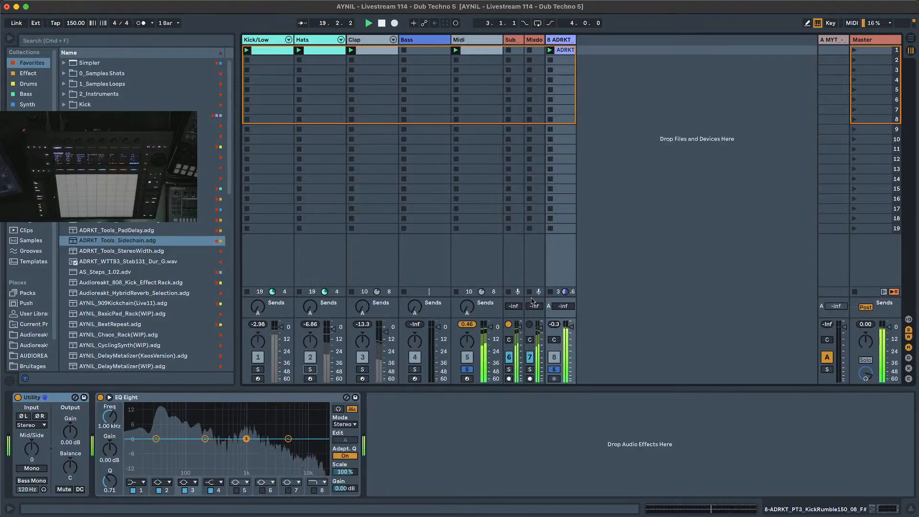
Create a MIDI clip in the Midi track's second slot with a single F1 note at 1.1.3 and launch it.
{"action": "double_click", "coordinate": [479, 61]}
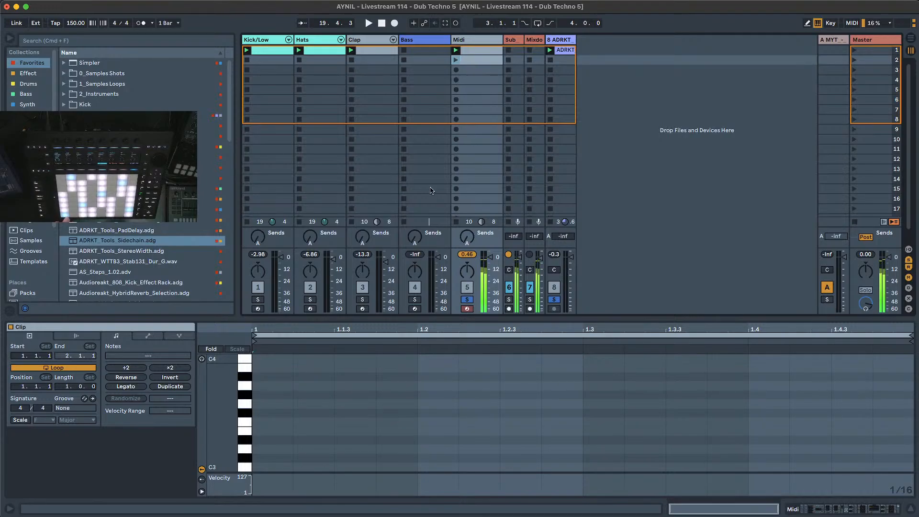
{"action": "scroll", "coordinate": [250, 443], "scroll_direction": "down", "scroll_amount": 10}
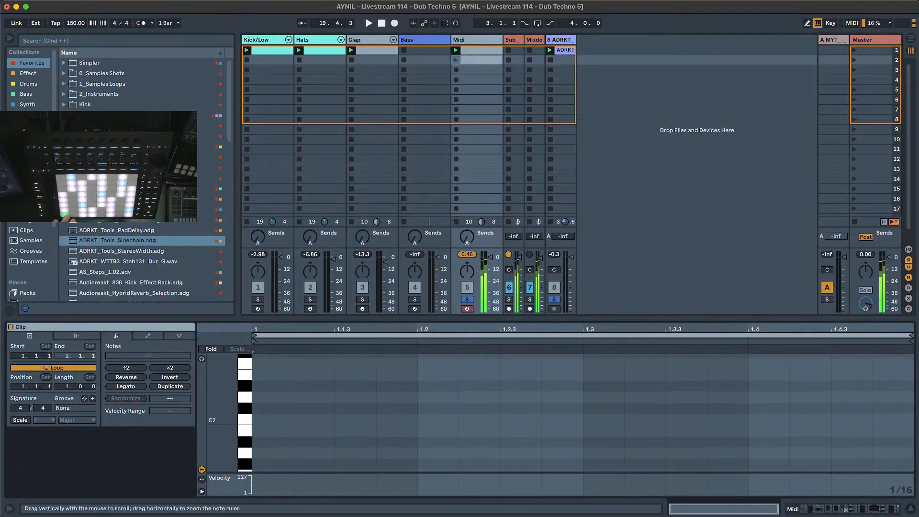
{"action": "double_click", "coordinate": [354, 415]}
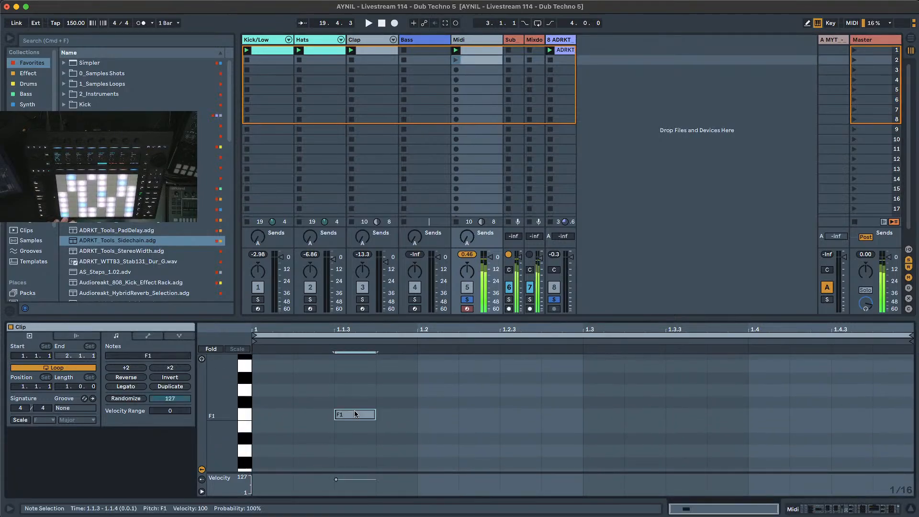
{"action": "left_click", "coordinate": [456, 59]}
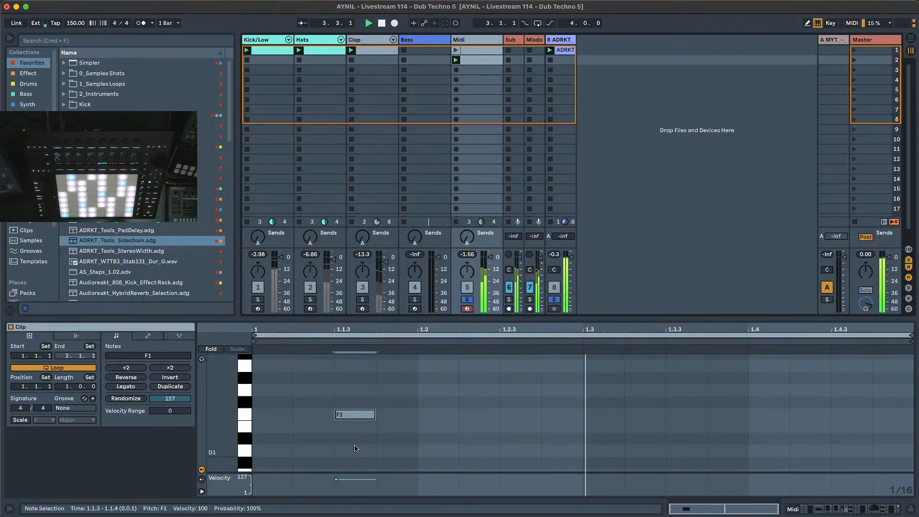
Set the Midi track's SIDECHAIN macro to 91.
{"action": "double_click", "coordinate": [463, 41]}
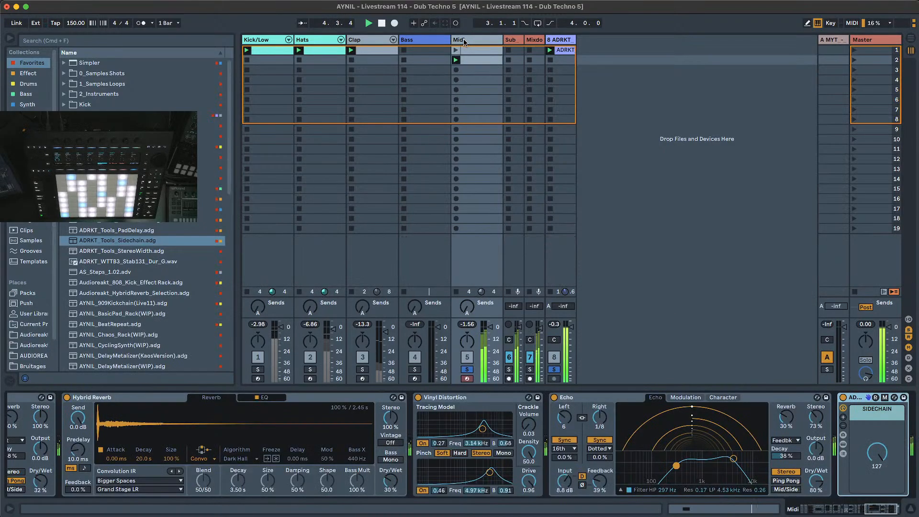
{"action": "left_click_drag", "start_coordinate": [881, 461], "coordinate": [881, 497]}
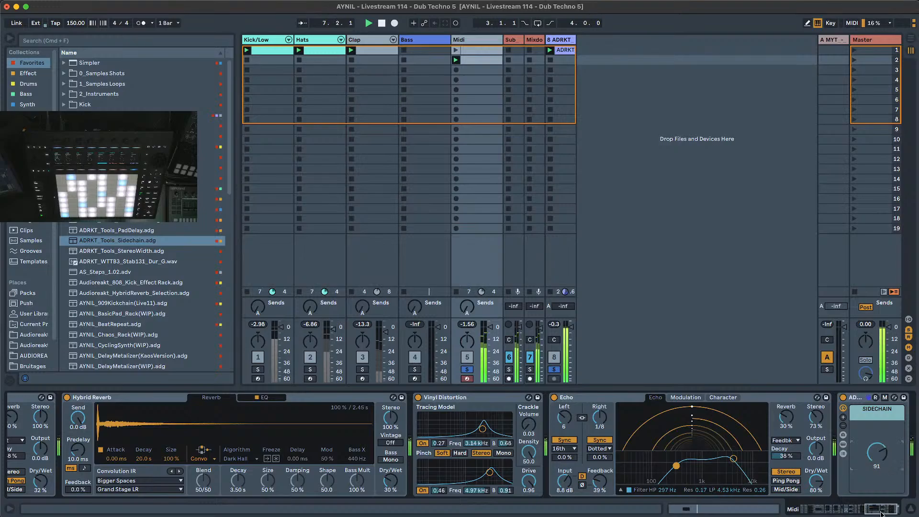
{"action": "left_click", "coordinate": [808, 506]}
{"action": "mouse_move", "coordinate": [810, 507]}
{"action": "left_mouse_down"}
{"action": "mouse_move", "coordinate": [836, 509]}
{"action": "mouse_move", "coordinate": [815, 509]}
{"action": "left_mouse_up"}
{"action": "left_click_drag", "start_coordinate": [815, 509], "coordinate": [883, 509]}
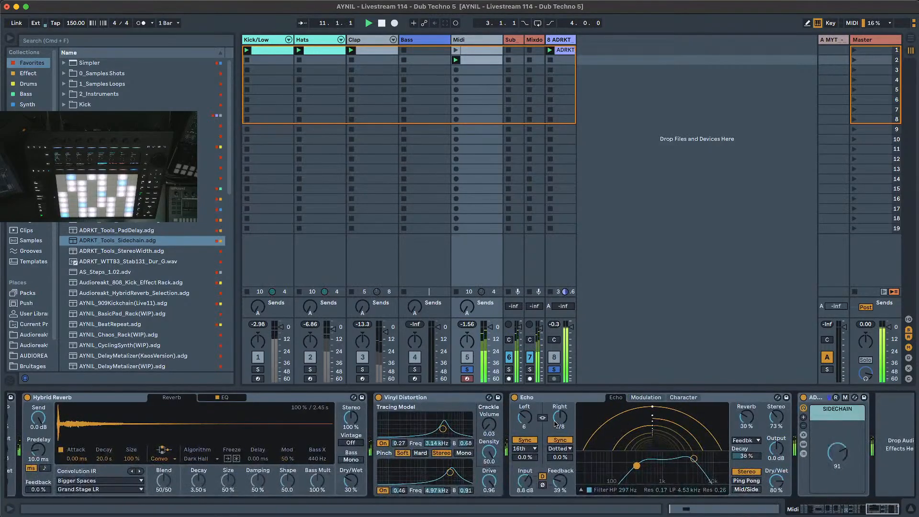
Compare the Midi track with Echo bypassed, solo the track alone, and raise Echo's output to 4.7 dB.
{"action": "left_click", "coordinate": [514, 398]}
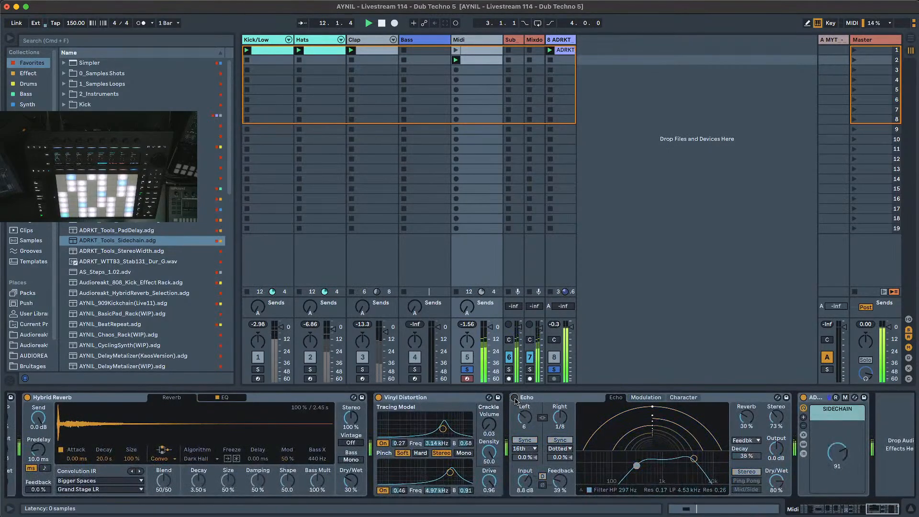
{"action": "left_click", "coordinate": [515, 398]}
{"action": "left_click", "coordinate": [468, 370]}
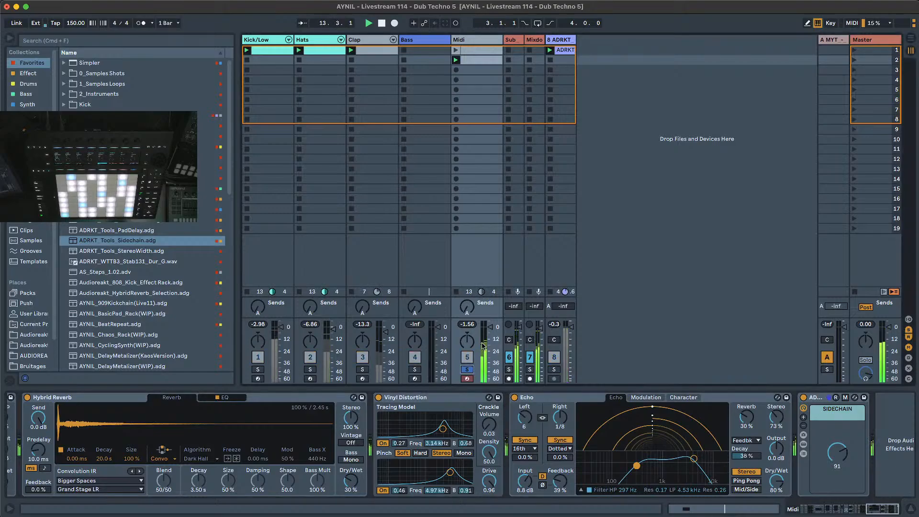
{"action": "left_click_drag", "start_coordinate": [778, 452], "coordinate": [778, 438]}
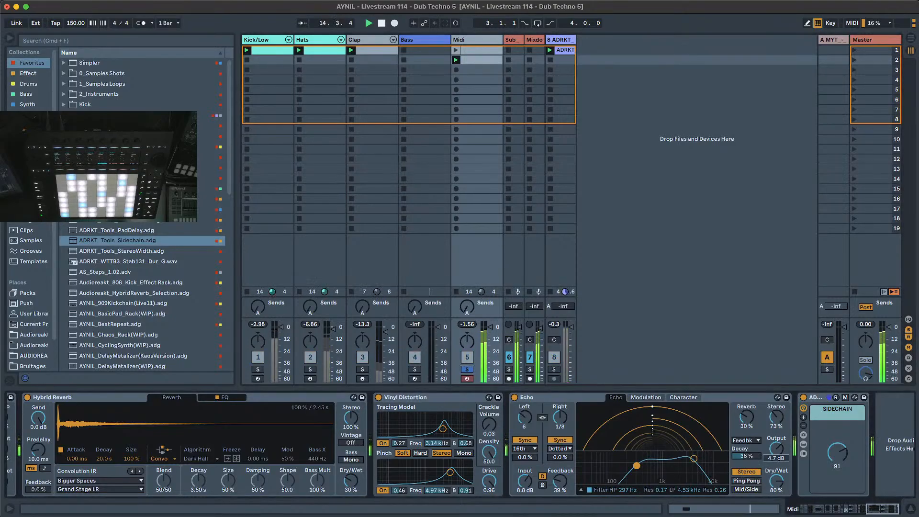
Unsolo the Midi track and mute the Kick/Low, Hats and Clap tracks.
{"action": "left_click", "coordinate": [468, 370]}
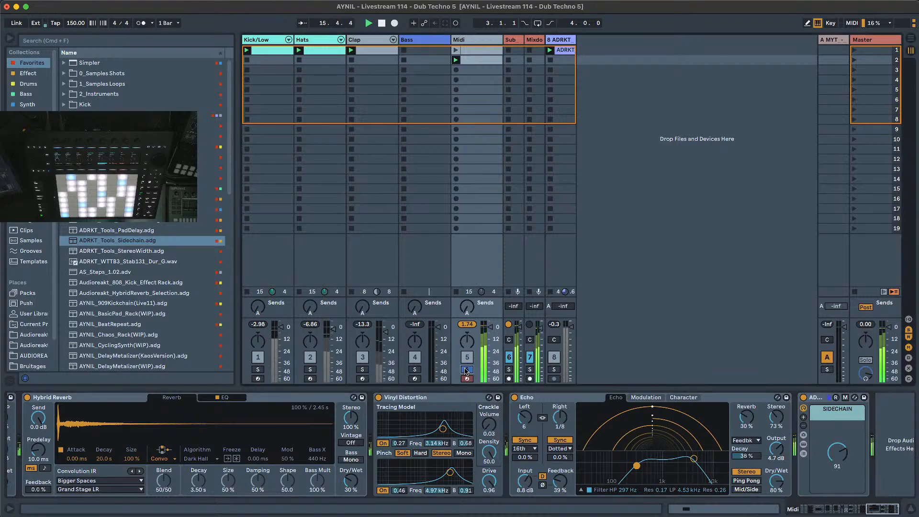
{"action": "left_click", "coordinate": [258, 358]}
{"action": "left_click", "coordinate": [310, 360]}
{"action": "left_click", "coordinate": [362, 359]}
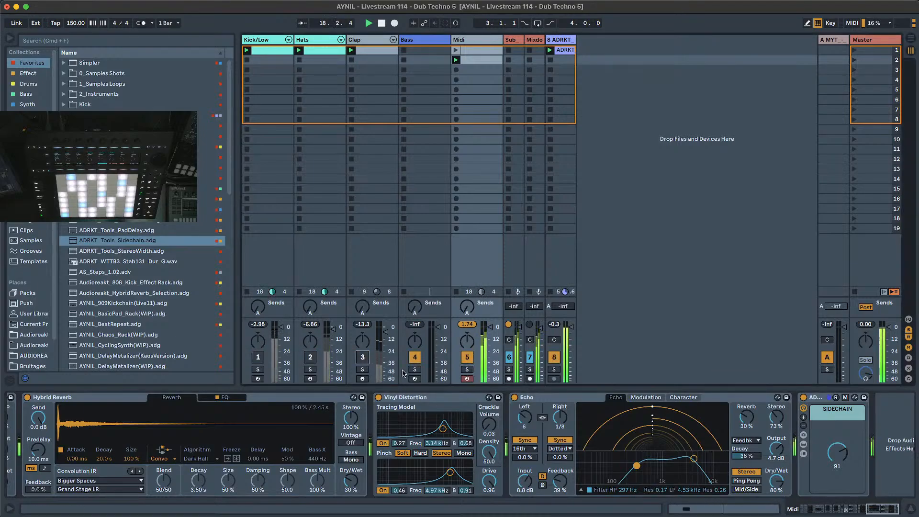
Audition loops in the Kick Rumble Loop folder and replace the clip on track 8 with ADRKT_PT3_KickRumble150_19_A.wav.
{"action": "left_click", "coordinate": [38, 356]}
{"action": "left_click", "coordinate": [149, 271]}
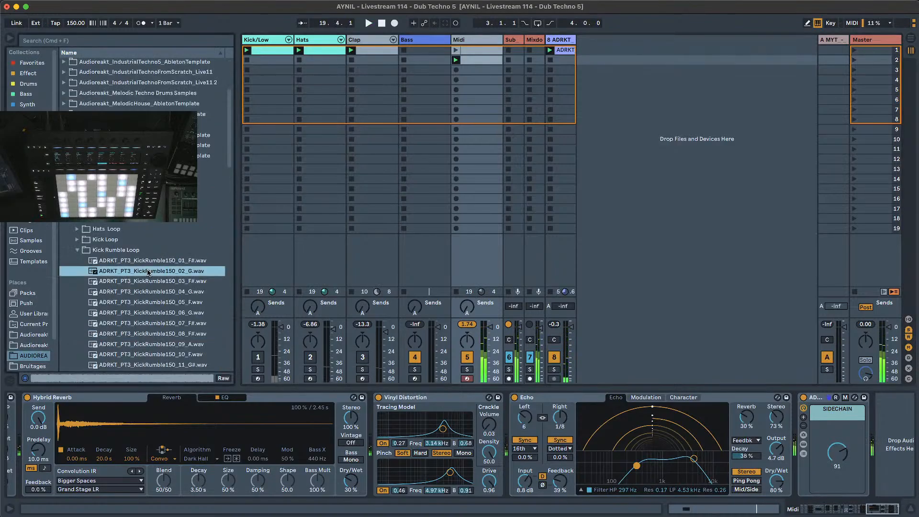
{"action": "left_click", "coordinate": [149, 261]}
{"action": "left_click", "coordinate": [148, 344]}
{"action": "scroll", "coordinate": [154, 326], "scroll_direction": "down", "scroll_amount": 5}
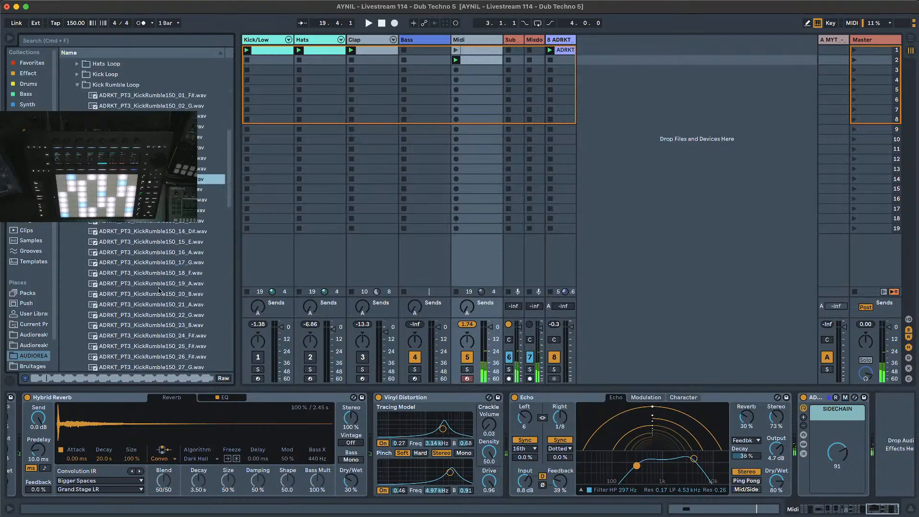
{"action": "left_click", "coordinate": [159, 286]}
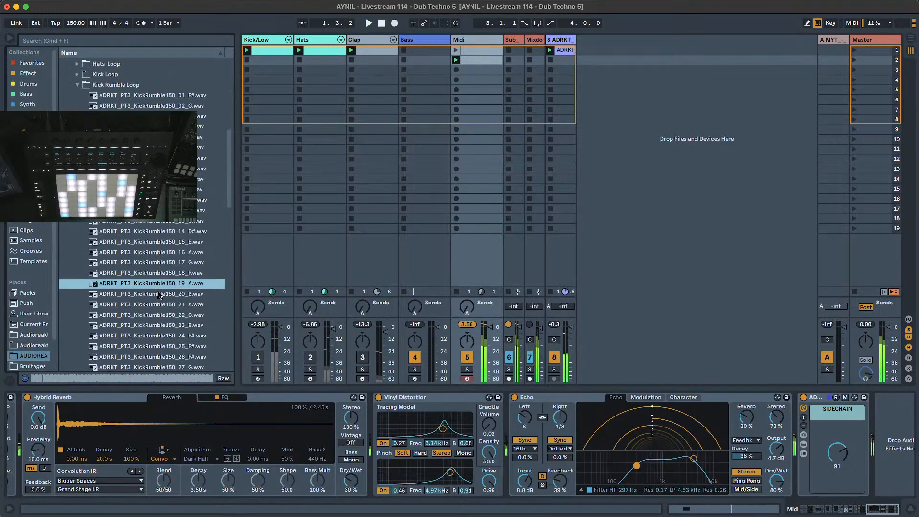
{"action": "left_click_drag", "start_coordinate": [160, 289], "coordinate": [568, 51]}
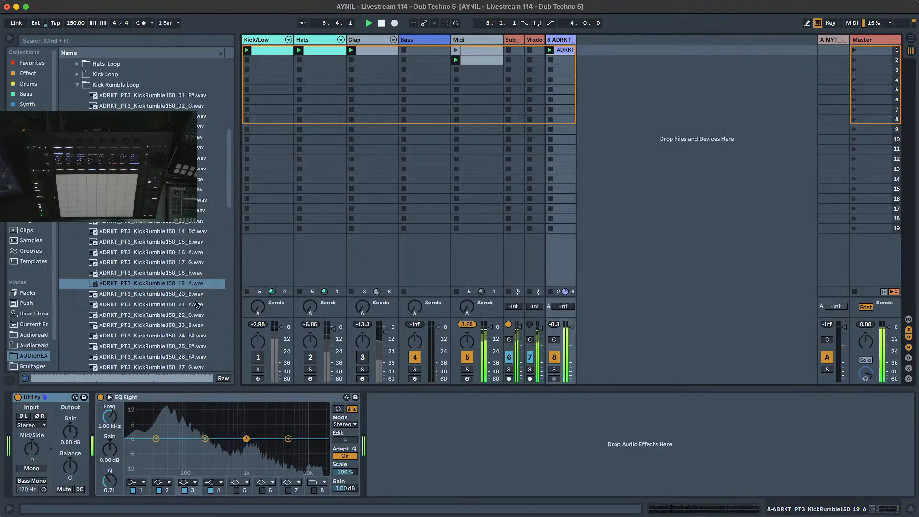
Replace the clip on track 8 with ADRKT_PT3_KickRumble150_24_F#.wav and display the Midi track's devices.
{"action": "left_click", "coordinate": [163, 325]}
{"action": "left_click", "coordinate": [163, 337]}
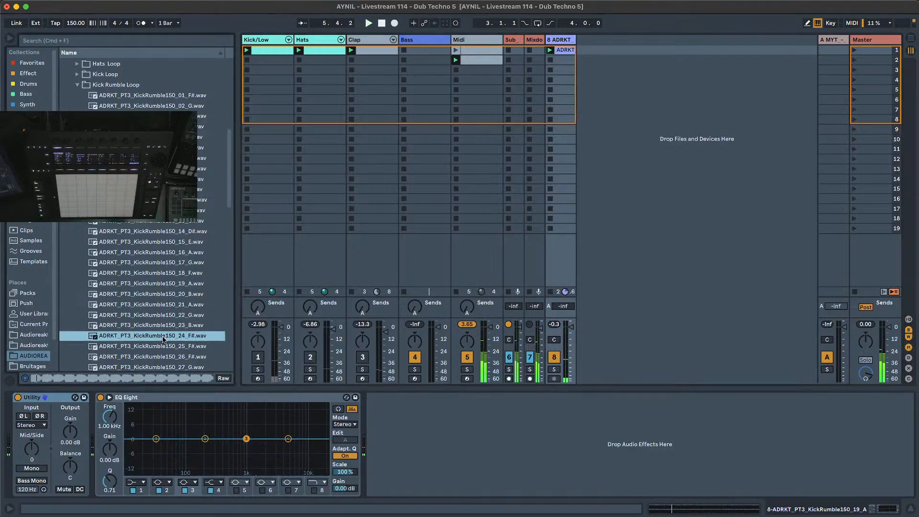
{"action": "left_click_drag", "start_coordinate": [163, 338], "coordinate": [565, 54]}
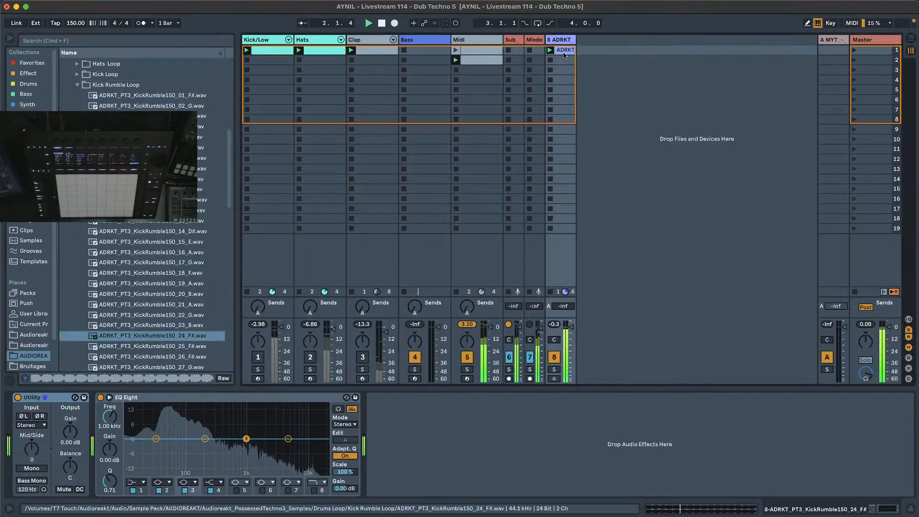
{"action": "left_click", "coordinate": [475, 41]}
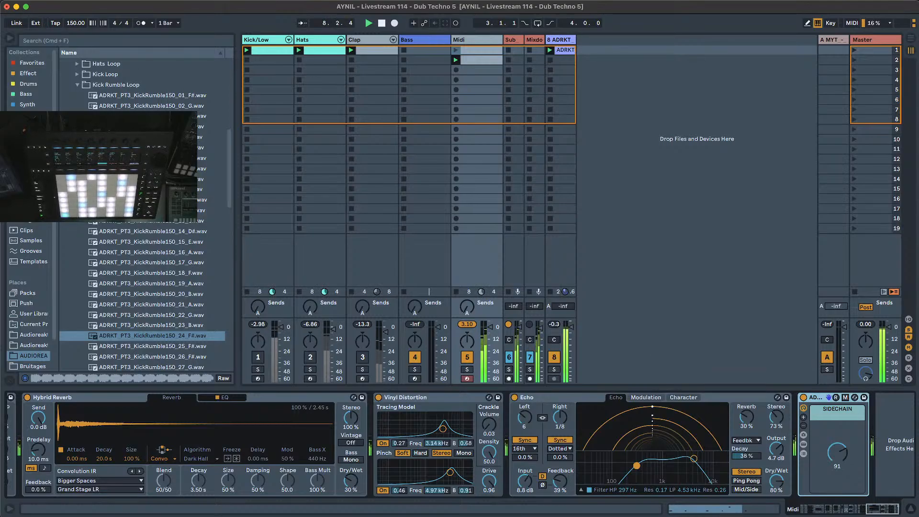
Collapse the PossessedTechno3 sample folders and expand Drum Loops inside Audioreakt_RawTechno2_Samples.
{"action": "left_click", "coordinate": [77, 86]}
{"action": "scroll", "coordinate": [79, 87], "scroll_direction": "up", "scroll_amount": 10}
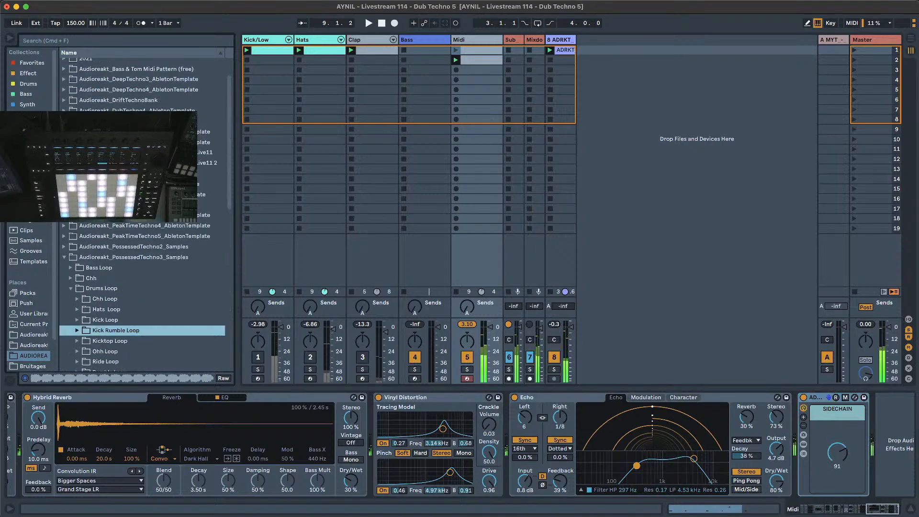
{"action": "left_click", "coordinate": [80, 259]}
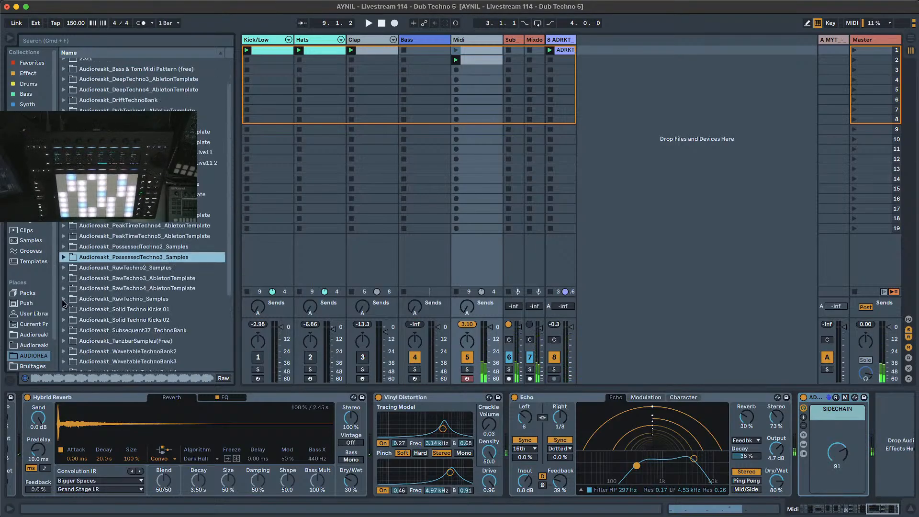
{"action": "left_click", "coordinate": [67, 269]}
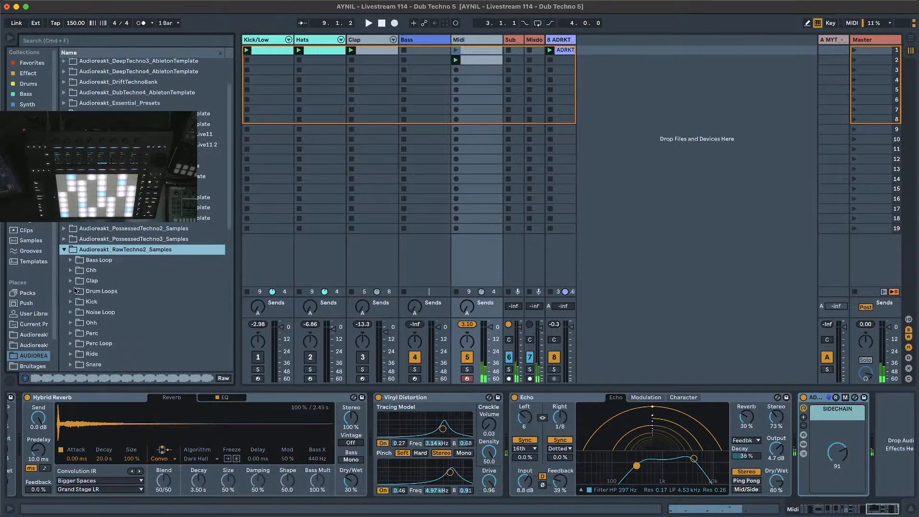
{"action": "left_click", "coordinate": [71, 283]}
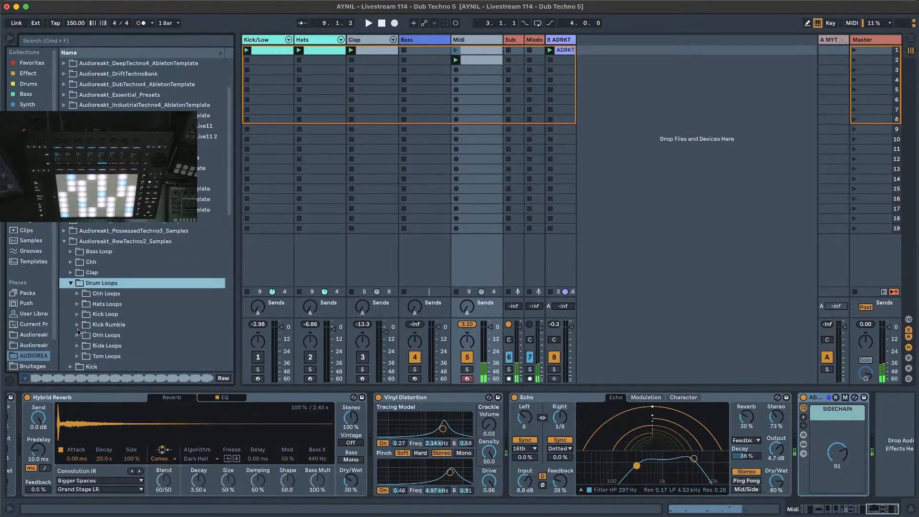
Expand the Kick Rumble folder, audition its first two loops and set the project tempo to 140 BPM.
{"action": "left_click", "coordinate": [77, 326]}
{"action": "left_click", "coordinate": [124, 336]}
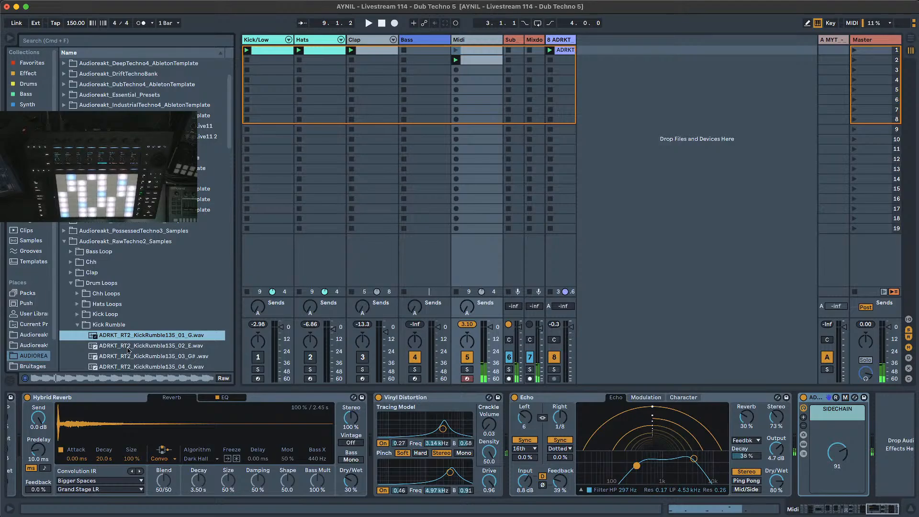
{"action": "left_click", "coordinate": [128, 348]}
{"action": "left_click_drag", "start_coordinate": [78, 19], "coordinate": [78, 34]}
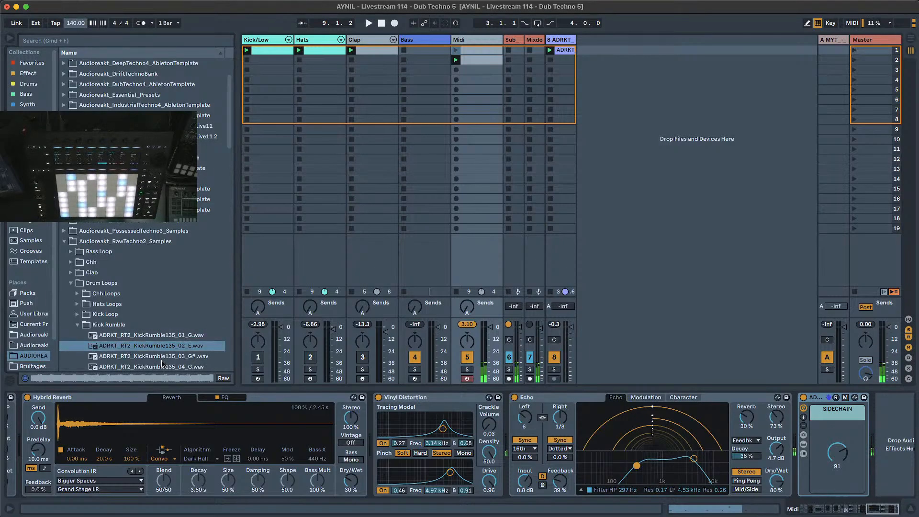
Audition more Kick Rumble loops and replace the clip on track 8 with ADRKT_RT2_KickRumble135_07_A.wav.
{"action": "left_click", "coordinate": [162, 357]}
{"action": "left_click", "coordinate": [165, 346]}
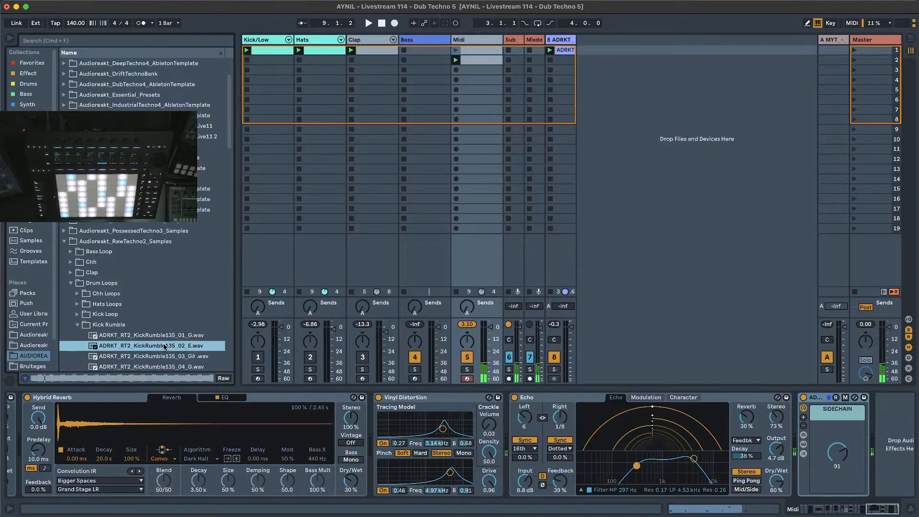
{"action": "scroll", "coordinate": [165, 347], "scroll_direction": "down", "scroll_amount": 1}
{"action": "left_click", "coordinate": [167, 355]}
{"action": "scroll", "coordinate": [169, 347], "scroll_direction": "down", "scroll_amount": 9}
{"action": "left_click", "coordinate": [168, 184]}
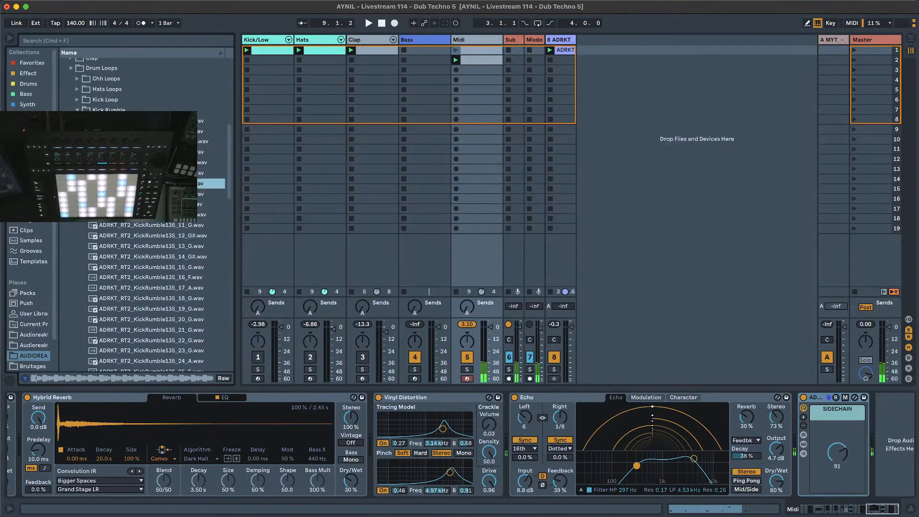
{"action": "left_click", "coordinate": [168, 173]}
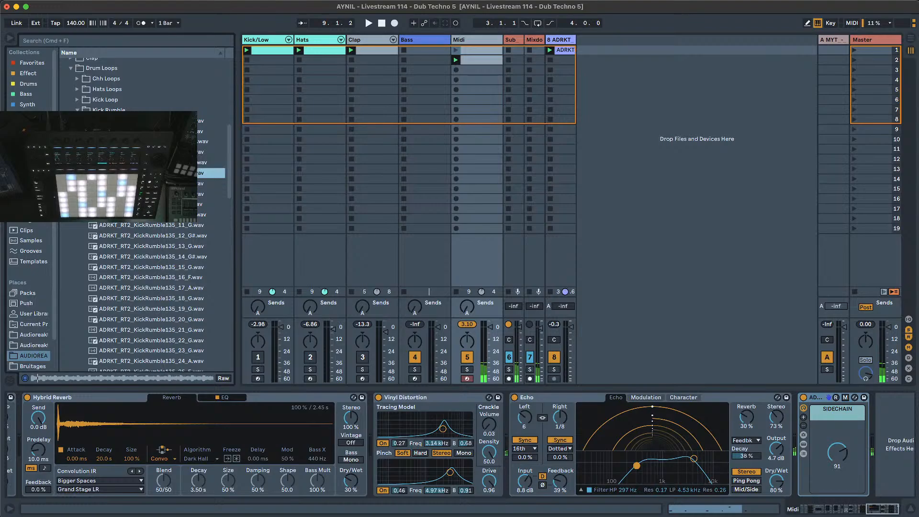
{"action": "left_click", "coordinate": [168, 184]}
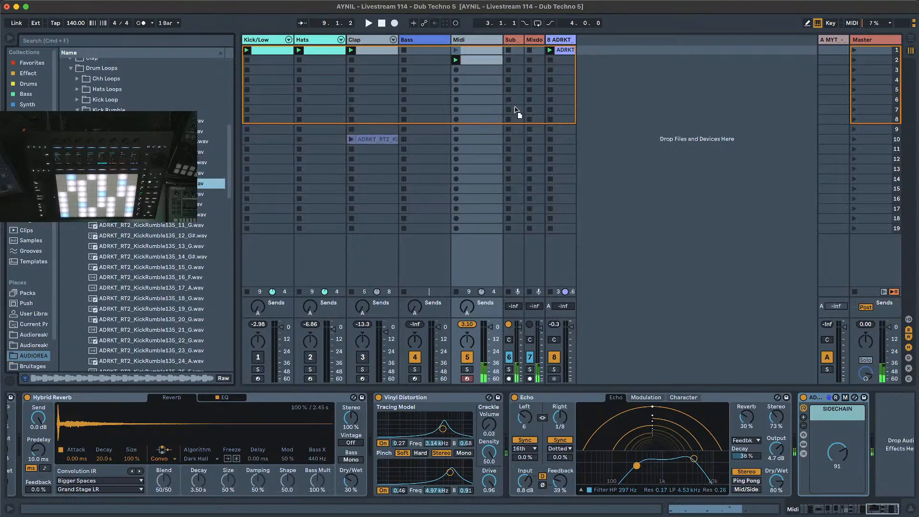
{"action": "left_click", "coordinate": [557, 243]}
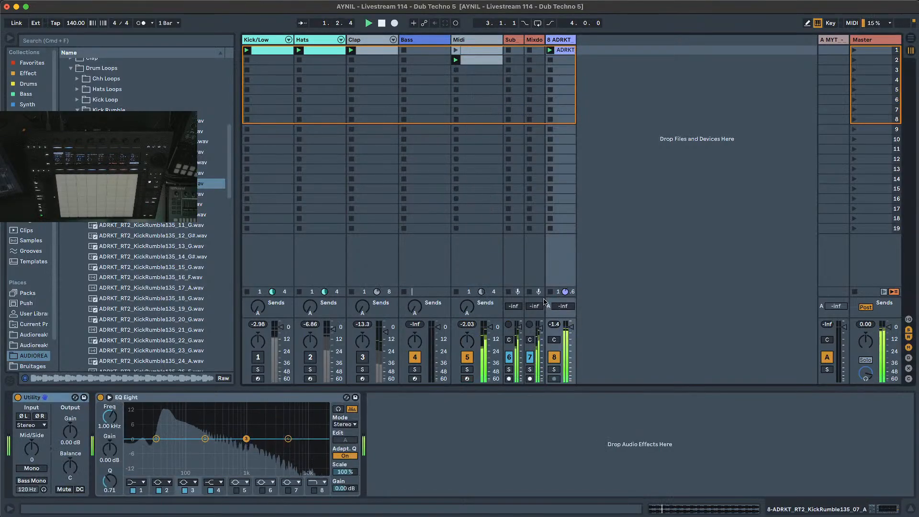
Audition Kick Rumble loops further down the folder and play ADRKT_RT2_KickRumble135_21_G.wav in place of the clip on track 8.
{"action": "left_click", "coordinate": [196, 245]}
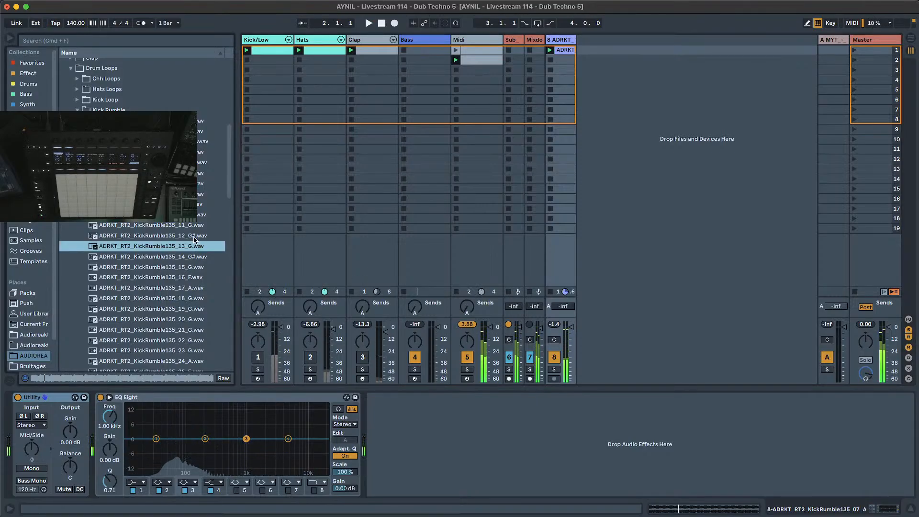
{"action": "key", "text": "Up"}
{"action": "key", "text": "Up"}
{"action": "key", "text": "Up"}
{"action": "left_click", "coordinate": [179, 319]}
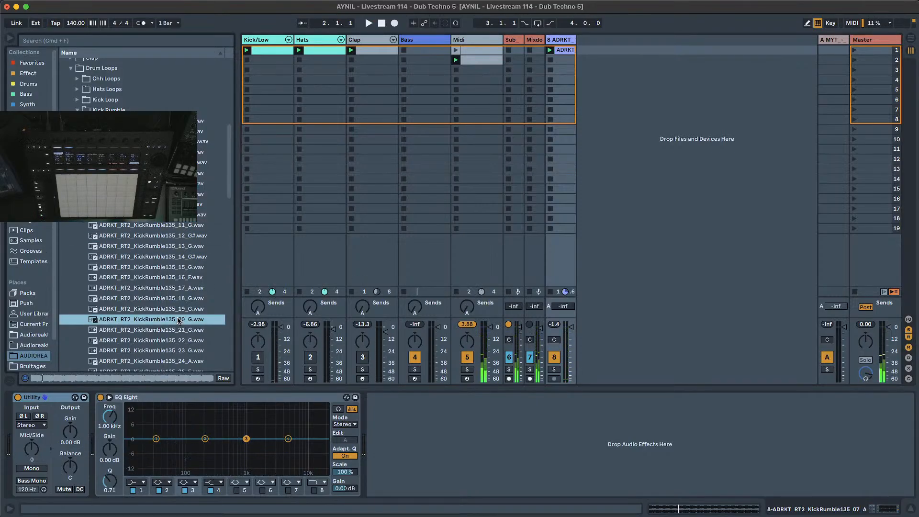
{"action": "key", "text": "Down"}
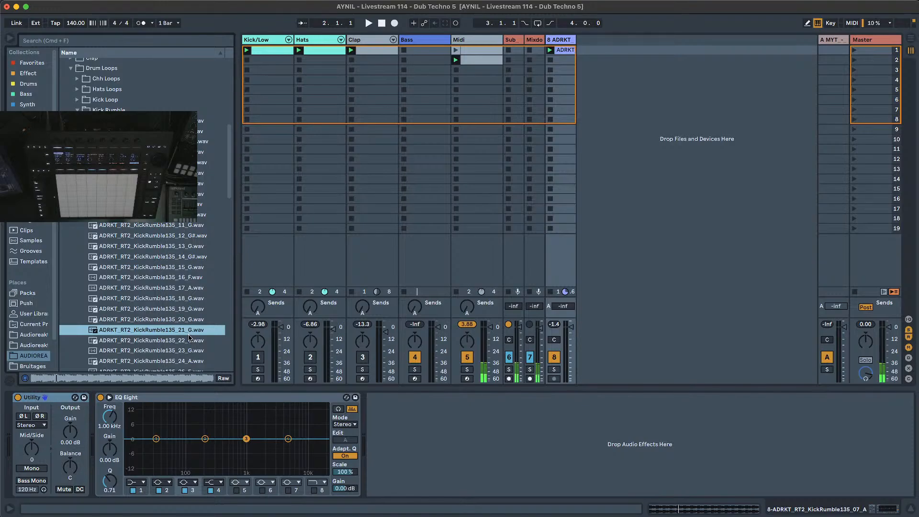
{"action": "left_click_drag", "start_coordinate": [189, 331], "coordinate": [567, 51]}
{"action": "key", "text": "space"}
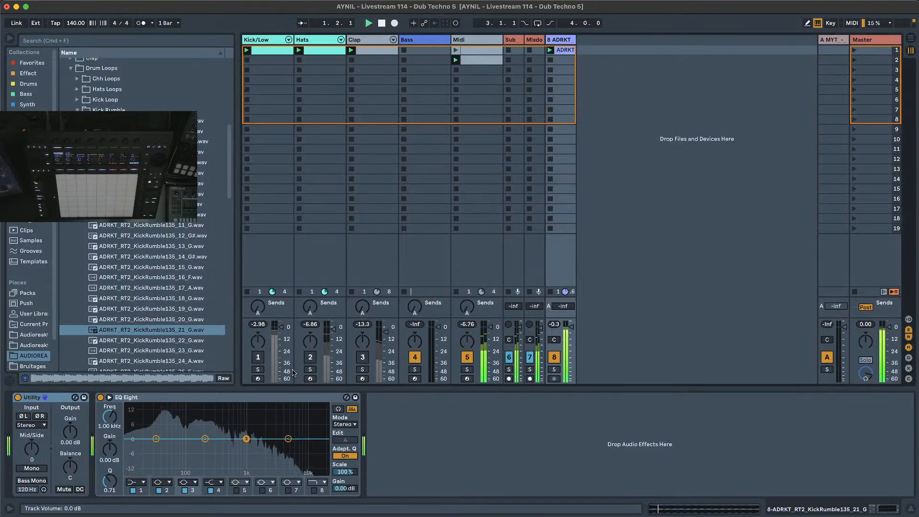
Unmute the Hats track and delete track 8 holding the kick rumble loop.
{"action": "left_click", "coordinate": [309, 361]}
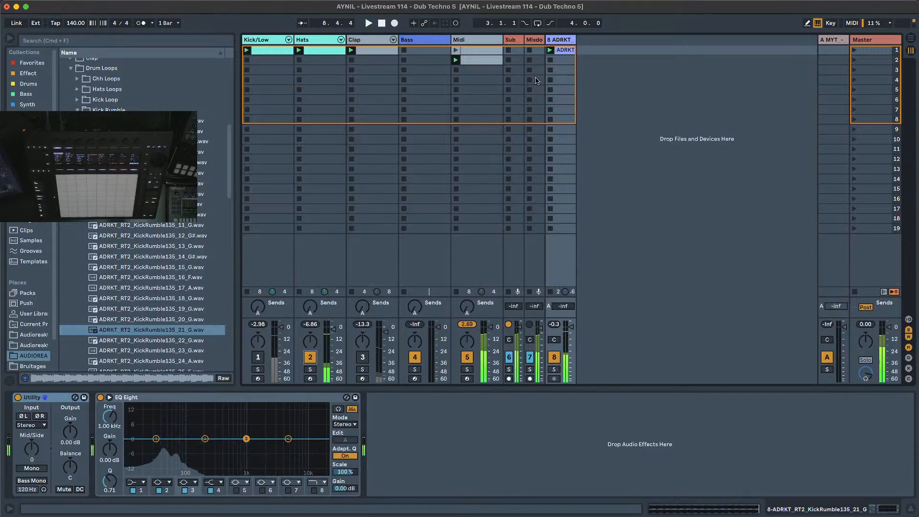
{"action": "key", "text": "Delete"}
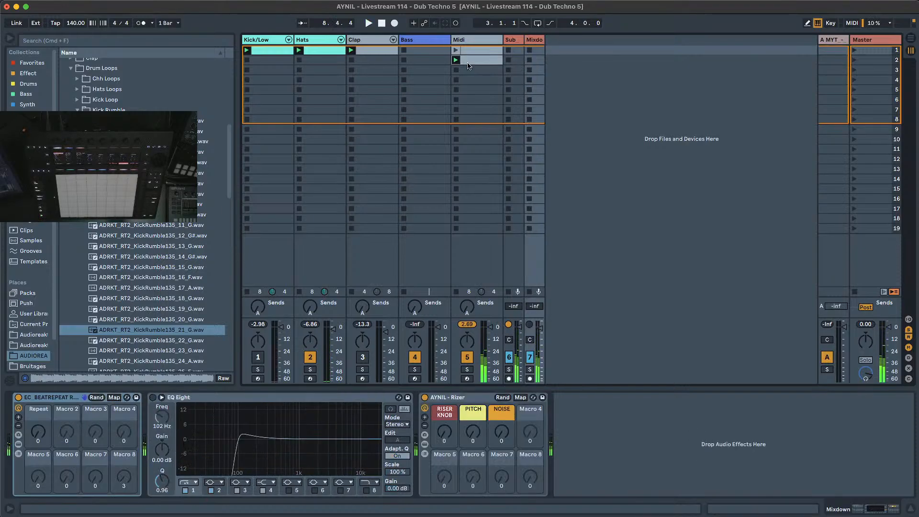
Delete the Midi clip in scene 2, set the tempo to 120 BPM, and play the scene 1 Midi clip with Kick/Low unmuted.
{"action": "left_click", "coordinate": [468, 65]}
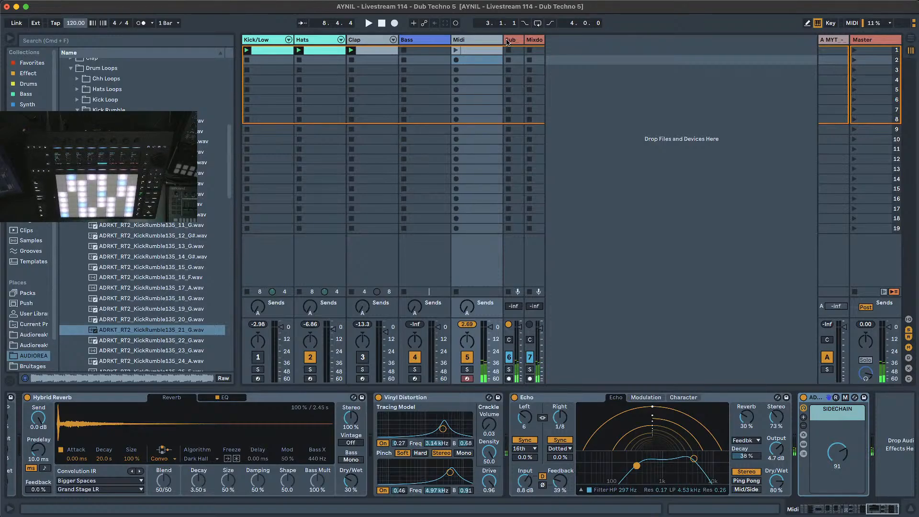
{"action": "left_click", "coordinate": [457, 50]}
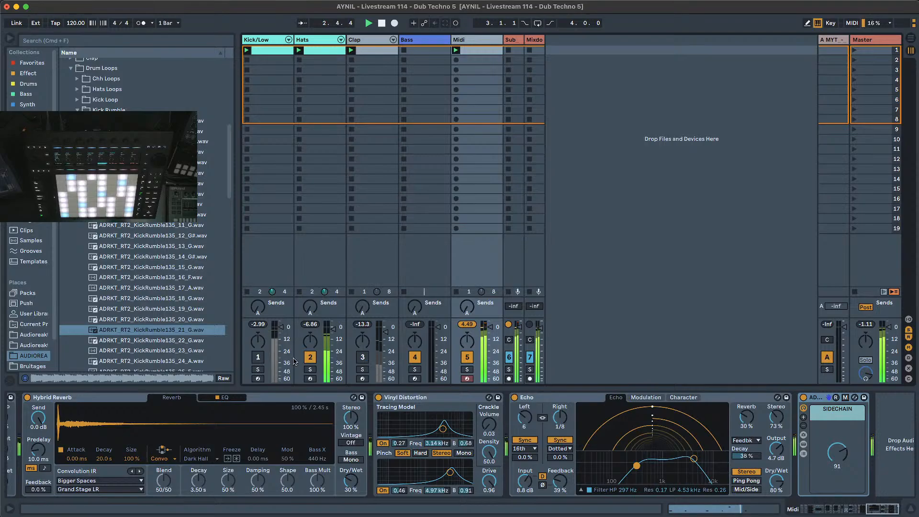
{"action": "left_click", "coordinate": [256, 361]}
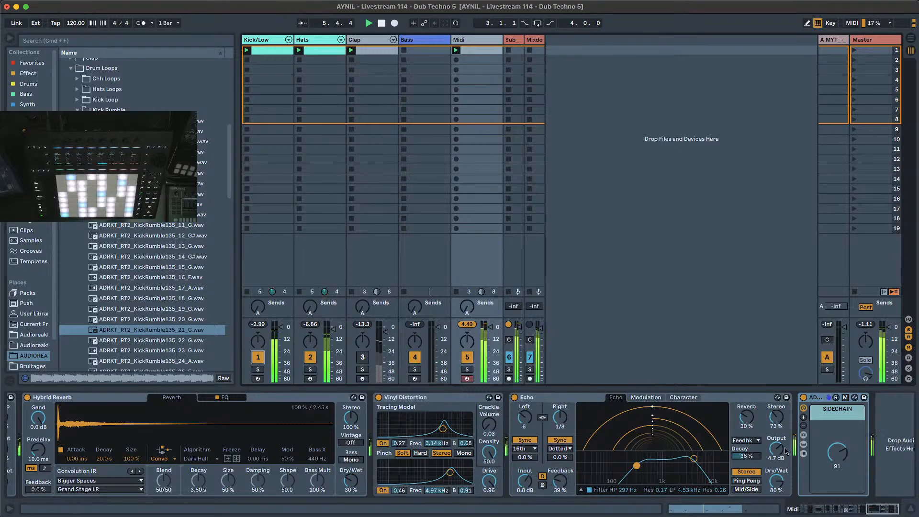
Bypass the SIDECHAIN rack, compare the Midi track with Echo off and on, and set Echo's Dry/Wet to 0%.
{"action": "left_click", "coordinate": [804, 398]}
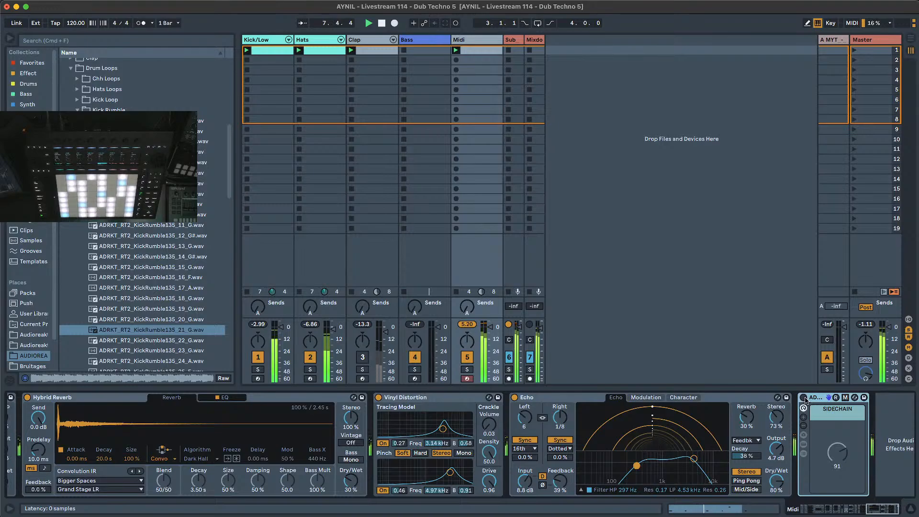
{"action": "left_click", "coordinate": [515, 398]}
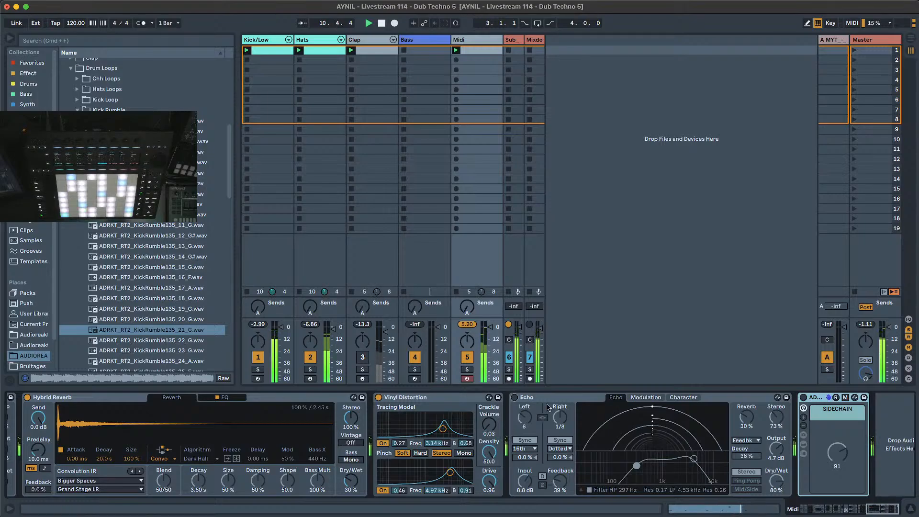
{"action": "left_click", "coordinate": [515, 398]}
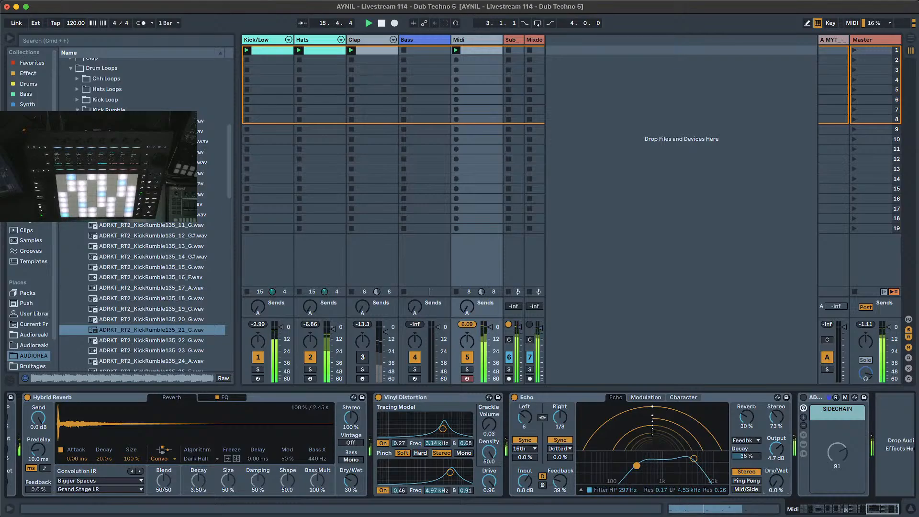
Set Vinyl Distortion's Drive to 0.50 and its Crackle Density and Volume to 0.00, and set Echo's Input to 0.0 dB.
{"action": "key", "text": "space"}
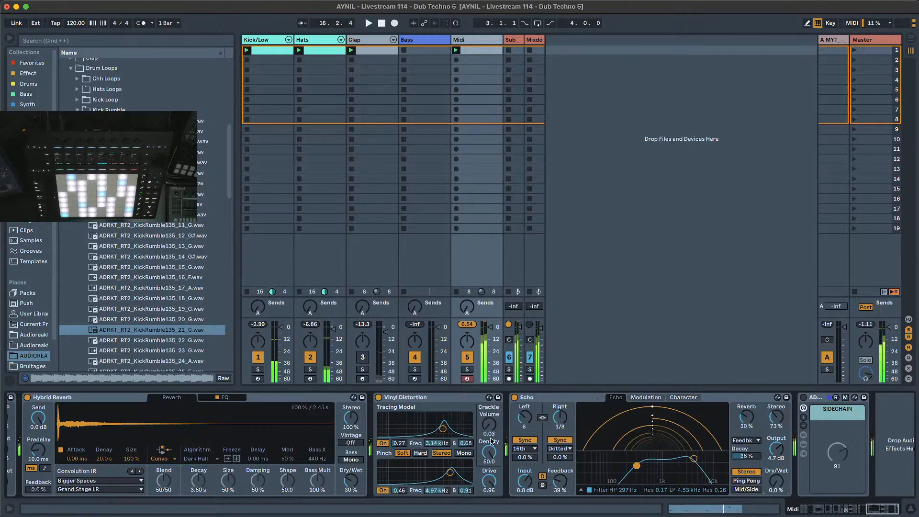
{"action": "key", "text": "space"}
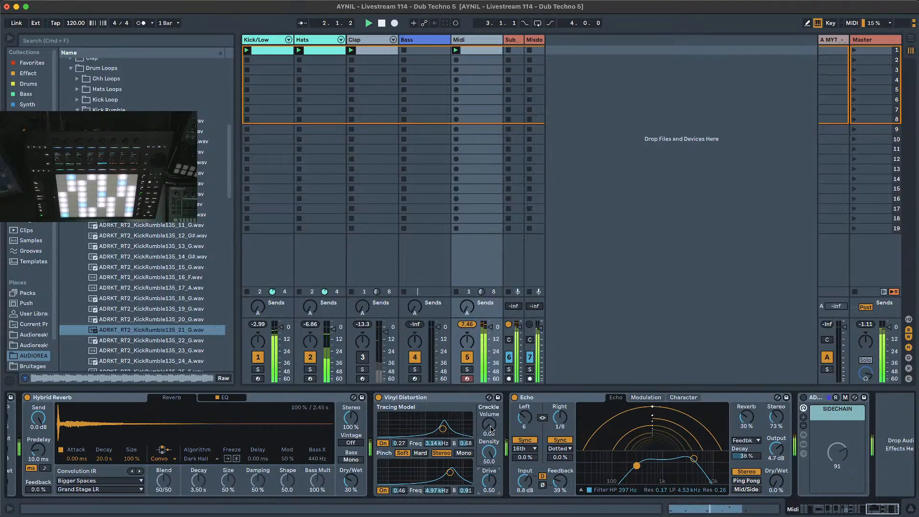
{"action": "key", "text": "space"}
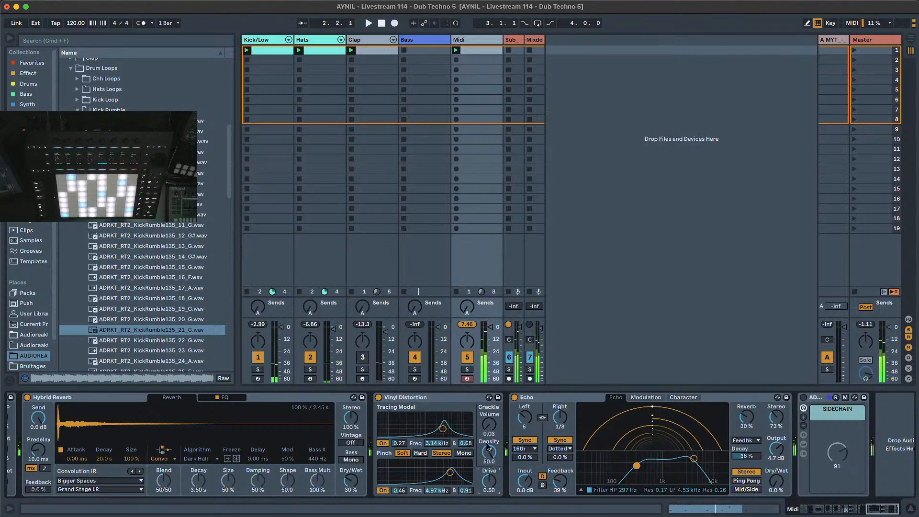
{"action": "left_click_drag", "start_coordinate": [488, 447], "coordinate": [486, 455]}
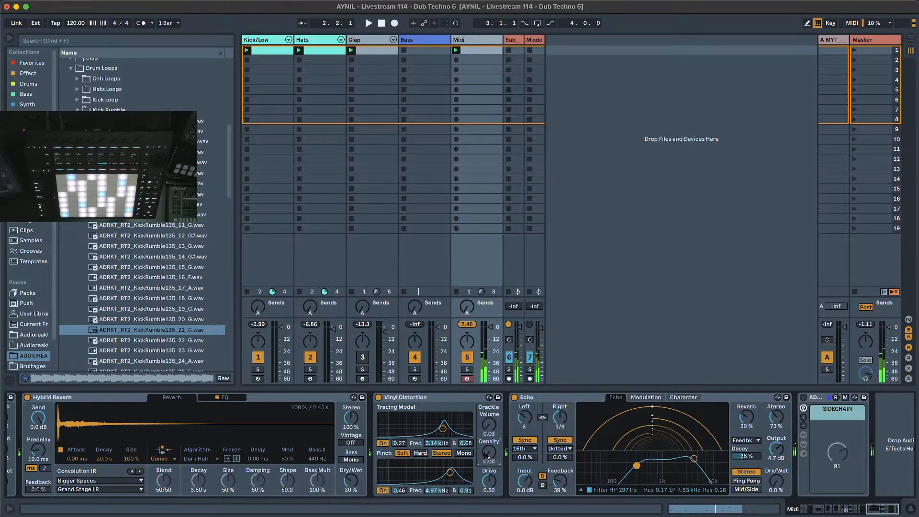
{"action": "key", "text": "space"}
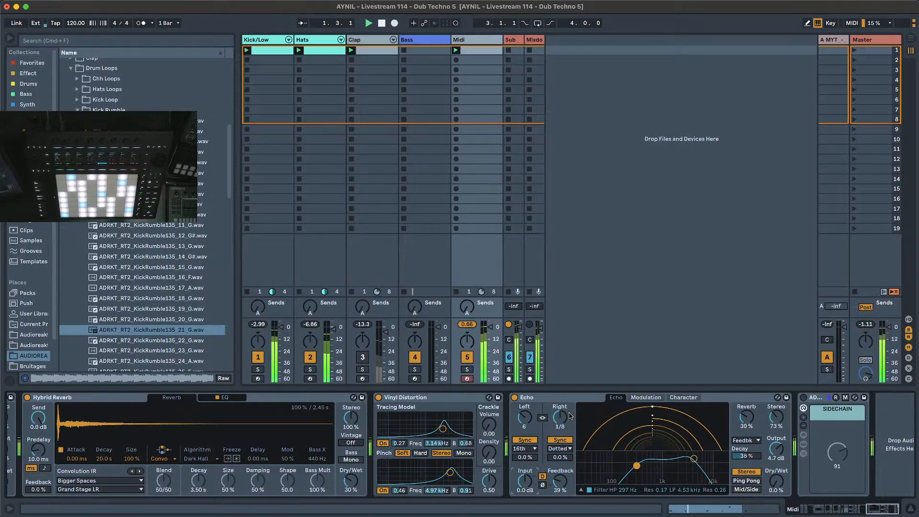
Reset Echo's Output to 0.0 dB and try a Dry/Wet of 53% before returning it to 0%.
{"action": "double_click", "coordinate": [773, 454]}
{"action": "left_click_drag", "start_coordinate": [776, 488], "coordinate": [777, 471]}
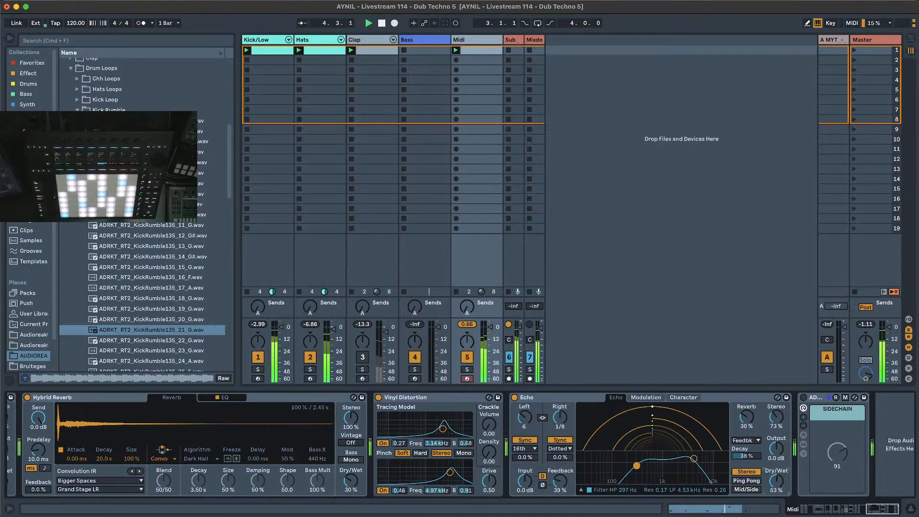
{"action": "left_click_drag", "start_coordinate": [776, 482], "coordinate": [776, 498]}
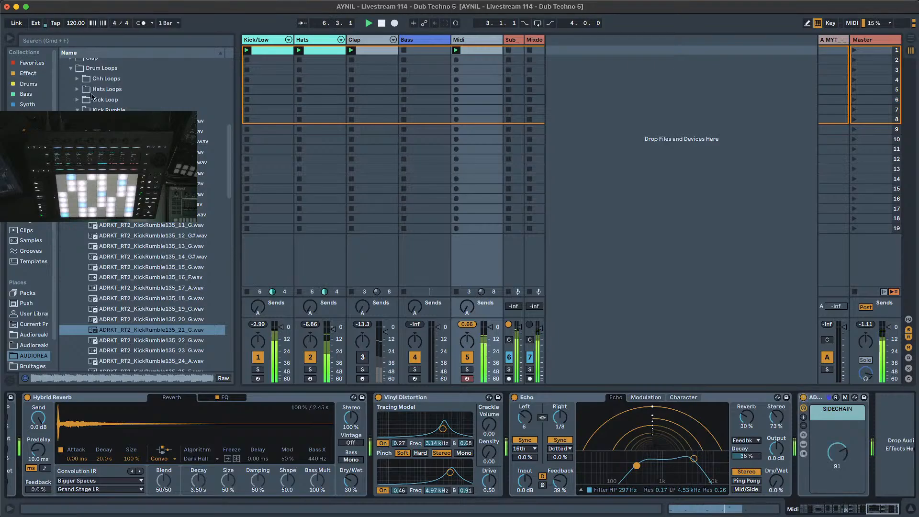
Collapse the Kick Rumble folder, insert an EQ Eight from EQ & Filters after Echo on the Midi track, and restart playback.
{"action": "left_click", "coordinate": [77, 111]}
{"action": "left_click", "coordinate": [32, 189]}
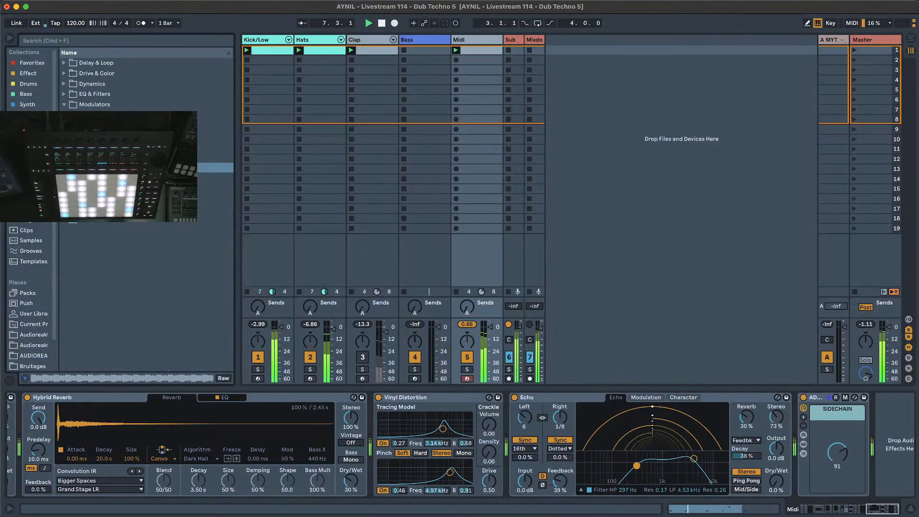
{"action": "left_click", "coordinate": [71, 95]}
{"action": "left_click", "coordinate": [66, 94]}
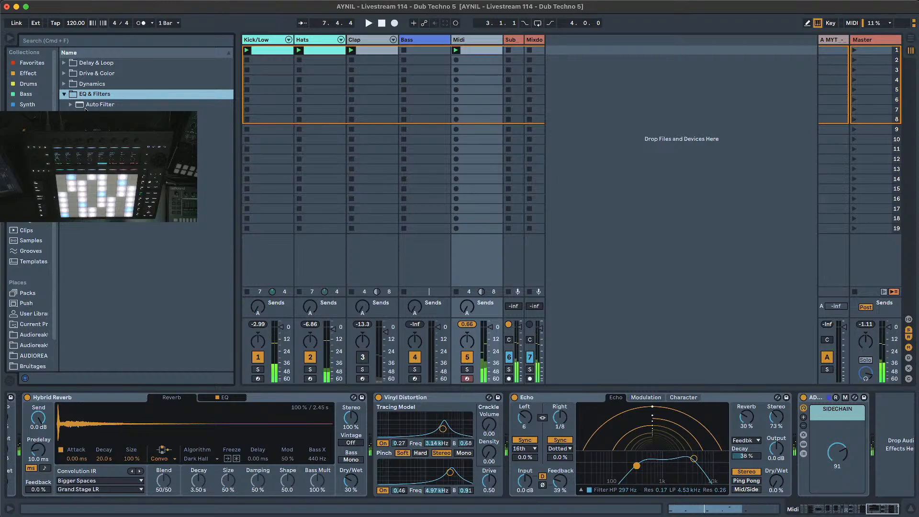
{"action": "left_click_drag", "start_coordinate": [99, 126], "coordinate": [786, 488]}
{"action": "key", "text": "space"}
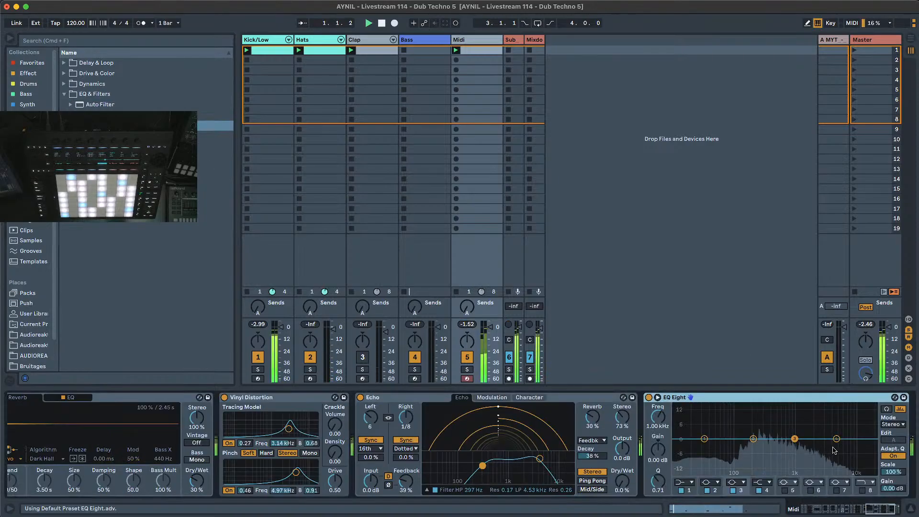
Shape EQ Eight by boosting bands 3 and 4, band 4 at 639 Hz and 11.3 dB, setting band 1 to 68.1 Hz and -9.05 dB, and Scale to 53%.
{"action": "left_click_drag", "start_coordinate": [781, 454], "coordinate": [796, 409]}
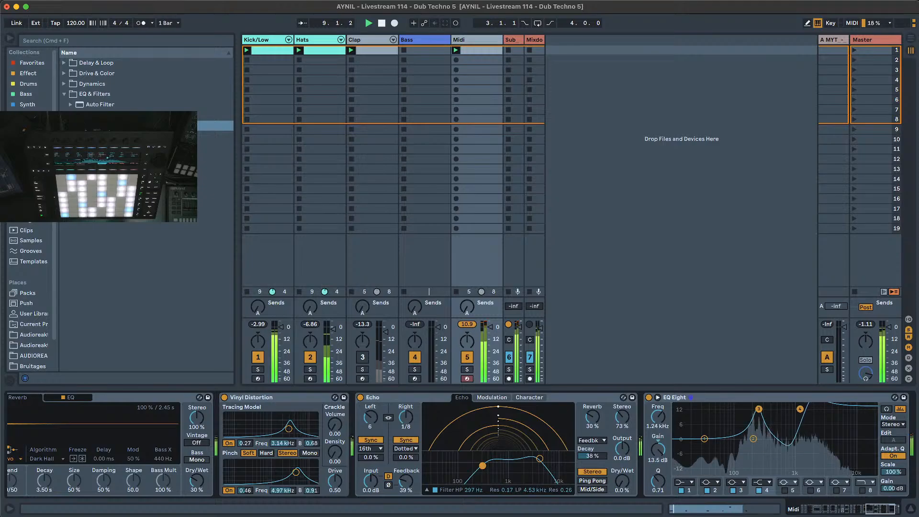
{"action": "left_click_drag", "start_coordinate": [792, 410], "coordinate": [781, 412]}
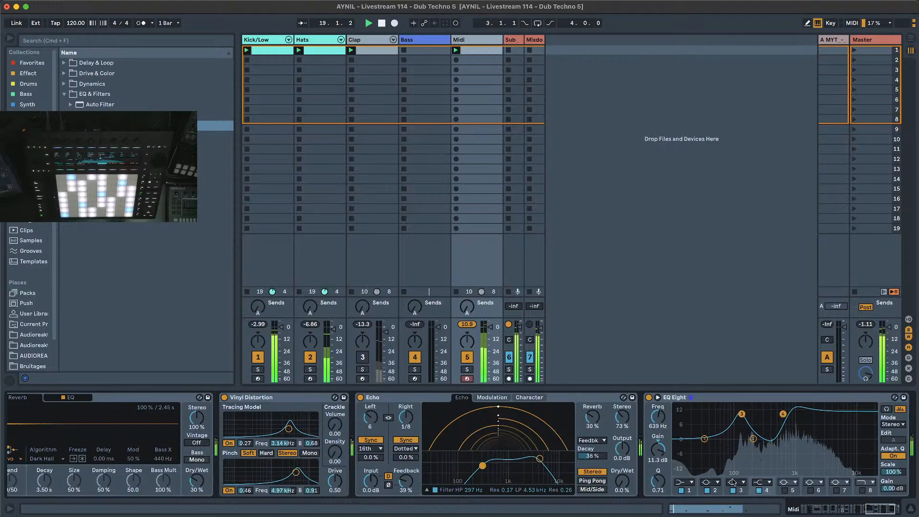
{"action": "left_click", "coordinate": [689, 487]}
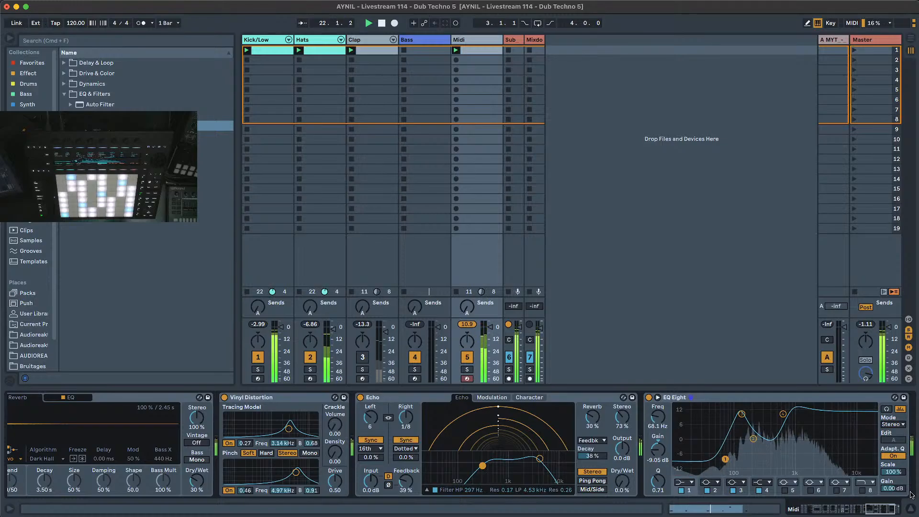
{"action": "mouse_move", "coordinate": [894, 472]}
{"action": "left_mouse_down"}
{"action": "mouse_move", "coordinate": [894, 514]}
{"action": "mouse_move", "coordinate": [894, 472]}
{"action": "left_mouse_up"}
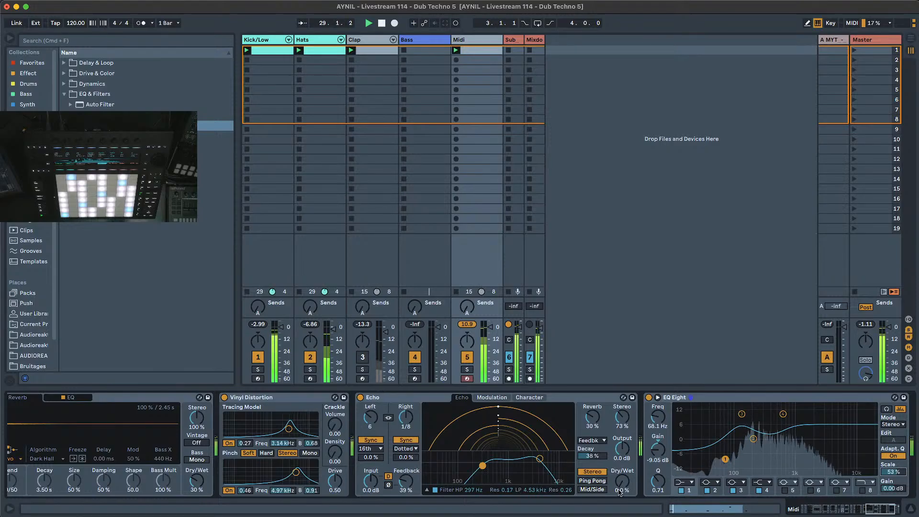
Set Echo's Stereo to 119% while trying different Dry/Wet amounts, returning Dry/Wet to 0%.
{"action": "left_click_drag", "start_coordinate": [623, 482], "coordinate": [620, 506]}
{"action": "left_click_drag", "start_coordinate": [620, 426], "coordinate": [620, 414]}
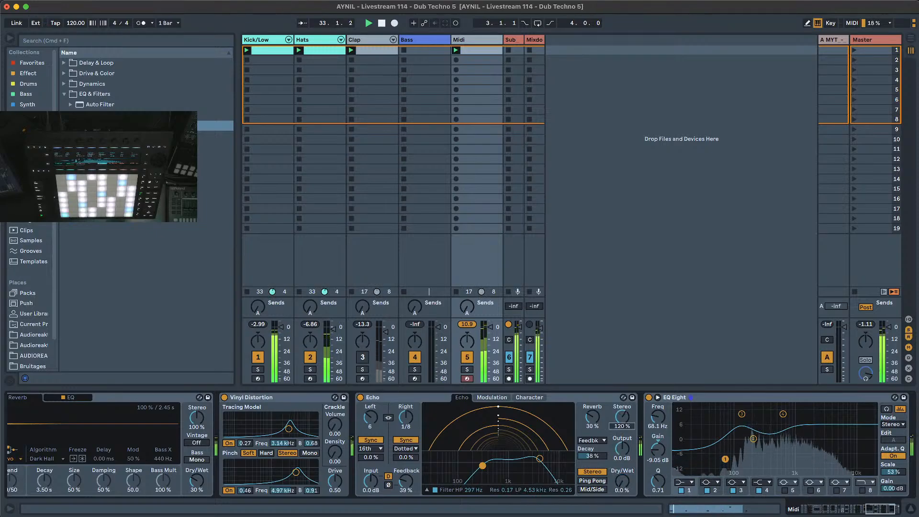
{"action": "left_click_drag", "start_coordinate": [622, 480], "coordinate": [622, 509]}
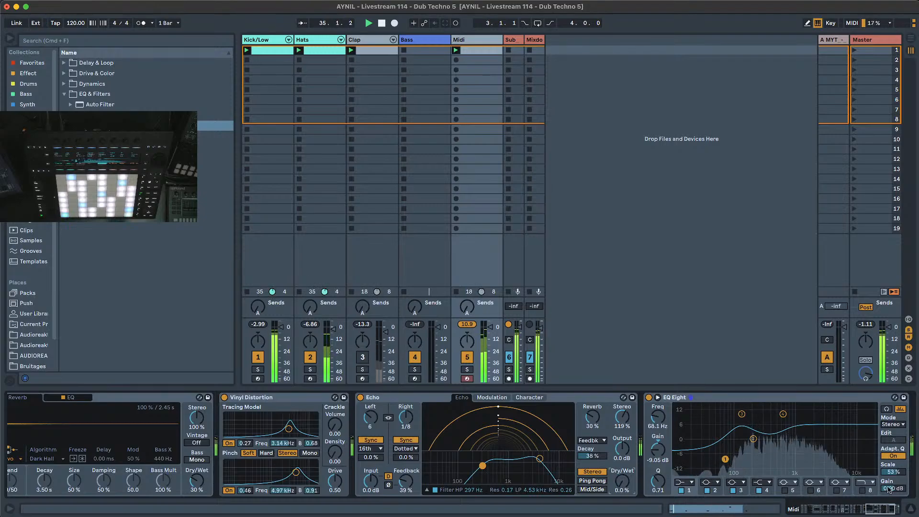
Try EQ Eight's Scale at 3.1% during playback, set it to 25%, and turn the Clap track back on.
{"action": "mouse_move", "coordinate": [893, 476]}
{"action": "left_mouse_down"}
{"action": "mouse_move", "coordinate": [894, 492]}
{"action": "mouse_move", "coordinate": [894, 432]}
{"action": "mouse_move", "coordinate": [894, 479]}
{"action": "left_mouse_up"}
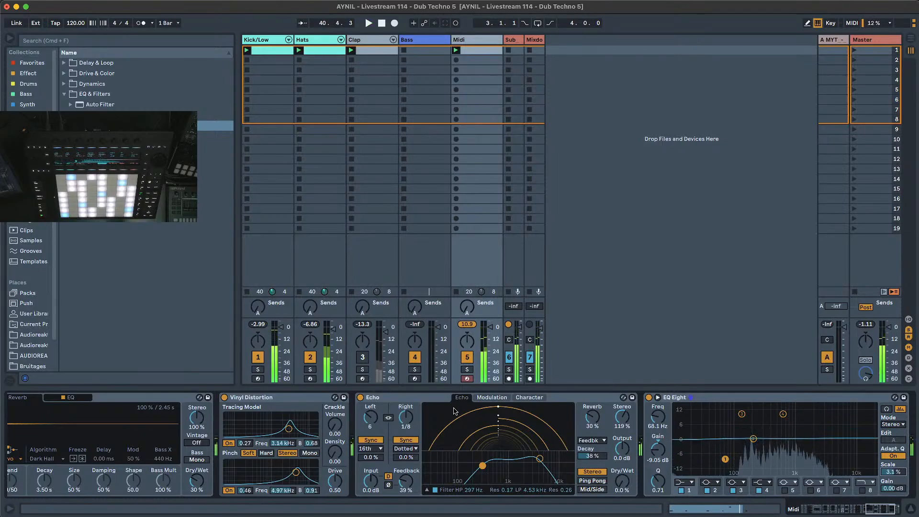
{"action": "key", "text": "space"}
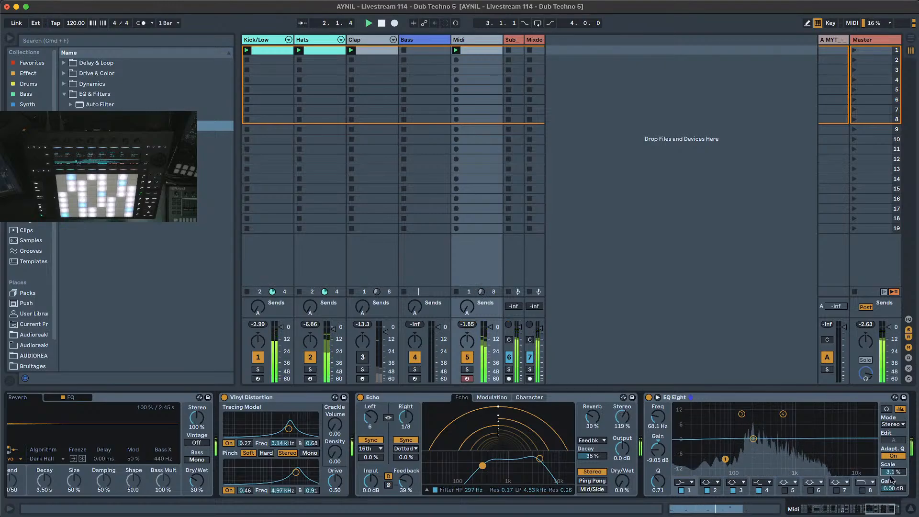
{"action": "left_click_drag", "start_coordinate": [894, 472], "coordinate": [879, 475]}
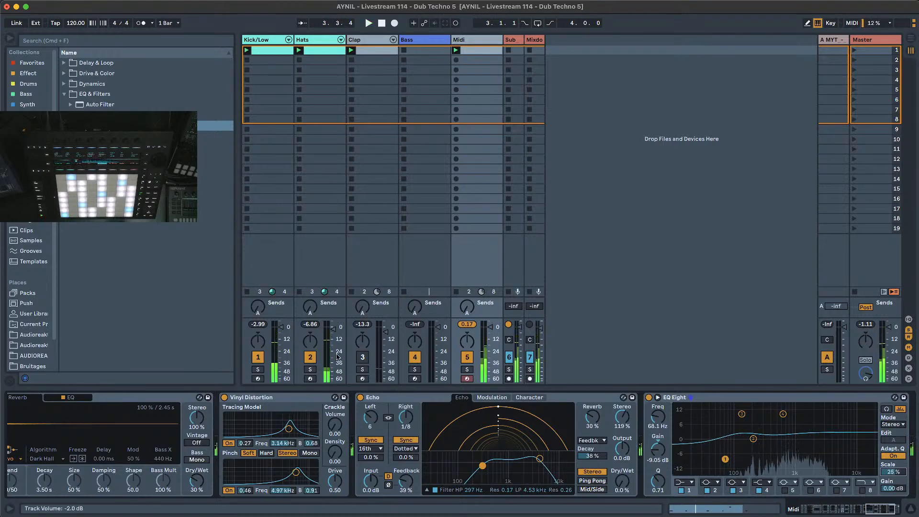
{"action": "left_click", "coordinate": [363, 358]}
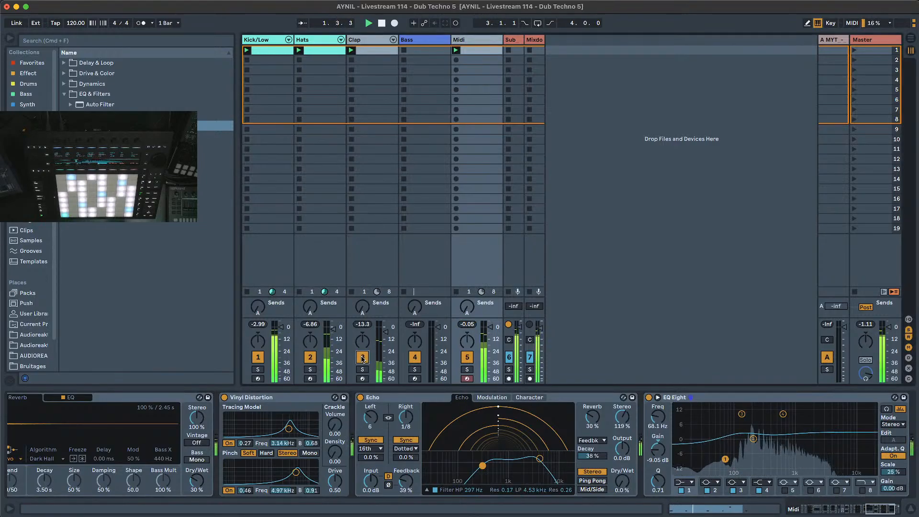
Review the Midi track's effects from the Auto Filters through Hybrid Reverb and Vinyl Distortion to the final sidechain rack, restarting playback.
{"action": "left_click_drag", "start_coordinate": [876, 510], "coordinate": [829, 513]}
{"action": "key", "text": "space"}
{"action": "mouse_move", "coordinate": [558, 425]}
{"action": "left_mouse_down"}
{"action": "mouse_move", "coordinate": [558, 479]}
{"action": "mouse_move", "coordinate": [564, 431]}
{"action": "left_mouse_up"}
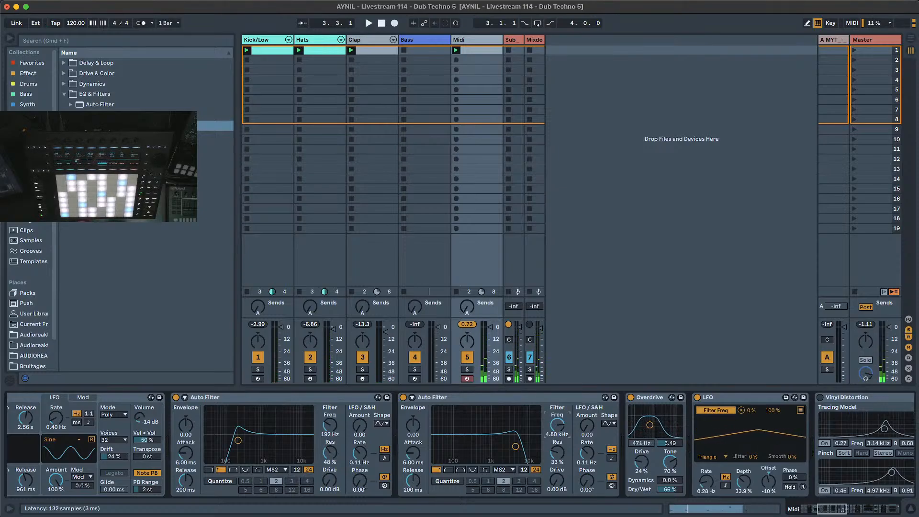
{"action": "left_click_drag", "start_coordinate": [834, 509], "coordinate": [867, 509]}
{"action": "left_click", "coordinate": [755, 437]}
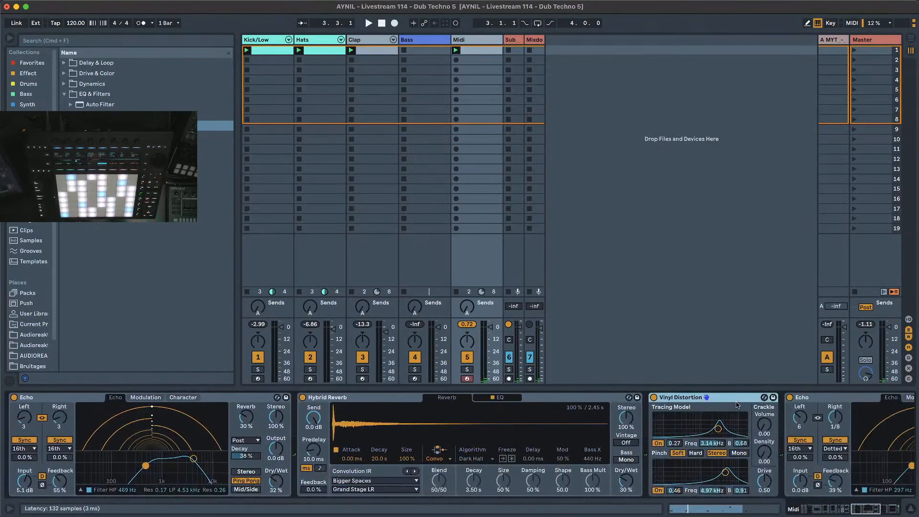
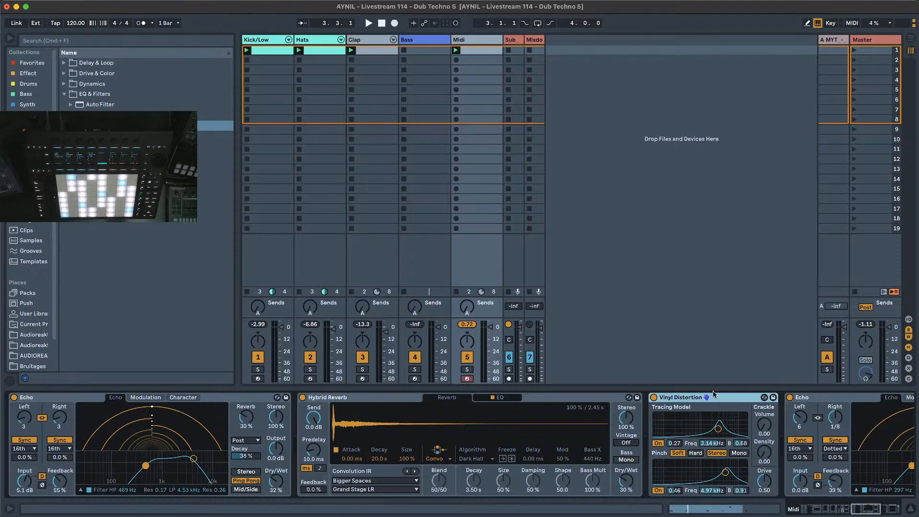
{"action": "left_click", "coordinate": [590, 397]}
{"action": "key", "text": "space"}
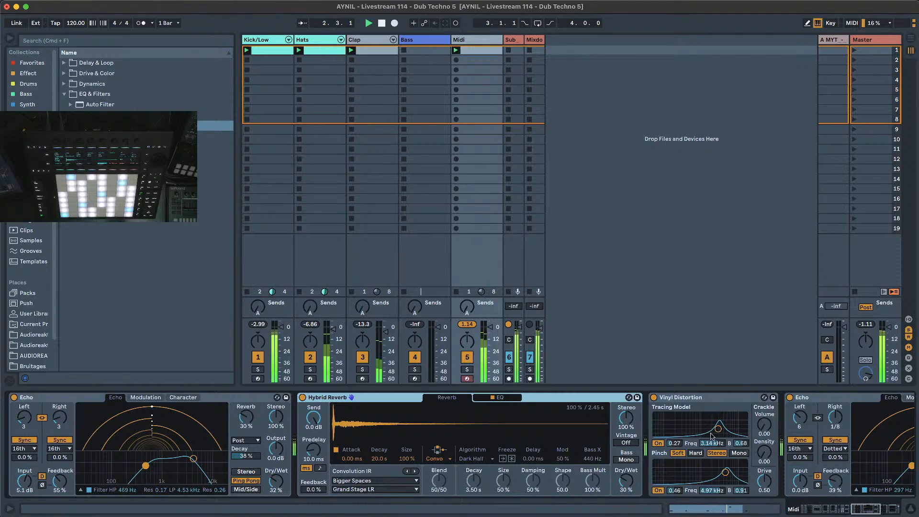
{"action": "scroll", "coordinate": [513, 431], "scroll_direction": "right", "scroll_amount": 10}
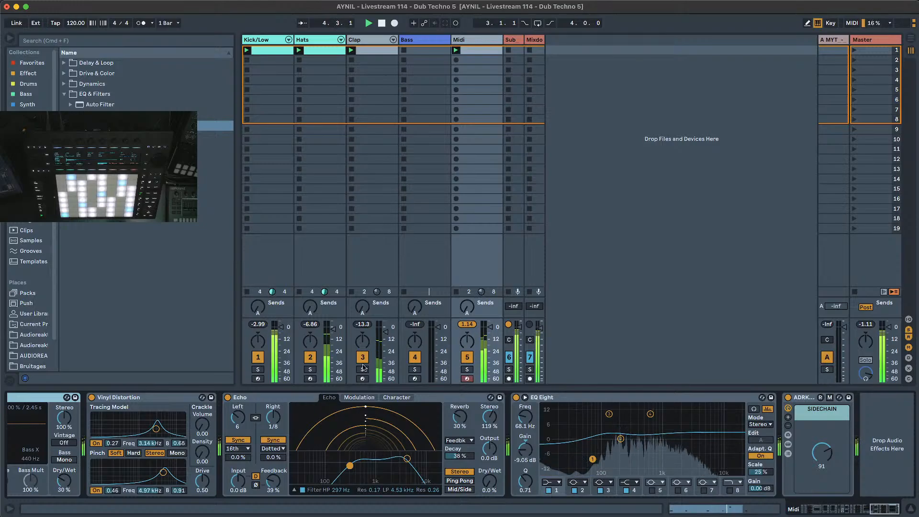
Mute Kick/Low and compare the Midi track's first and second clips, leaving the second one playing.
{"action": "left_click", "coordinate": [258, 357]}
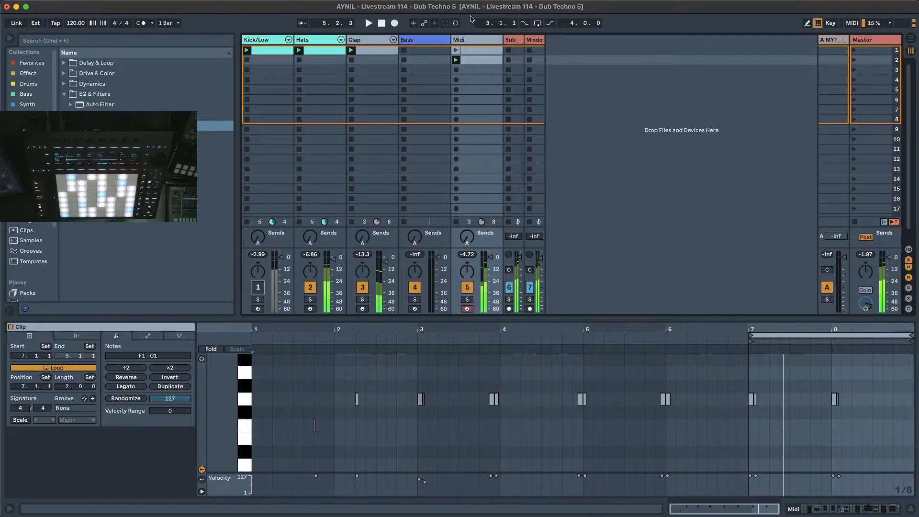
{"action": "left_click", "coordinate": [455, 54]}
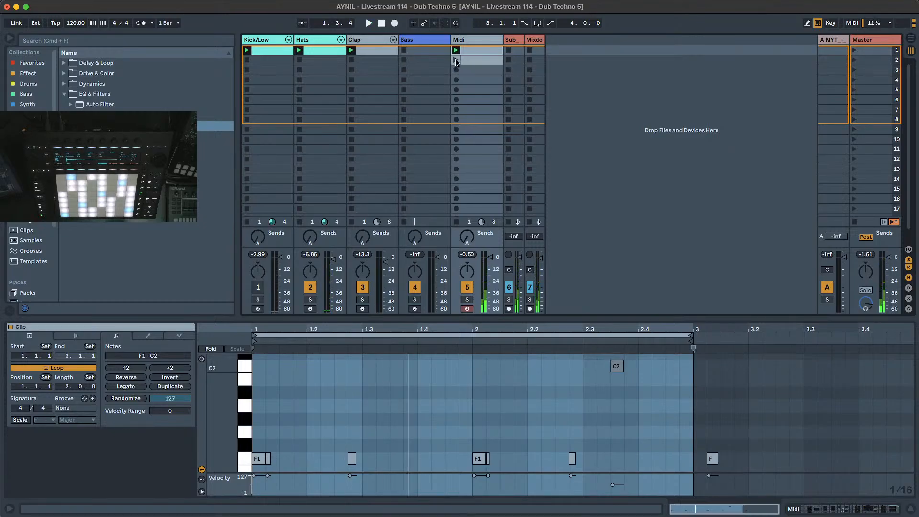
{"action": "left_click", "coordinate": [456, 61]}
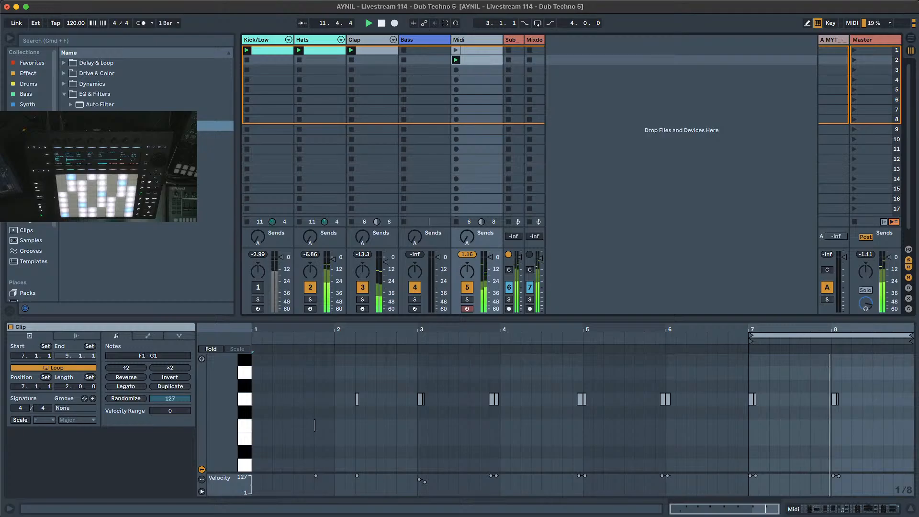
Show the Midi track's device chain around the second Auto Filter, restart playback, and unmute Kick/Low.
{"action": "left_click", "coordinate": [473, 40]}
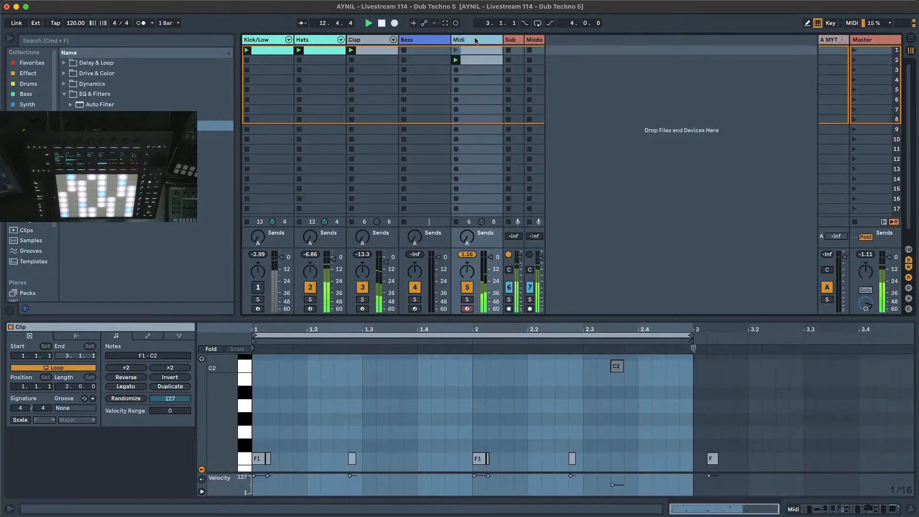
{"action": "double_click", "coordinate": [475, 40]}
{"action": "key", "text": "space"}
{"action": "left_click_drag", "start_coordinate": [883, 510], "coordinate": [836, 510]}
{"action": "key", "text": "space"}
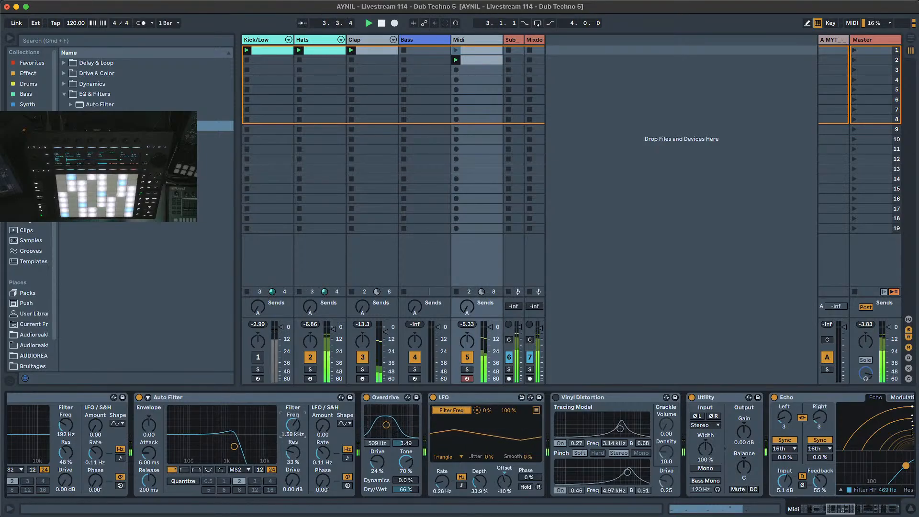
{"action": "left_click", "coordinate": [258, 358]}
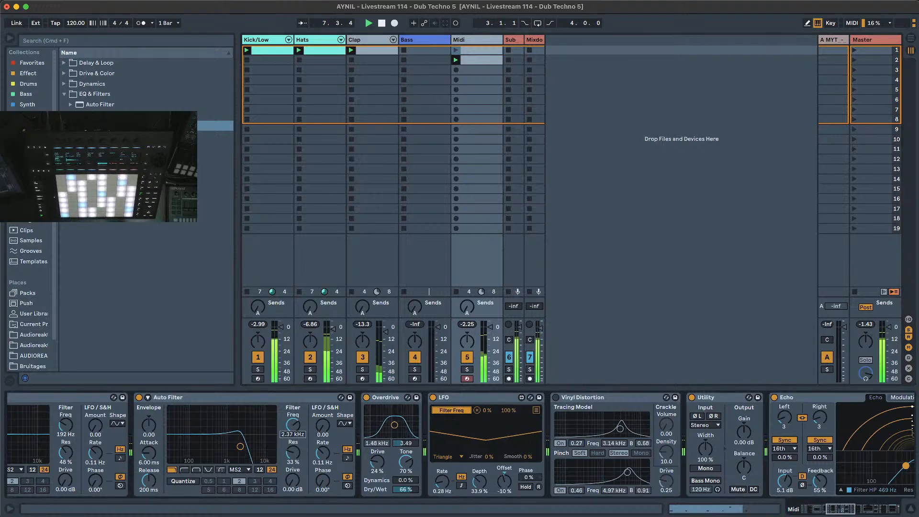
Try the Midi track's last Echo with Dry/Wet at 52% and 100%, then return it to 0%.
{"action": "scroll", "coordinate": [780, 489], "scroll_direction": "right", "scroll_amount": 10}
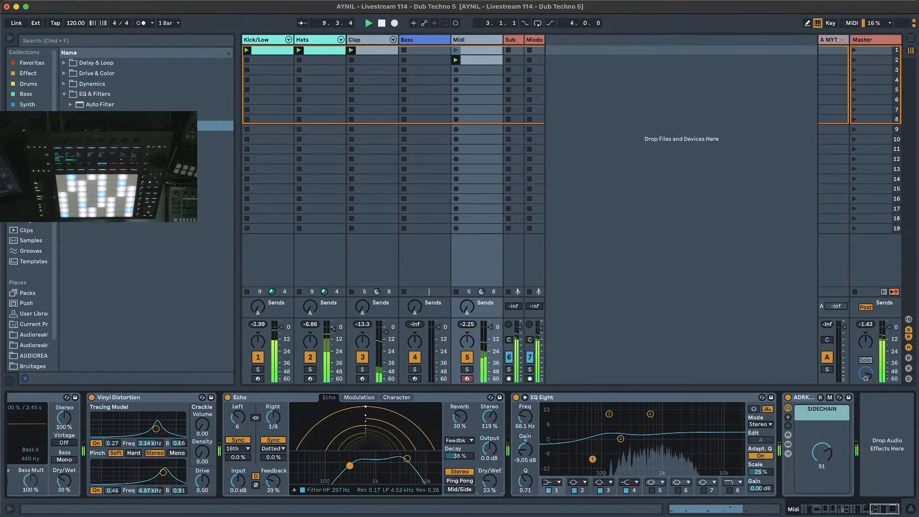
{"action": "left_click_drag", "start_coordinate": [489, 480], "coordinate": [489, 475]}
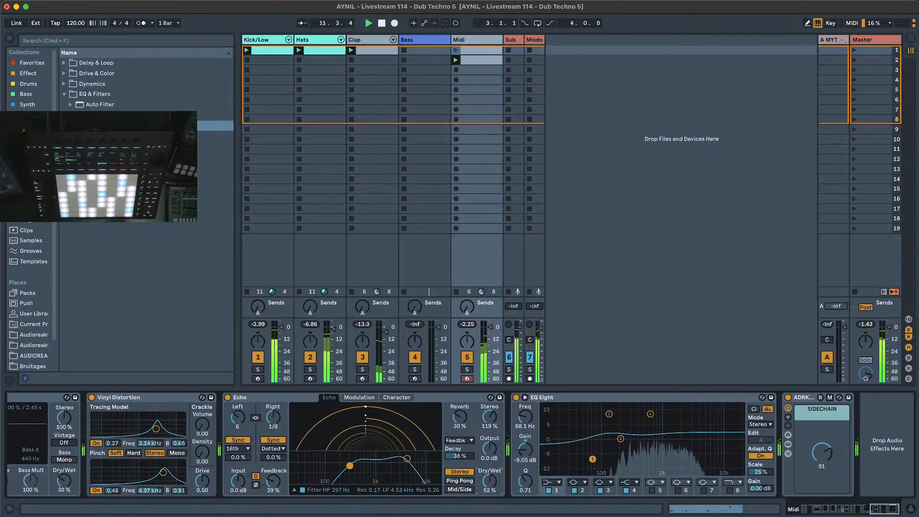
{"action": "mouse_move", "coordinate": [490, 480]}
{"action": "left_mouse_down"}
{"action": "mouse_move", "coordinate": [489, 463]}
{"action": "mouse_move", "coordinate": [489, 490]}
{"action": "left_mouse_up"}
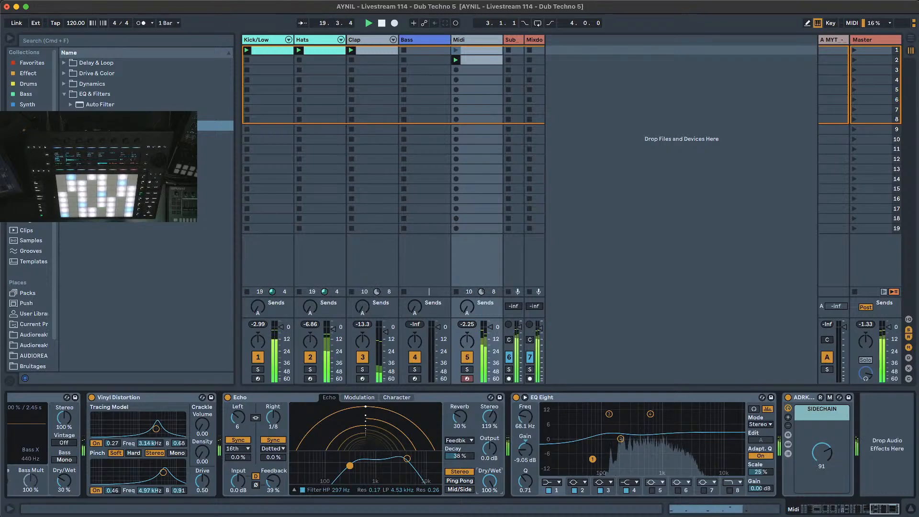
{"action": "left_click_drag", "start_coordinate": [487, 486], "coordinate": [493, 503]}
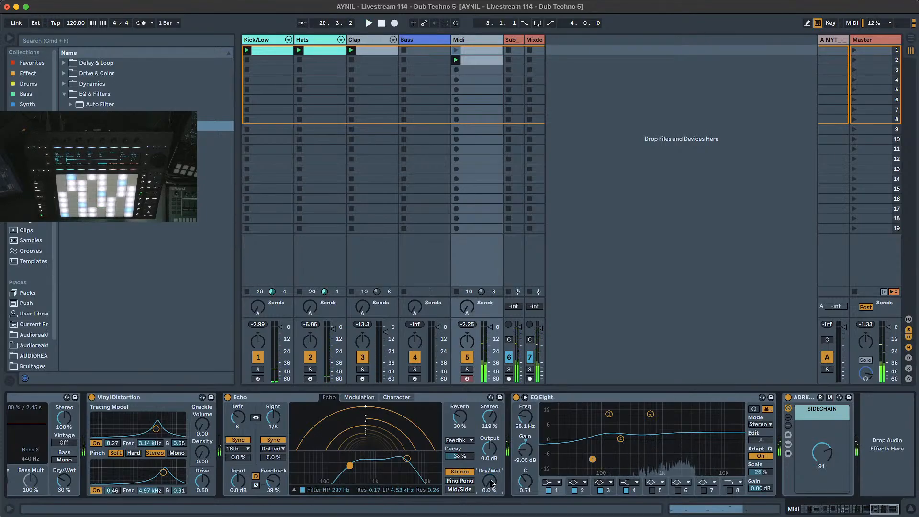
Insert a second return track beside the existing reverb return.
{"action": "left_click", "coordinate": [825, 41]}
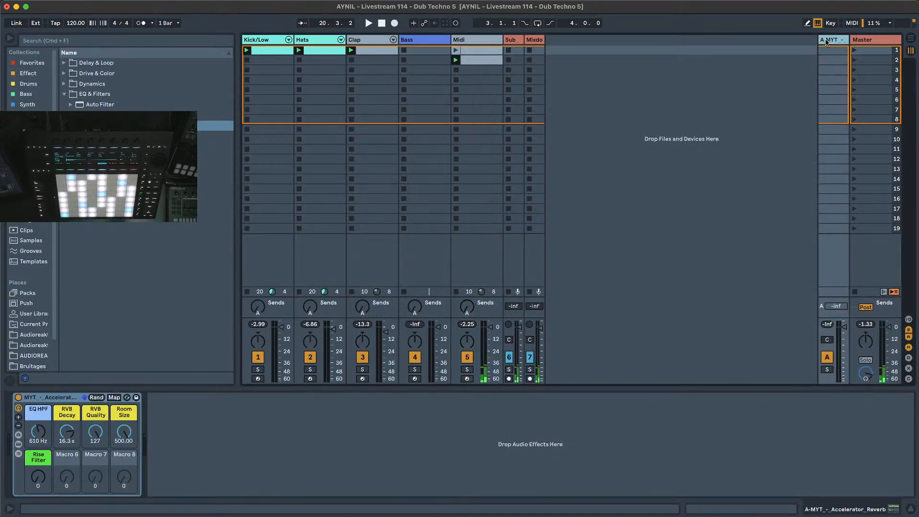
{"action": "right_click", "coordinate": [826, 42]}
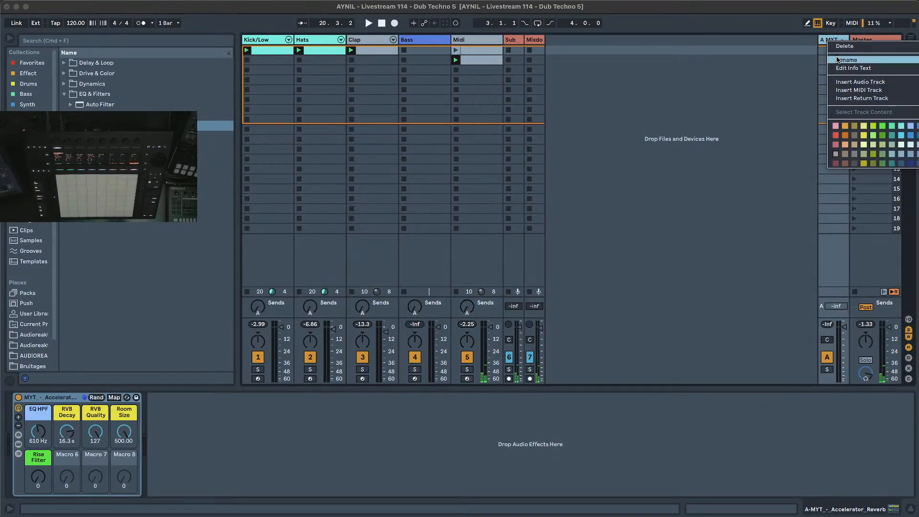
{"action": "left_click", "coordinate": [866, 98]}
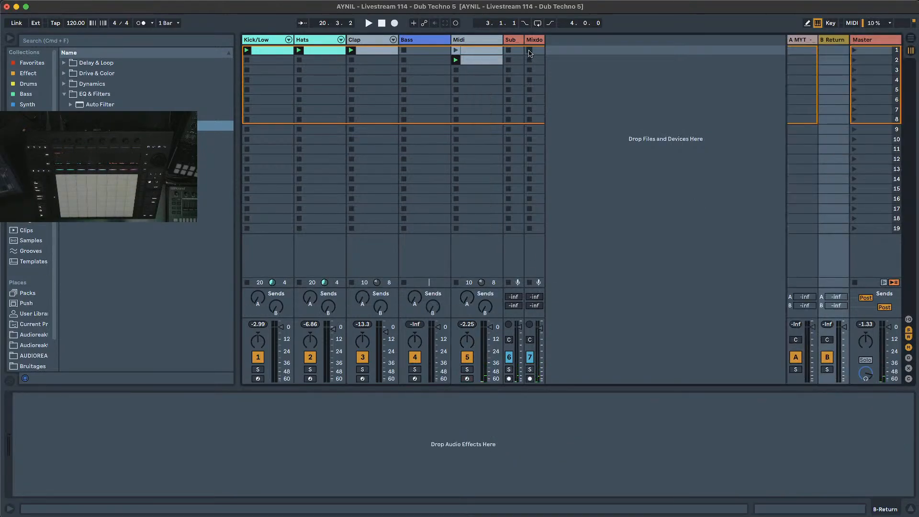
Move the last Echo from the Midi track onto return track B and set its Dry/Wet to 100%.
{"action": "left_click", "coordinate": [447, 42]}
{"action": "left_click", "coordinate": [466, 42]}
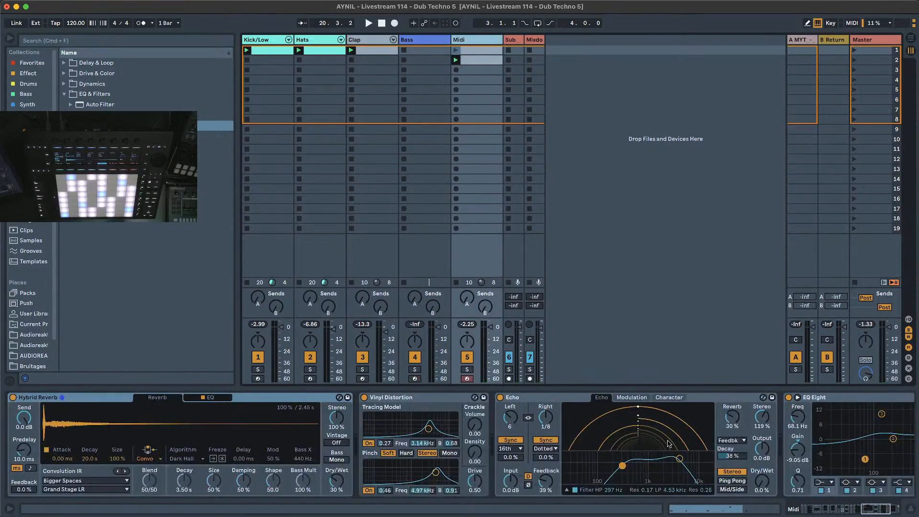
{"action": "left_click", "coordinate": [885, 513]}
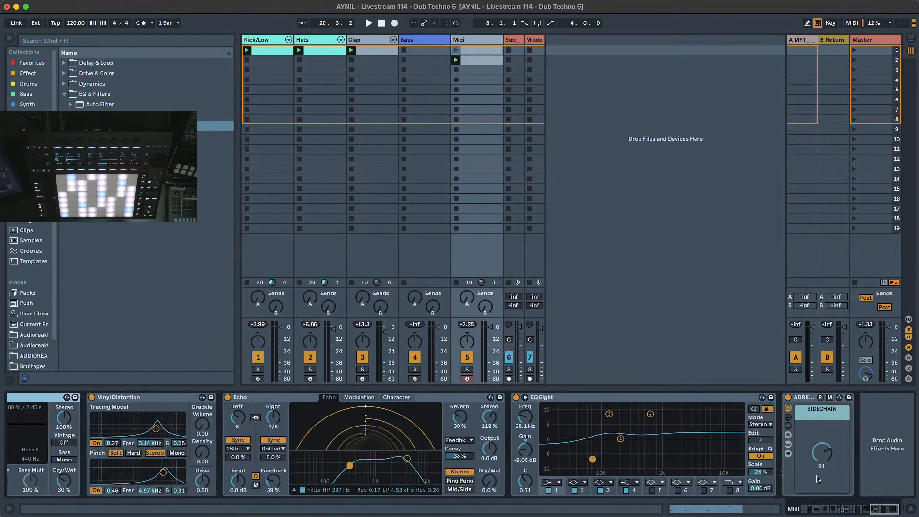
{"action": "left_click_drag", "start_coordinate": [751, 74], "coordinate": [832, 38]}
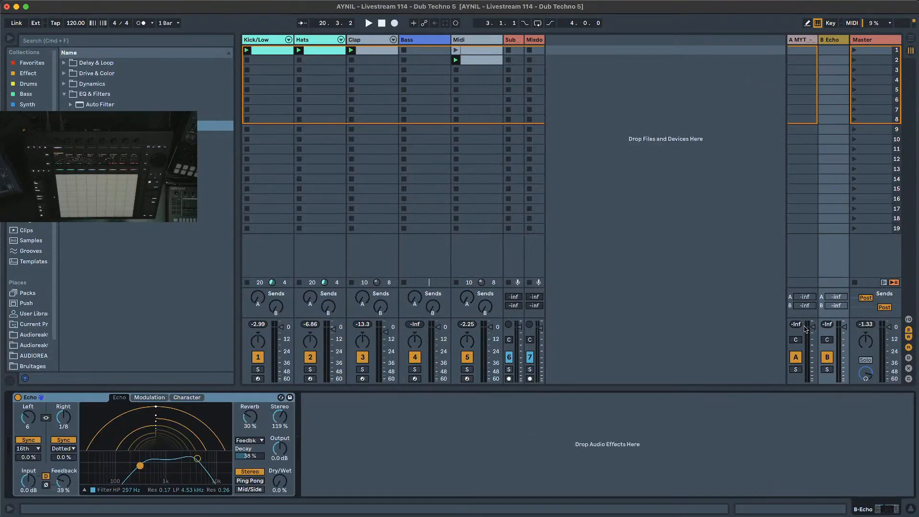
{"action": "left_click_drag", "start_coordinate": [278, 488], "coordinate": [279, 477]}
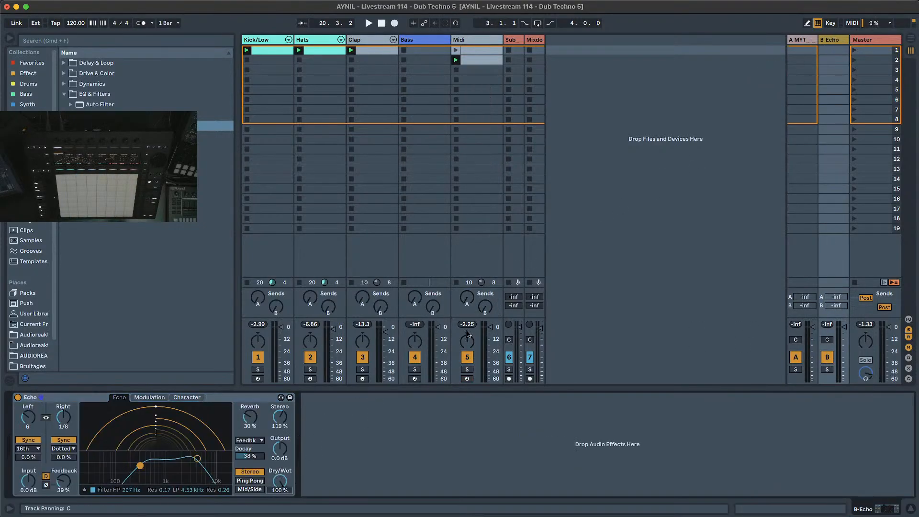
Start playback and raise the Midi track's Send B to feed the Echo return, trying different amounts including -11.0 dB.
{"action": "key", "text": "space"}
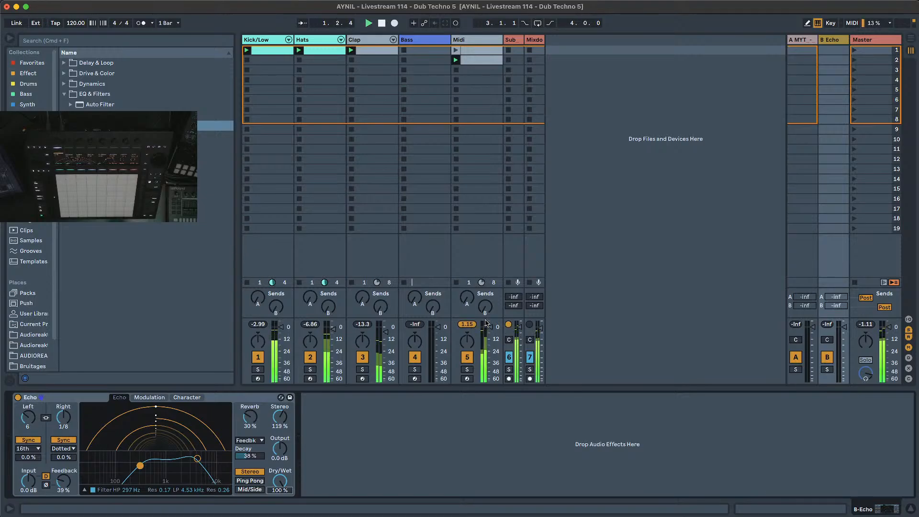
{"action": "left_click_drag", "start_coordinate": [485, 306], "coordinate": [485, 305]}
{"action": "key", "text": "Delete"}
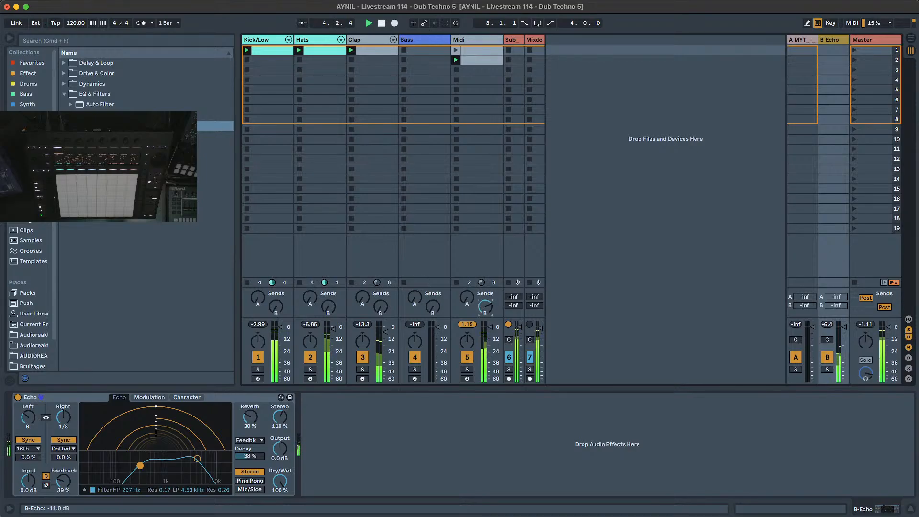
{"action": "left_click_drag", "start_coordinate": [485, 307], "coordinate": [485, 309]}
{"action": "left_click_drag", "start_coordinate": [485, 306], "coordinate": [485, 306]}
{"action": "left_click_drag", "start_coordinate": [485, 306], "coordinate": [485, 312]}
Check the end of the Midi track's device chain and mute the Clap and Hats tracks.
{"action": "left_click", "coordinate": [461, 40]}
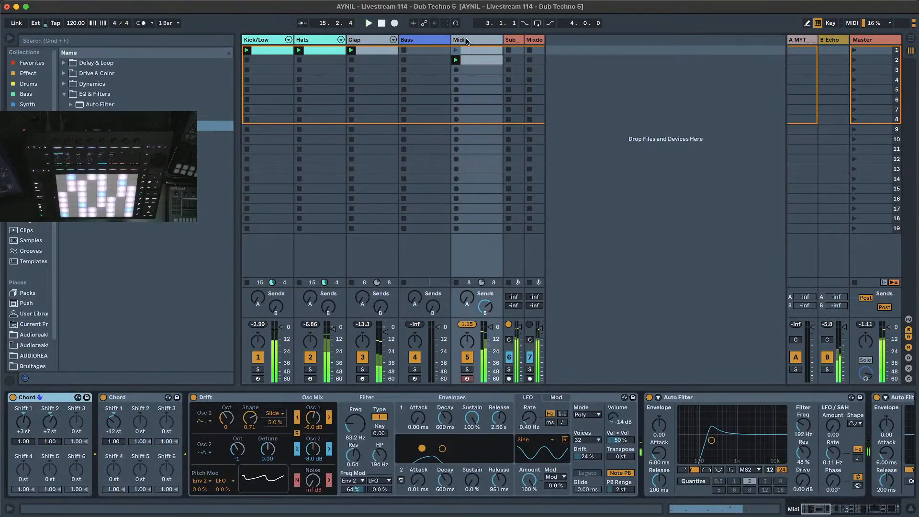
{"action": "left_click_drag", "start_coordinate": [827, 509], "coordinate": [871, 508]}
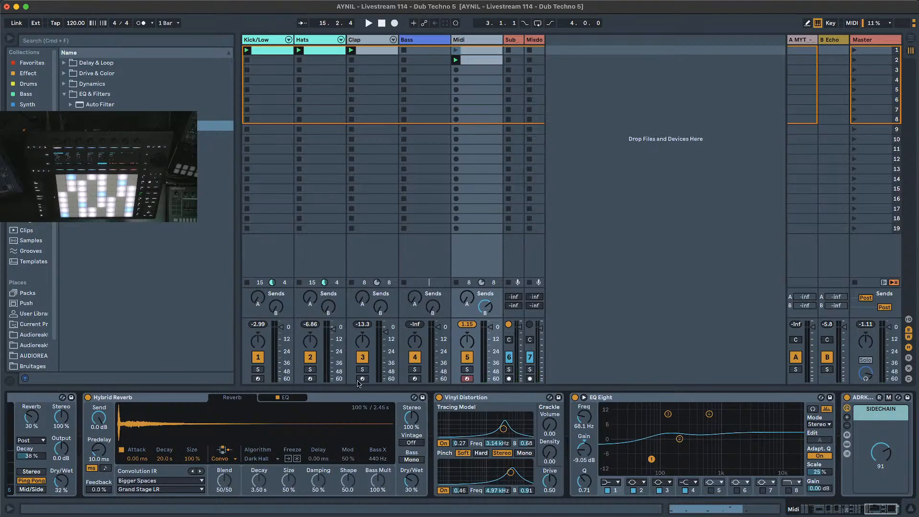
{"action": "left_click", "coordinate": [364, 357]}
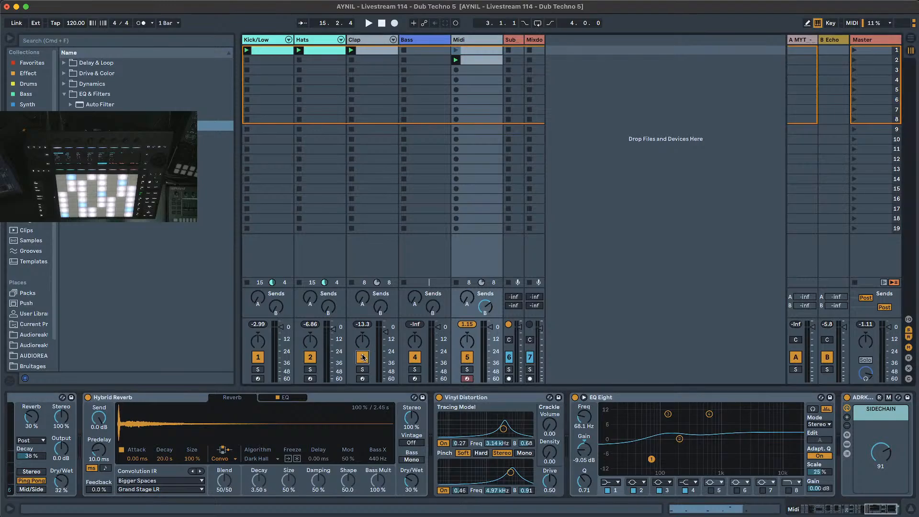
Load the Operator instrument onto the Bass track ahead of the Bombass rack and start playback.
{"action": "left_click", "coordinate": [419, 43]}
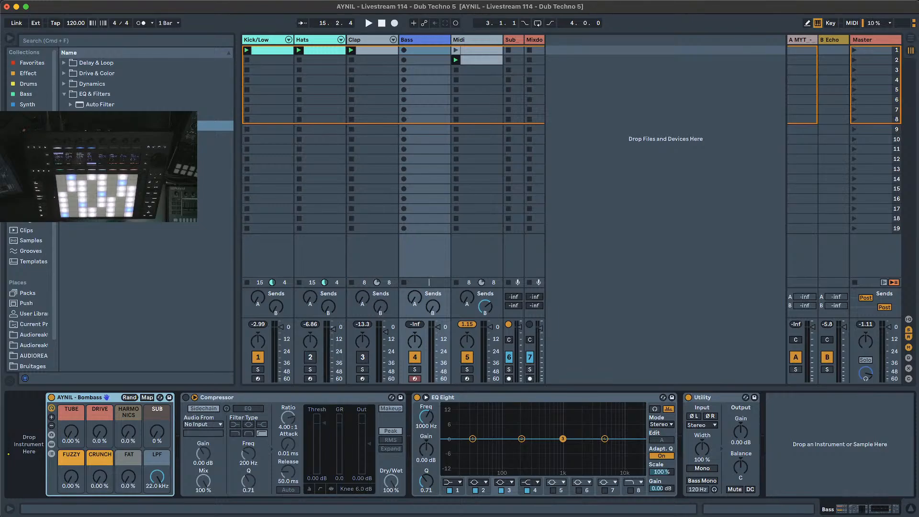
{"action": "left_click", "coordinate": [34, 178]}
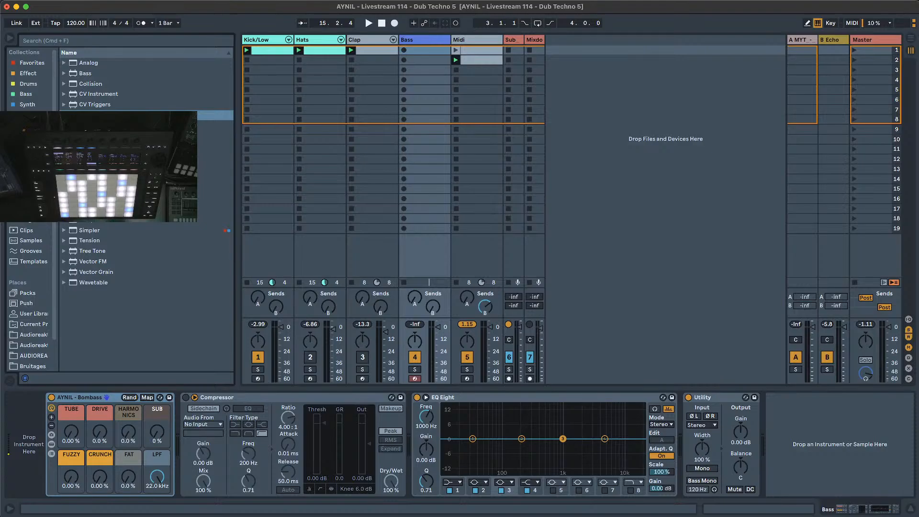
{"action": "double_click", "coordinate": [90, 198]}
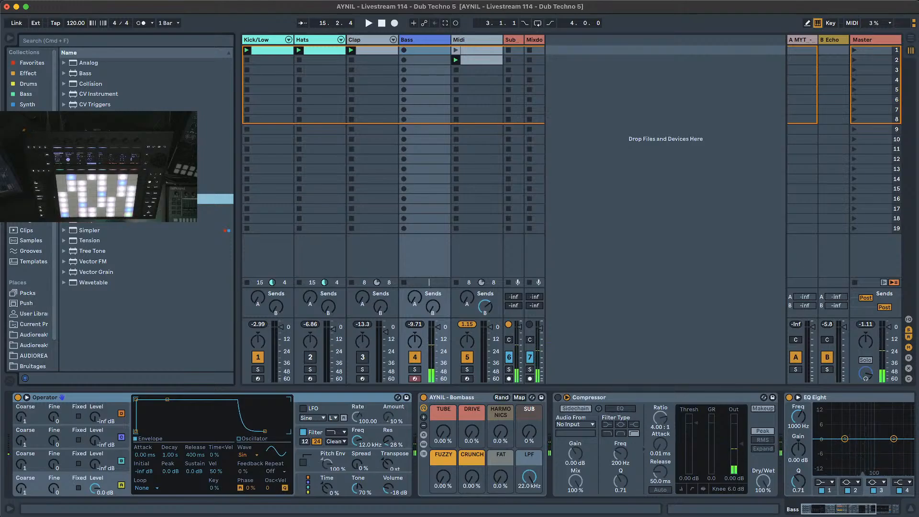
{"action": "key", "text": "space"}
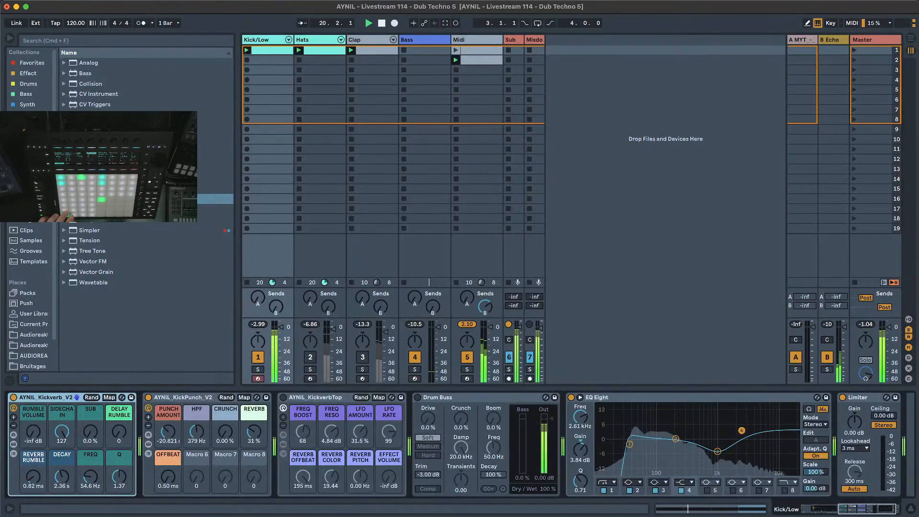
Open the sampler controls of the kick sample on the Kick/Low track, including its transpose setting, and restart playback.
{"action": "left_click_drag", "start_coordinate": [862, 510], "coordinate": [763, 511]}
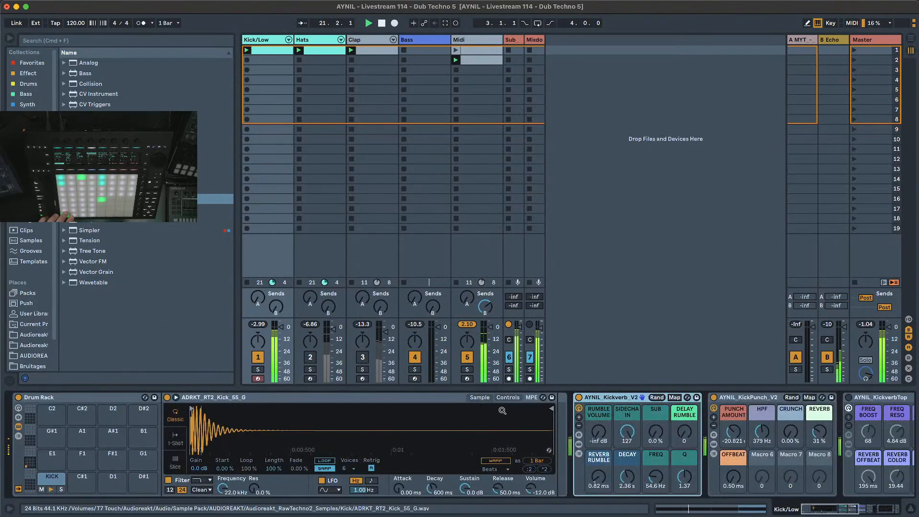
{"action": "left_click", "coordinate": [508, 397]}
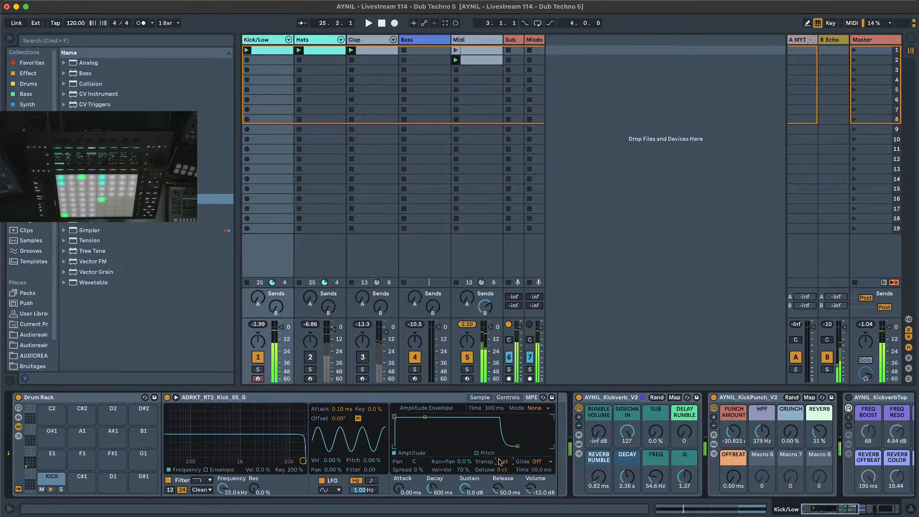
{"action": "key", "text": "space"}
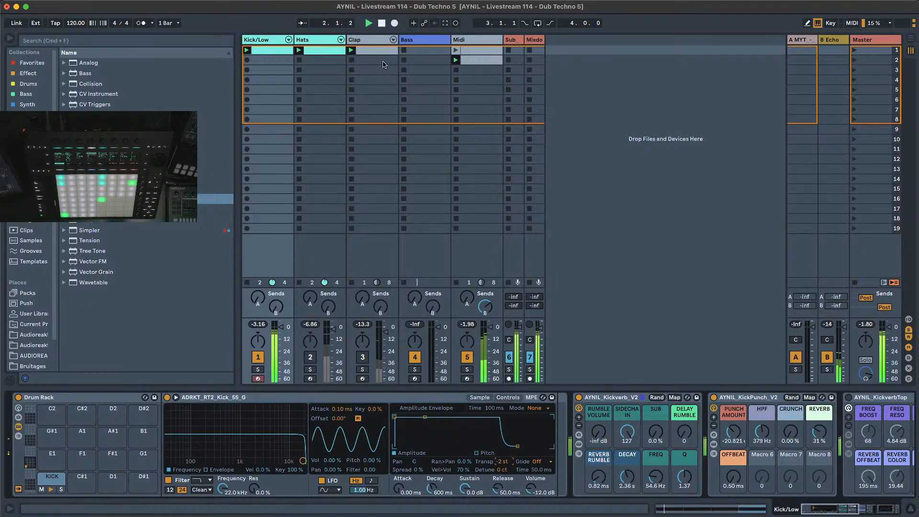
Select the Bass track, capture a played bass line into its first clip slot, and open the clip.
{"action": "left_click", "coordinate": [468, 44]}
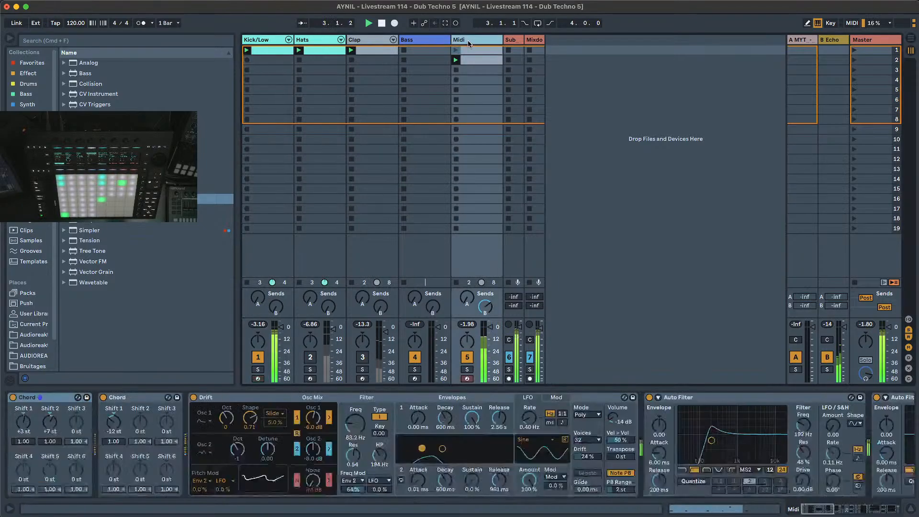
{"action": "left_click", "coordinate": [429, 45]}
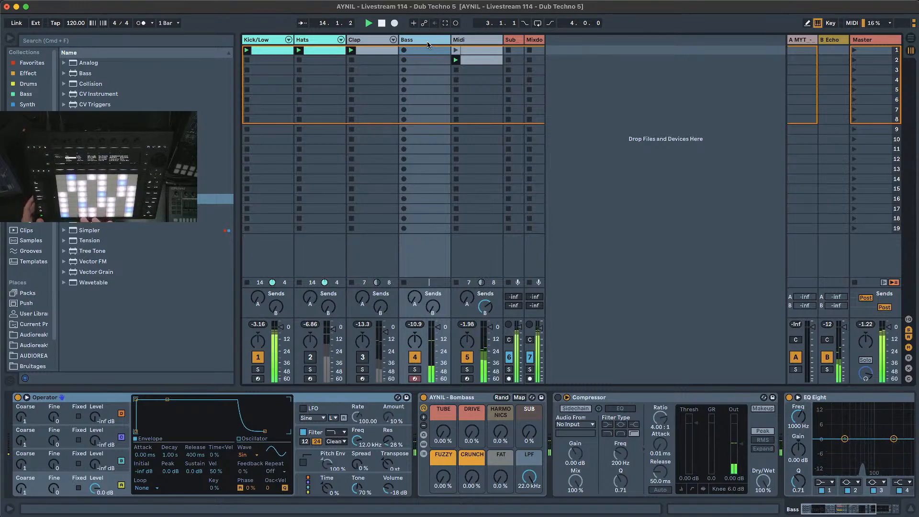
{"action": "left_click", "coordinate": [429, 46]}
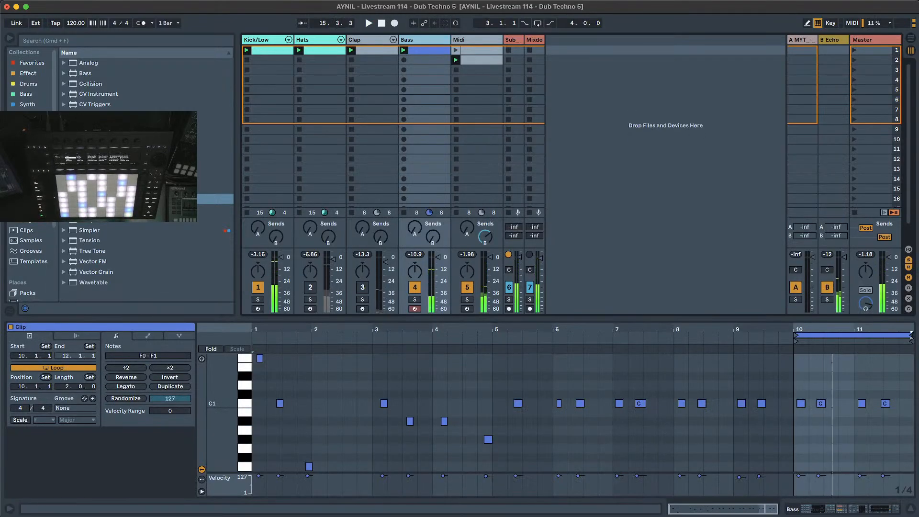
Shorten the Bass clip's loop to exactly one bar, from 10.1.1 to 11.1.1.
{"action": "left_click_drag", "start_coordinate": [910, 335], "coordinate": [857, 336]}
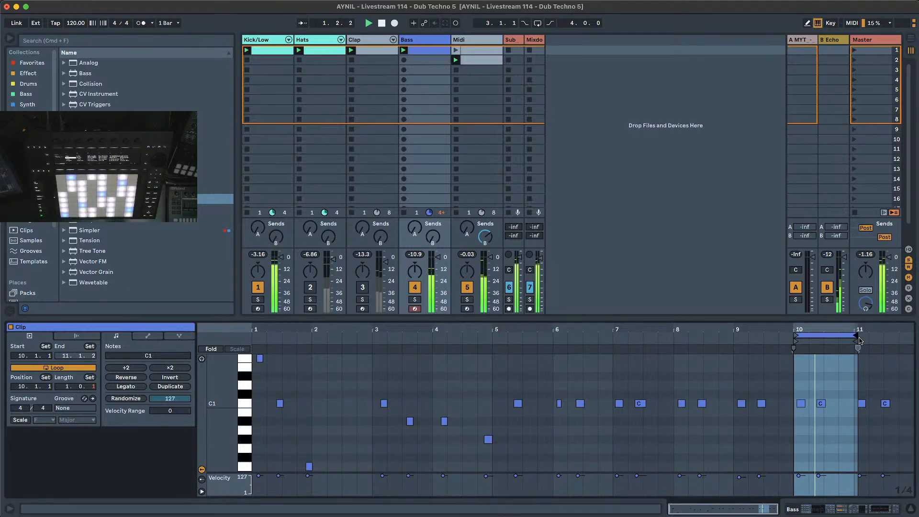
{"action": "left_click", "coordinate": [272, 50]}
{"action": "left_click", "coordinate": [427, 50]}
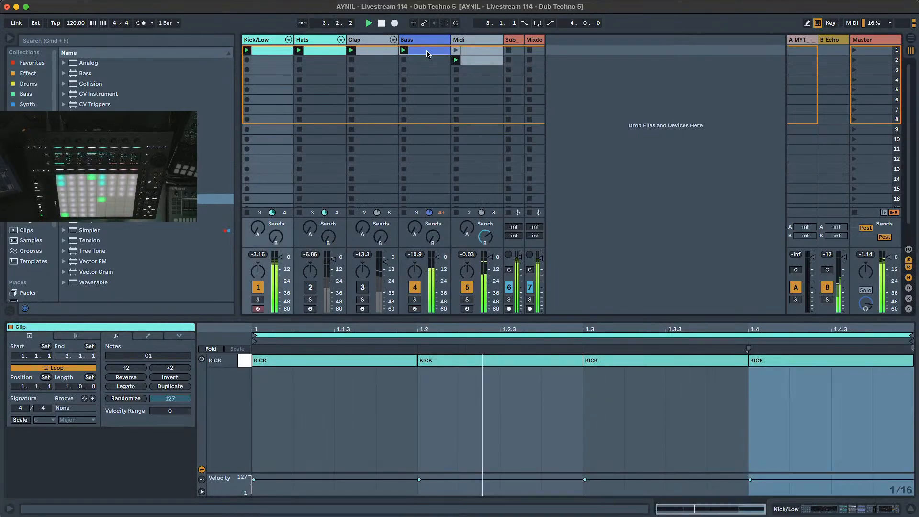
{"action": "left_click_drag", "start_coordinate": [855, 336], "coordinate": [851, 336]}
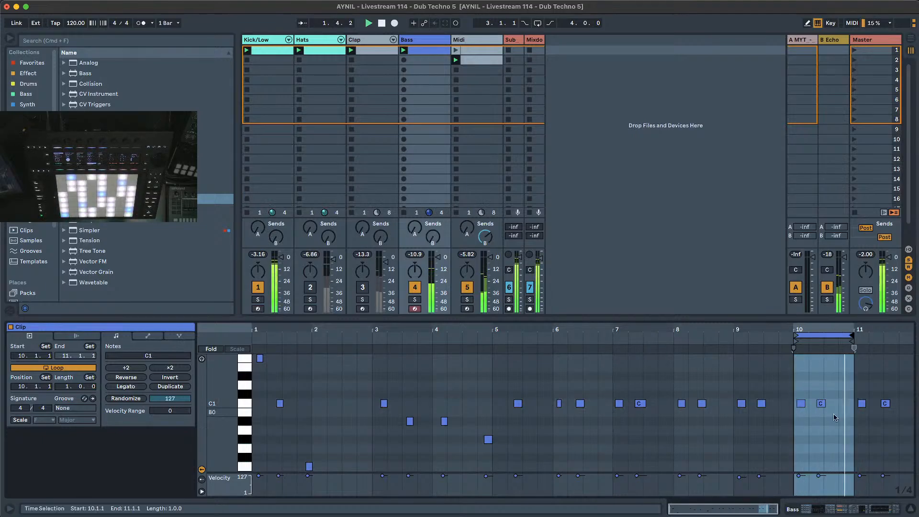
Duplicate the Kick/Low clip's pattern to two bars and rework its last beat with kicks at 2.4.1 and 2.4.4.
{"action": "left_click", "coordinate": [284, 52]}
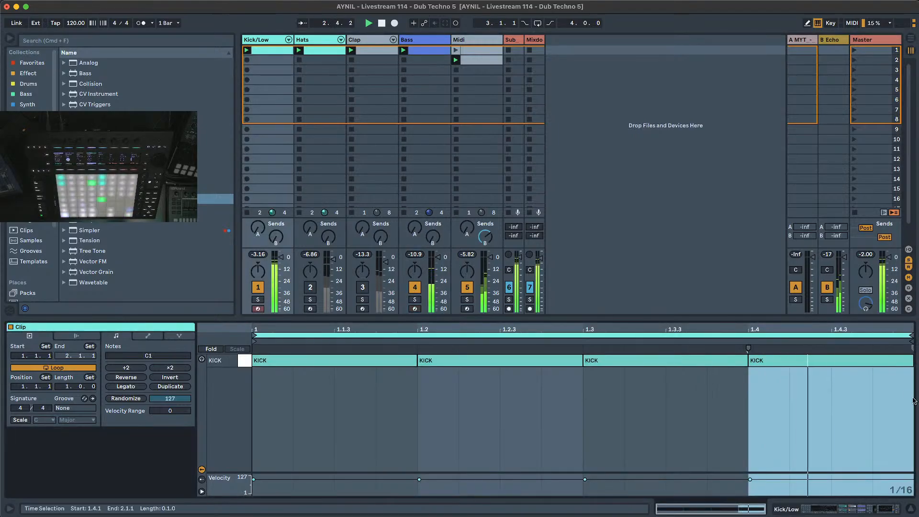
{"action": "left_click", "coordinate": [171, 387]}
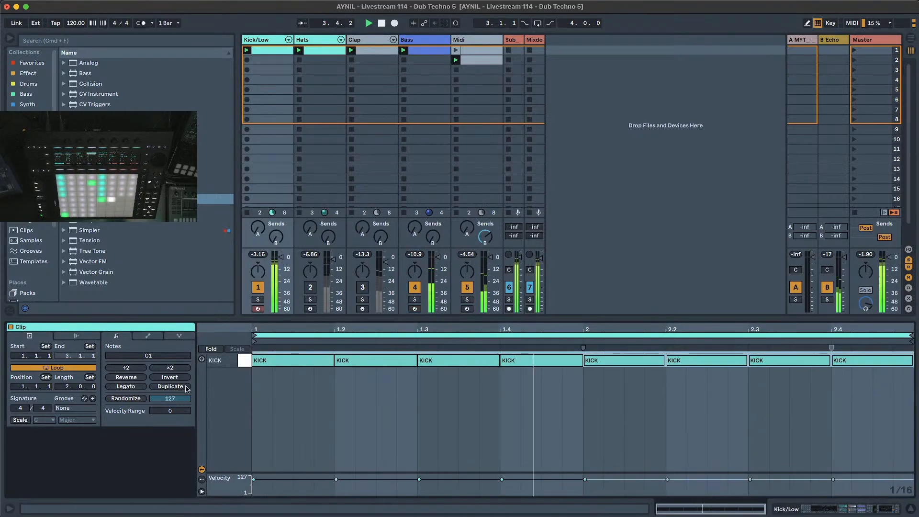
{"action": "double_click", "coordinate": [890, 370]}
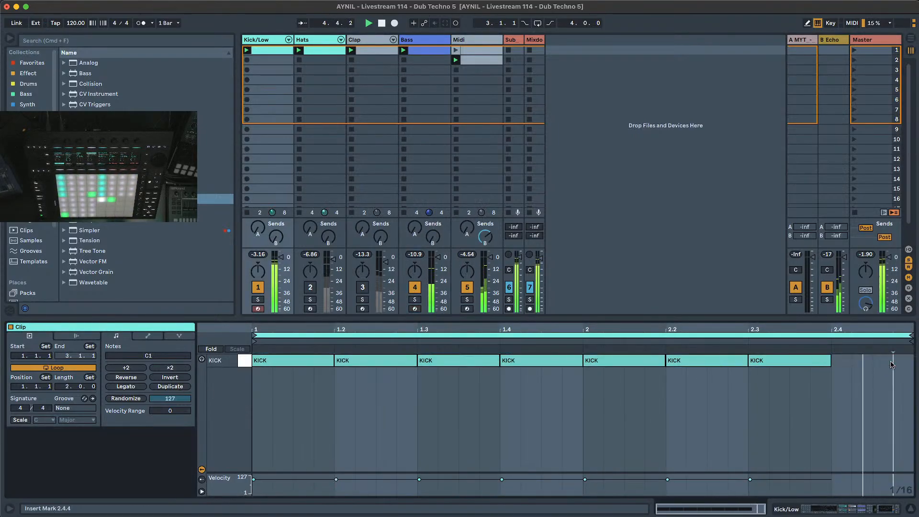
{"action": "double_click", "coordinate": [891, 365]}
{"action": "double_click", "coordinate": [842, 361]}
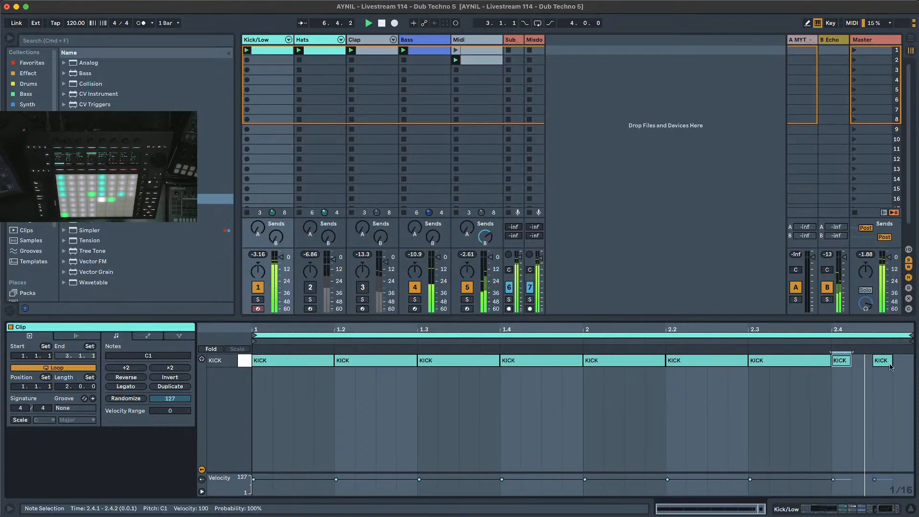
{"action": "left_click_drag", "start_coordinate": [887, 367], "coordinate": [907, 366]}
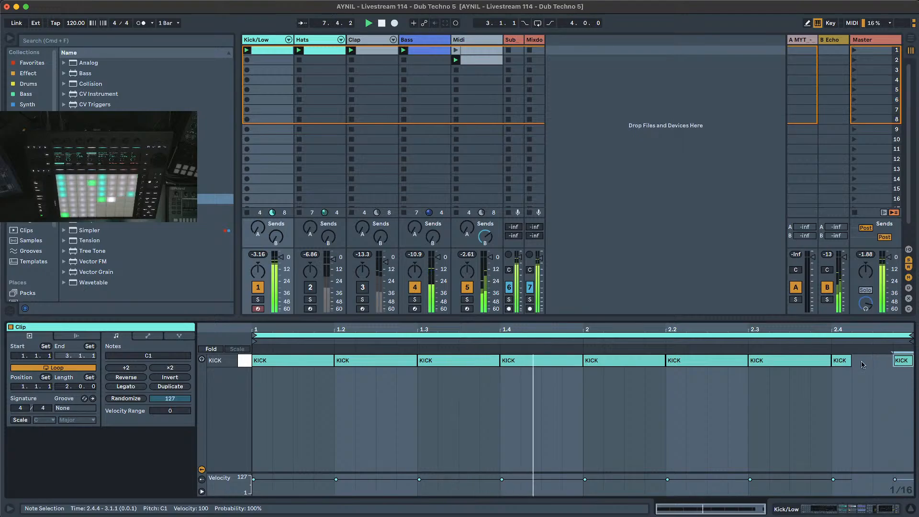
{"action": "left_click_drag", "start_coordinate": [851, 362], "coordinate": [868, 363]}
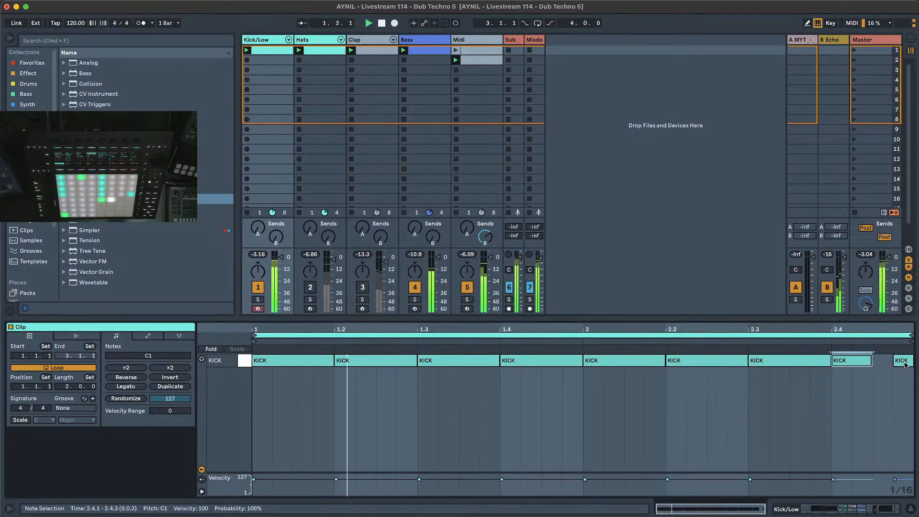
Place a short extra kick at 1.3.3, shift the bar's fourth kick to 1.4.2, and extend the last kick to 3.1.1.
{"action": "left_click_drag", "start_coordinate": [906, 365], "coordinate": [610, 373]}
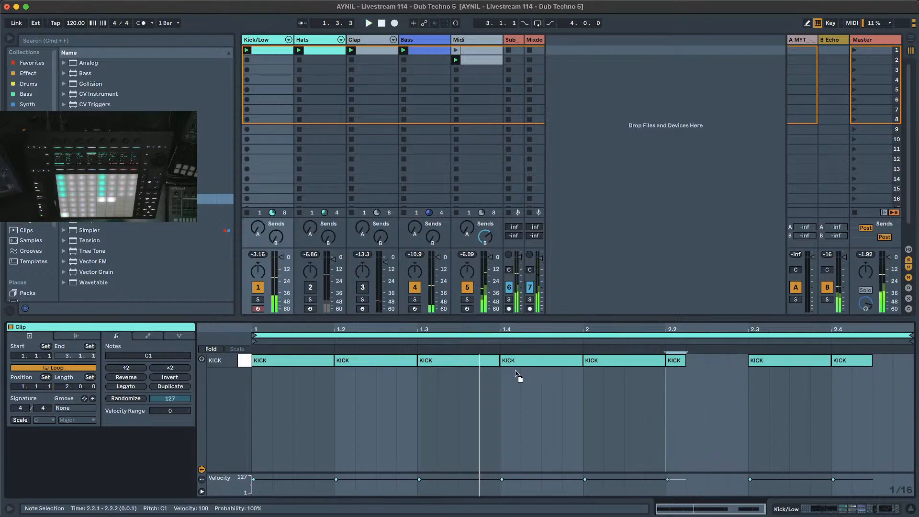
{"action": "left_click_drag", "start_coordinate": [517, 375], "coordinate": [533, 365]}
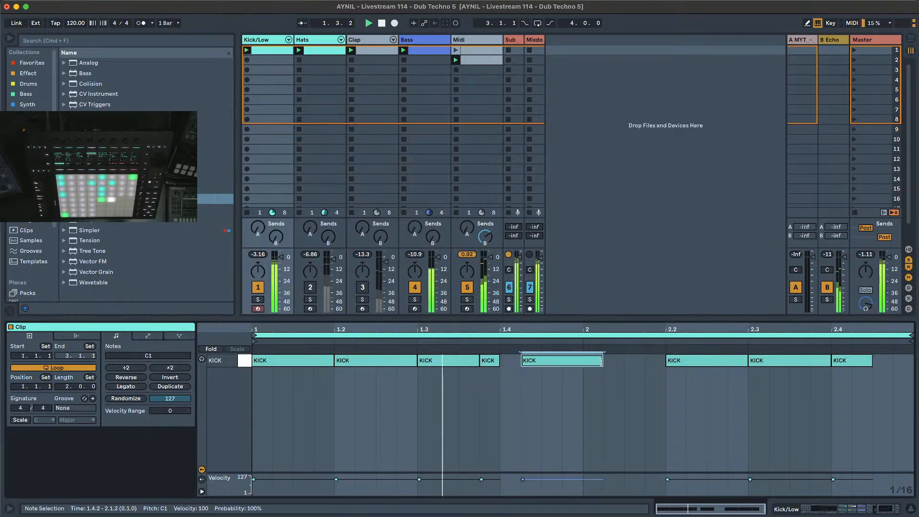
{"action": "left_click_drag", "start_coordinate": [602, 362], "coordinate": [583, 361]}
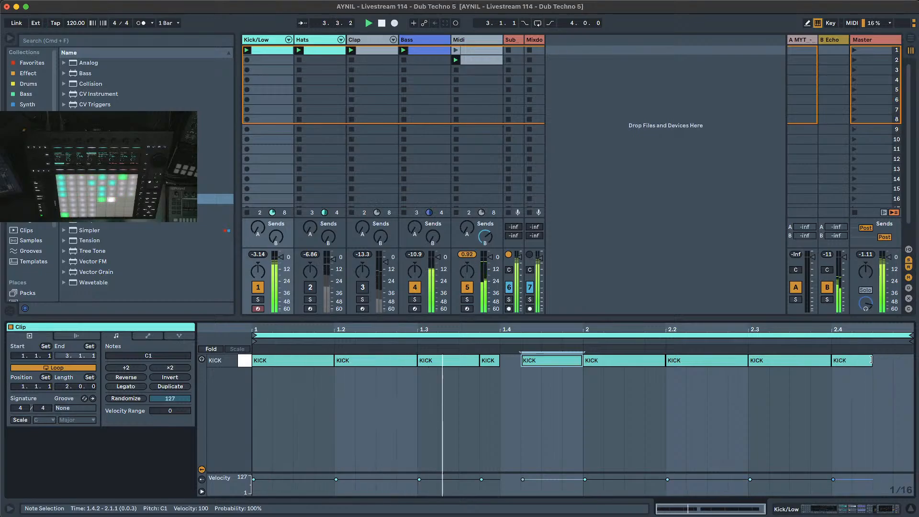
{"action": "left_click_drag", "start_coordinate": [872, 361], "coordinate": [908, 361]}
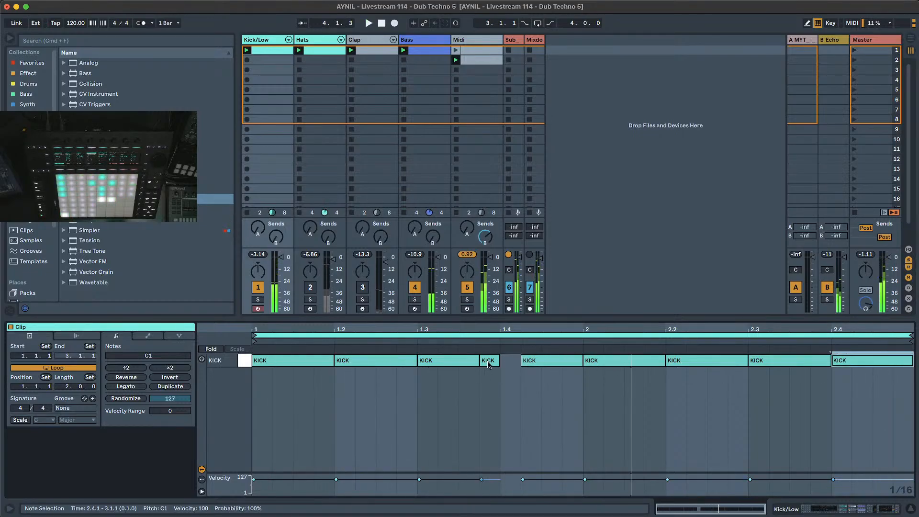
{"action": "left_click_drag", "start_coordinate": [488, 365], "coordinate": [467, 363]}
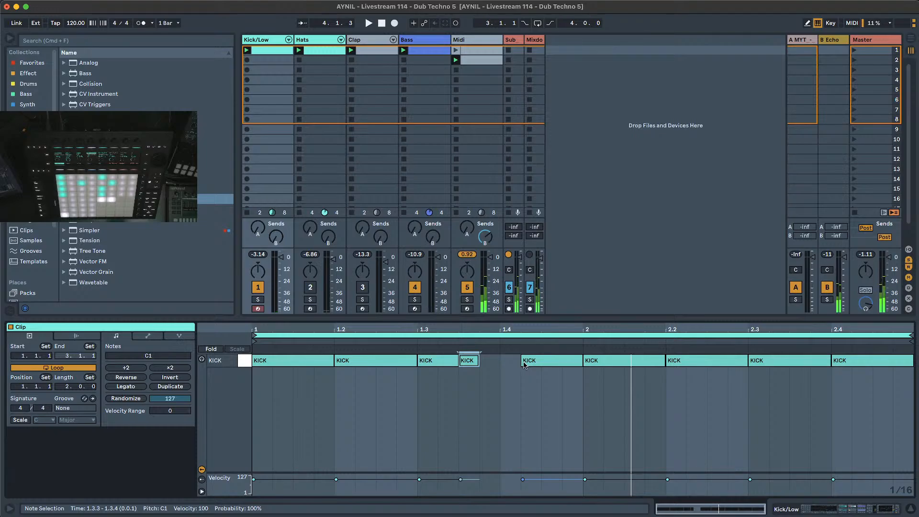
{"action": "key", "text": "space"}
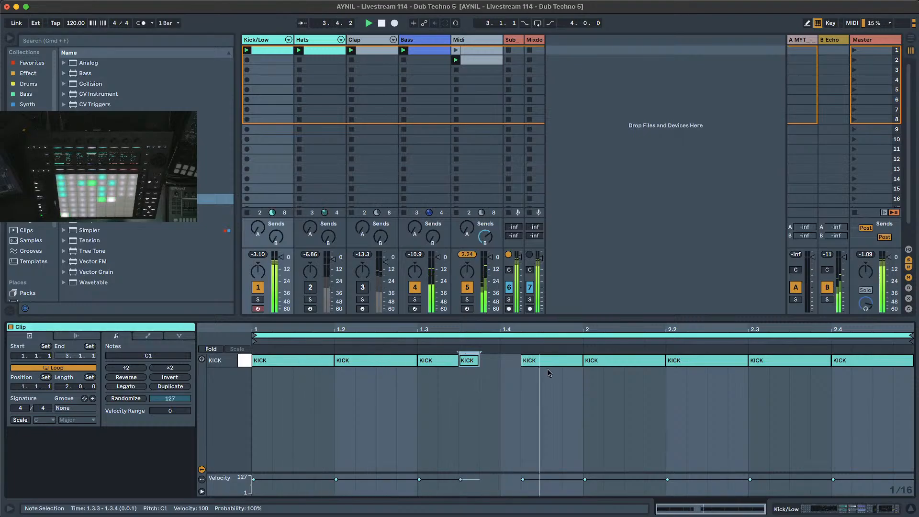
Add a short kick at 1.4.1, try a one-bar loop for the kick clip, and return the loop to two bars.
{"action": "double_click", "coordinate": [509, 362]}
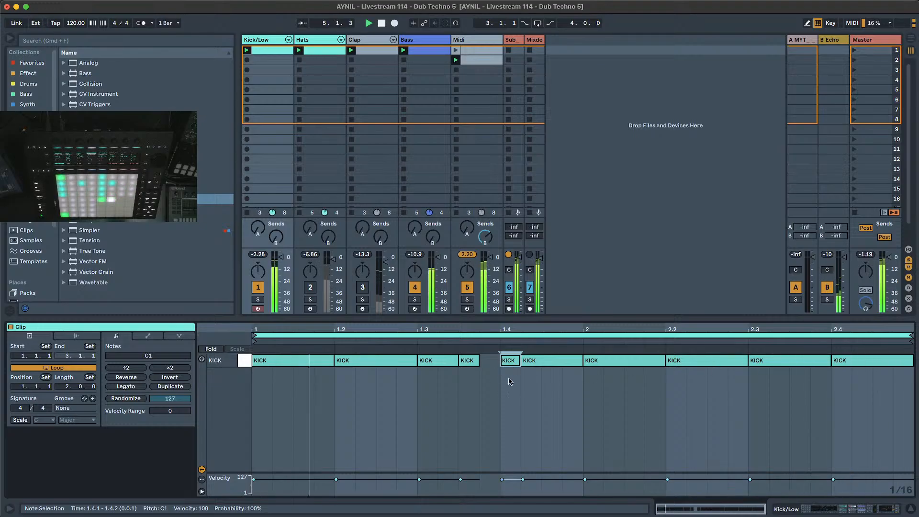
{"action": "left_click_drag", "start_coordinate": [912, 335], "coordinate": [583, 335]}
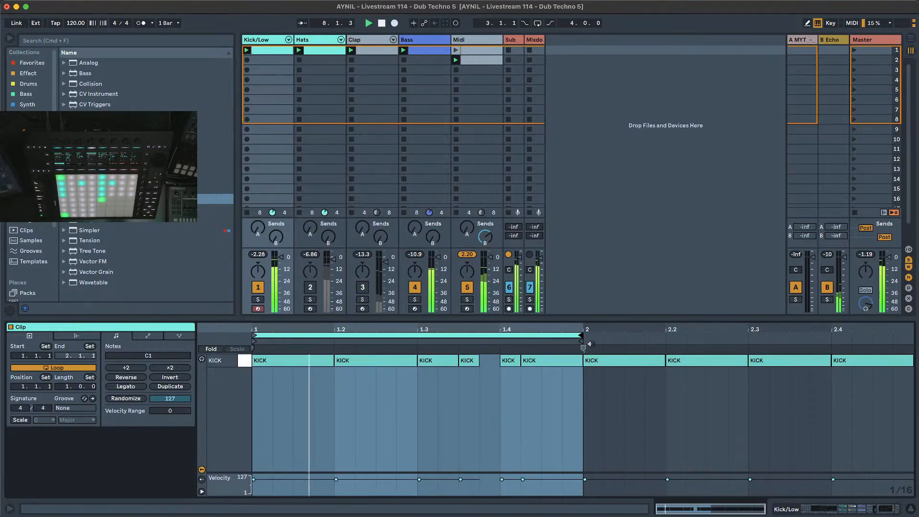
{"action": "left_click_drag", "start_coordinate": [582, 335], "coordinate": [883, 341]}
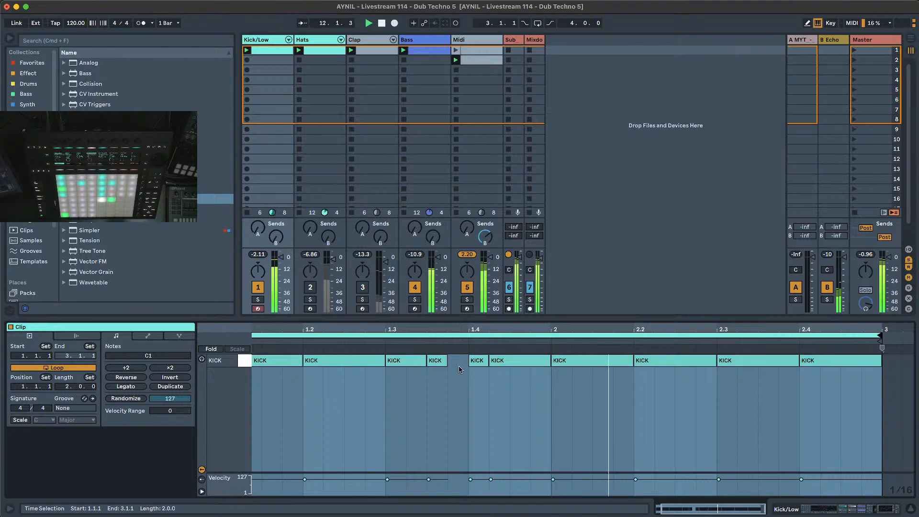
Reduce the 1.3.3 kick's velocity to 61 and the 1.4.2 kick's to 50, and slightly lengthen the 1.3.3 kick.
{"action": "left_click", "coordinate": [446, 363]}
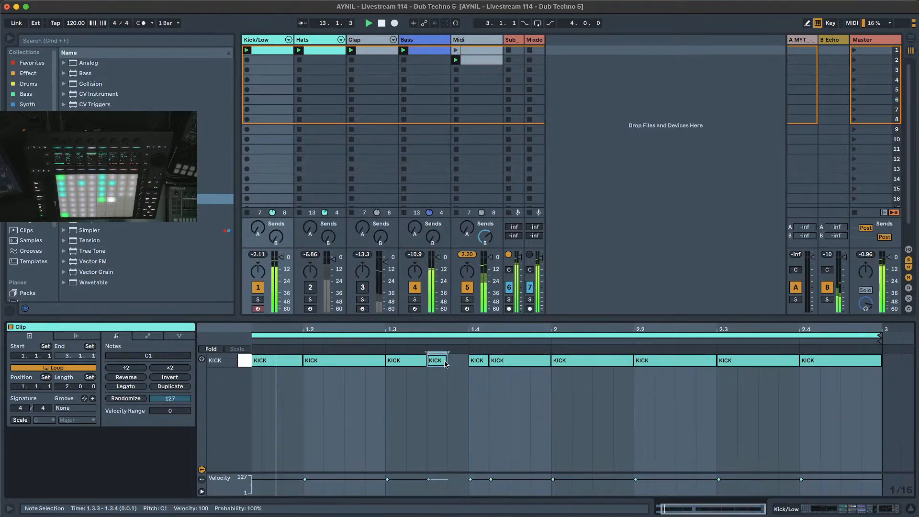
{"action": "left_click_drag", "start_coordinate": [445, 363], "coordinate": [445, 406]}
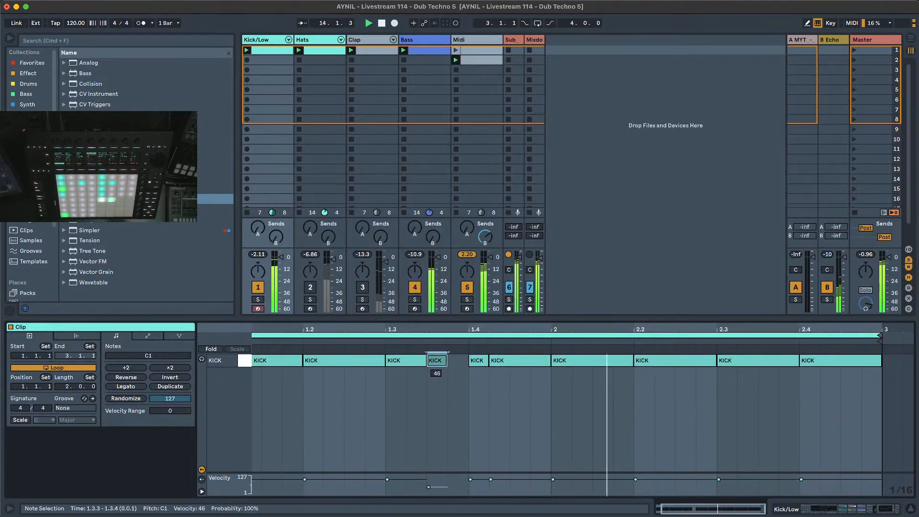
{"action": "left_click", "coordinate": [517, 363]}
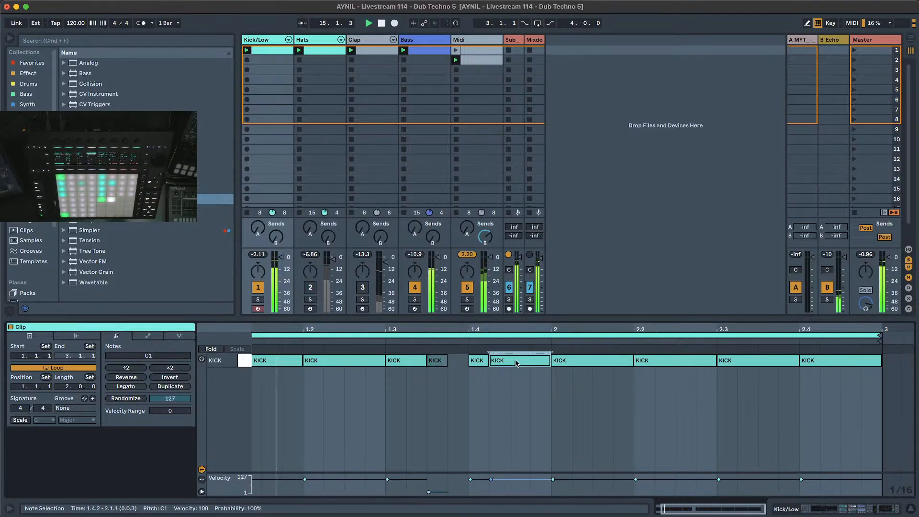
{"action": "left_click_drag", "start_coordinate": [516, 363], "coordinate": [517, 384]}
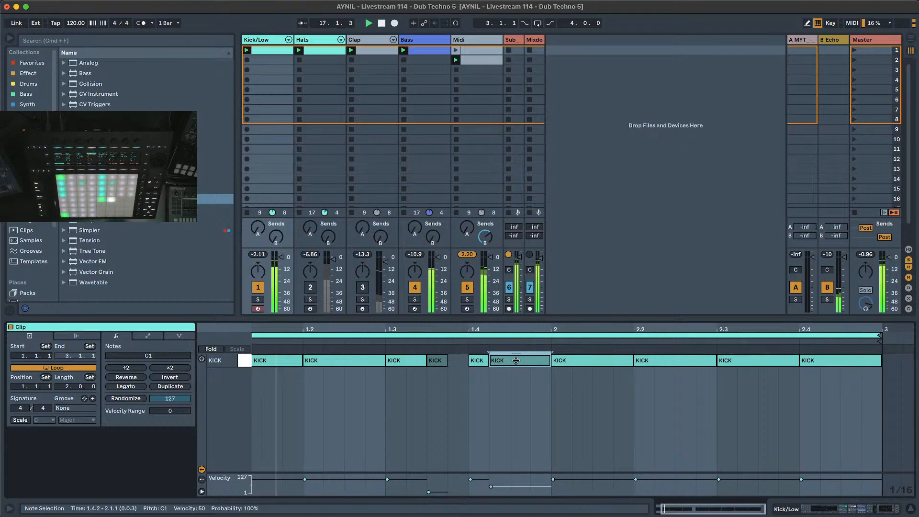
{"action": "left_click_drag", "start_coordinate": [444, 361], "coordinate": [453, 336]}
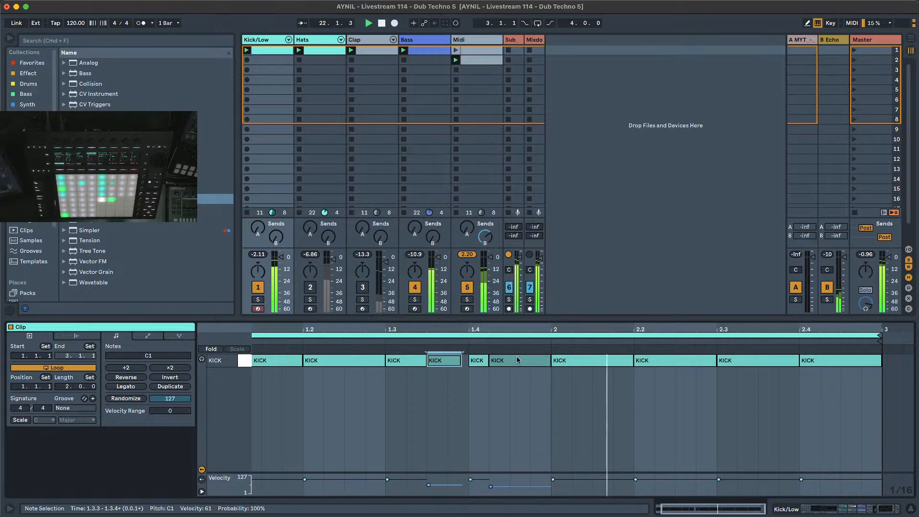
Try velocities of 82 and 116 on the 1.4.2 kick, then lower its velocity again.
{"action": "left_click_drag", "start_coordinate": [517, 361], "coordinate": [517, 345]}
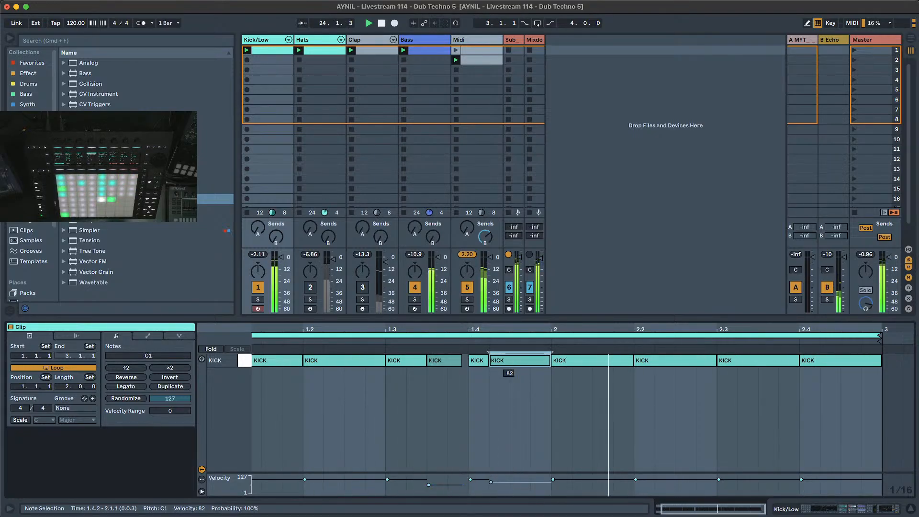
{"action": "left_click_drag", "start_coordinate": [517, 345], "coordinate": [517, 328]}
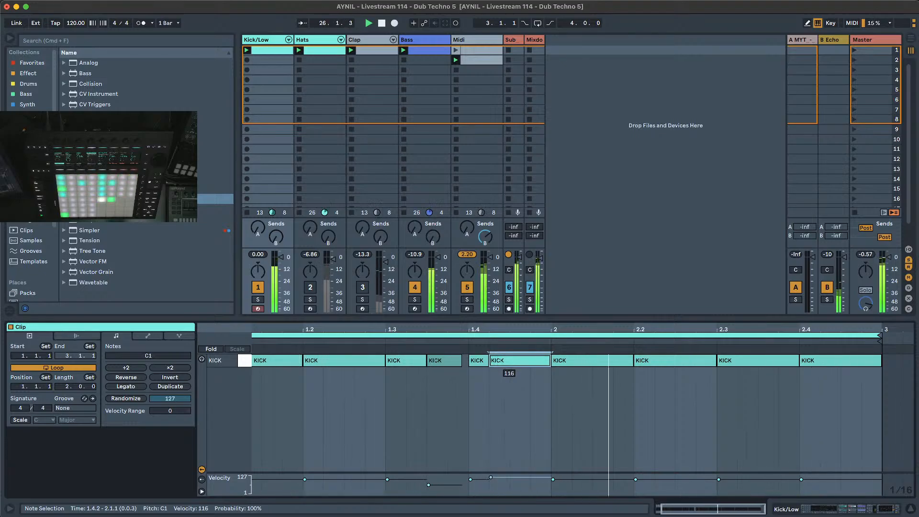
{"action": "left_click_drag", "start_coordinate": [517, 329], "coordinate": [517, 351]}
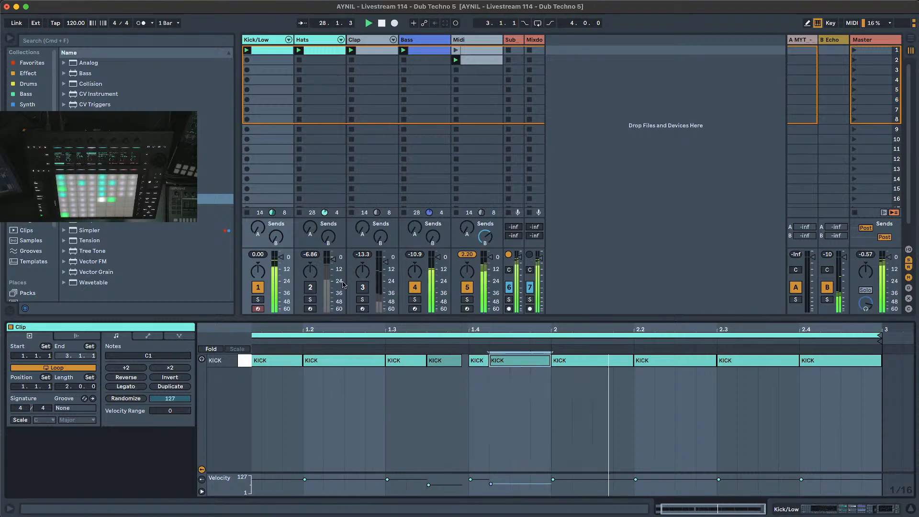
Unmute the Hats track and show the sidechain device at the end of the Midi track's chain.
{"action": "left_click", "coordinate": [311, 288]}
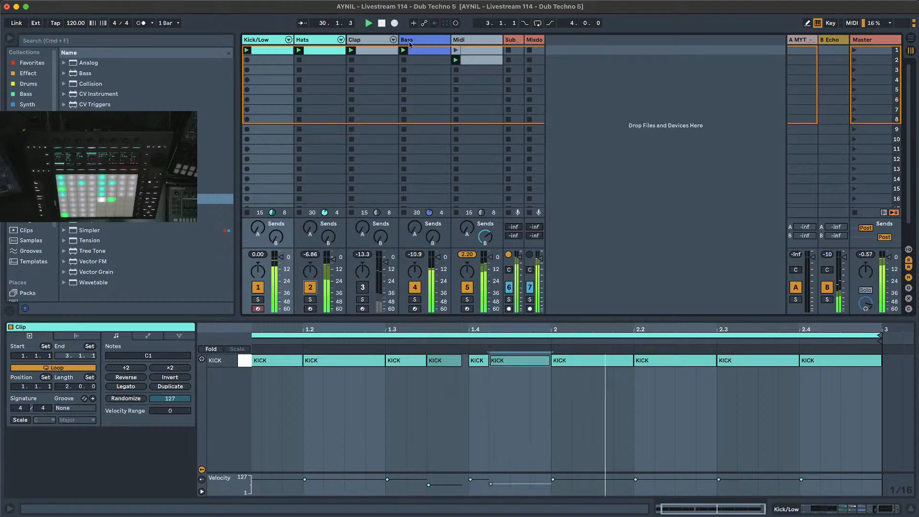
{"action": "double_click", "coordinate": [469, 41]}
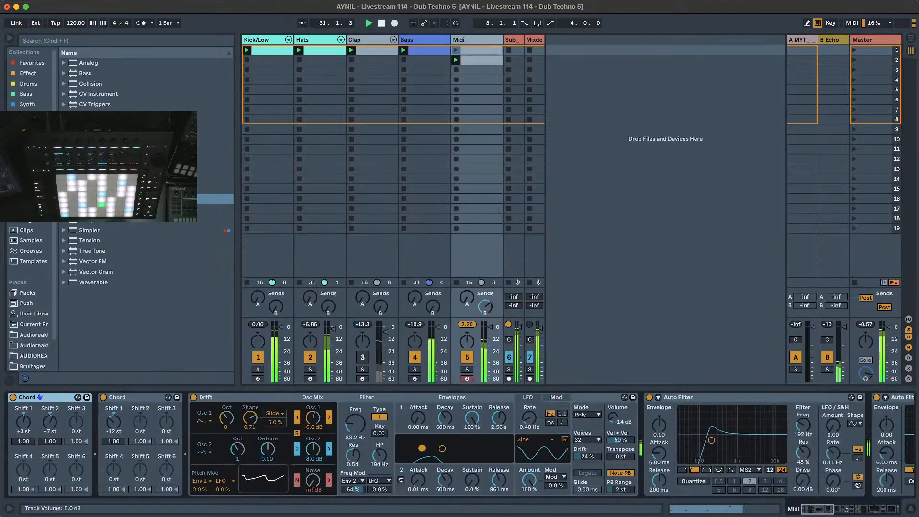
{"action": "left_click", "coordinate": [829, 513]}
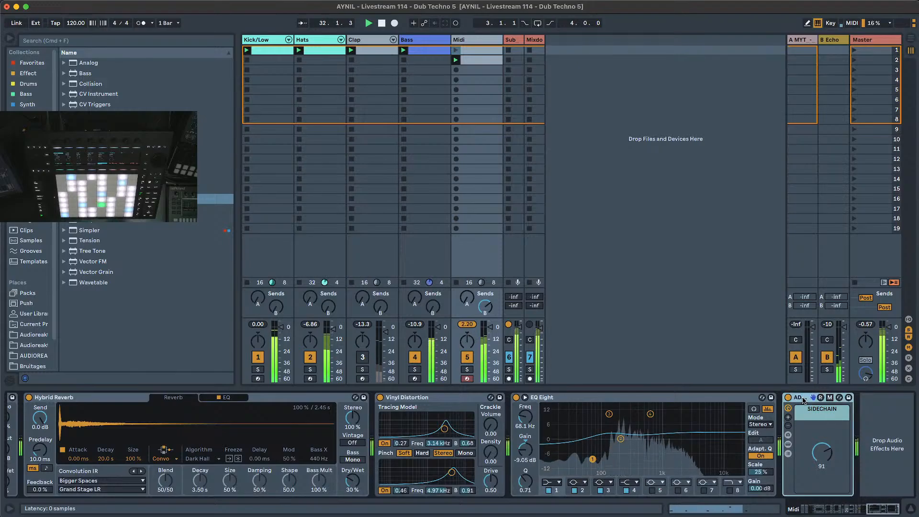
Remove the AYNIL - Bombass rack, Compressor and EQ Eight from the Bass track, and move Utility behind the sidechain device.
{"action": "left_click", "coordinate": [424, 40]}
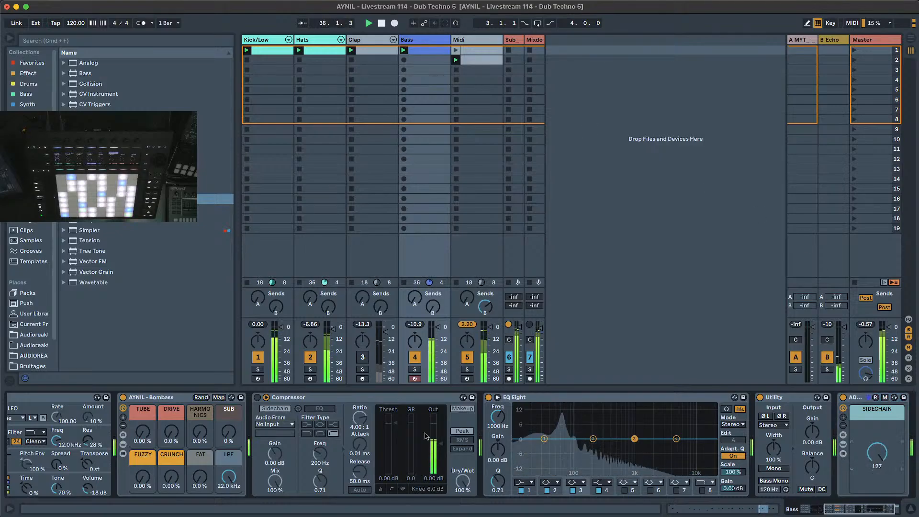
{"action": "left_click", "coordinate": [161, 398]}
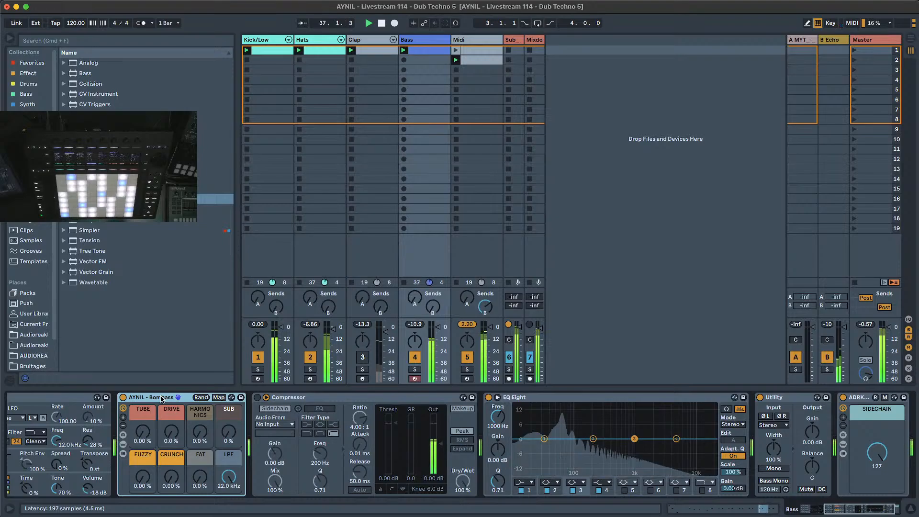
{"action": "key", "text": "Delete"}
{"action": "key", "text": "Delete"}
{"action": "key", "text": "Delete"}
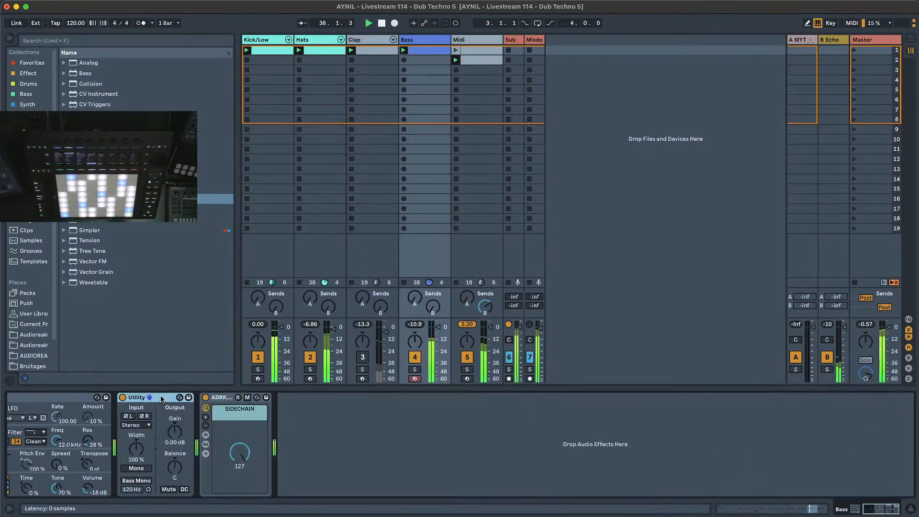
{"action": "left_click_drag", "start_coordinate": [161, 398], "coordinate": [272, 403]}
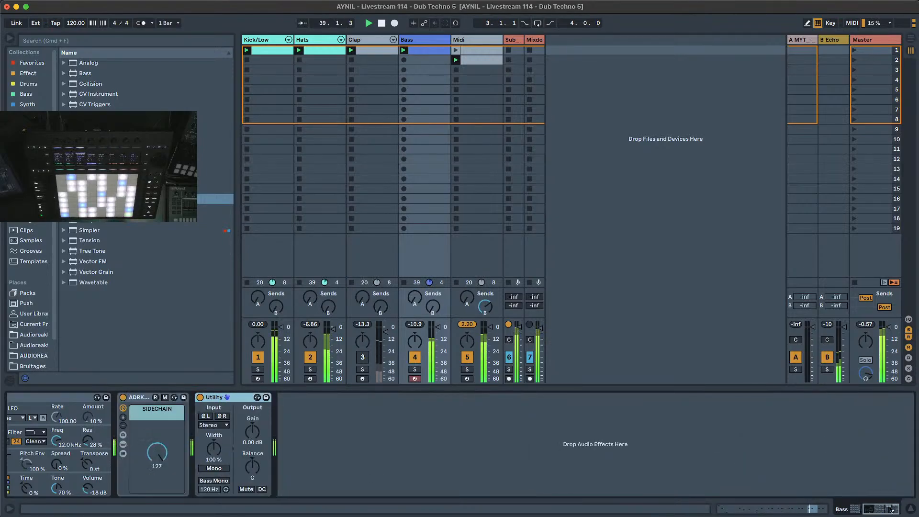
{"action": "left_click_drag", "start_coordinate": [899, 511], "coordinate": [539, 458]}
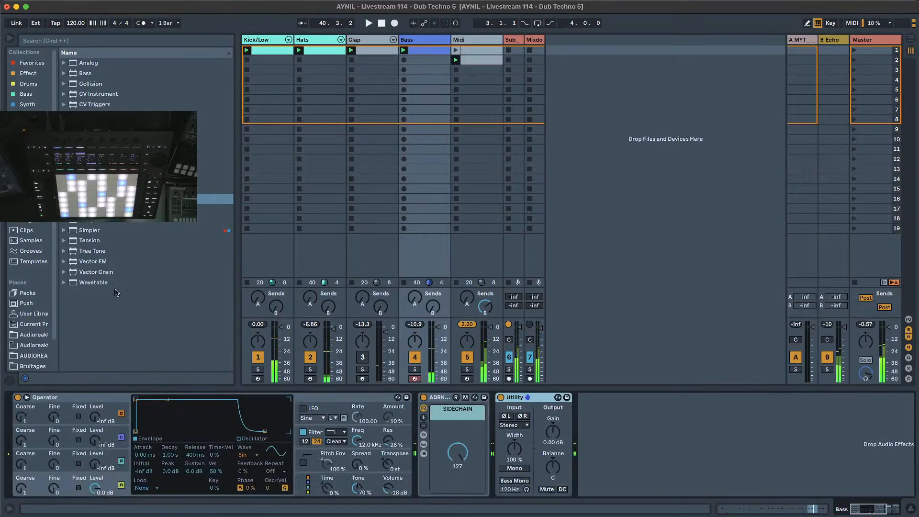
Insert the default Reverb on the Bass track between Operator and the sidechain device.
{"action": "left_click", "coordinate": [33, 189]}
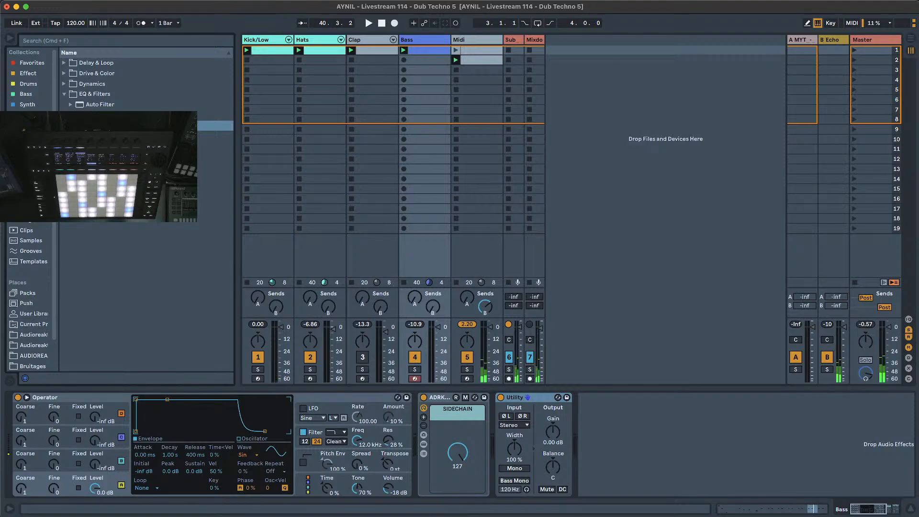
{"action": "left_click", "coordinate": [96, 167]}
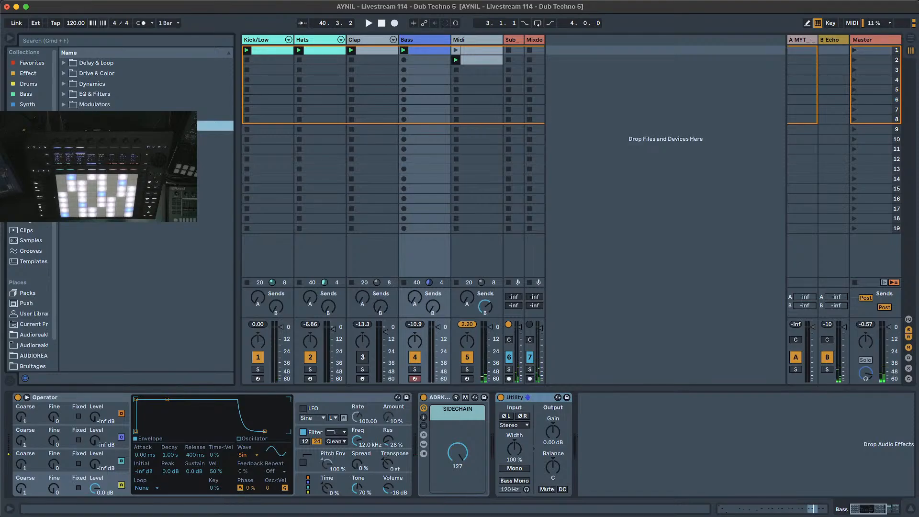
{"action": "left_click_drag", "start_coordinate": [105, 168], "coordinate": [418, 435]}
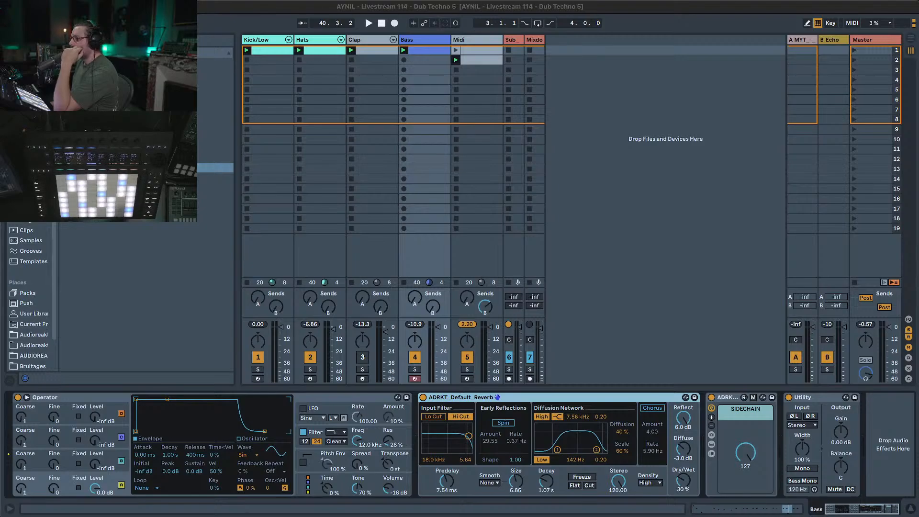
{"action": "right_click", "coordinate": [123, 516]}
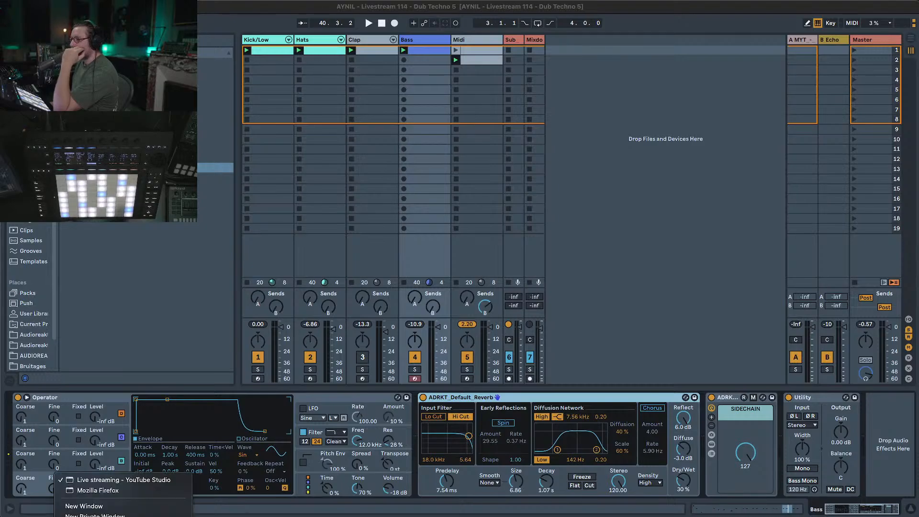
{"action": "left_click", "coordinate": [99, 491]}
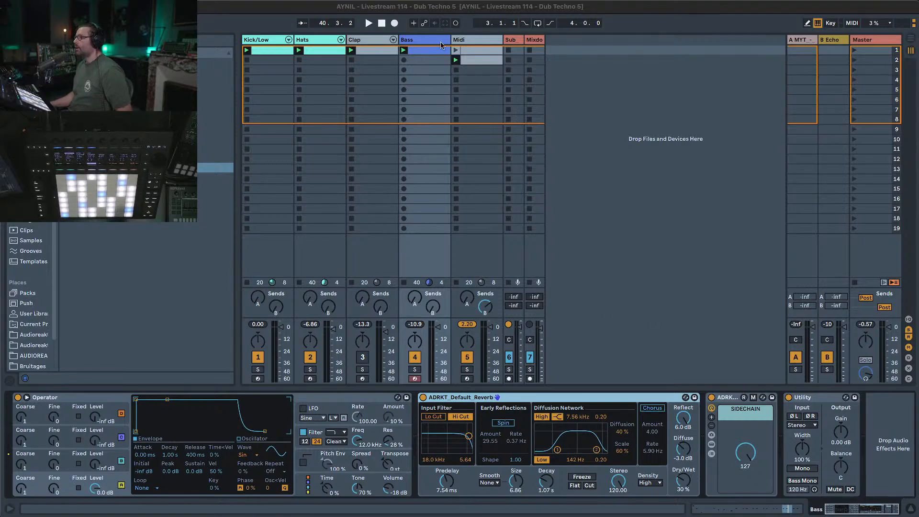
Audition the Bass track in solo and set its reverb to 48 % Dry/Wet with a 2.52 s decay.
{"action": "left_click", "coordinate": [415, 370]}
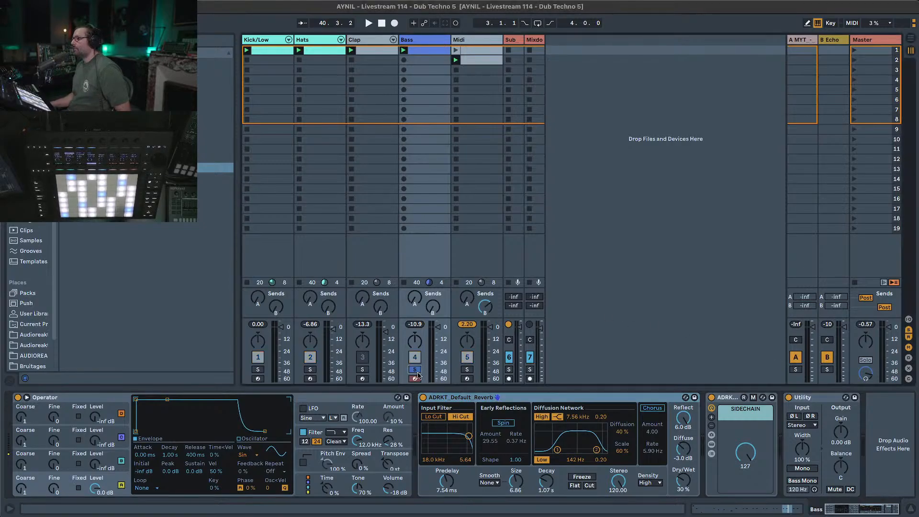
{"action": "key", "text": "space"}
{"action": "left_click_drag", "start_coordinate": [684, 480], "coordinate": [683, 468]}
{"action": "left_click_drag", "start_coordinate": [551, 486], "coordinate": [552, 475]}
{"action": "key", "text": "space"}
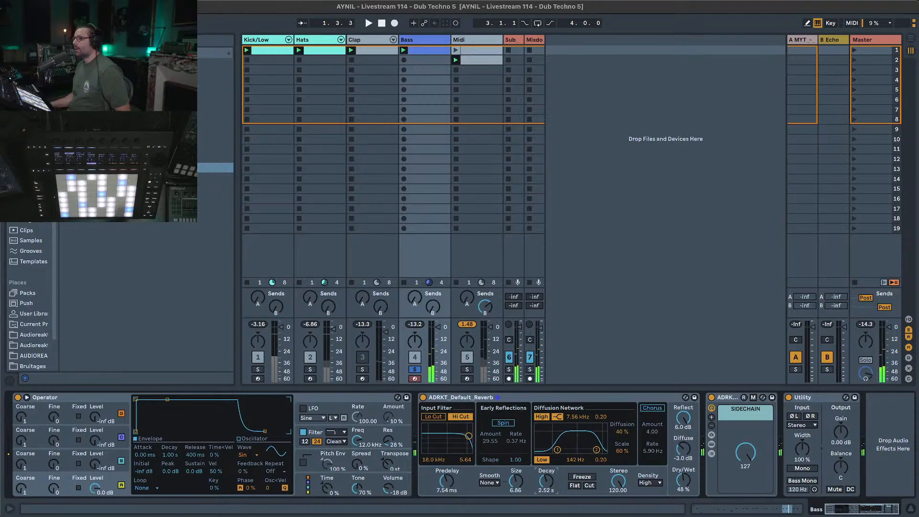
Add an EQ Eight at the end of the Bass chain and turn on Bass Mono in Utility.
{"action": "left_click", "coordinate": [95, 136]}
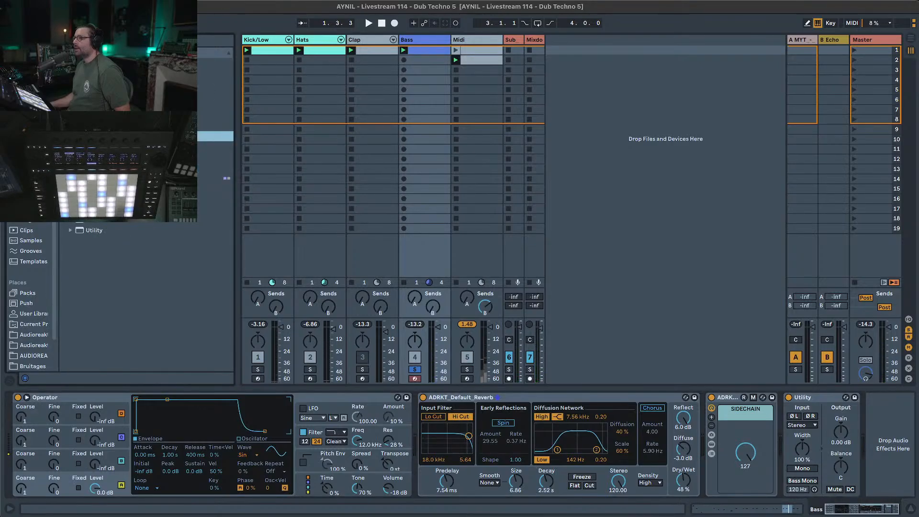
{"action": "left_click", "coordinate": [103, 94]}
{"action": "double_click", "coordinate": [103, 125]}
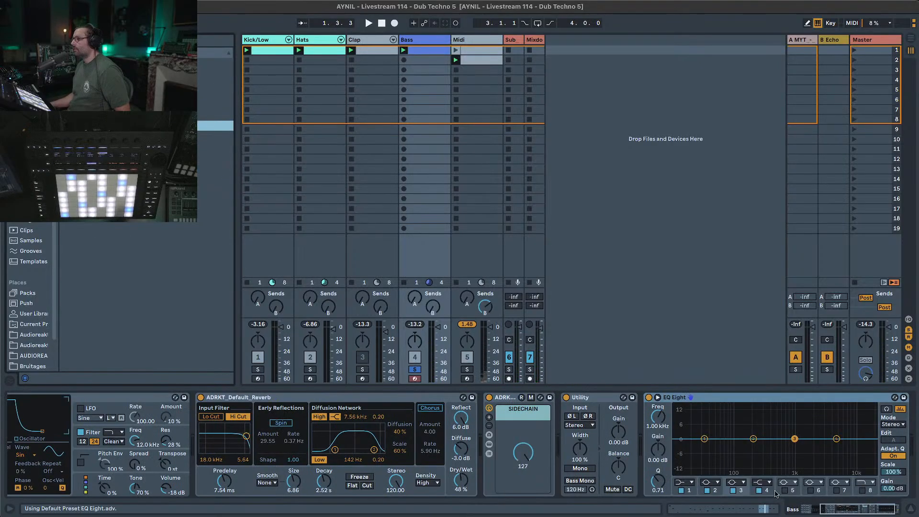
{"action": "left_click", "coordinate": [580, 481]}
Enable EQ Eight's band 8 high cut on the Bass track during playback and lower it to 188 Hz.
{"action": "key", "text": "space"}
{"action": "left_click", "coordinate": [863, 490]}
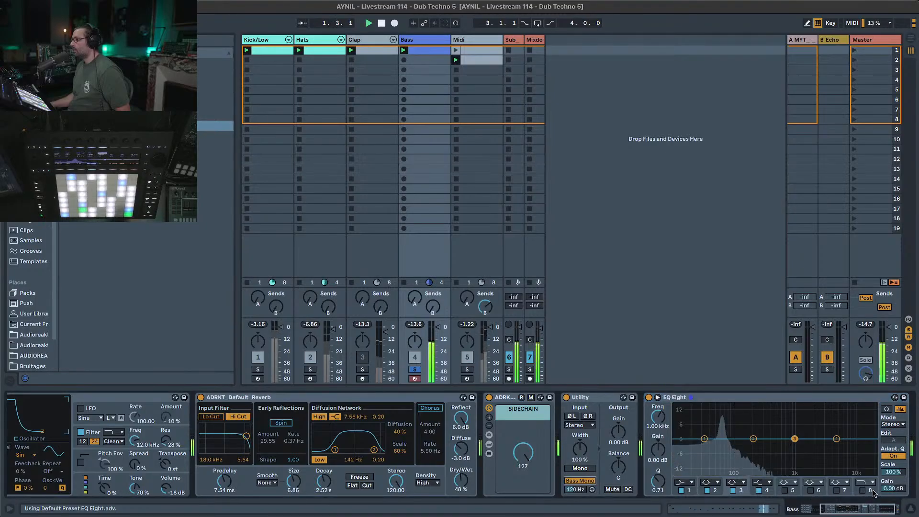
{"action": "left_click_drag", "start_coordinate": [869, 446], "coordinate": [752, 446]}
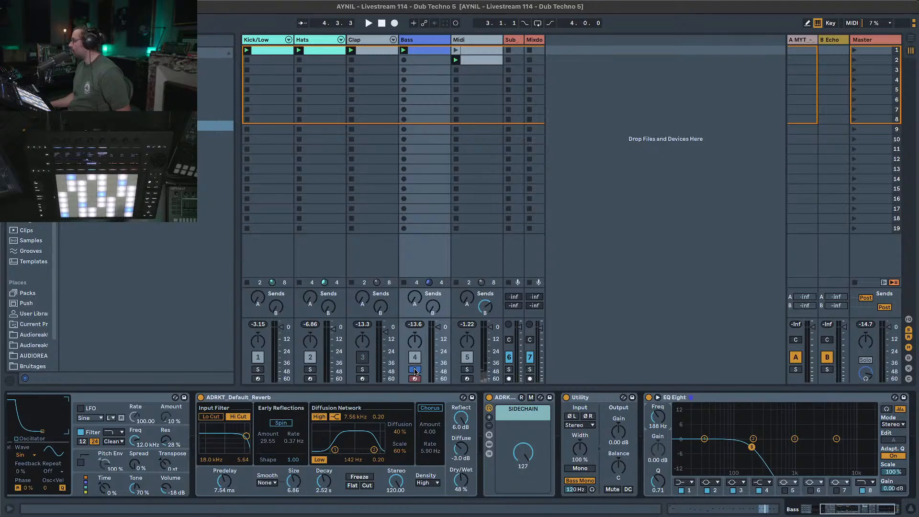
Unsolo the Bass track, unmute the Clap track, and try a 19.7 s decay on the Bass reverb.
{"action": "left_click", "coordinate": [414, 370]}
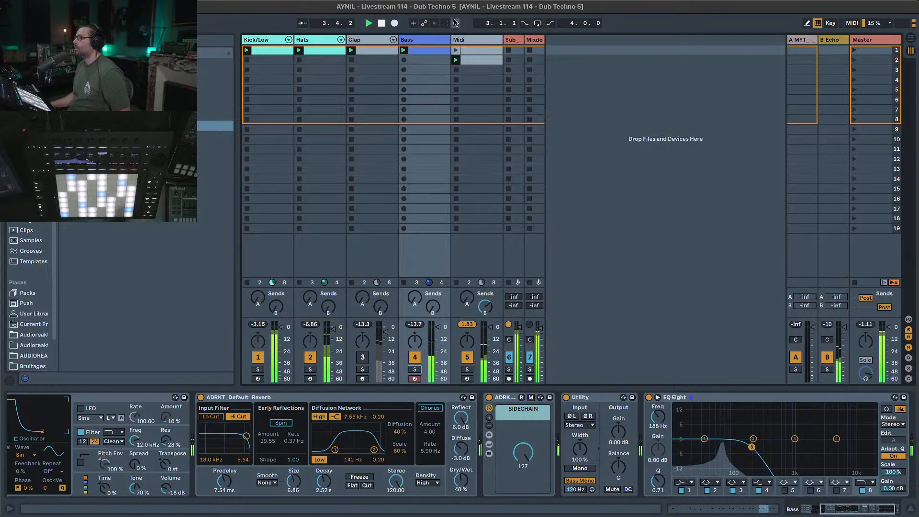
{"action": "left_click", "coordinate": [364, 359]}
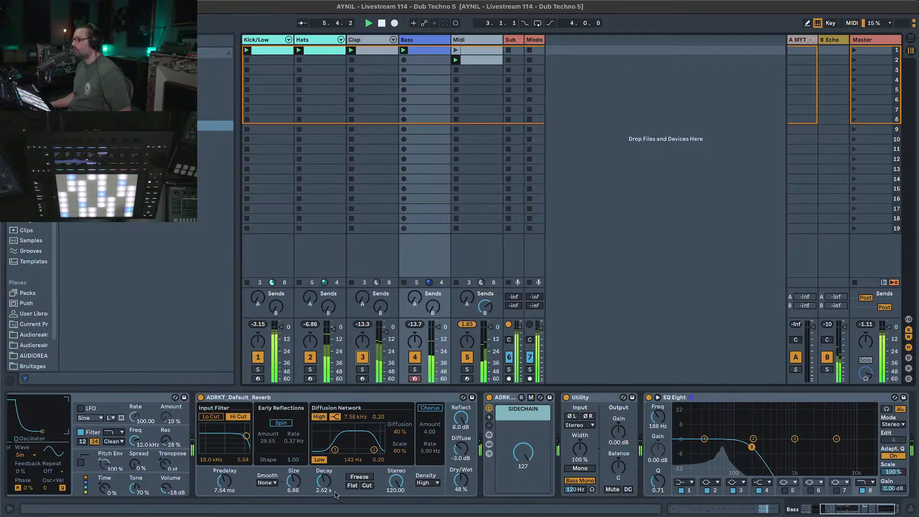
{"action": "left_click_drag", "start_coordinate": [335, 495], "coordinate": [335, 455]}
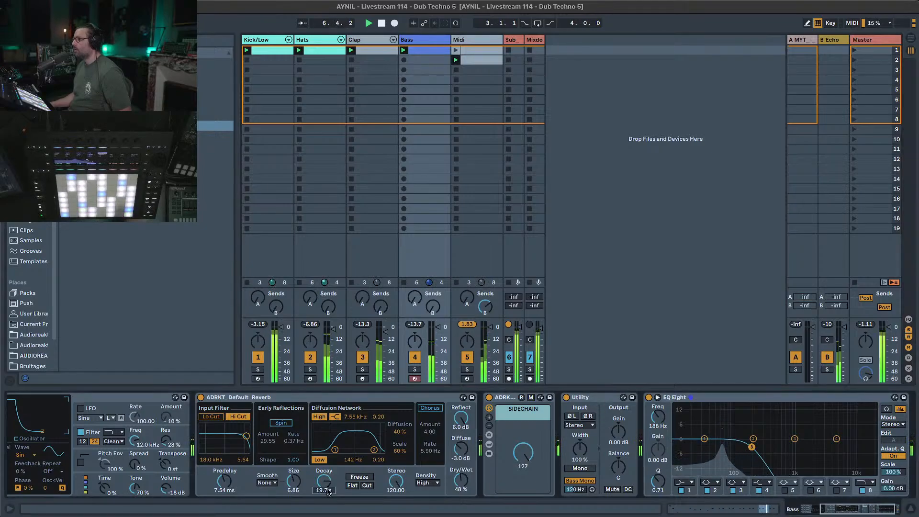
Set the Bass reverb to 53 % Dry/Wet, its diffusion low band to 89.8 Hz at 1.00, and its decay to 4.34 s, soloing Bass temporarily.
{"action": "left_click", "coordinate": [416, 371]}
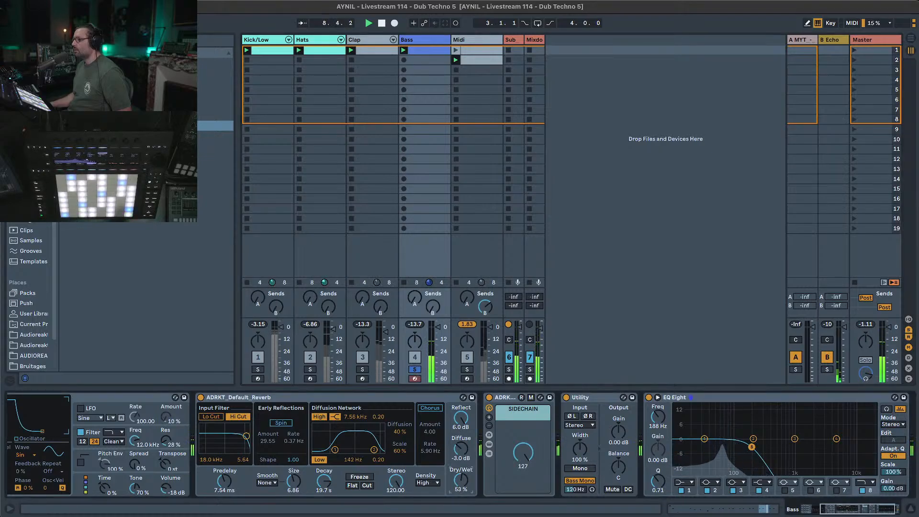
{"action": "left_click_drag", "start_coordinate": [335, 450], "coordinate": [330, 426]}
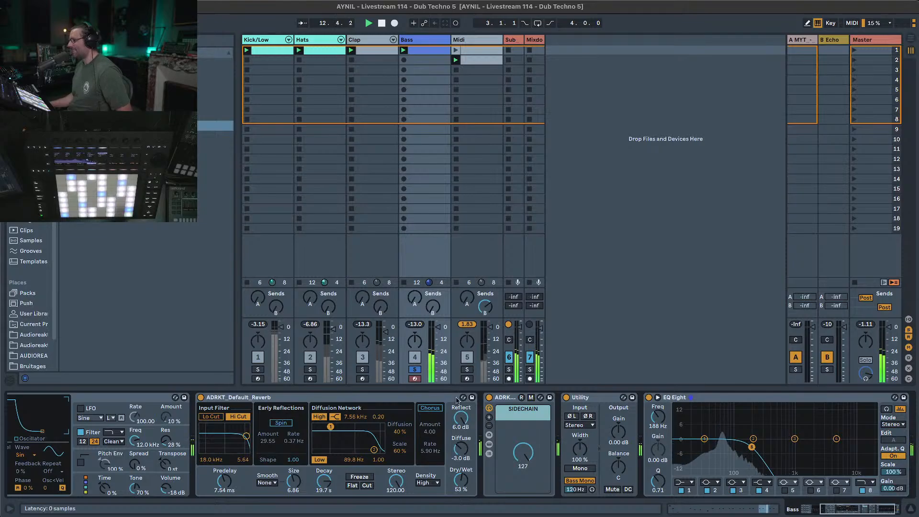
{"action": "left_click", "coordinate": [416, 370]}
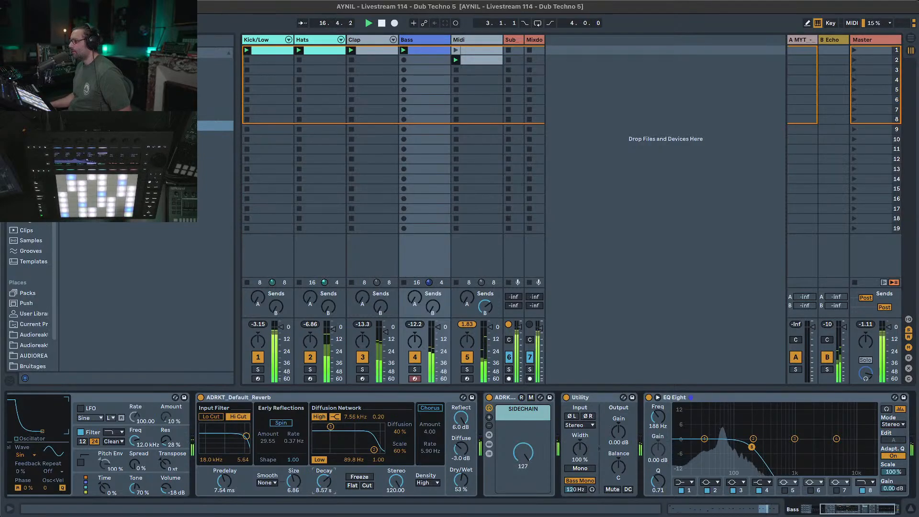
{"action": "mouse_move", "coordinate": [324, 486]}
{"action": "left_mouse_down"}
{"action": "mouse_move", "coordinate": [324, 498]}
{"action": "mouse_move", "coordinate": [324, 475]}
{"action": "mouse_move", "coordinate": [324, 498]}
{"action": "left_mouse_up"}
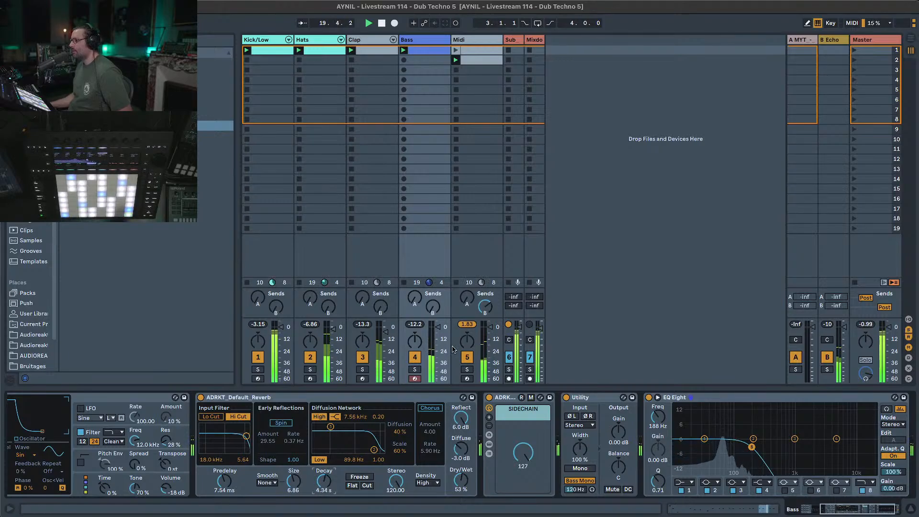
Make band 1 of the Bass EQ Eight a low cut at 52.0 Hz with a Q of 1.78, and mute the Clap track.
{"action": "left_click", "coordinate": [685, 481]}
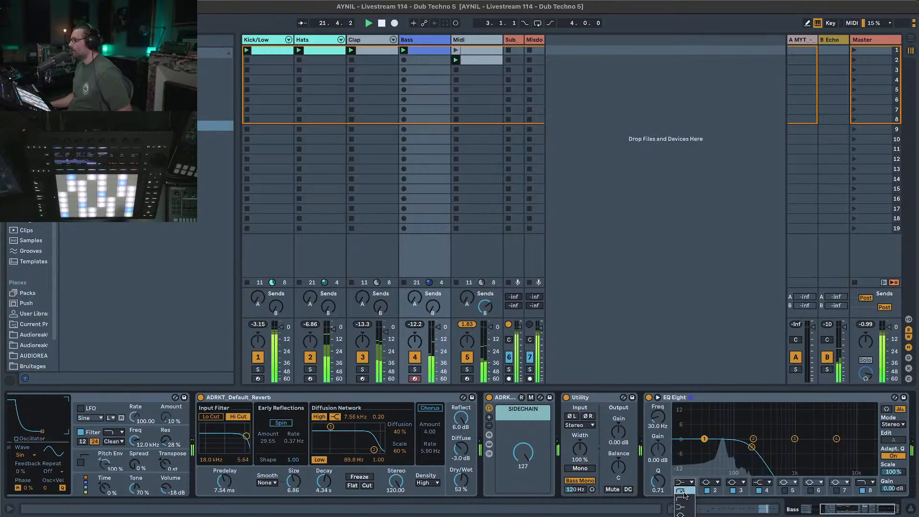
{"action": "left_click", "coordinate": [684, 494]}
{"action": "left_click_drag", "start_coordinate": [672, 426], "coordinate": [672, 419]}
{"action": "left_click_drag", "start_coordinate": [659, 490], "coordinate": [658, 487]}
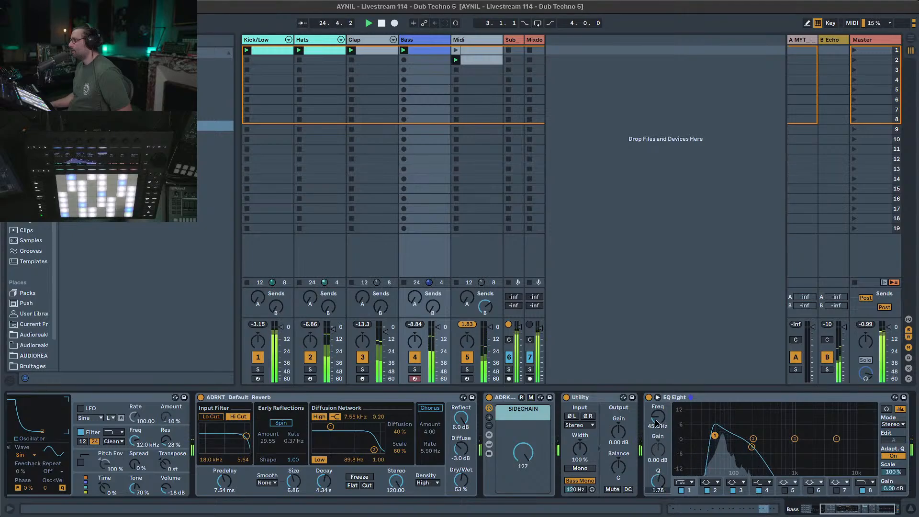
{"action": "left_click_drag", "start_coordinate": [657, 423], "coordinate": [657, 418]}
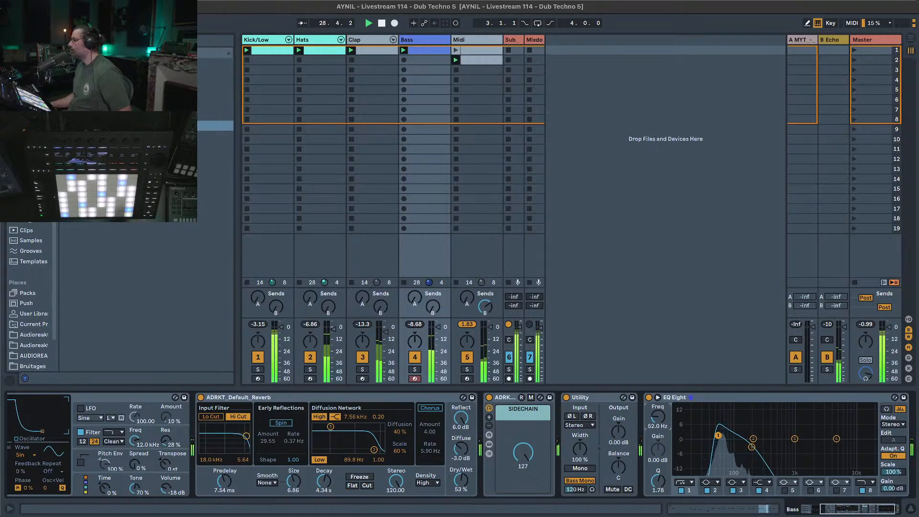
{"action": "left_click", "coordinate": [363, 357]}
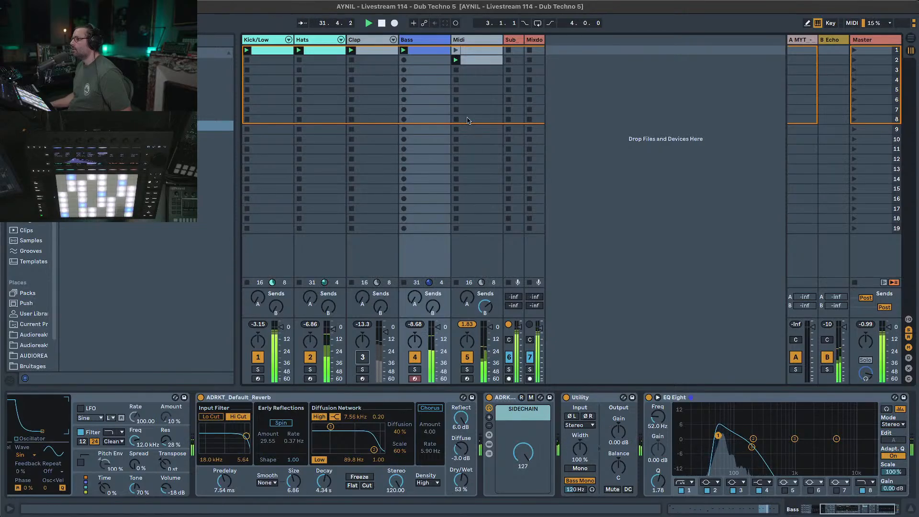
Duplicate the Bass clip into the second slot, open the copy's notes, and launch it.
{"action": "key", "text": "space"}
{"action": "left_click", "coordinate": [431, 52]}
{"action": "key", "text": "super+d"}
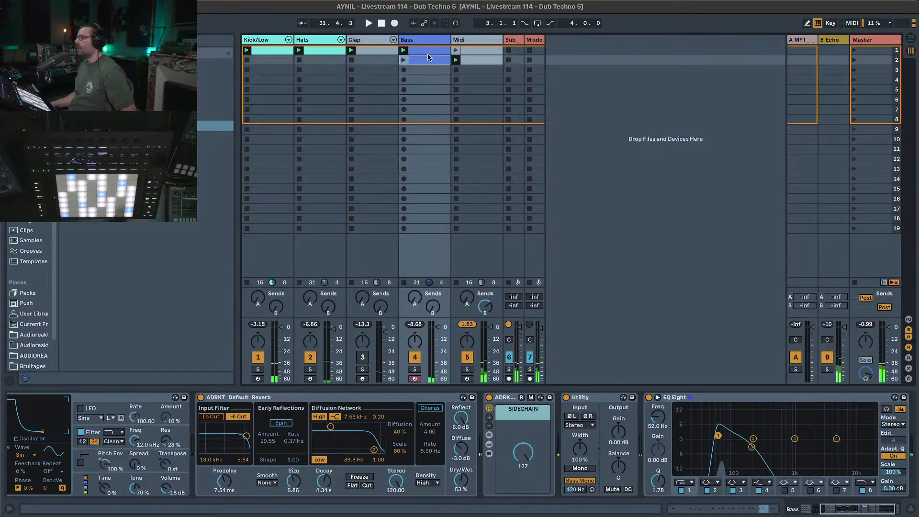
{"action": "double_click", "coordinate": [429, 60]}
{"action": "left_click", "coordinate": [405, 60]}
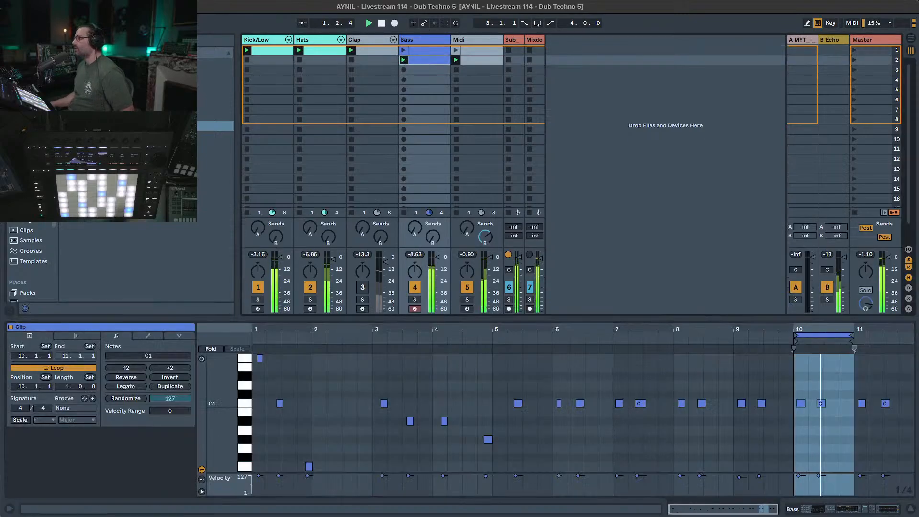
{"action": "left_click_drag", "start_coordinate": [818, 325], "coordinate": [817, 355]}
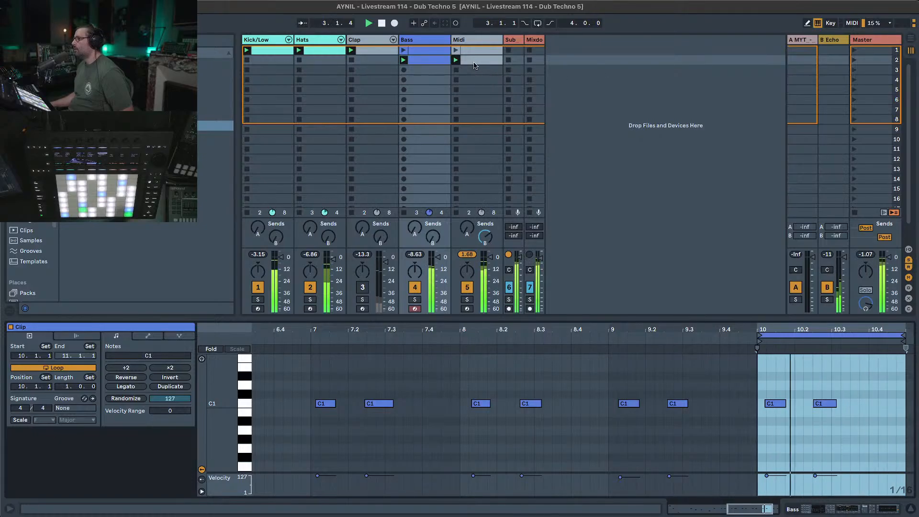
Audition the mix briefly with the Clap track unmuted, mute it again, and show the Midi track's clip.
{"action": "left_click", "coordinate": [363, 287]}
{"action": "left_click", "coordinate": [363, 288]}
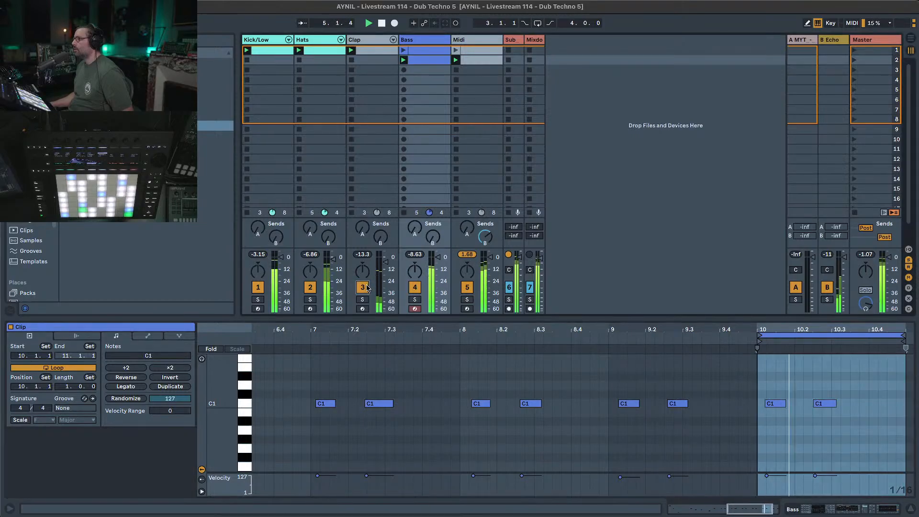
{"action": "left_click", "coordinate": [465, 40]}
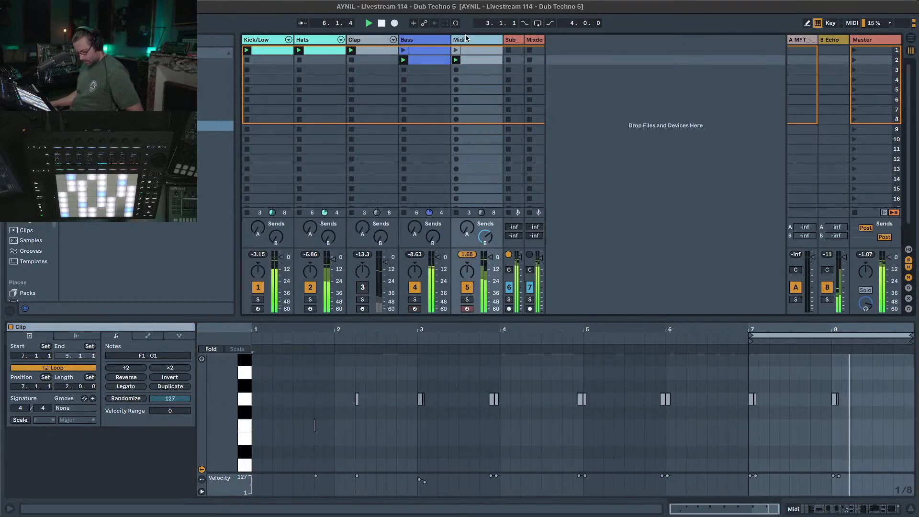
Rename the Midi track as Chord.
{"action": "key", "text": "ctrl+r"}
{"action": "type", "text": "hord"}
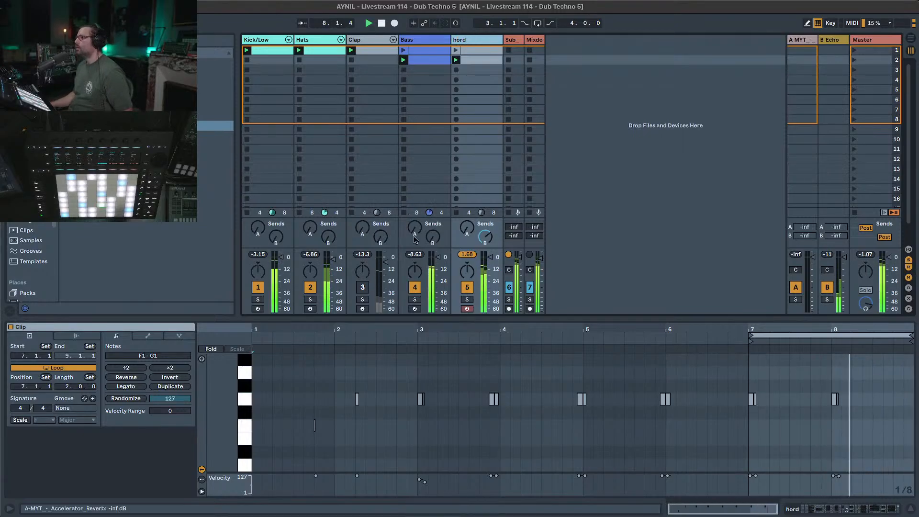
{"action": "key", "text": "Return"}
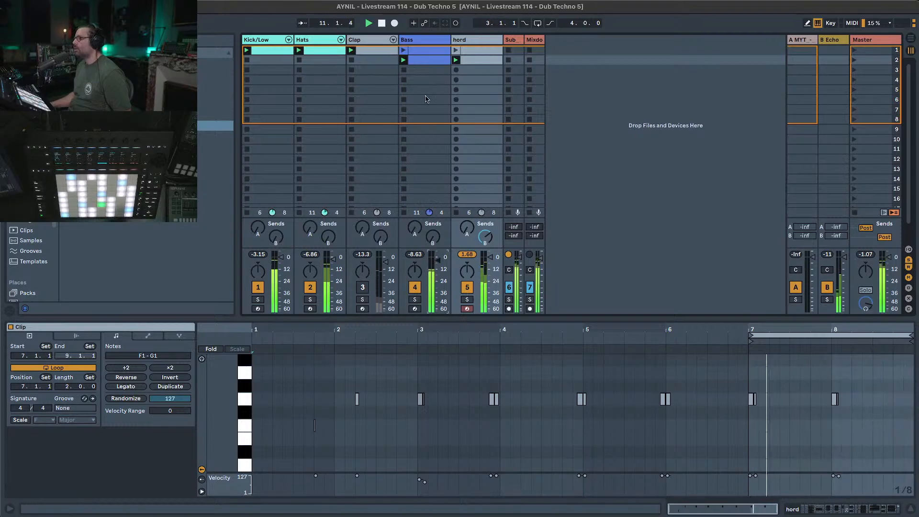
{"action": "left_click", "coordinate": [351, 49]}
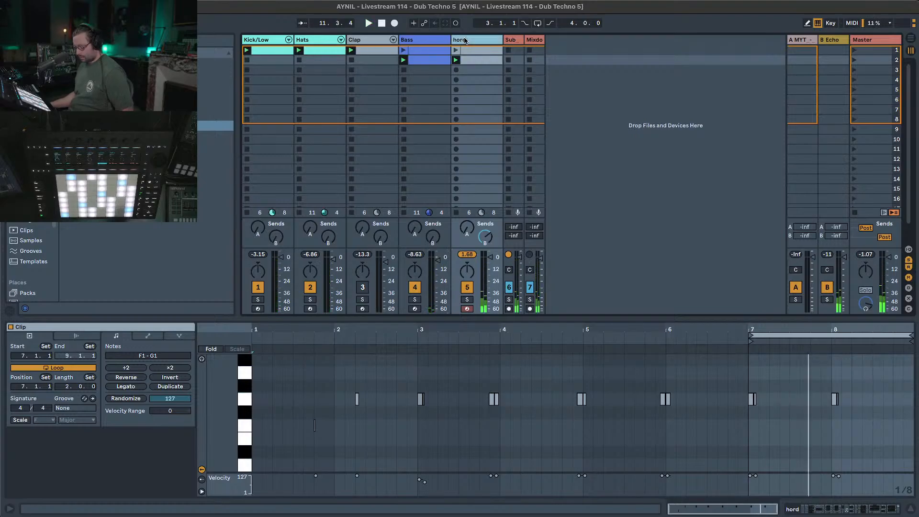
{"action": "key", "text": "super+r"}
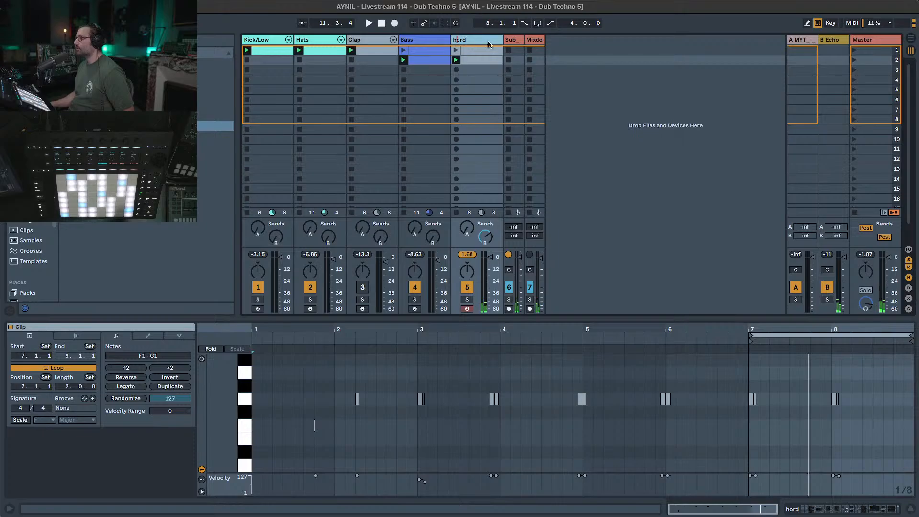
{"action": "type", "text": "Chord"}
{"action": "key", "text": "Return"}
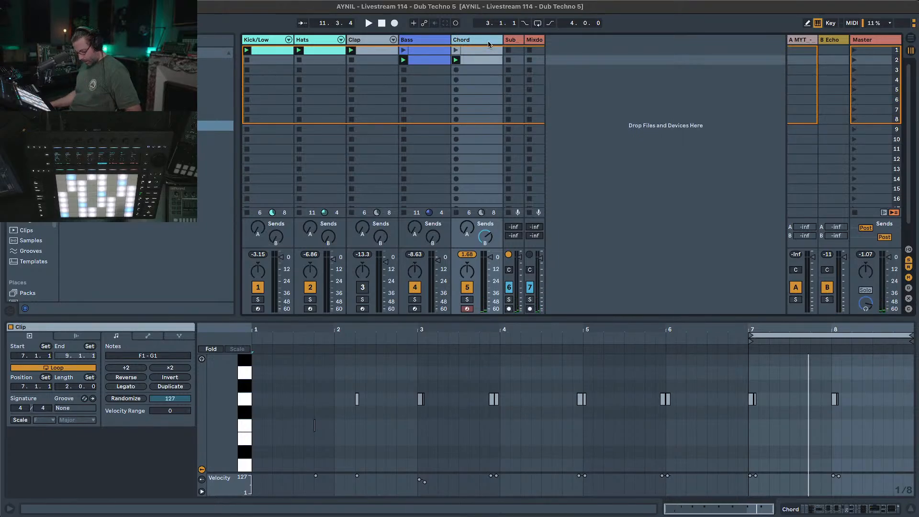
Add a new MIDI track after Chord with the Drift instrument and a Filterbank Sweep rack at the end of its chain.
{"action": "key", "text": "super+shift+t"}
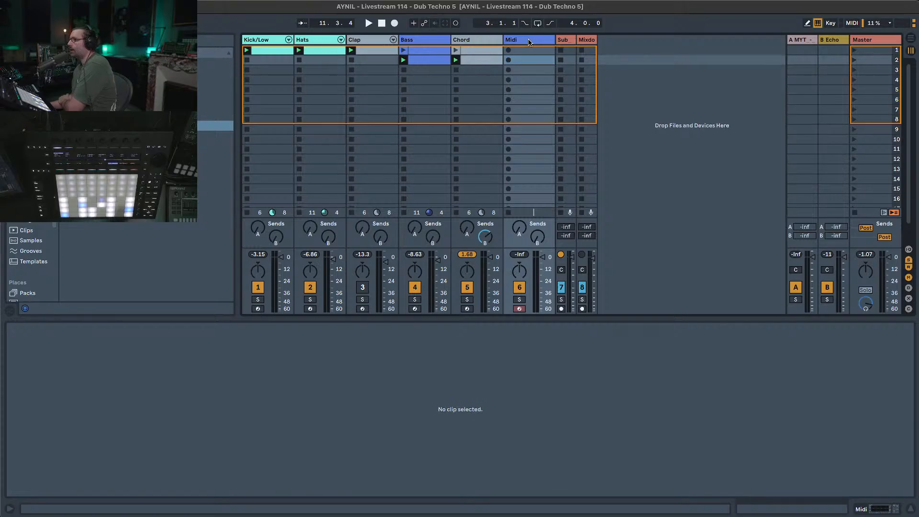
{"action": "left_click", "coordinate": [528, 41]}
{"action": "left_click", "coordinate": [32, 167]}
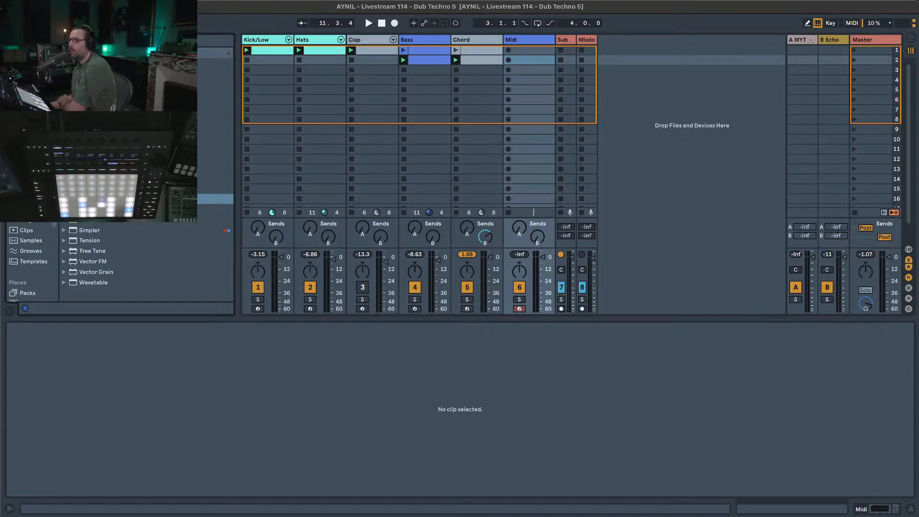
{"action": "double_click", "coordinate": [91, 116]}
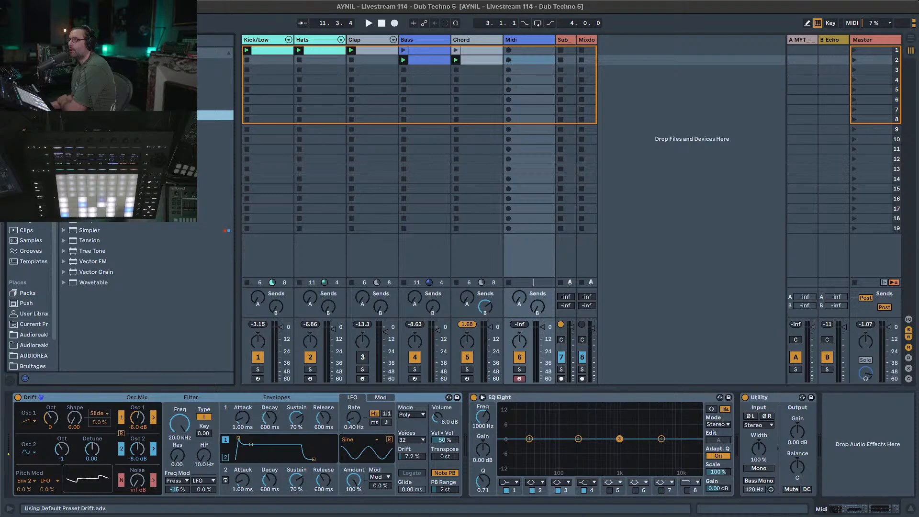
{"action": "left_click", "coordinate": [29, 105]}
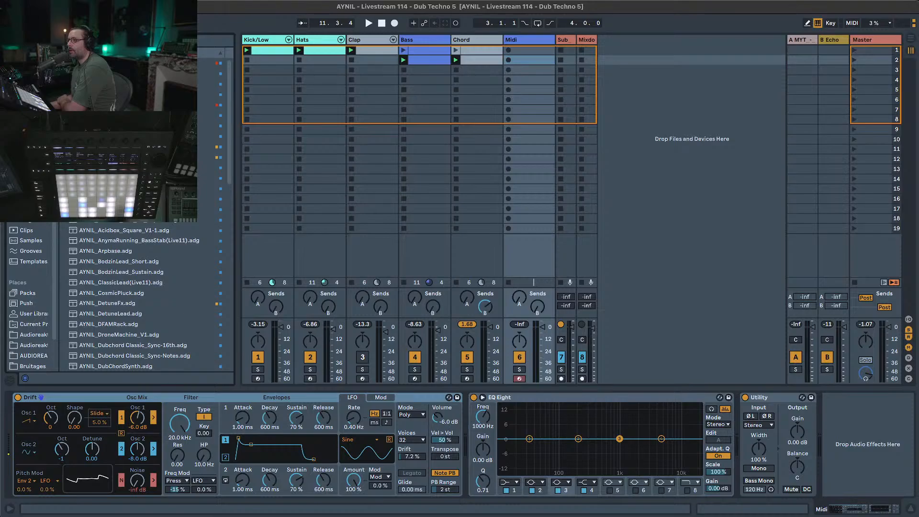
{"action": "double_click", "coordinate": [115, 84]}
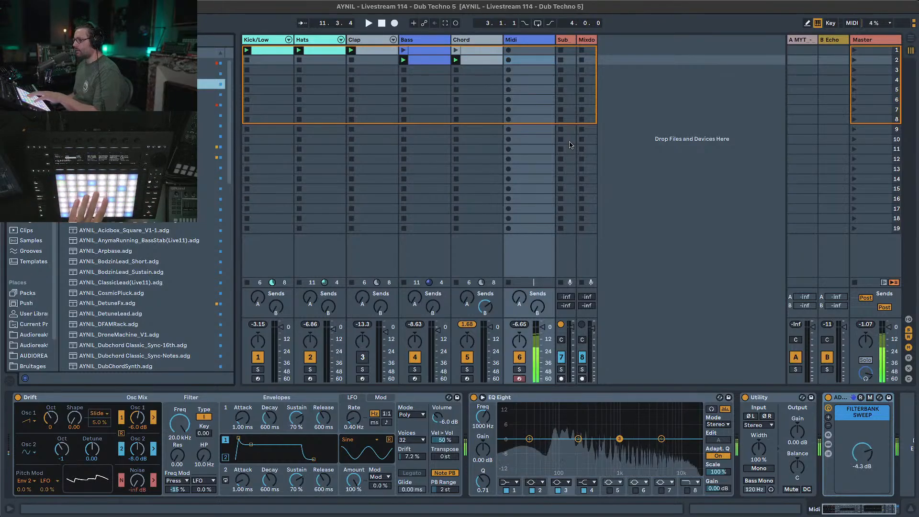
Copy both Chord MIDI effects from the Chord track to the new Midi track, placing them before Drift.
{"action": "left_click", "coordinate": [479, 41]}
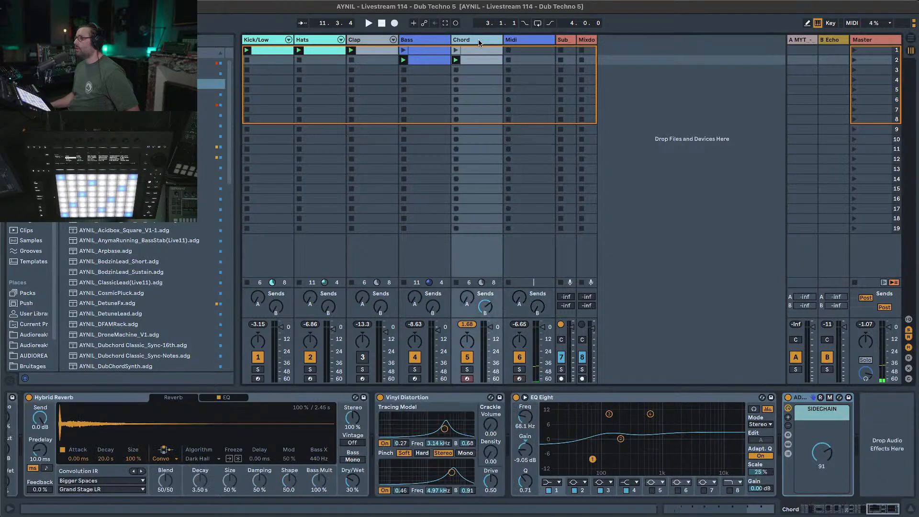
{"action": "left_click_drag", "start_coordinate": [886, 513], "coordinate": [686, 510]}
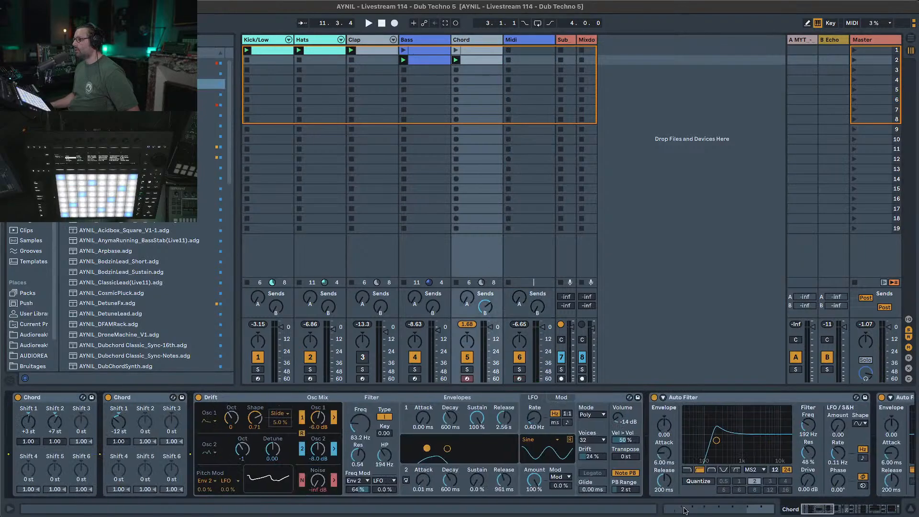
{"action": "left_click", "coordinate": [118, 399]}
{"action": "left_click", "coordinate": [62, 400], "text": "shift"}
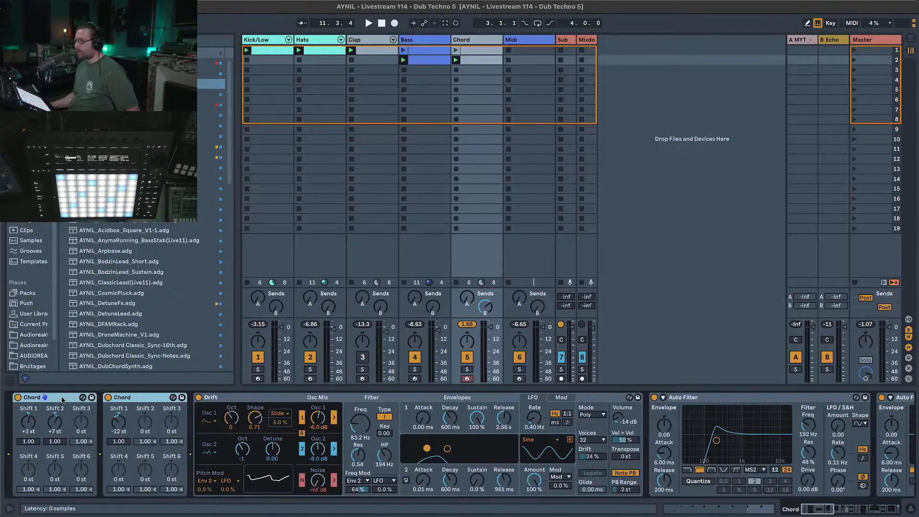
{"action": "left_click_drag", "start_coordinate": [488, 46], "coordinate": [527, 43]}
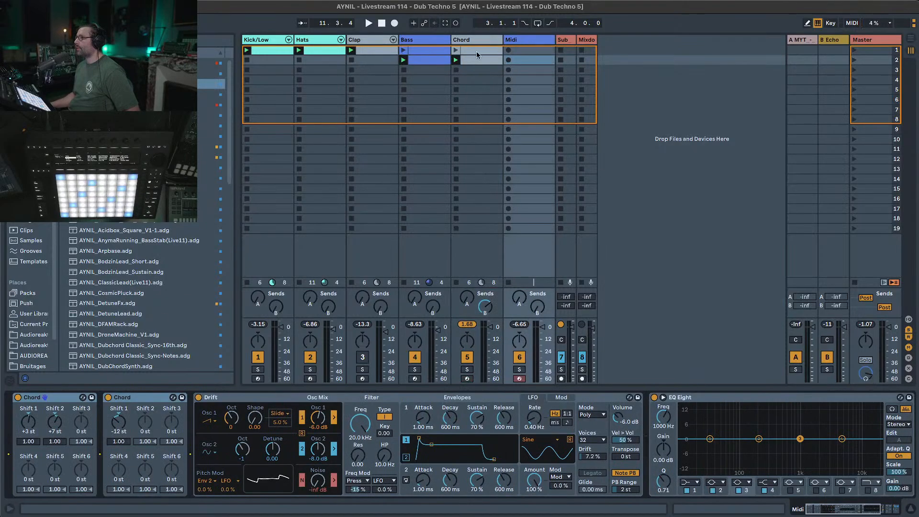
Solo the Chord track and start playback.
{"action": "left_click", "coordinate": [469, 46]}
{"action": "left_click", "coordinate": [468, 370]}
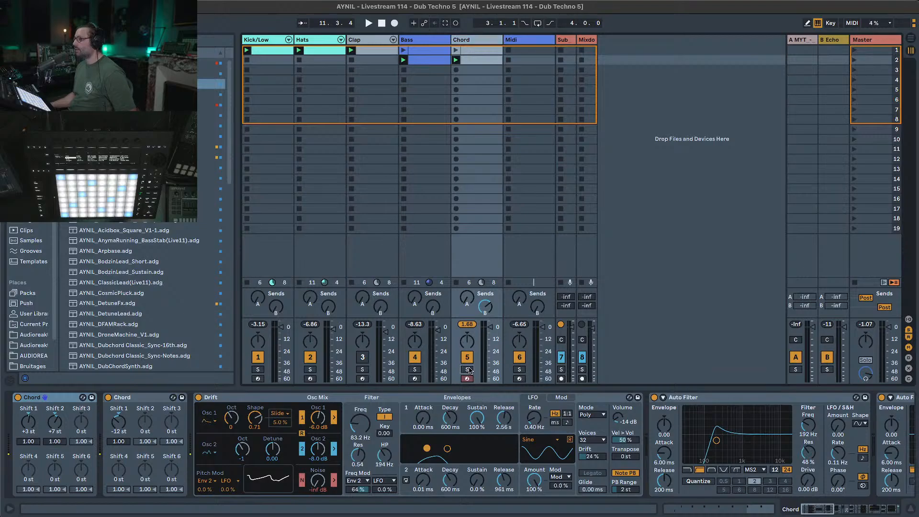
{"action": "key", "text": "space"}
Try Shift 2 at +12 and +24 st and Shift 3 at 5 st in the second Chord device, then reset both to 0 st.
{"action": "left_click", "coordinate": [150, 434]}
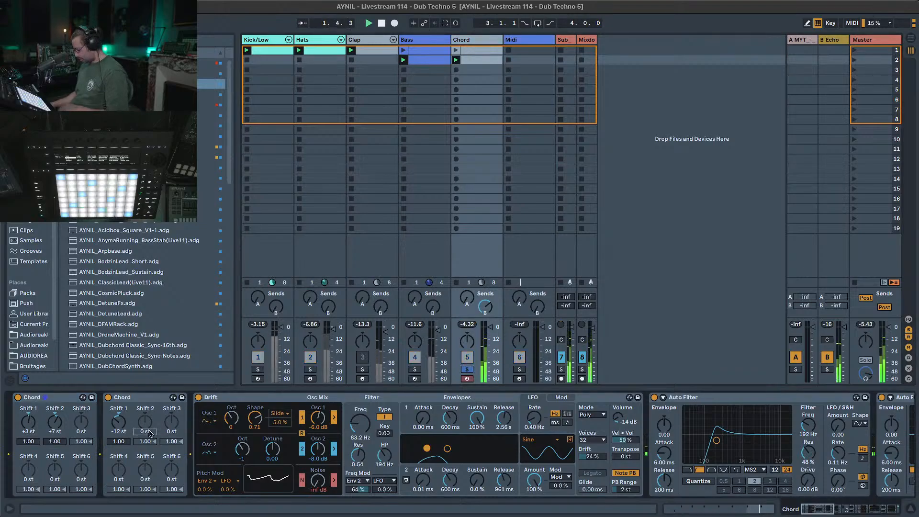
{"action": "type", "text": "12"}
{"action": "key", "text": "Return"}
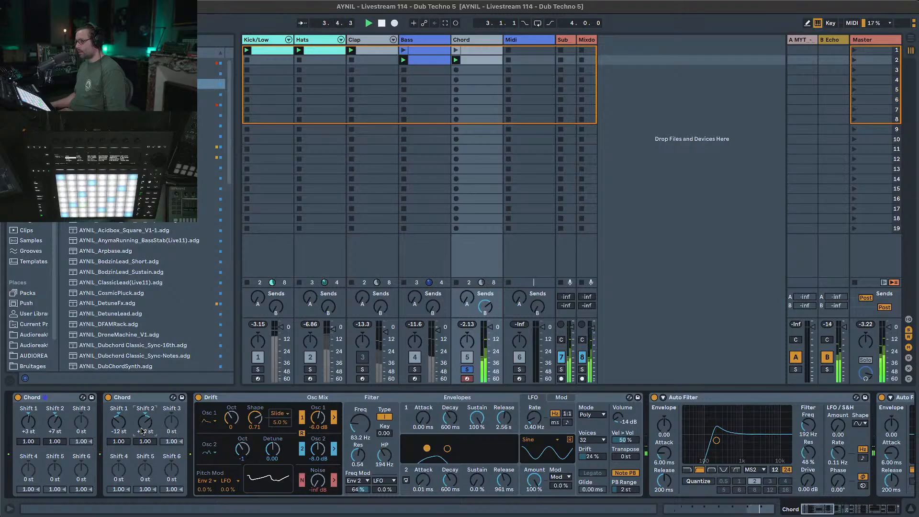
{"action": "key", "text": "Return"}
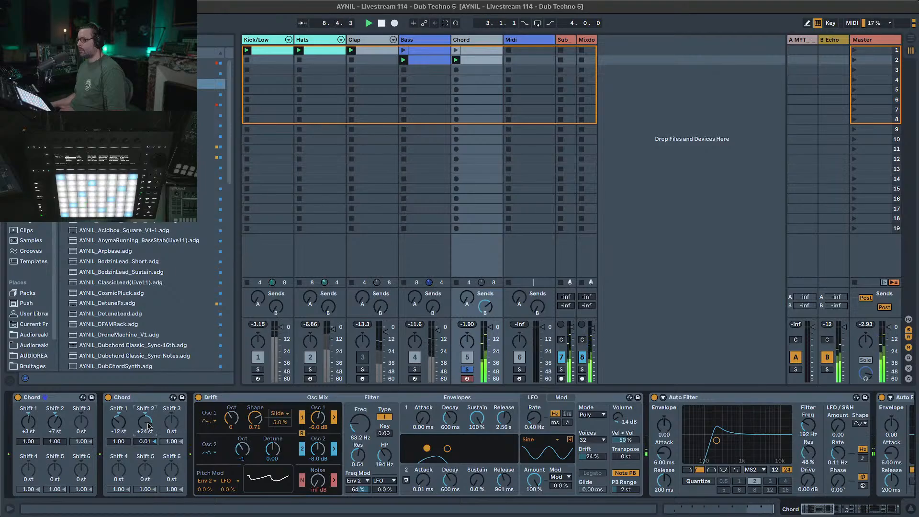
{"action": "key", "text": "Delete"}
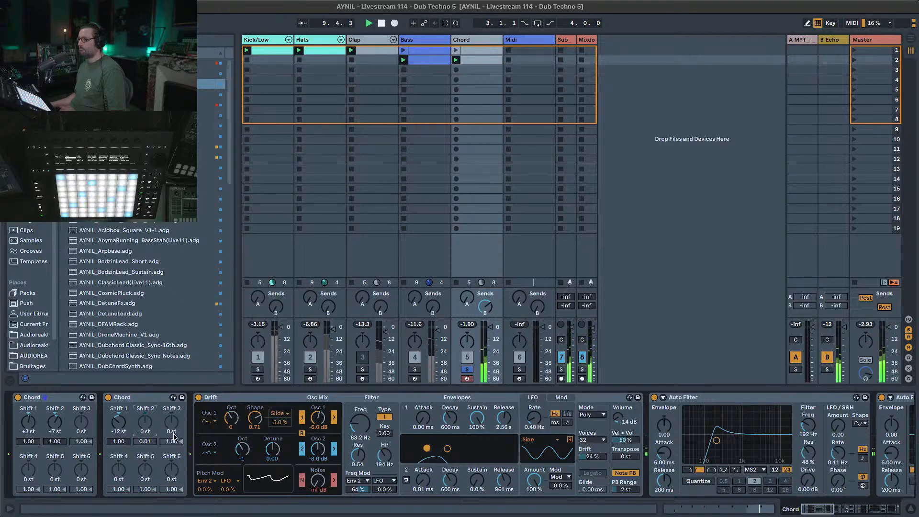
{"action": "left_click", "coordinate": [175, 436]}
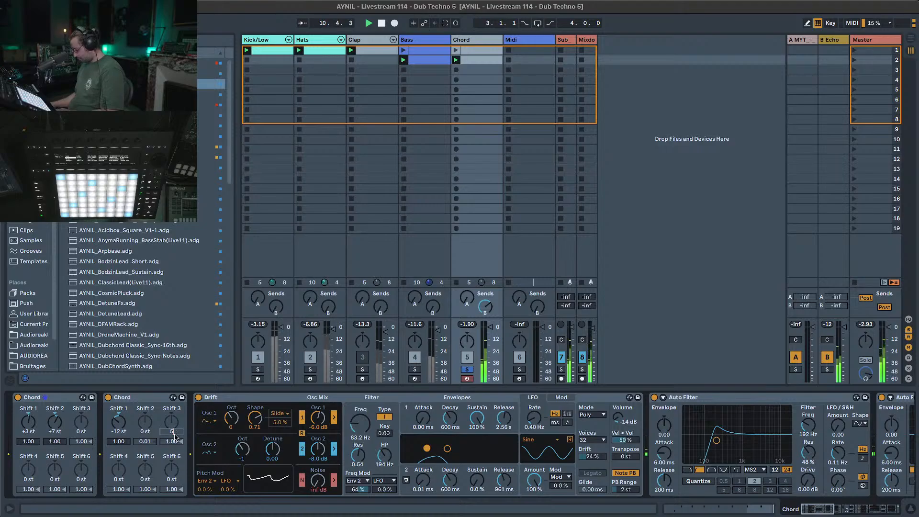
{"action": "type", "text": "5"}
{"action": "key", "text": "Return"}
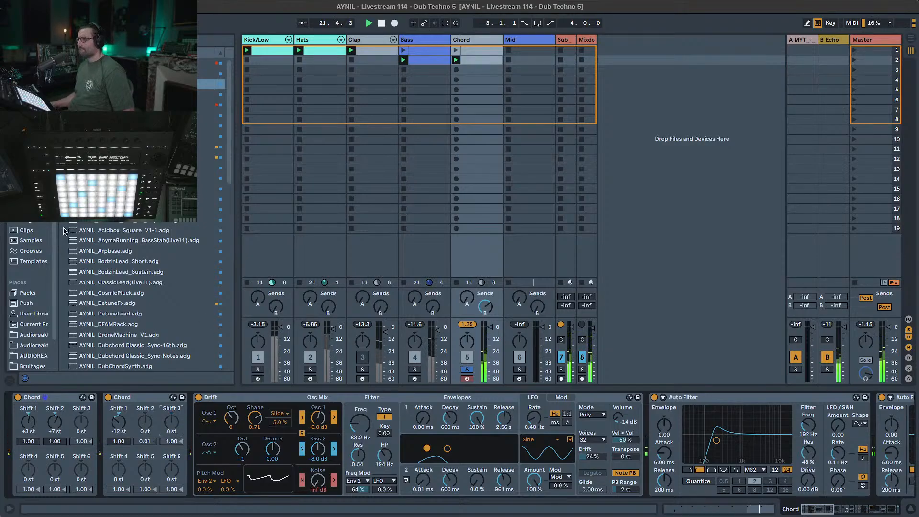
Insert a Pitch device before Drift on the Chord track, set it to +5 st, and audition it.
{"action": "left_click", "coordinate": [33, 199]}
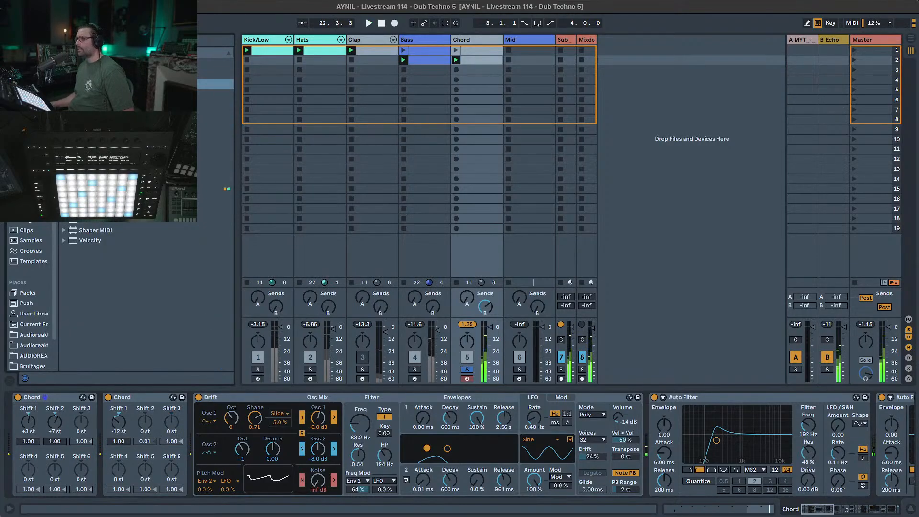
{"action": "left_click_drag", "start_coordinate": [102, 189], "coordinate": [217, 474]}
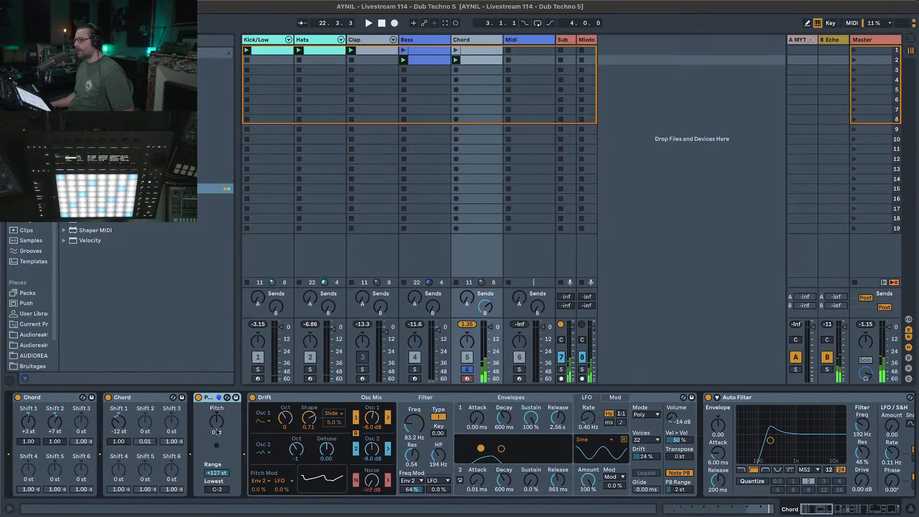
{"action": "left_click_drag", "start_coordinate": [217, 432], "coordinate": [215, 427]}
{"action": "key", "text": "space"}
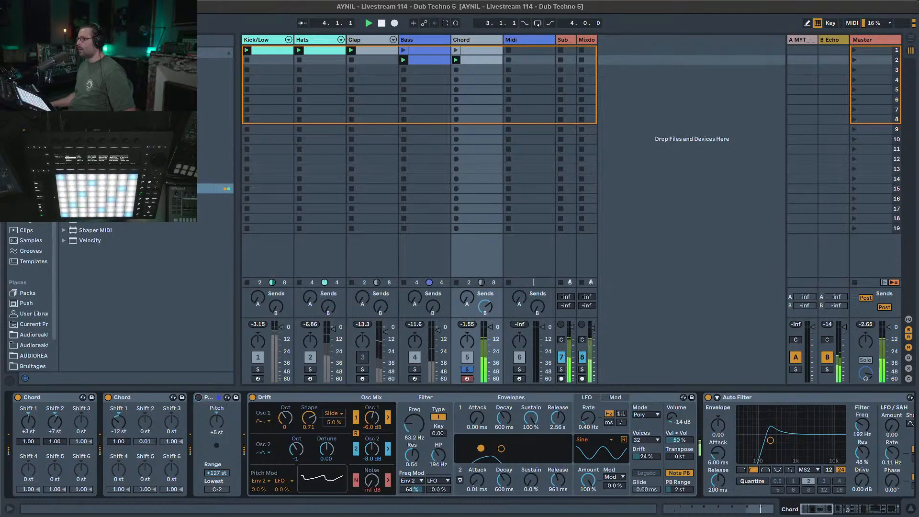
Open the second Chord clip and duplicate its two-bar loop twice to make it eight bars long.
{"action": "left_click", "coordinate": [477, 60]}
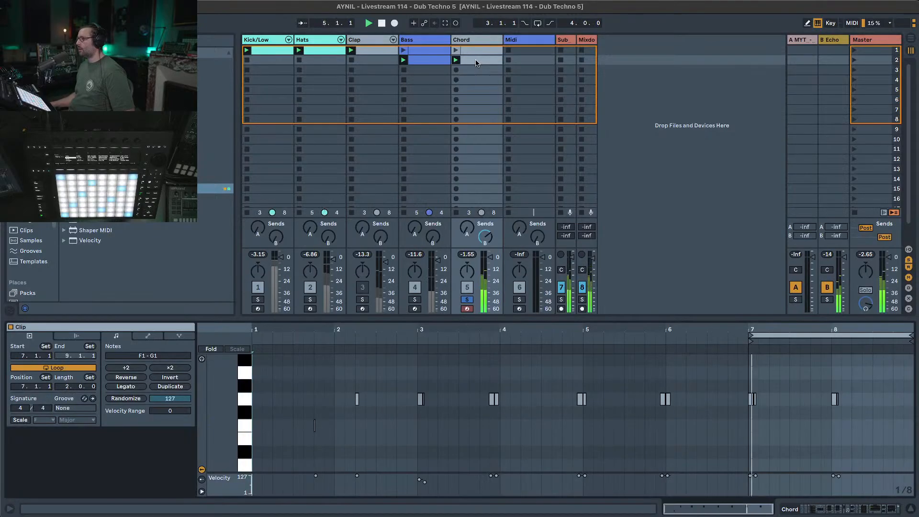
{"action": "key", "text": "space"}
{"action": "right_click", "coordinate": [815, 380]}
{"action": "left_click", "coordinate": [816, 374]}
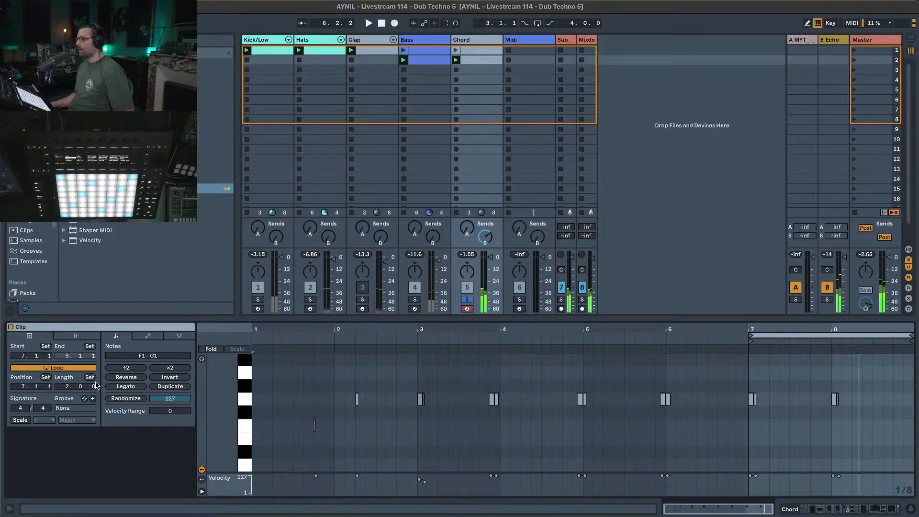
{"action": "left_click", "coordinate": [171, 387]}
{"action": "left_click", "coordinate": [171, 387]}
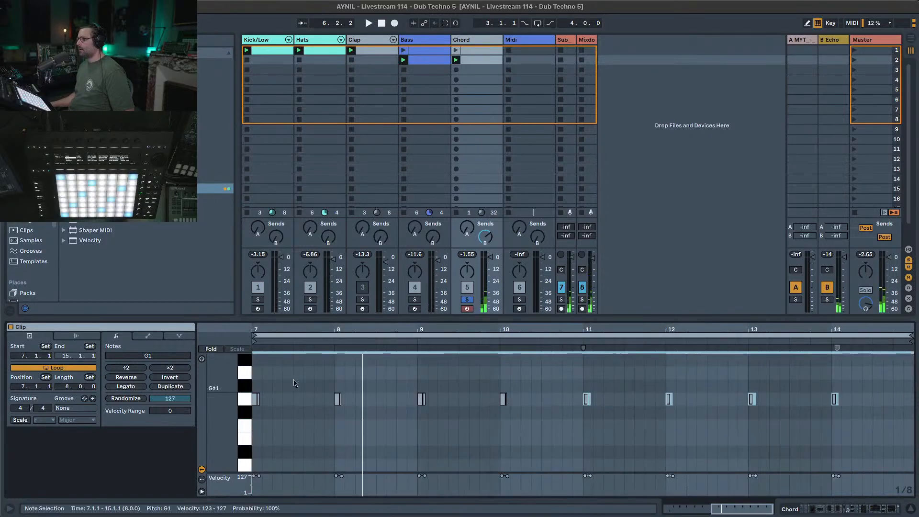
During playback, try raising the Chord clip's notes at bars 11 and 12 by five semitones to C2.
{"action": "key", "text": "space"}
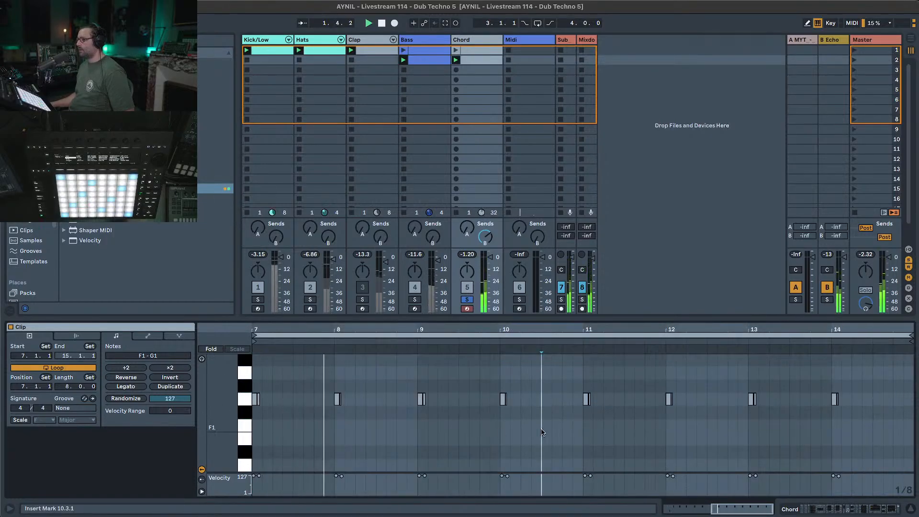
{"action": "left_click_drag", "start_coordinate": [543, 432], "coordinate": [404, 398]}
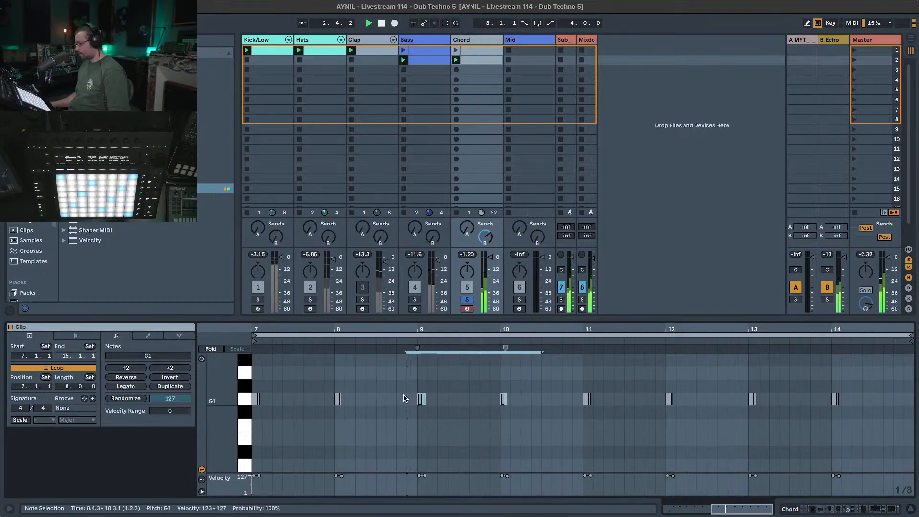
{"action": "left_click_drag", "start_coordinate": [712, 434], "coordinate": [580, 392]}
{"action": "key", "text": "Up"}
{"action": "key", "text": "Up"}
{"action": "key", "text": "Up"}
{"action": "key", "text": "Up"}
{"action": "key", "text": "Up"}
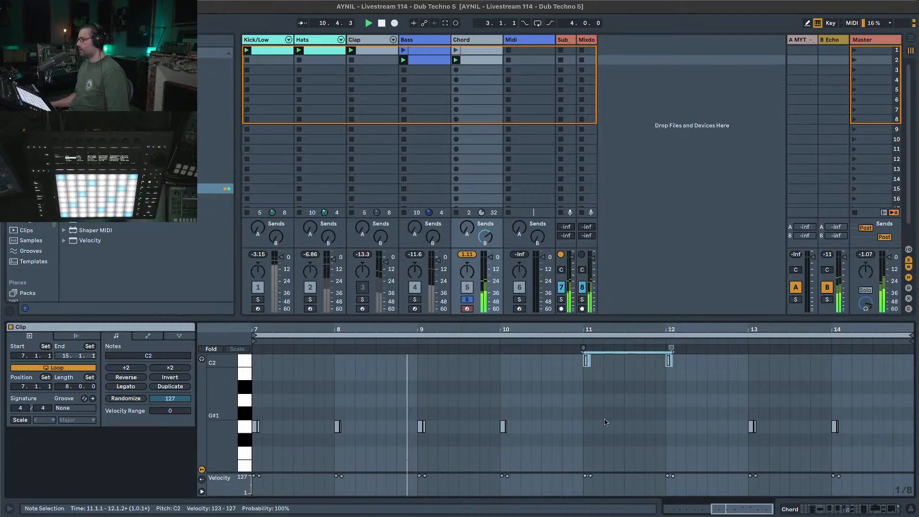
Move the notes at bars 11 and 12 back down to G1 and stop playback.
{"action": "key", "text": "Down"}
{"action": "key", "text": "Down"}
{"action": "key", "text": "Down"}
{"action": "key", "text": "Down"}
{"action": "key", "text": "Down"}
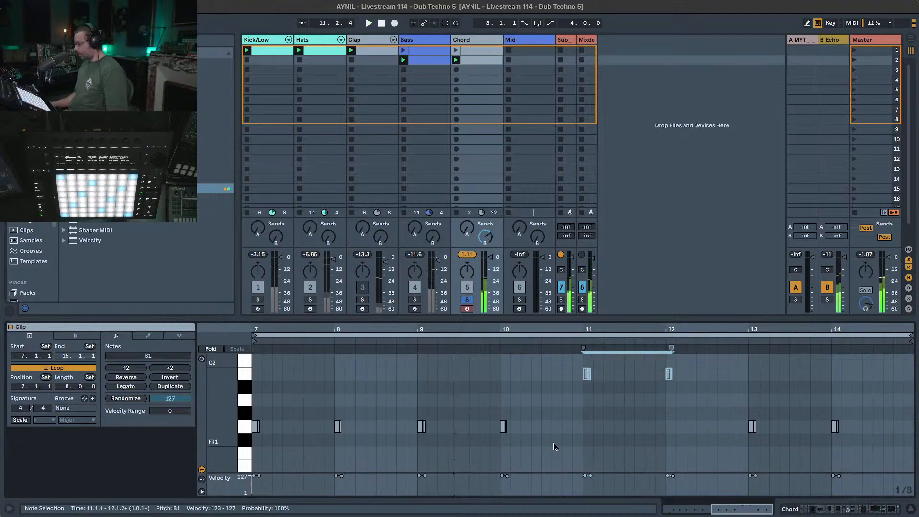
Raise the Chord clip's notes at bars 9 and 10 to C2, then play the clip from the start.
{"action": "left_click_drag", "start_coordinate": [533, 454], "coordinate": [417, 425]}
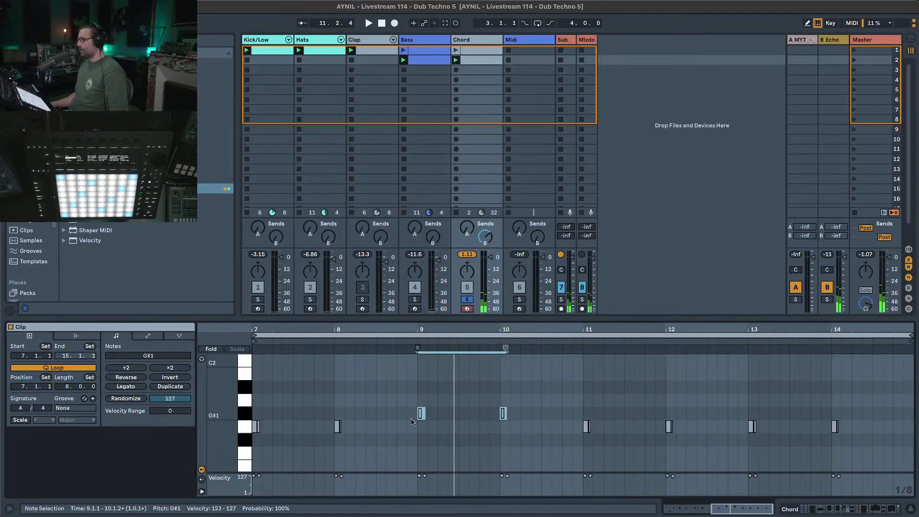
{"action": "key", "text": "Up"}
{"action": "key", "text": "Up"}
{"action": "key", "text": "Up"}
{"action": "key", "text": "Down"}
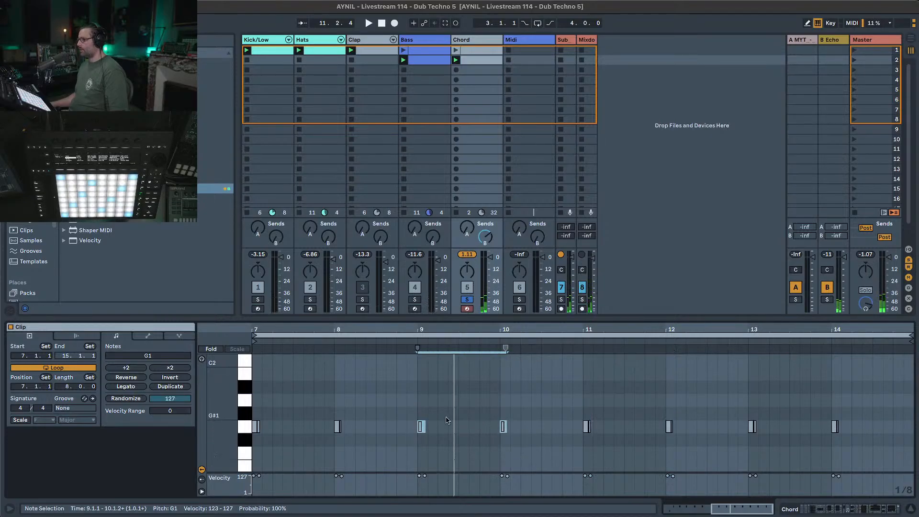
{"action": "key", "text": "Up"}
{"action": "key", "text": "Up"}
{"action": "key", "text": "Up"}
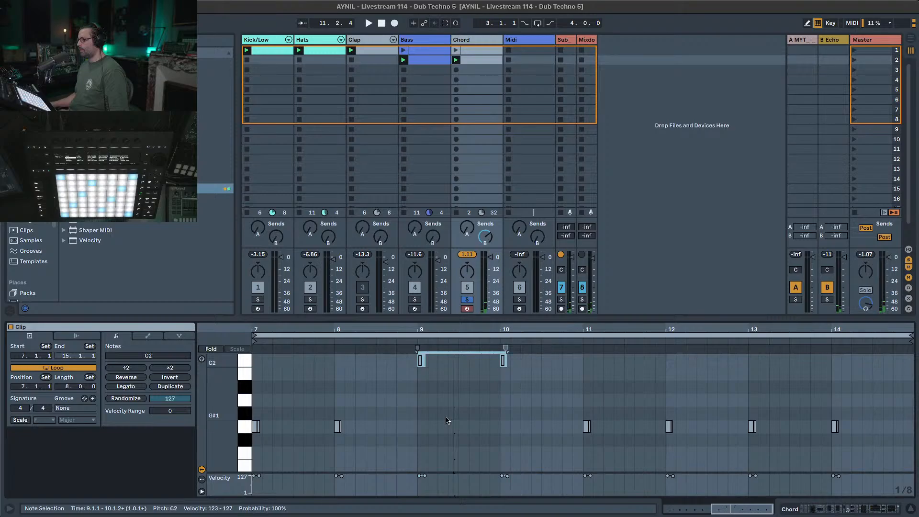
{"action": "left_click", "coordinate": [449, 421]}
{"action": "key", "text": "space"}
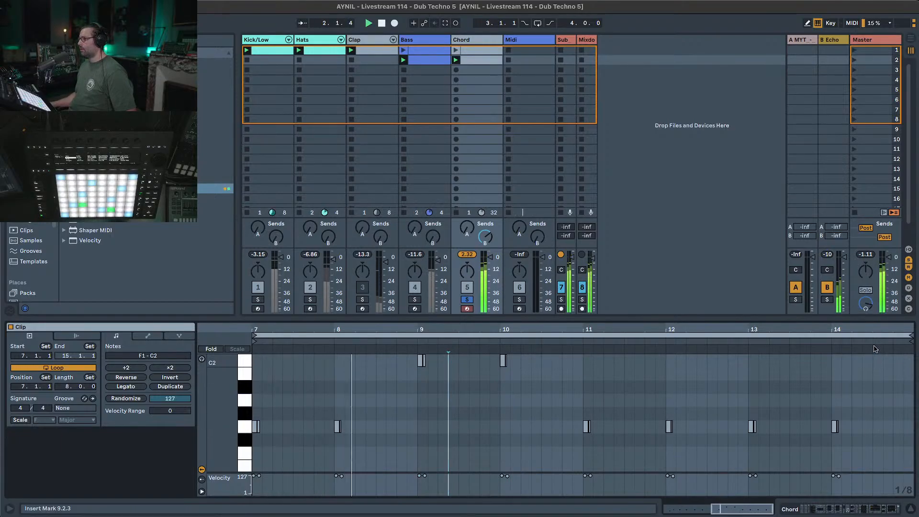
Shorten the second Chord clip's loop to two bars, running from bar 7 to bar 9.
{"action": "left_click", "coordinate": [911, 336]}
{"action": "left_click_drag", "start_coordinate": [910, 336], "coordinate": [583, 336]}
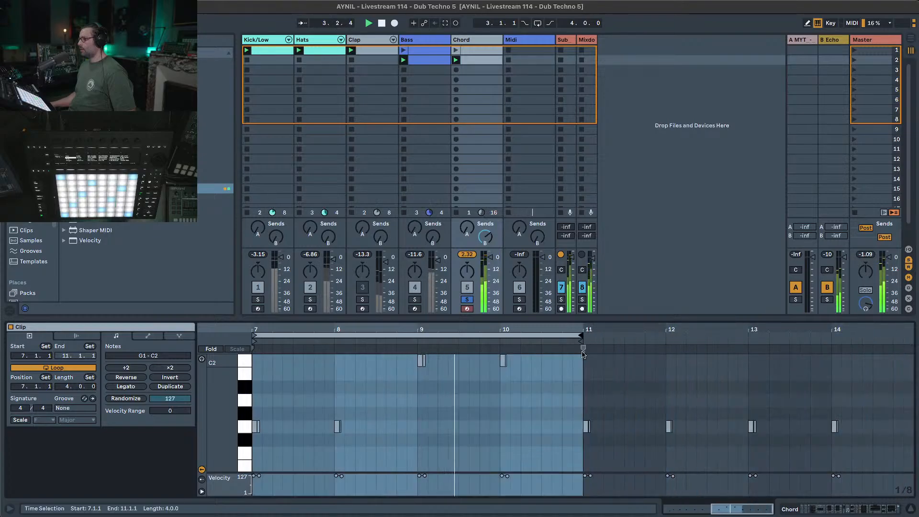
{"action": "left_click", "coordinate": [467, 50]}
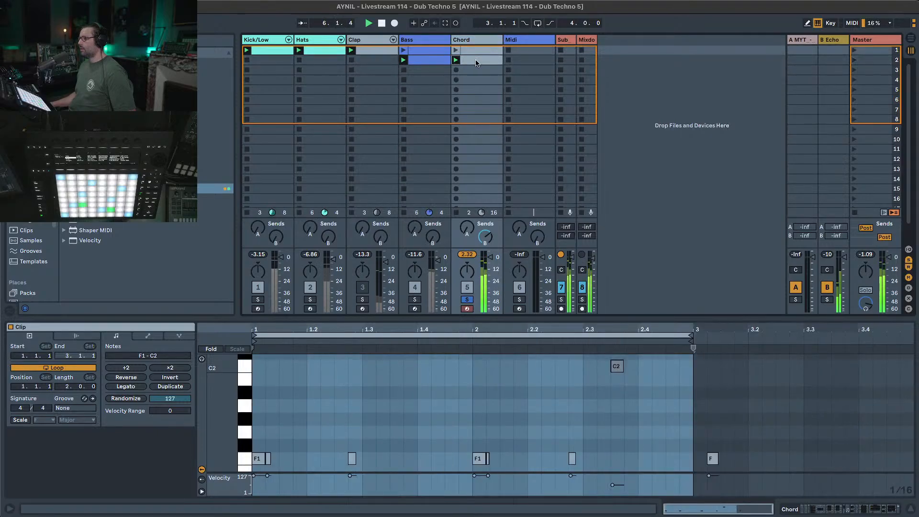
{"action": "left_click", "coordinate": [474, 59]}
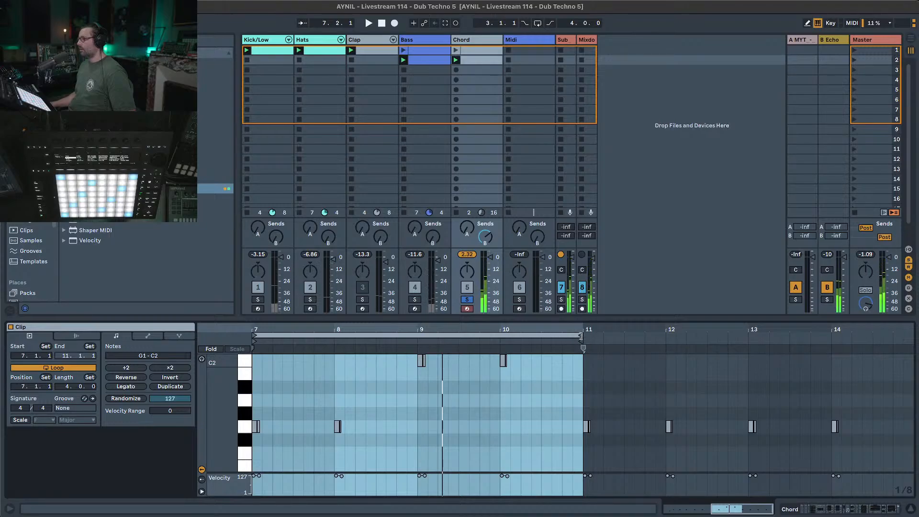
{"action": "left_click_drag", "start_coordinate": [581, 336], "coordinate": [417, 346]}
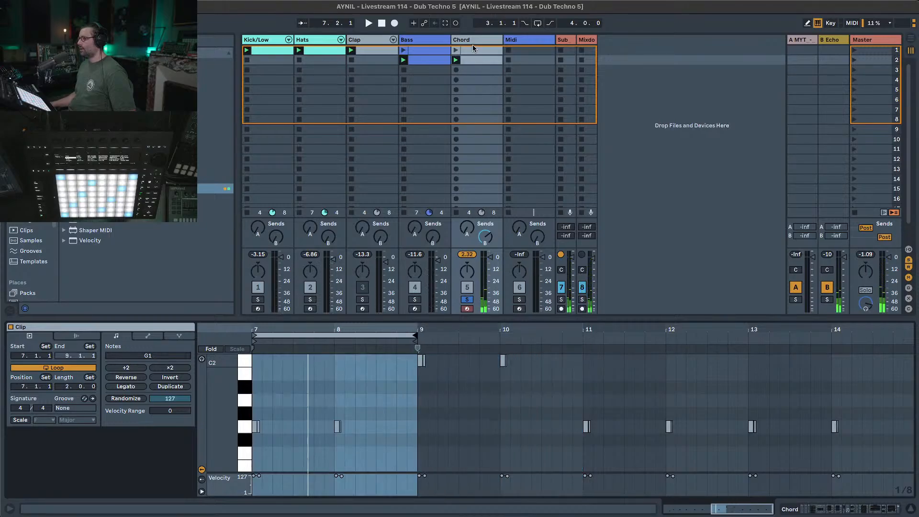
Set Shift 3 of the Chord track's second Chord device to +5 st and delete the Pitch device.
{"action": "key", "text": "shift+Tab"}
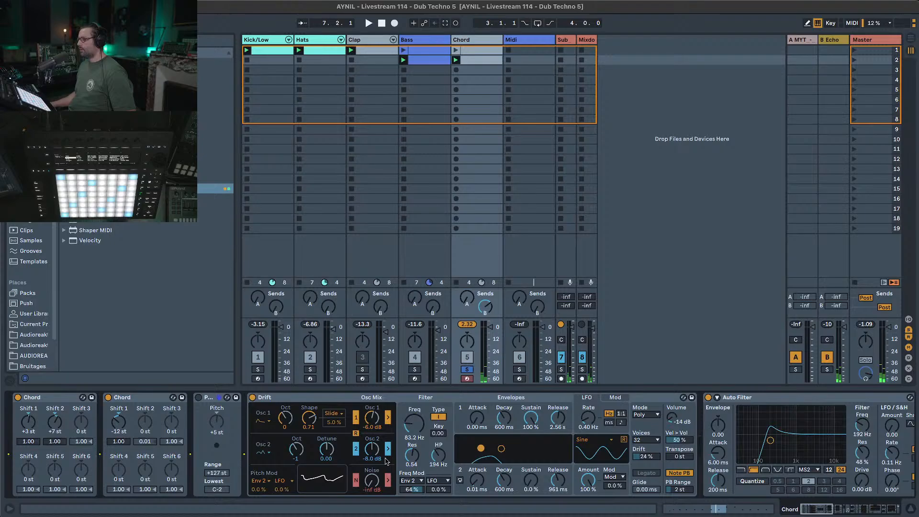
{"action": "left_click", "coordinate": [175, 433]}
{"action": "type", "text": "5"}
{"action": "key", "text": "Return"}
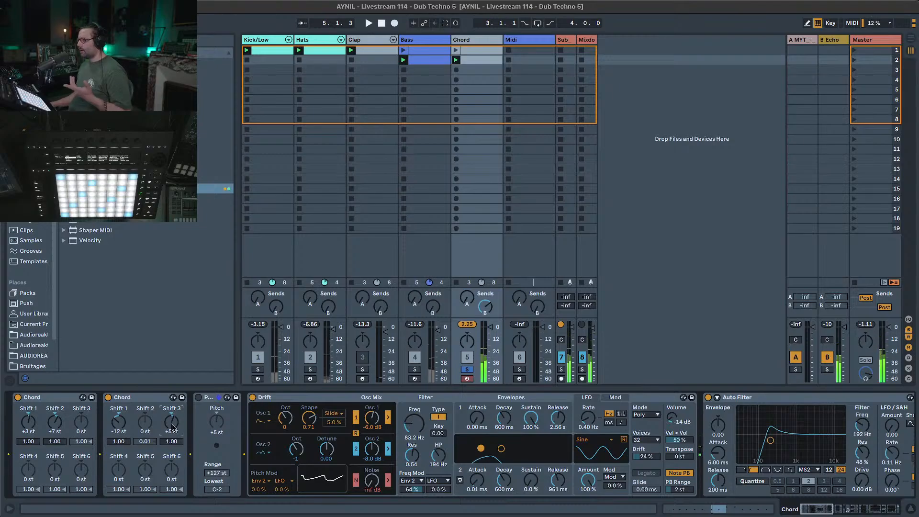
{"action": "left_click", "coordinate": [212, 420]}
{"action": "key", "text": "Delete"}
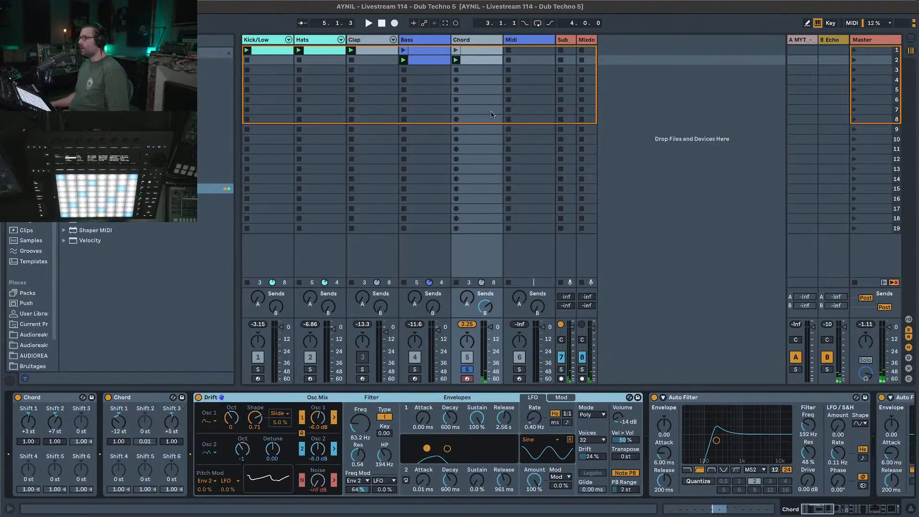
Duplicate the second Chord clip's two-bar loop to make it four bars long, undoing the extra duplication to eight bars.
{"action": "double_click", "coordinate": [494, 61]}
{"action": "left_click", "coordinate": [408, 341]}
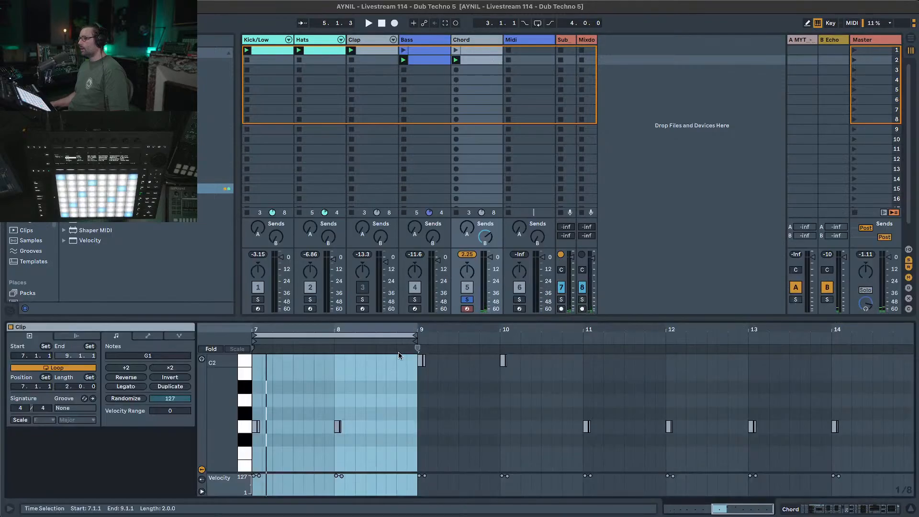
{"action": "left_click", "coordinate": [173, 387]}
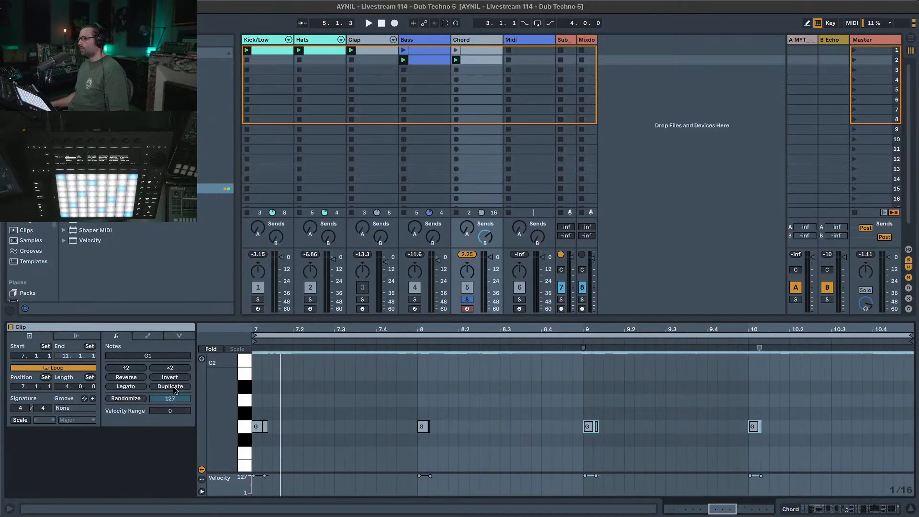
{"action": "left_click", "coordinate": [175, 387]}
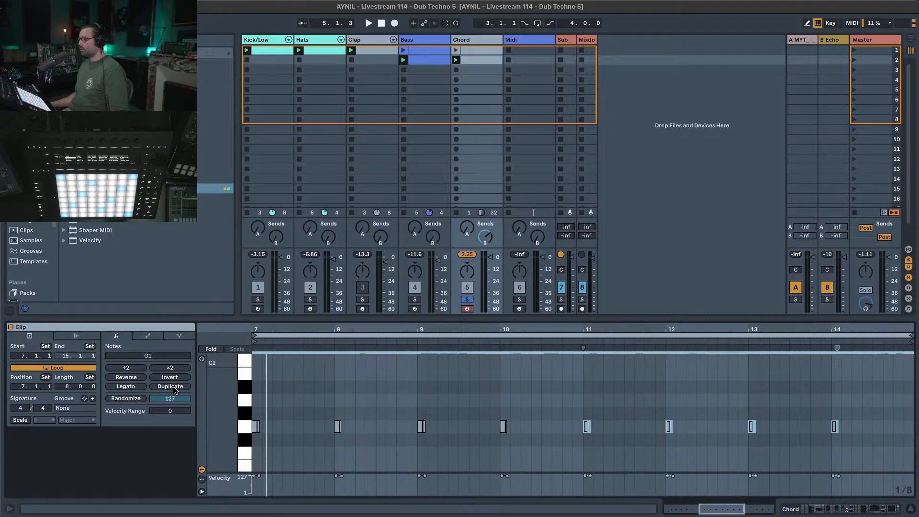
{"action": "key", "text": "ctrl+z"}
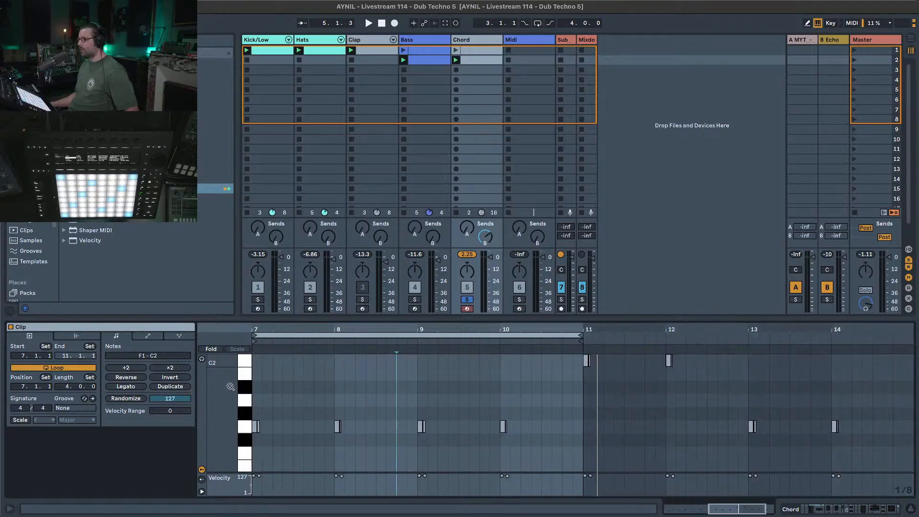
Automate Shift3 in the second Chord clip's envelope: 0 st for bars 7 and 8, +5 st for bars 9 and 10, 0 st from bar 11.
{"action": "left_click", "coordinate": [147, 336]}
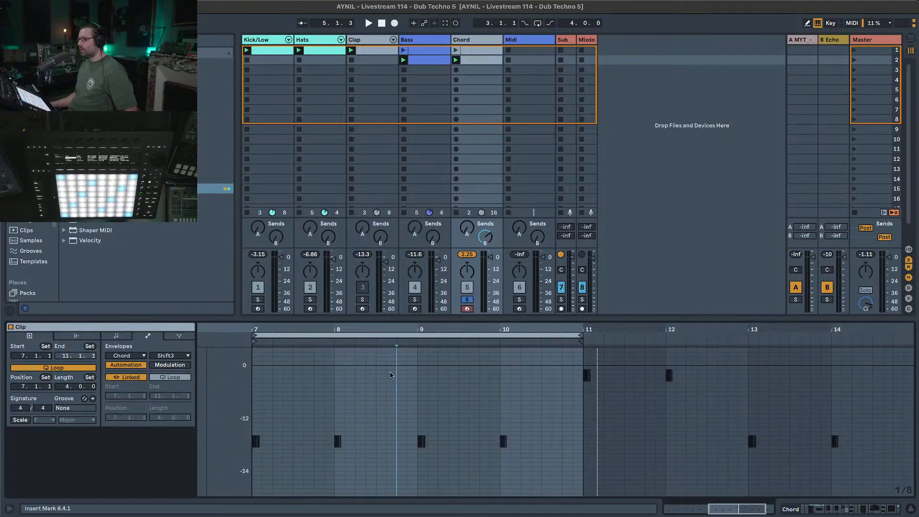
{"action": "left_click", "coordinate": [171, 355]}
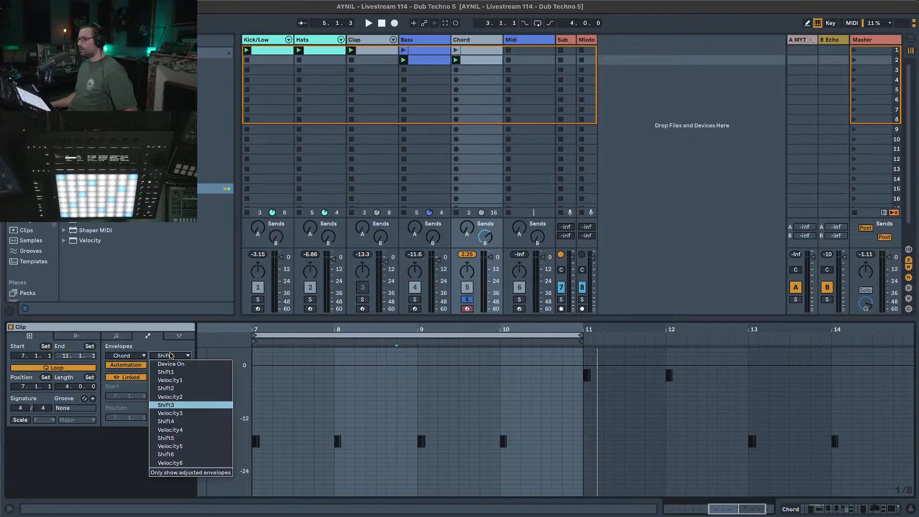
{"action": "left_click", "coordinate": [171, 356]}
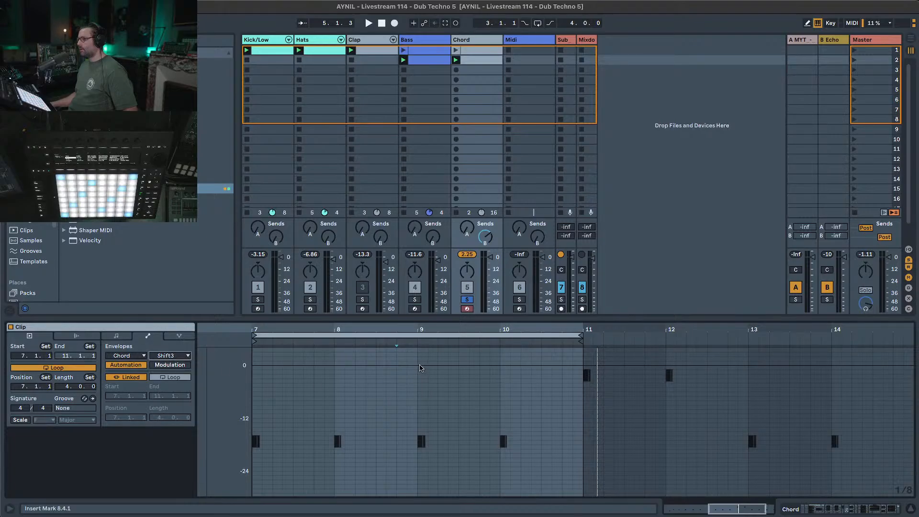
{"action": "scroll", "coordinate": [405, 416], "scroll_direction": "up", "scroll_amount": 2}
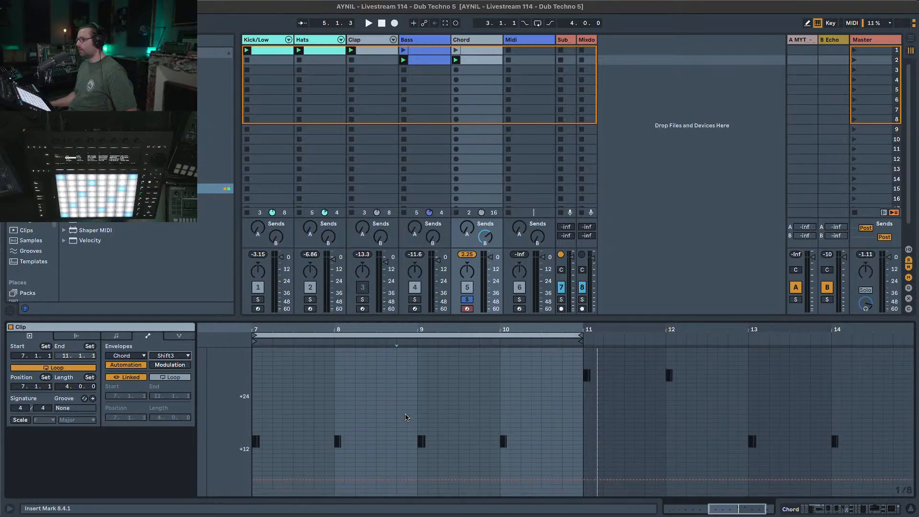
{"action": "left_click", "coordinate": [418, 431]}
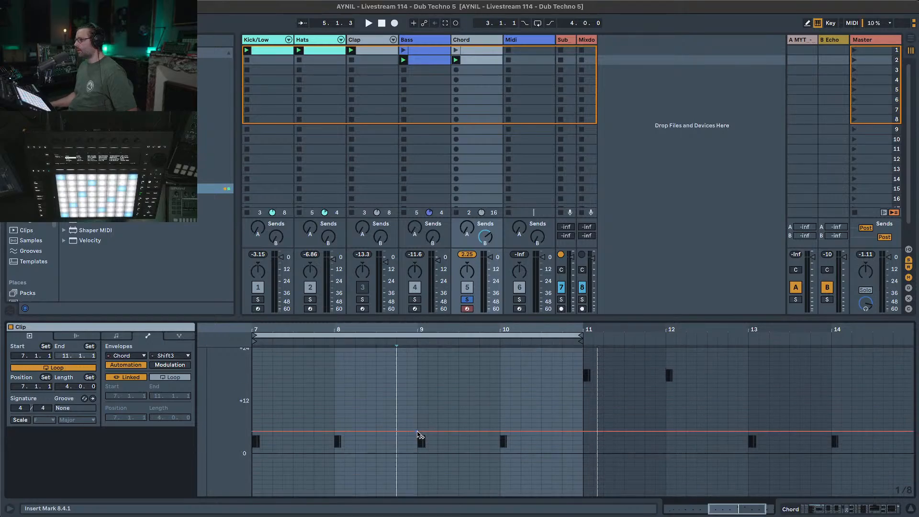
{"action": "left_click_drag", "start_coordinate": [407, 432], "coordinate": [419, 453]}
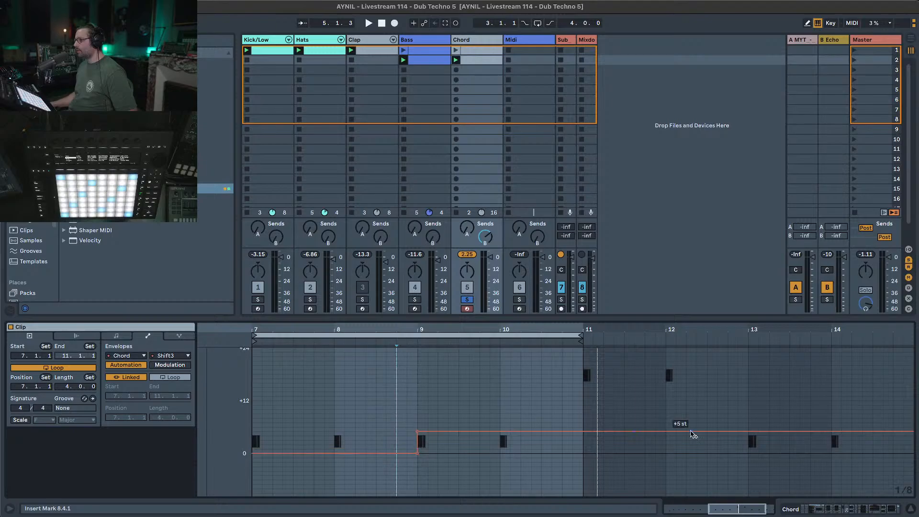
{"action": "left_click", "coordinate": [584, 432]}
{"action": "left_click_drag", "start_coordinate": [596, 432], "coordinate": [584, 453]}
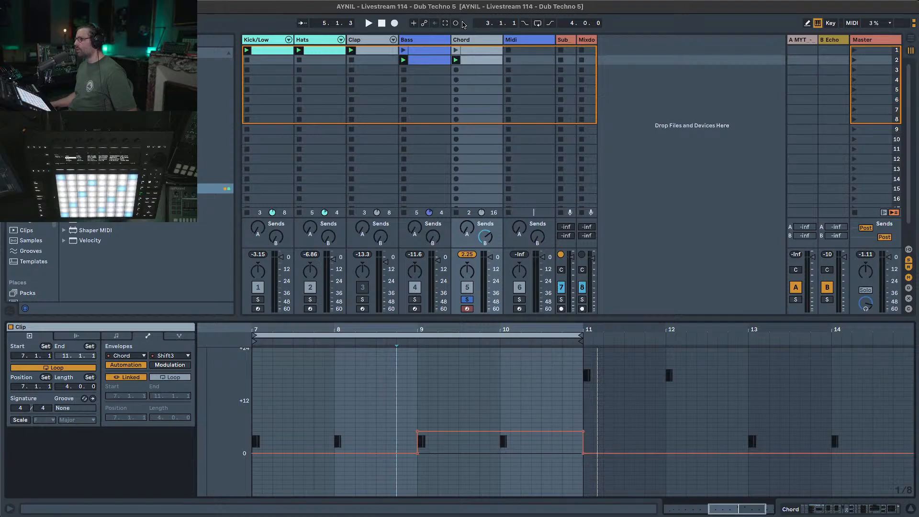
Play the soloed Chord track with its device chain shown, then unsolo it to hear the full mix.
{"action": "key", "text": "shift+Tab"}
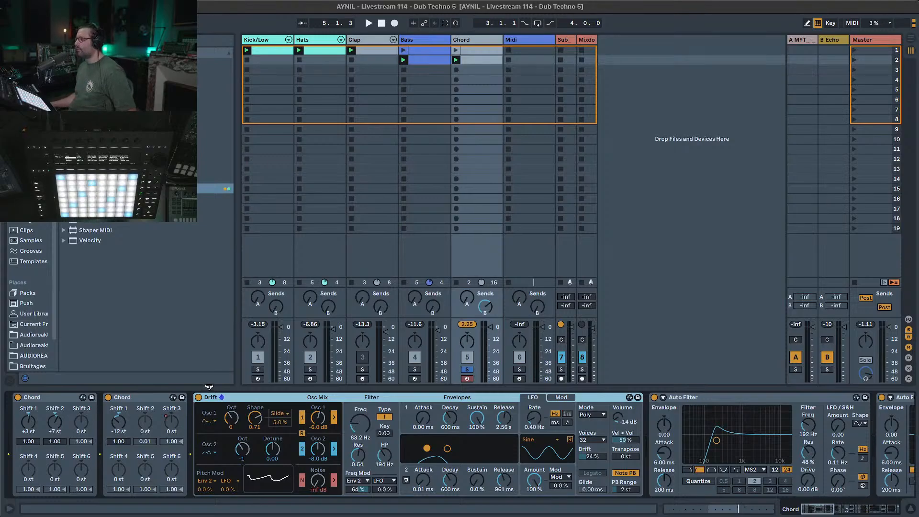
{"action": "key", "text": "space"}
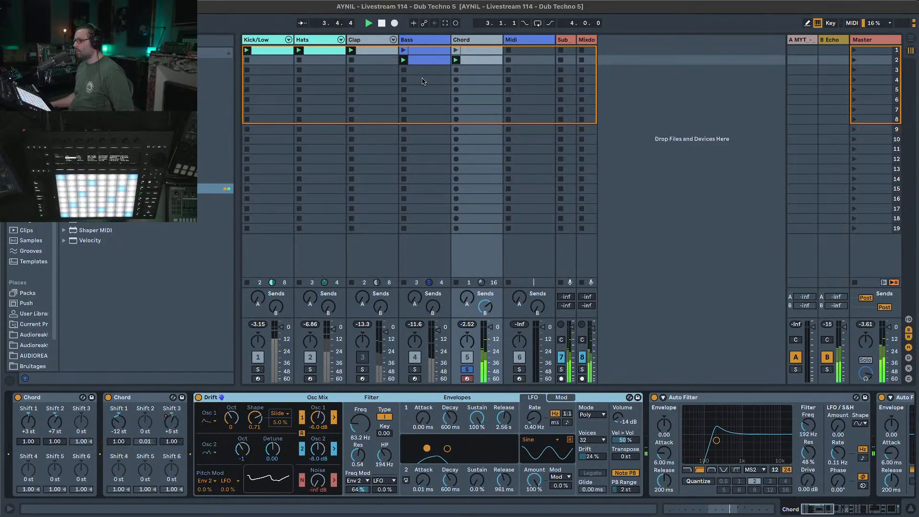
{"action": "left_click", "coordinate": [467, 369]}
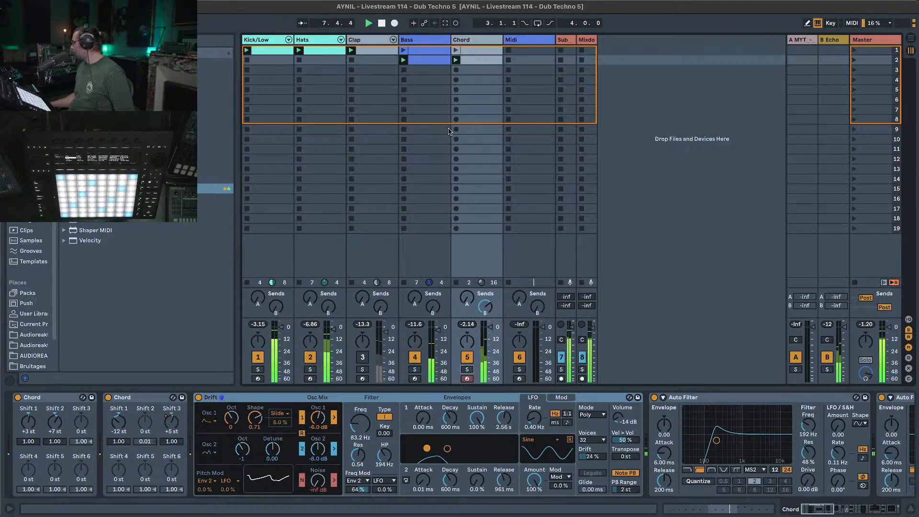
Browse the drum rack presets and load 808 Core Kit onto a new track after Mixdown.
{"action": "left_click", "coordinate": [268, 41]}
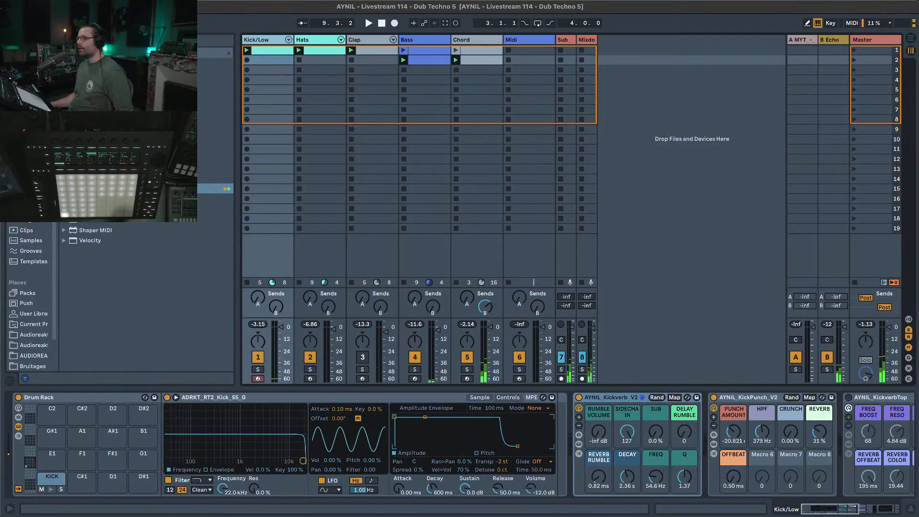
{"action": "left_click", "coordinate": [33, 177]}
{"action": "left_click", "coordinate": [28, 167]}
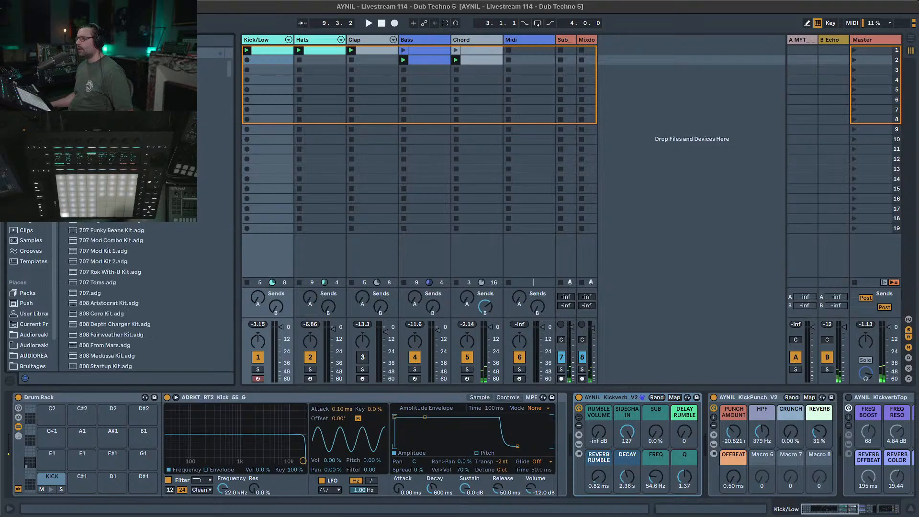
{"action": "scroll", "coordinate": [117, 293], "scroll_direction": "down", "scroll_amount": 1}
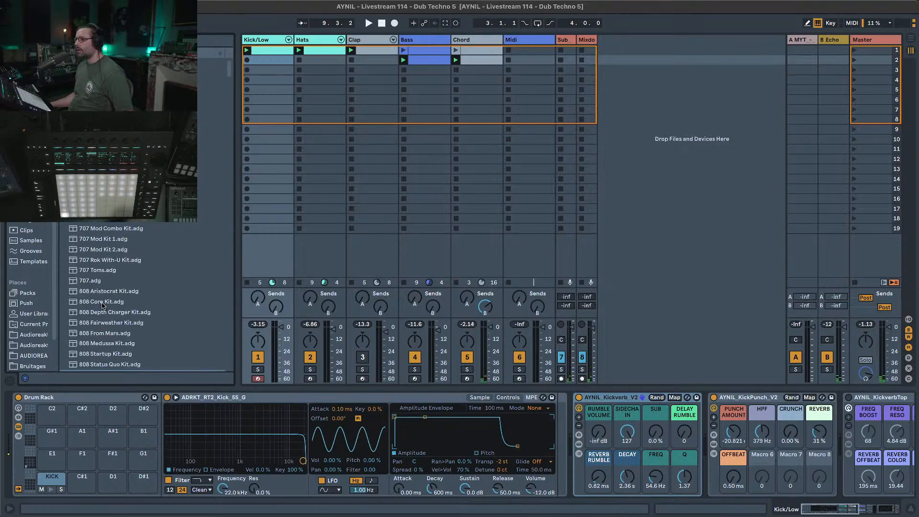
{"action": "left_click_drag", "start_coordinate": [102, 305], "coordinate": [665, 70]}
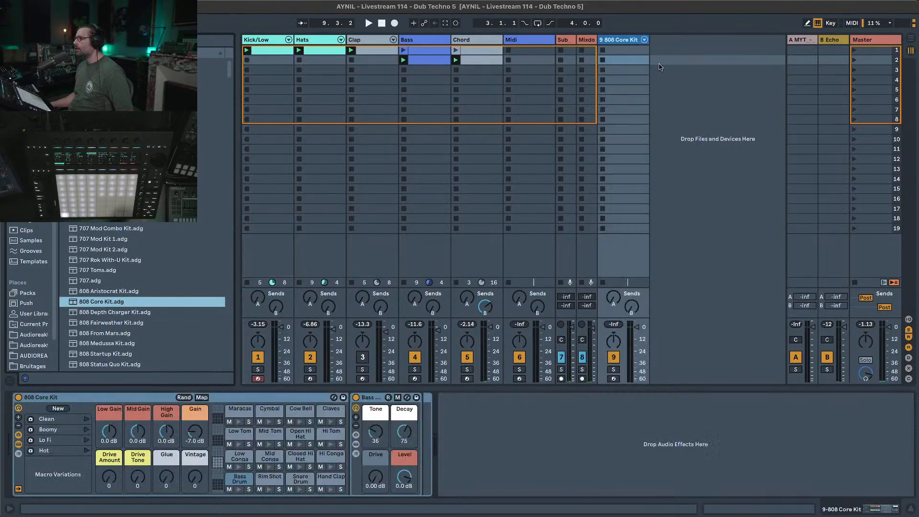
Deactivate the Kick/Low track and set the 808 bass drum's Drive to 6.26 dB and Decay to 70 during playback.
{"action": "left_click", "coordinate": [259, 359]}
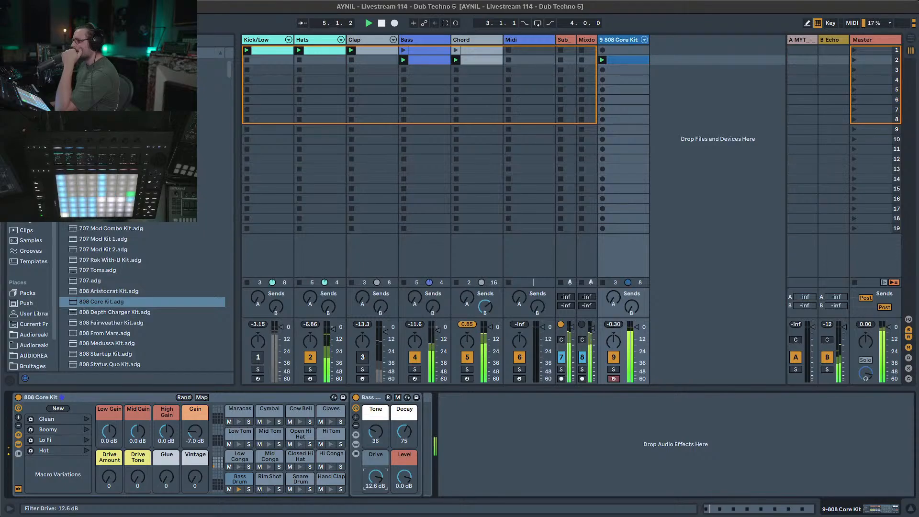
{"action": "mouse_move", "coordinate": [376, 476]}
{"action": "left_mouse_down"}
{"action": "mouse_move", "coordinate": [376, 462]}
{"action": "mouse_move", "coordinate": [376, 481]}
{"action": "left_mouse_up"}
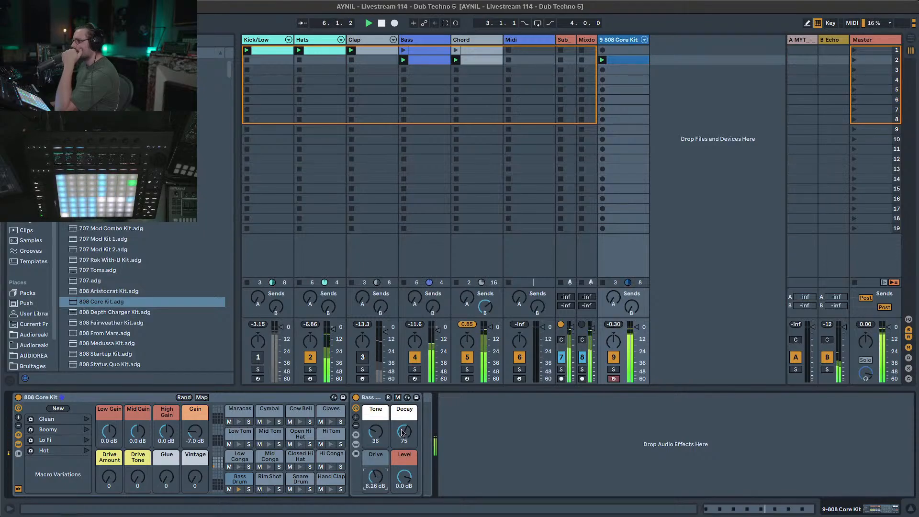
{"action": "left_click_drag", "start_coordinate": [404, 432], "coordinate": [404, 437]}
{"action": "left_click_drag", "start_coordinate": [404, 433], "coordinate": [404, 434]}
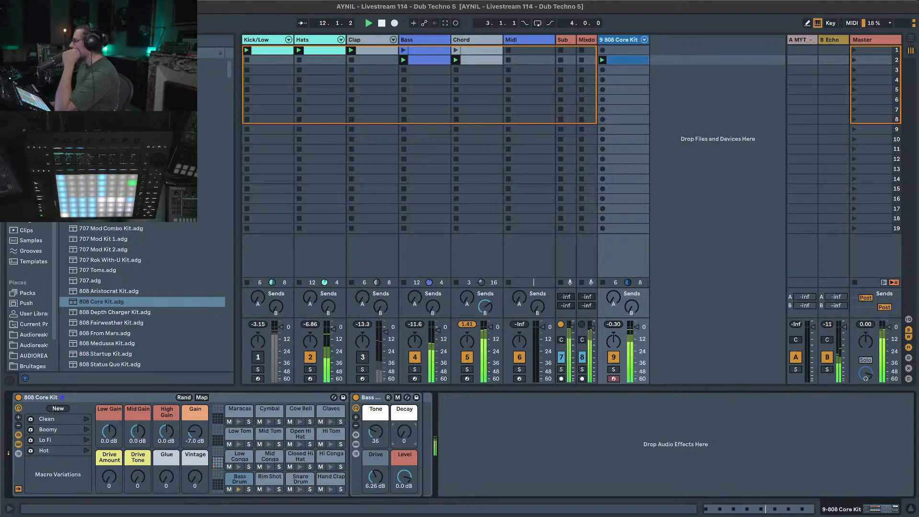
{"action": "left_click_drag", "start_coordinate": [405, 432], "coordinate": [405, 372]}
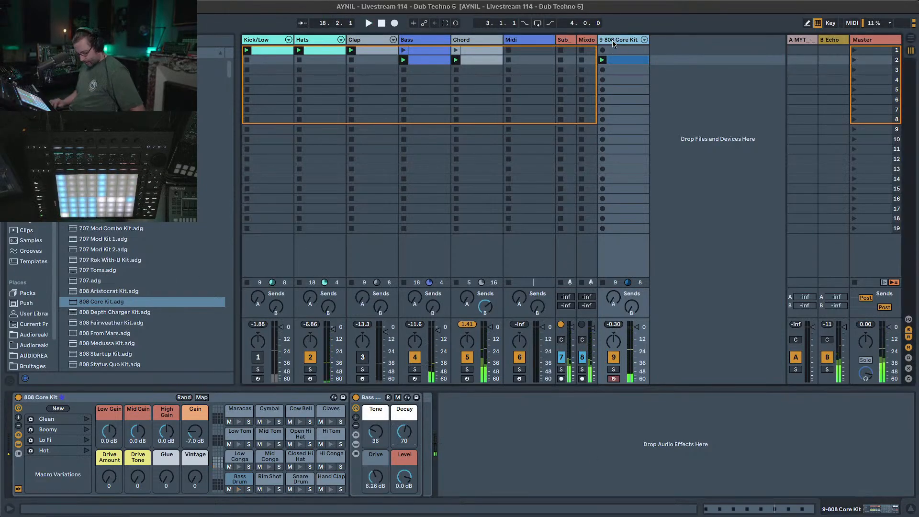
Rename the 808 Core Kit track as 808 and move its clip up to the first scene.
{"action": "double_click", "coordinate": [615, 40]}
{"action": "type", "text": "808"}
{"action": "key", "text": "Return"}
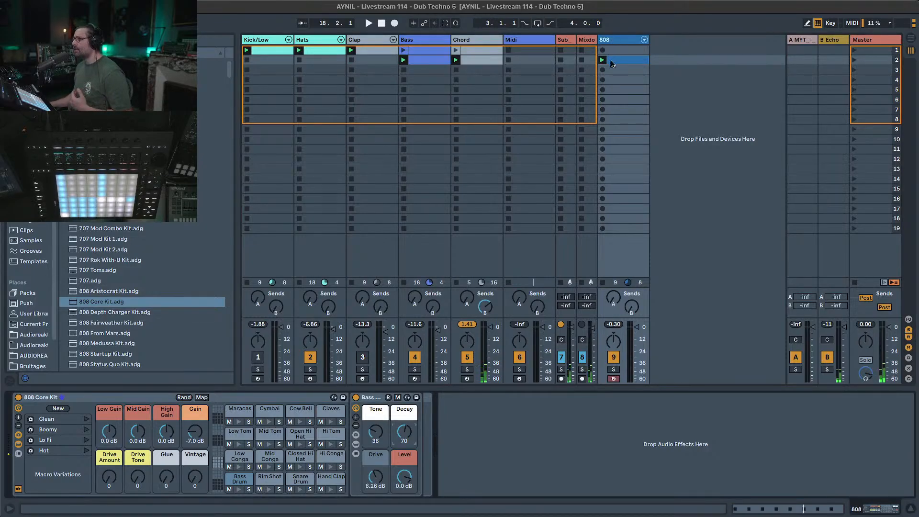
{"action": "left_click", "coordinate": [615, 49]}
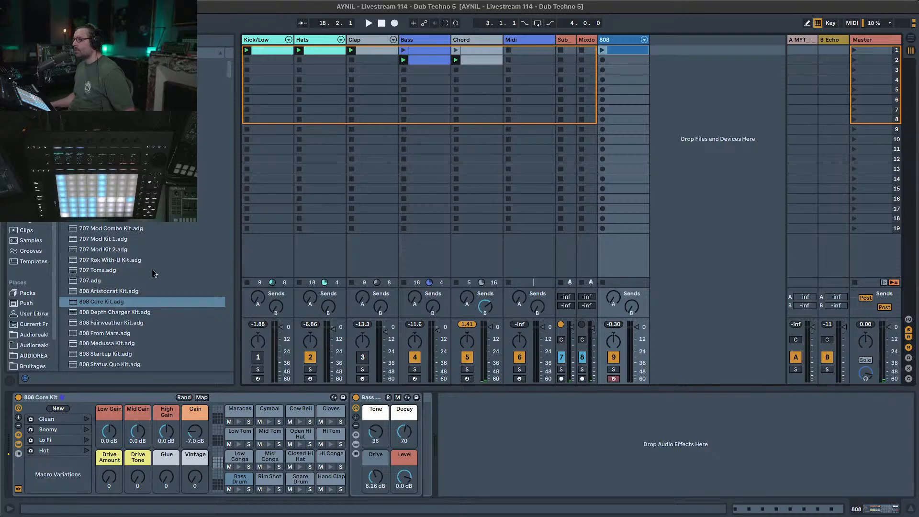
Duplicate the 808 track, replace the copy's kit with 909 Core Kit, and launch its first clip.
{"action": "scroll", "coordinate": [145, 308], "scroll_direction": "down", "scroll_amount": 4}
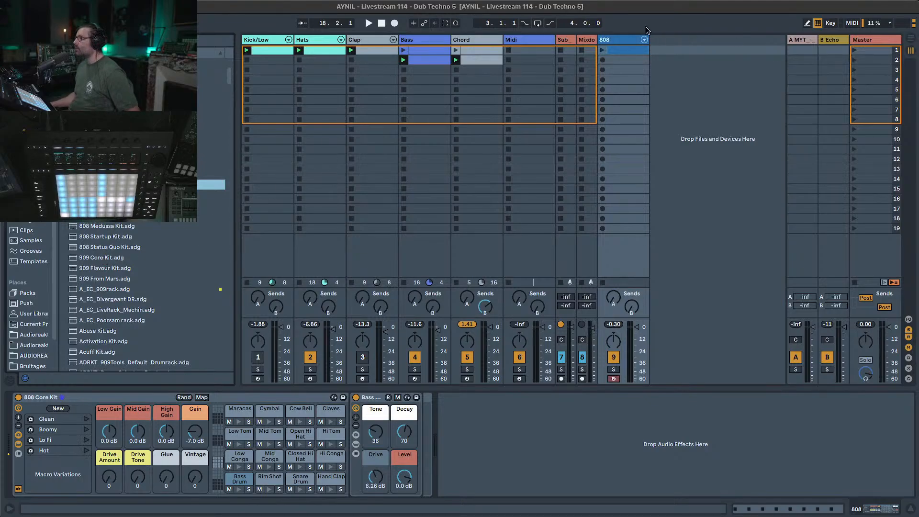
{"action": "key", "text": "ctrl+d"}
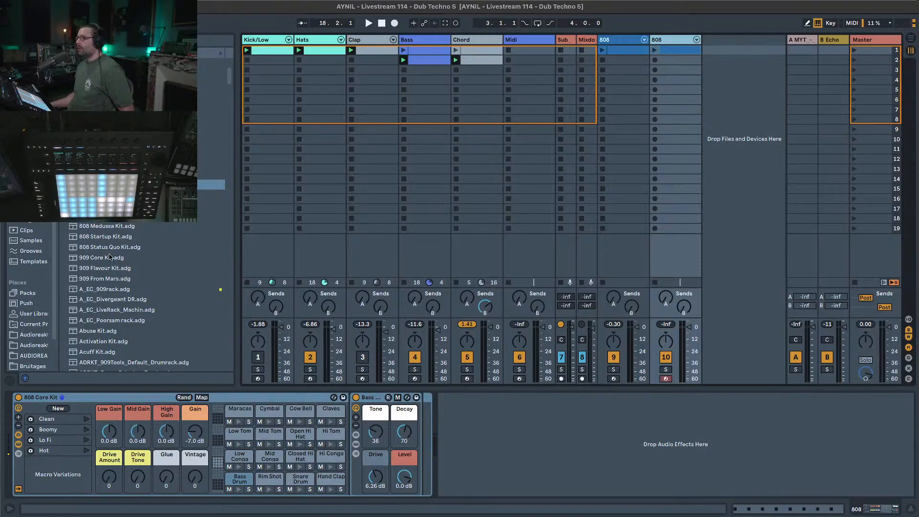
{"action": "left_click", "coordinate": [108, 259]}
{"action": "double_click", "coordinate": [108, 259]}
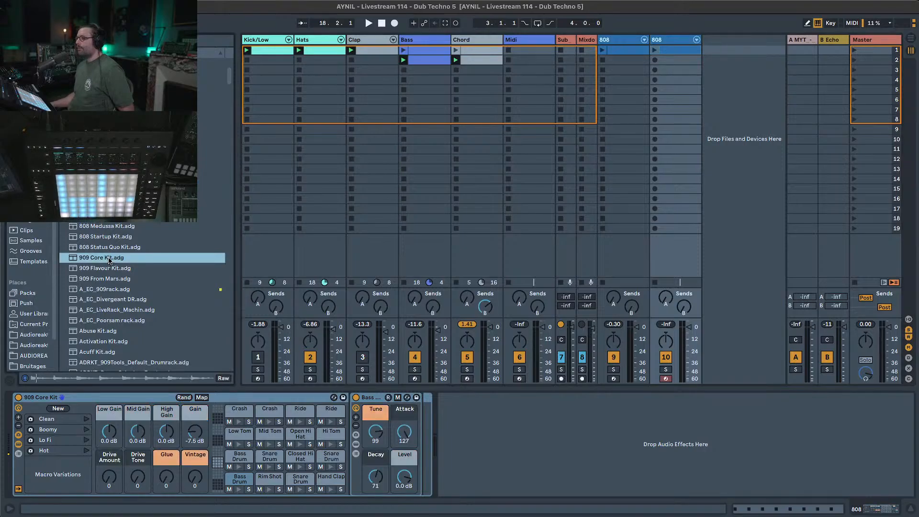
{"action": "left_click", "coordinate": [655, 50]}
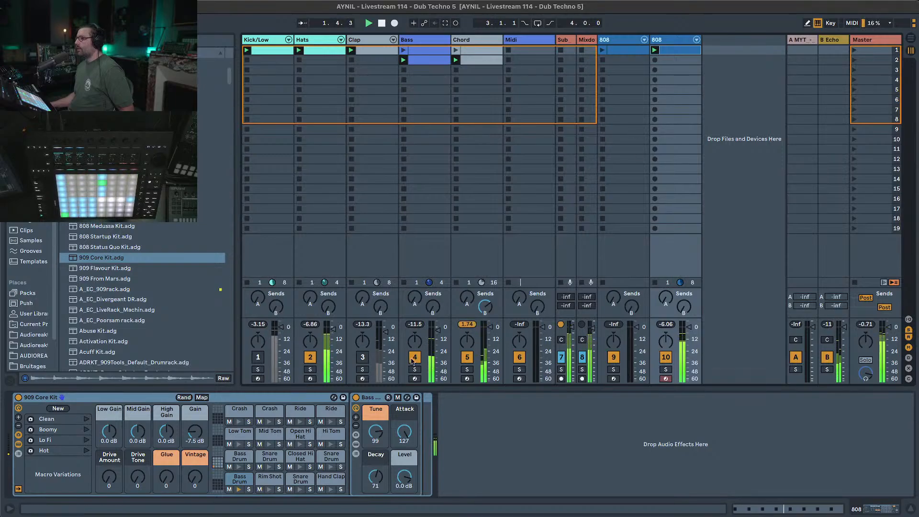
Shape the 909 bass drum, alone and in the mix, setting Tune to 29, Attack to 58 and Decay to 60.
{"action": "left_click", "coordinate": [666, 369]}
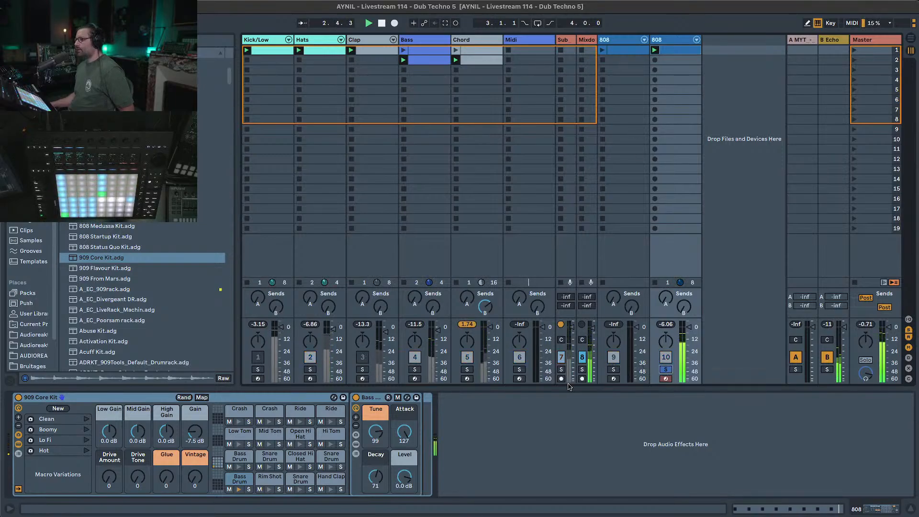
{"action": "left_click_drag", "start_coordinate": [375, 432], "coordinate": [404, 494]}
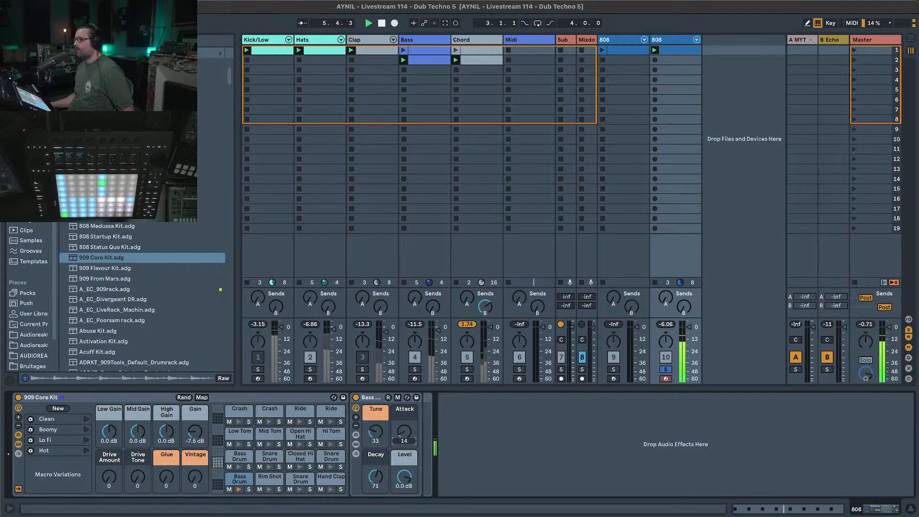
{"action": "mouse_move", "coordinate": [375, 476]}
{"action": "left_mouse_down"}
{"action": "mouse_move", "coordinate": [376, 461]}
{"action": "mouse_move", "coordinate": [375, 473]}
{"action": "left_mouse_up"}
{"action": "left_click", "coordinate": [666, 369]}
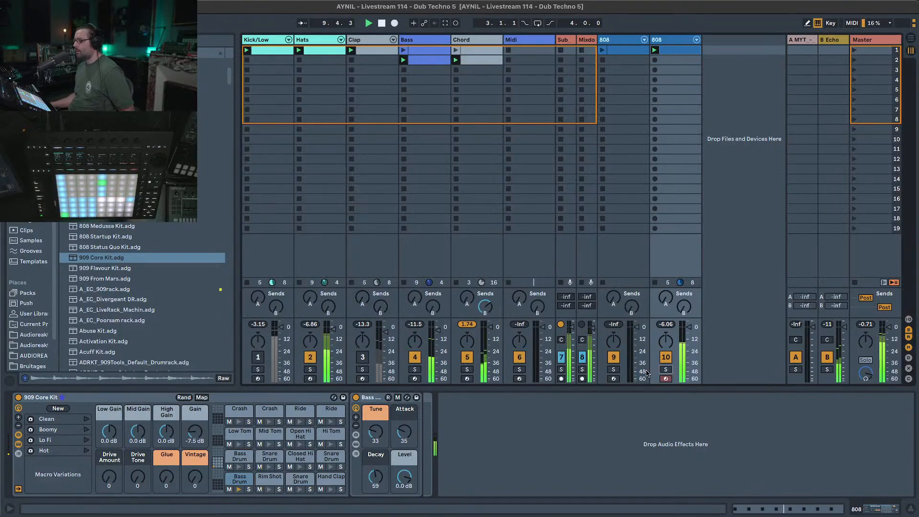
{"action": "mouse_move", "coordinate": [378, 434]}
{"action": "left_mouse_down"}
{"action": "mouse_move", "coordinate": [377, 414]}
{"action": "mouse_move", "coordinate": [376, 437]}
{"action": "left_mouse_up"}
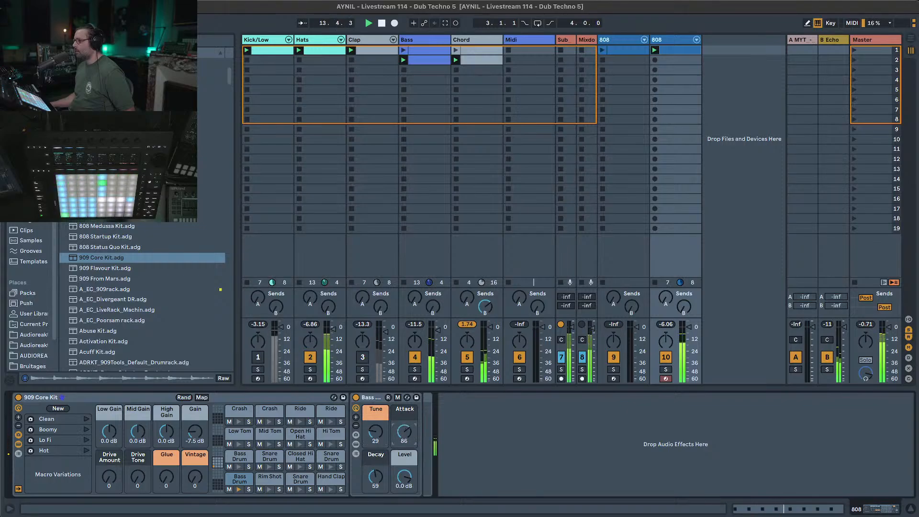
{"action": "left_click_drag", "start_coordinate": [404, 431], "coordinate": [404, 444]}
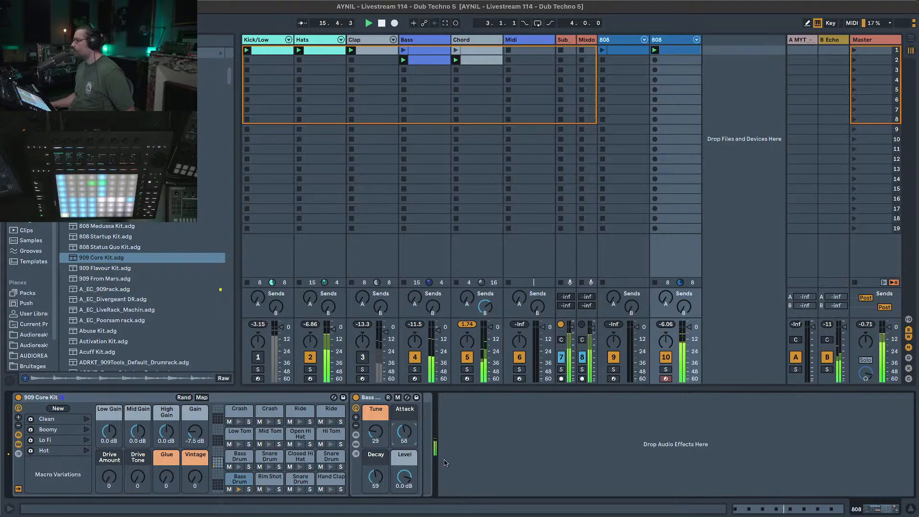
{"action": "left_click_drag", "start_coordinate": [378, 479], "coordinate": [379, 463]}
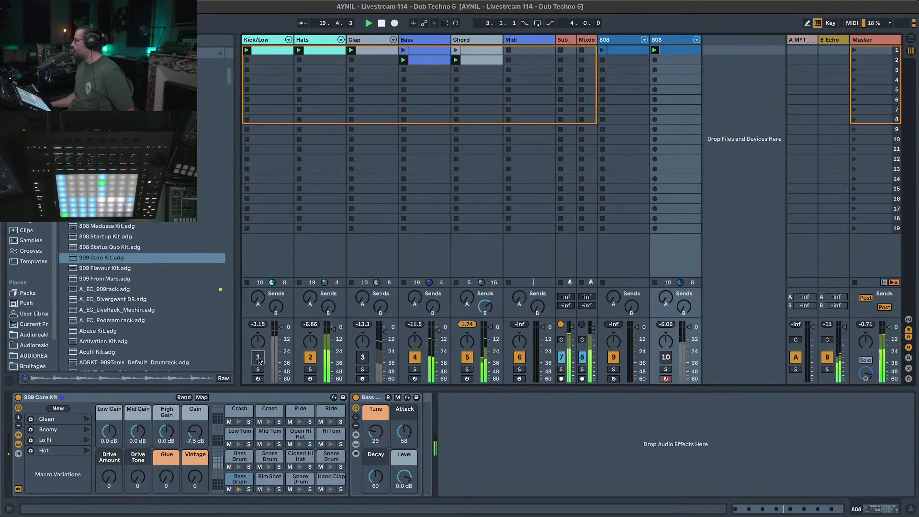
Reactivate the Kick/Low track in place of the deactivated 808 and 909 kick tracks, and play the mix.
{"action": "left_click", "coordinate": [258, 357]}
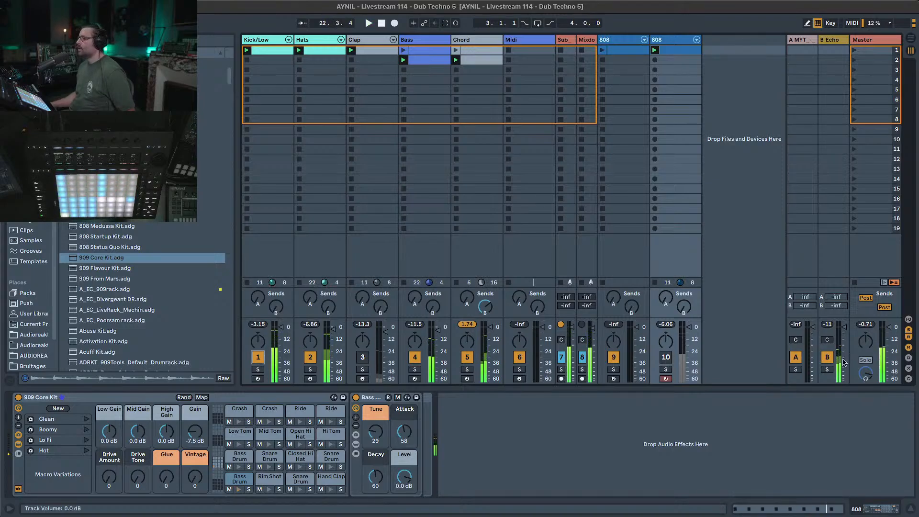
{"action": "left_click", "coordinate": [614, 358]}
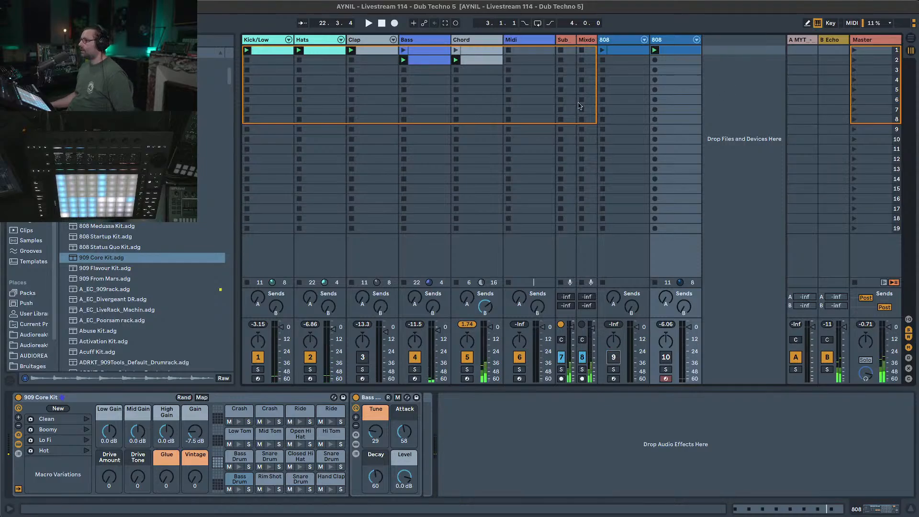
{"action": "left_click", "coordinate": [256, 41]}
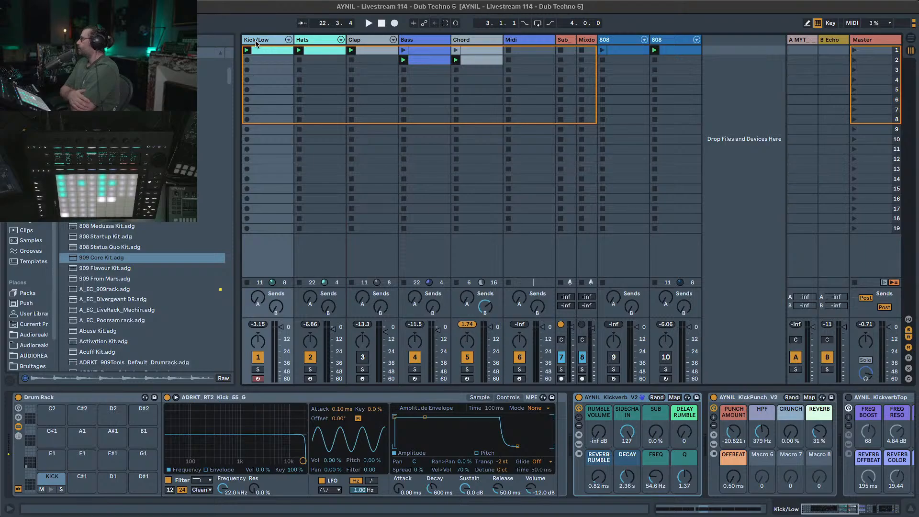
{"action": "key", "text": "space"}
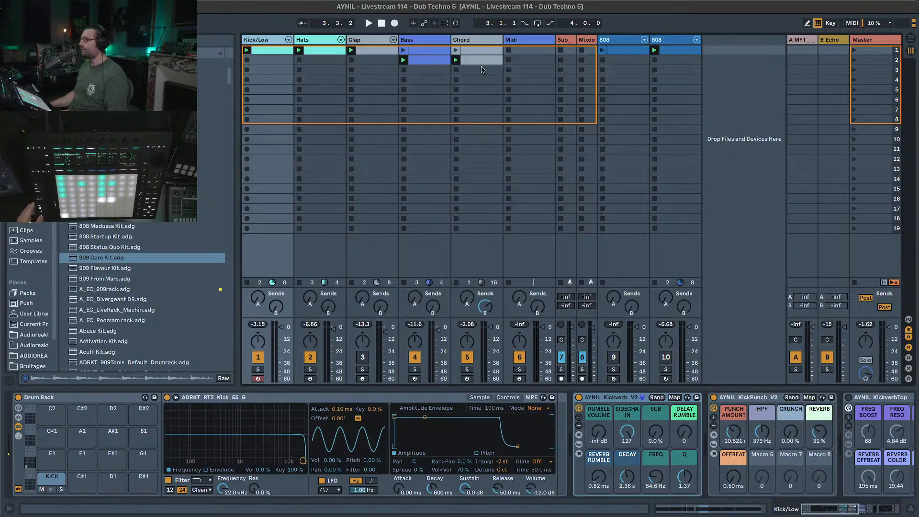
On the Midi track's second Chord device, set Shift 2 to +24 st and re-enter Shift 1 as -12 st.
{"action": "left_click", "coordinate": [511, 40]}
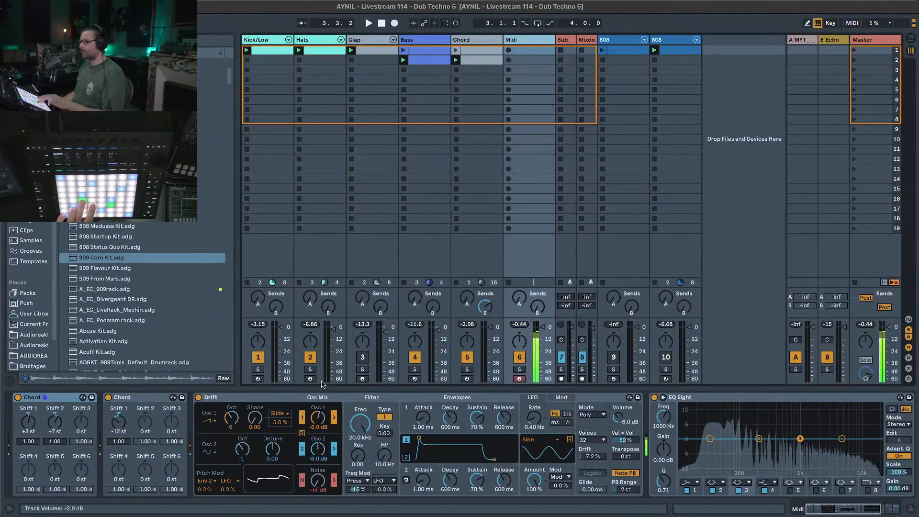
{"action": "left_click", "coordinate": [143, 428]}
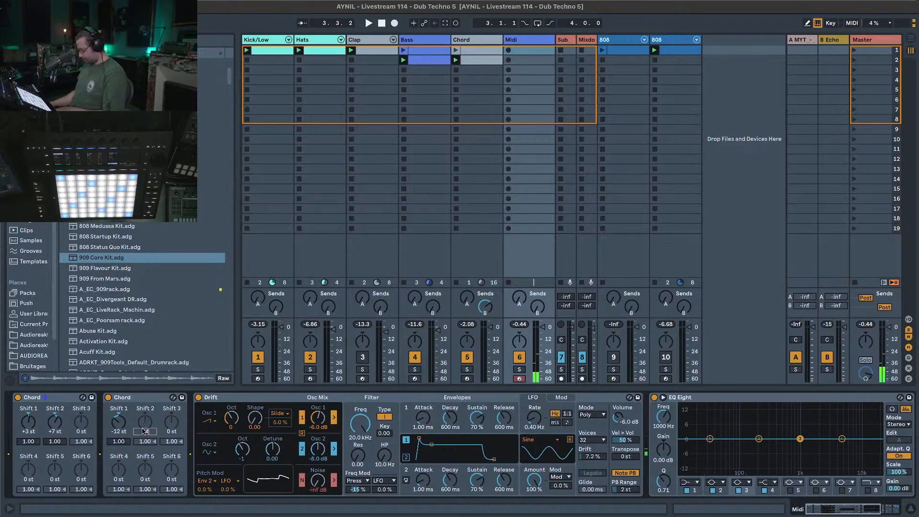
{"action": "type", "text": "19"}
{"action": "key", "text": "Return"}
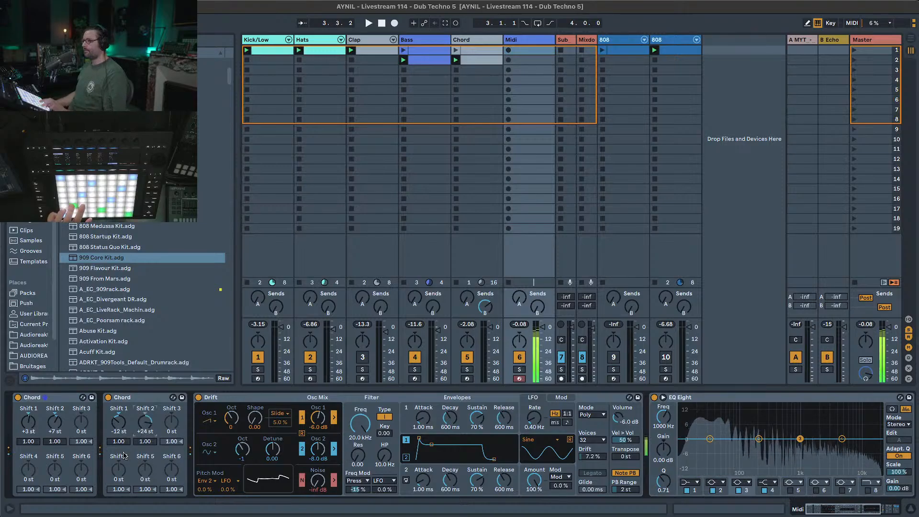
{"action": "double_click", "coordinate": [116, 430]}
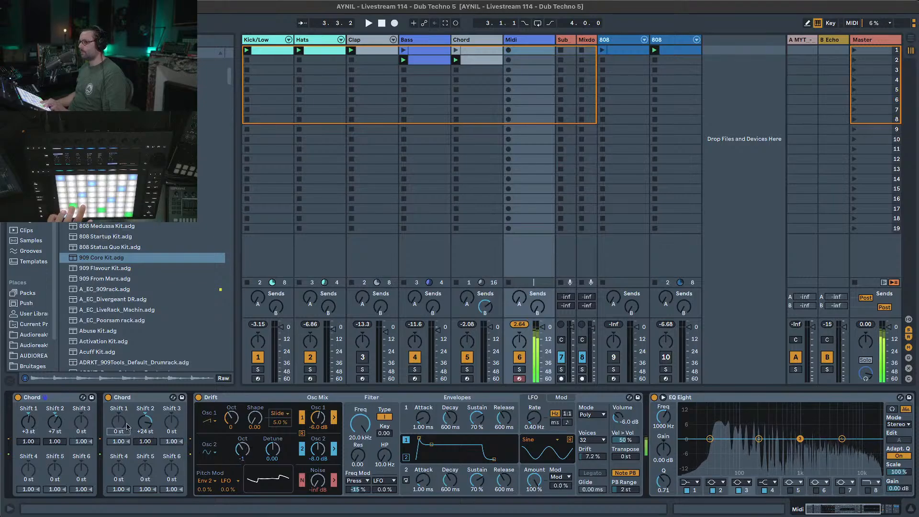
{"action": "left_click_drag", "start_coordinate": [119, 421], "coordinate": [119, 426]}
{"action": "type", "text": "-1"}
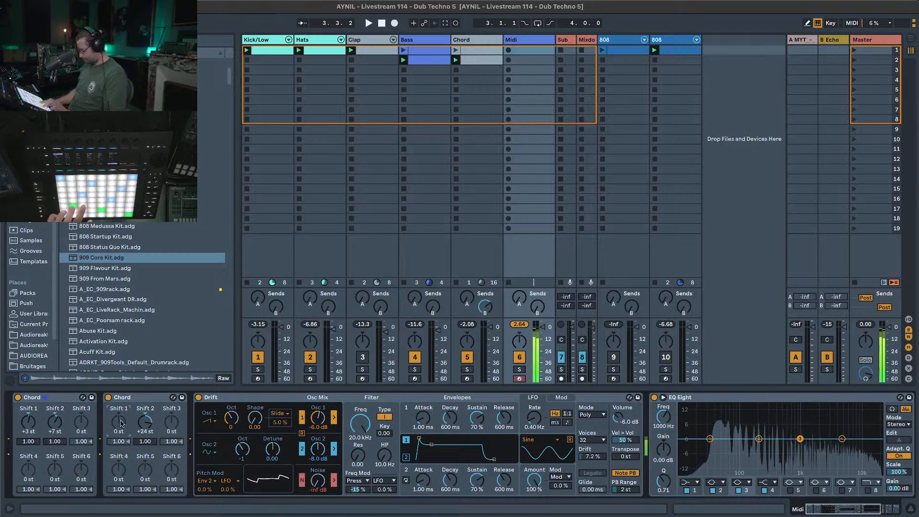
{"action": "type", "text": "2"}
{"action": "key", "text": "Return"}
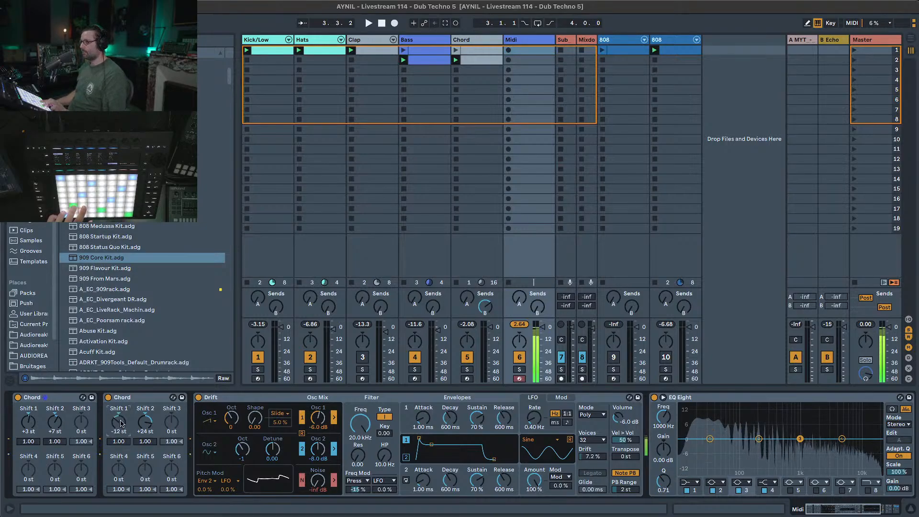
Give Drift's Osc 1 a rectangular waveform with Shape at 0.11, with Osc 2 switched off.
{"action": "left_click", "coordinate": [211, 422]}
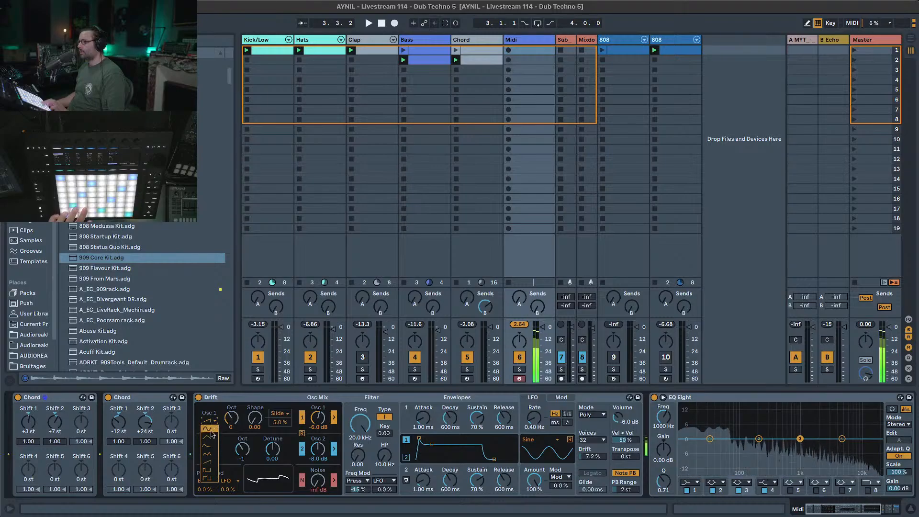
{"action": "left_click", "coordinate": [211, 477]}
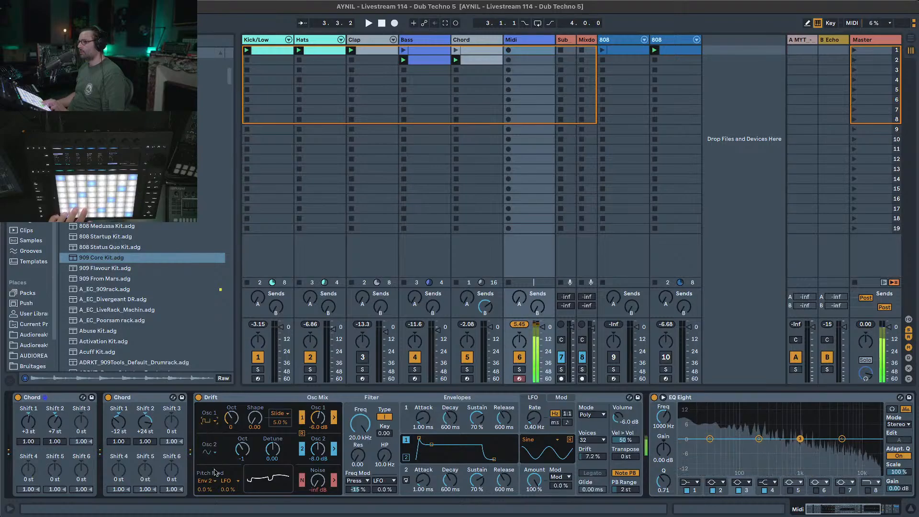
{"action": "left_click", "coordinate": [302, 449]}
{"action": "mouse_move", "coordinate": [255, 418]}
{"action": "left_mouse_down"}
{"action": "mouse_move", "coordinate": [255, 382]}
{"action": "mouse_move", "coordinate": [255, 400]}
{"action": "left_mouse_up"}
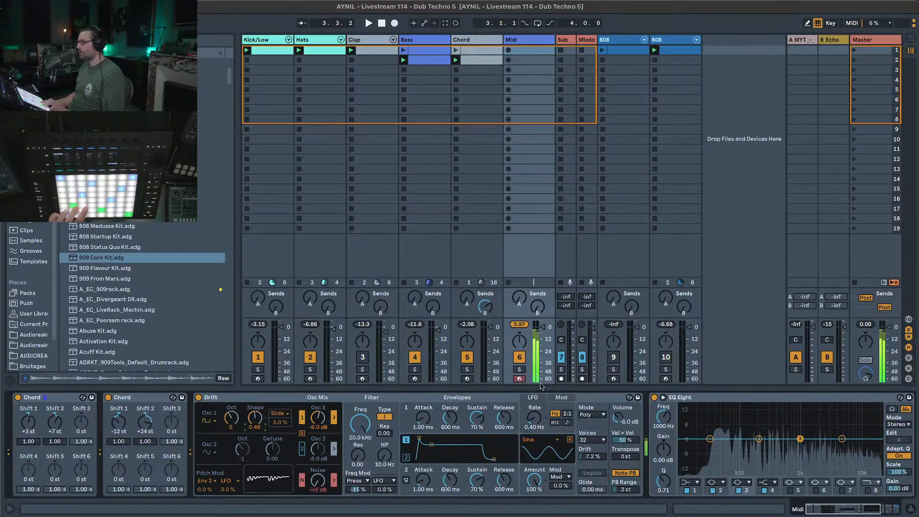
{"action": "left_click_drag", "start_coordinate": [255, 420], "coordinate": [254, 440]}
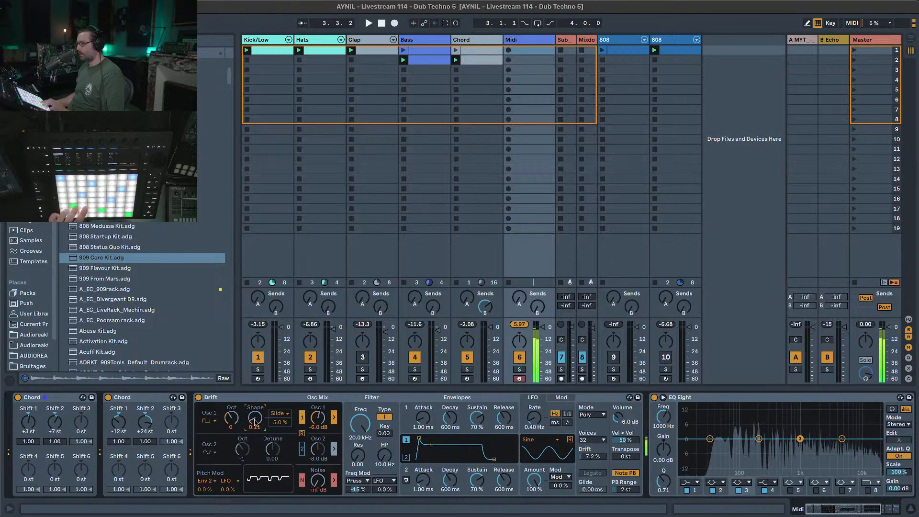
Switch Drift's Osc 2 back on, change its waveform, raise its octave and set Detune to 0.07.
{"action": "left_click", "coordinate": [302, 449]}
{"action": "left_click", "coordinate": [209, 452]}
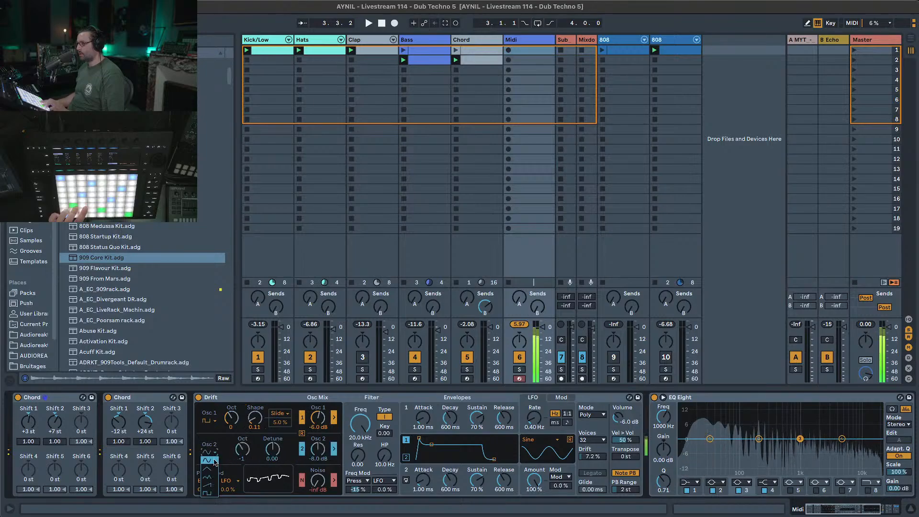
{"action": "left_click", "coordinate": [216, 481]}
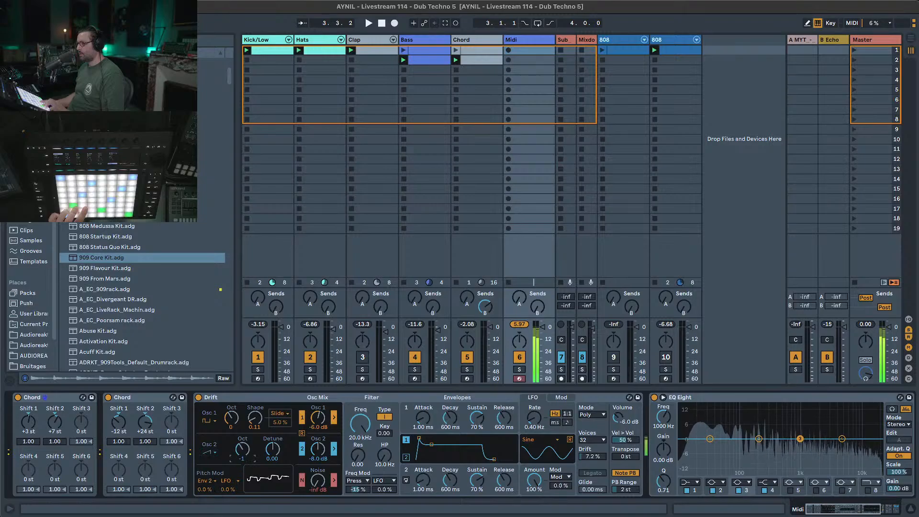
{"action": "left_click_drag", "start_coordinate": [240, 457], "coordinate": [240, 448]}
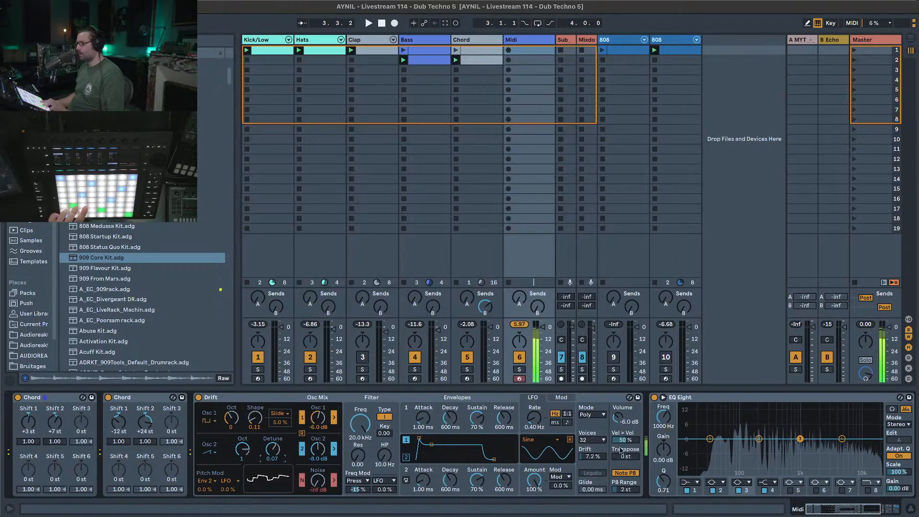
Set Drift's drift amount to 70% and its voice mode to Unison at 84% strength.
{"action": "left_click_drag", "start_coordinate": [593, 456], "coordinate": [593, 436]}
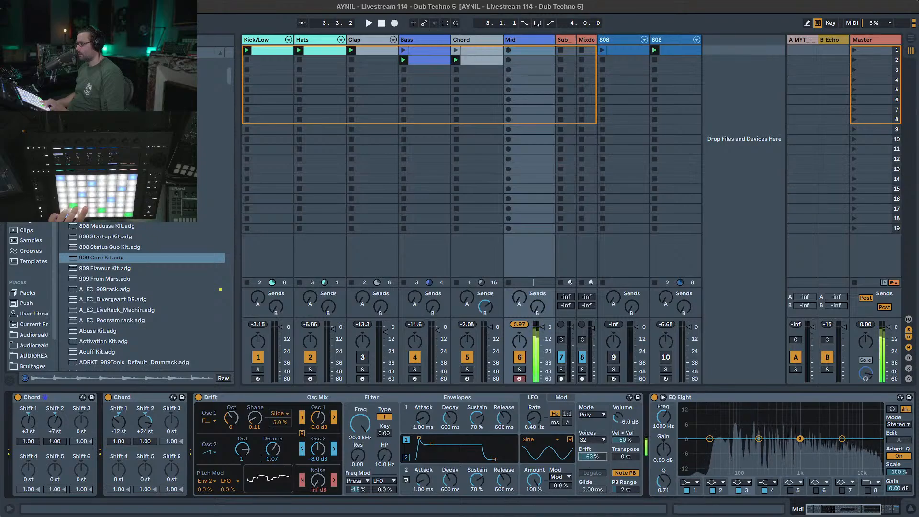
{"action": "left_click", "coordinate": [592, 415]}
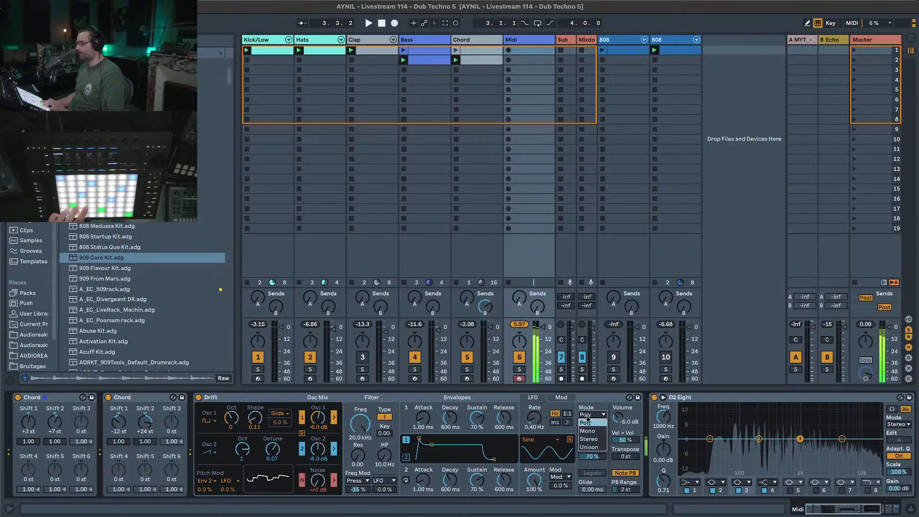
{"action": "left_click", "coordinate": [586, 452]}
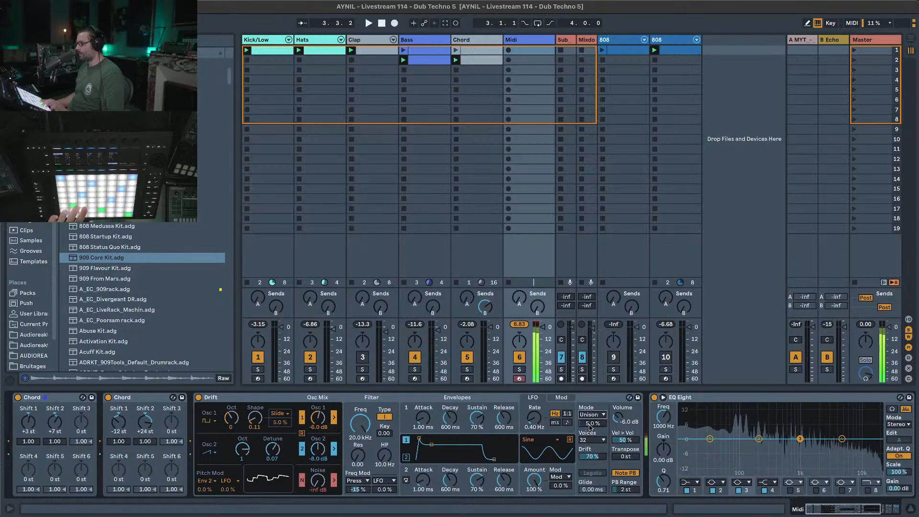
{"action": "left_click_drag", "start_coordinate": [589, 424], "coordinate": [589, 383]}
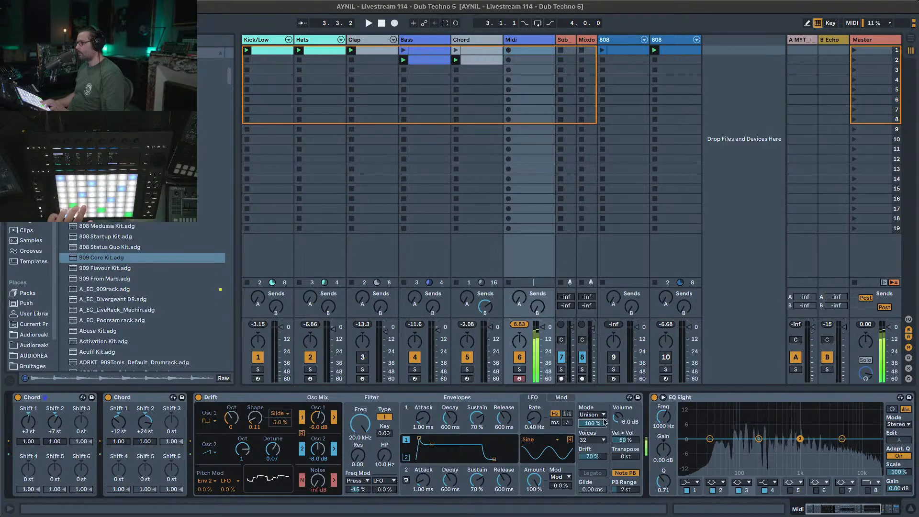
{"action": "left_click_drag", "start_coordinate": [604, 423], "coordinate": [604, 431]}
Thin the synth with Drift's high-pass at 982 Hz and an EQ Eight high cut at 6.81 kHz.
{"action": "left_click", "coordinate": [369, 425]}
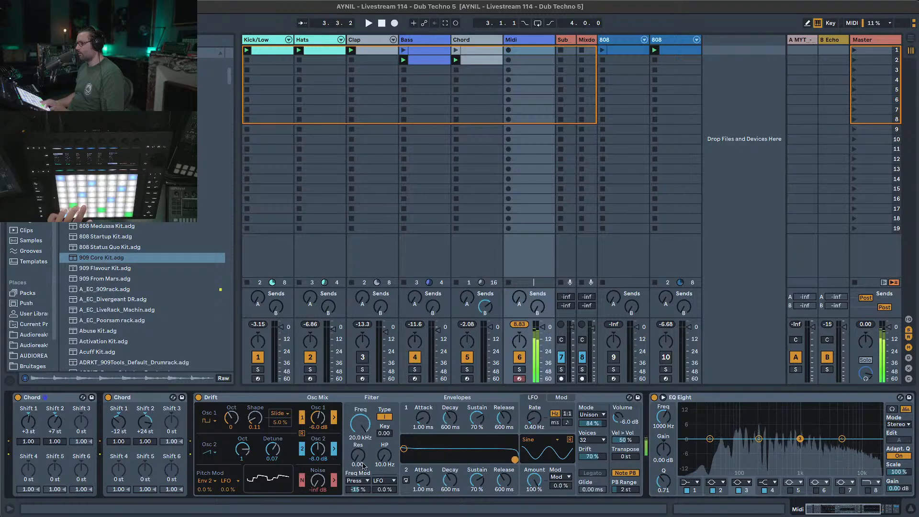
{"action": "mouse_move", "coordinate": [384, 456]}
{"action": "left_mouse_down"}
{"action": "mouse_move", "coordinate": [384, 431]}
{"action": "mouse_move", "coordinate": [383, 452]}
{"action": "left_mouse_up"}
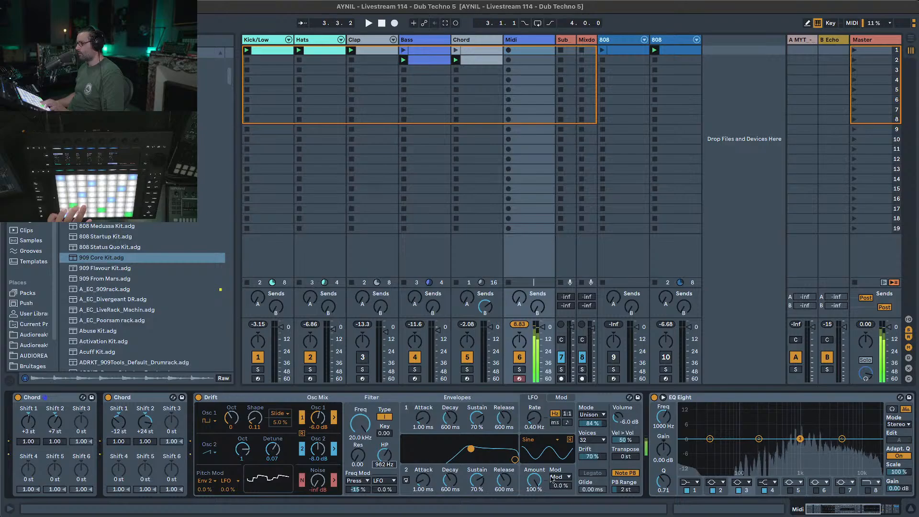
{"action": "left_click", "coordinate": [868, 490]}
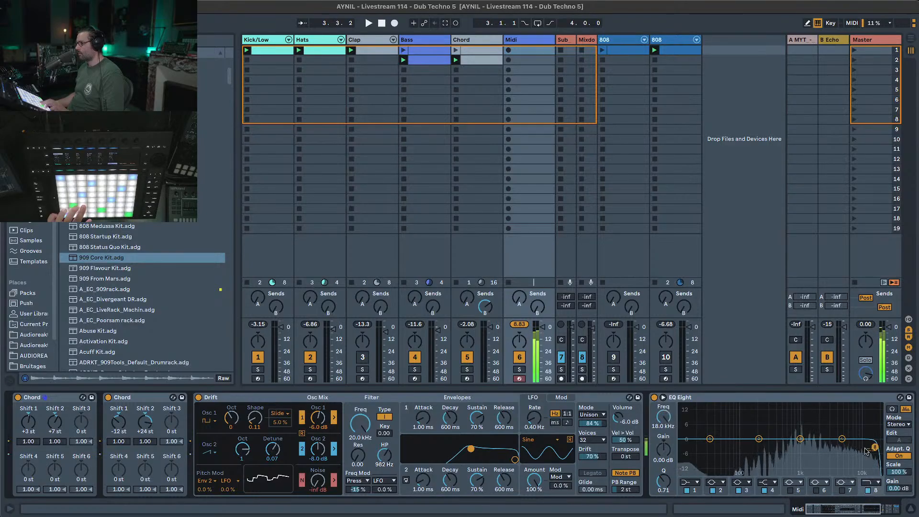
{"action": "left_click_drag", "start_coordinate": [875, 448], "coordinate": [850, 445]}
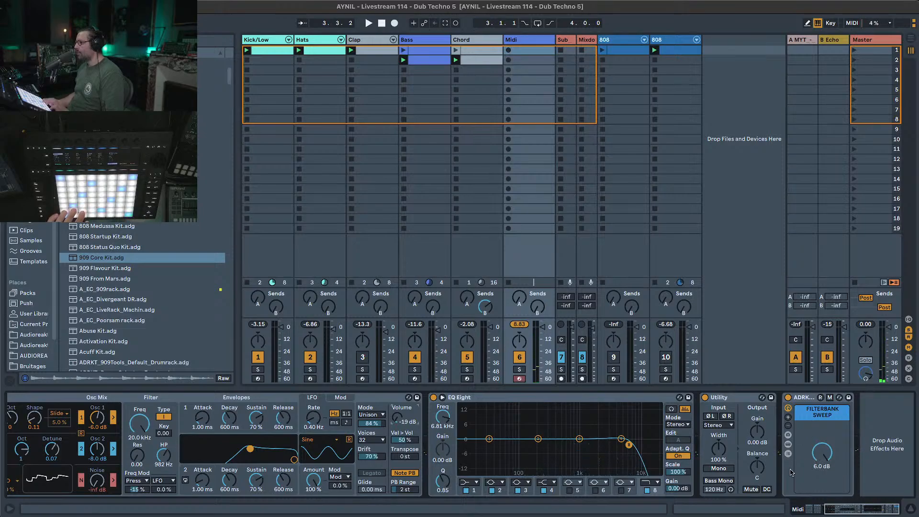
{"action": "left_click", "coordinate": [789, 453]}
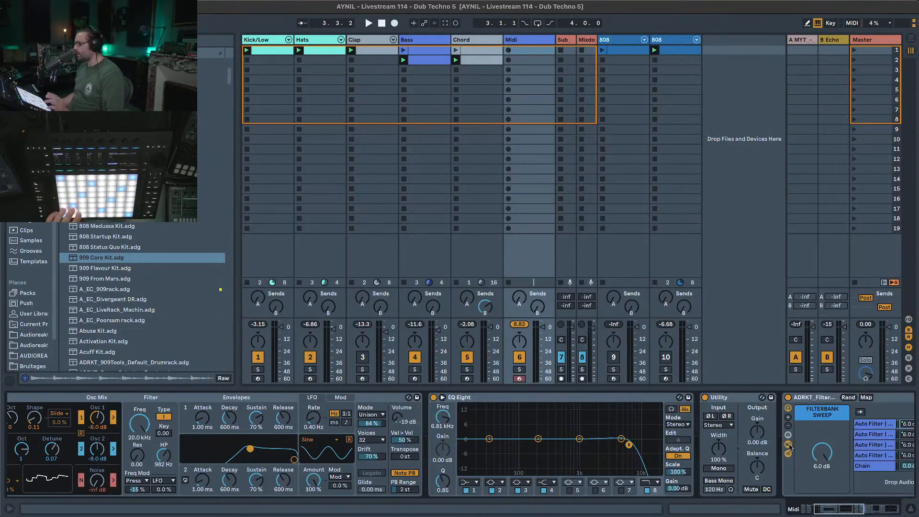
{"action": "left_click", "coordinate": [789, 454]}
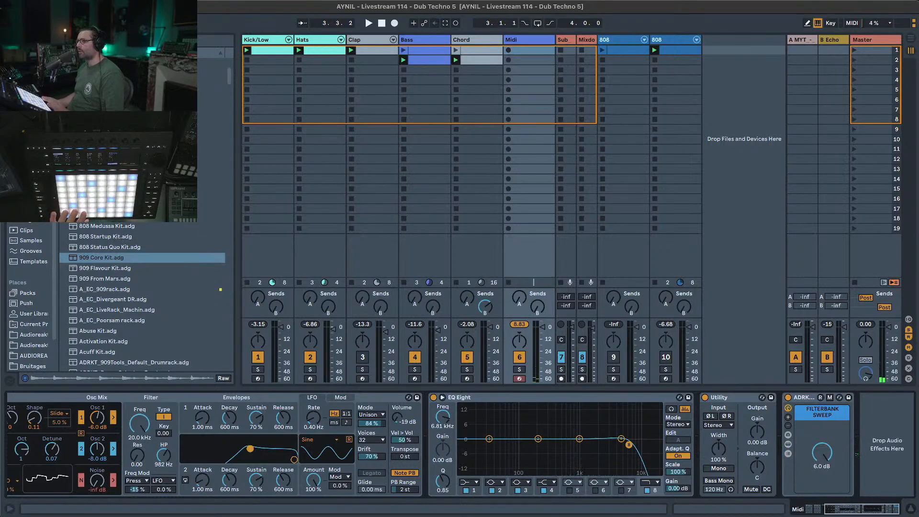
Find the AYNIL_Padmaker_V3 effect rack and add it after the Filterbank Sweep rack on the Midi track.
{"action": "scroll", "coordinate": [143, 297], "scroll_direction": "down", "scroll_amount": 5}
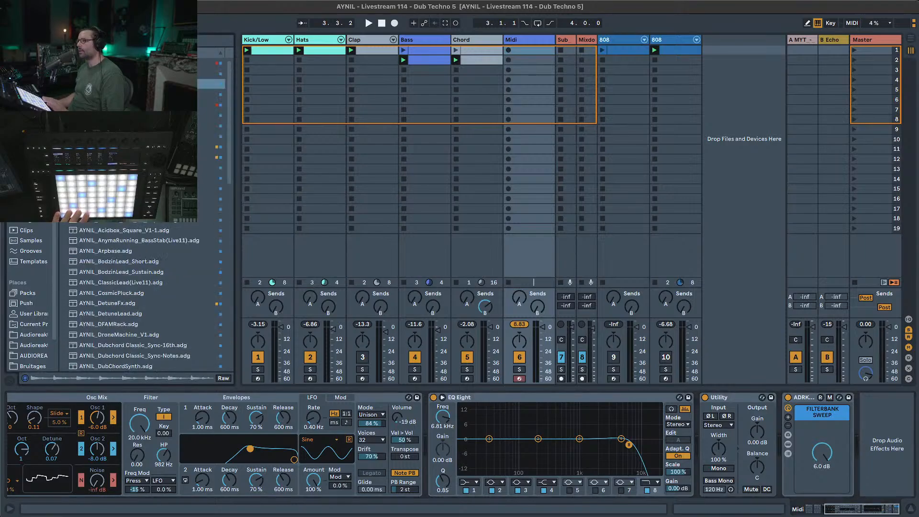
{"action": "key", "text": "super+f"}
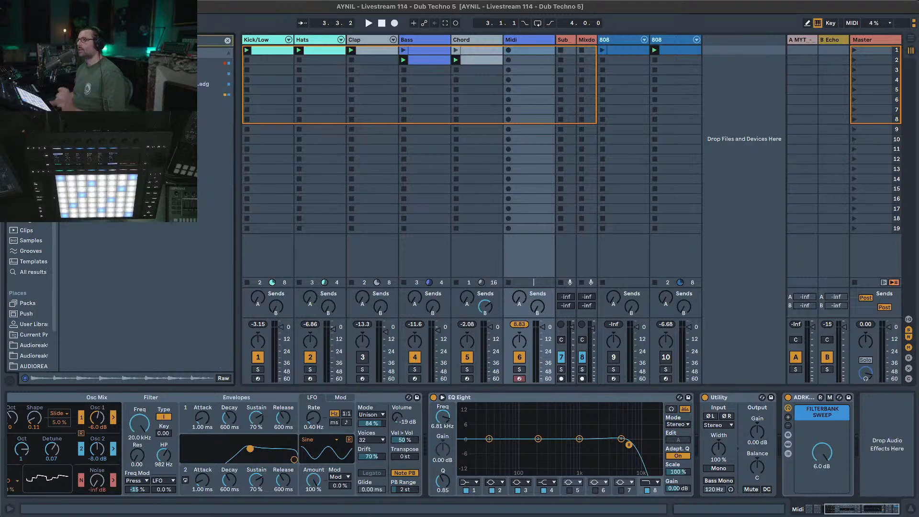
{"action": "key", "text": "Down"}
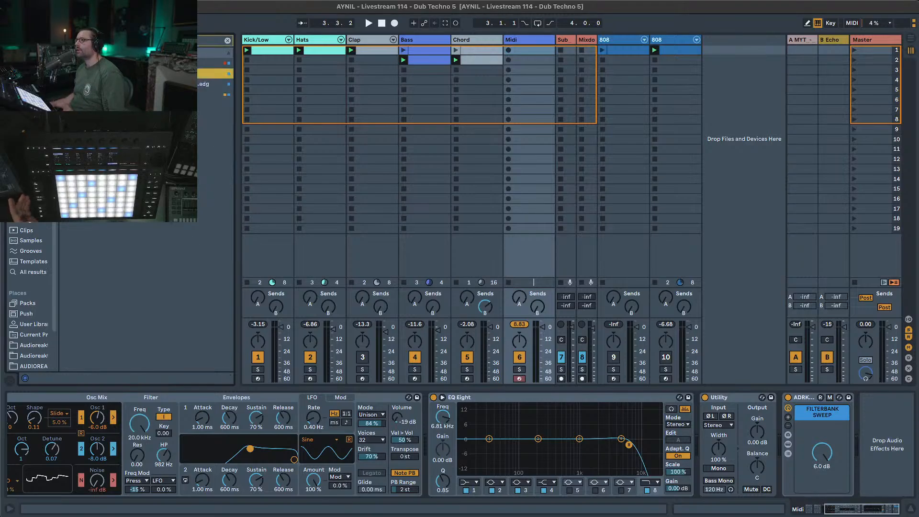
{"action": "key", "text": "Return"}
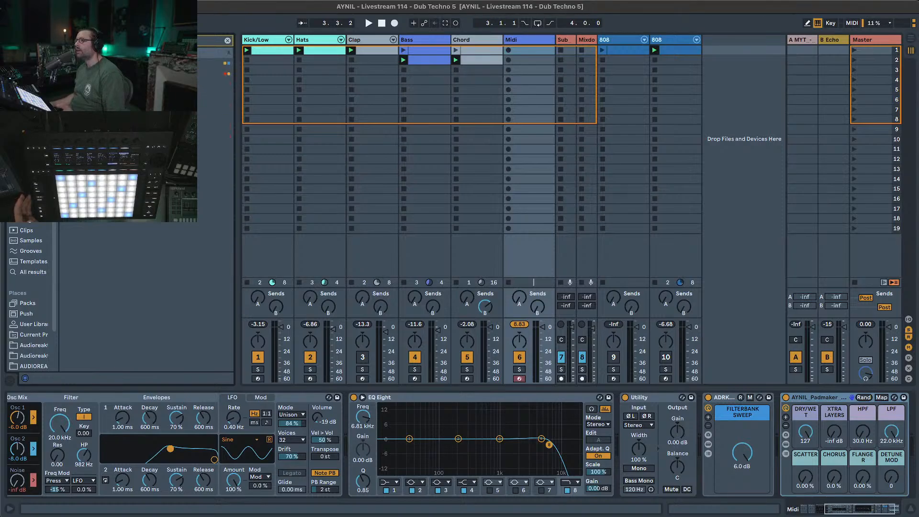
Add the Pad Delay rack at the end of the Midi track's device chain and switch AYNIL_Padmaker_V3 off.
{"action": "key", "text": "Down"}
{"action": "key", "text": "Down"}
{"action": "key", "text": "Return"}
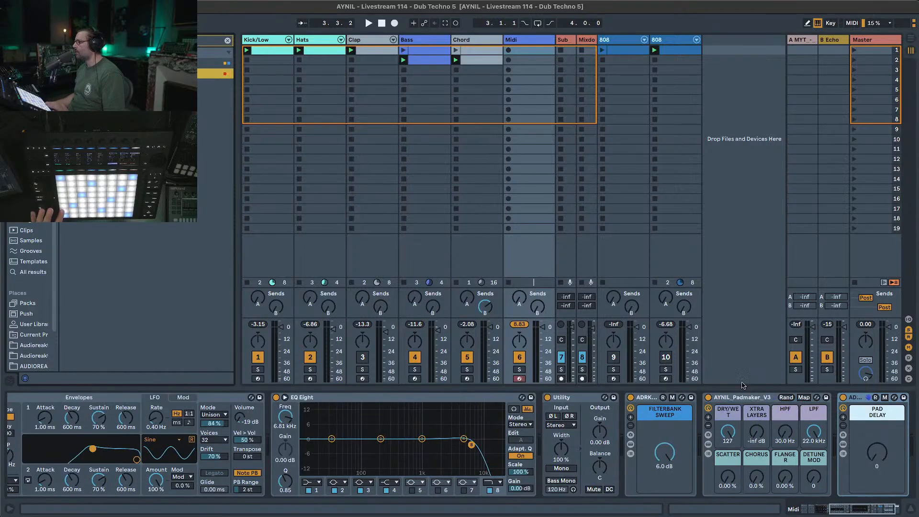
{"action": "left_click", "coordinate": [708, 398]}
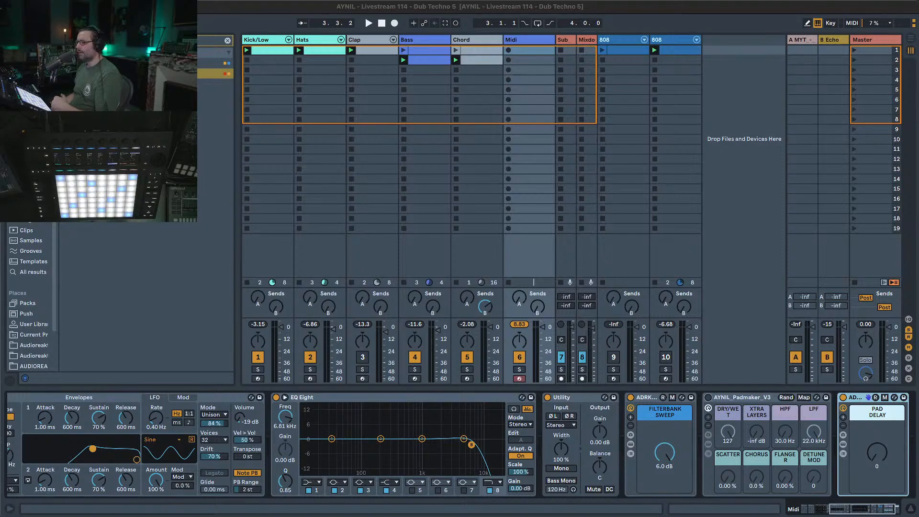
{"action": "right_click", "coordinate": [123, 516]}
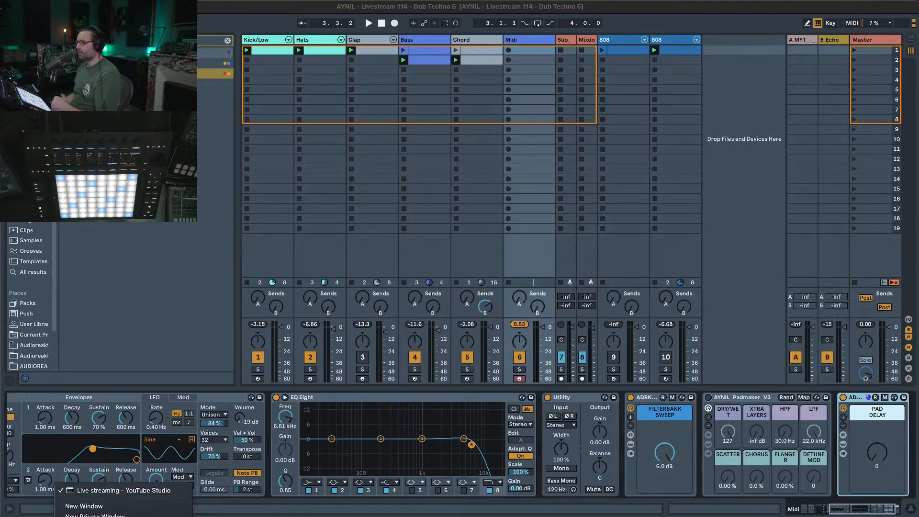
{"action": "left_click", "coordinate": [87, 495]}
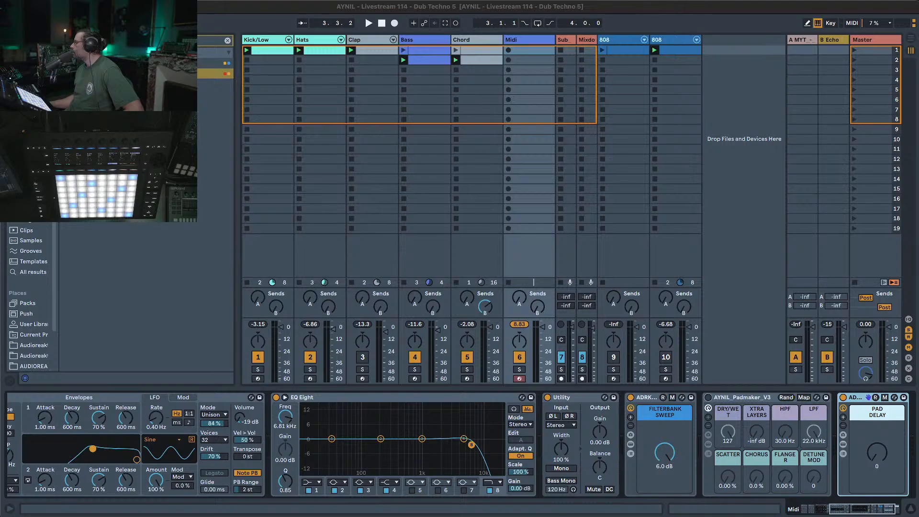
Find Slink Filter in the installed packs' Slink Audio Effects and insert it between the Filterbank Sweep and Padmaker racks.
{"action": "left_click", "coordinate": [226, 43]}
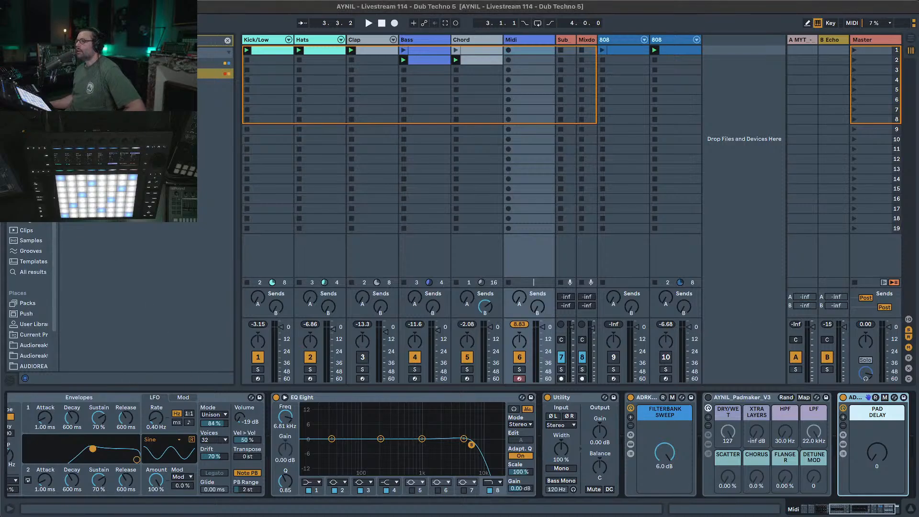
{"action": "left_click", "coordinate": [30, 305]}
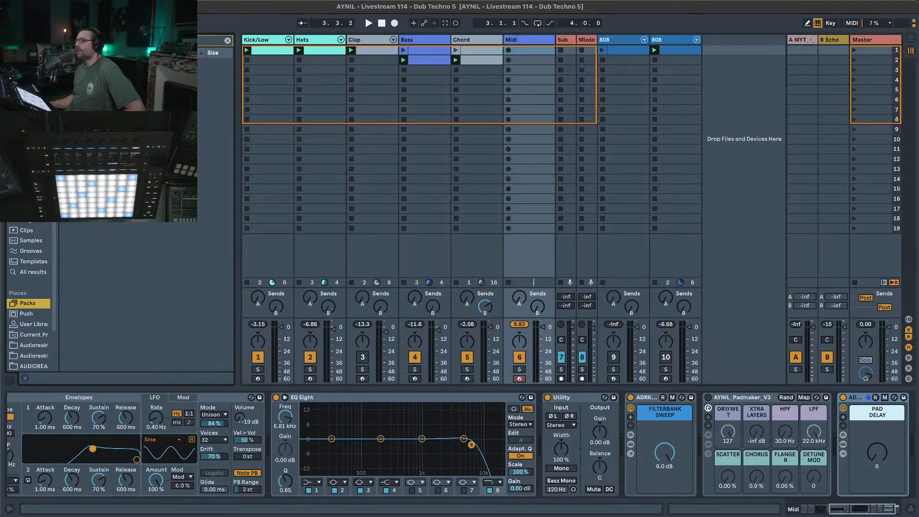
{"action": "left_click", "coordinate": [120, 126]}
{"action": "key", "text": "Down"}
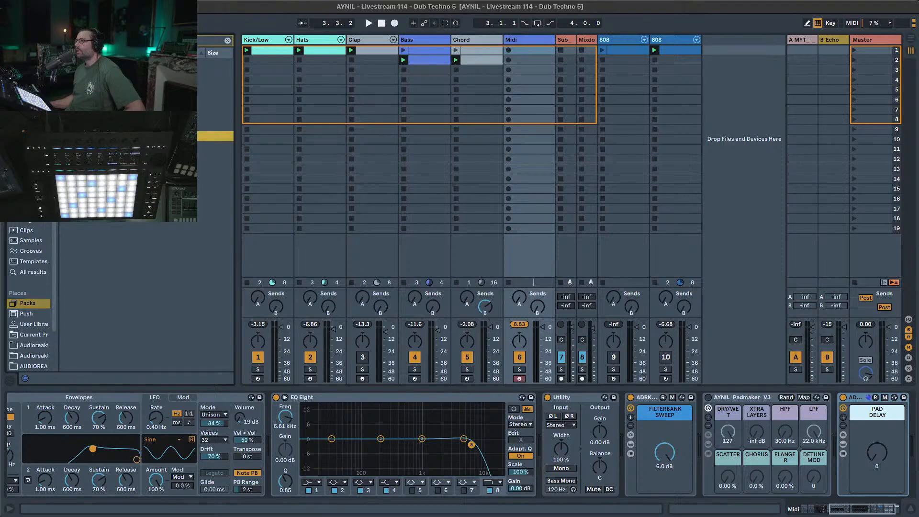
{"action": "key", "text": "Down"}
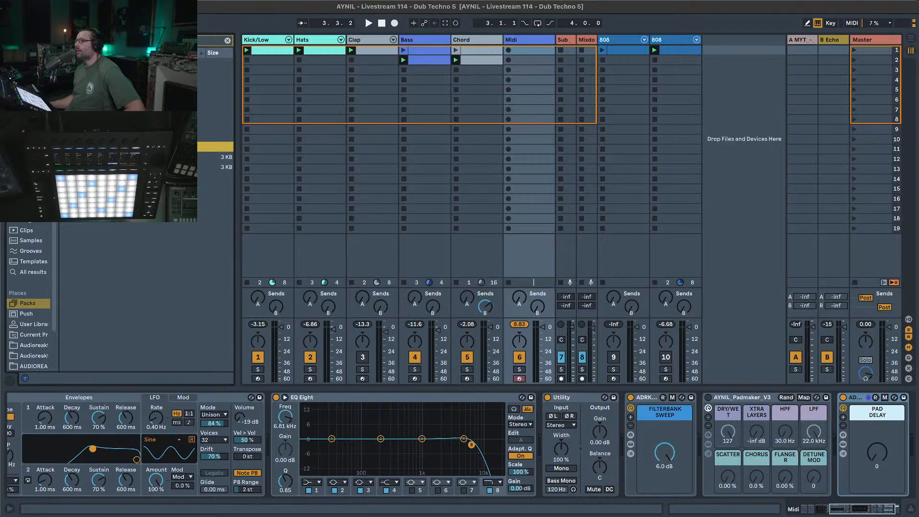
{"action": "key", "text": "Left"}
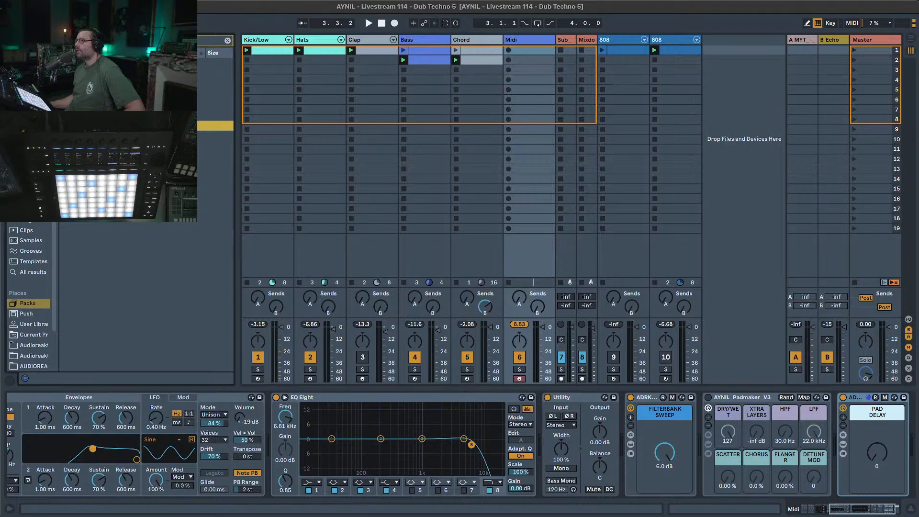
{"action": "left_click", "coordinate": [227, 41]}
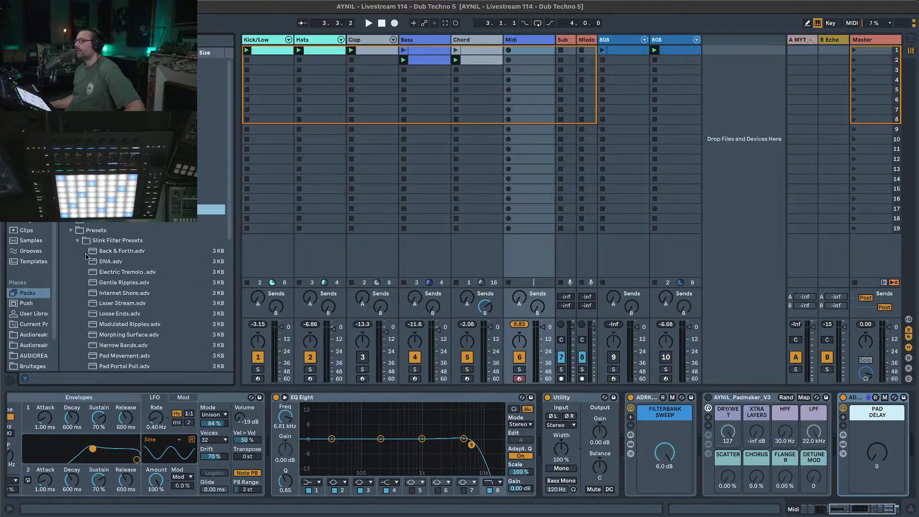
{"action": "left_click", "coordinate": [73, 233]}
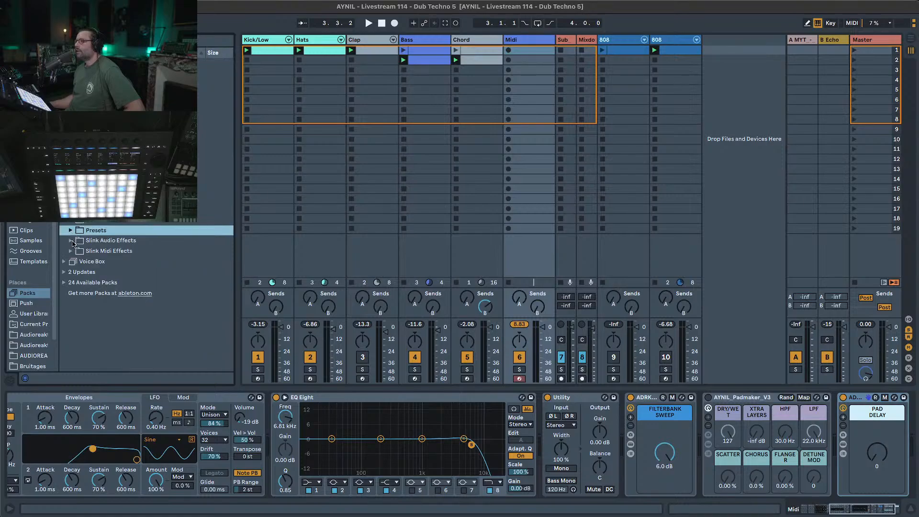
{"action": "left_click", "coordinate": [71, 241]}
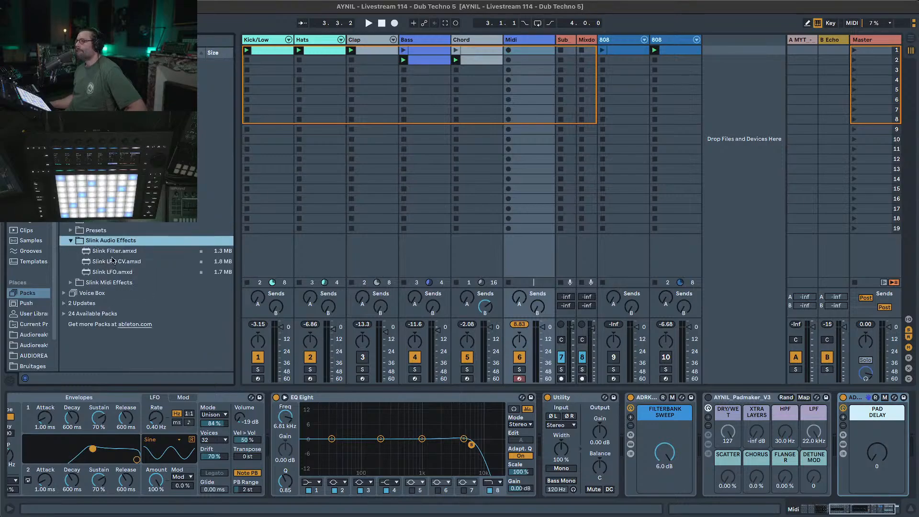
{"action": "left_click_drag", "start_coordinate": [112, 251], "coordinate": [698, 443]}
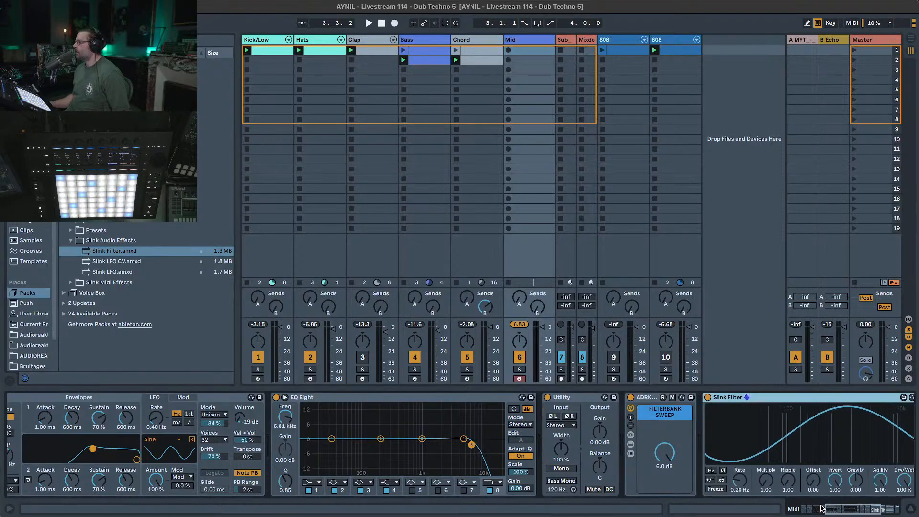
Switch off the Filterbank Sweep rack and solo the Midi track.
{"action": "left_click_drag", "start_coordinate": [834, 510], "coordinate": [846, 509]}
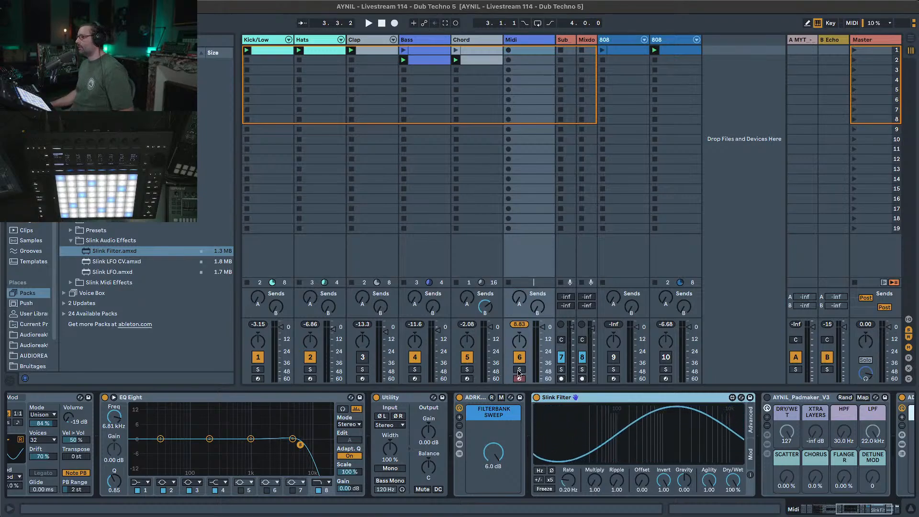
{"action": "left_click", "coordinate": [463, 404]}
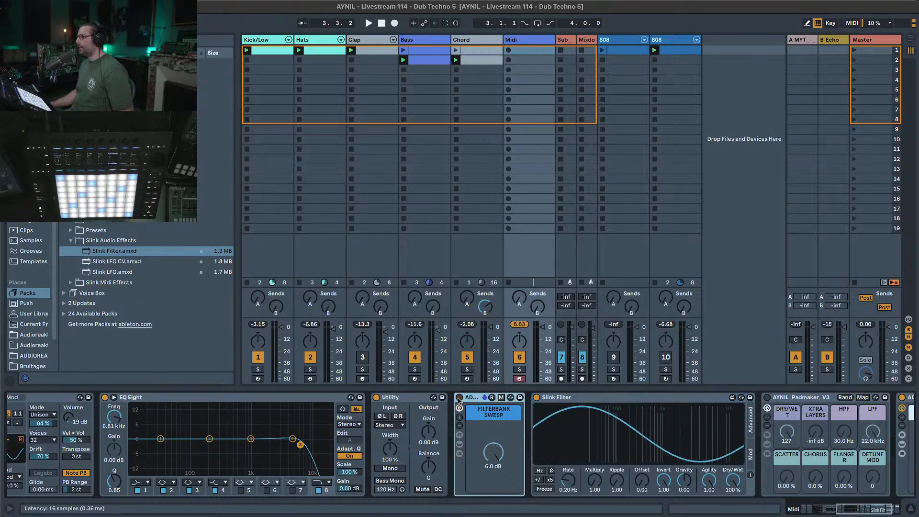
{"action": "left_click", "coordinate": [518, 369]}
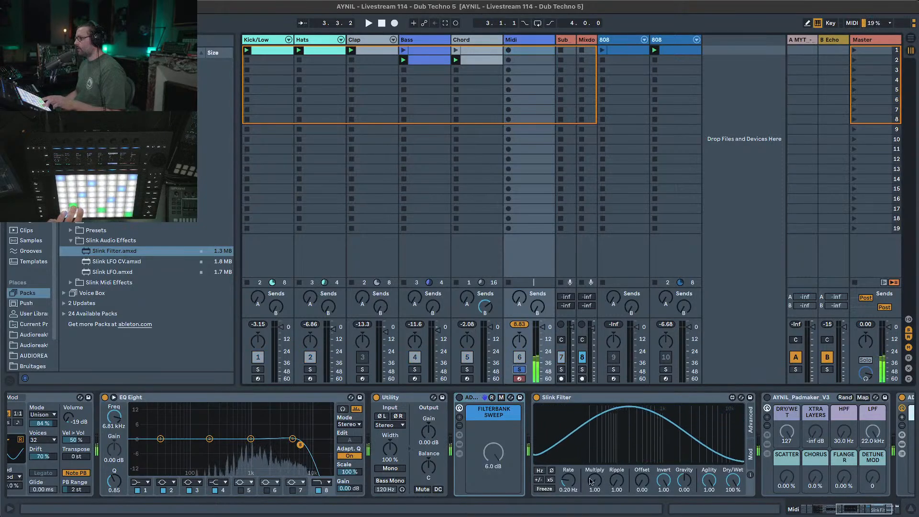
Try Slink Filter with Rate 0.51 Hz, Multiply 2.35, Ripple 7.94, Invert 0.32, Gravity -0.19 and Agility 0.25.
{"action": "left_click_drag", "start_coordinate": [595, 480], "coordinate": [595, 466]}
{"action": "left_click_drag", "start_coordinate": [617, 480], "coordinate": [616, 466]}
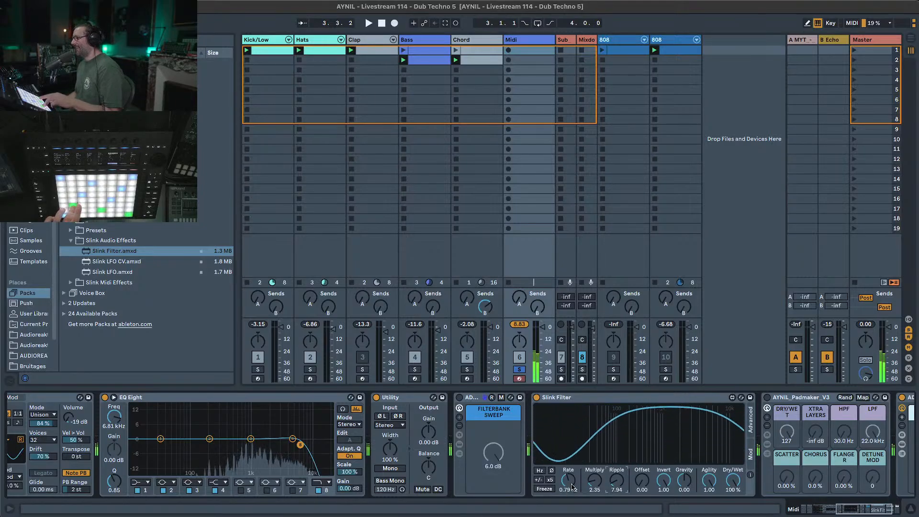
{"action": "left_click_drag", "start_coordinate": [733, 483], "coordinate": [733, 464]}
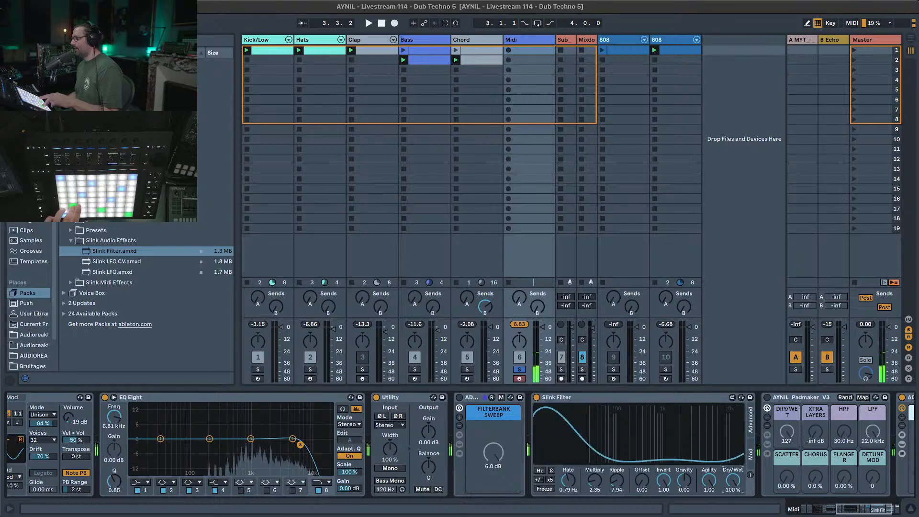
{"action": "left_click", "coordinate": [640, 484]}
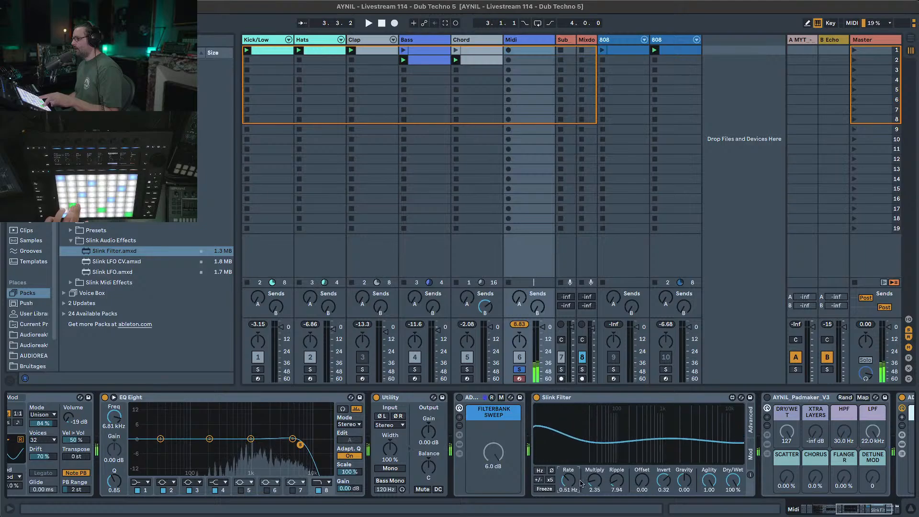
{"action": "left_click_drag", "start_coordinate": [685, 480], "coordinate": [685, 488]}
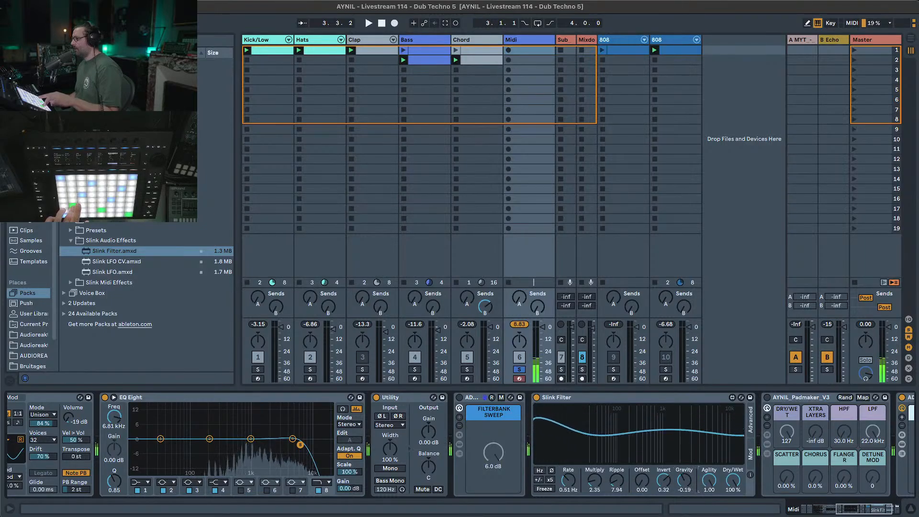
{"action": "left_click_drag", "start_coordinate": [709, 480], "coordinate": [709, 498]}
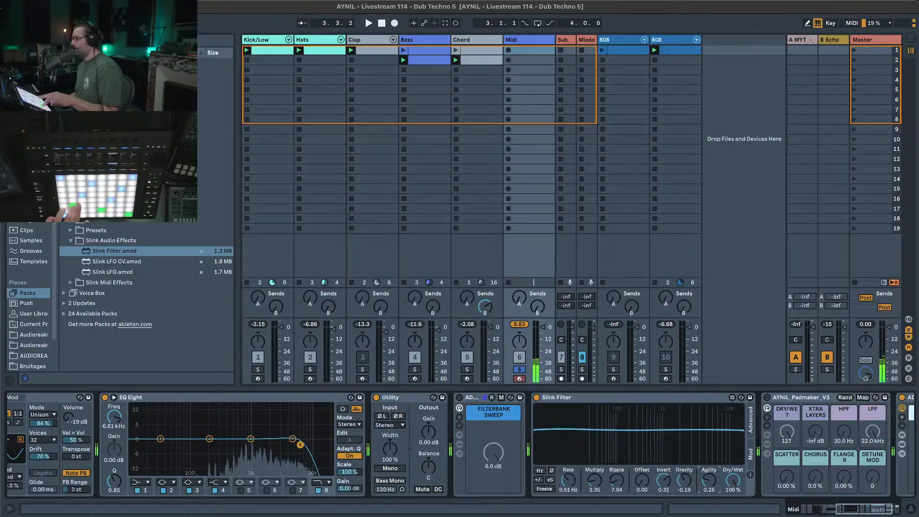
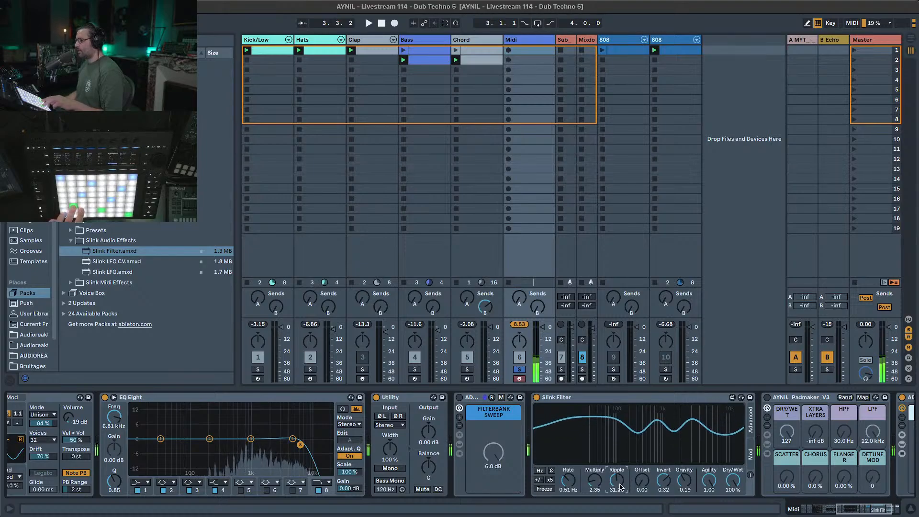
Delete Slink Filter from the Midi track's device chain.
{"action": "left_click", "coordinate": [643, 400]}
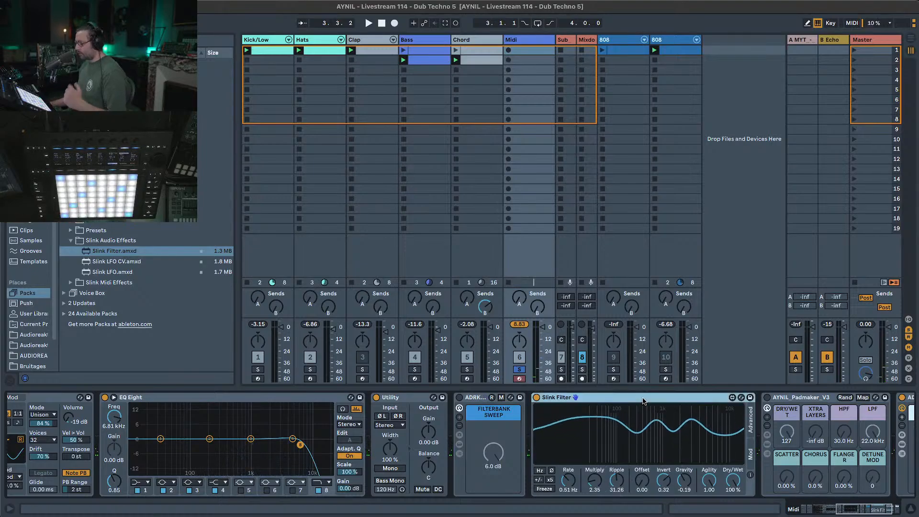
{"action": "key", "text": "Delete"}
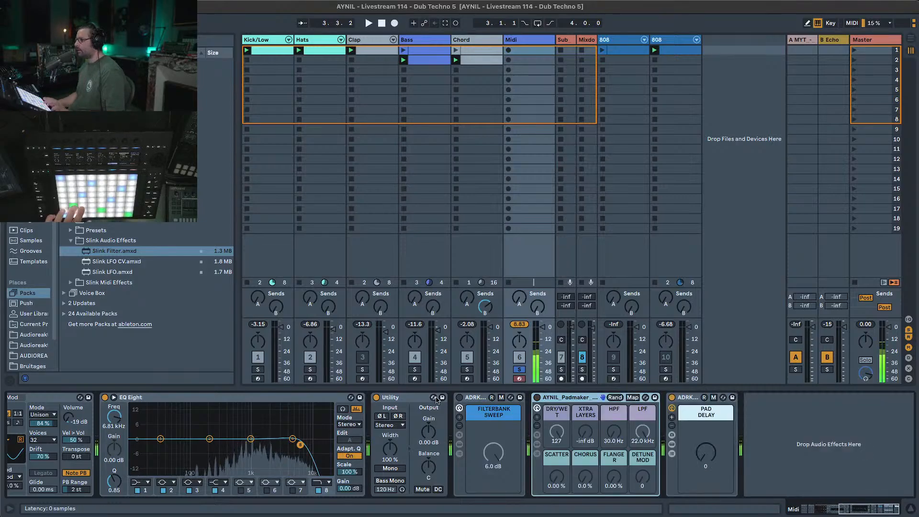
Switch the Filterbank Sweep rack back on and inspect the Auto Filter settings in its individual chains.
{"action": "left_click", "coordinate": [461, 445]}
{"action": "left_click", "coordinate": [549, 435]}
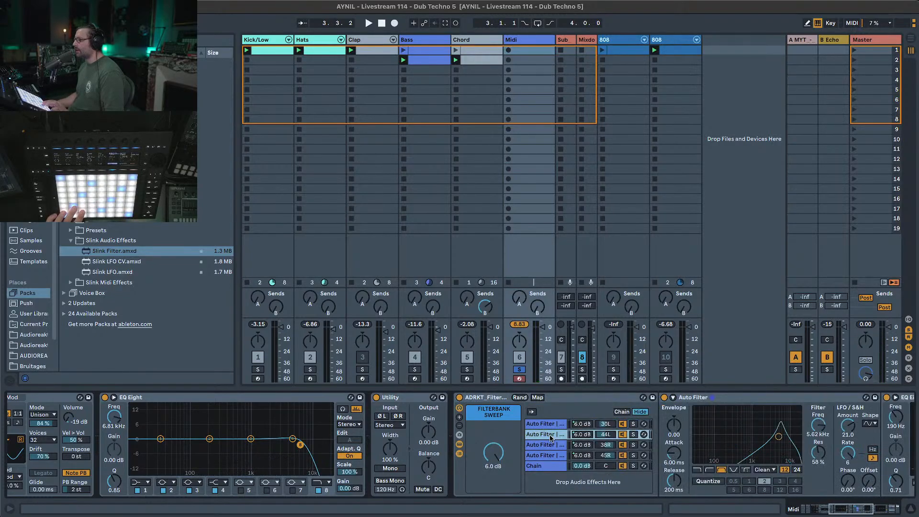
{"action": "left_click", "coordinate": [547, 447]}
{"action": "left_click", "coordinate": [548, 465]}
{"action": "left_click", "coordinate": [548, 456]}
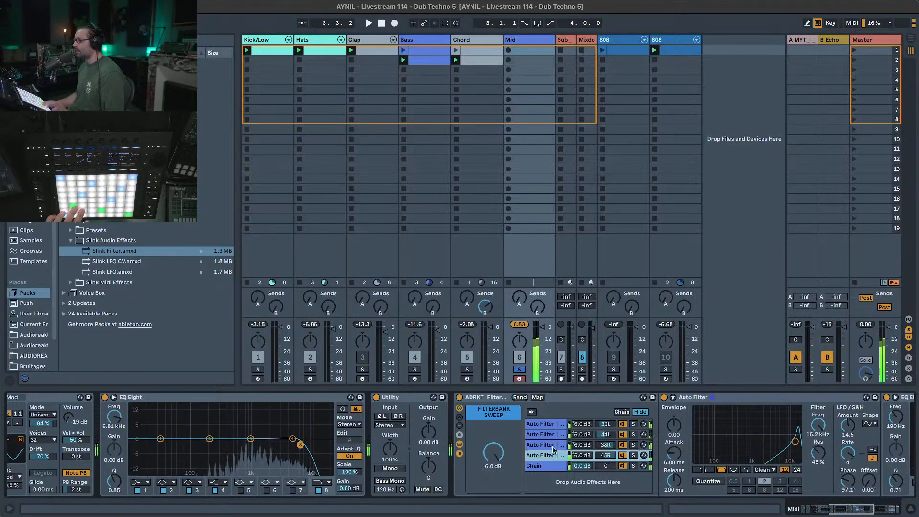
{"action": "left_click", "coordinate": [459, 453]}
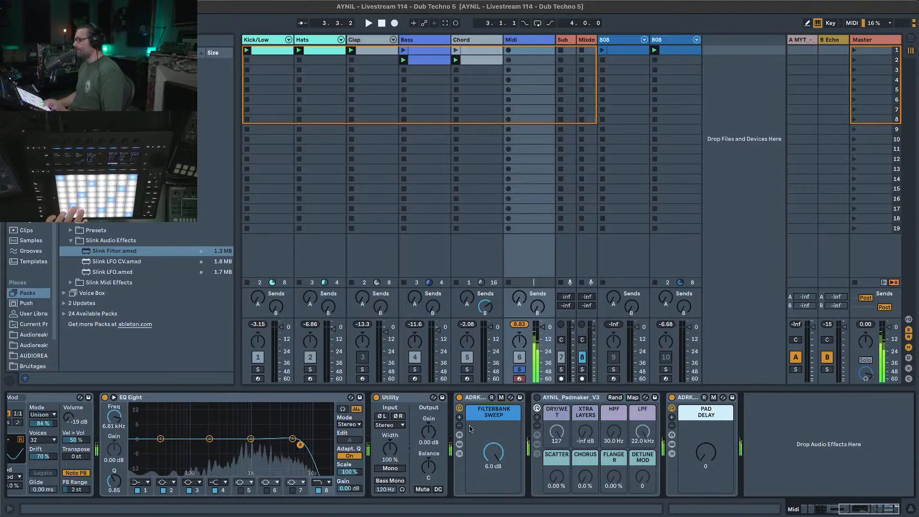
Lower the Midi track's Utility gain to -7.78 dB and raise the Pad Delay macro to 125.
{"action": "left_click_drag", "start_coordinate": [433, 435], "coordinate": [433, 443]}
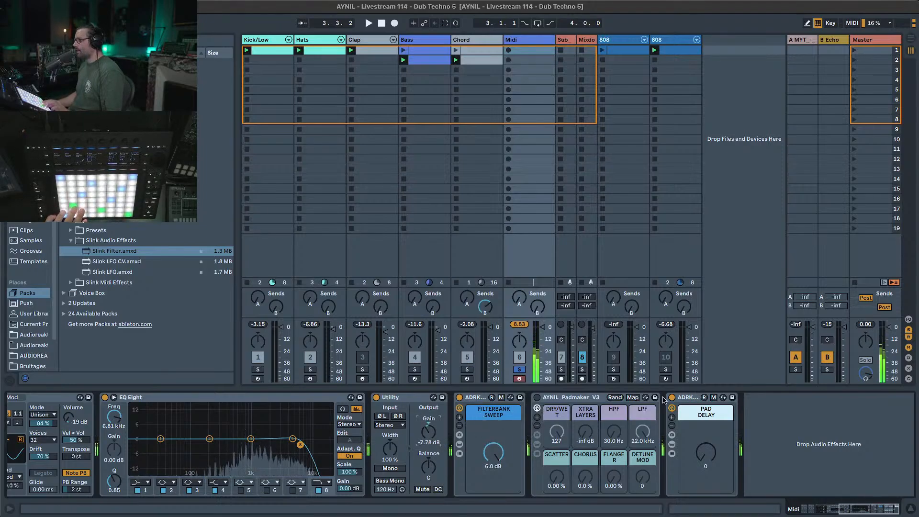
{"action": "left_click_drag", "start_coordinate": [706, 453], "coordinate": [706, 404]}
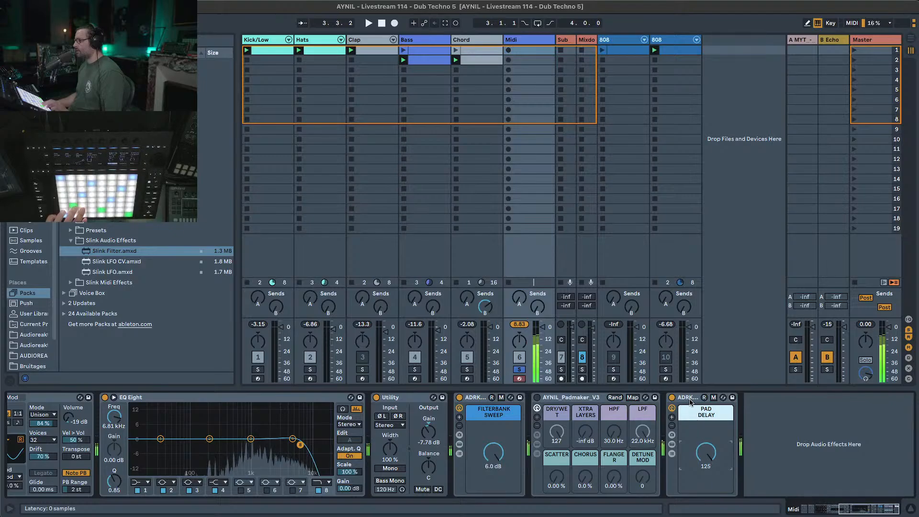
Try the AYNIL_Padmaker_V3 rack at Dry/Wet 127 on the Midi track with the Pad Delay rack switched off.
{"action": "left_click", "coordinate": [673, 398]}
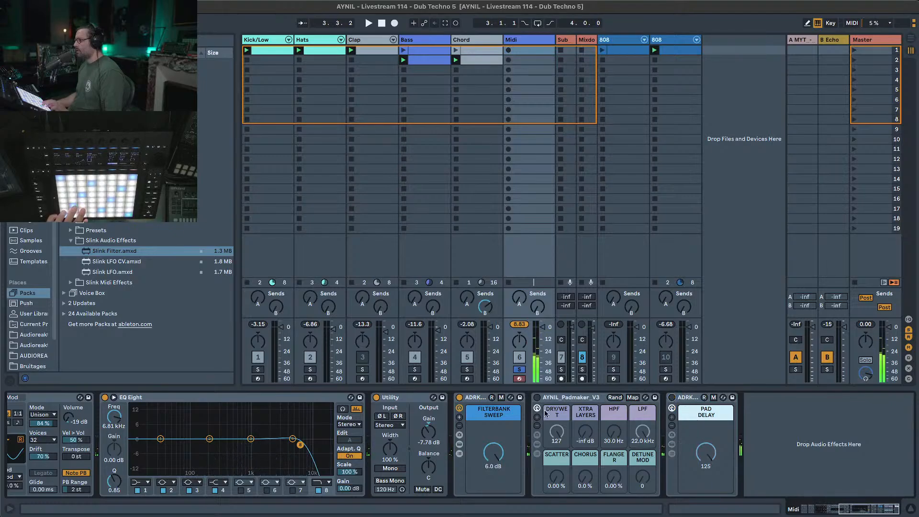
{"action": "left_click", "coordinate": [537, 398]}
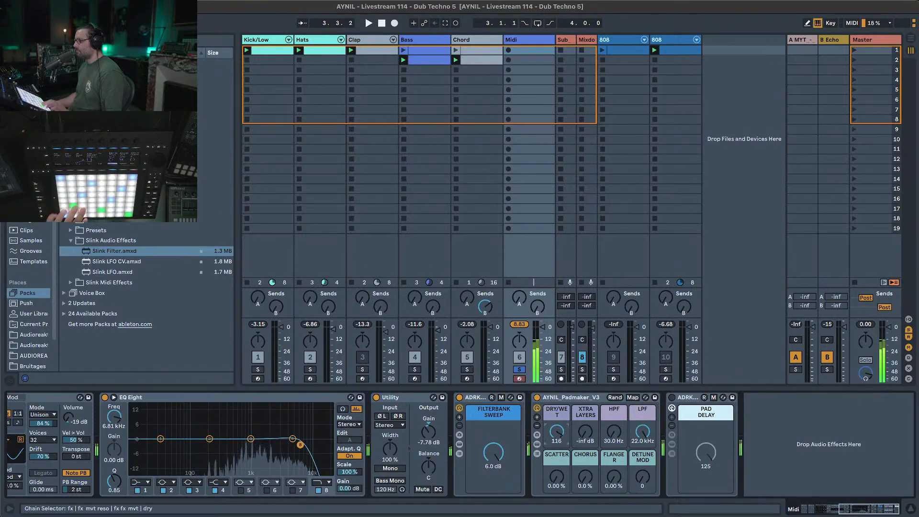
{"action": "left_click_drag", "start_coordinate": [557, 432], "coordinate": [557, 424]}
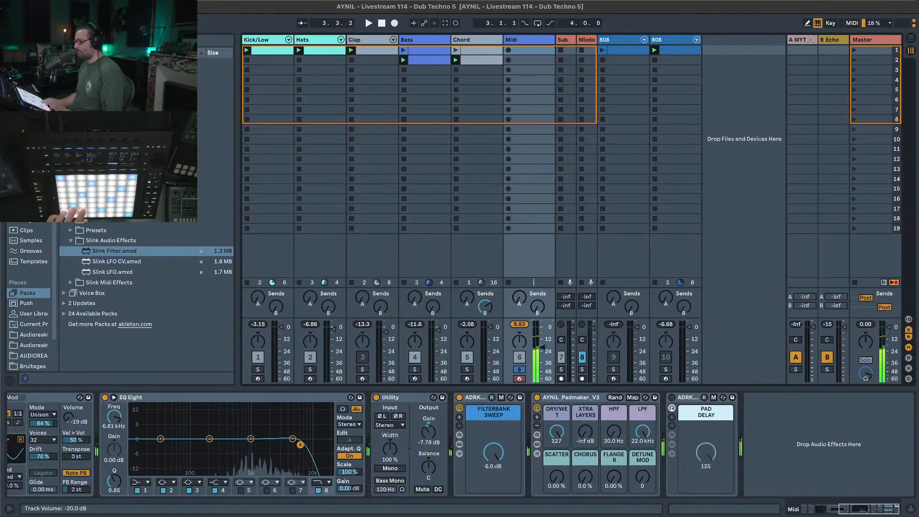
Set the Midi track's volume to -16.0 dB, audition it unsoloed in the playing mix, and solo it again.
{"action": "left_click_drag", "start_coordinate": [542, 348], "coordinate": [543, 359]}
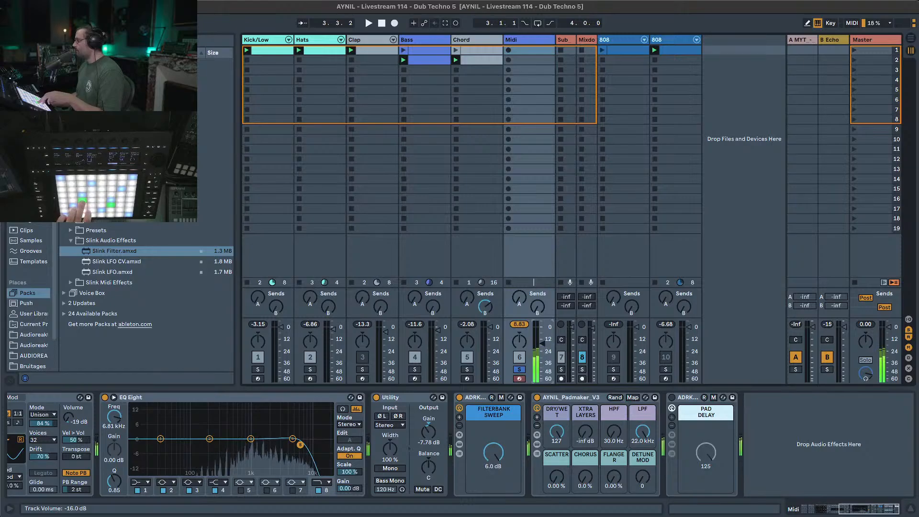
{"action": "left_click", "coordinate": [519, 370]}
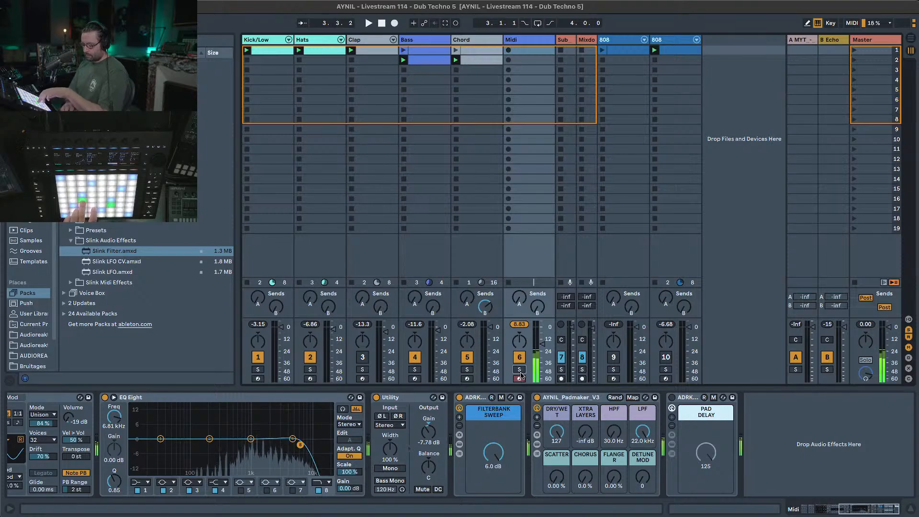
{"action": "key", "text": "space"}
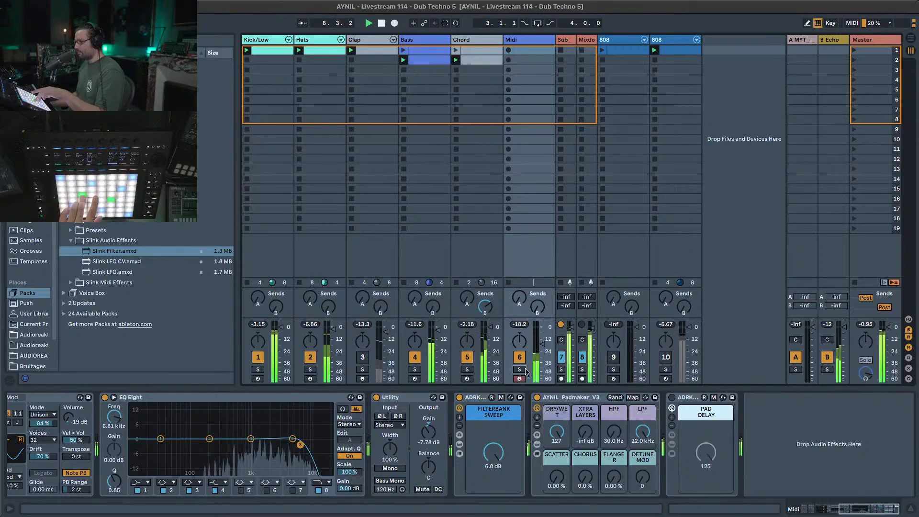
{"action": "left_click", "coordinate": [520, 370]}
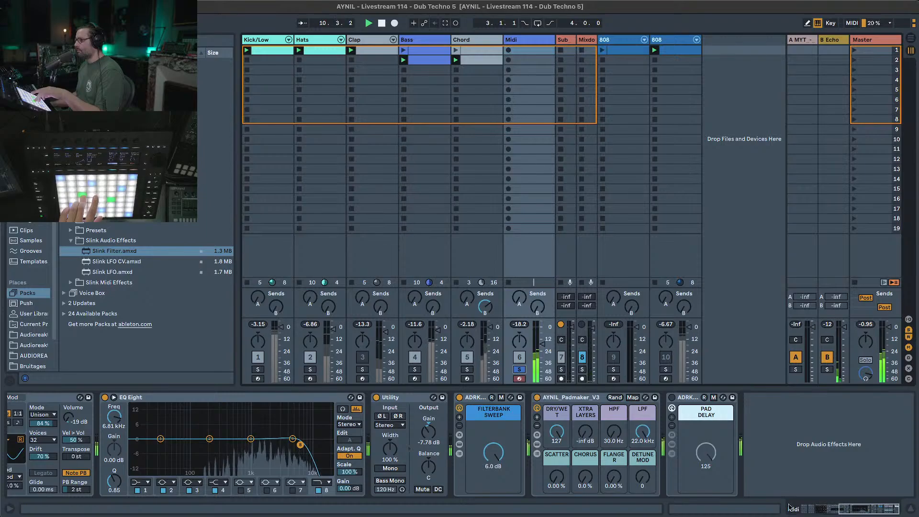
Set Drift's filter frequency to 2.00 kHz and high-pass to 108 Hz, and reset the pressure frequency modulation to 0.0%.
{"action": "left_click", "coordinate": [817, 509]}
{"action": "left_click_drag", "start_coordinate": [353, 440], "coordinate": [386, 473]}
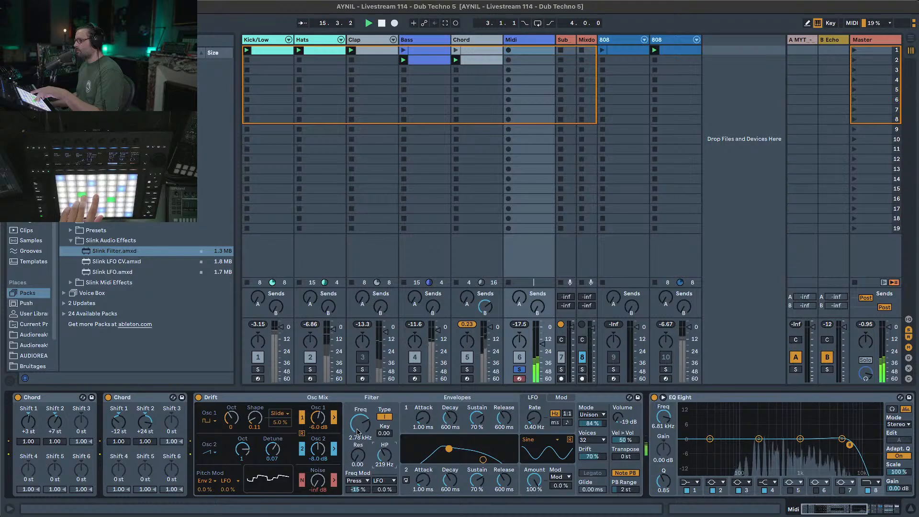
{"action": "left_click_drag", "start_coordinate": [357, 432], "coordinate": [358, 443]}
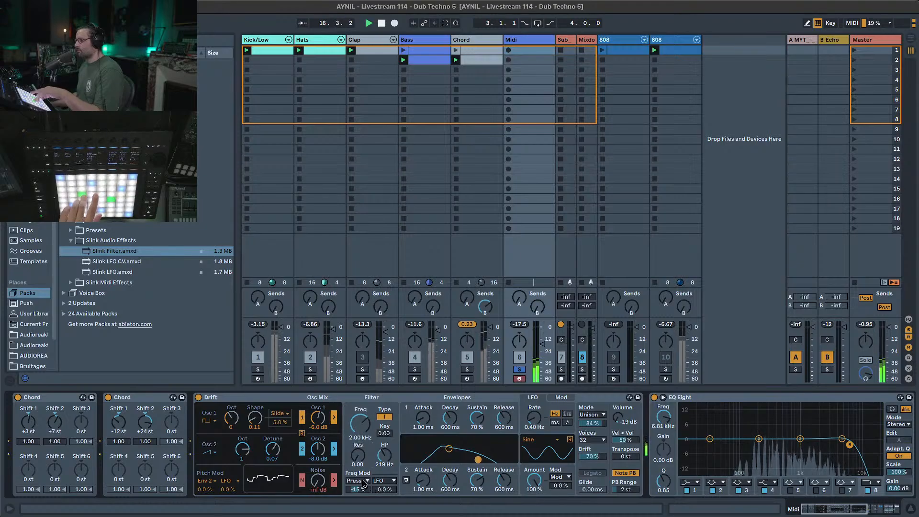
{"action": "double_click", "coordinate": [363, 490]}
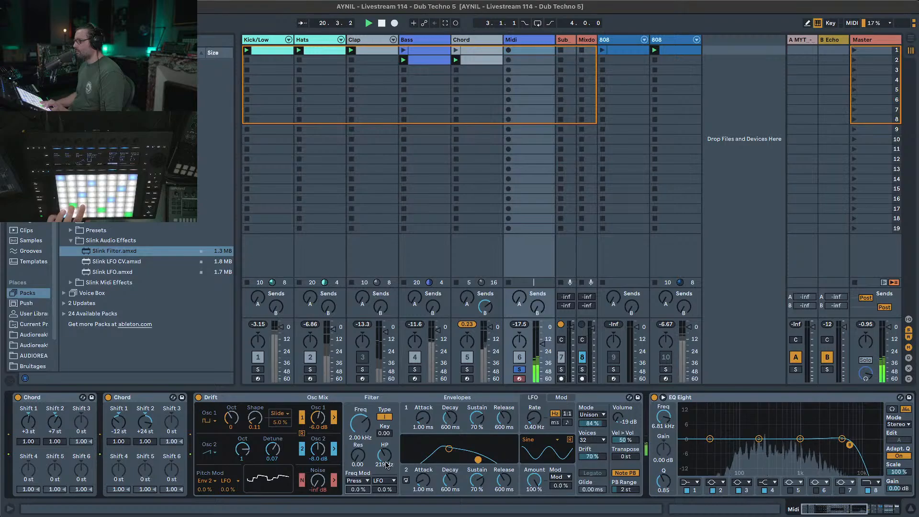
{"action": "left_click_drag", "start_coordinate": [387, 464], "coordinate": [387, 473]}
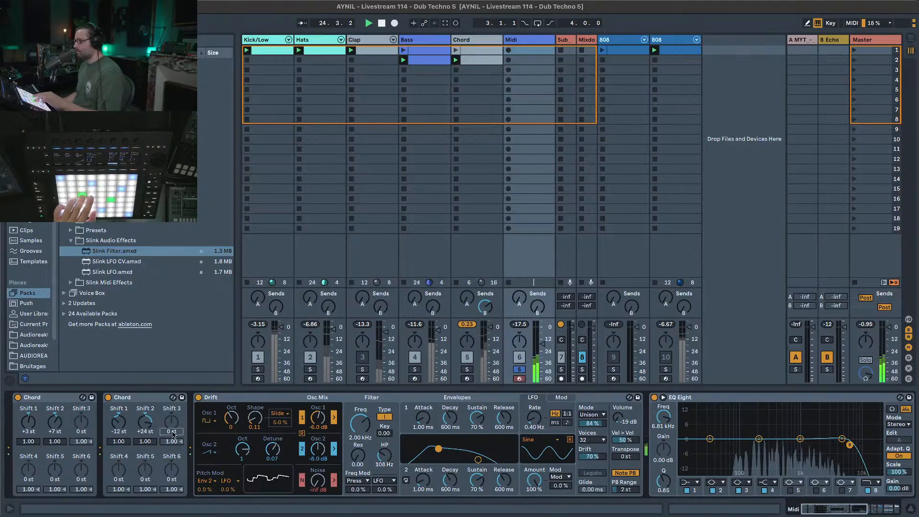
Try Shift 3 at +12 st on the second Chord device, reset it, and set Drift's filter to 1.86 kHz with resonance 0.69.
{"action": "key", "text": "Return"}
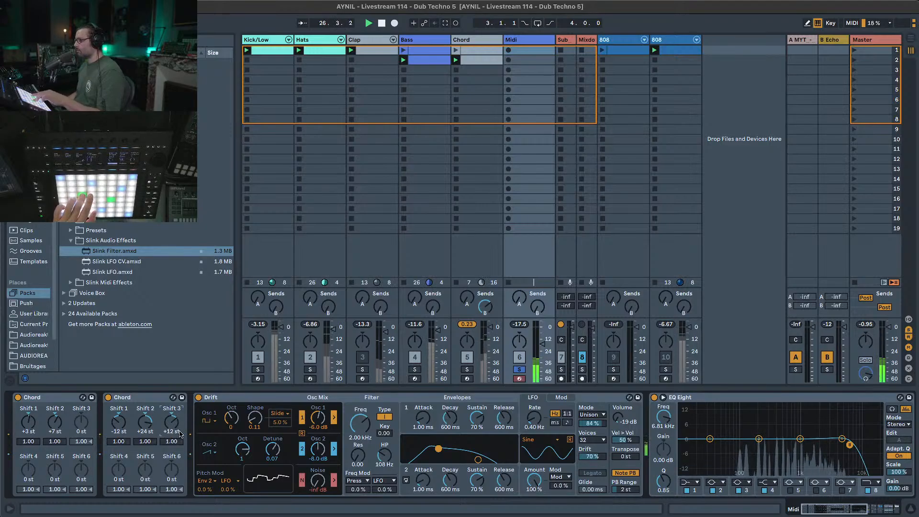
{"action": "double_click", "coordinate": [172, 434]}
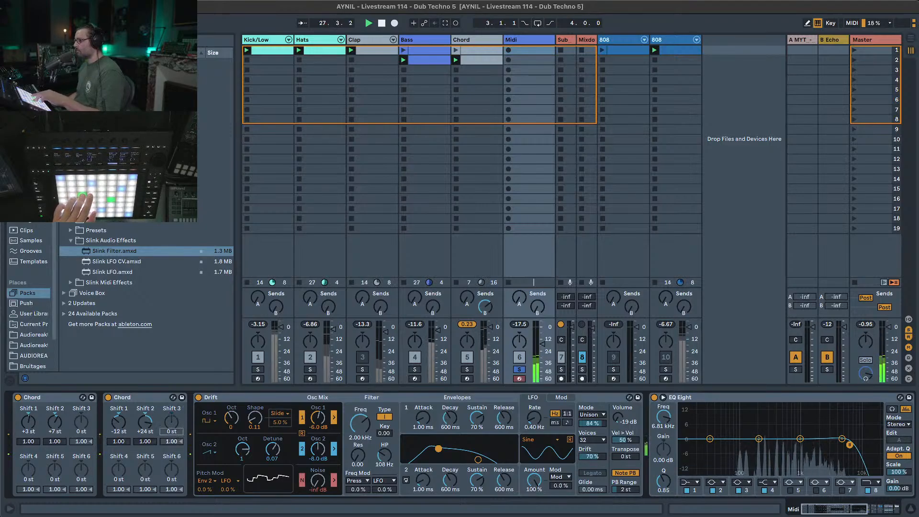
{"action": "left_click_drag", "start_coordinate": [830, 511], "coordinate": [839, 509]}
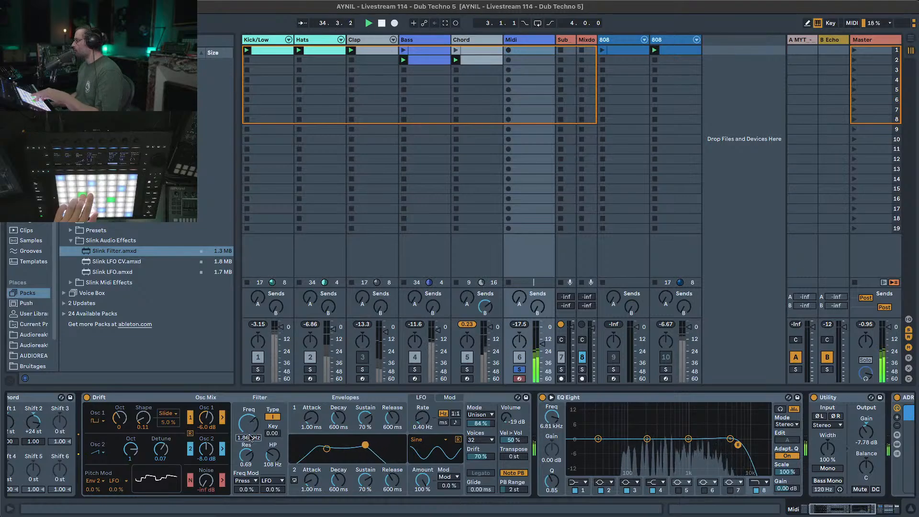
Lower the Filterbank Sweep macro to -13.212 dB and switch off the AYNIL_Padmaker_V3 rack.
{"action": "left_click_drag", "start_coordinate": [831, 512], "coordinate": [871, 511]}
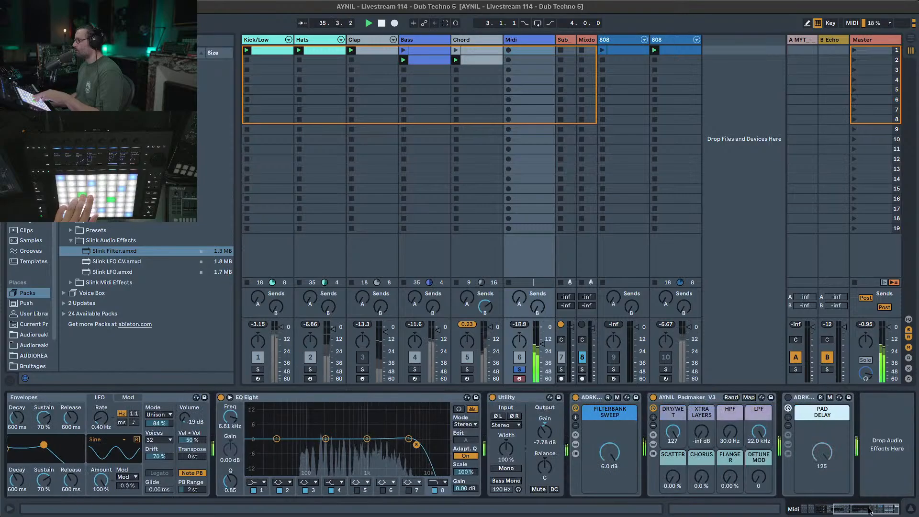
{"action": "left_click_drag", "start_coordinate": [610, 453], "coordinate": [609, 479]}
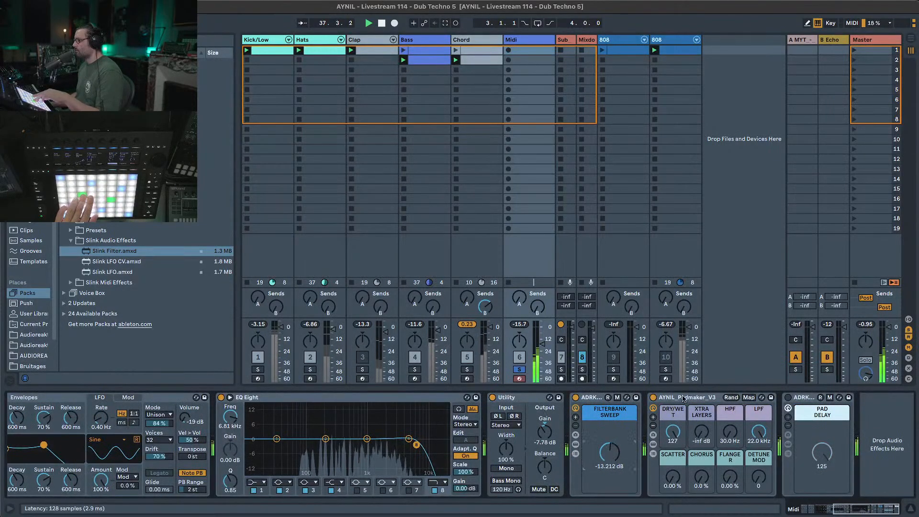
{"action": "left_click", "coordinate": [653, 398]}
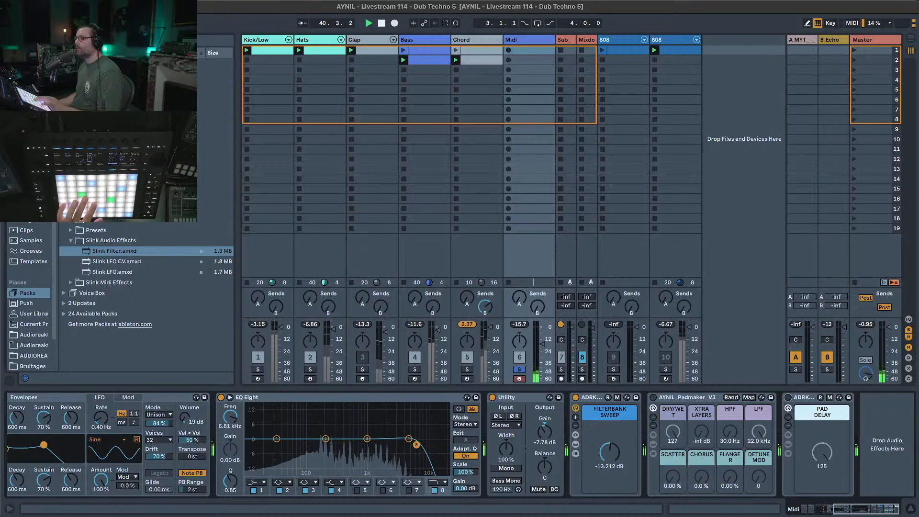
Add the 0_ADRKT_Reverb_BigSky preset to the Midi track with Dry/Wet at 74%, and switch the Pad Delay rack back on.
{"action": "left_click", "coordinate": [32, 189]}
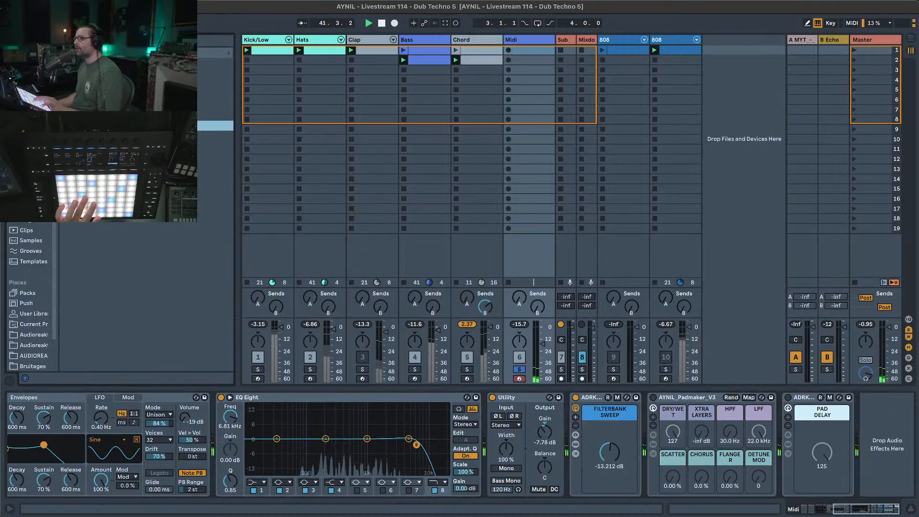
{"action": "left_click", "coordinate": [96, 167]}
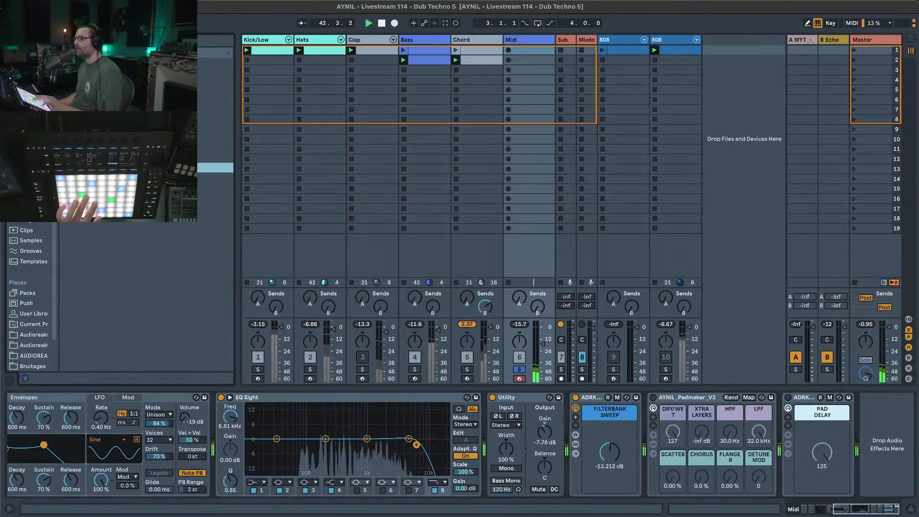
{"action": "left_click", "coordinate": [72, 168]}
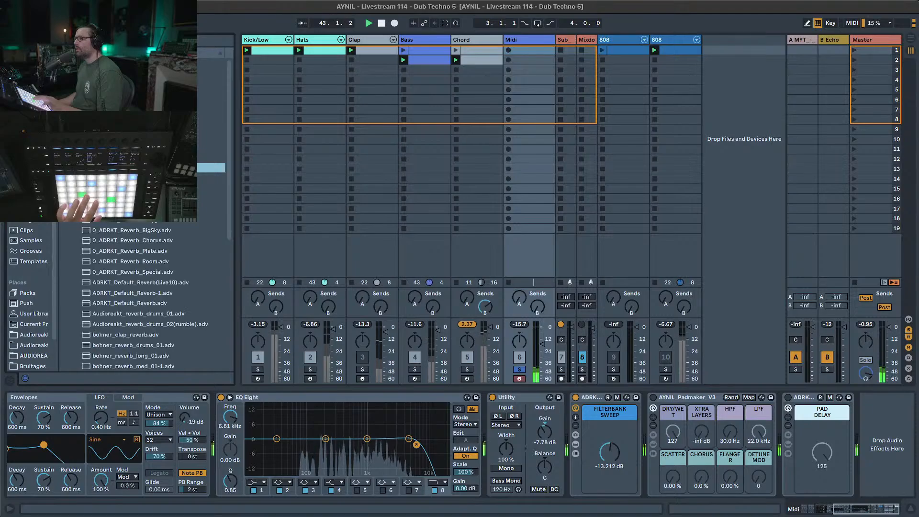
{"action": "double_click", "coordinate": [136, 230]}
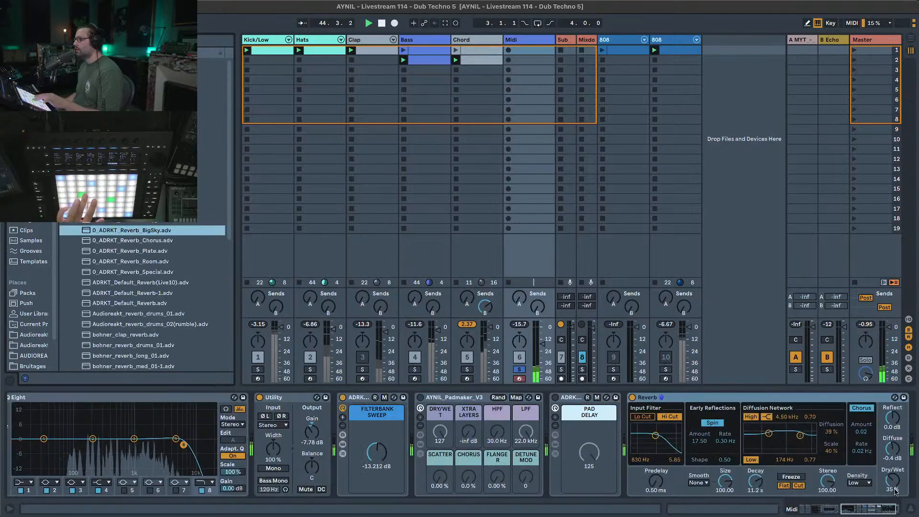
{"action": "left_click_drag", "start_coordinate": [894, 489], "coordinate": [893, 480]}
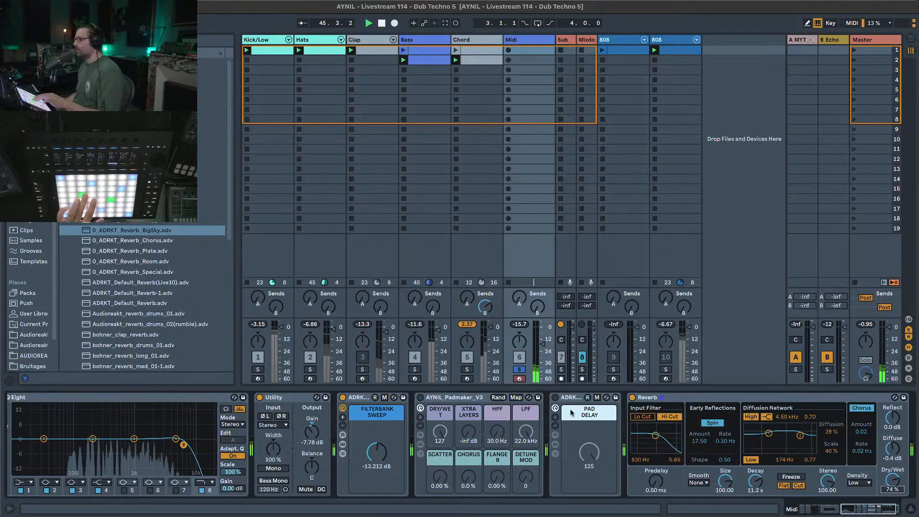
{"action": "left_click", "coordinate": [556, 398]}
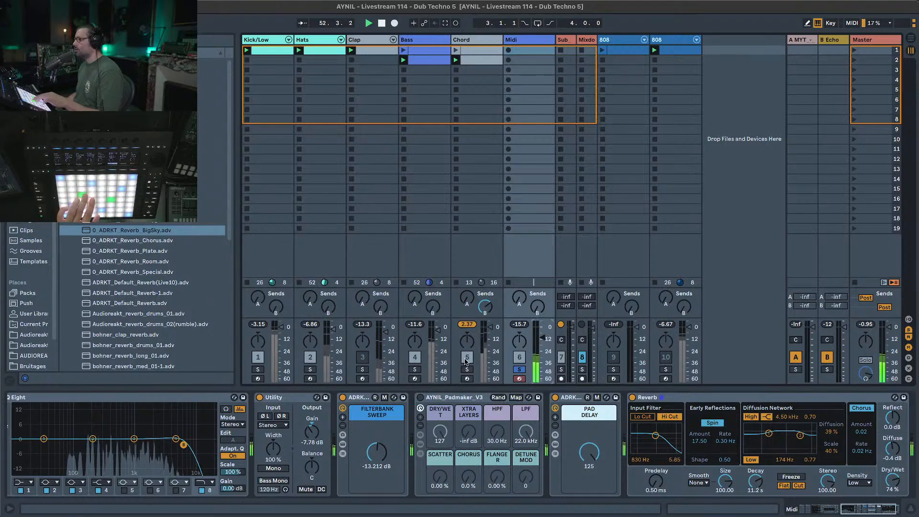
Reduce the playing mix to Chord and Midi by unsoloing Midi, unmuting Chord and muting Bass, Hats and Kick/Low.
{"action": "left_click", "coordinate": [520, 370]}
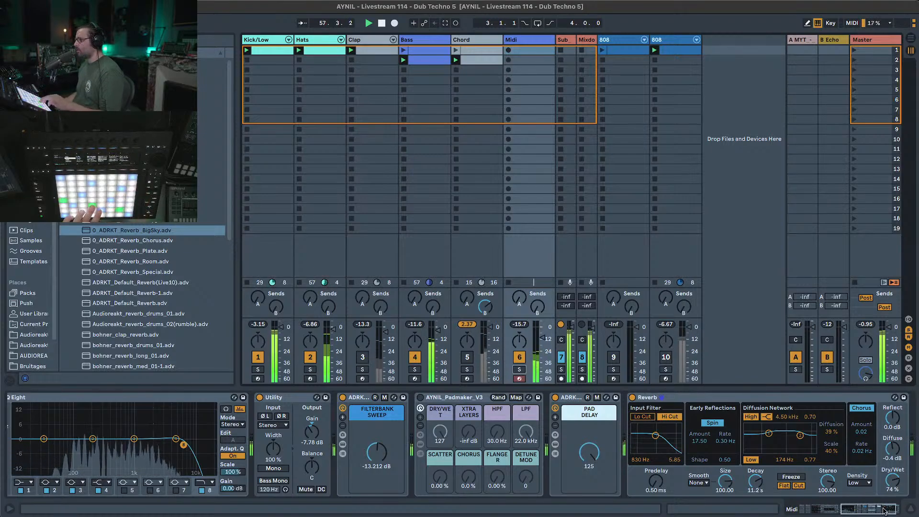
{"action": "left_click_drag", "start_coordinate": [883, 509], "coordinate": [757, 507]}
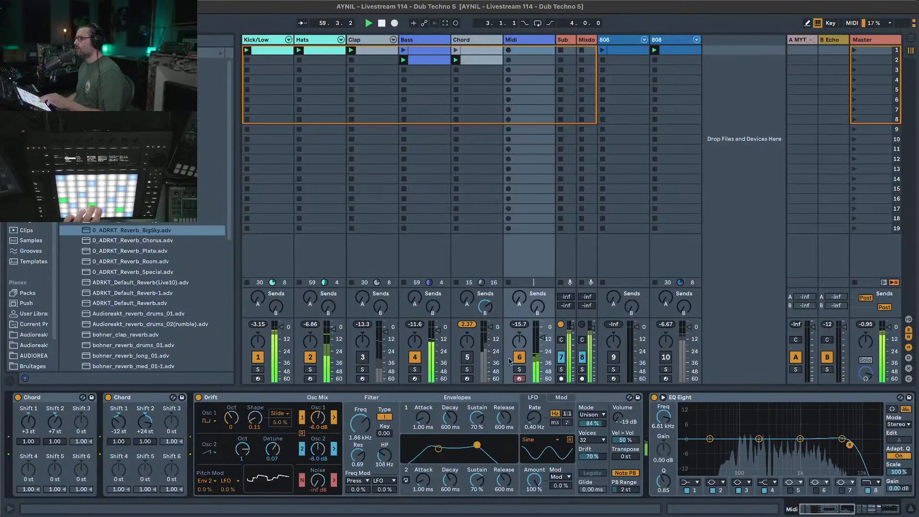
{"action": "left_click", "coordinate": [469, 360]}
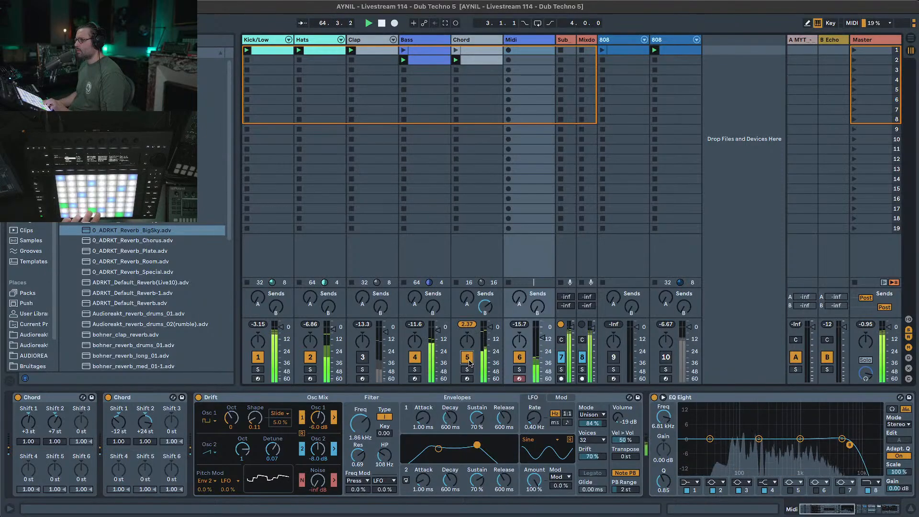
{"action": "left_click", "coordinate": [415, 357]}
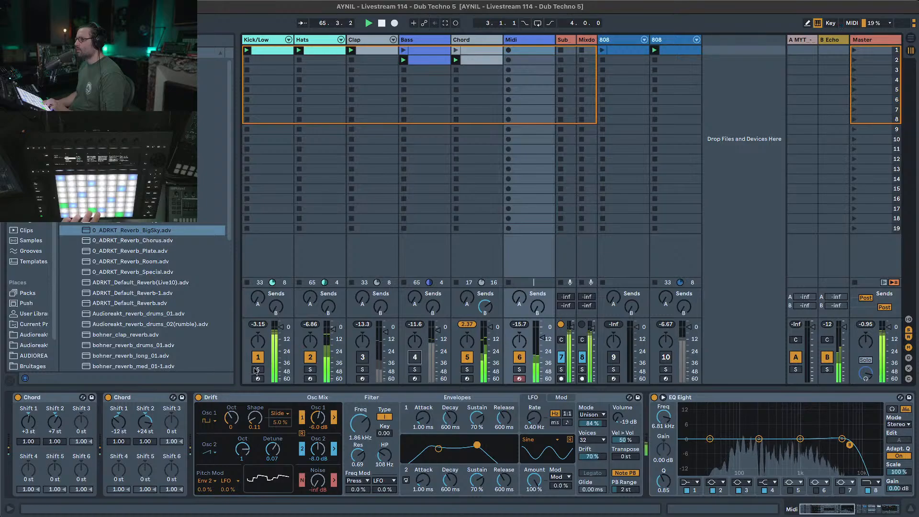
{"action": "left_click", "coordinate": [309, 359]}
{"action": "left_click", "coordinate": [258, 358]}
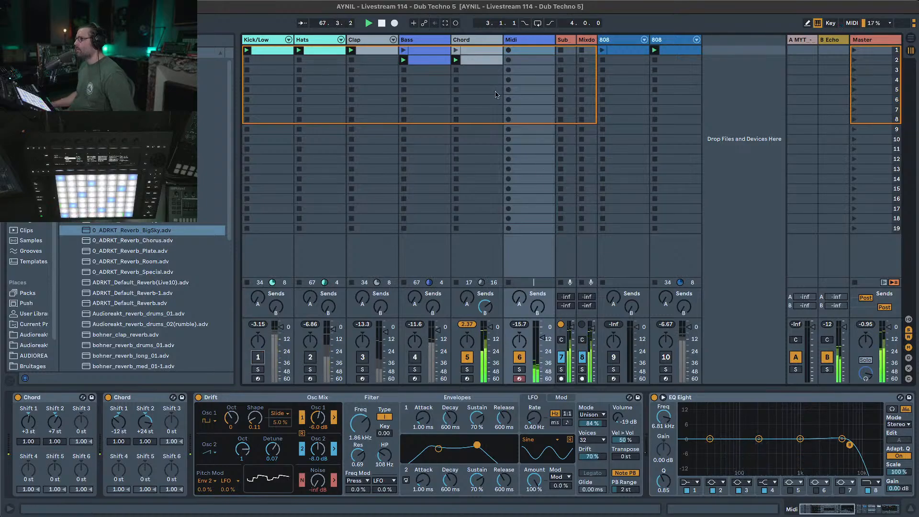
Copy the Chord track's scene 2 clip to the same scene on the Midi track and launch the copy.
{"action": "left_click", "coordinate": [476, 63]}
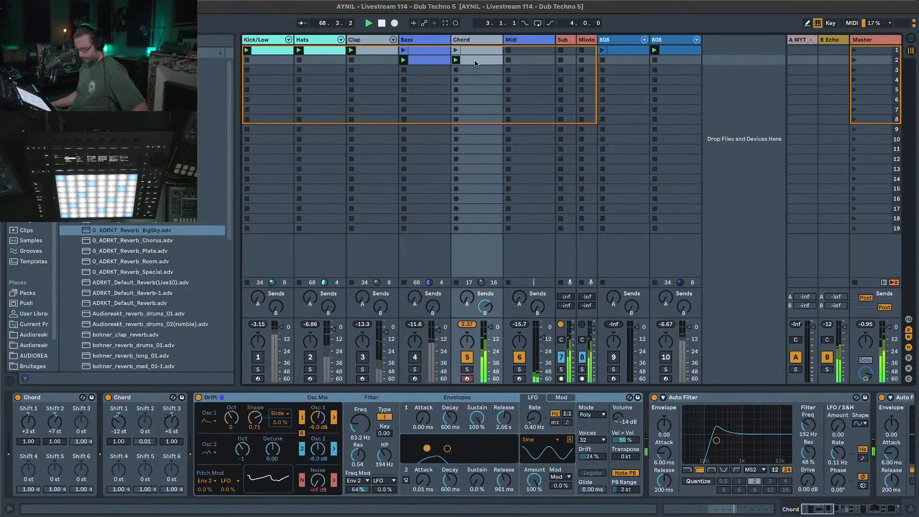
{"action": "left_click_drag", "start_coordinate": [476, 62], "coordinate": [508, 61]}
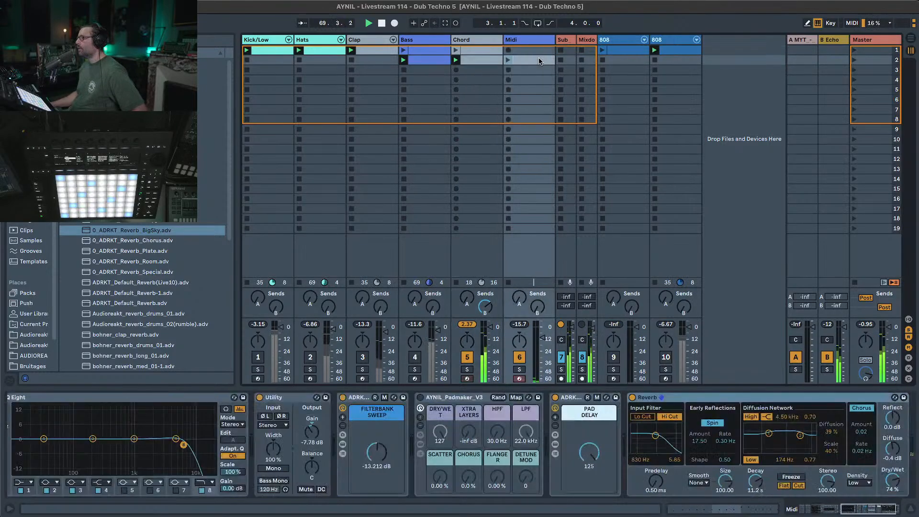
{"action": "left_click", "coordinate": [509, 61]}
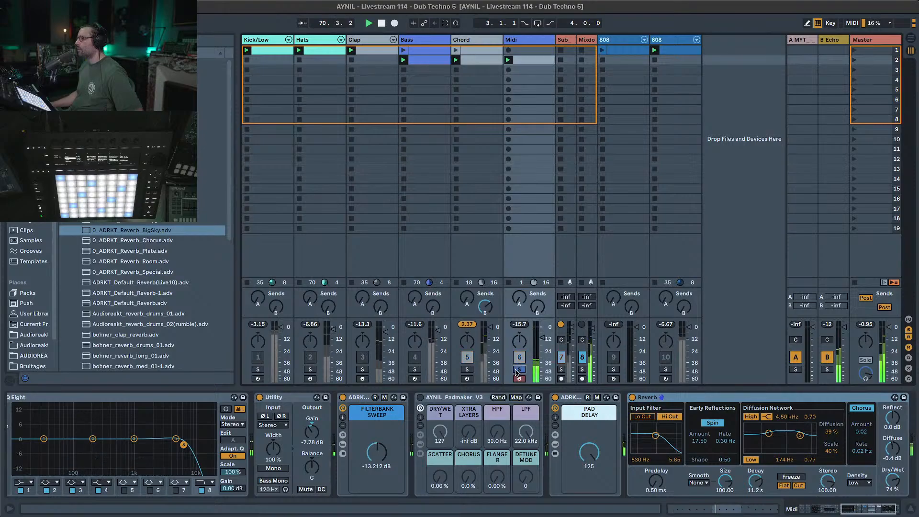
Open the copied Midi clip and lengthen its first G1 note to fill the four-bar loop from 7.1.1 to 11.1.1.
{"action": "left_click", "coordinate": [478, 42]}
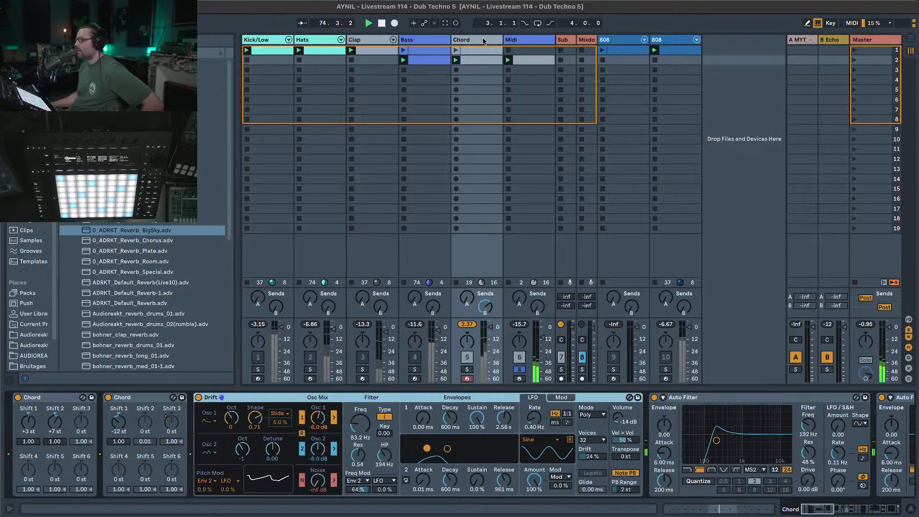
{"action": "left_click", "coordinate": [510, 41]}
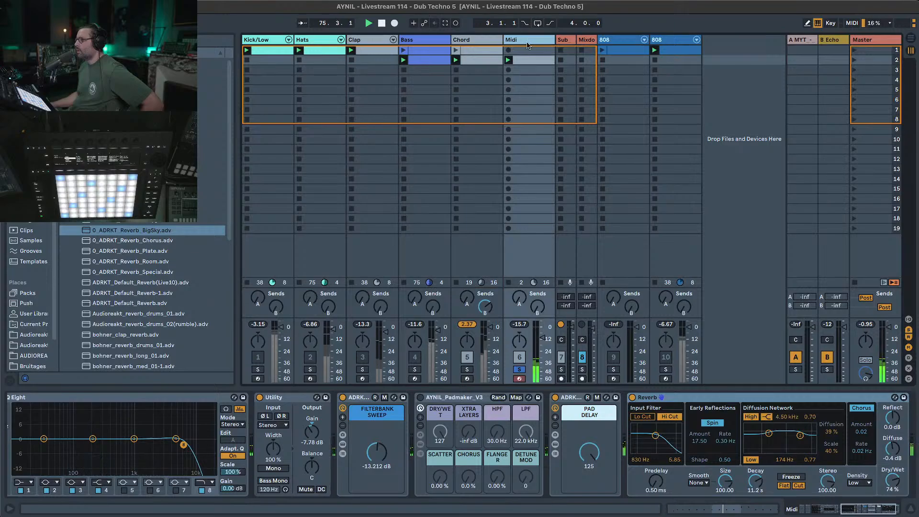
{"action": "double_click", "coordinate": [530, 60]}
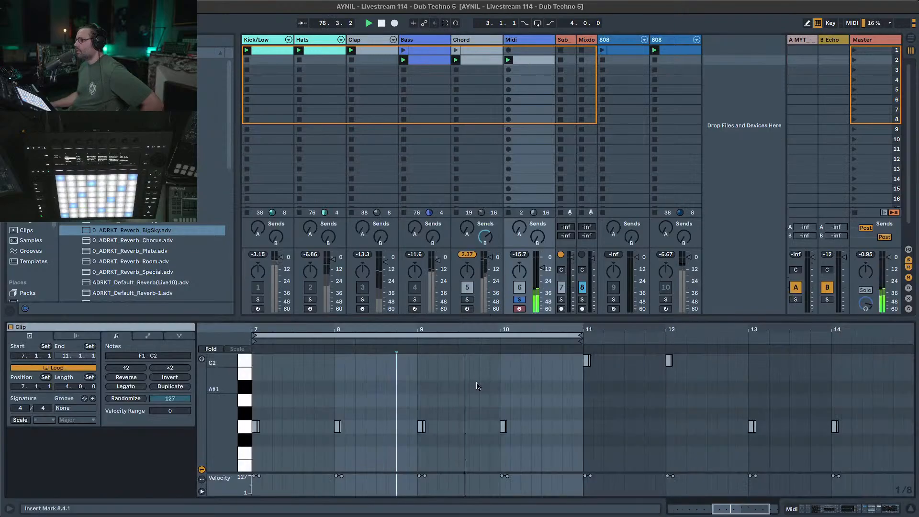
{"action": "left_click_drag", "start_coordinate": [259, 427], "coordinate": [579, 426]}
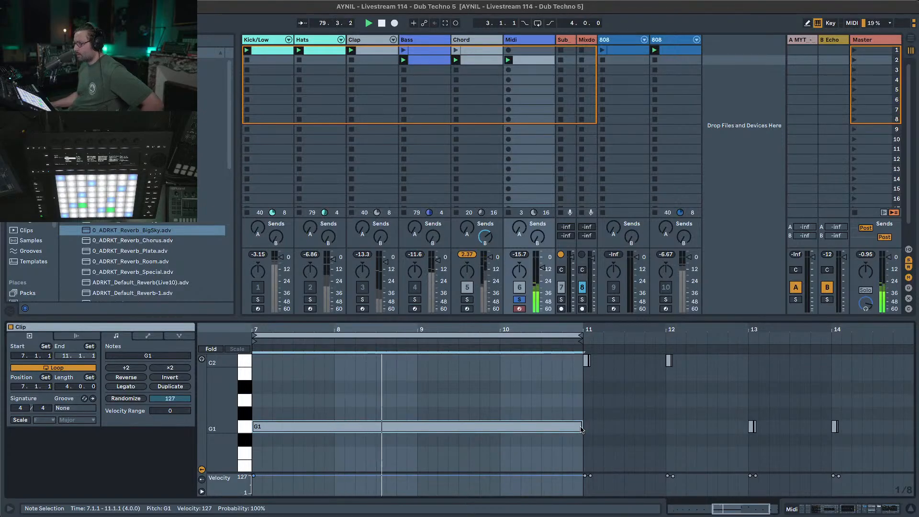
Review the notes in the Chord and Bass clips in scene 2, and take Bass out of solo.
{"action": "left_click", "coordinate": [481, 65]}
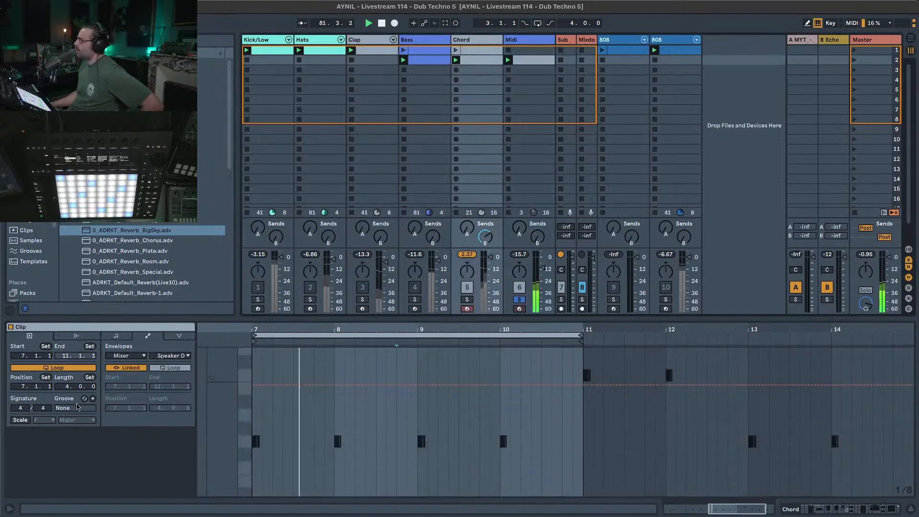
{"action": "left_click", "coordinate": [116, 336]}
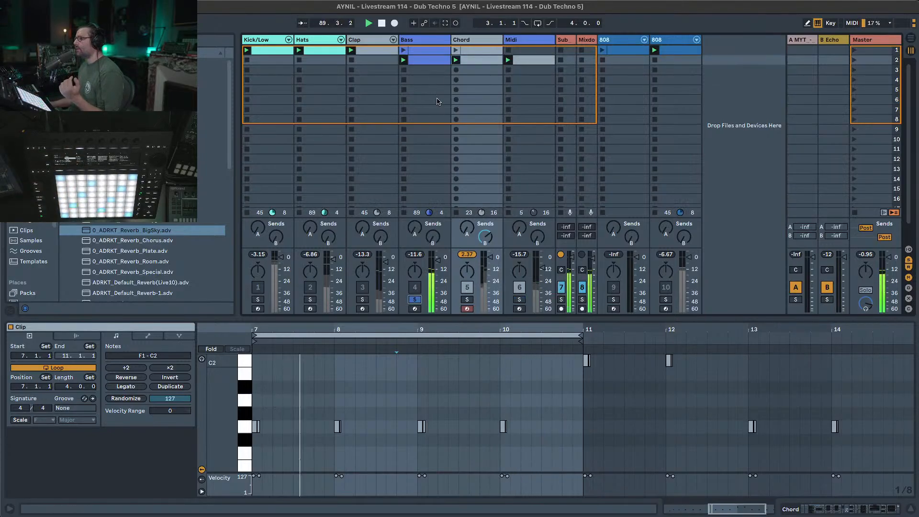
{"action": "left_click", "coordinate": [434, 62]}
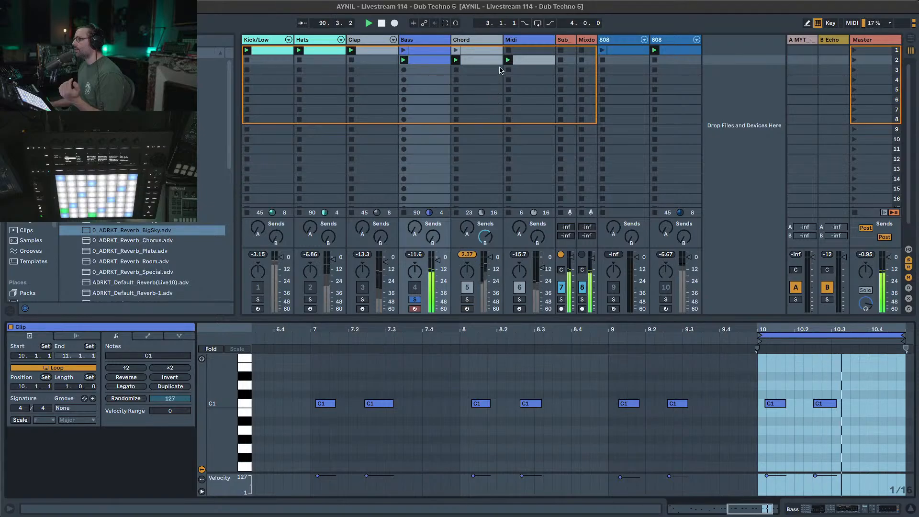
{"action": "left_click", "coordinate": [415, 299]}
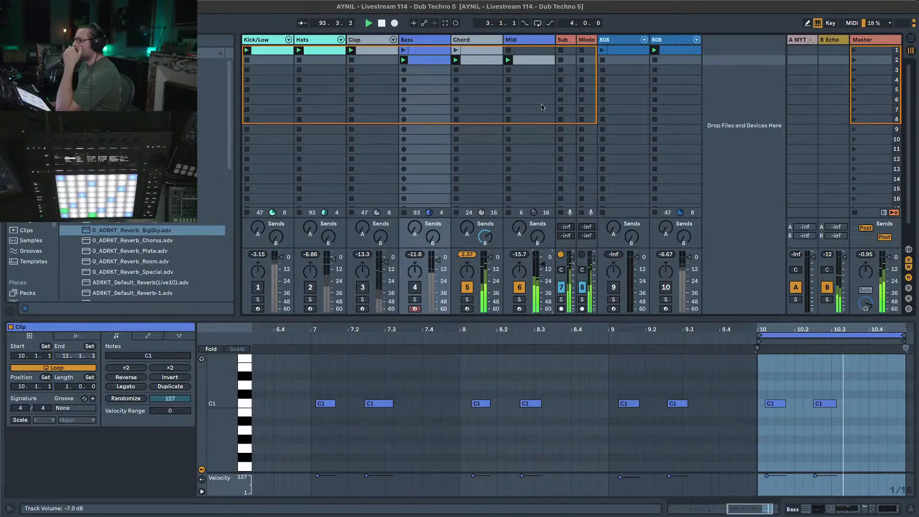
Transpose the sustained G1 note in the Midi clip down one octave to G0, and solo the Midi track.
{"action": "left_click", "coordinate": [540, 65]}
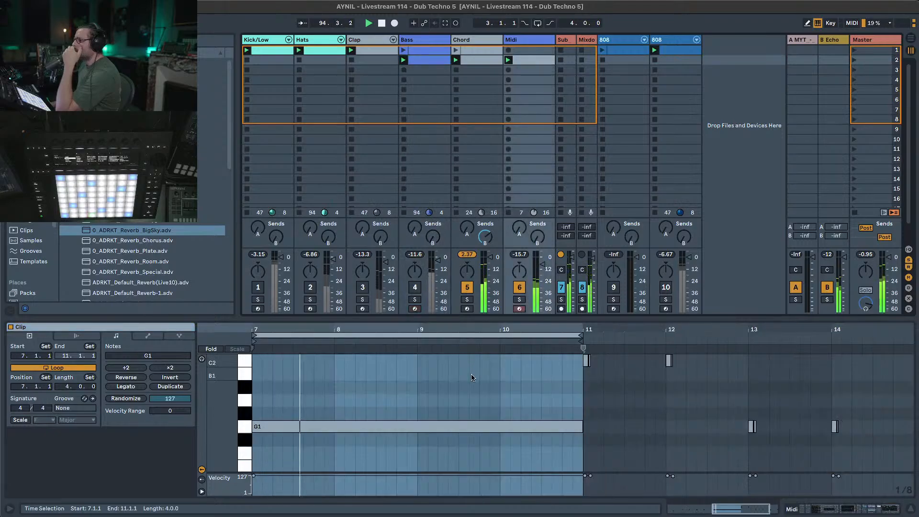
{"action": "left_click_drag", "start_coordinate": [470, 388], "coordinate": [458, 443]}
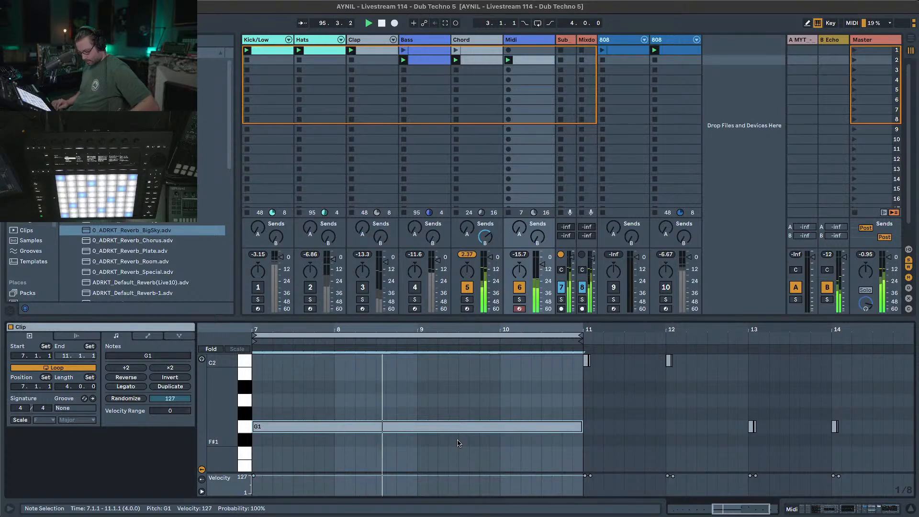
{"action": "key", "text": "shift+Down"}
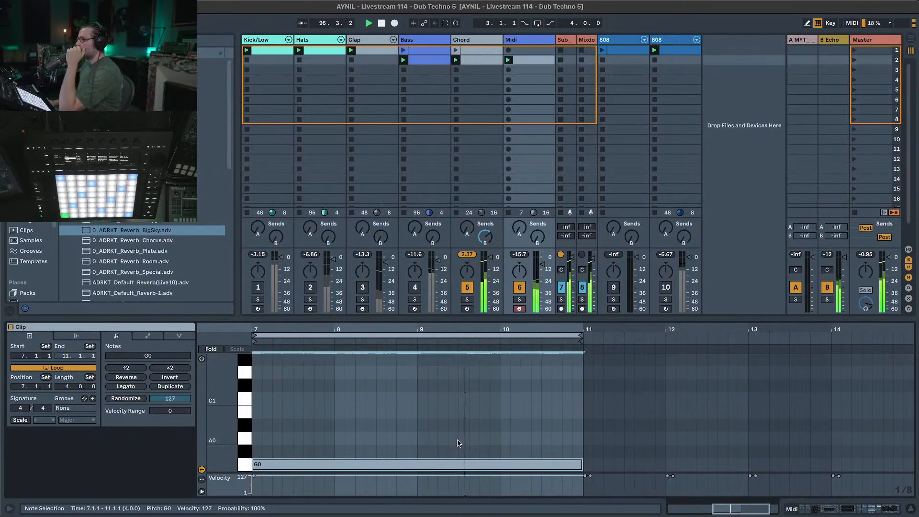
{"action": "left_click", "coordinate": [526, 43]}
{"action": "key", "text": "s"}
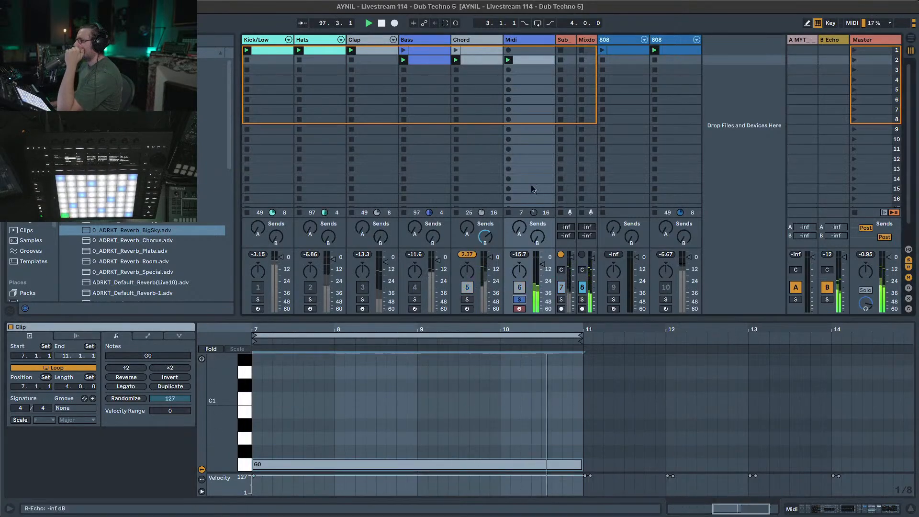
Set Drift's high-pass filter on the Midi track to 355 Hz and its voice mode to Stereo at 100%.
{"action": "left_click", "coordinate": [866, 507]}
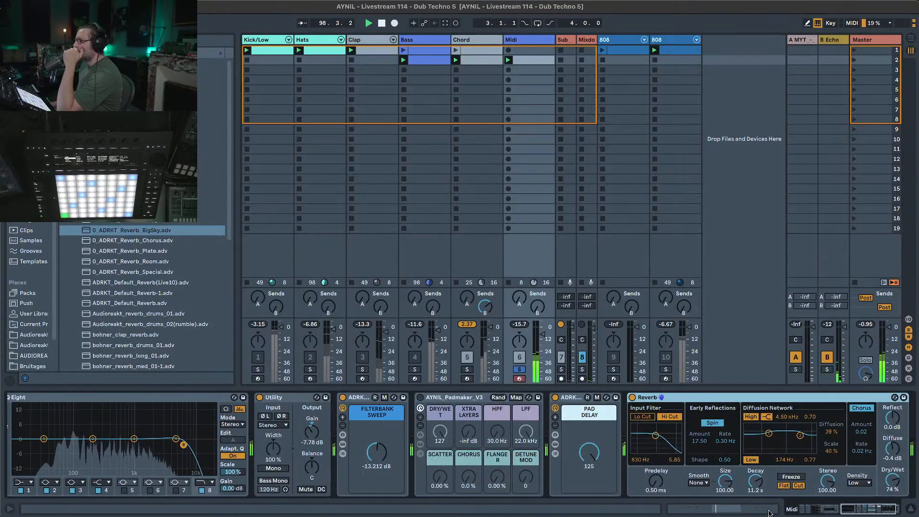
{"action": "left_click_drag", "start_coordinate": [866, 507], "coordinate": [834, 508]}
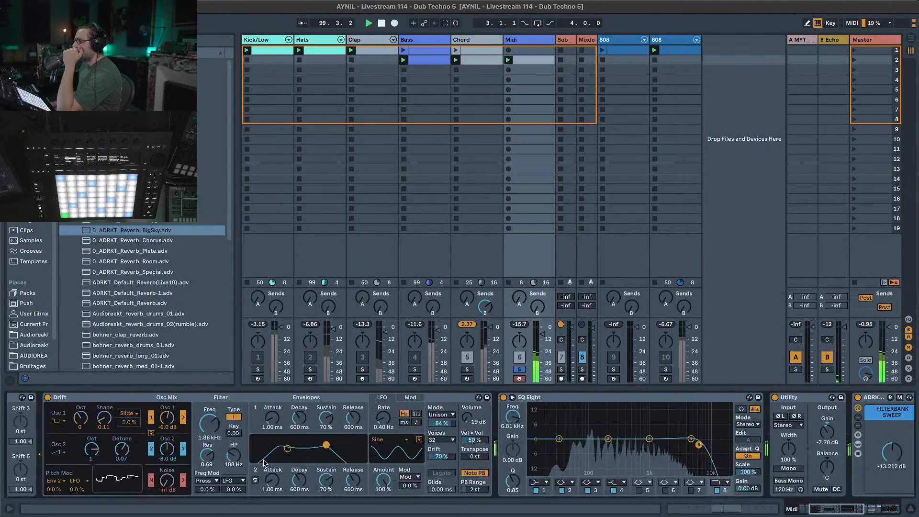
{"action": "left_click_drag", "start_coordinate": [234, 457], "coordinate": [234, 438]}
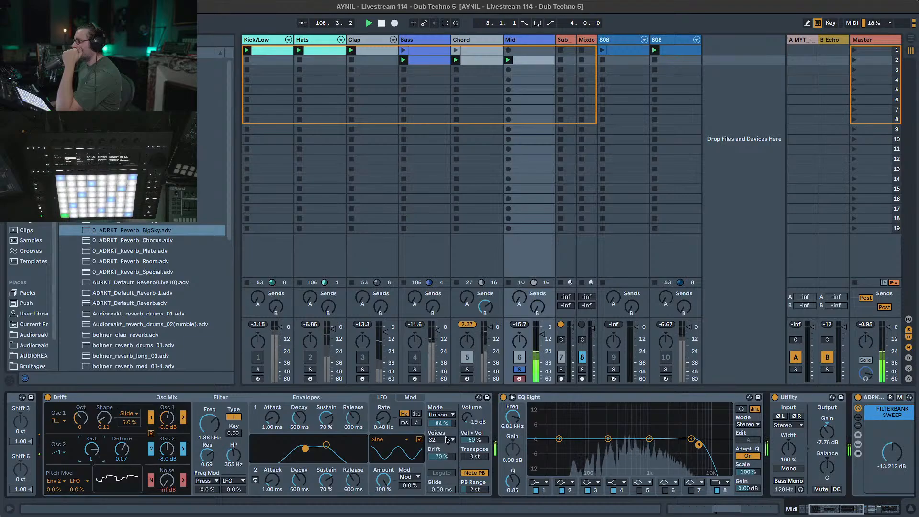
{"action": "left_click", "coordinate": [445, 415]}
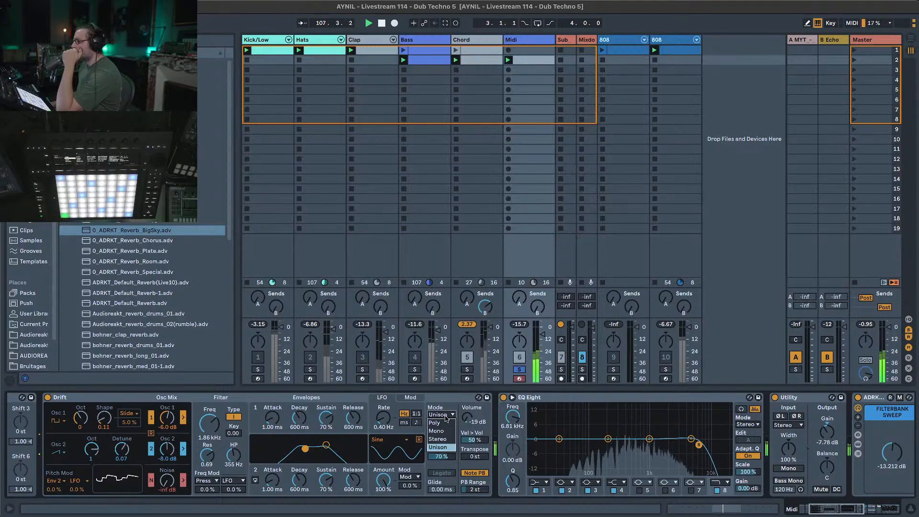
{"action": "left_click", "coordinate": [445, 439]}
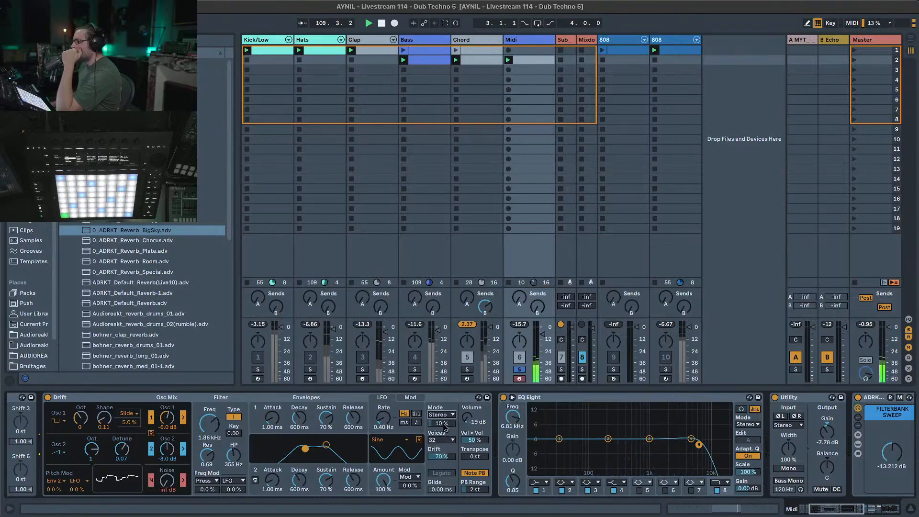
{"action": "left_click_drag", "start_coordinate": [445, 424], "coordinate": [446, 418]}
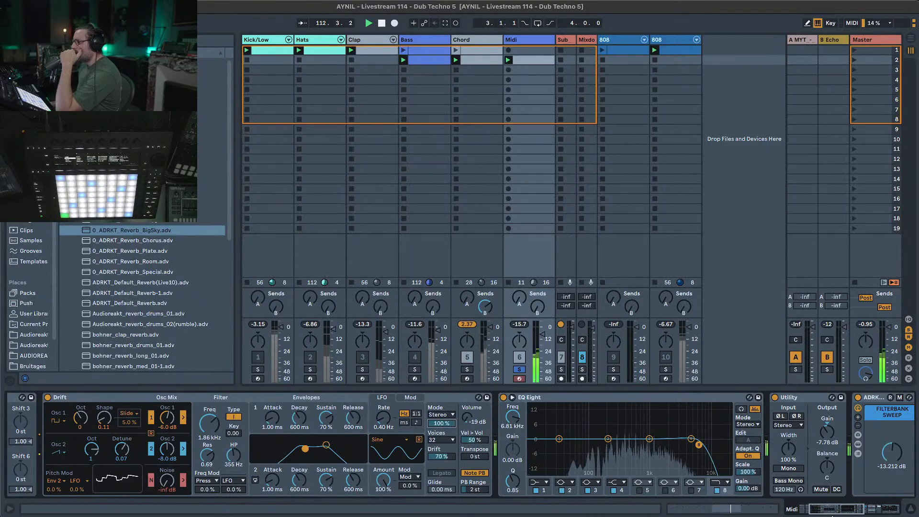
Raise the Midi track's Reverb Dry/Wet to 96% and add the Audioreakt_HybridReverb_Selection rack after it.
{"action": "left_click_drag", "start_coordinate": [832, 512], "coordinate": [840, 475]}
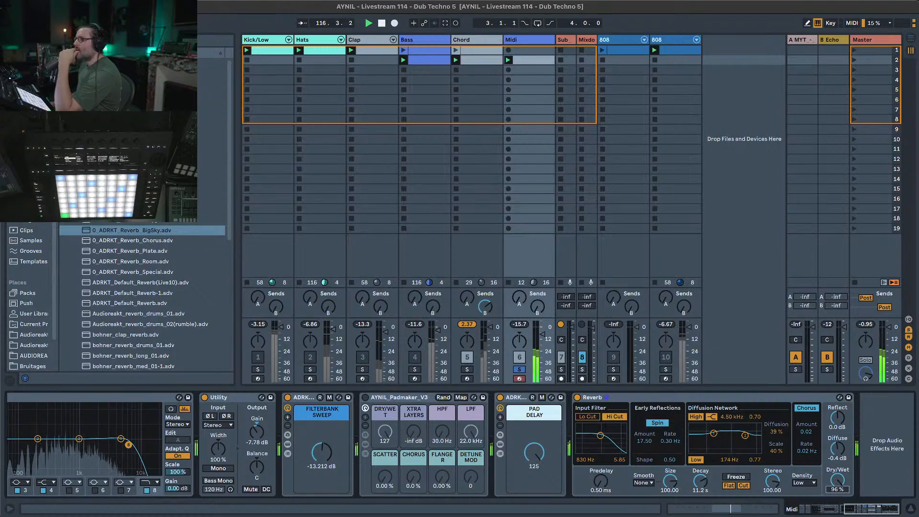
{"action": "left_click", "coordinate": [30, 62]}
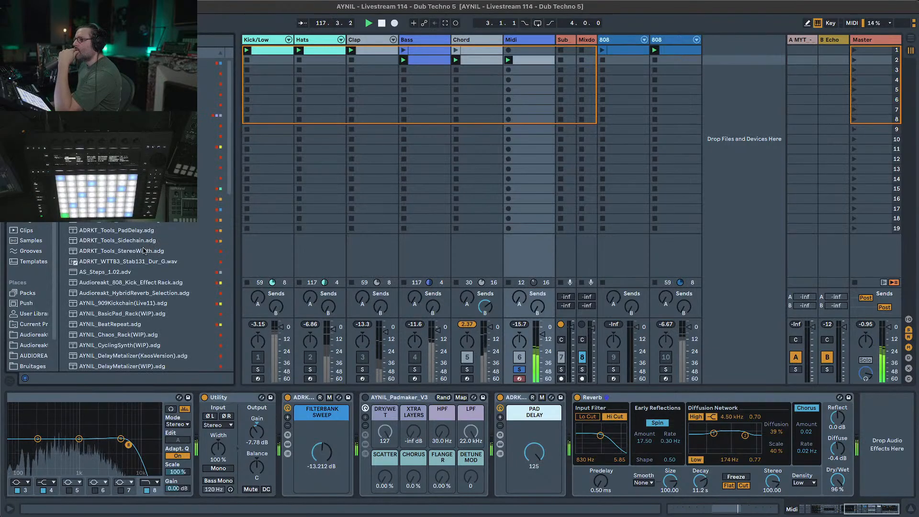
{"action": "left_click", "coordinate": [133, 41]}
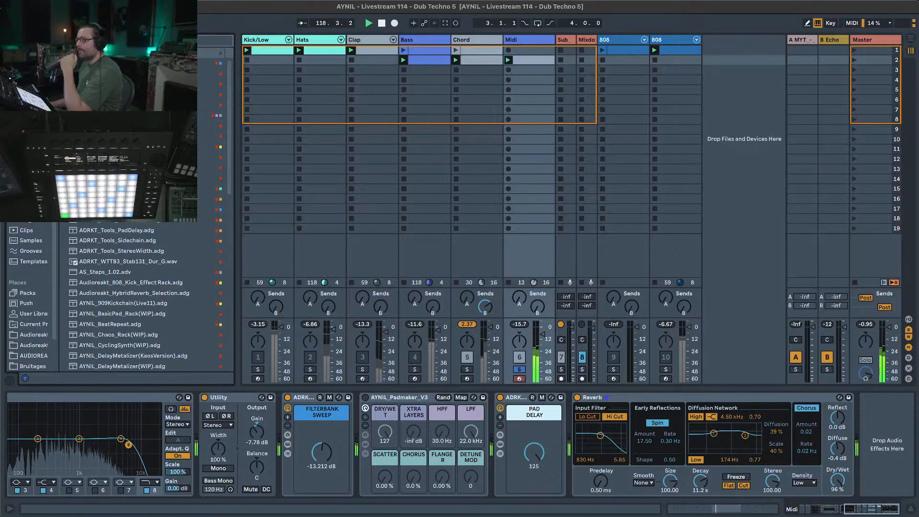
{"action": "type", "text": "eq"}
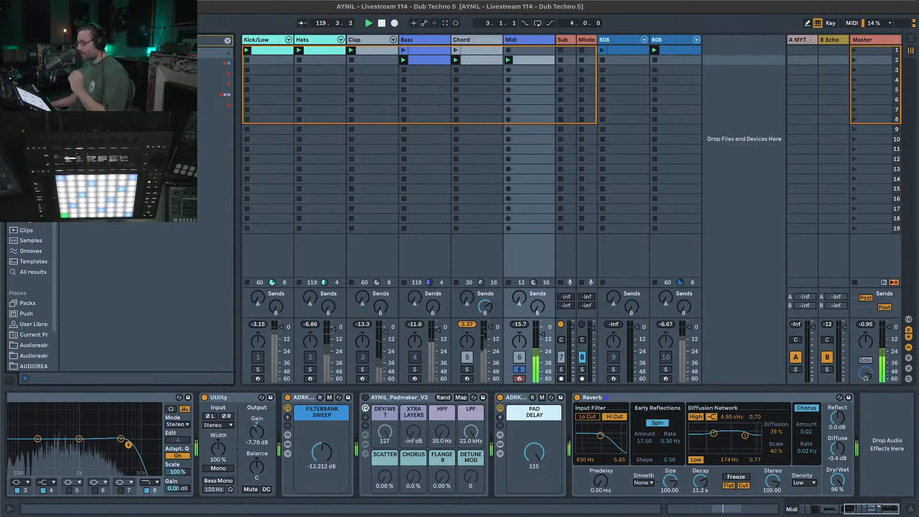
{"action": "left_click_drag", "start_coordinate": [134, 105], "coordinate": [794, 463]}
Set the added reverb rack's Reverb Amount to 43% and its Reverb Type to the Reverb8 chain.
{"action": "left_click_drag", "start_coordinate": [879, 468], "coordinate": [878, 465]}
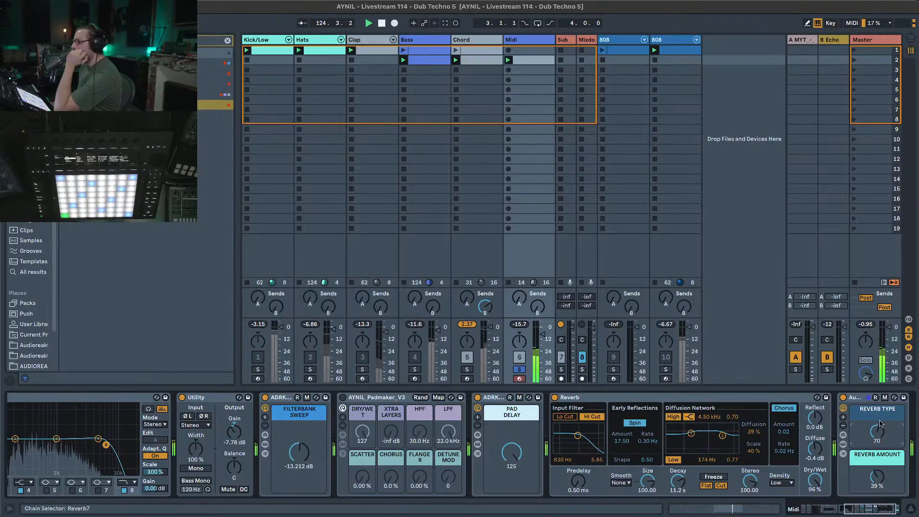
{"action": "left_click_drag", "start_coordinate": [877, 477], "coordinate": [877, 455]}
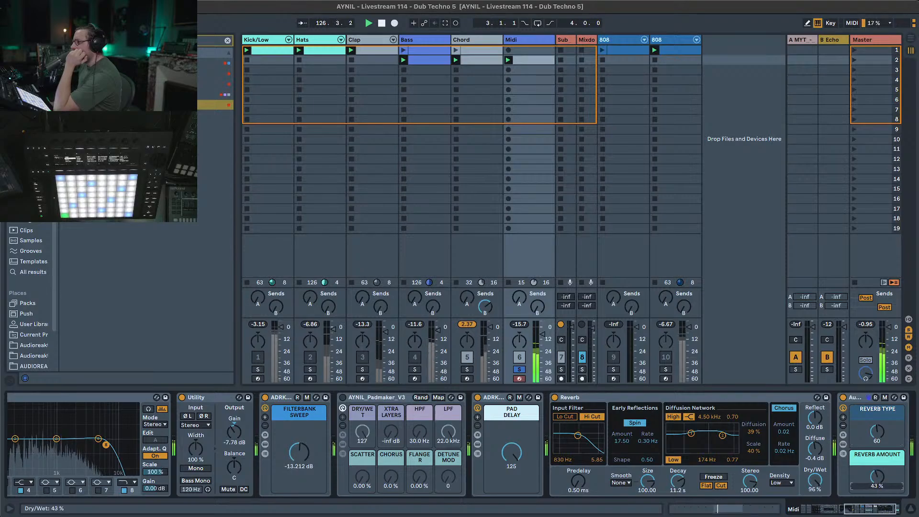
{"action": "left_click_drag", "start_coordinate": [877, 432], "coordinate": [878, 429]}
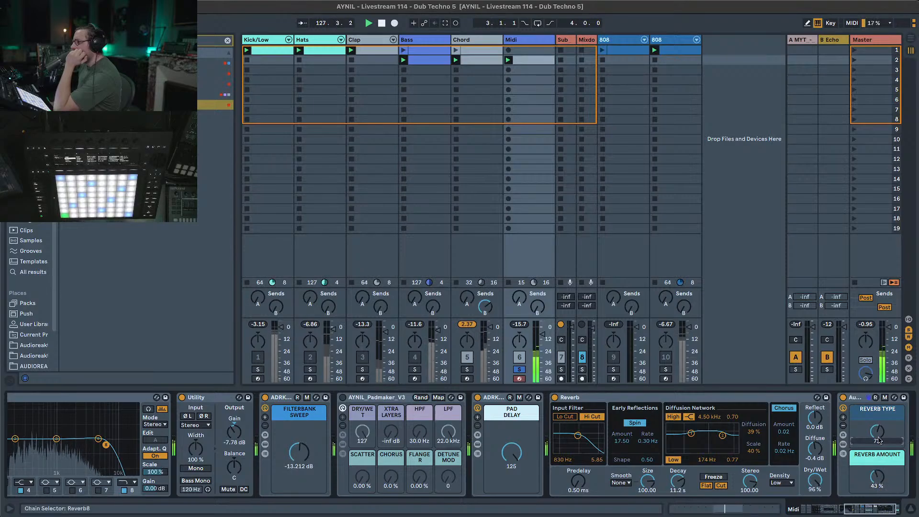
Raise the reverb selection rack's Reverb Amount to 80% and move the rack ahead of the Reverb device.
{"action": "left_click_drag", "start_coordinate": [882, 498], "coordinate": [881, 476]}
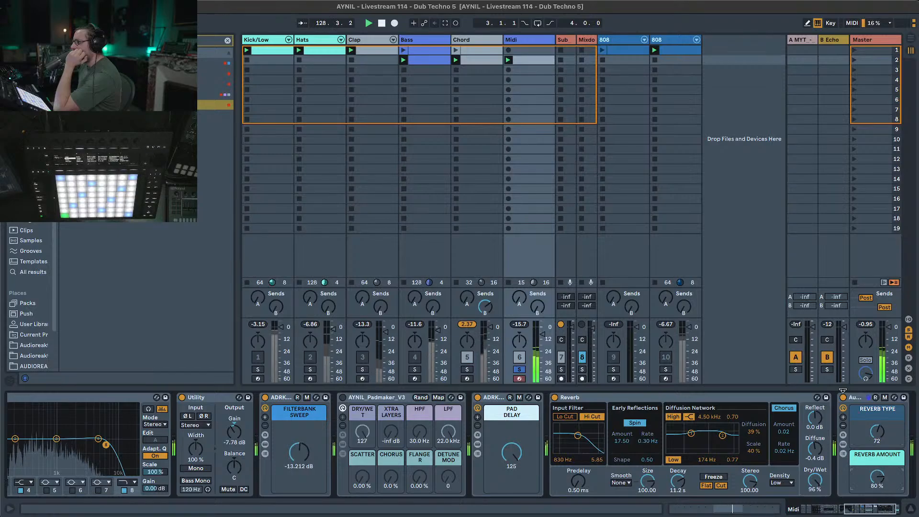
{"action": "left_click_drag", "start_coordinate": [846, 397], "coordinate": [546, 407]}
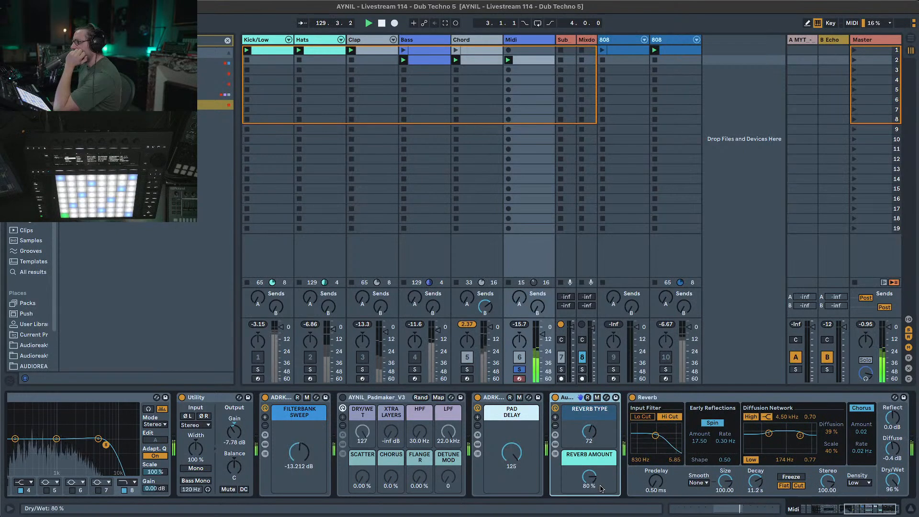
Set Filterbank Sweep to -15.101 dB, then bypass its rack and compare the sound with the Padmaker rack on and off.
{"action": "left_click_drag", "start_coordinate": [299, 452], "coordinate": [298, 456]}
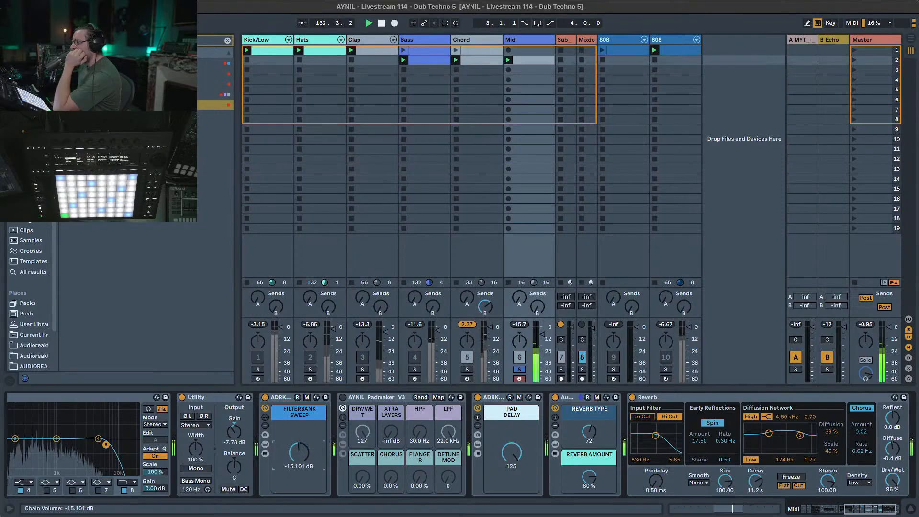
{"action": "left_click", "coordinate": [265, 398]}
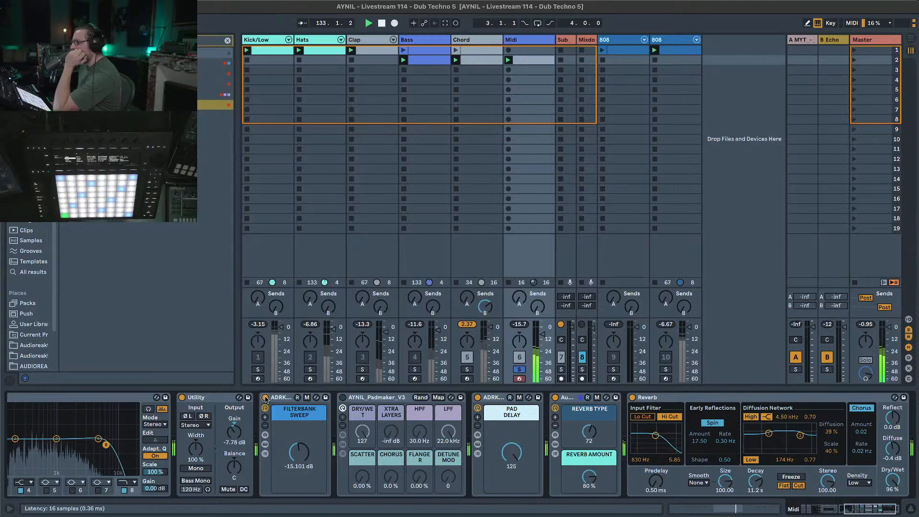
{"action": "left_click", "coordinate": [343, 398]}
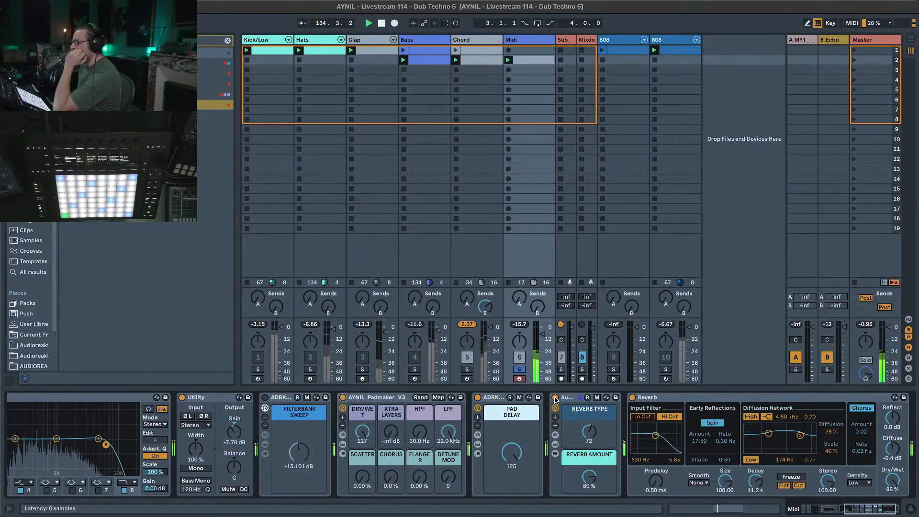
{"action": "left_click", "coordinate": [343, 398]}
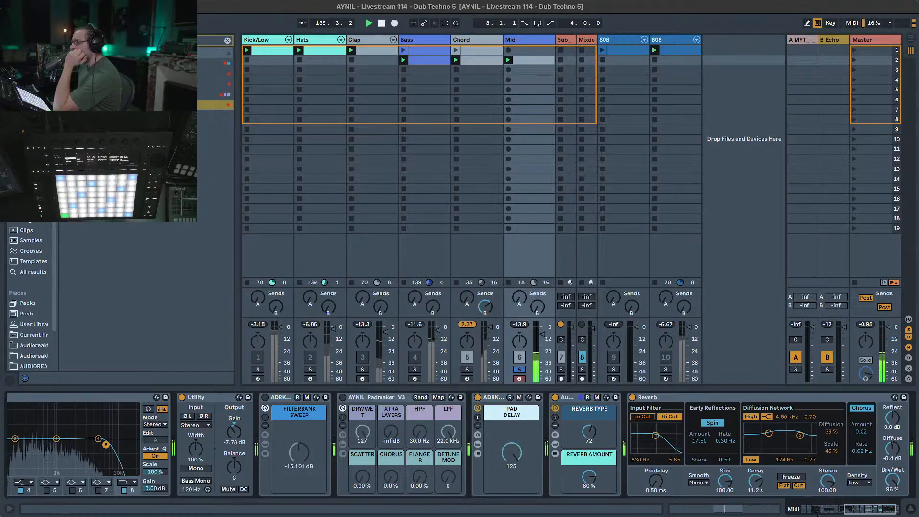
Lower Drift's filter frequency to 1.09 kHz and set the Midi track's volume to about -11.3 dB.
{"action": "left_click_drag", "start_coordinate": [847, 511], "coordinate": [618, 502]}
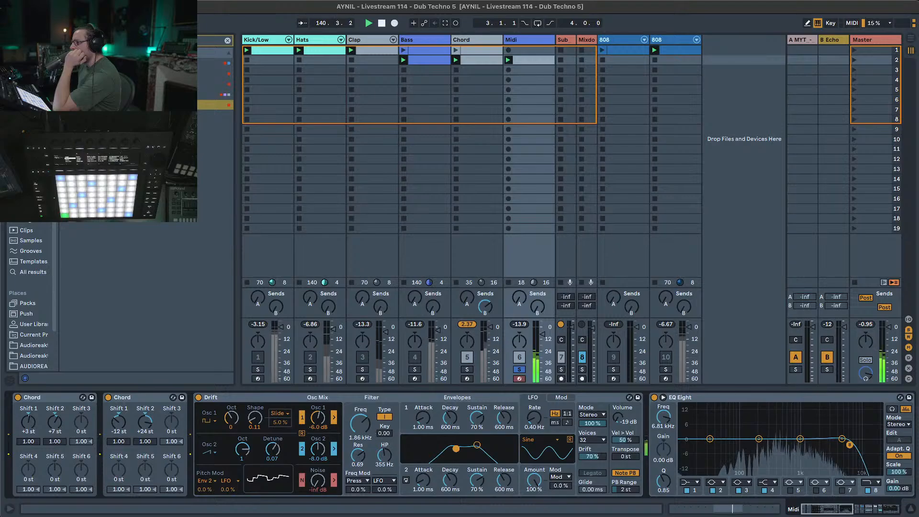
{"action": "mouse_move", "coordinate": [361, 424]}
{"action": "left_mouse_down"}
{"action": "mouse_move", "coordinate": [361, 409]}
{"action": "mouse_move", "coordinate": [361, 433]}
{"action": "left_mouse_up"}
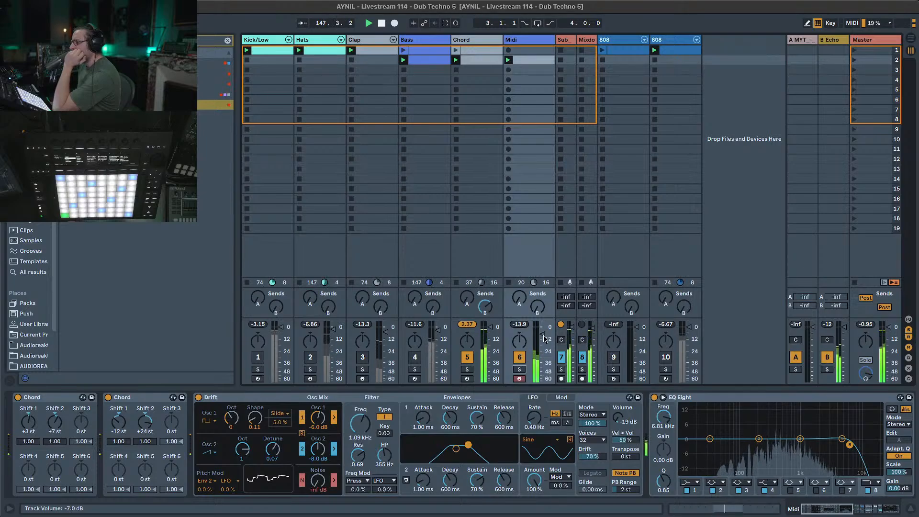
{"action": "mouse_move", "coordinate": [545, 338]}
{"action": "left_mouse_down"}
{"action": "mouse_move", "coordinate": [543, 327]}
{"action": "mouse_move", "coordinate": [543, 337]}
{"action": "left_mouse_up"}
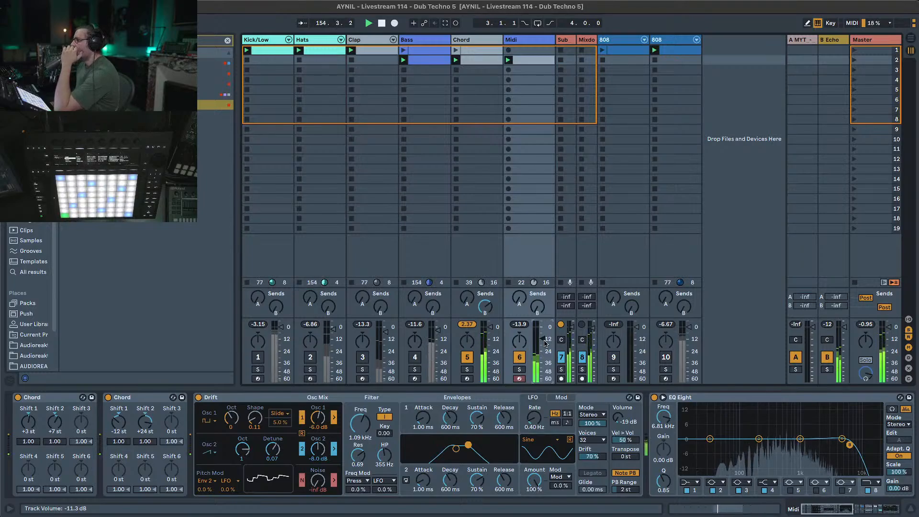
MIDI-map the track activators of Kick/Low, Hats, Clap and Bass to notes E3, F3, F#3 and G3 on channel 1.
{"action": "left_click", "coordinate": [853, 23]}
{"action": "left_click", "coordinate": [278, 360]}
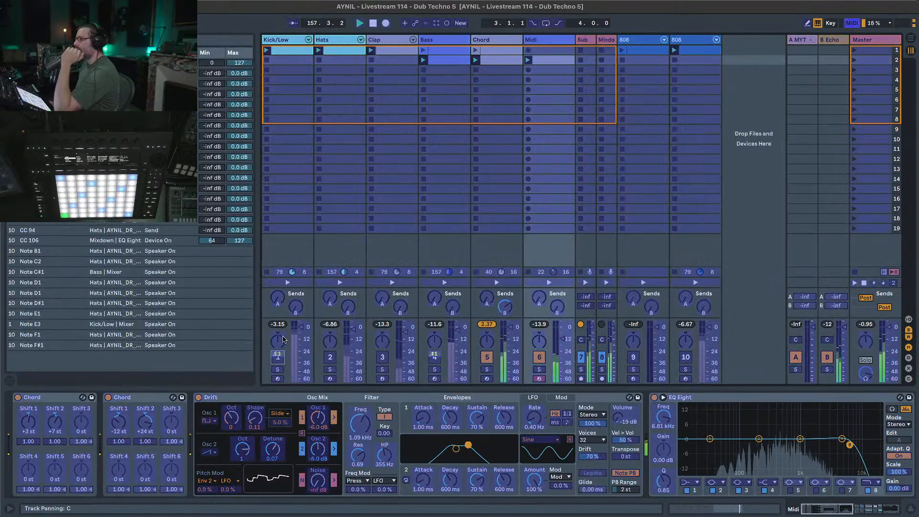
{"action": "left_click", "coordinate": [330, 358]}
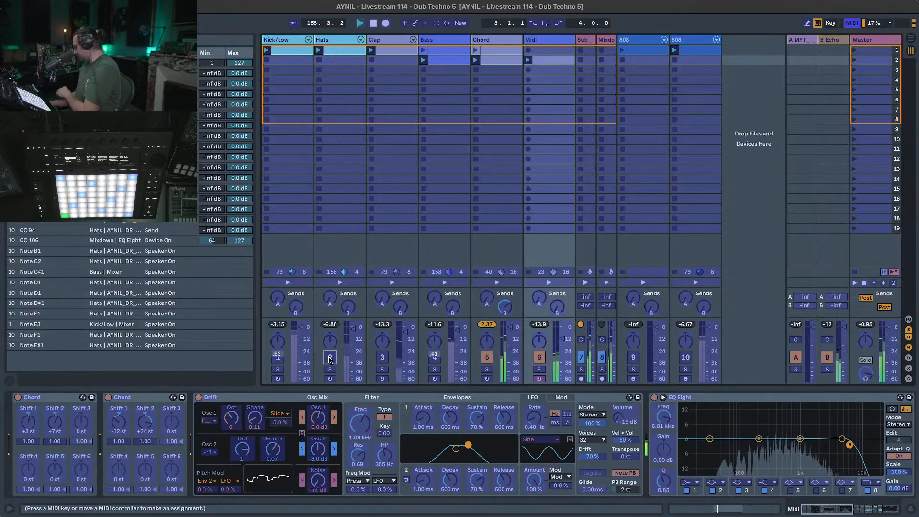
{"action": "left_click", "coordinate": [383, 358]}
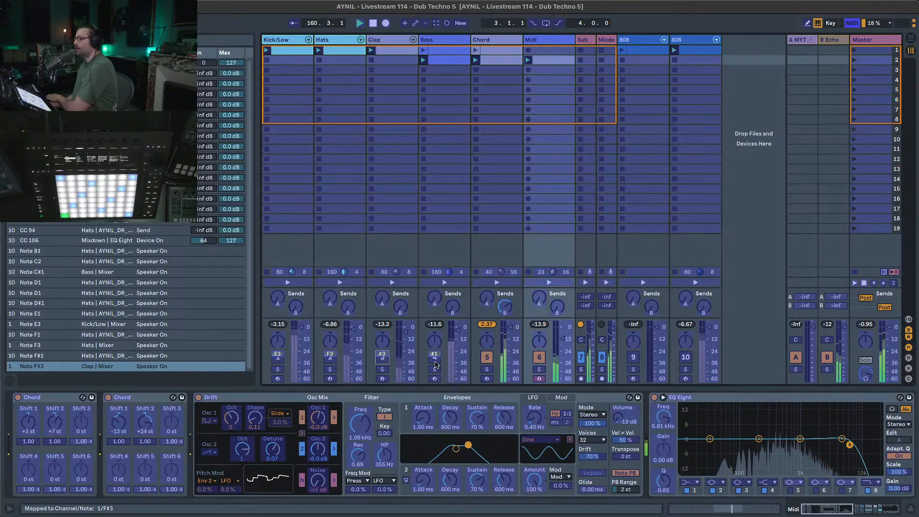
{"action": "left_click", "coordinate": [434, 358]}
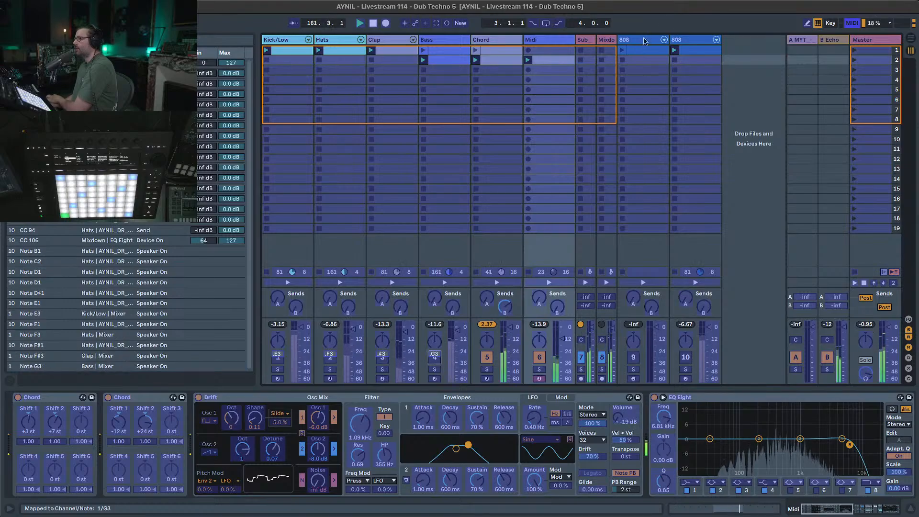
{"action": "left_click", "coordinate": [849, 24]}
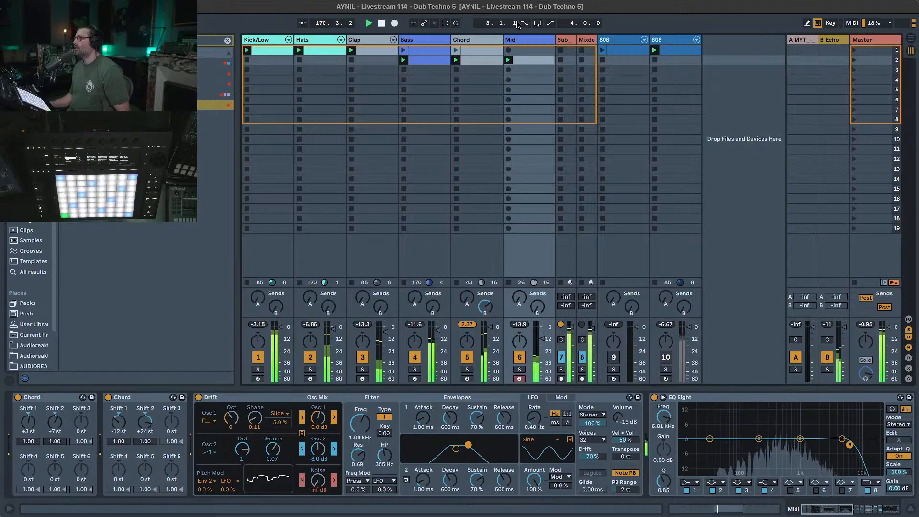
Rename the Midi track to Pad.
{"action": "left_click", "coordinate": [520, 39]}
{"action": "key", "text": "super+r"}
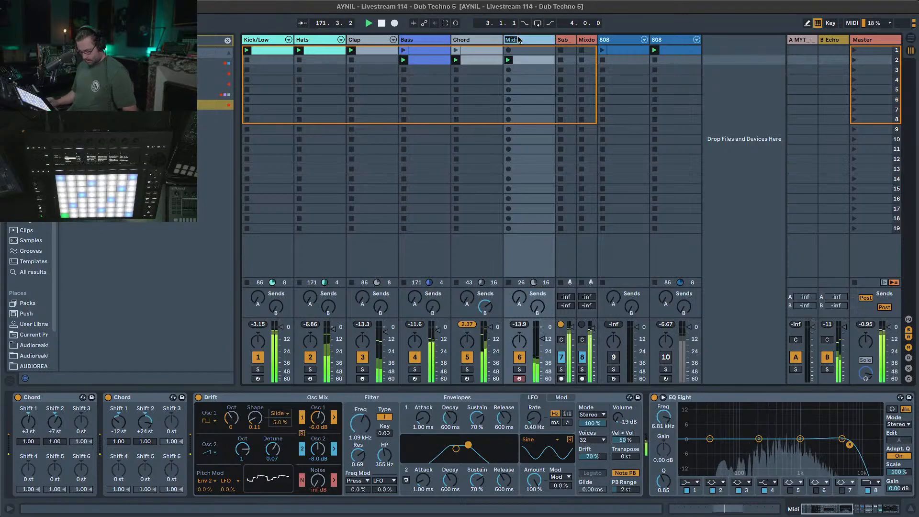
{"action": "type", "text": "Pa"}
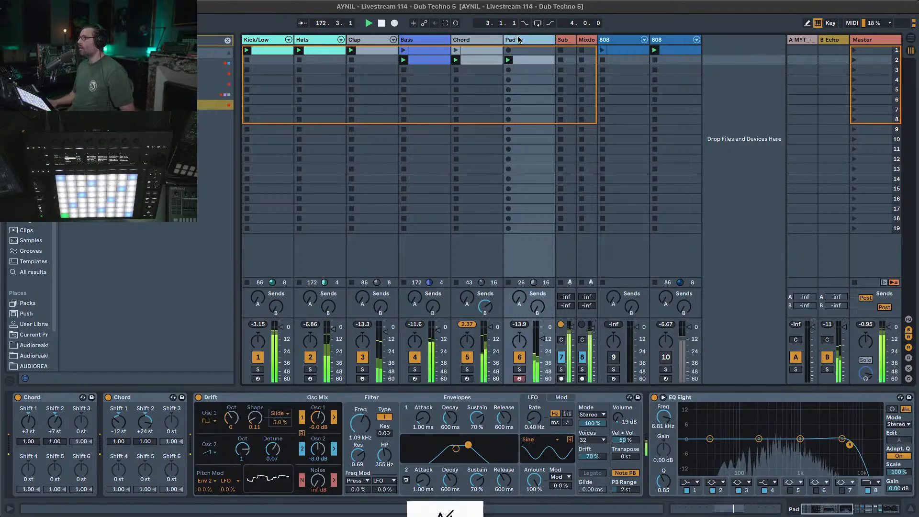
{"action": "type", "text": "d"}
{"action": "key", "text": "Return"}
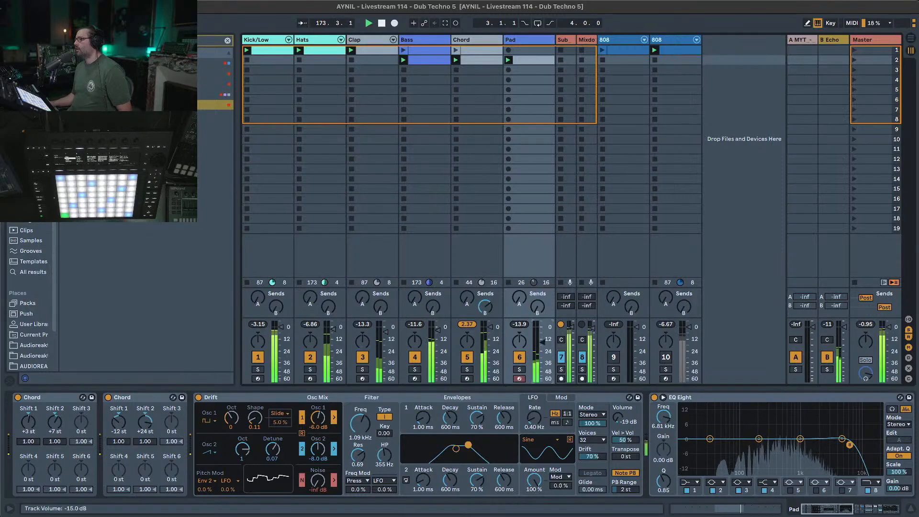
Solo the Pad track and add an EQ Eight after the Reverb at the end of its device chain.
{"action": "left_click", "coordinate": [520, 369]}
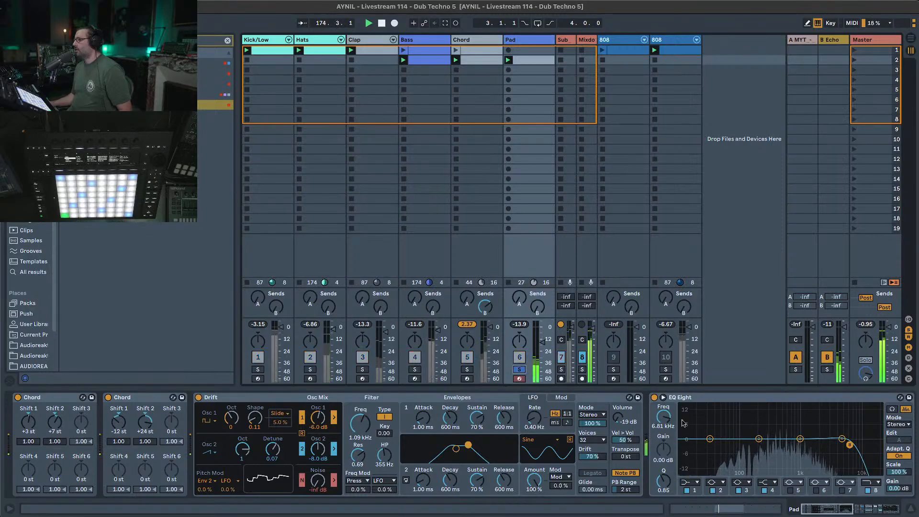
{"action": "scroll", "coordinate": [460, 446], "scroll_direction": "right", "scroll_amount": 15}
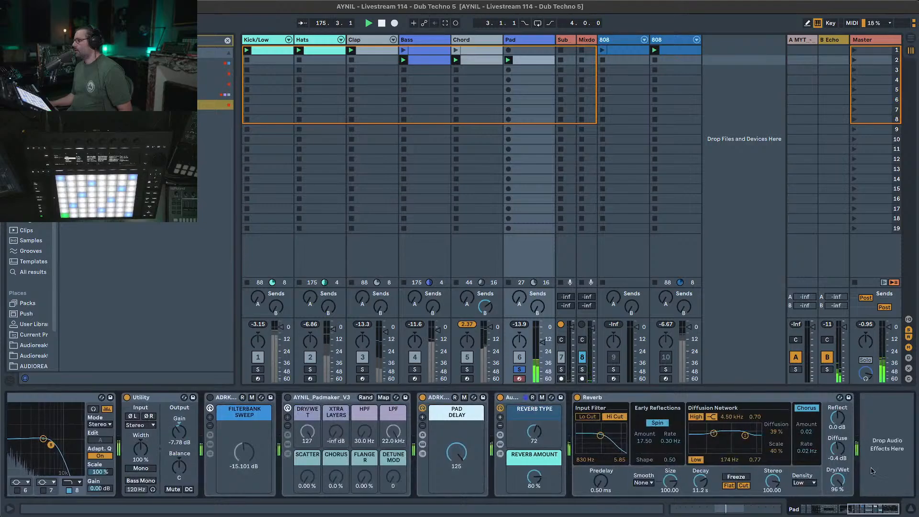
{"action": "left_click", "coordinate": [228, 41]}
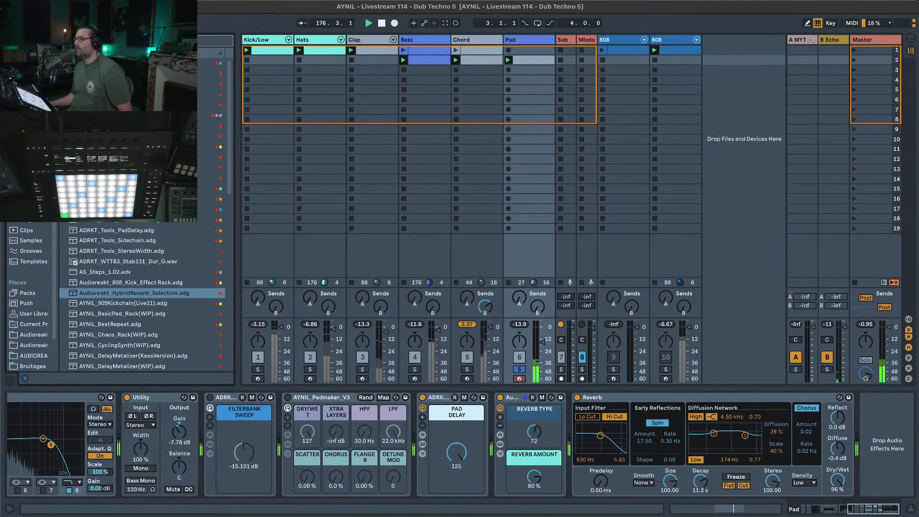
{"action": "left_click", "coordinate": [33, 188]}
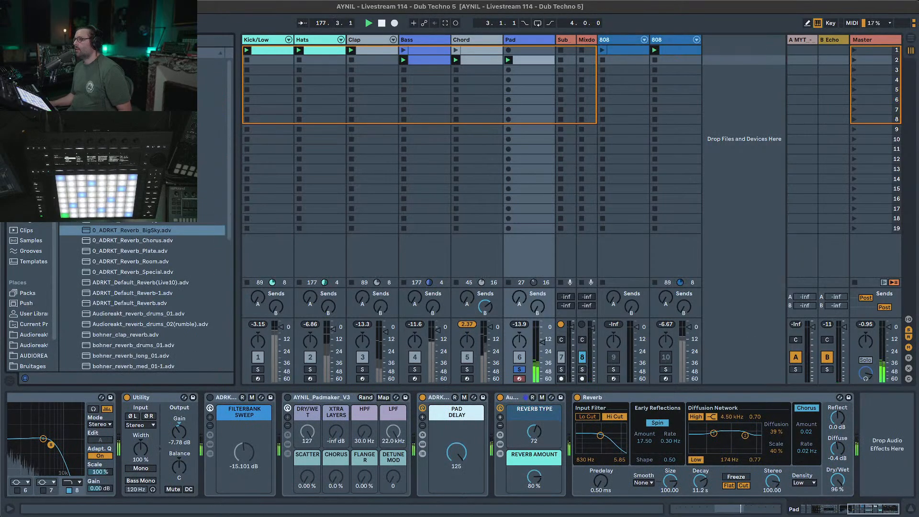
{"action": "left_click", "coordinate": [72, 168]}
{"action": "left_click", "coordinate": [96, 95]}
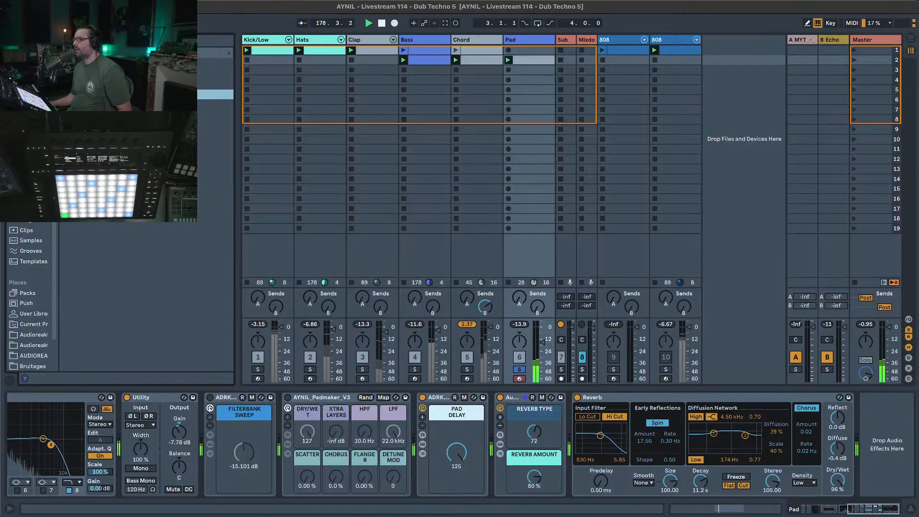
{"action": "double_click", "coordinate": [96, 125]}
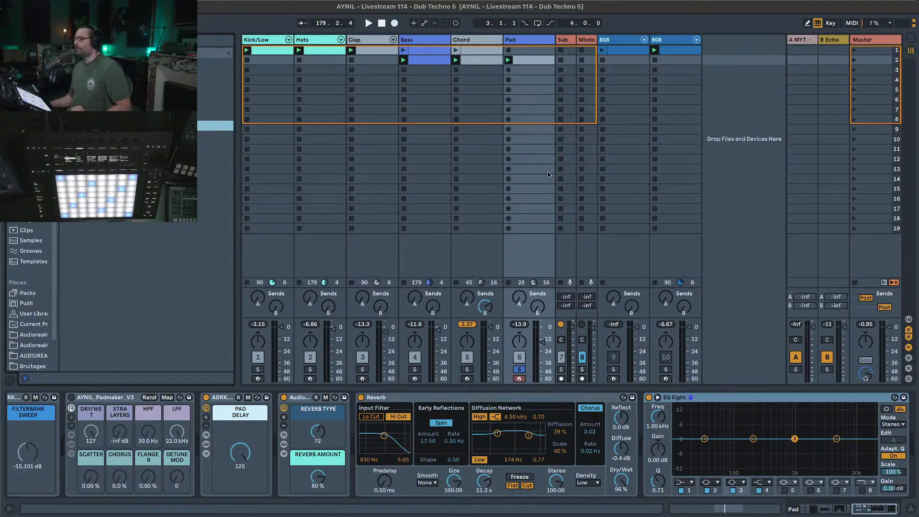
Lower the Pad track's volume slightly and restart playback to hear the chain with the new EQ Eight.
{"action": "left_click_drag", "start_coordinate": [543, 341], "coordinate": [542, 344]}
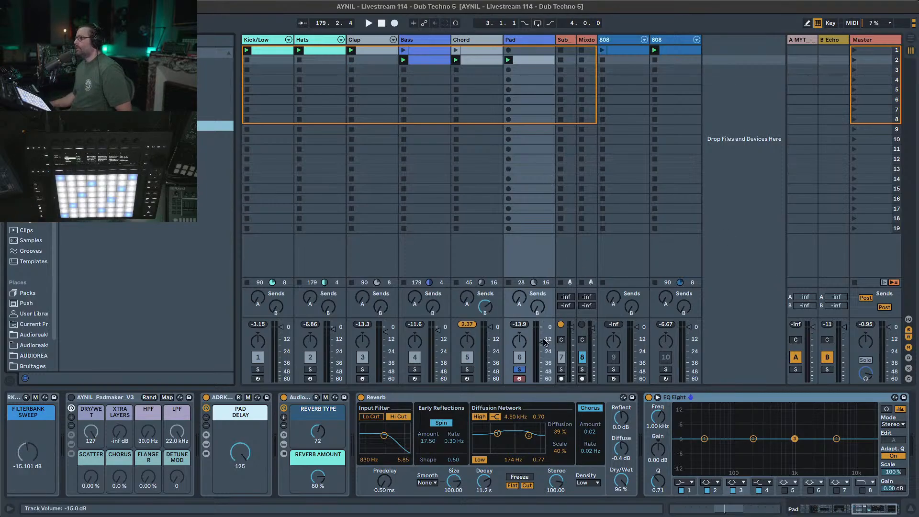
{"action": "key", "text": "space"}
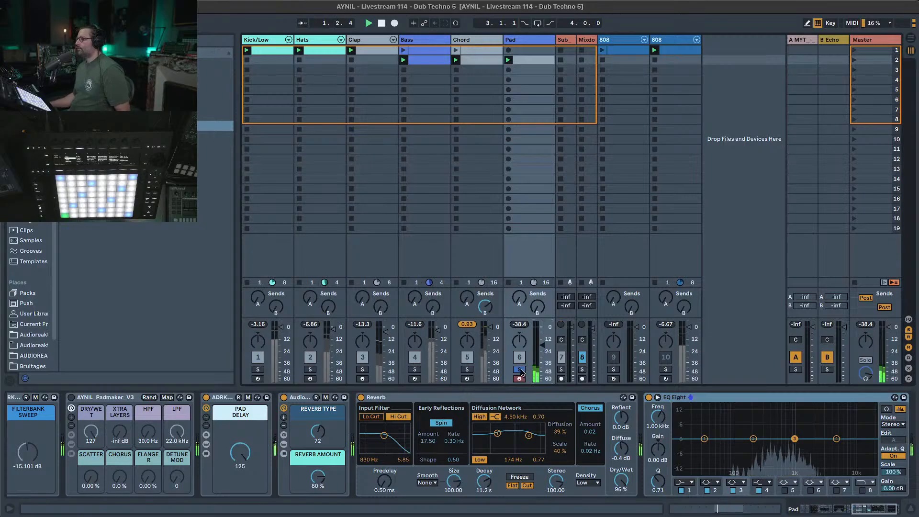
{"action": "left_click", "coordinate": [880, 498]}
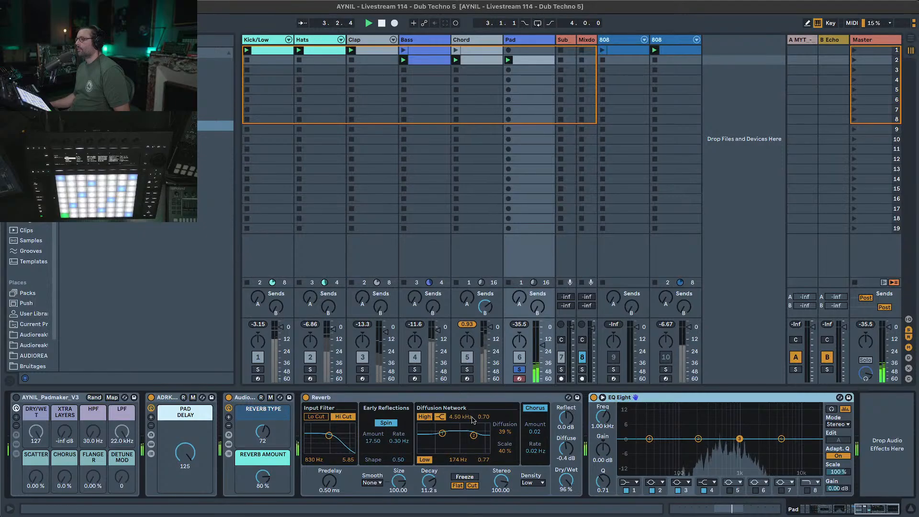
Browse the Audioreakt sample library and open the Noise Loop folder of the raw techno pack.
{"action": "scroll", "coordinate": [34, 339], "scroll_direction": "down", "scroll_amount": 2}
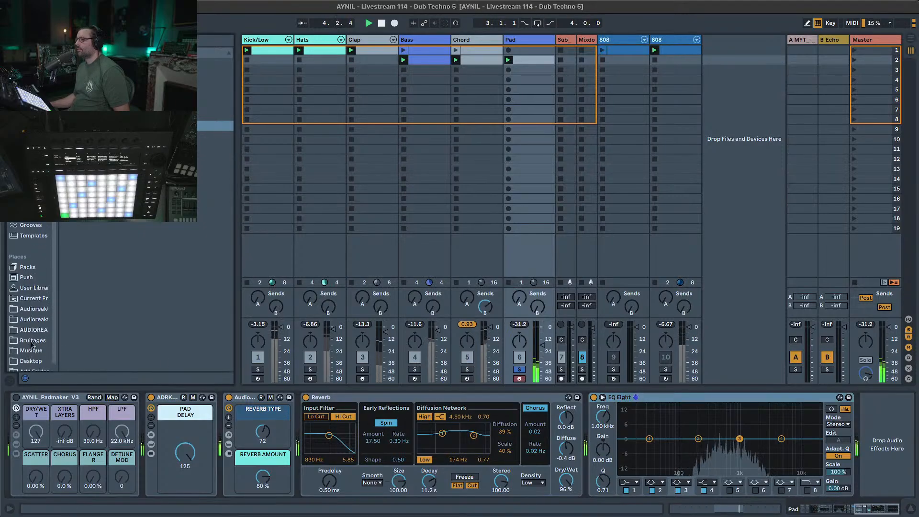
{"action": "left_click", "coordinate": [34, 330]}
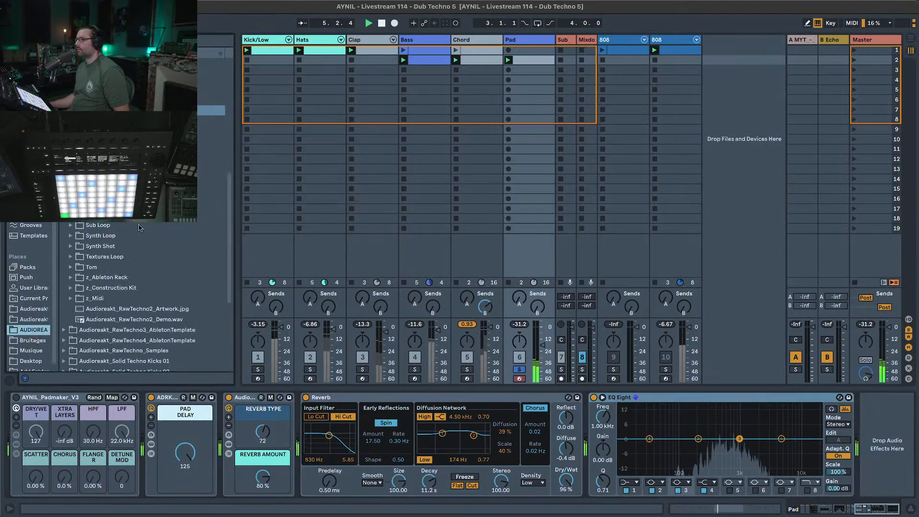
{"action": "scroll", "coordinate": [146, 267], "scroll_direction": "down", "scroll_amount": 5}
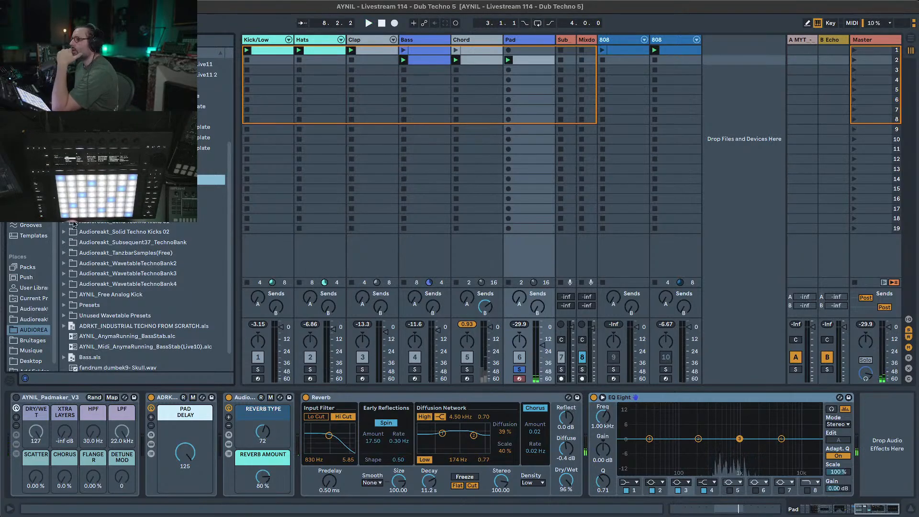
{"action": "left_click", "coordinate": [64, 179]}
{"action": "left_click", "coordinate": [73, 263]}
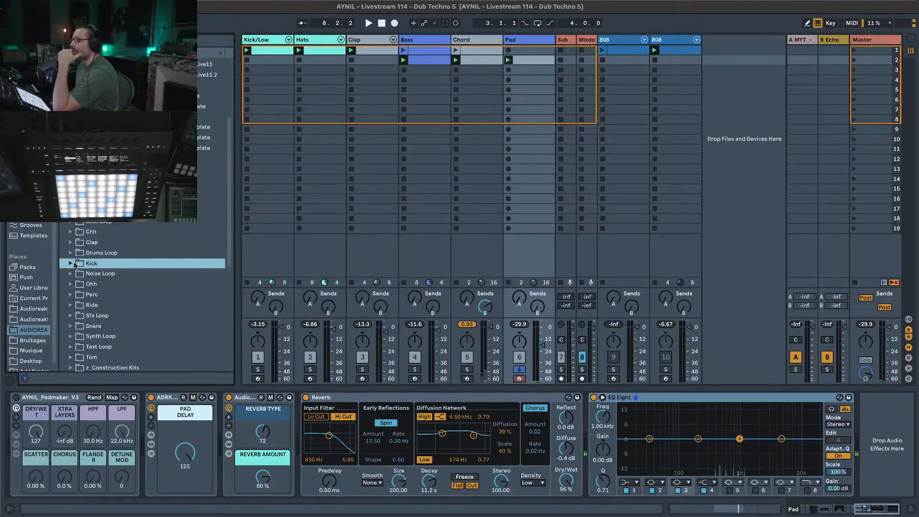
{"action": "scroll", "coordinate": [96, 289], "scroll_direction": "down", "scroll_amount": 1}
{"action": "left_click", "coordinate": [95, 263]}
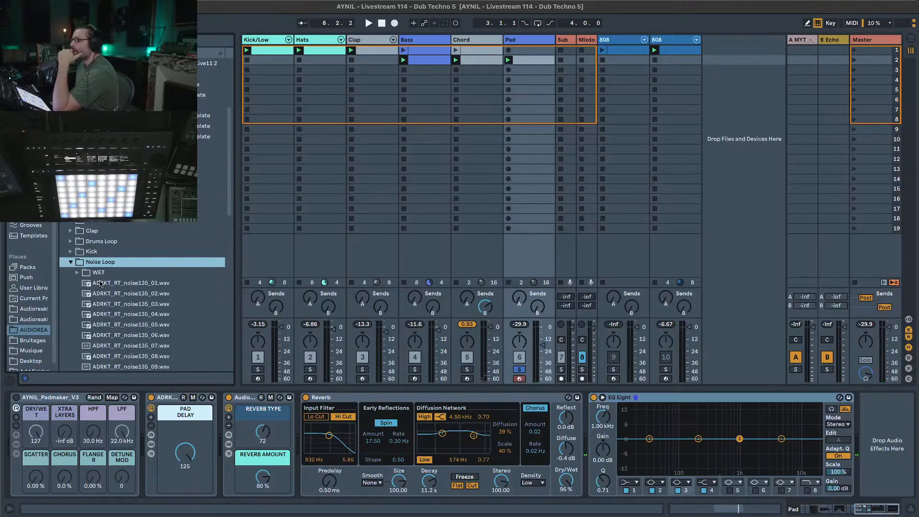
Audition the noise loops in the Noise Loop folder, from ADRKT_RT_noise135_01.wav through ADRKT_RT_noise135_12.wav.
{"action": "left_click", "coordinate": [93, 284]}
{"action": "left_click", "coordinate": [109, 294]}
{"action": "left_click", "coordinate": [113, 304]}
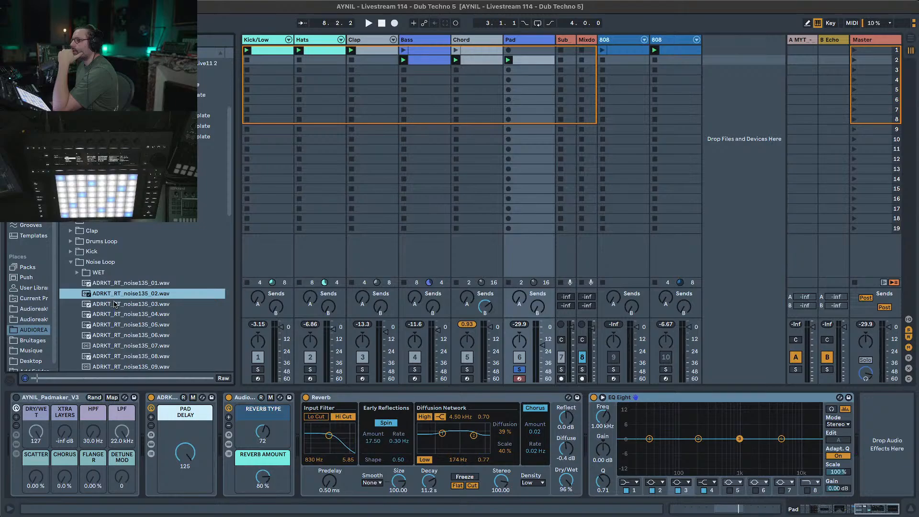
{"action": "left_click", "coordinate": [115, 315]}
{"action": "left_click", "coordinate": [116, 324]}
{"action": "key", "text": "Up"}
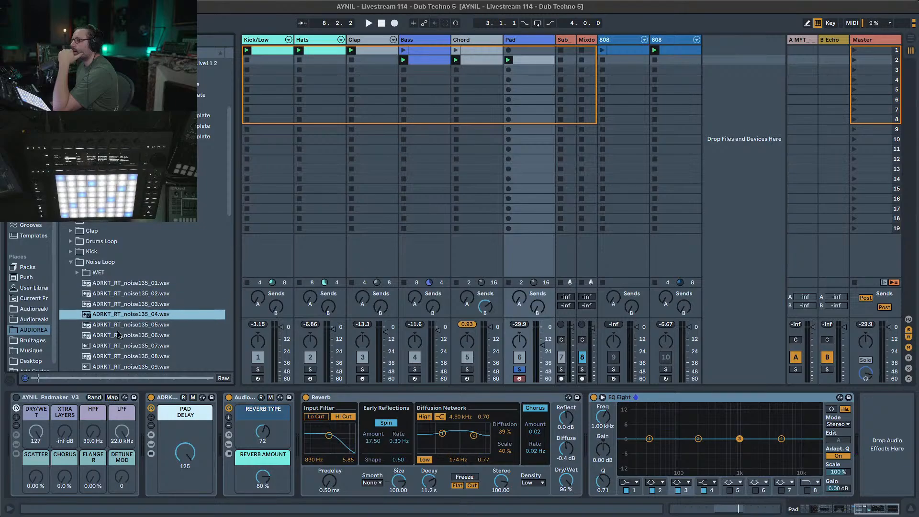
{"action": "left_click", "coordinate": [119, 335]}
{"action": "left_click", "coordinate": [115, 345]}
{"action": "left_click", "coordinate": [119, 356]}
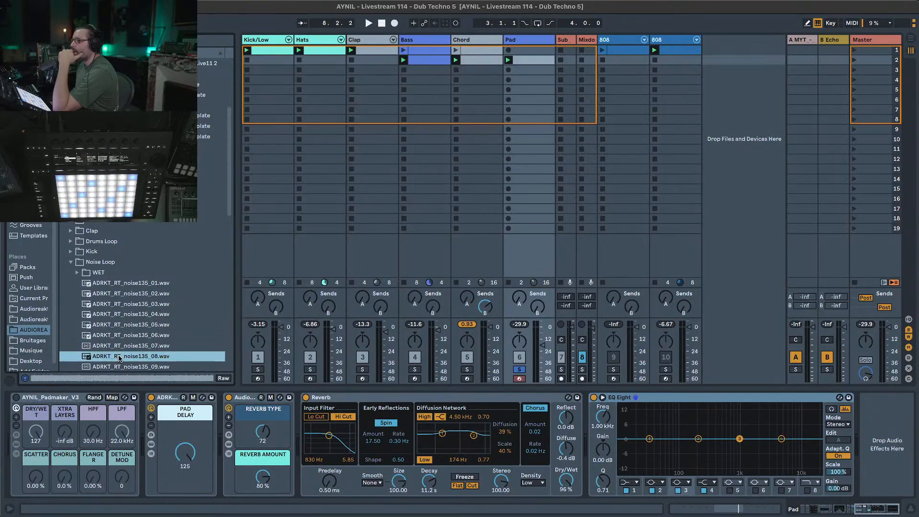
{"action": "scroll", "coordinate": [119, 358], "scroll_direction": "down", "scroll_amount": 5}
{"action": "left_click", "coordinate": [134, 267]}
{"action": "left_click", "coordinate": [135, 277]}
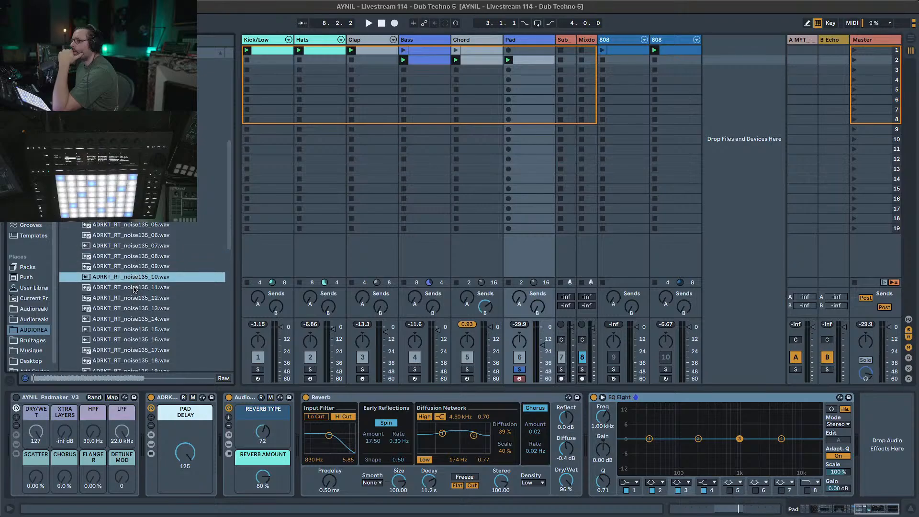
{"action": "left_click", "coordinate": [135, 288]}
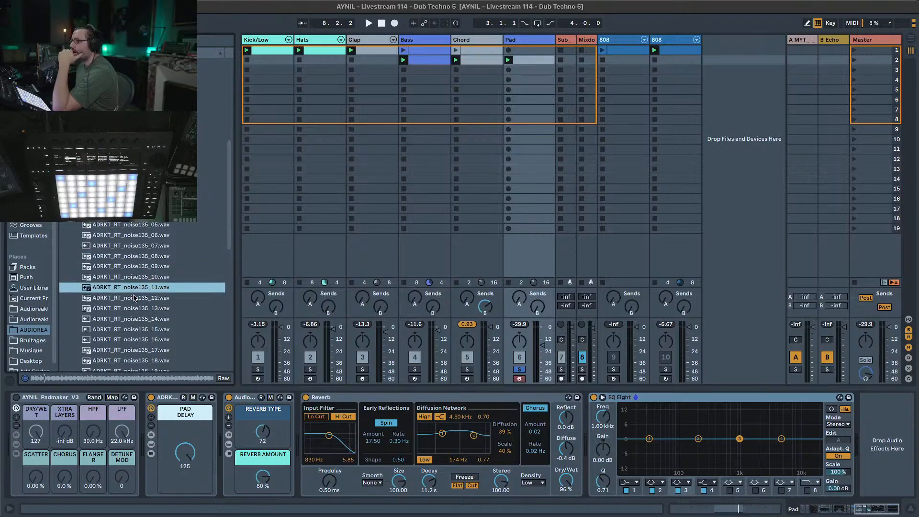
{"action": "left_click", "coordinate": [134, 298]}
{"action": "left_click", "coordinate": [135, 289]}
{"action": "left_click", "coordinate": [134, 281]}
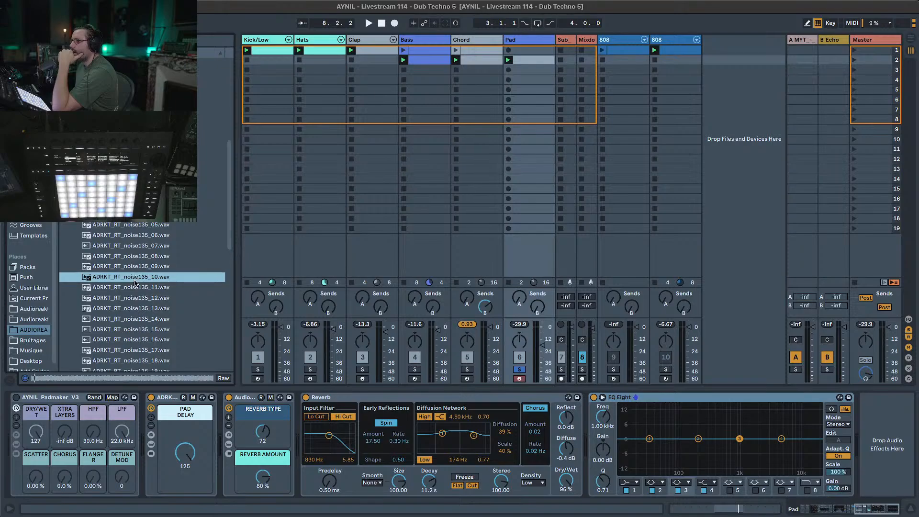
Place ADRKT_RT_noise135_11.wav on a new audio track in scene 2, launch the clip, solo the track and set its volume to -2.0 dB.
{"action": "left_click_drag", "start_coordinate": [132, 290], "coordinate": [710, 67]}
{"action": "left_click", "coordinate": [707, 60]}
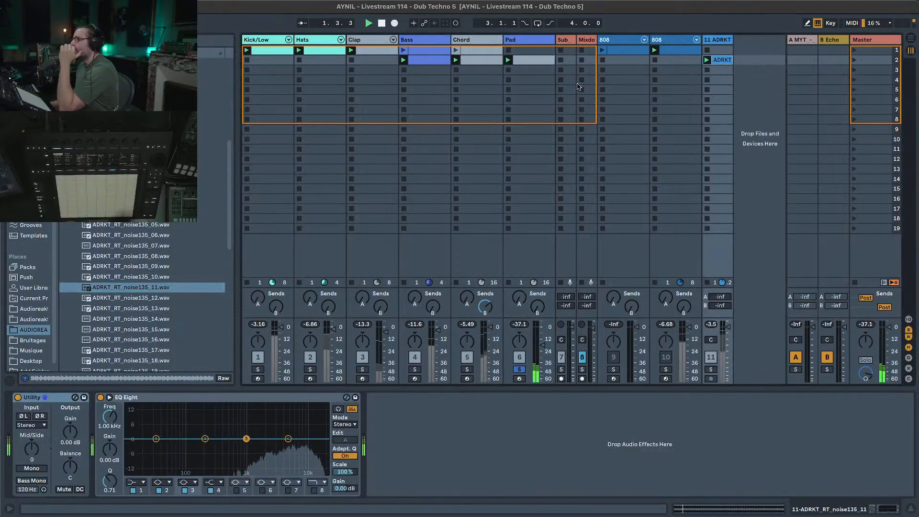
{"action": "left_click", "coordinate": [711, 370]}
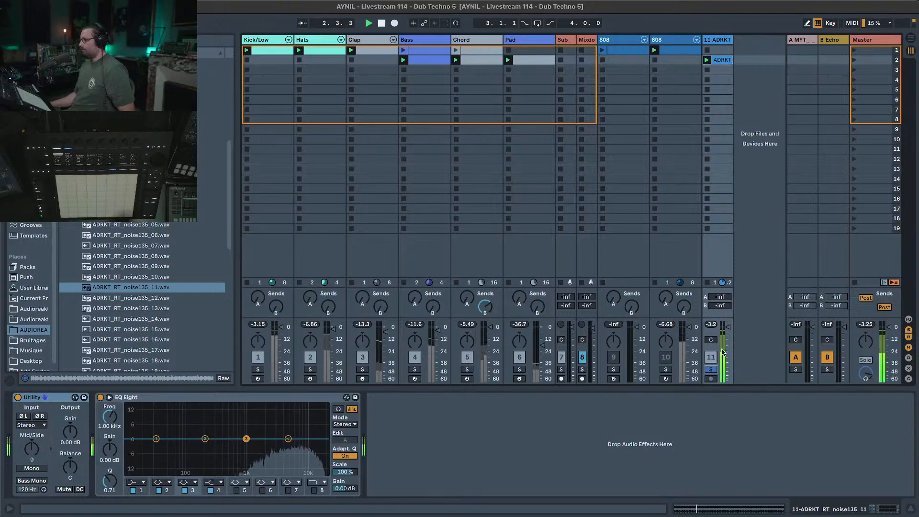
{"action": "left_click_drag", "start_coordinate": [728, 327], "coordinate": [731, 335]}
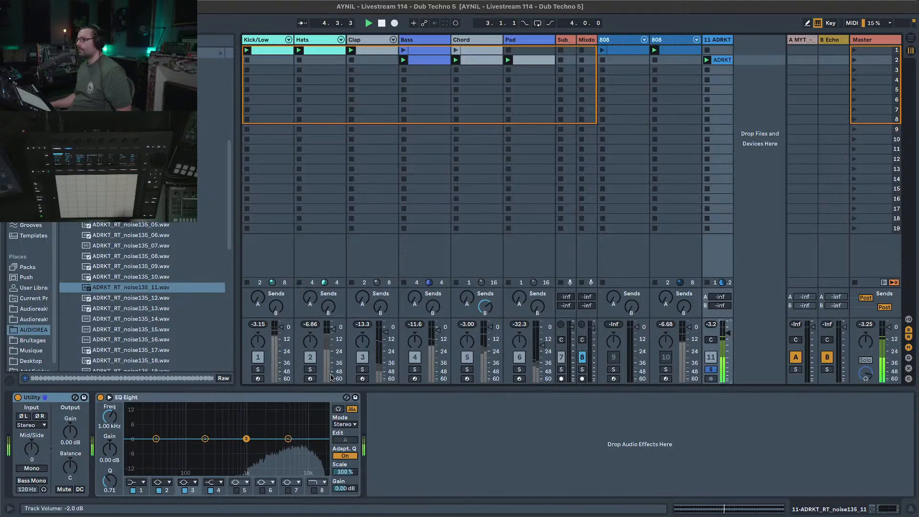
Add an Overdrive and a Reverb after the EQ Eight on the noise track and restart playback.
{"action": "left_click", "coordinate": [33, 162]}
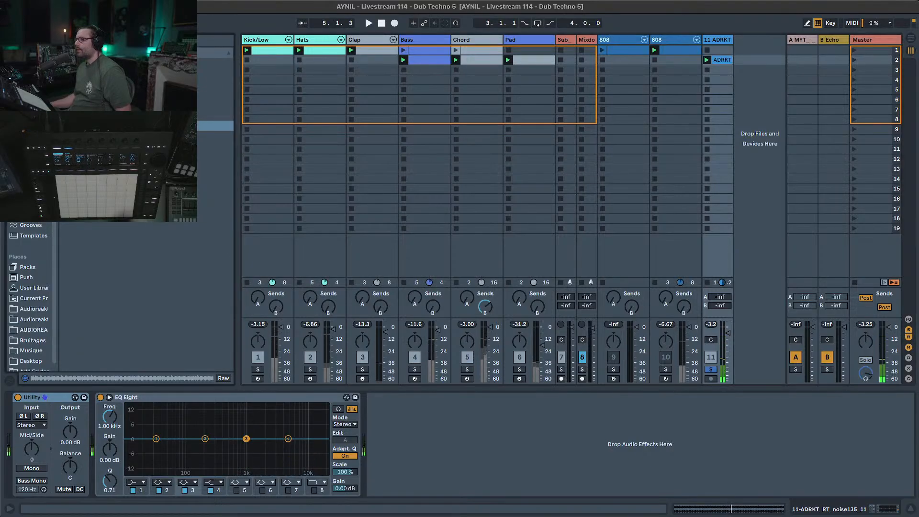
{"action": "left_click", "coordinate": [64, 73]}
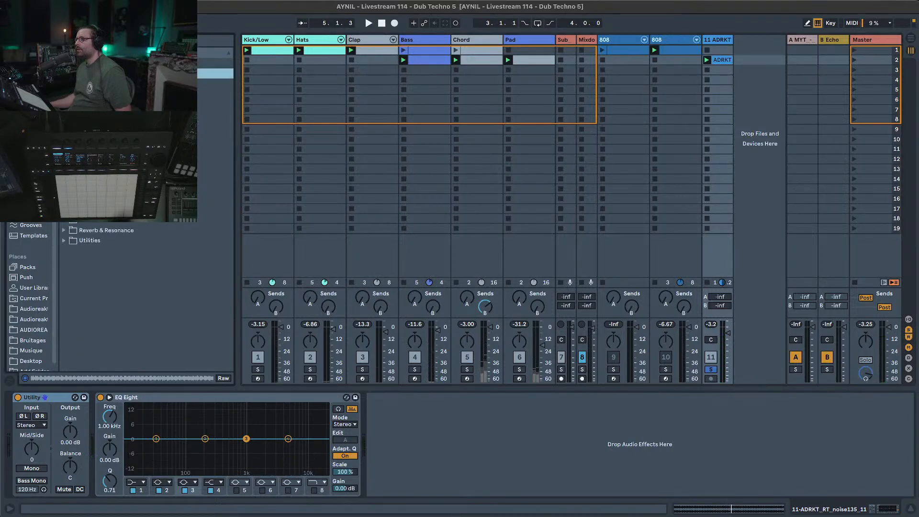
{"action": "double_click", "coordinate": [102, 136]}
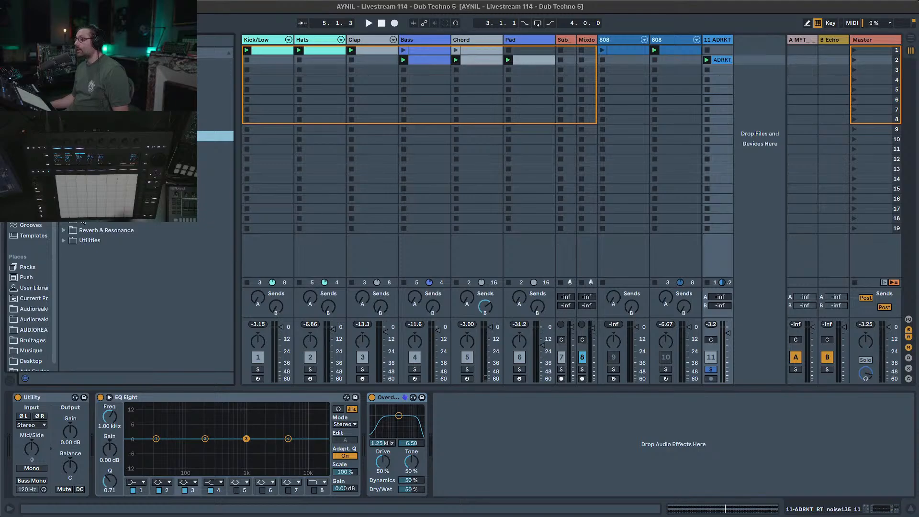
{"action": "left_click", "coordinate": [66, 230]}
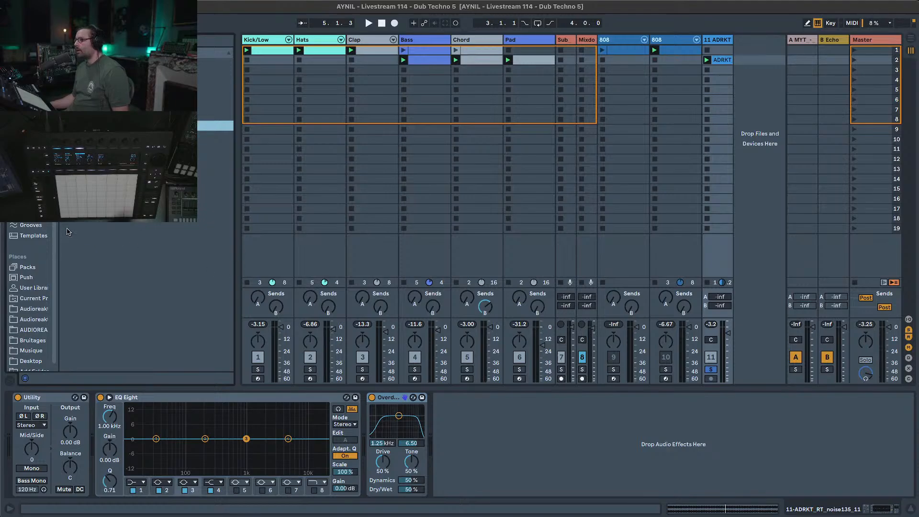
{"action": "double_click", "coordinate": [91, 167]}
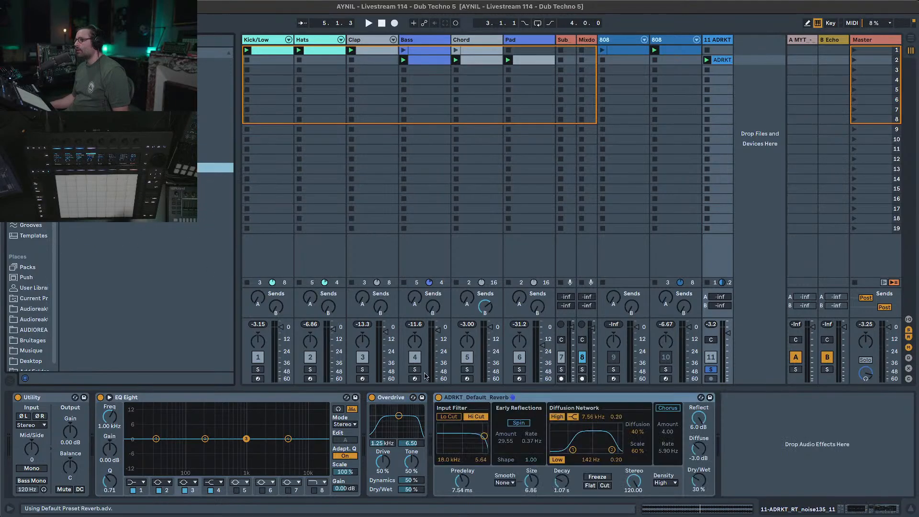
{"action": "key", "text": "space"}
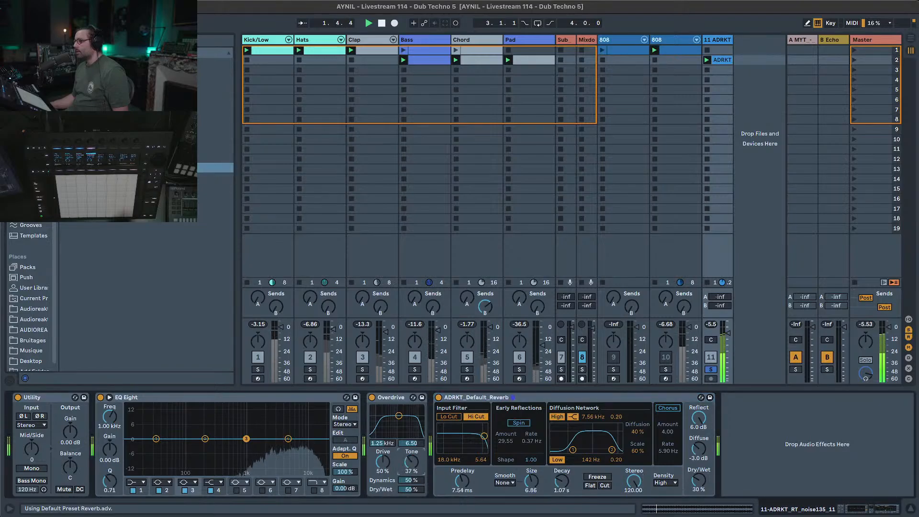
Set the Overdrive to 100% Tone, 33% Drive, a 1.36 kHz filter with 4.75 bandwidth, 48% Dynamics and 73% Dry/Wet.
{"action": "left_click_drag", "start_coordinate": [411, 463], "coordinate": [384, 421]}
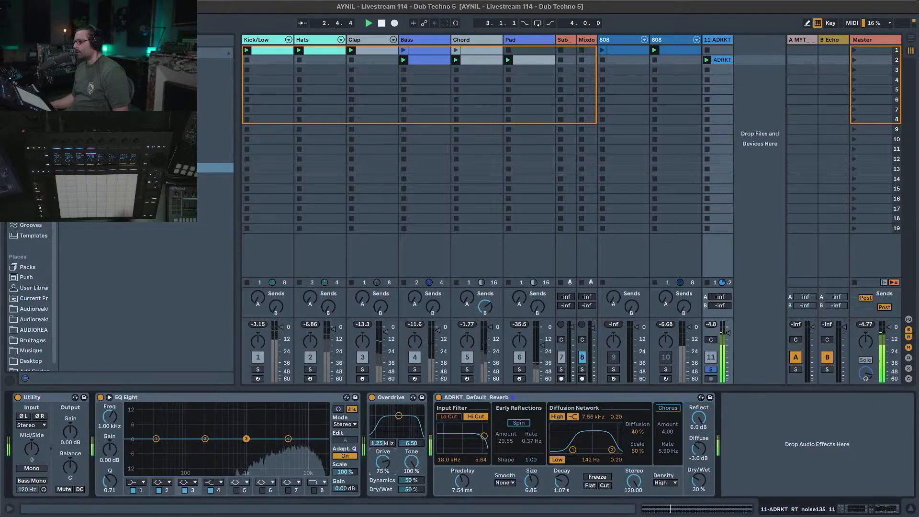
{"action": "left_click_drag", "start_coordinate": [383, 463], "coordinate": [383, 498]}
{"action": "mouse_move", "coordinate": [399, 416]}
{"action": "left_mouse_down"}
{"action": "mouse_move", "coordinate": [403, 428]}
{"action": "mouse_move", "coordinate": [379, 424]}
{"action": "mouse_move", "coordinate": [400, 423]}
{"action": "left_mouse_up"}
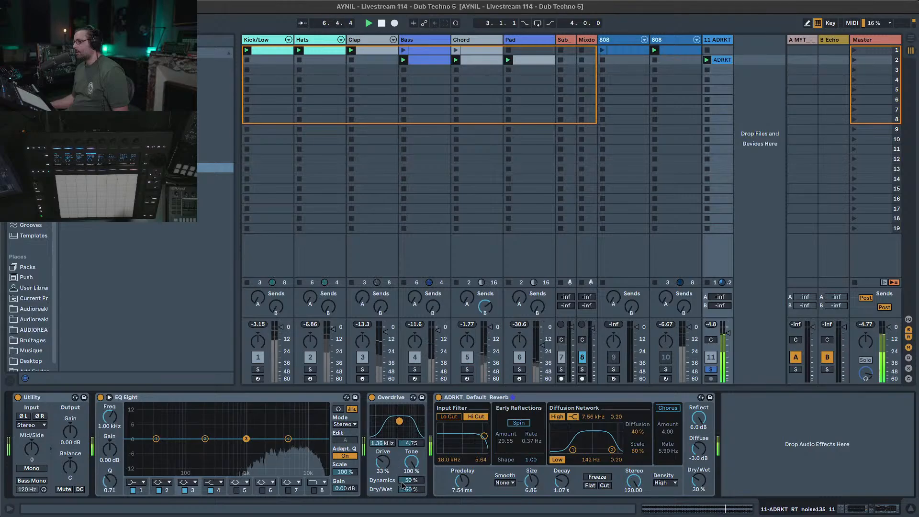
{"action": "left_click_drag", "start_coordinate": [407, 480], "coordinate": [408, 505]}
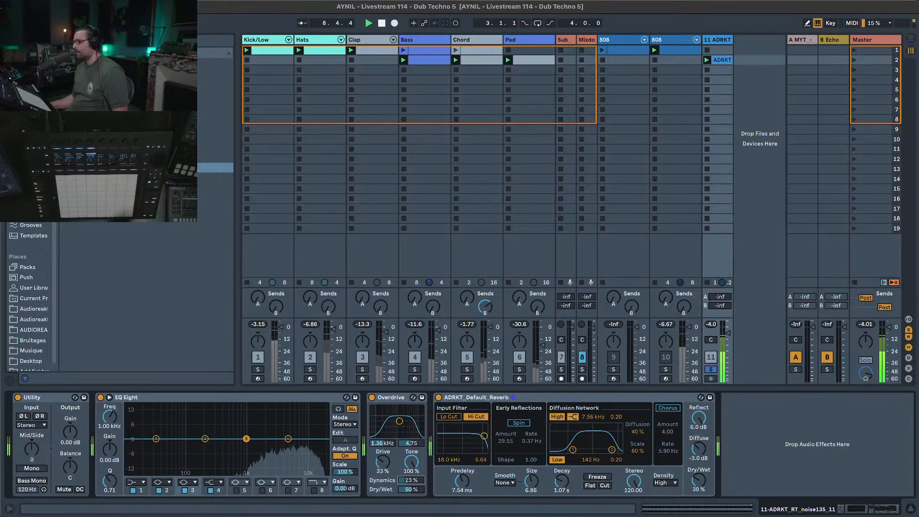
{"action": "mouse_move", "coordinate": [408, 480]}
{"action": "left_mouse_down"}
{"action": "mouse_move", "coordinate": [408, 493]}
{"action": "mouse_move", "coordinate": [408, 472]}
{"action": "mouse_move", "coordinate": [411, 492]}
{"action": "left_mouse_up"}
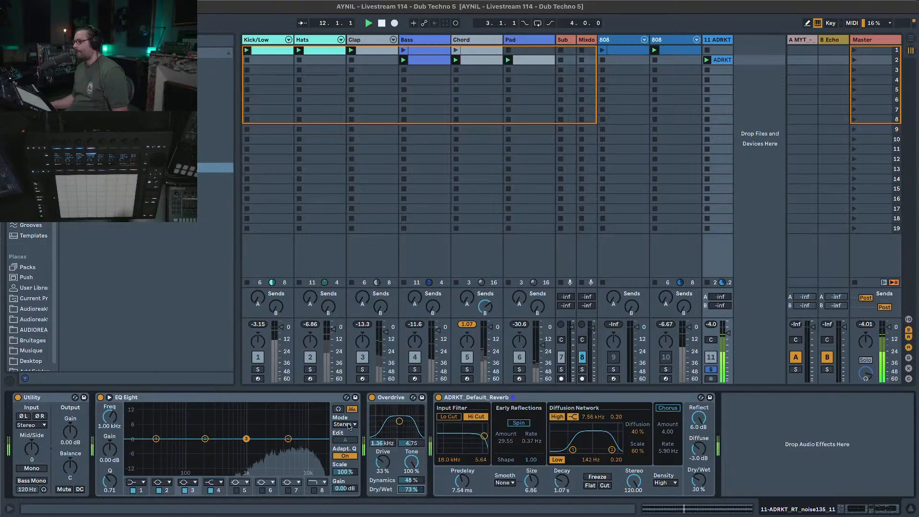
Move the EQ Eight to the end of the noise track's chain and set the reverb's Decay to 1.36 s.
{"action": "left_click_drag", "start_coordinate": [262, 398], "coordinate": [748, 439]}
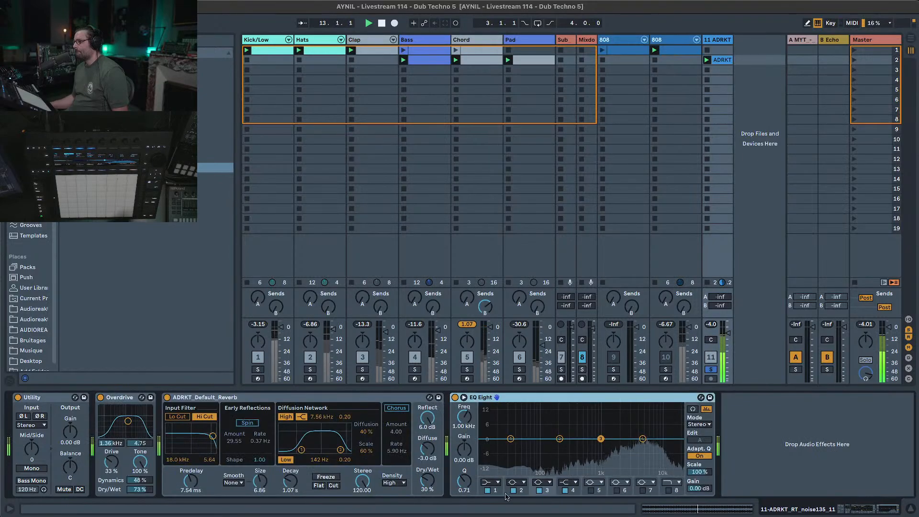
{"action": "left_click_drag", "start_coordinate": [294, 496], "coordinate": [294, 493]}
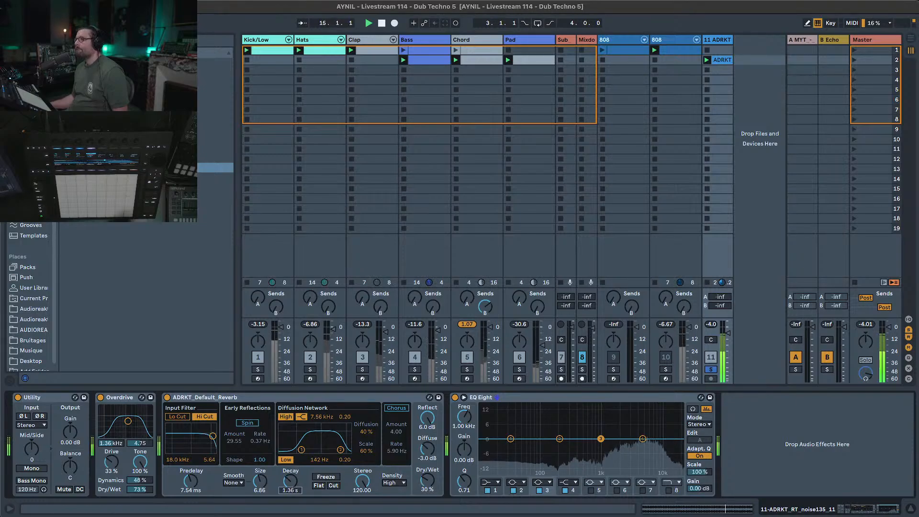
Try a Drum Buss after the EQ Eight with 77% Crunch, Comp on, -18.7 dB Trim and 41% Drive, and delete it.
{"action": "left_click", "coordinate": [64, 73]}
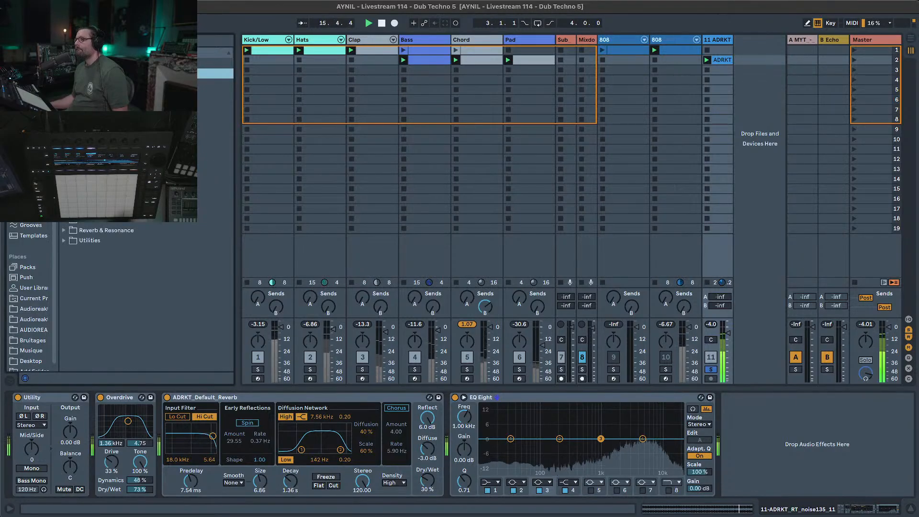
{"action": "left_click_drag", "start_coordinate": [91, 105], "coordinate": [847, 479]}
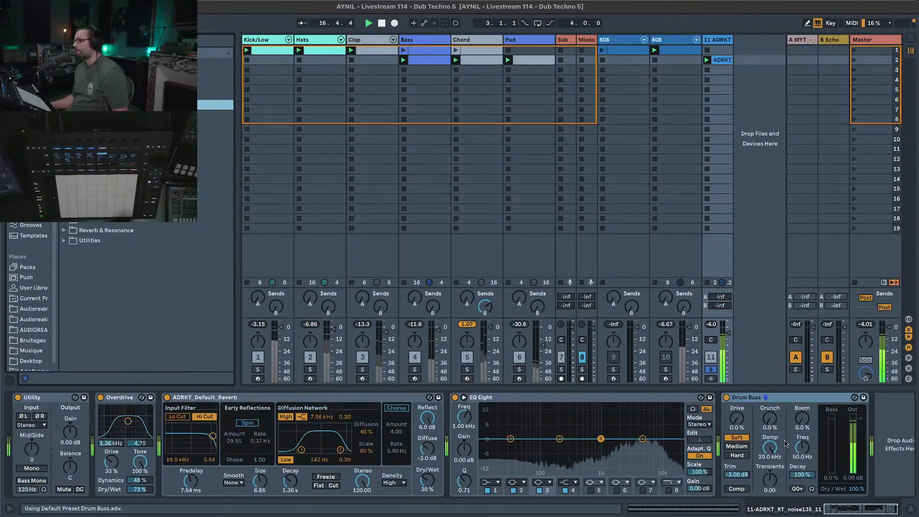
{"action": "left_click_drag", "start_coordinate": [767, 434], "coordinate": [766, 431]}
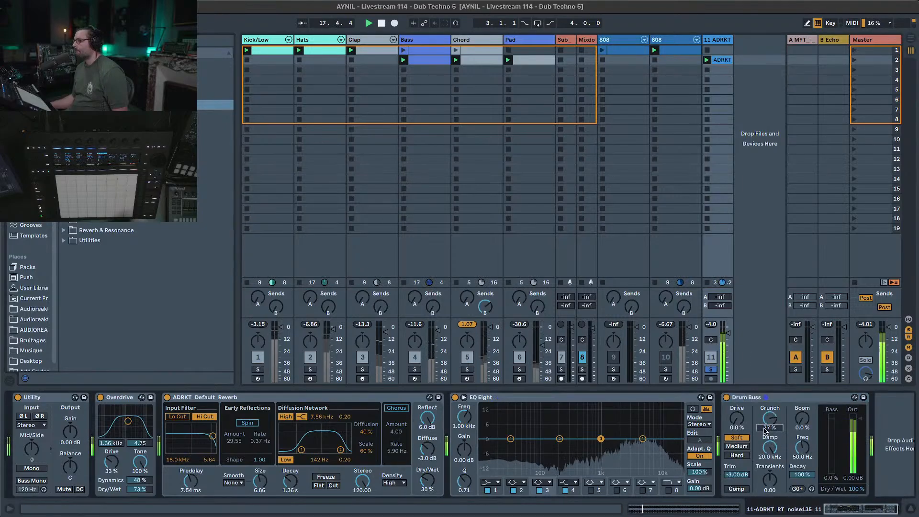
{"action": "left_click", "coordinate": [736, 489]}
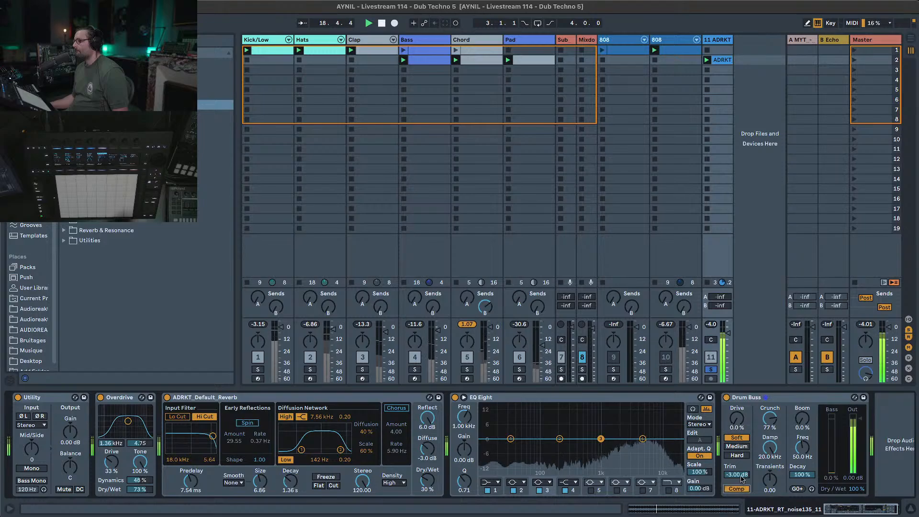
{"action": "left_click_drag", "start_coordinate": [737, 475], "coordinate": [737, 498]}
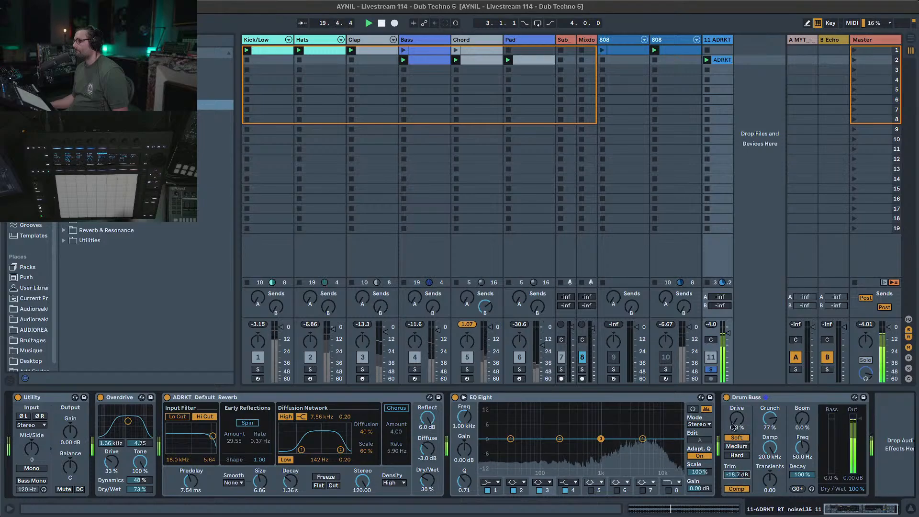
{"action": "left_click_drag", "start_coordinate": [734, 426], "coordinate": [734, 407]}
{"action": "left_click", "coordinate": [738, 399]}
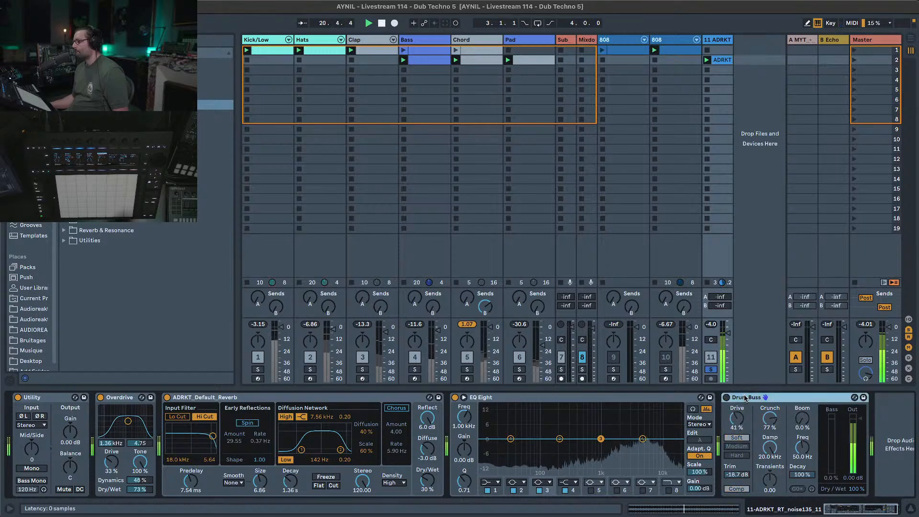
{"action": "key", "text": "Delete"}
Shape the noise with EQ Eight: boost band 3 above 1 kHz, cut band 1 by 6.82 dB at 612 Hz and band 4 by 6.82 dB at 12.1 kHz.
{"action": "left_click_drag", "start_coordinate": [600, 439], "coordinate": [612, 423]}
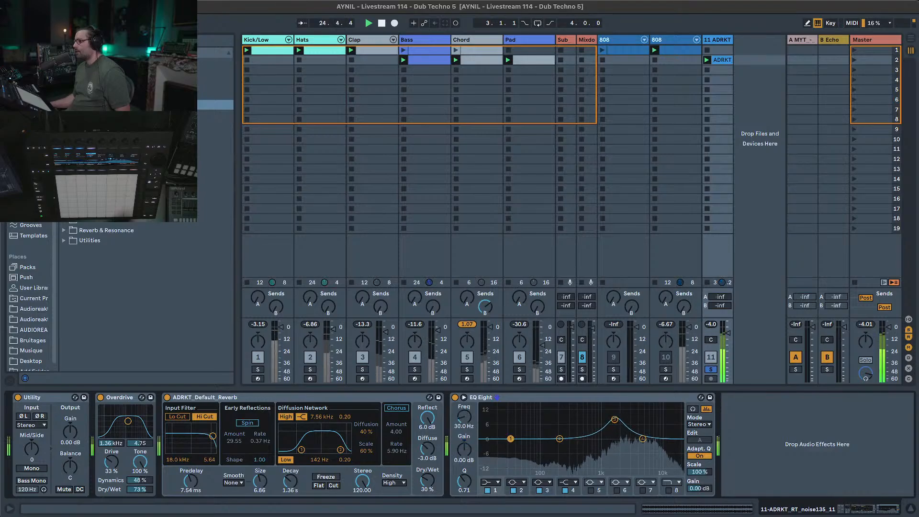
{"action": "left_click_drag", "start_coordinate": [510, 439], "coordinate": [577, 460]}
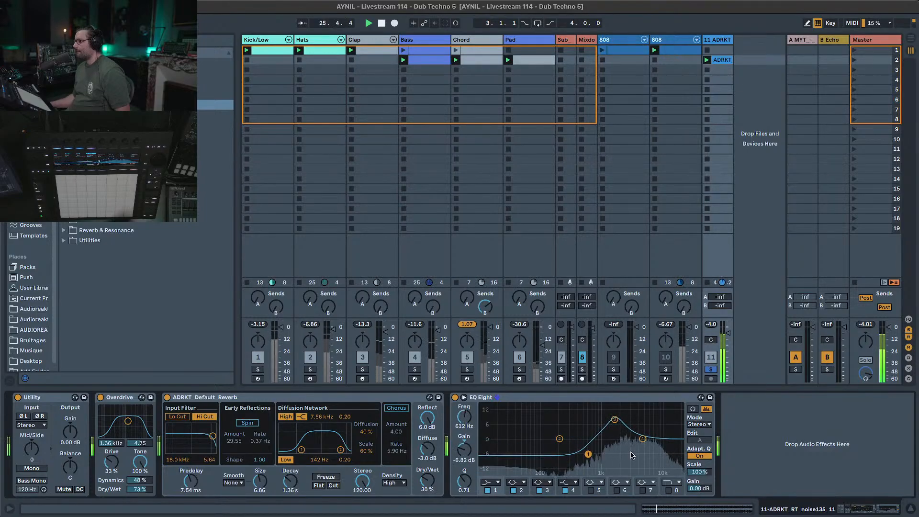
{"action": "left_click_drag", "start_coordinate": [643, 439], "coordinate": [661, 461]}
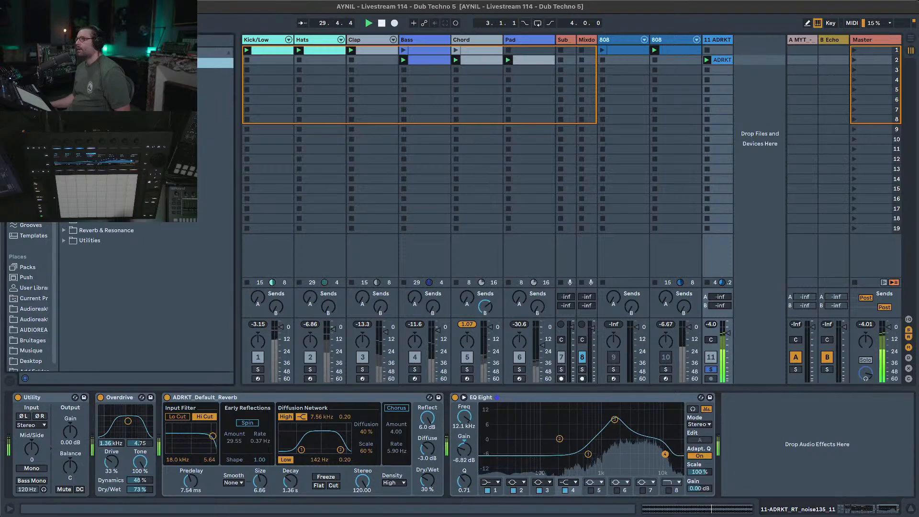
Add the Stereo Width delay preset after the EQ Eight on the noise track and bypass it.
{"action": "left_click", "coordinate": [70, 84]}
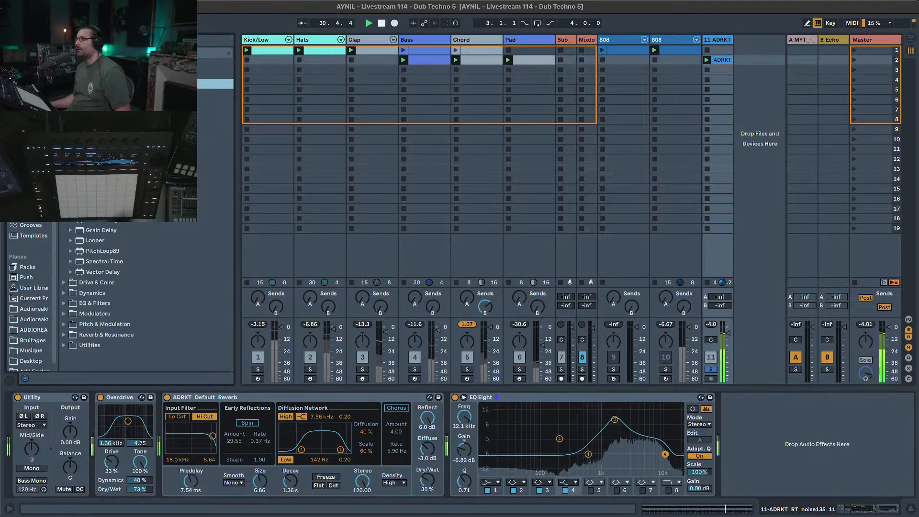
{"action": "double_click", "coordinate": [110, 188]}
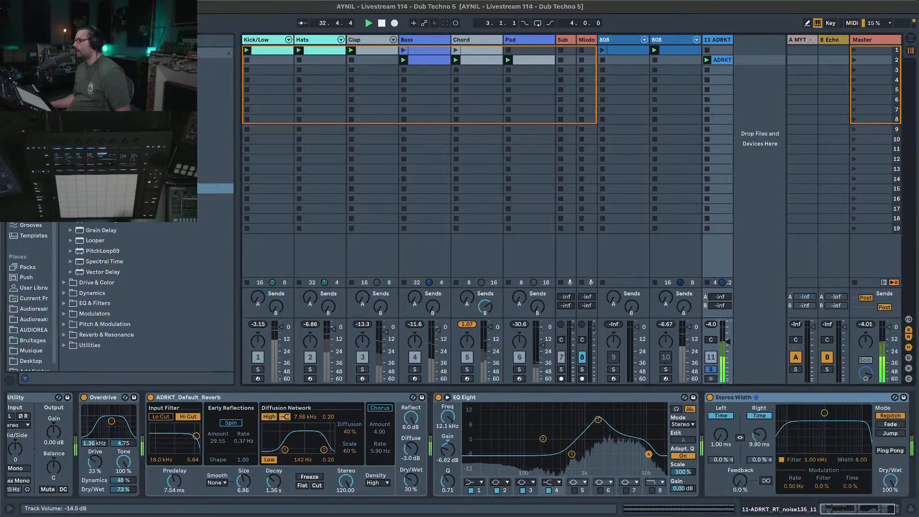
{"action": "left_click", "coordinate": [710, 398]}
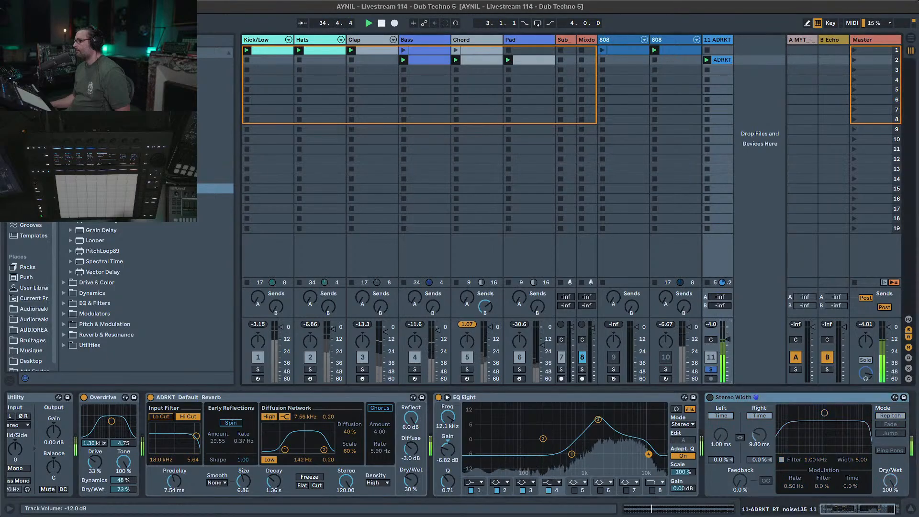
Lower the noise track's volume further and set the Overdrive's Dry/Wet to 70%.
{"action": "left_click_drag", "start_coordinate": [718, 348], "coordinate": [718, 354]}
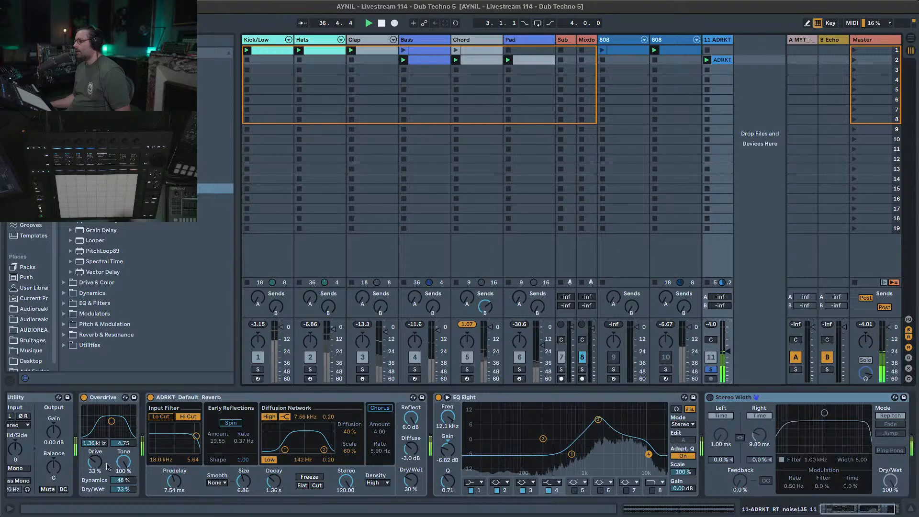
{"action": "left_click_drag", "start_coordinate": [123, 490], "coordinate": [122, 481]}
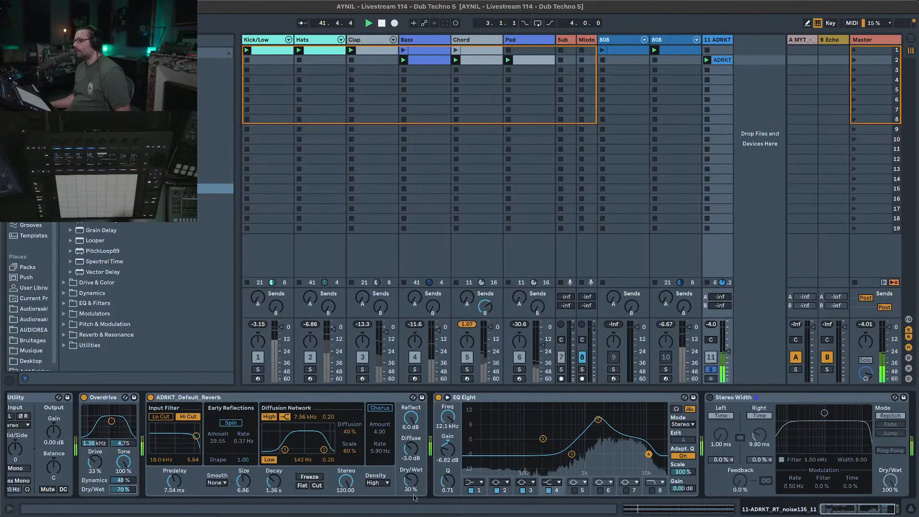
Set the noise track's reverb Dry/Wet to 36% and add a Channel EQ at the end of the device chain.
{"action": "left_click_drag", "start_coordinate": [411, 482], "coordinate": [411, 470]}
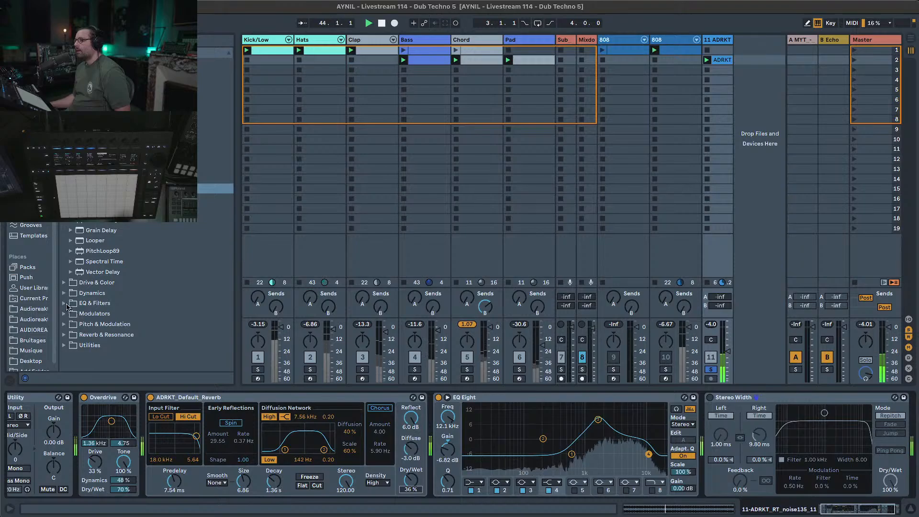
{"action": "left_click", "coordinate": [66, 304]}
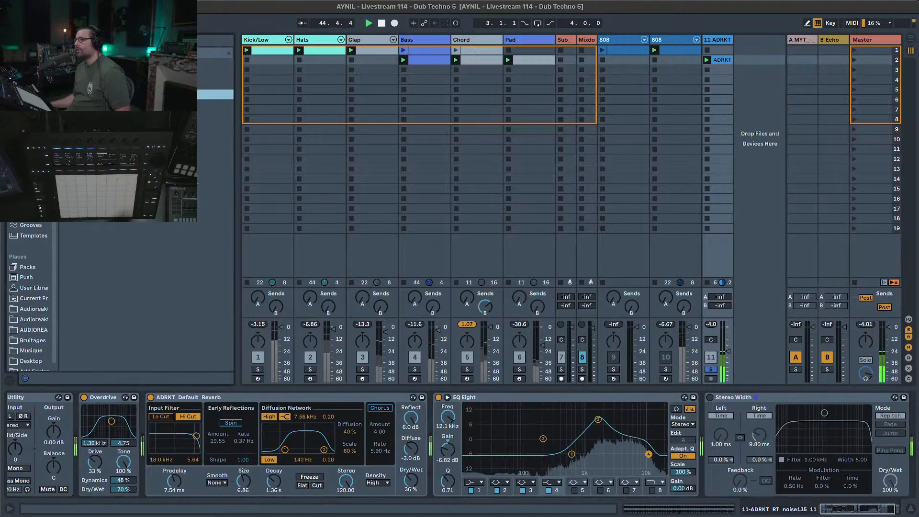
{"action": "double_click", "coordinate": [86, 116]}
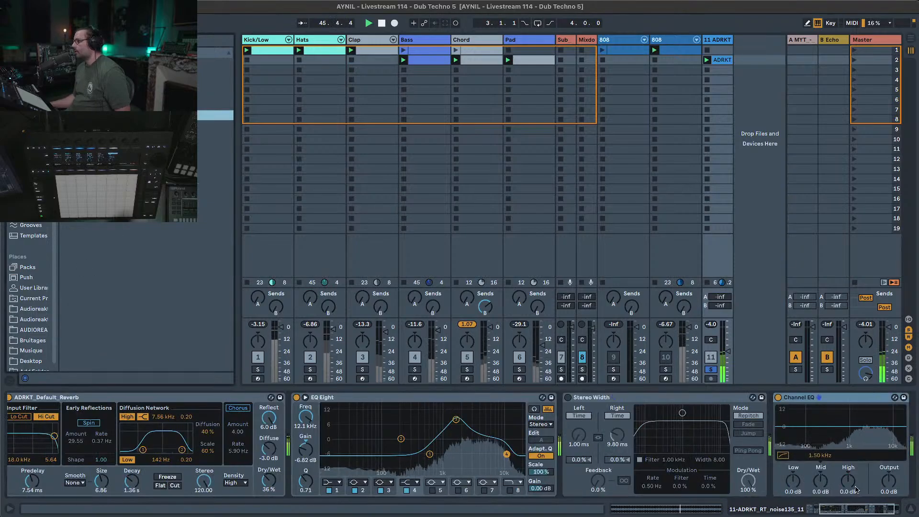
Set the Channel EQ to Low -5.2 dB, Mid 12 dB, High 15 dB and Output -9.2 dB.
{"action": "left_click_drag", "start_coordinate": [851, 483], "coordinate": [851, 443]}
{"action": "left_click_drag", "start_coordinate": [820, 483], "coordinate": [820, 437]}
{"action": "left_click_drag", "start_coordinate": [849, 481], "coordinate": [848, 471]}
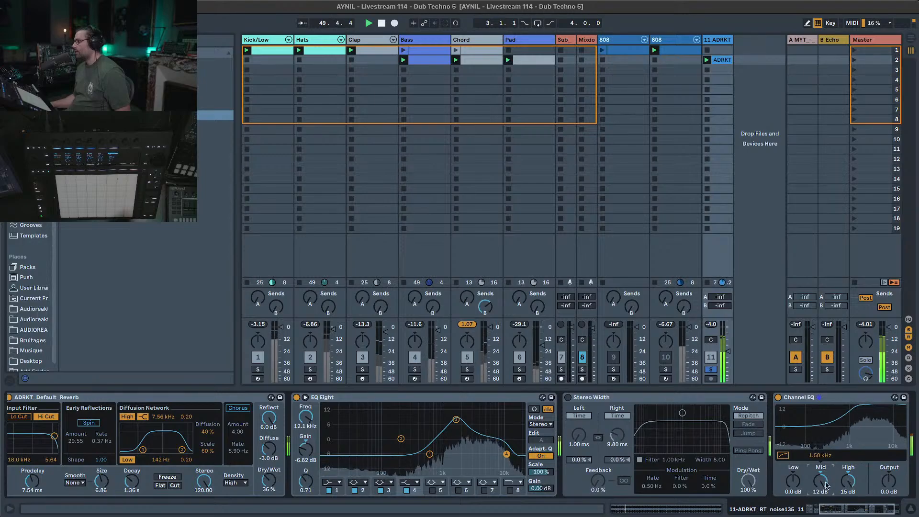
{"action": "left_click_drag", "start_coordinate": [888, 481], "coordinate": [888, 491]}
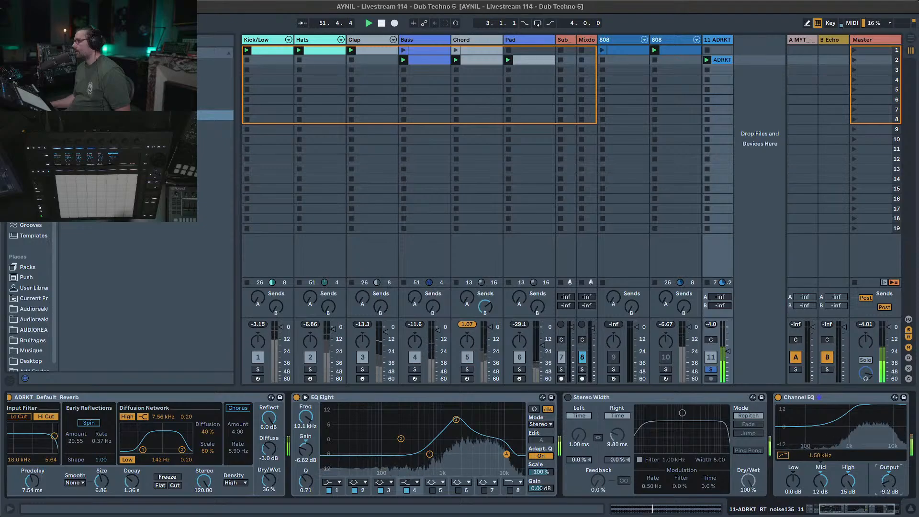
{"action": "left_click_drag", "start_coordinate": [790, 481], "coordinate": [790, 488]}
Unsolo the noise track to lower its volume slightly within the full mix, and solo it again.
{"action": "left_click", "coordinate": [711, 369]}
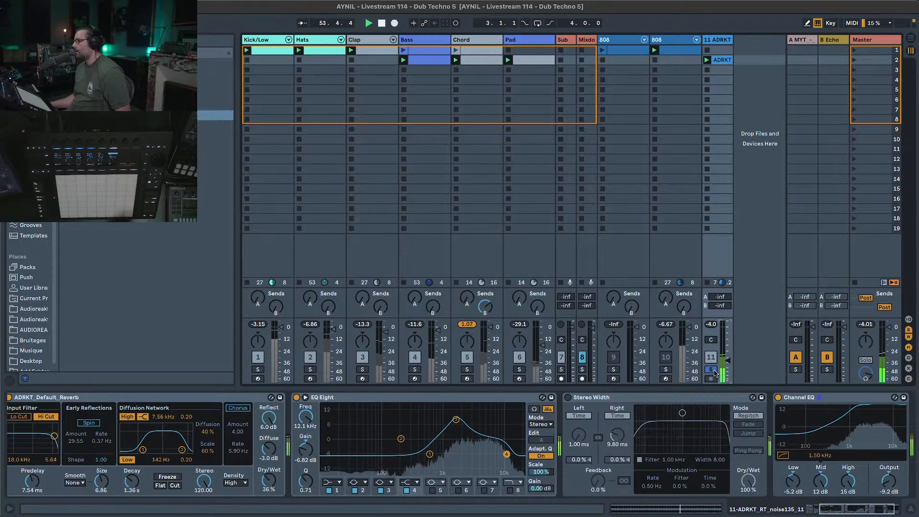
{"action": "left_click_drag", "start_coordinate": [729, 365], "coordinate": [729, 367]}
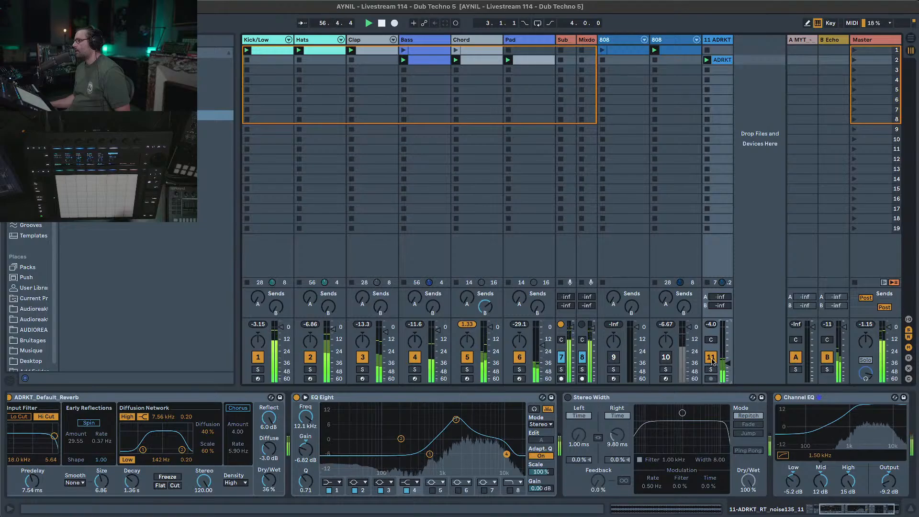
{"action": "left_click", "coordinate": [711, 369]}
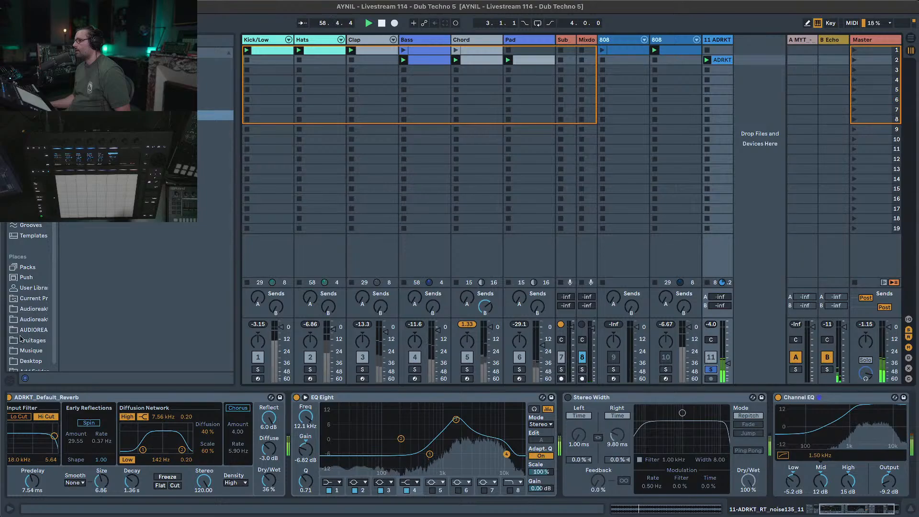
Audition noise loops 13 to 16, place ADRKT_RT_noise135_15.wav in the noise track's third clip slot and launch it.
{"action": "left_click", "coordinate": [31, 330]}
{"action": "left_click", "coordinate": [168, 309]}
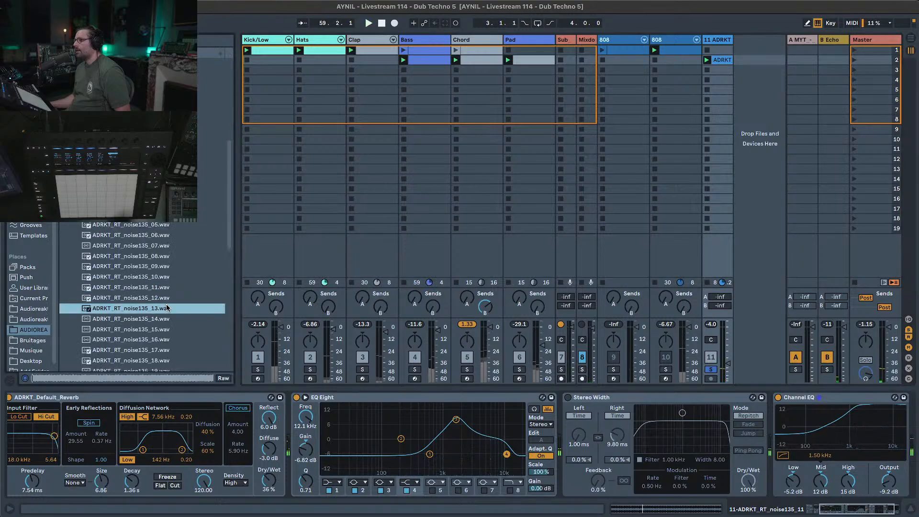
{"action": "left_click", "coordinate": [157, 319]}
{"action": "left_click", "coordinate": [156, 330]}
{"action": "left_click", "coordinate": [155, 340]}
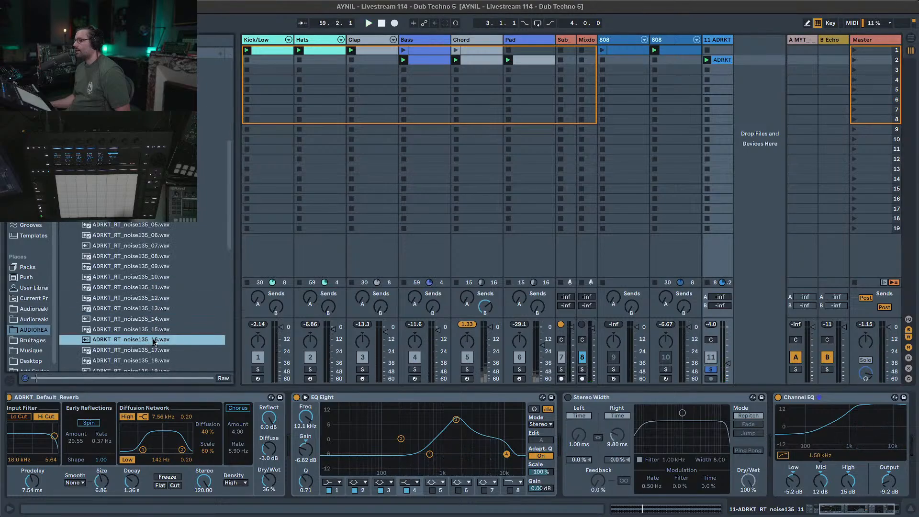
{"action": "left_click", "coordinate": [155, 330]}
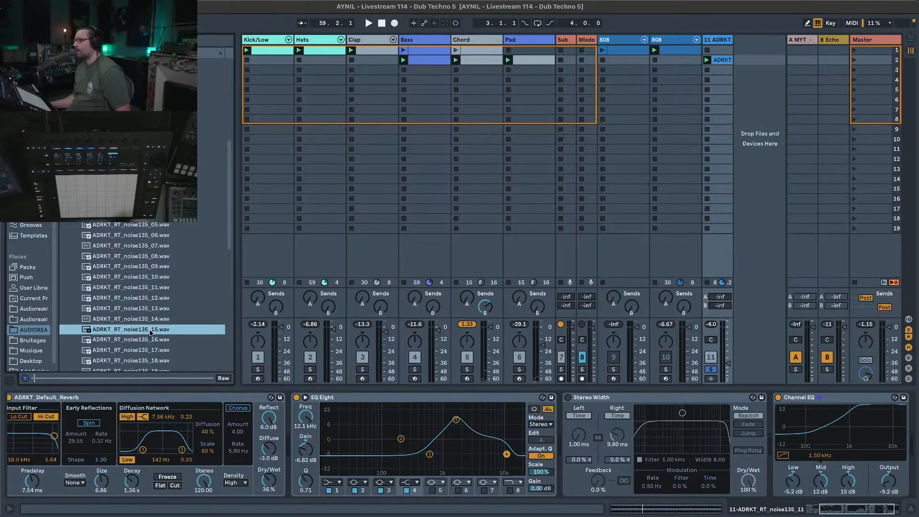
{"action": "left_click_drag", "start_coordinate": [150, 334], "coordinate": [714, 70]}
{"action": "left_click", "coordinate": [707, 70]}
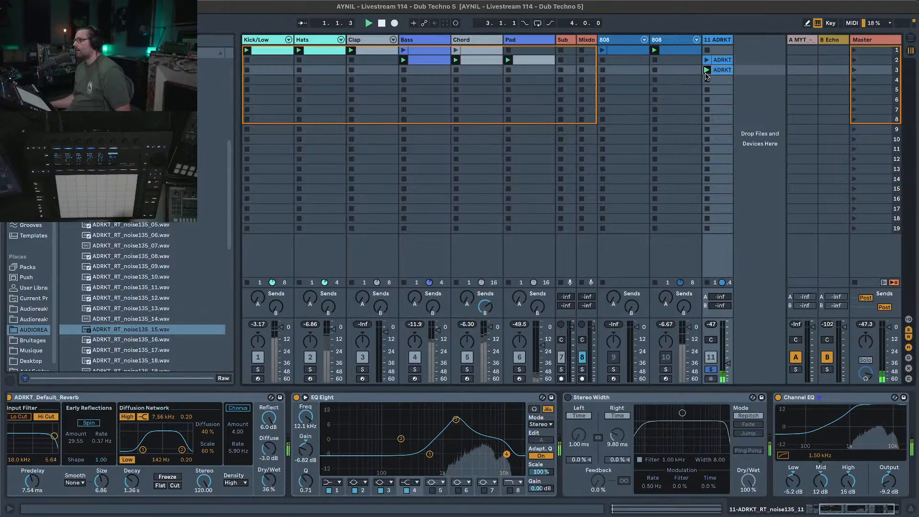
Preview the remaining ADRKT_RT_noise135 loops from 17 to 22 and back through 16 to 11 for an alternative noise texture.
{"action": "left_click", "coordinate": [123, 350]}
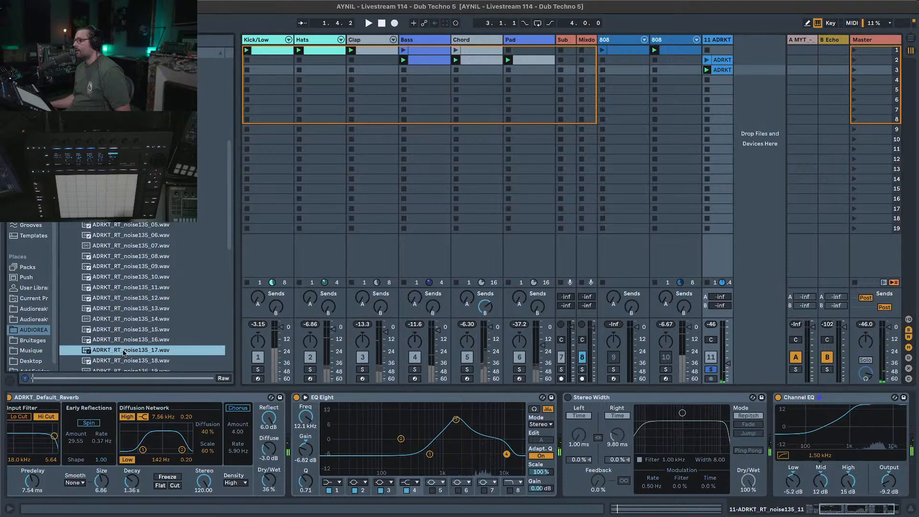
{"action": "left_click", "coordinate": [123, 362]}
{"action": "scroll", "coordinate": [124, 360], "scroll_direction": "down", "scroll_amount": 3}
{"action": "left_click", "coordinate": [133, 314]}
{"action": "left_click", "coordinate": [134, 326]}
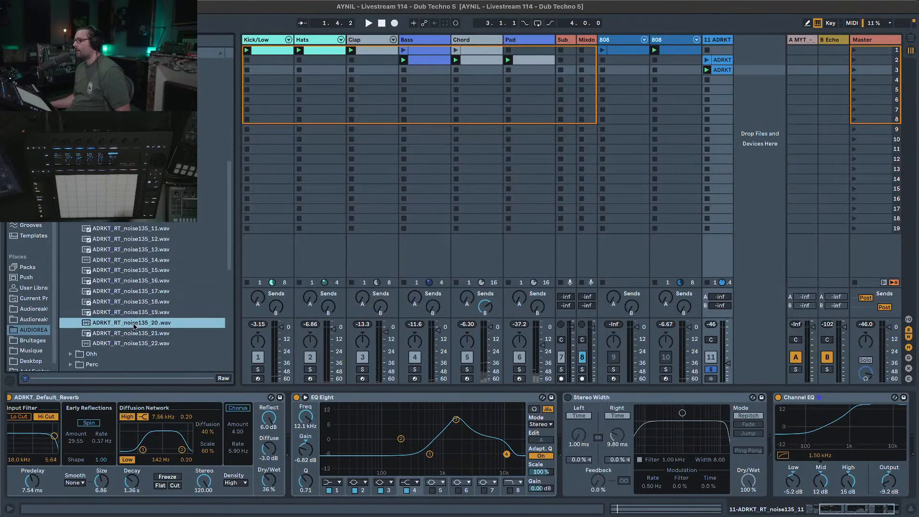
{"action": "left_click", "coordinate": [134, 334]}
{"action": "left_click", "coordinate": [134, 343]}
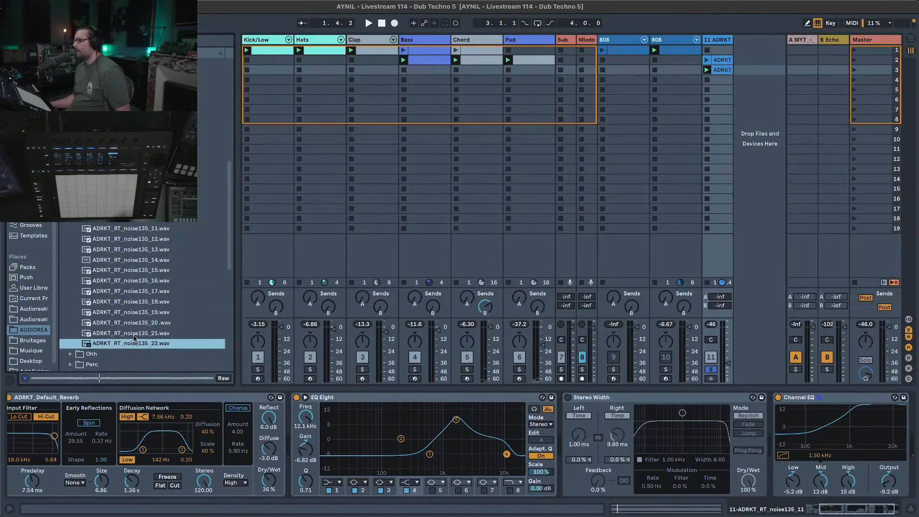
{"action": "left_click", "coordinate": [142, 293]}
{"action": "left_click", "coordinate": [139, 280]}
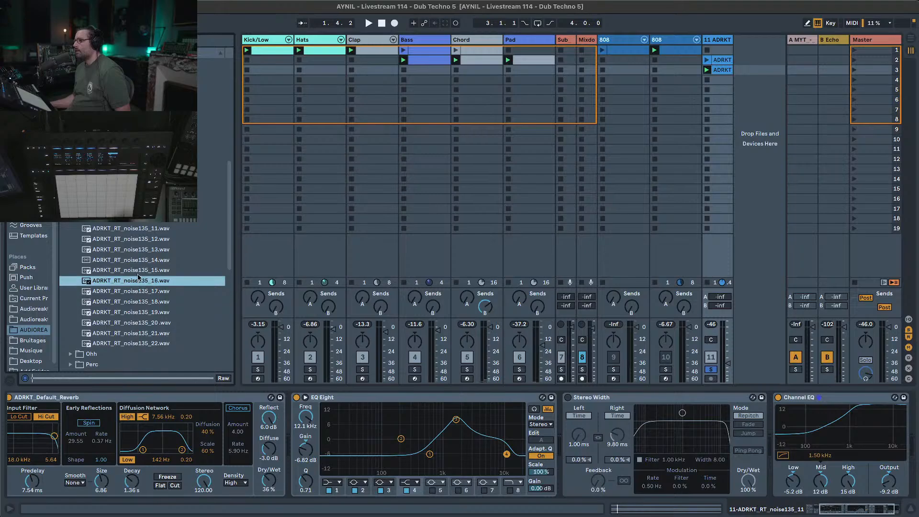
{"action": "left_click", "coordinate": [137, 259]}
{"action": "left_click", "coordinate": [138, 249]}
{"action": "left_click", "coordinate": [137, 239]}
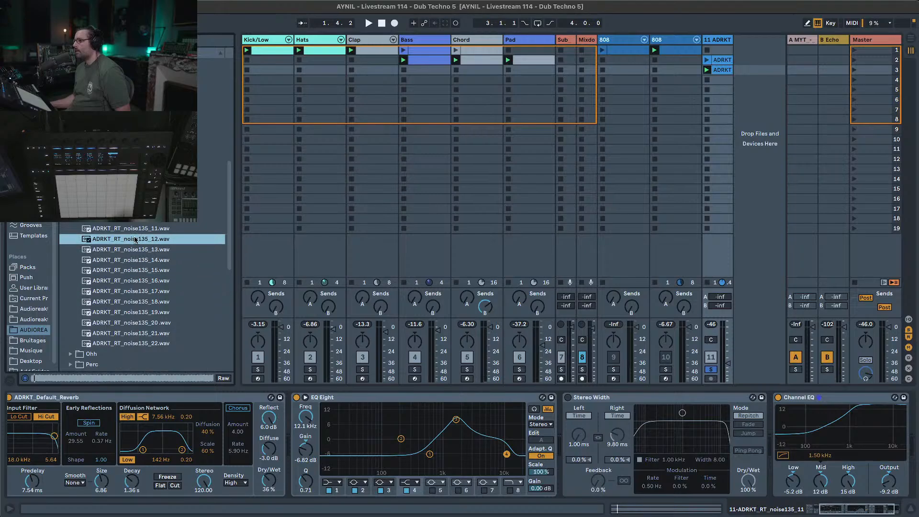
{"action": "left_click", "coordinate": [134, 229]}
{"action": "left_click", "coordinate": [134, 207]}
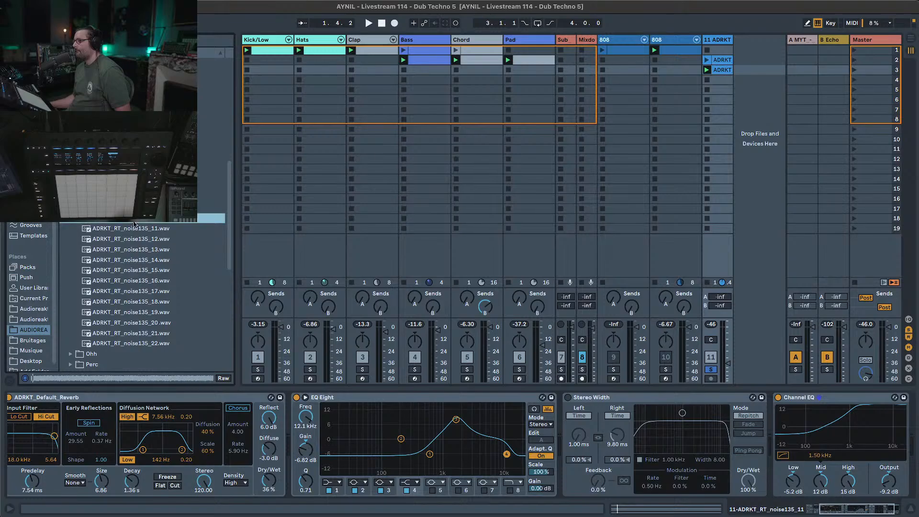
{"action": "left_click", "coordinate": [134, 230]}
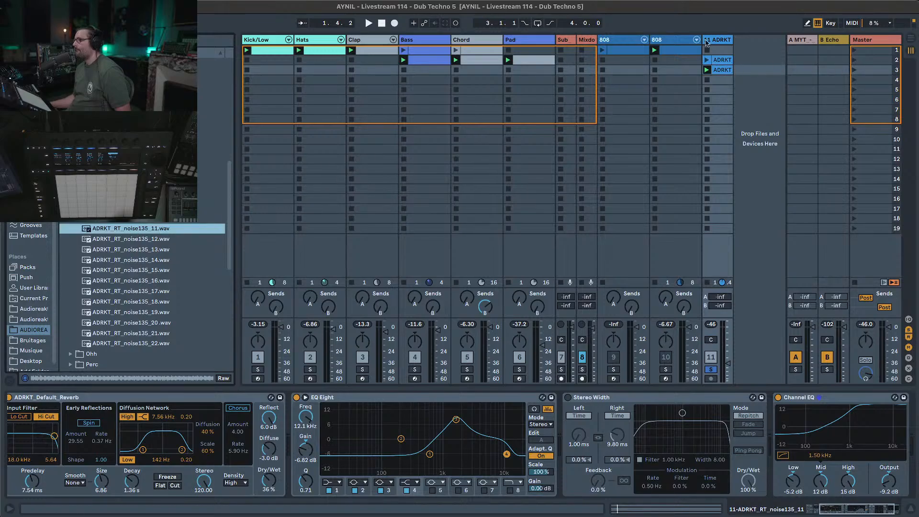
Widen the noise track to show its clip names, launch the ADRKT_RT_noise135_11 clip and check its waveform and devices.
{"action": "left_click_drag", "start_coordinate": [734, 44], "coordinate": [880, 30]}
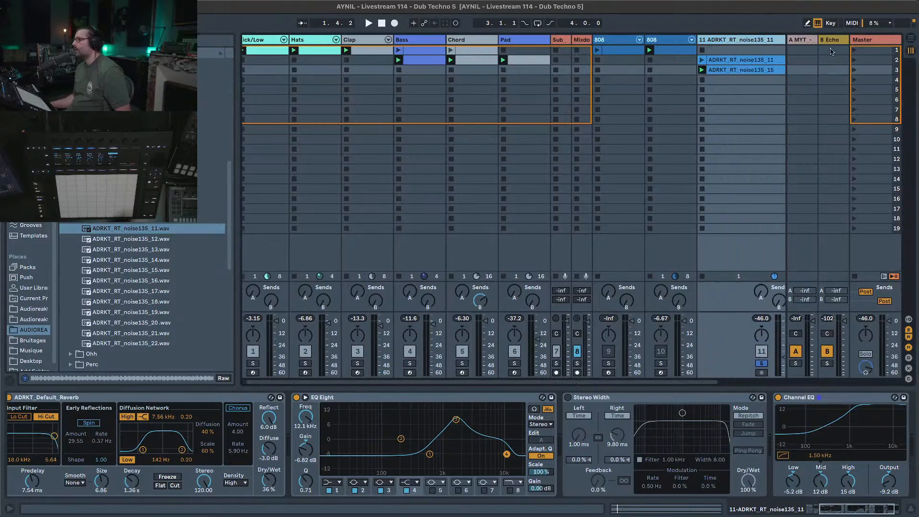
{"action": "left_click", "coordinate": [701, 60]}
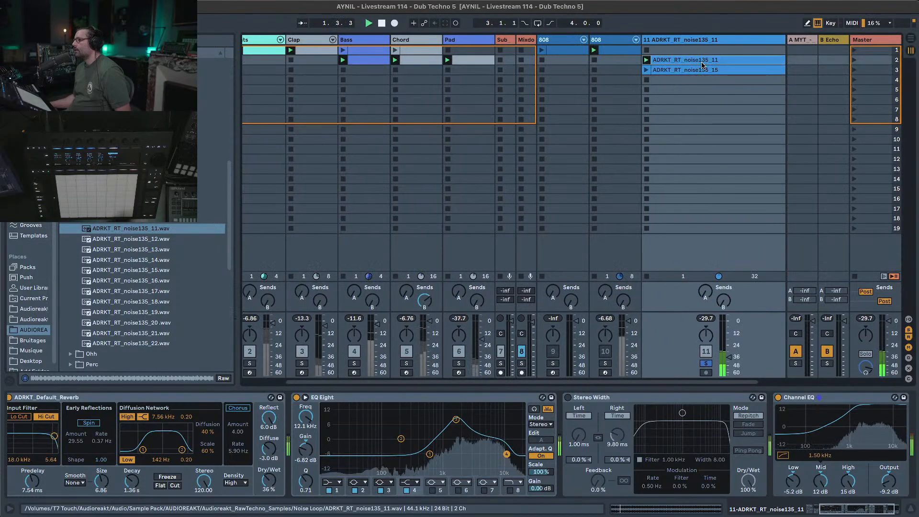
{"action": "double_click", "coordinate": [702, 64]}
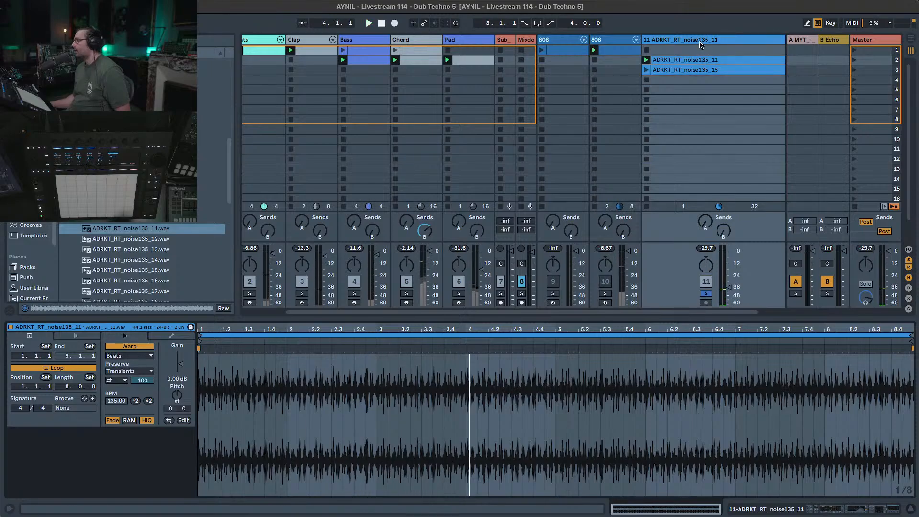
{"action": "double_click", "coordinate": [701, 45]}
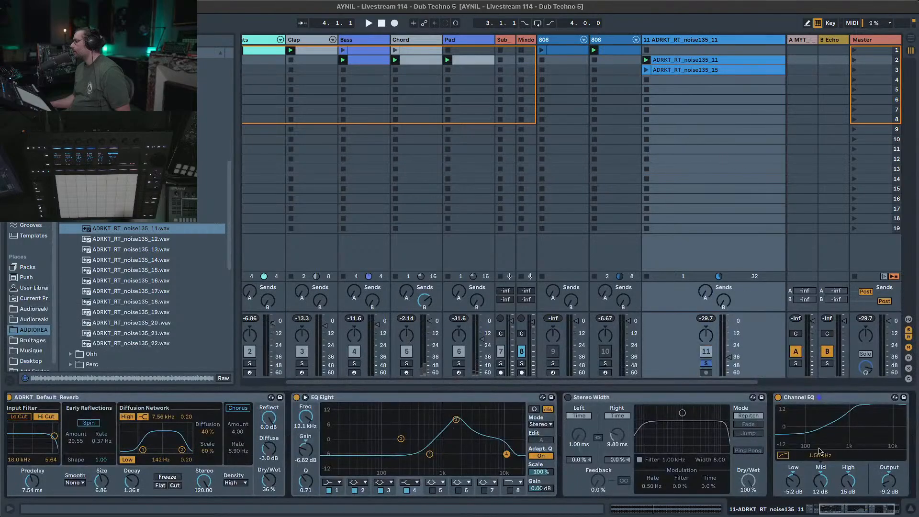
Play the set and compare the noise track within the full mix and soloed.
{"action": "key", "text": "space"}
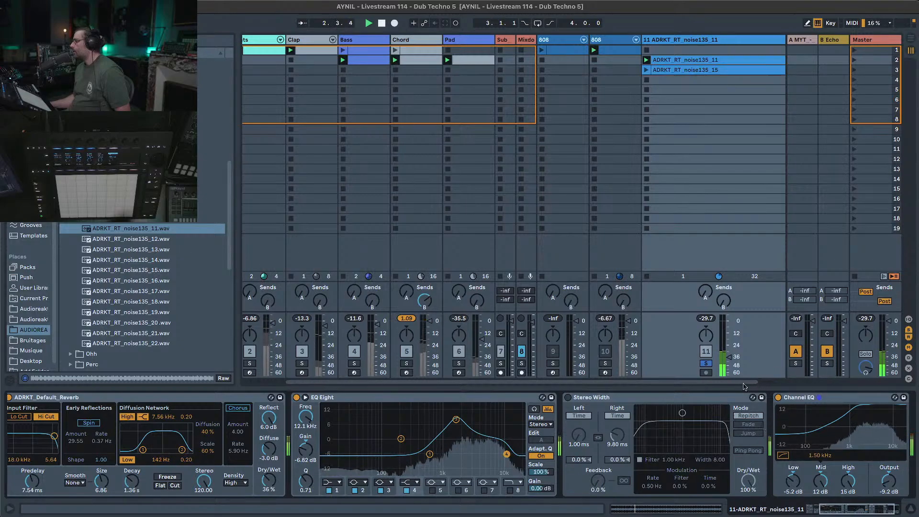
{"action": "left_click", "coordinate": [707, 364]}
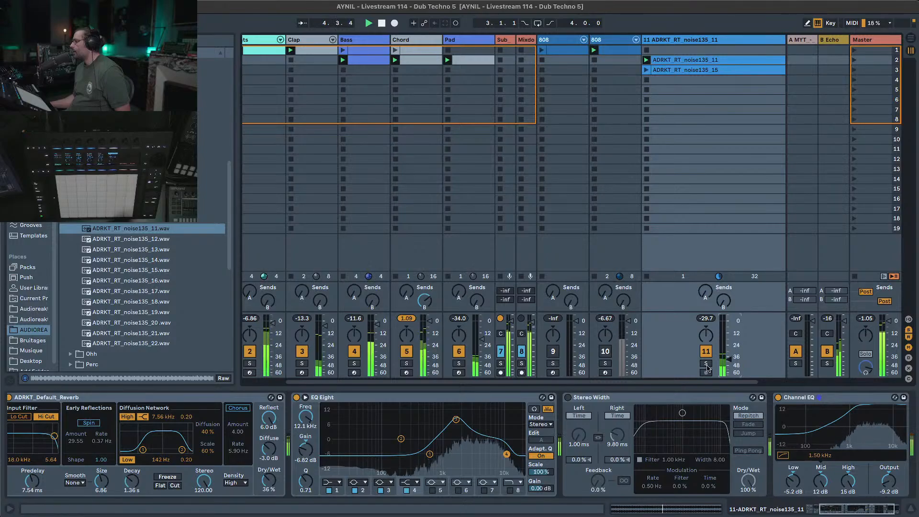
{"action": "left_click", "coordinate": [707, 365]}
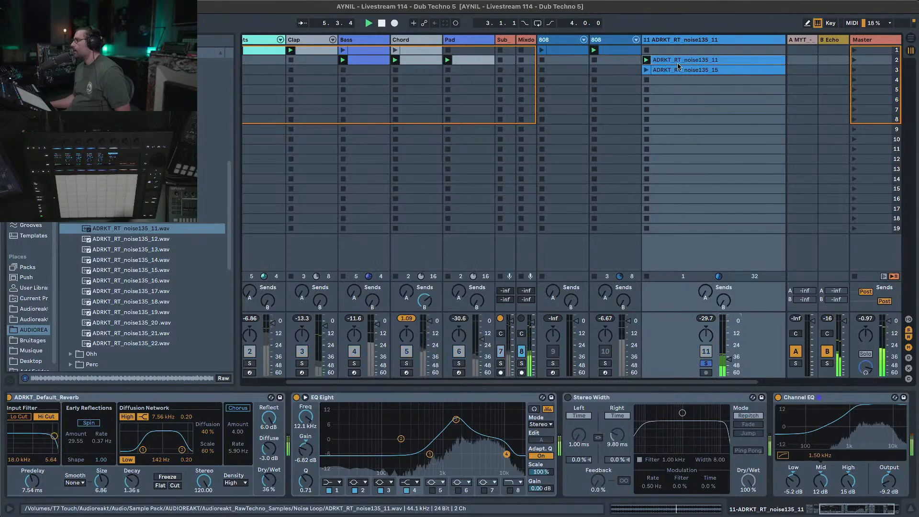
Shorten the ADRKT_RT_noise135_11 clip's loop to a length of 0.0.1 starting at 1.1.1.
{"action": "double_click", "coordinate": [676, 62]}
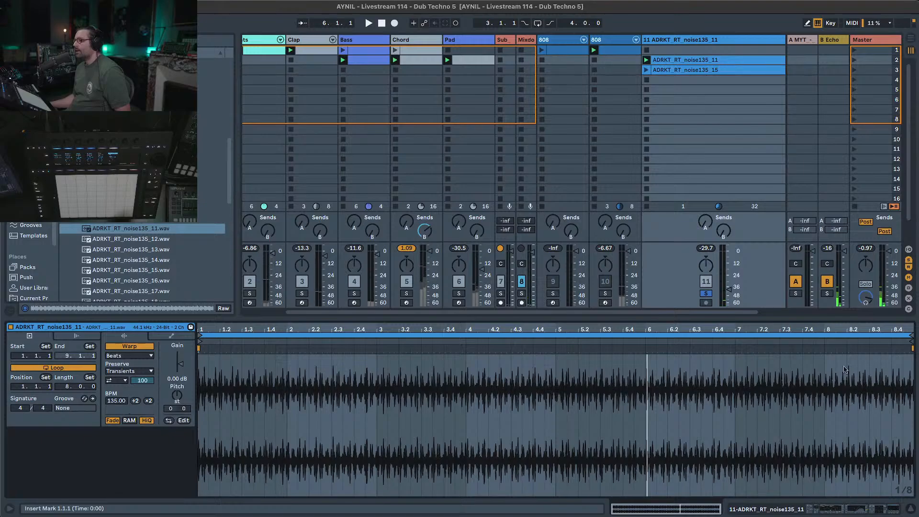
{"action": "left_click_drag", "start_coordinate": [884, 343], "coordinate": [203, 421]}
{"action": "key", "text": "space"}
{"action": "key", "text": "space"}
{"action": "left_click", "coordinate": [377, 338]}
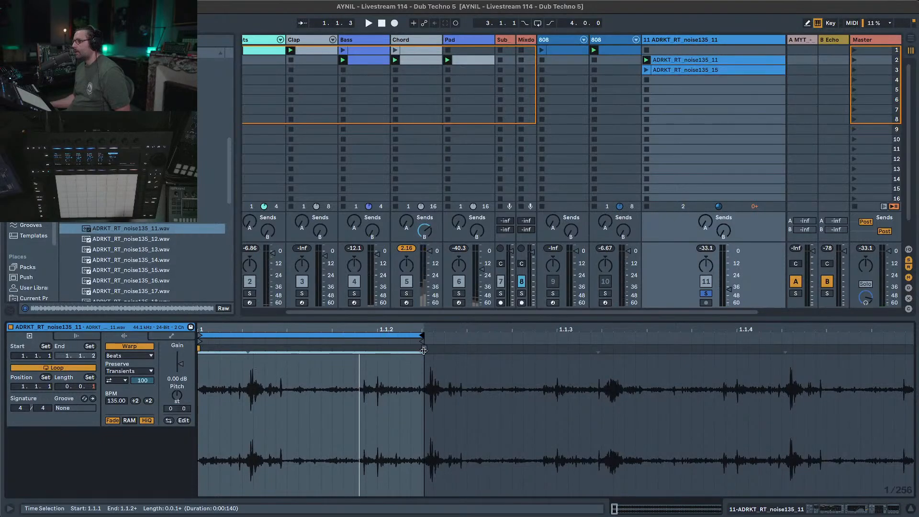
Add warp markers near the clip's first transient and at the 1.1.2 loop end, align that transient with the loop end, and play it.
{"action": "left_click_drag", "start_coordinate": [424, 351], "coordinate": [420, 350]}
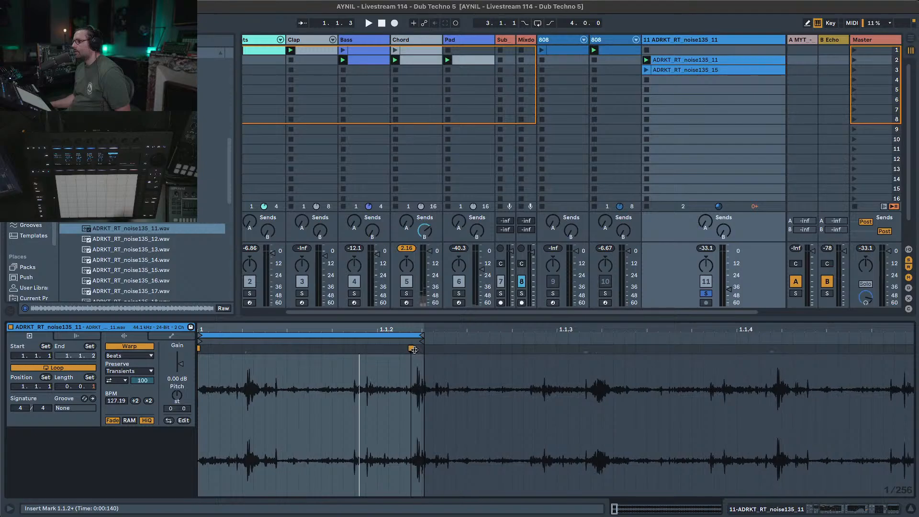
{"action": "left_click_drag", "start_coordinate": [249, 348], "coordinate": [243, 348]}
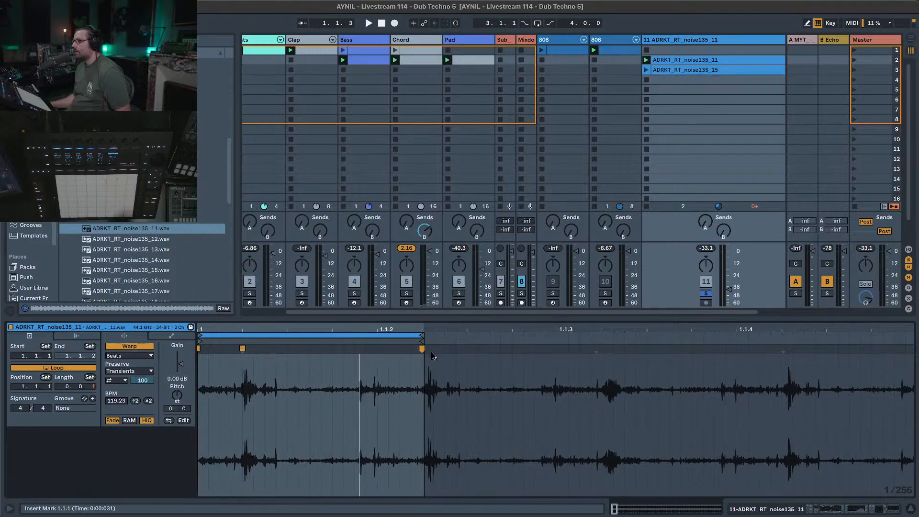
{"action": "left_click_drag", "start_coordinate": [423, 348], "coordinate": [424, 349]}
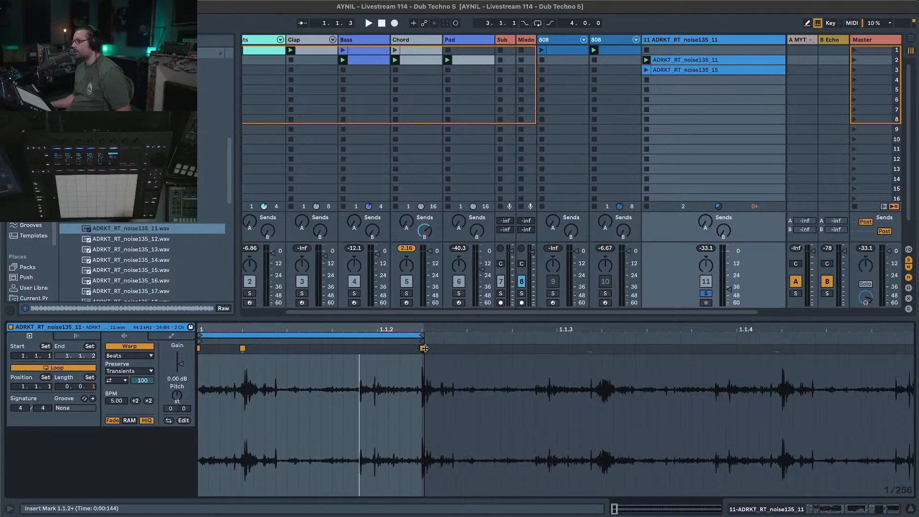
{"action": "key", "text": "space"}
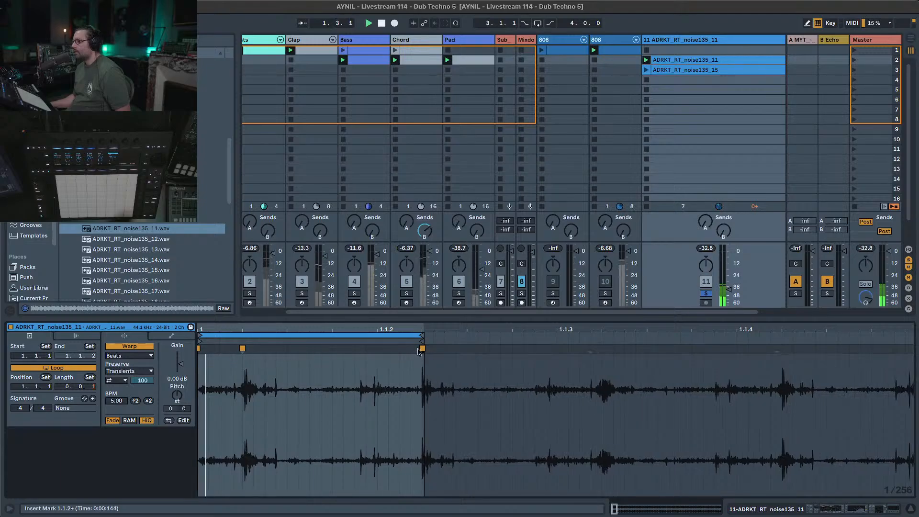
Extend the noise clip's loop end in stages from 1.1.3 to 1.1.4, giving a loop length of 0.0.3.
{"action": "left_click_drag", "start_coordinate": [421, 335], "coordinate": [477, 335]}
{"action": "left_click_drag", "start_coordinate": [578, 337], "coordinate": [601, 338]}
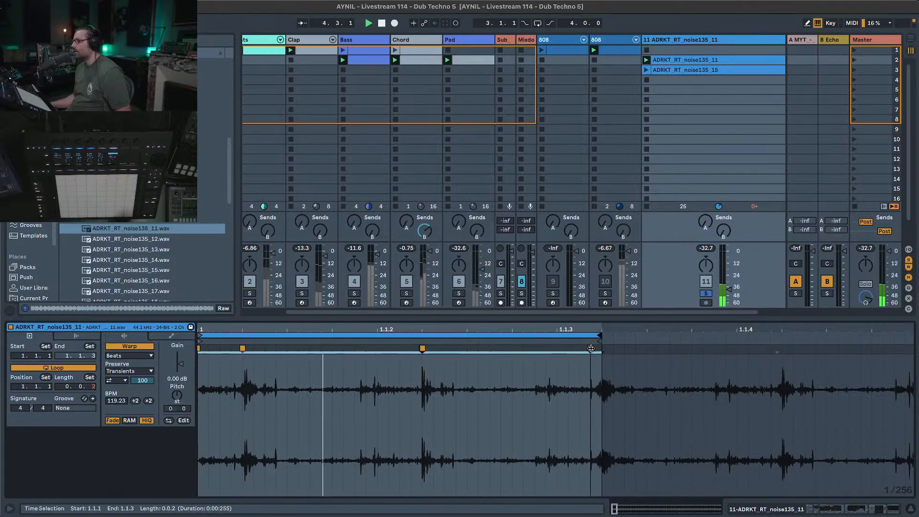
{"action": "left_click", "coordinate": [591, 349]}
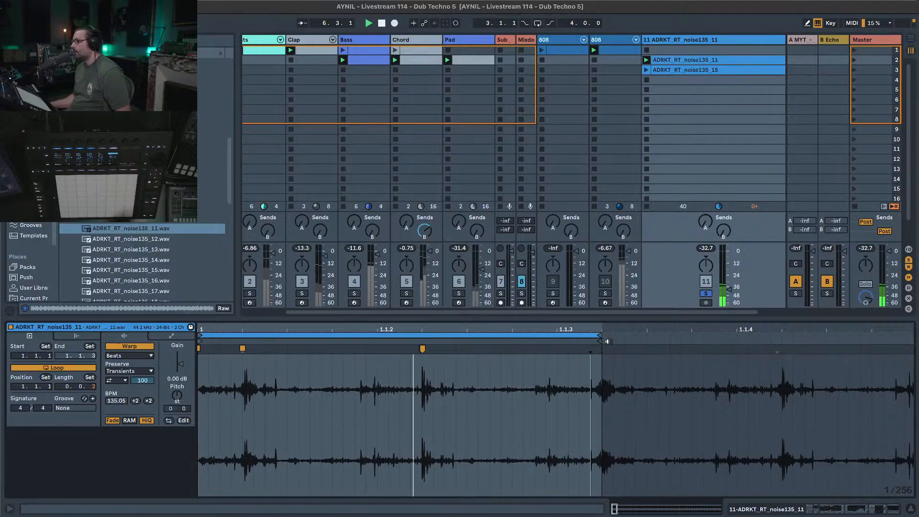
{"action": "left_click_drag", "start_coordinate": [598, 337], "coordinate": [781, 337]}
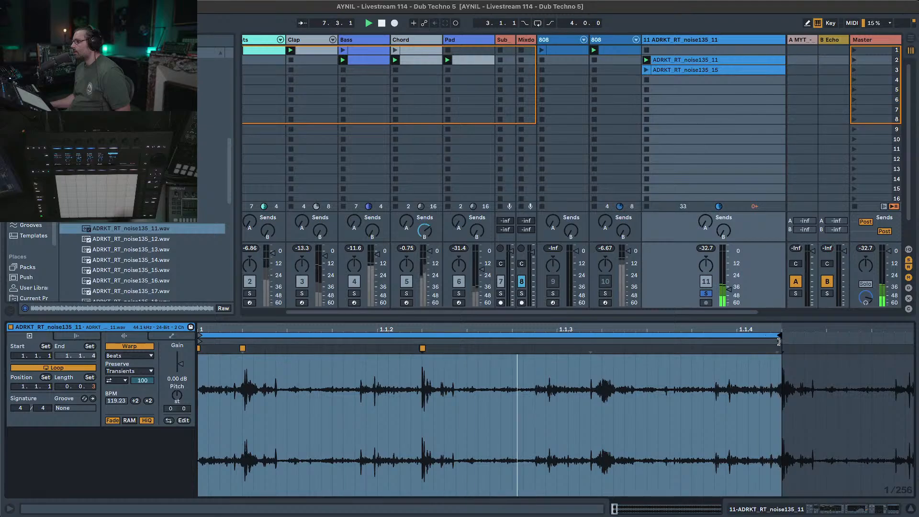
Add a warp marker at the noise clip's 1.1.4 loop end and solo the Kick/Low track to play alongside the loop.
{"action": "left_click", "coordinate": [777, 349]}
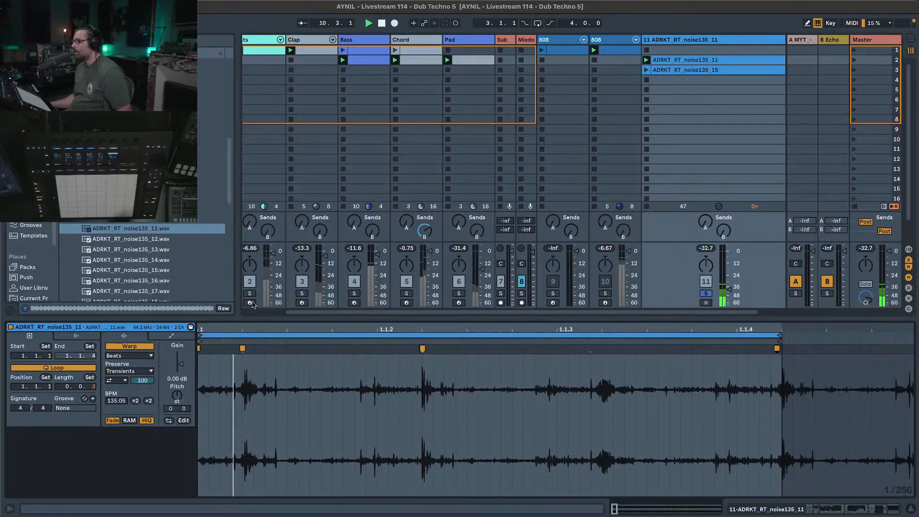
{"action": "left_click", "coordinate": [249, 294]}
{"action": "left_click", "coordinate": [250, 294]}
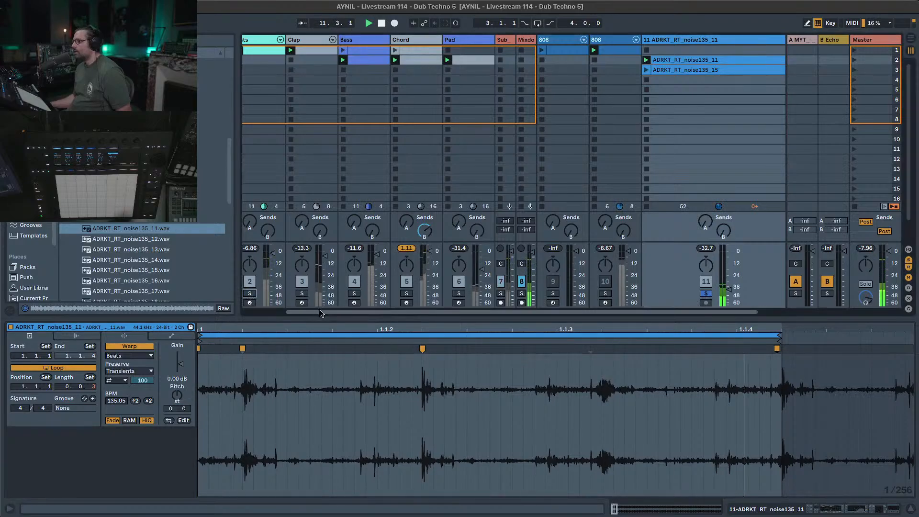
{"action": "left_click_drag", "start_coordinate": [293, 312], "coordinate": [248, 312]}
{"action": "left_click", "coordinate": [258, 293]}
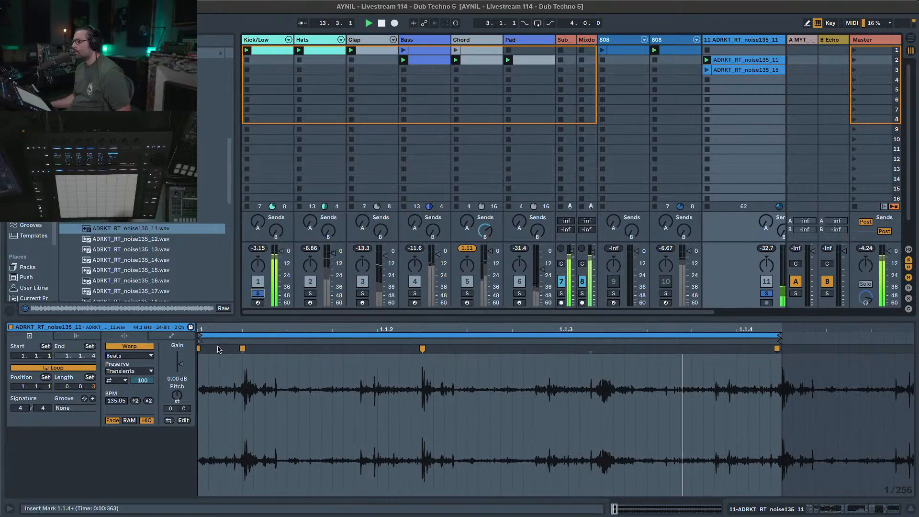
Try starting the noise clip at its first transient and at 1.1.2, restarting playback from each start point.
{"action": "left_click_drag", "start_coordinate": [201, 342], "coordinate": [245, 342]}
{"action": "key", "text": "space"}
{"action": "key", "text": "space"}
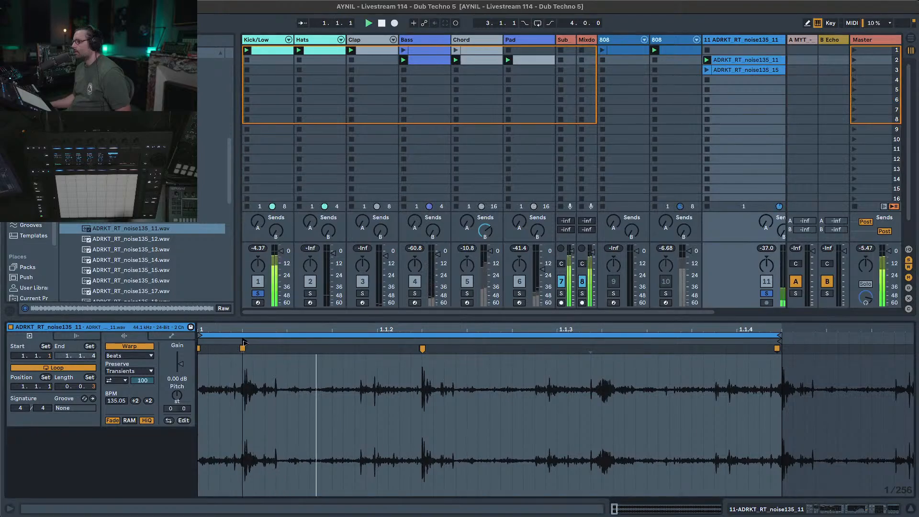
{"action": "key", "text": "space"}
{"action": "left_click_drag", "start_coordinate": [245, 343], "coordinate": [379, 342]}
{"action": "key", "text": "space"}
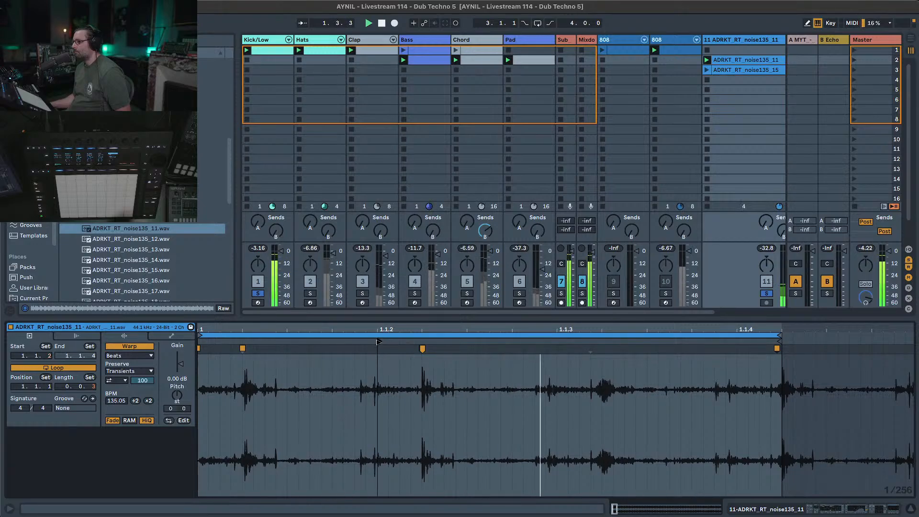
Try shifting the clip's start marker in stages from the second transient to just past 1.1.3, and undo the start marker moves.
{"action": "mouse_move", "coordinate": [379, 342]}
{"action": "left_mouse_down"}
{"action": "mouse_move", "coordinate": [201, 342]}
{"action": "mouse_move", "coordinate": [343, 348]}
{"action": "left_mouse_up"}
{"action": "left_click_drag", "start_coordinate": [200, 342], "coordinate": [383, 341]}
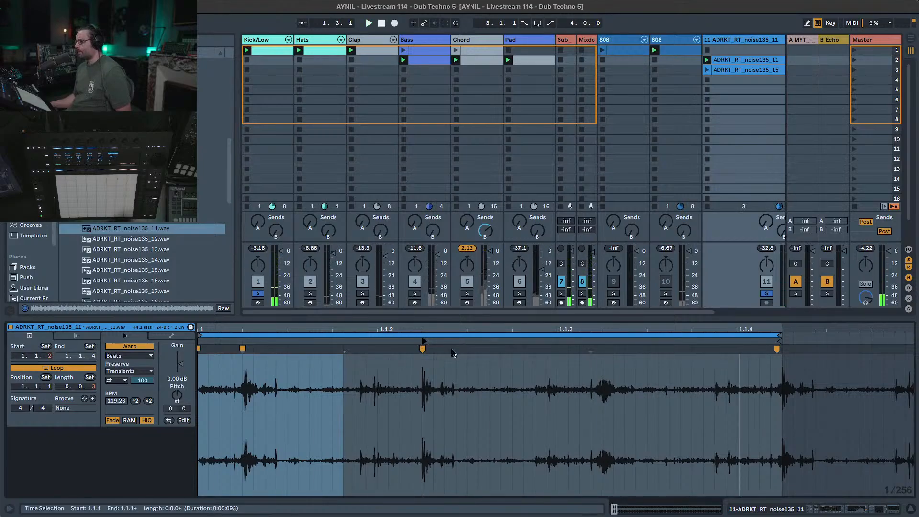
{"action": "left_click_drag", "start_coordinate": [424, 341], "coordinate": [472, 340]}
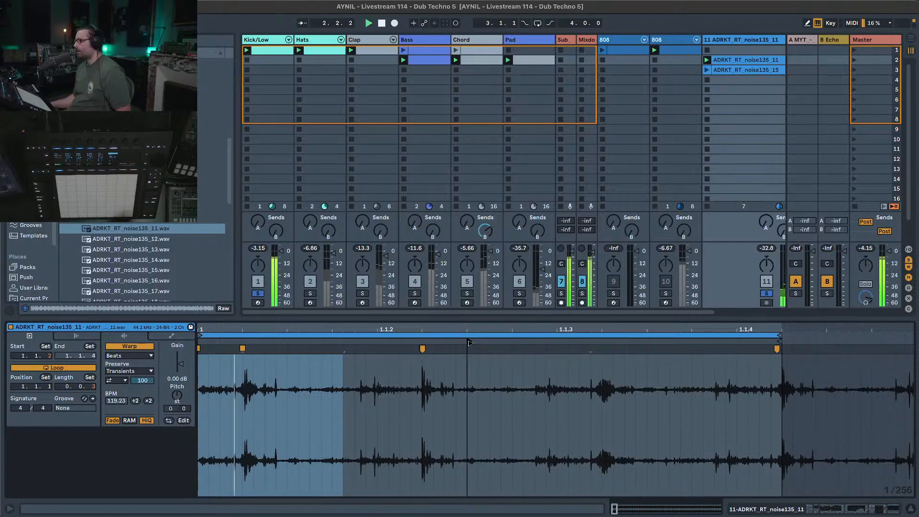
{"action": "left_click_drag", "start_coordinate": [469, 343], "coordinate": [554, 345]}
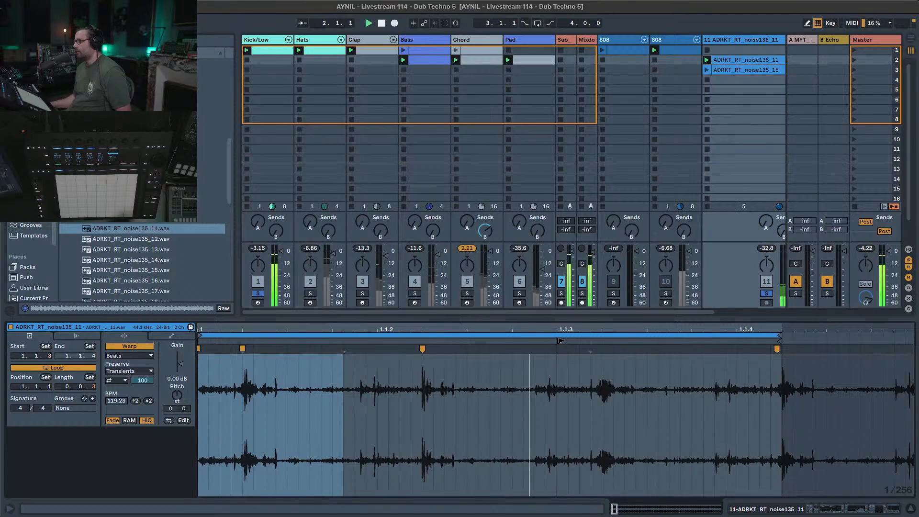
{"action": "left_click_drag", "start_coordinate": [559, 341], "coordinate": [602, 346]}
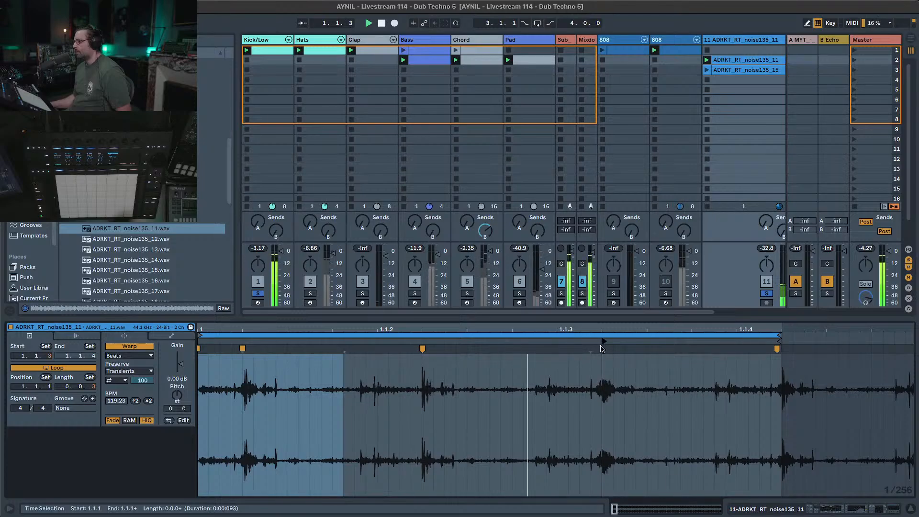
{"action": "key", "text": "super+z"}
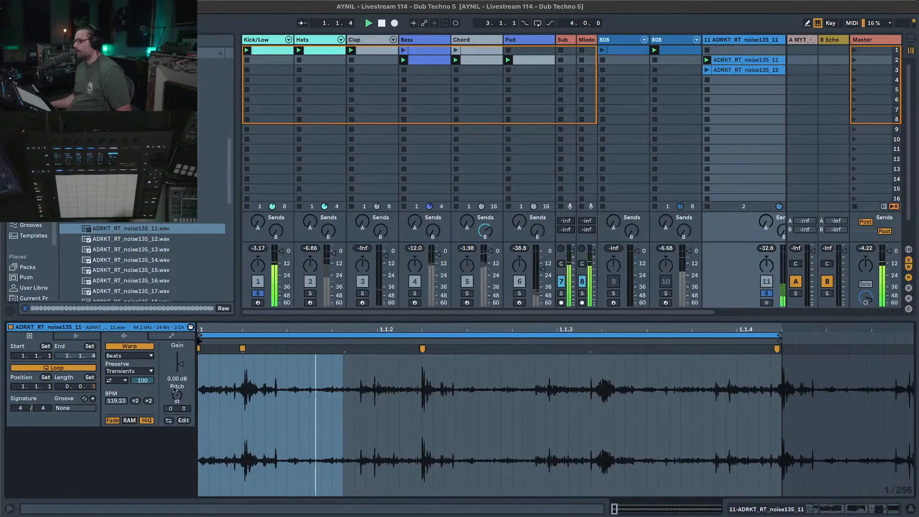
Compare the noise loop in the full mix and with its track soloed.
{"action": "left_click", "coordinate": [766, 293]}
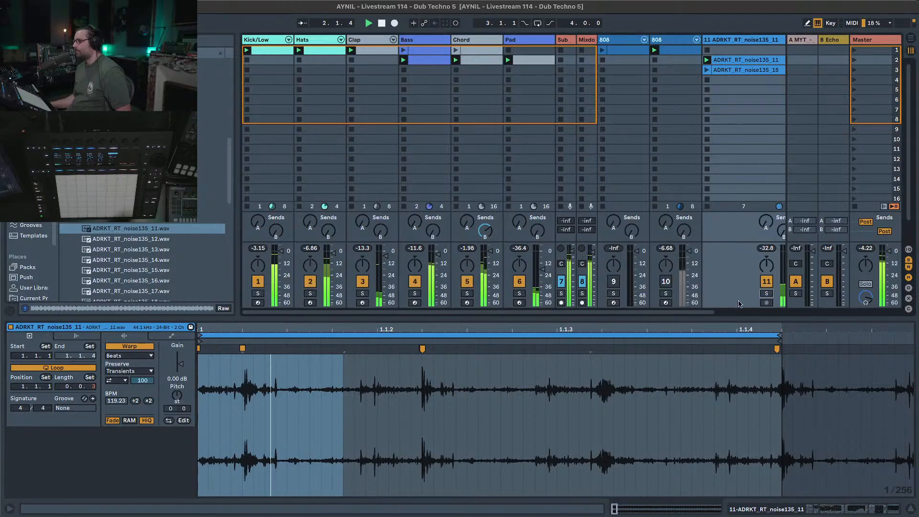
{"action": "scroll", "coordinate": [718, 304], "scroll_direction": "right", "scroll_amount": 3}
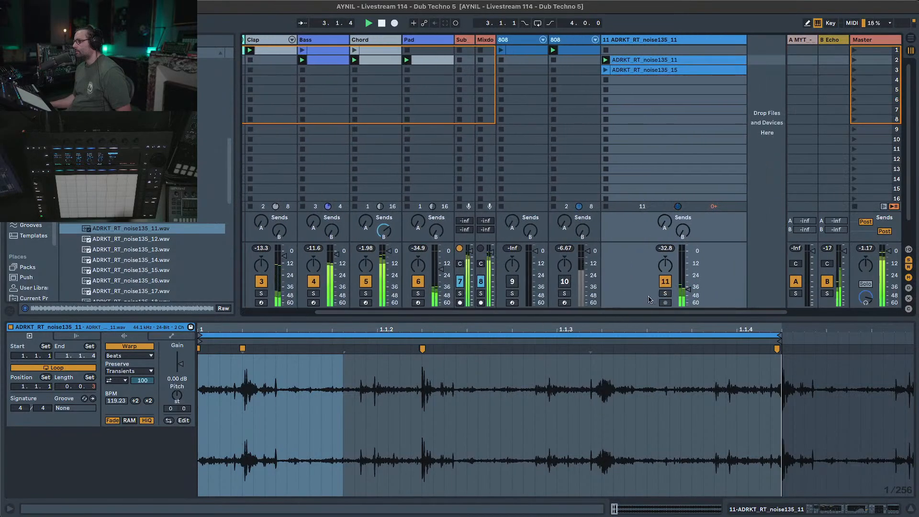
{"action": "left_click", "coordinate": [665, 294]}
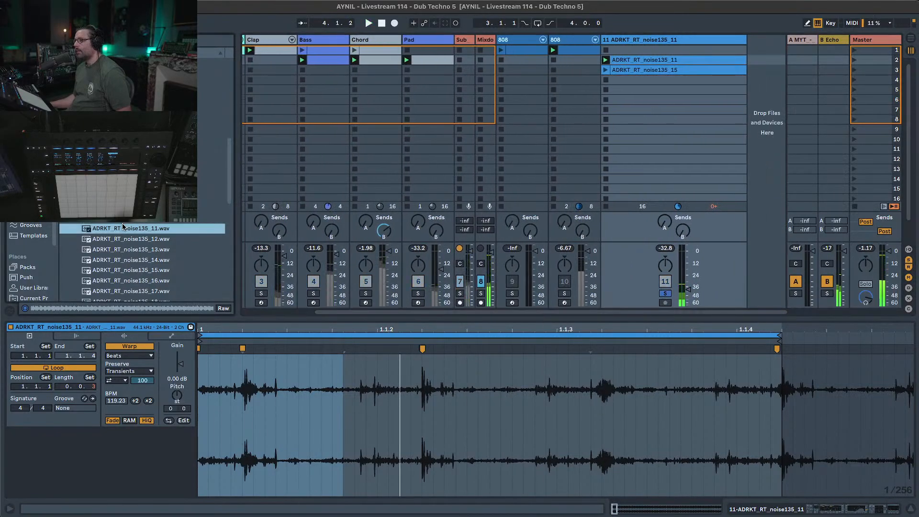
Audition other noise loops in the Audioreakt_RawTechno_Samples Noise Loop folder, including ADRKT_RT_noise135_03 through ADRKT_RT_noise135_07.
{"action": "key", "text": "Down"}
{"action": "key", "text": "Left"}
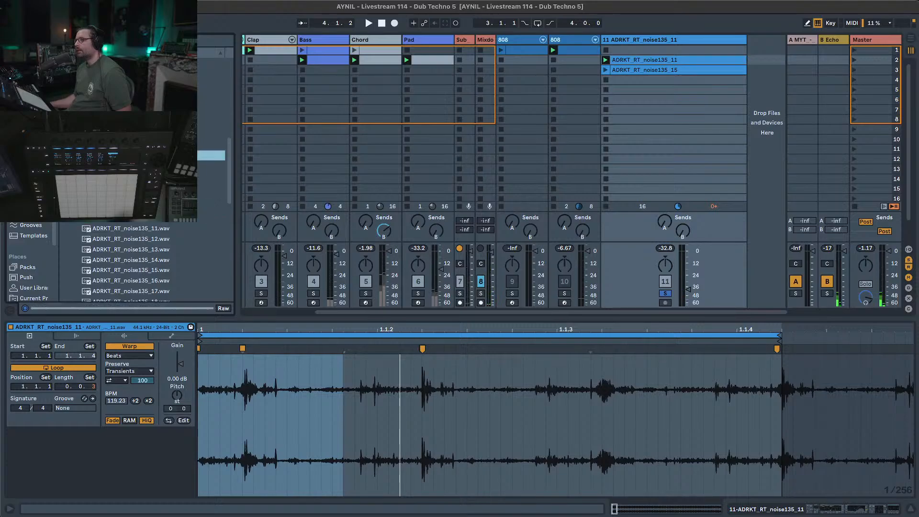
{"action": "scroll", "coordinate": [144, 261], "scroll_direction": "up", "scroll_amount": 10}
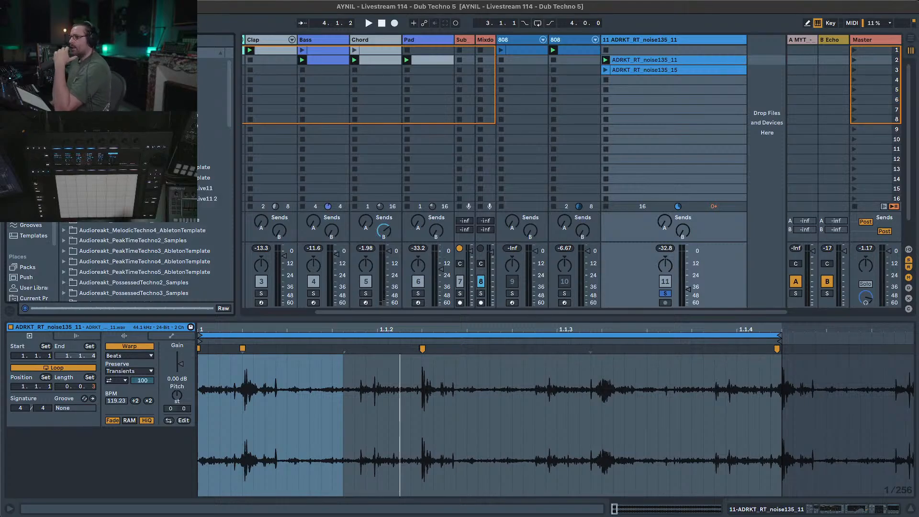
{"action": "scroll", "coordinate": [144, 261], "scroll_direction": "down", "scroll_amount": 5}
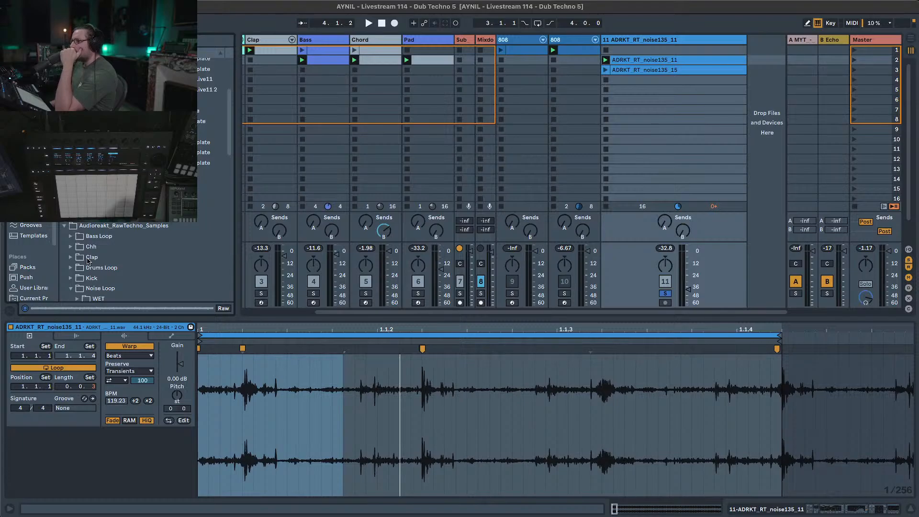
{"action": "scroll", "coordinate": [87, 261], "scroll_direction": "down", "scroll_amount": 4}
{"action": "left_click", "coordinate": [87, 263]}
{"action": "left_click", "coordinate": [144, 254]}
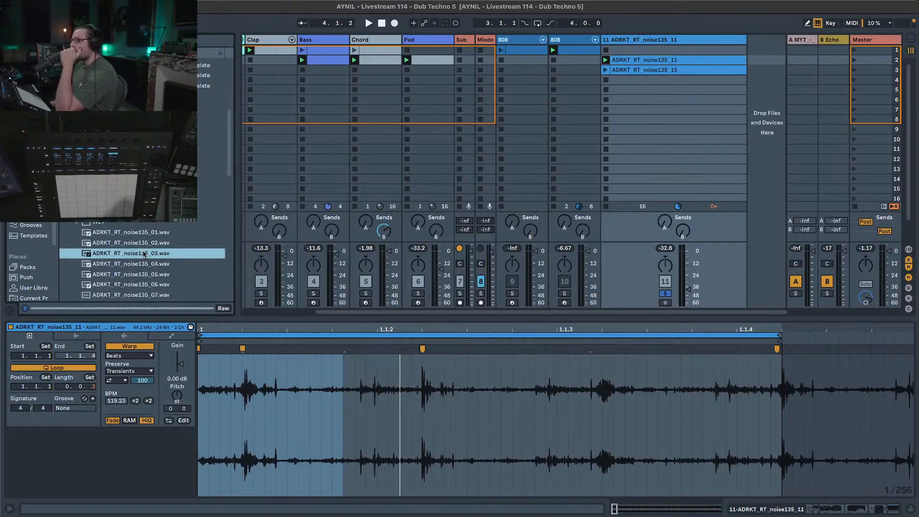
{"action": "left_click", "coordinate": [144, 263]}
{"action": "left_click", "coordinate": [144, 275]}
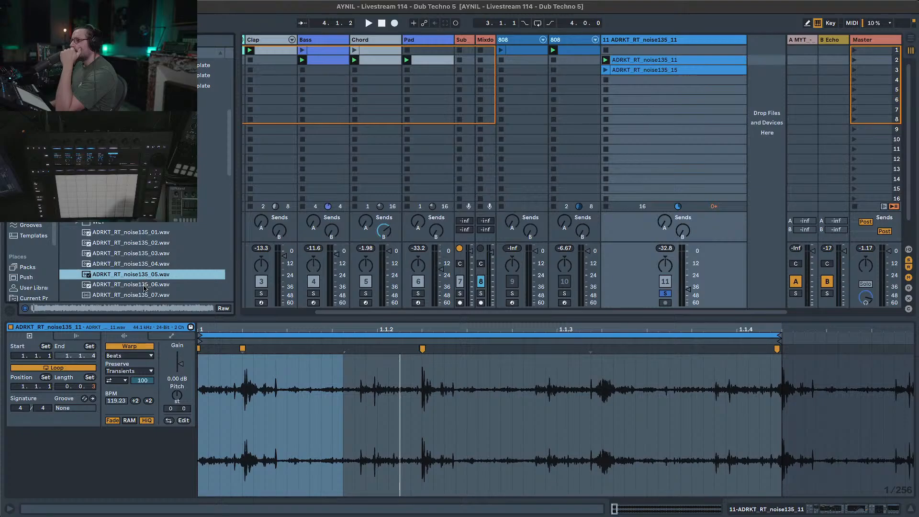
{"action": "left_click", "coordinate": [144, 285]}
{"action": "left_click", "coordinate": [144, 295]}
{"action": "scroll", "coordinate": [143, 295], "scroll_direction": "down", "scroll_amount": 4}
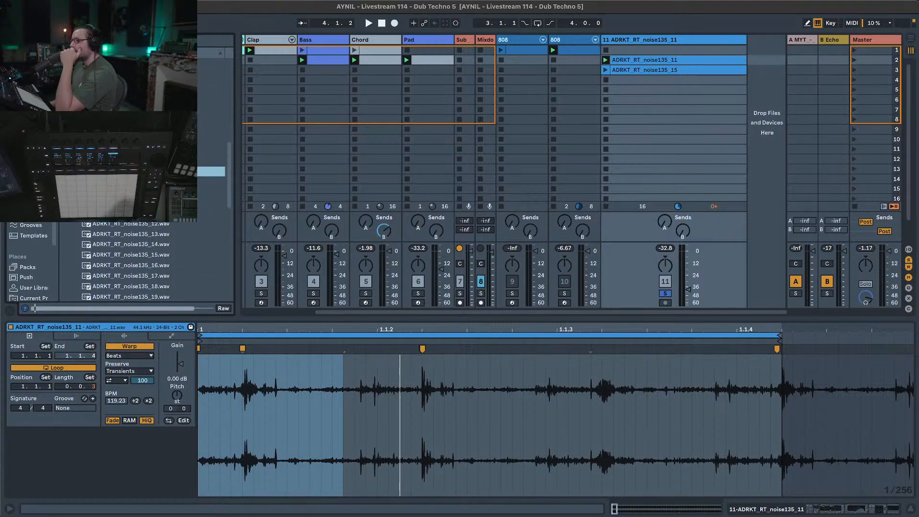
{"action": "left_click", "coordinate": [144, 192]}
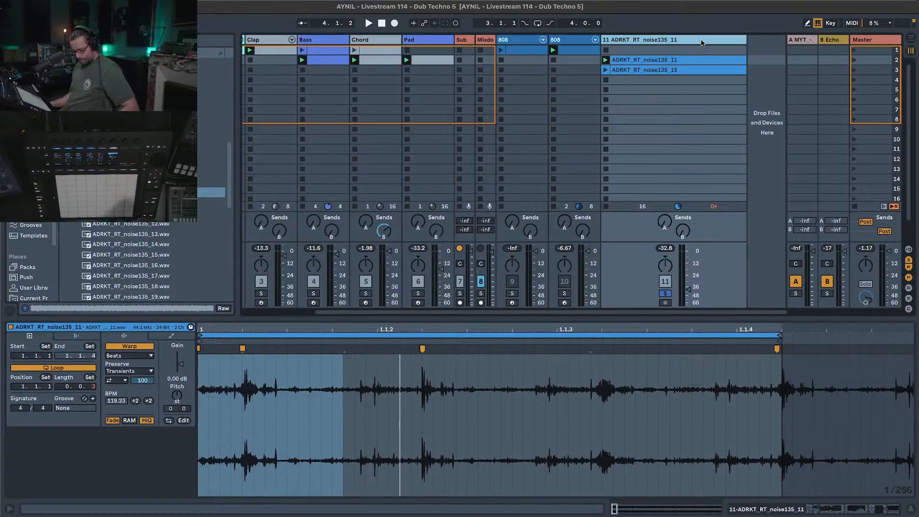
Insert a MIDI track after the noise track, load ADRKT_RT_noise135_11.wav into Simpler on it, and solo it.
{"action": "key", "text": "ctrl+shift+t"}
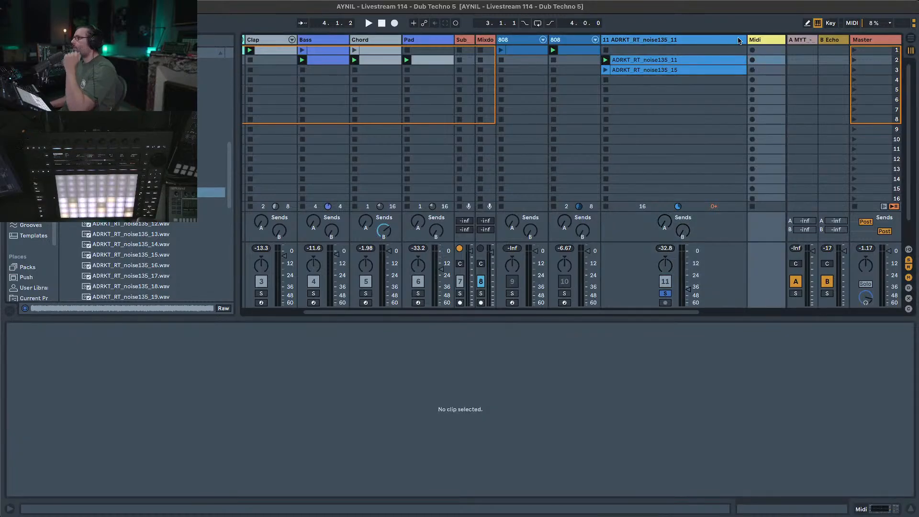
{"action": "left_click", "coordinate": [763, 41]}
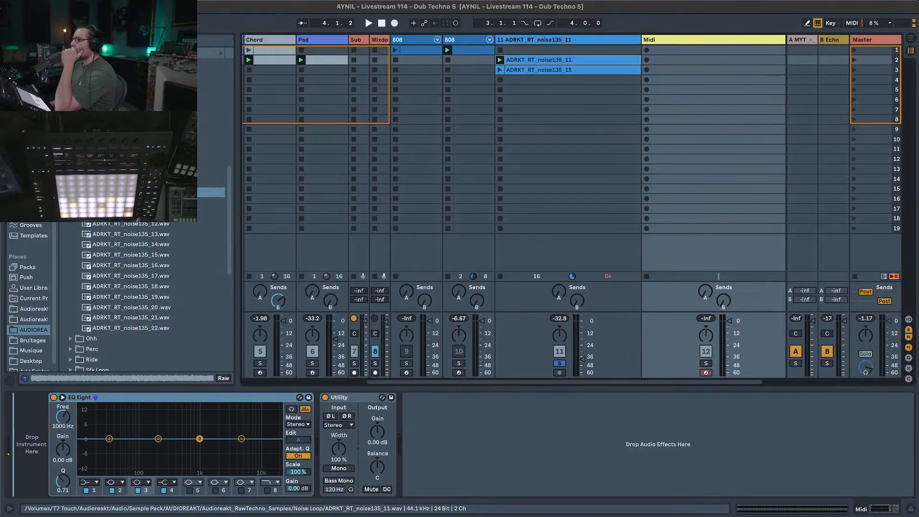
{"action": "left_click_drag", "start_coordinate": [29, 451], "coordinate": [29, 450]}
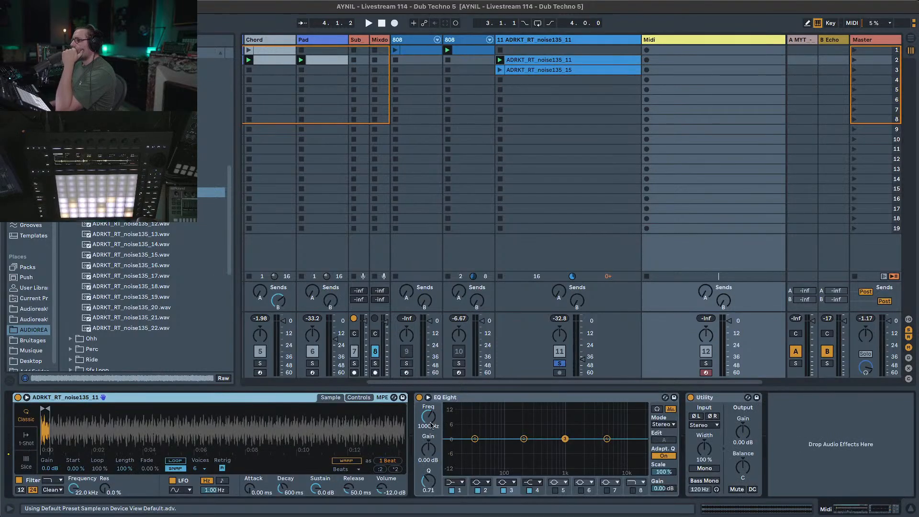
{"action": "left_click", "coordinate": [707, 352]}
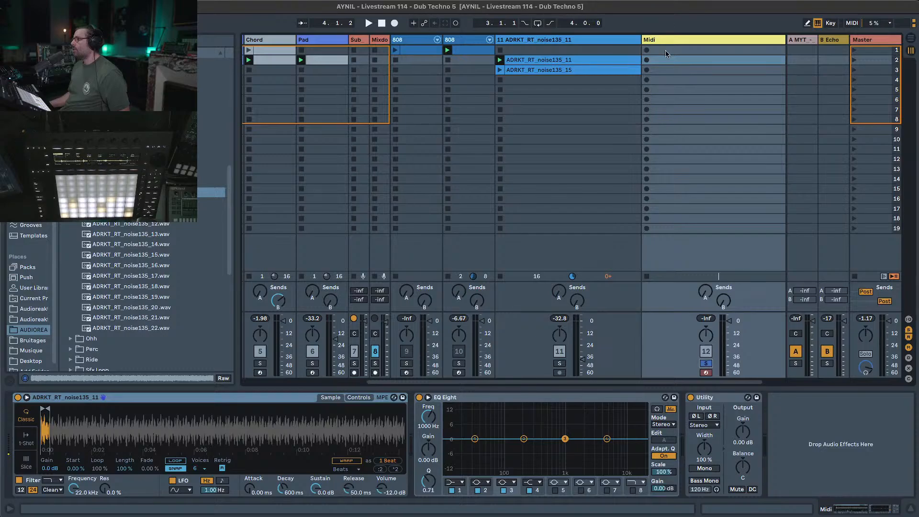
Create a MIDI clip in the new track's second slot with a one-beat C3 note looped over 0.1.0, and launch it.
{"action": "double_click", "coordinate": [668, 60]}
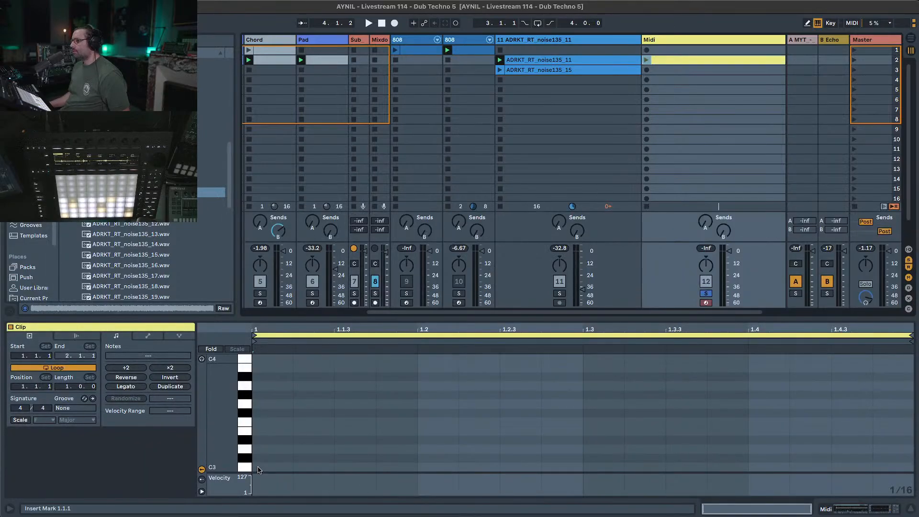
{"action": "double_click", "coordinate": [258, 468]}
{"action": "left_click_drag", "start_coordinate": [290, 468], "coordinate": [334, 468]}
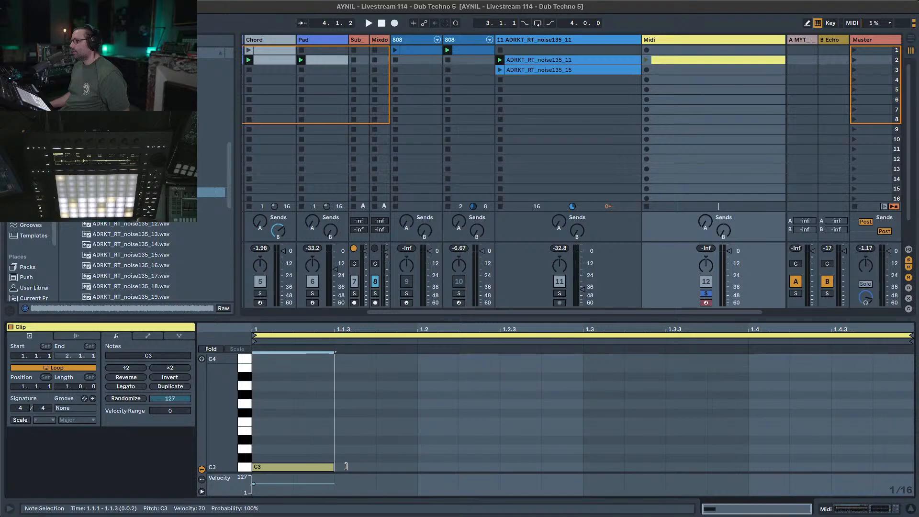
{"action": "left_click_drag", "start_coordinate": [911, 339], "coordinate": [334, 339]}
{"action": "left_click_drag", "start_coordinate": [336, 381], "coordinate": [418, 378]}
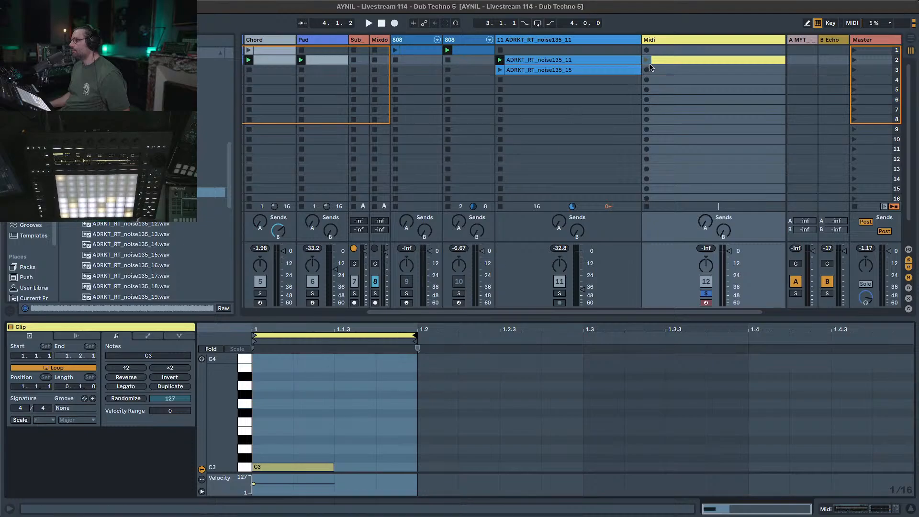
{"action": "left_click", "coordinate": [649, 61]}
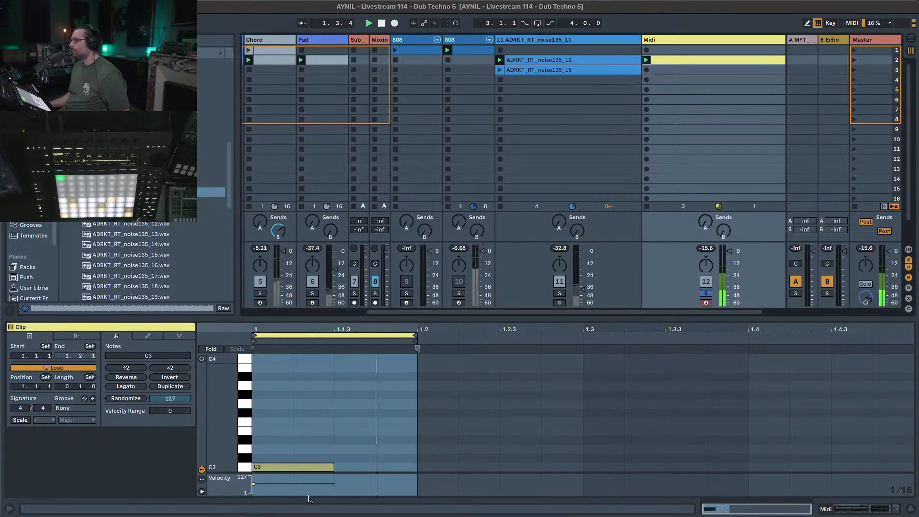
{"action": "left_click_drag", "start_coordinate": [333, 467], "coordinate": [415, 467]}
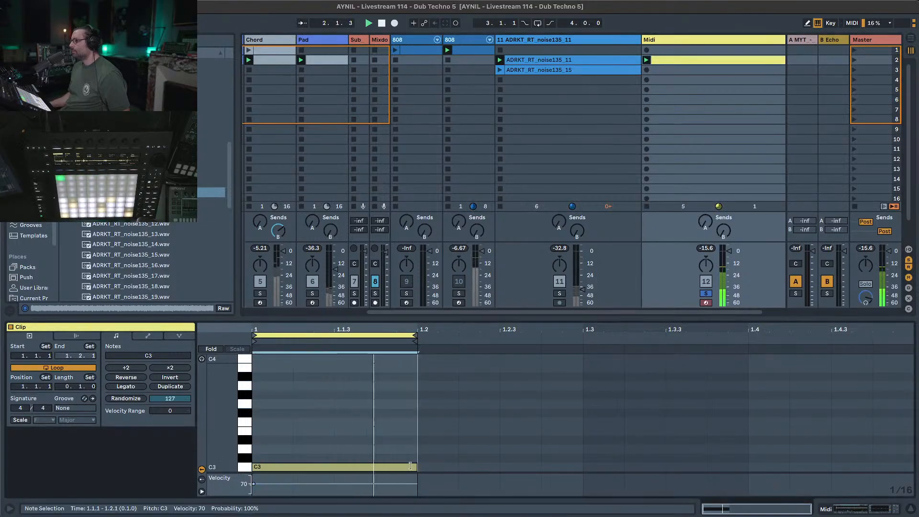
Switch Simpler to 1-Shot mode and trim the sample start up to the first transient.
{"action": "left_click", "coordinate": [681, 42]}
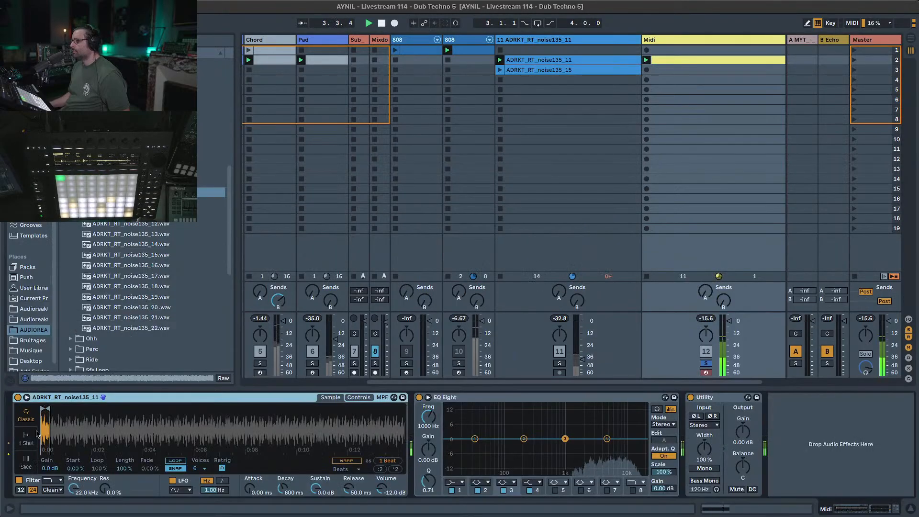
{"action": "left_click", "coordinate": [36, 435]}
{"action": "left_click_drag", "start_coordinate": [46, 428], "coordinate": [46, 482]}
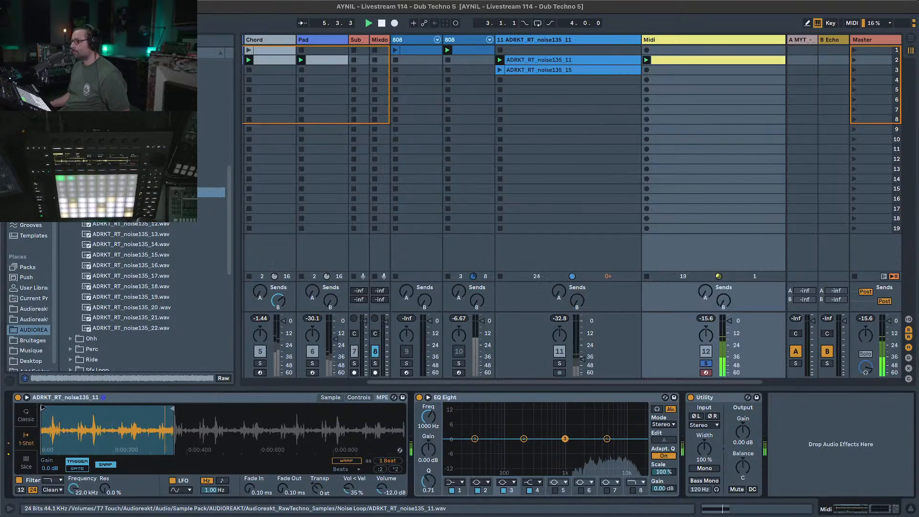
{"action": "mouse_move", "coordinate": [43, 407]}
{"action": "left_mouse_down"}
{"action": "mouse_move", "coordinate": [67, 407]}
{"action": "mouse_move", "coordinate": [51, 407]}
{"action": "left_mouse_up"}
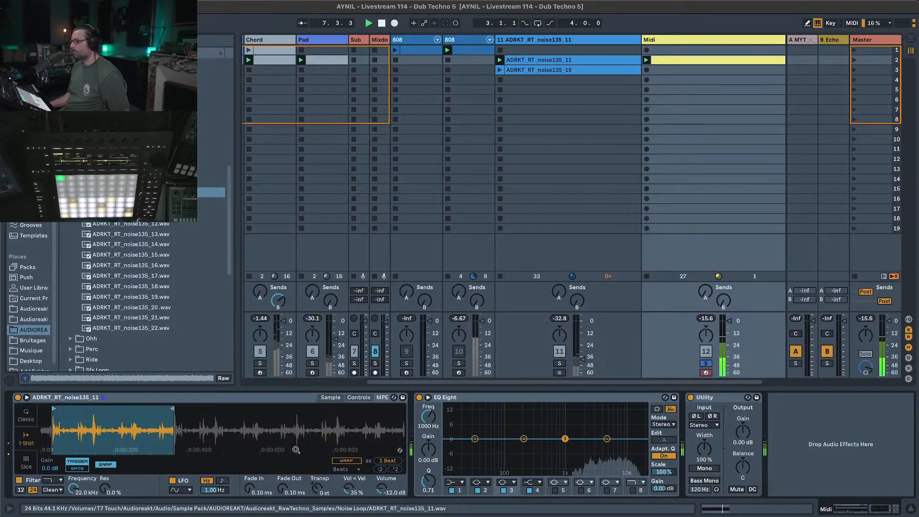
Enable Warp for the Simpler sample and extend its end to just before 1.3.
{"action": "left_click", "coordinate": [346, 461]}
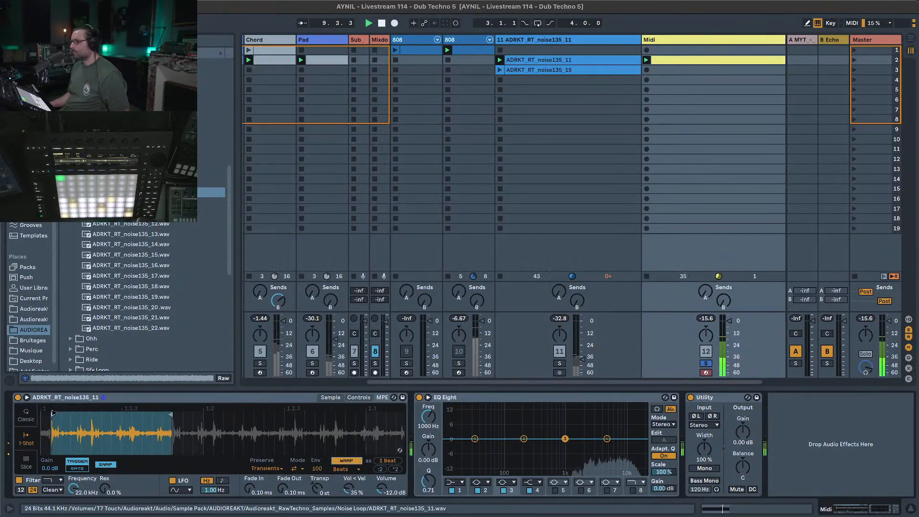
{"action": "left_click_drag", "start_coordinate": [170, 416], "coordinate": [358, 420]}
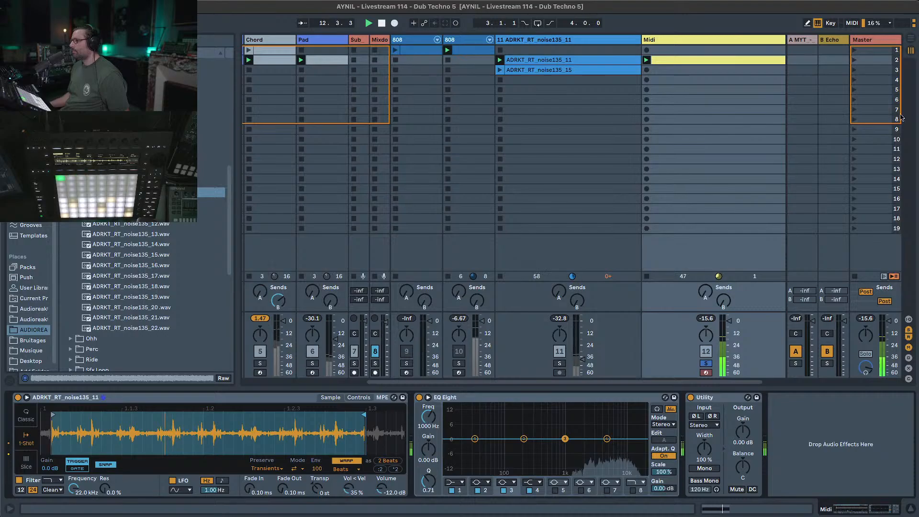
Copy the effects from Overdrive through Channel EQ on the noise audio track to the end of the MIDI track's device chain.
{"action": "left_click", "coordinate": [593, 43]}
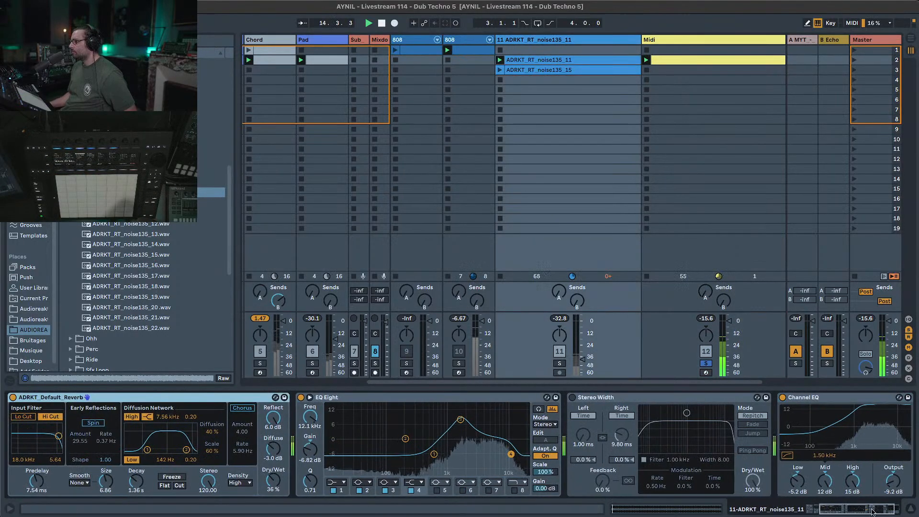
{"action": "left_click_drag", "start_coordinate": [856, 509], "coordinate": [842, 510]}
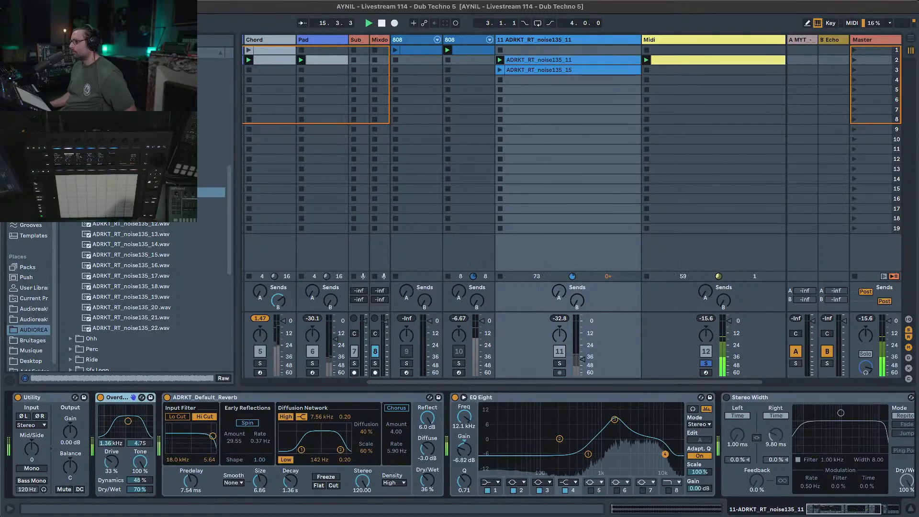
{"action": "scroll", "coordinate": [883, 490], "scroll_direction": "right", "scroll_amount": 5}
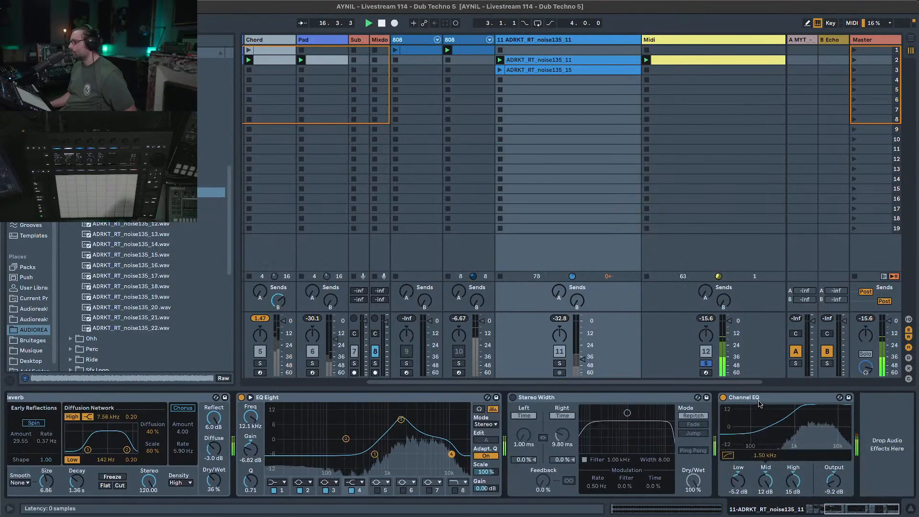
{"action": "left_click", "coordinate": [759, 402]}
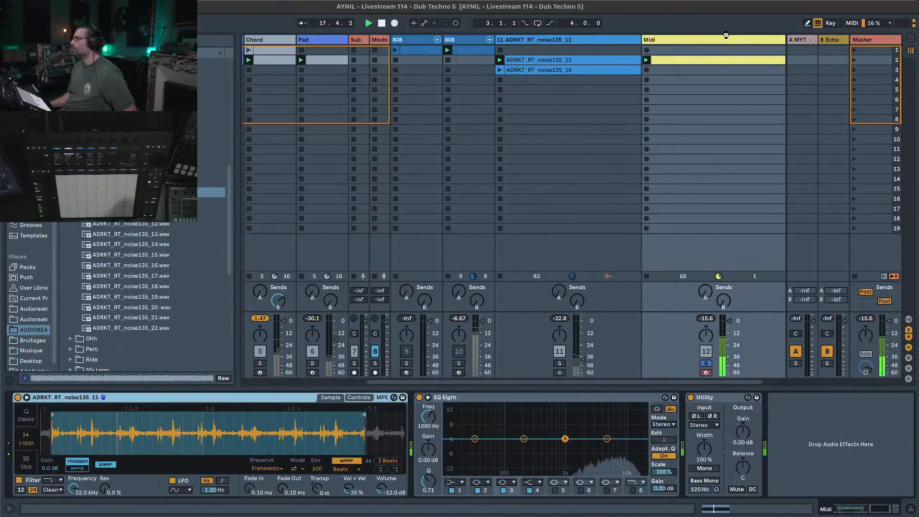
{"action": "left_click", "coordinate": [740, 282]}
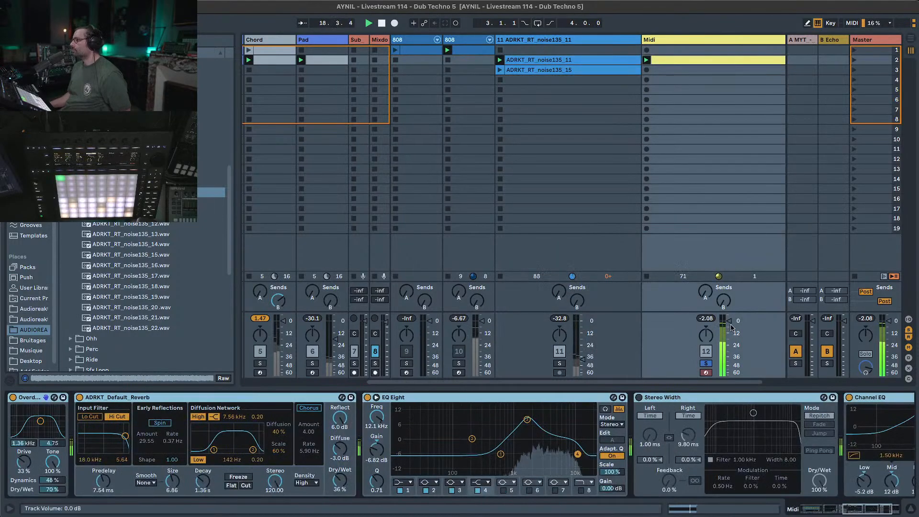
Lower the MIDI track's volume and enable its Stereo Width effect with a right delay time of 5.17 ms.
{"action": "left_click_drag", "start_coordinate": [731, 328], "coordinate": [730, 335]}
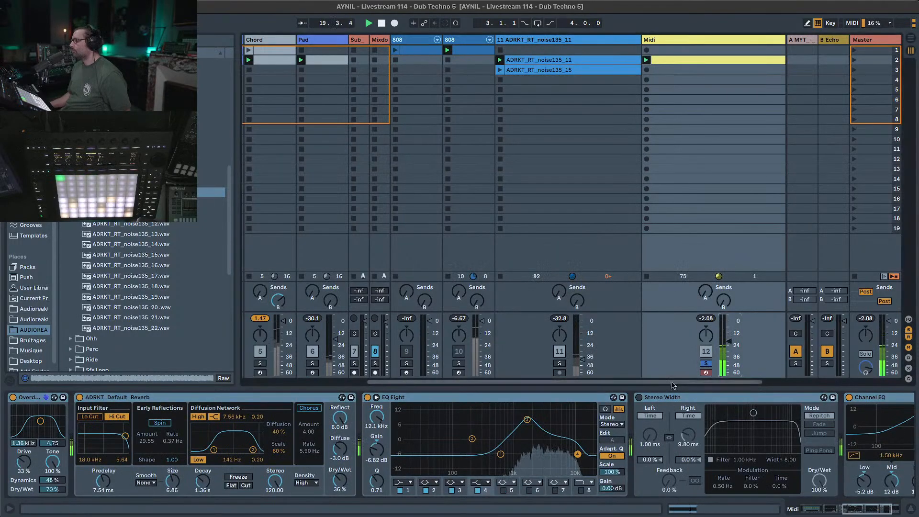
{"action": "left_click", "coordinate": [639, 398]}
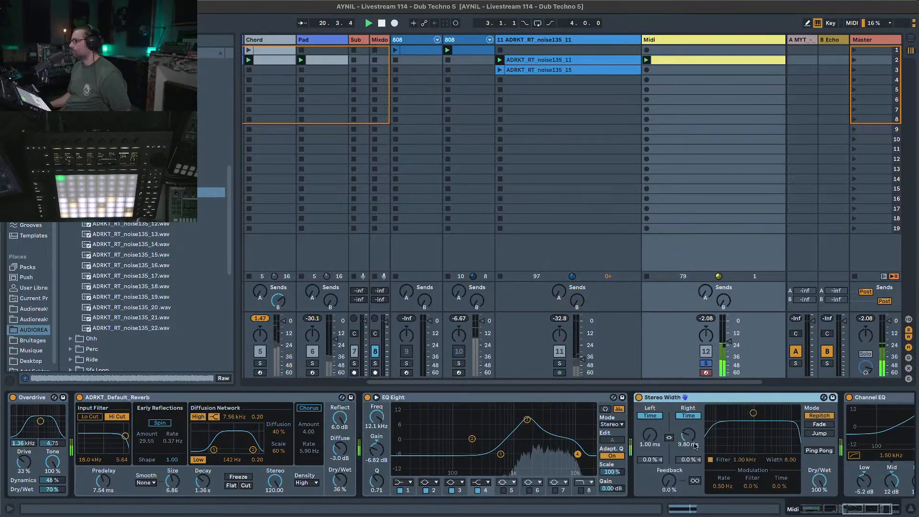
{"action": "left_click_drag", "start_coordinate": [696, 446], "coordinate": [696, 458]}
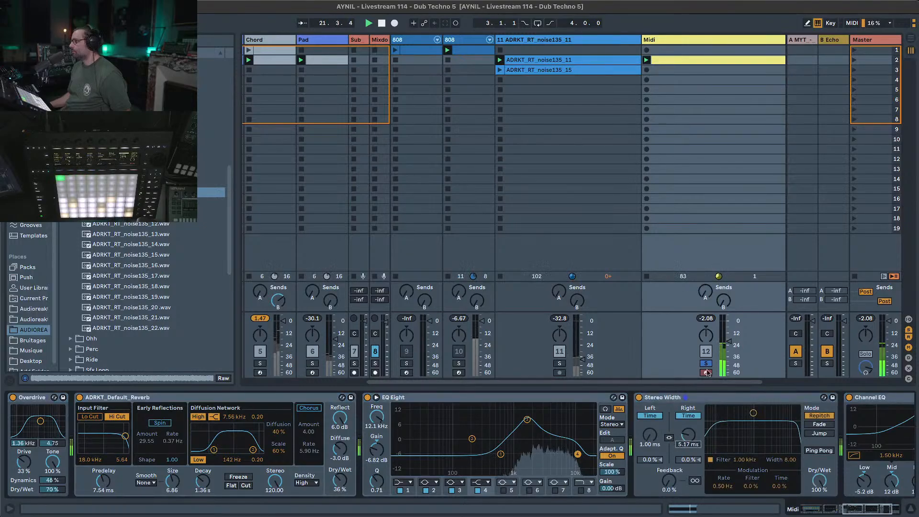
{"action": "left_click_drag", "start_coordinate": [729, 342], "coordinate": [729, 349]}
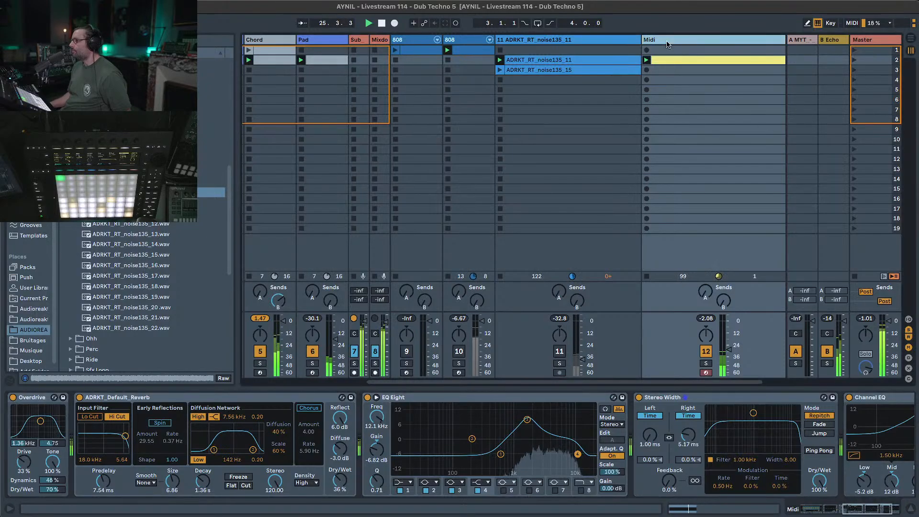
Lengthen the MIDI clip's loop and C3 note to two bars, and extend Simpler's sample region to the first four bars.
{"action": "left_click_drag", "start_coordinate": [879, 511], "coordinate": [817, 511]}
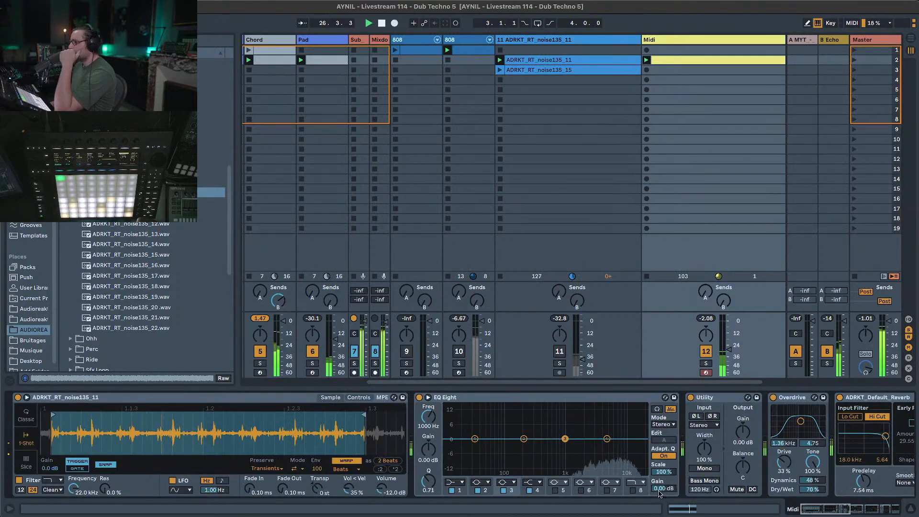
{"action": "double_click", "coordinate": [682, 63]}
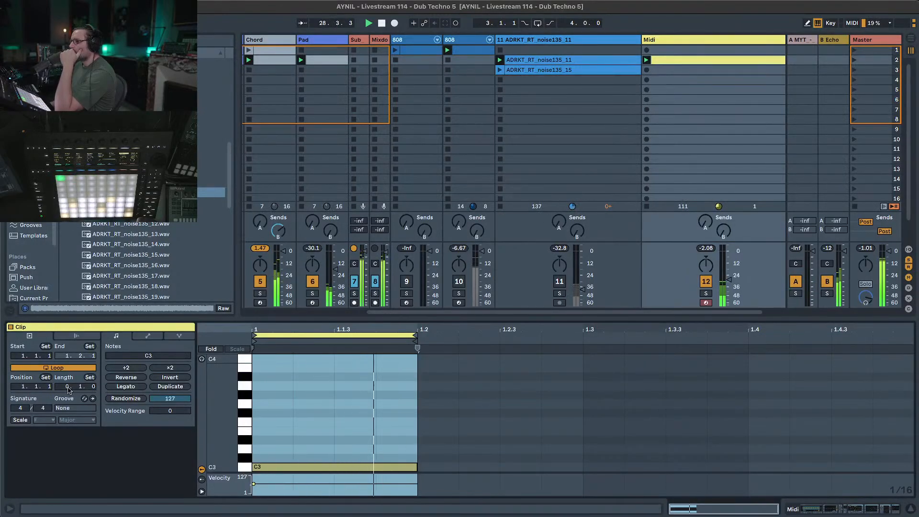
{"action": "left_click_drag", "start_coordinate": [68, 387], "coordinate": [68, 378]}
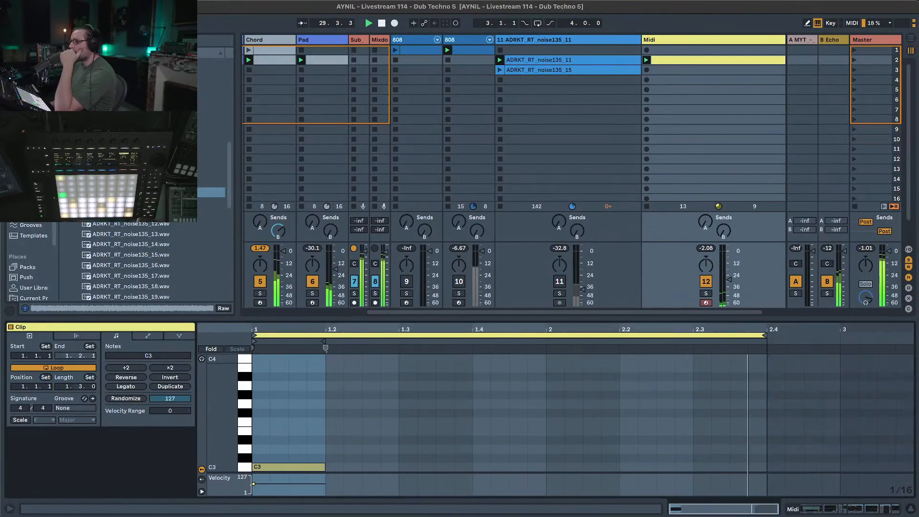
{"action": "left_click_drag", "start_coordinate": [81, 388], "coordinate": [80, 393]}
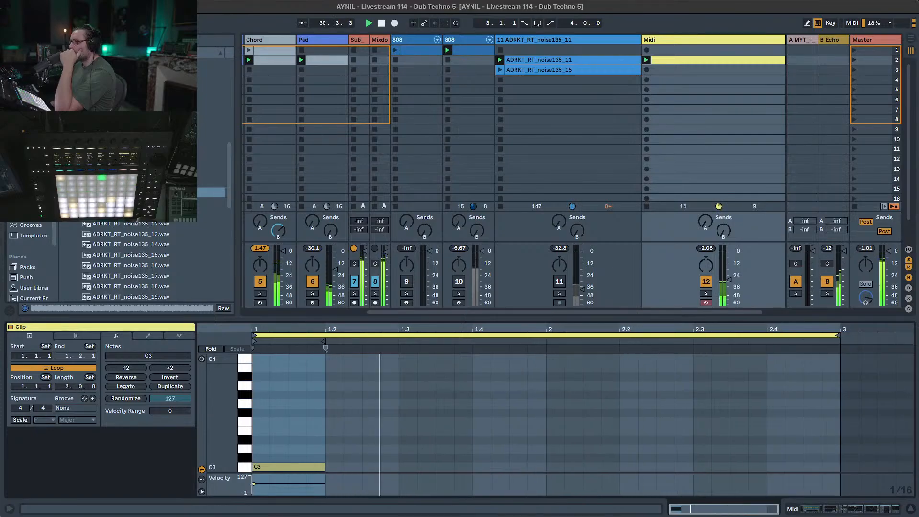
{"action": "left_click_drag", "start_coordinate": [323, 467], "coordinate": [839, 468]}
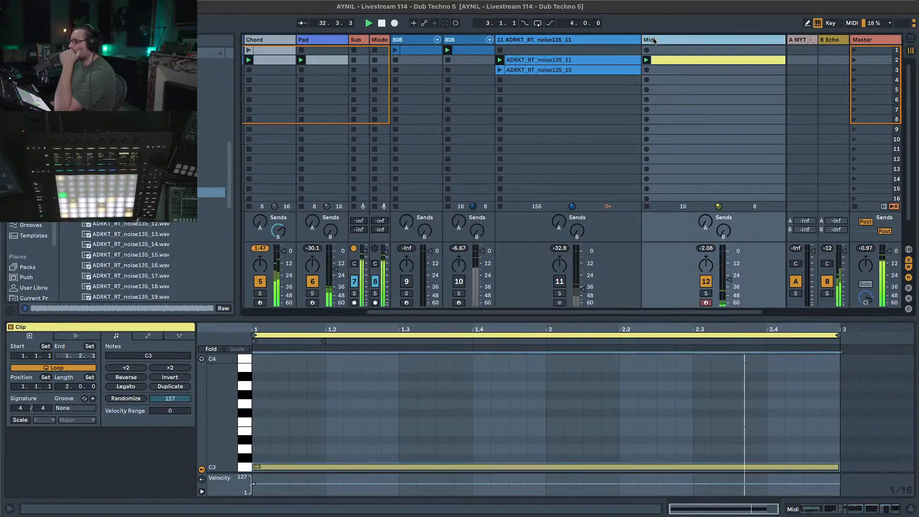
{"action": "left_click", "coordinate": [654, 40]}
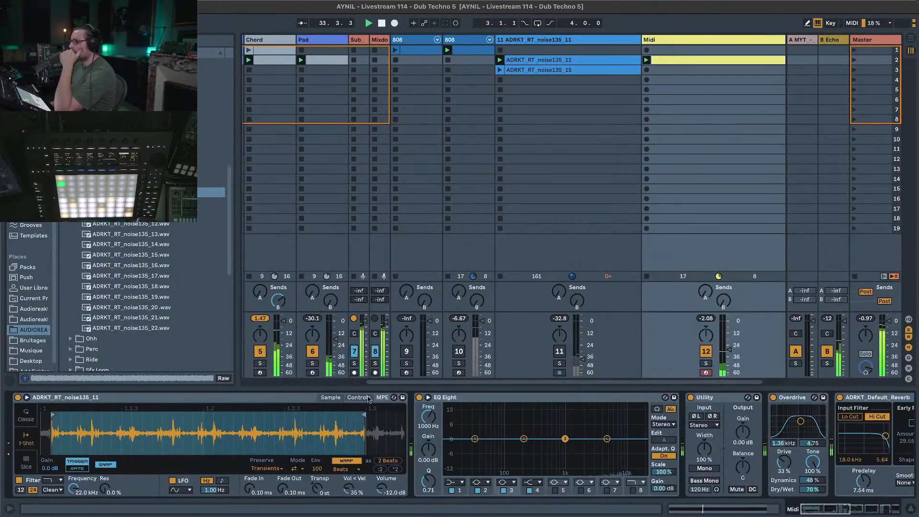
{"action": "mouse_move", "coordinate": [53, 418]}
{"action": "left_mouse_down"}
{"action": "mouse_move", "coordinate": [53, 384]}
{"action": "mouse_move", "coordinate": [210, 415]}
{"action": "mouse_move", "coordinate": [314, 417]}
{"action": "mouse_move", "coordinate": [284, 422]}
{"action": "left_mouse_up"}
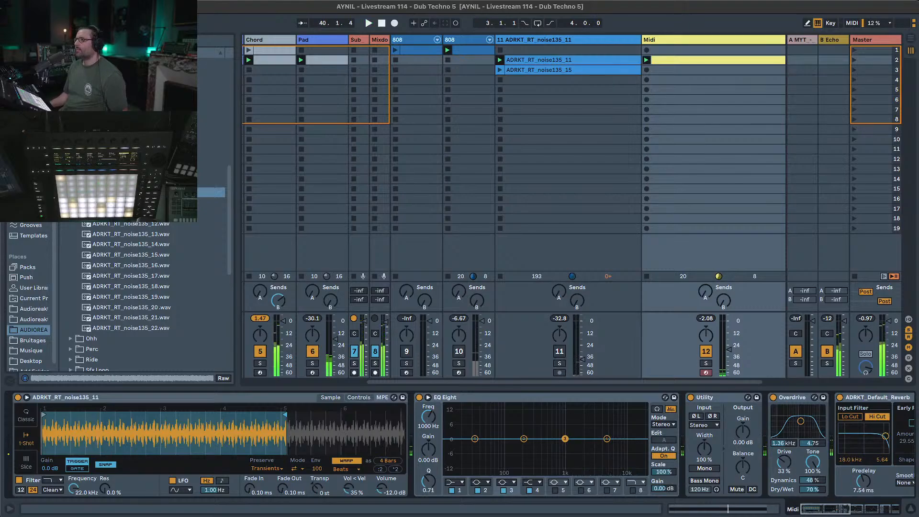
Try ADRKT_RT_noise135_18.wav, ADRKT_RT_noise135_19.wav and ADRKT_RT_noise135_21.wav in turn as the Simpler sample.
{"action": "left_click", "coordinate": [147, 287]}
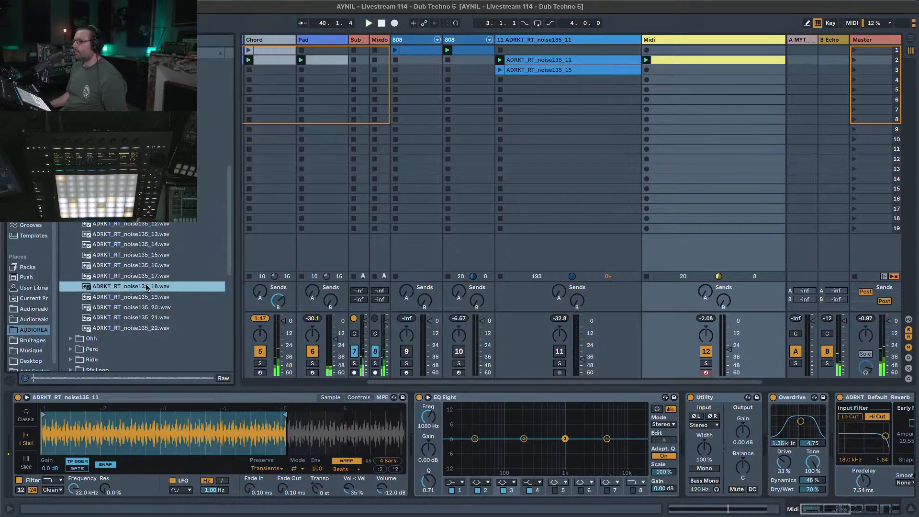
{"action": "left_click_drag", "start_coordinate": [153, 424], "coordinate": [149, 420]}
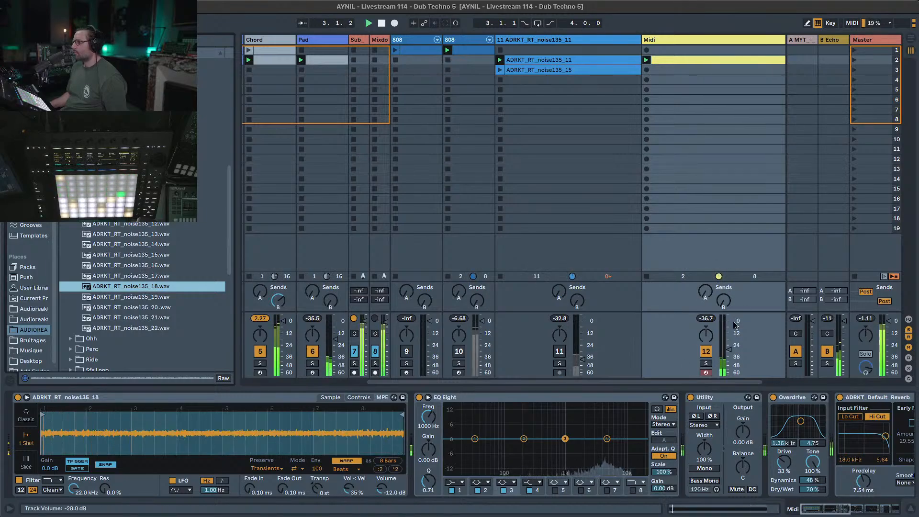
{"action": "left_click_drag", "start_coordinate": [164, 300], "coordinate": [162, 425]}
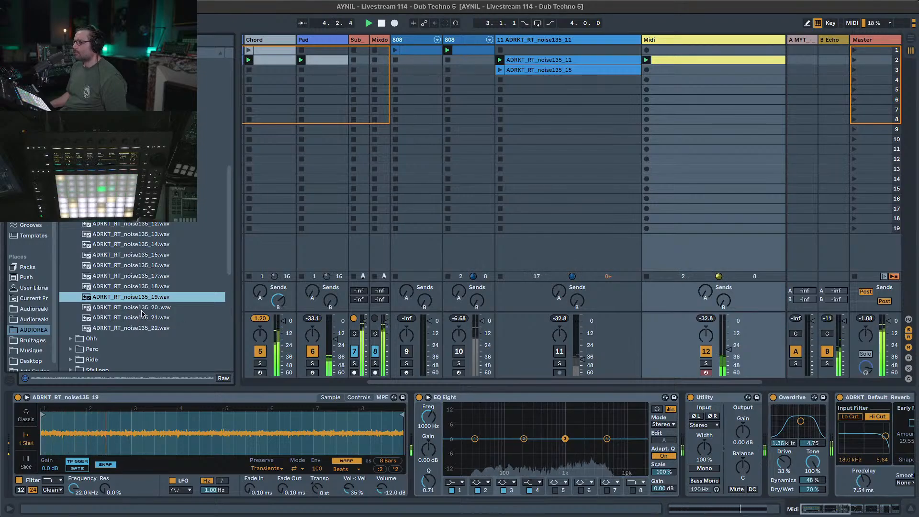
{"action": "left_click", "coordinate": [143, 309]}
{"action": "left_click", "coordinate": [142, 317]}
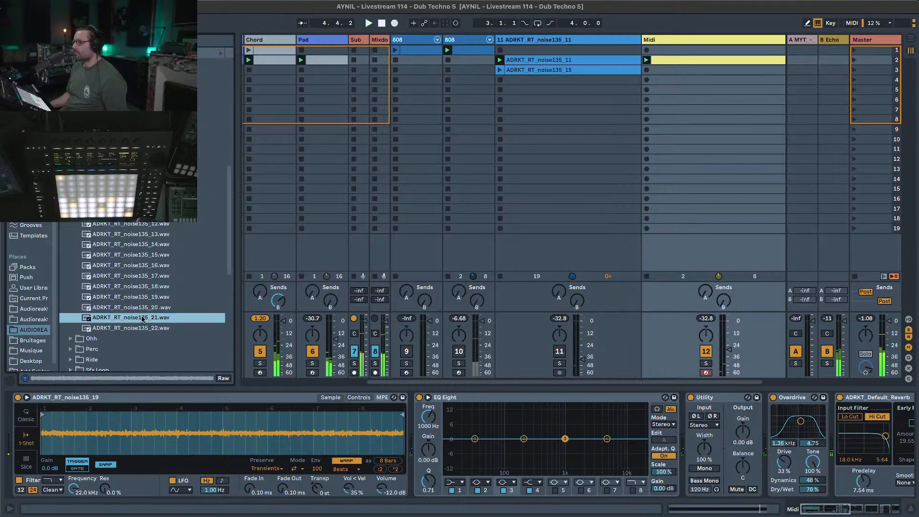
{"action": "left_click_drag", "start_coordinate": [143, 318], "coordinate": [146, 430]}
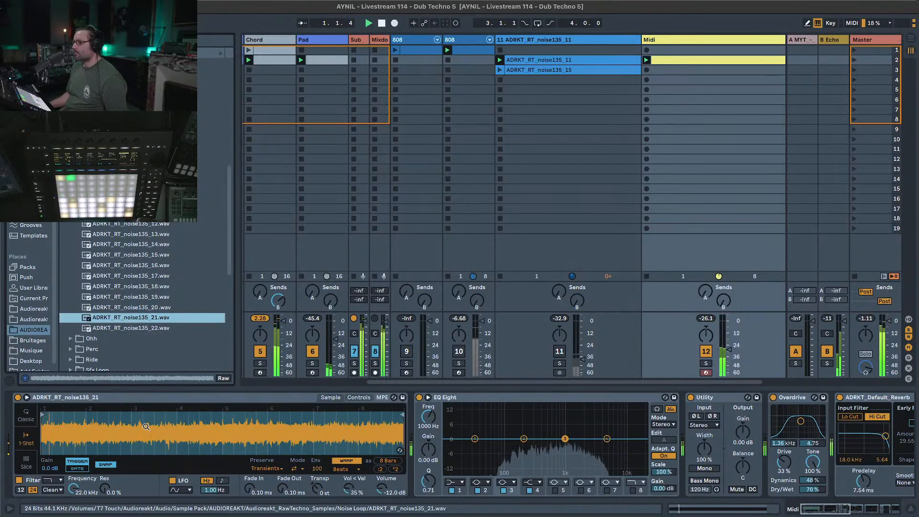
Replace the Simpler sample with ADRKT_RT_noise135_08.wav and play the set.
{"action": "left_click", "coordinate": [143, 328]}
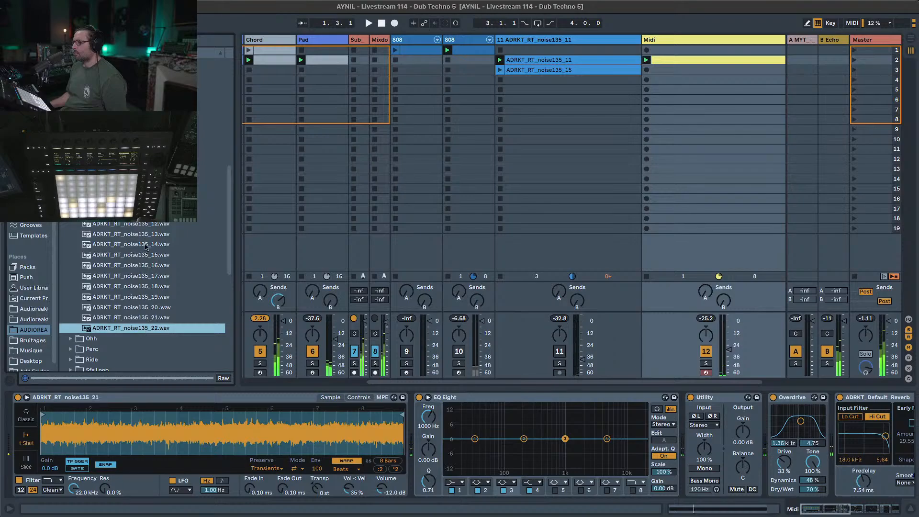
{"action": "left_click", "coordinate": [144, 182]}
{"action": "left_click_drag", "start_coordinate": [144, 182], "coordinate": [160, 425]}
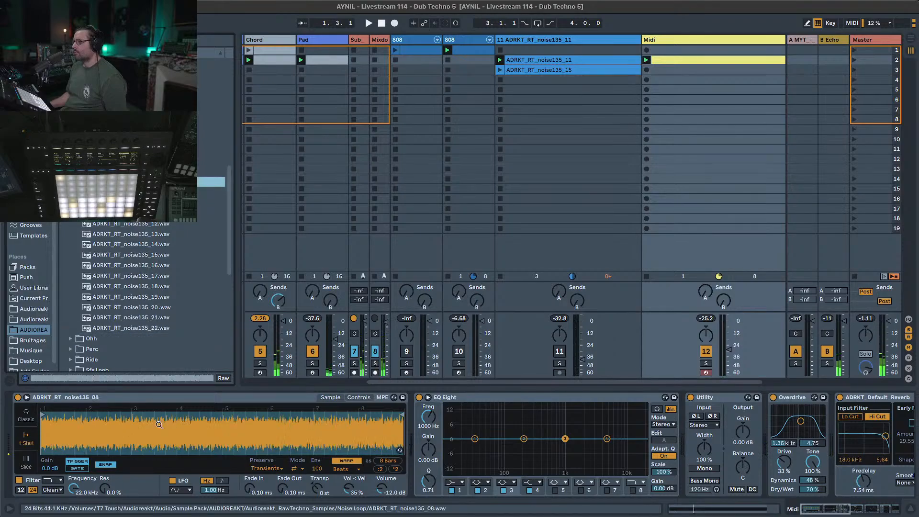
{"action": "key", "text": "space"}
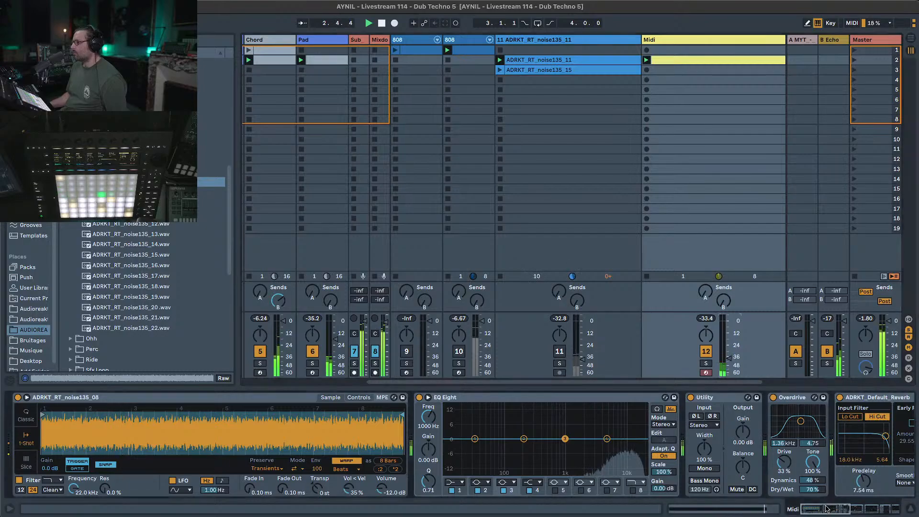
Copy the SIDECHAIN rack from the Chord track to the end of the MIDI track's chain and set its amount to 0.
{"action": "left_click", "coordinate": [423, 52]}
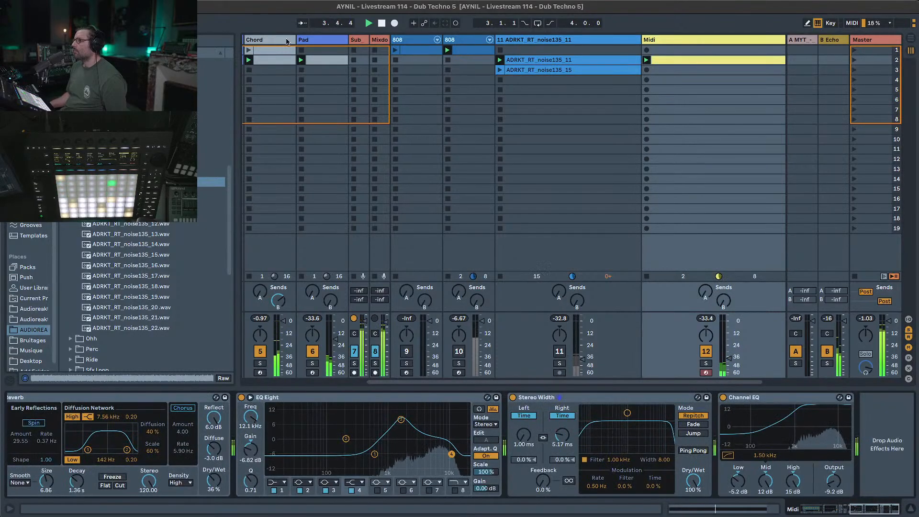
{"action": "left_click", "coordinate": [268, 40]}
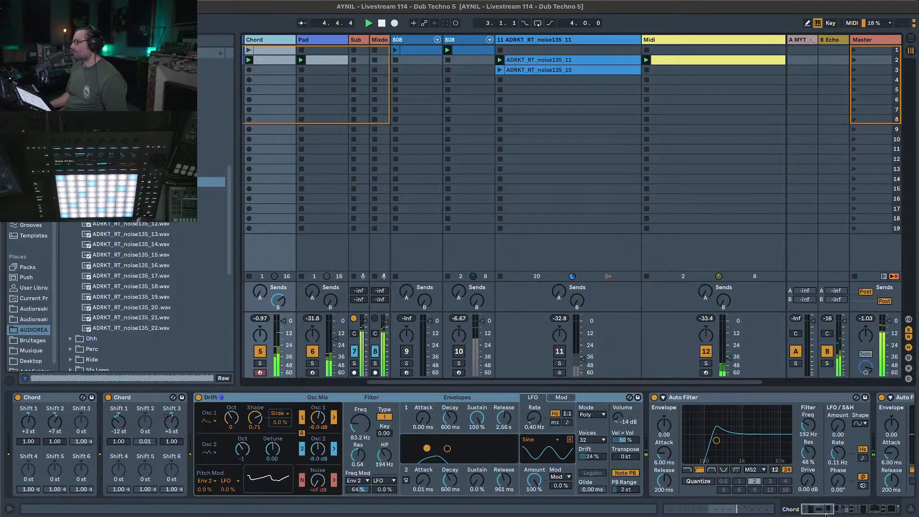
{"action": "left_click_drag", "start_coordinate": [826, 514], "coordinate": [892, 513]}
{"action": "left_click", "coordinate": [799, 399]}
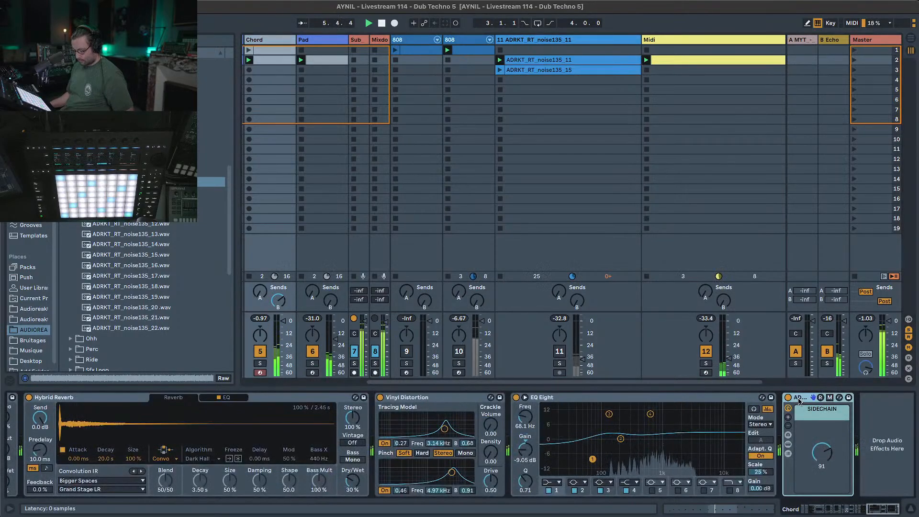
{"action": "left_click", "coordinate": [693, 42]}
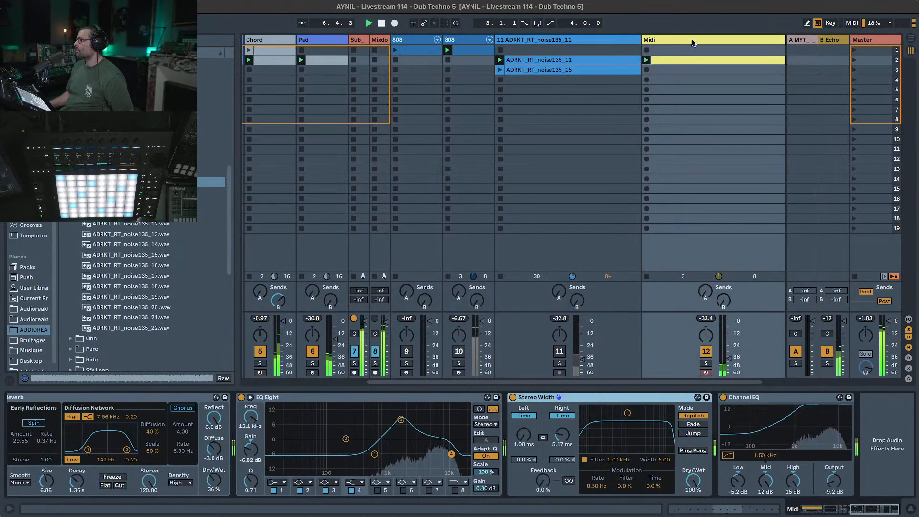
{"action": "key", "text": "super+v"}
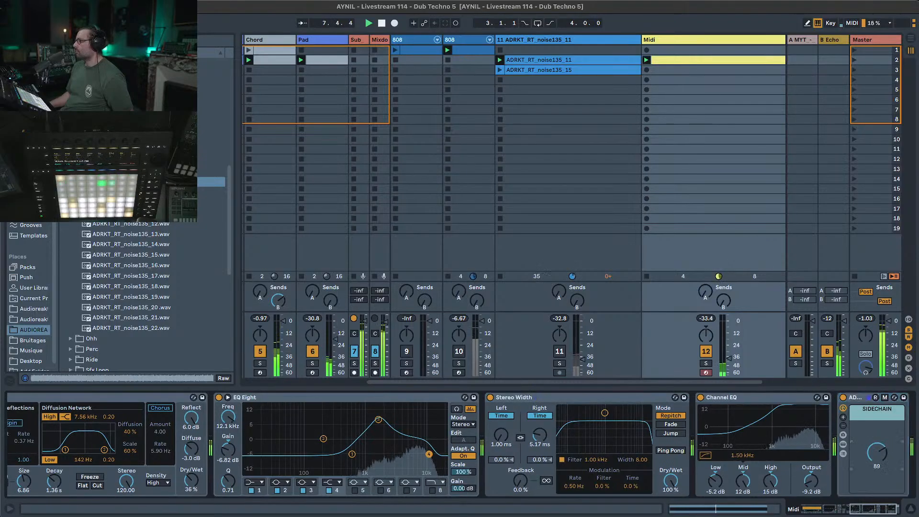
{"action": "left_click_drag", "start_coordinate": [881, 445], "coordinate": [877, 467]}
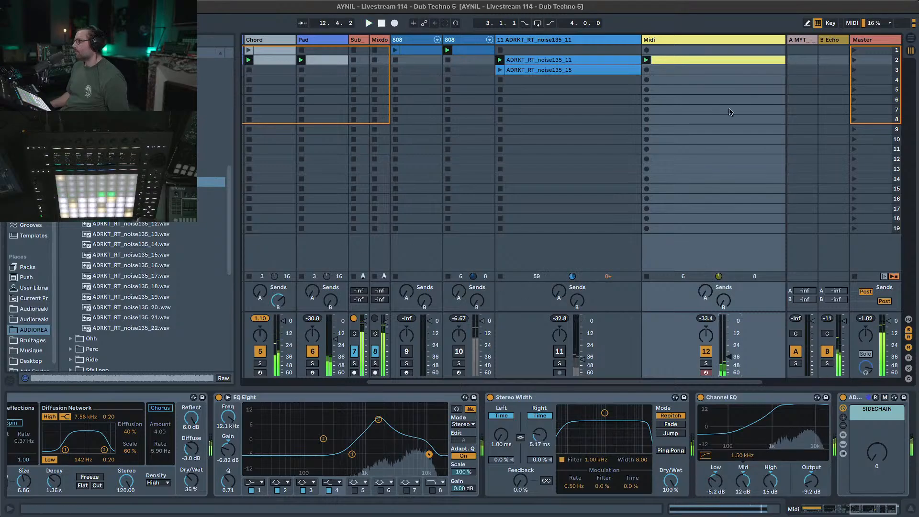
Delete the ADRKT_RT_noise135_11 audio track and the Simpler MIDI track.
{"action": "left_click", "coordinate": [548, 42]}
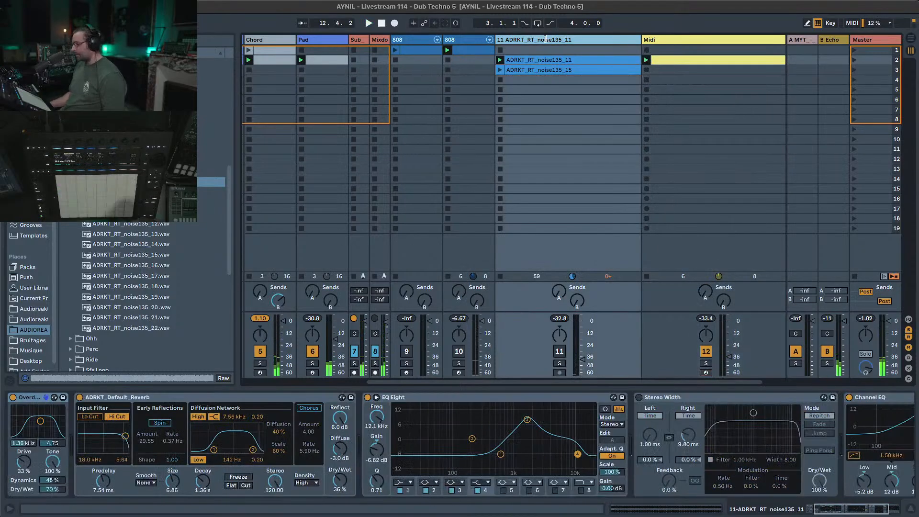
{"action": "key", "text": "Delete"}
{"action": "key", "text": "Delete"}
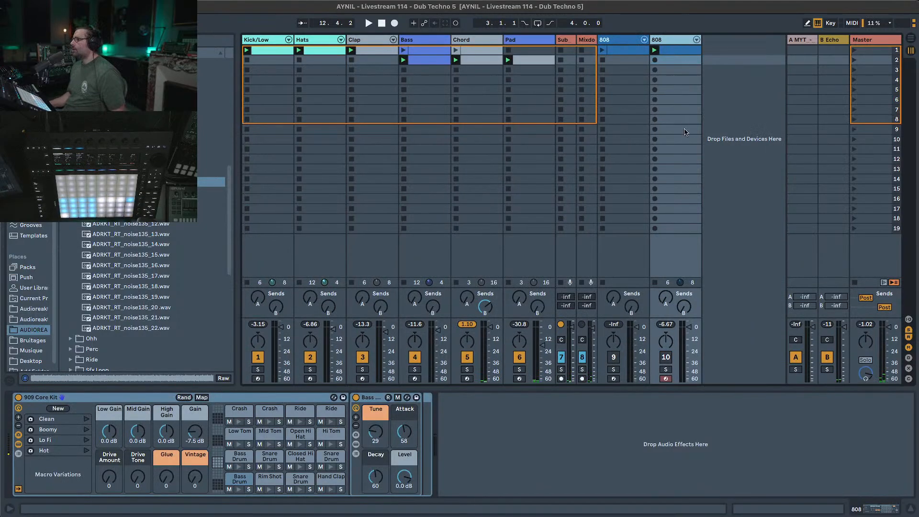
Insert a new MIDI track after the Pad track and show the available instruments in the browser.
{"action": "left_click", "coordinate": [543, 41]}
{"action": "key", "text": "space"}
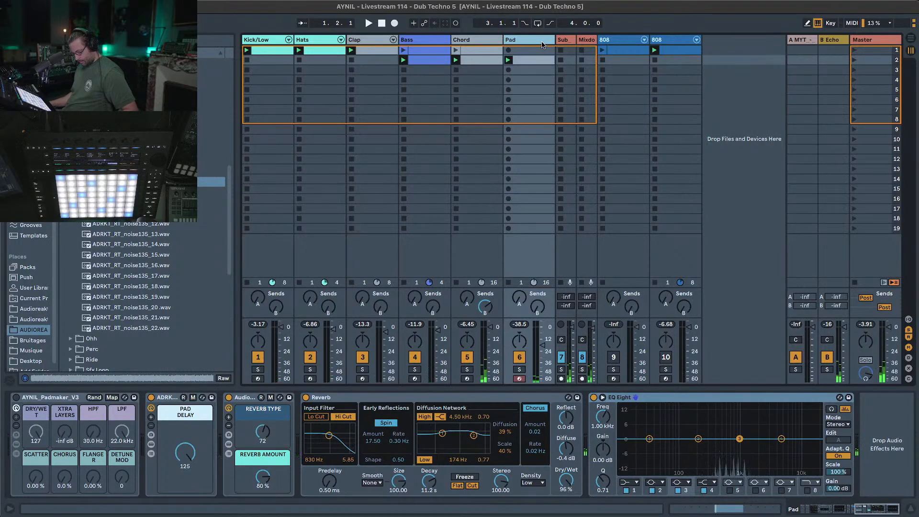
{"action": "key", "text": "super+shift+t"}
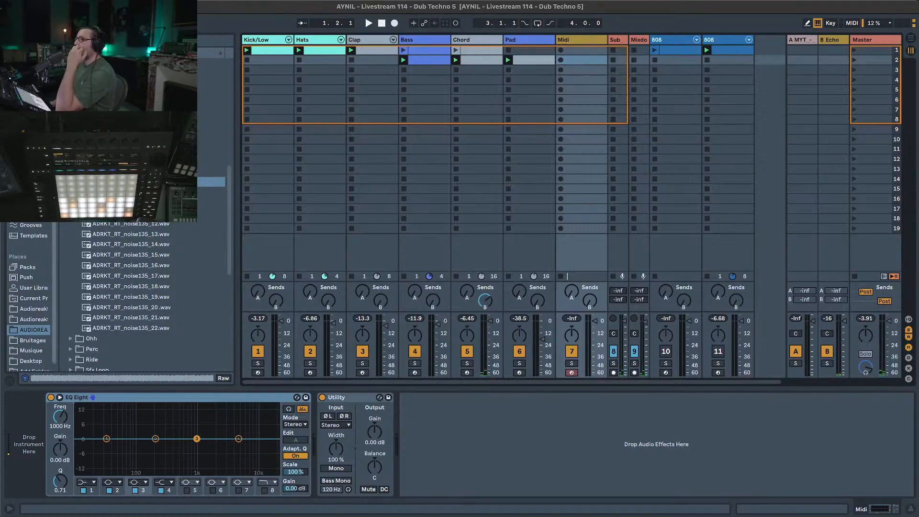
{"action": "left_click", "coordinate": [32, 152]}
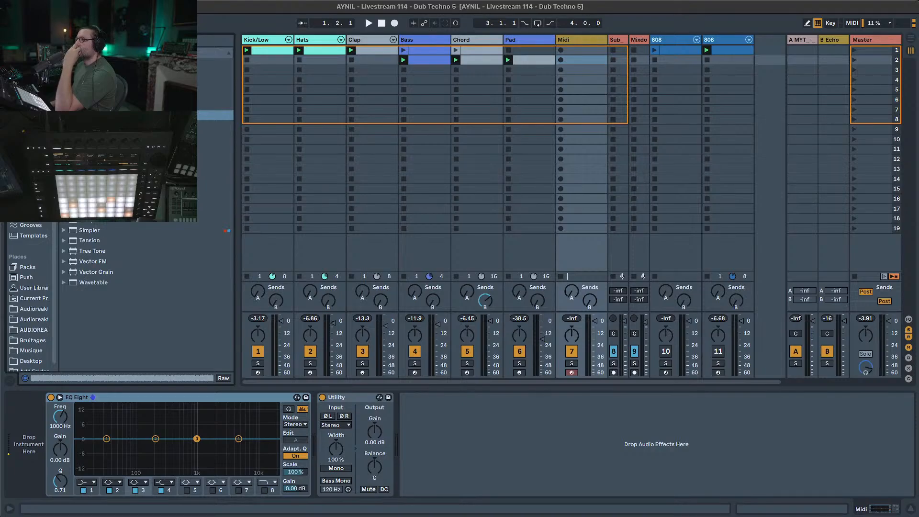
Load Wavetable on the new MIDI track and set oscillator 1 to the Complex wavetable Bitkart at 39% position.
{"action": "left_click", "coordinate": [92, 283]}
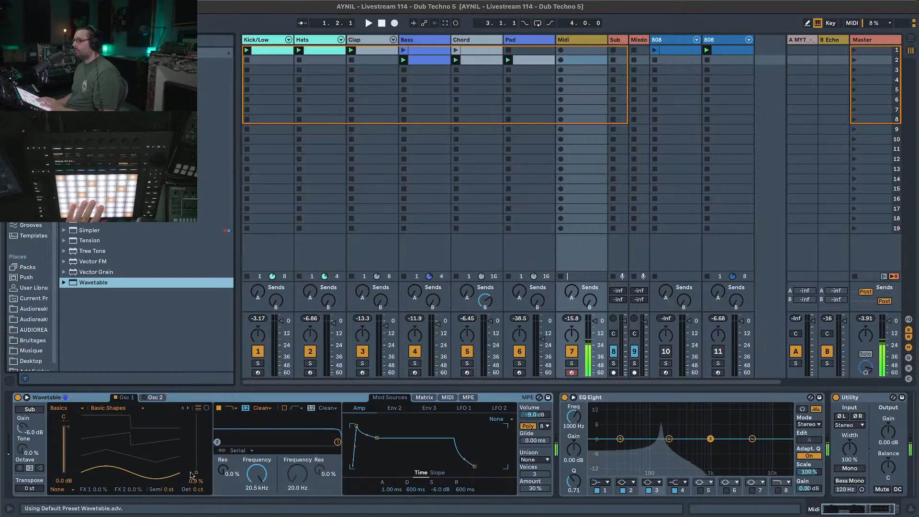
{"action": "left_click_drag", "start_coordinate": [196, 472], "coordinate": [196, 433]}
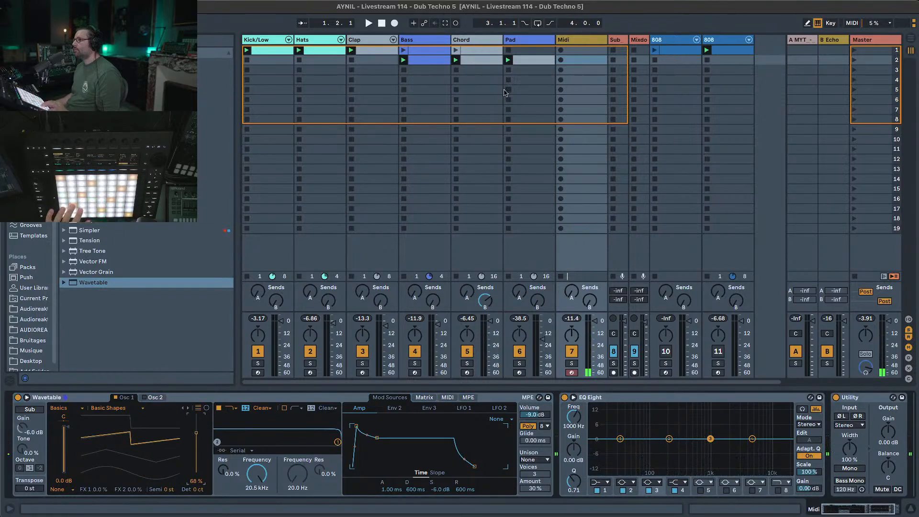
{"action": "left_click", "coordinate": [83, 408]}
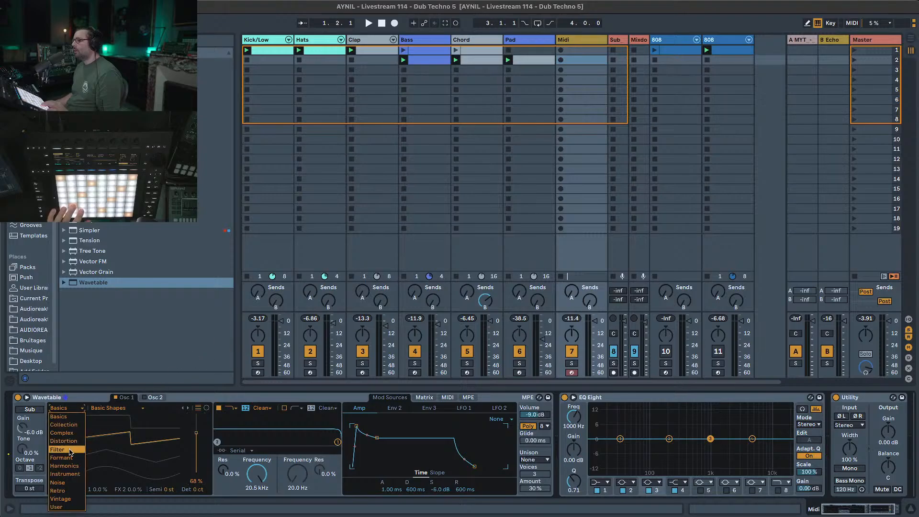
{"action": "left_click", "coordinate": [63, 433]}
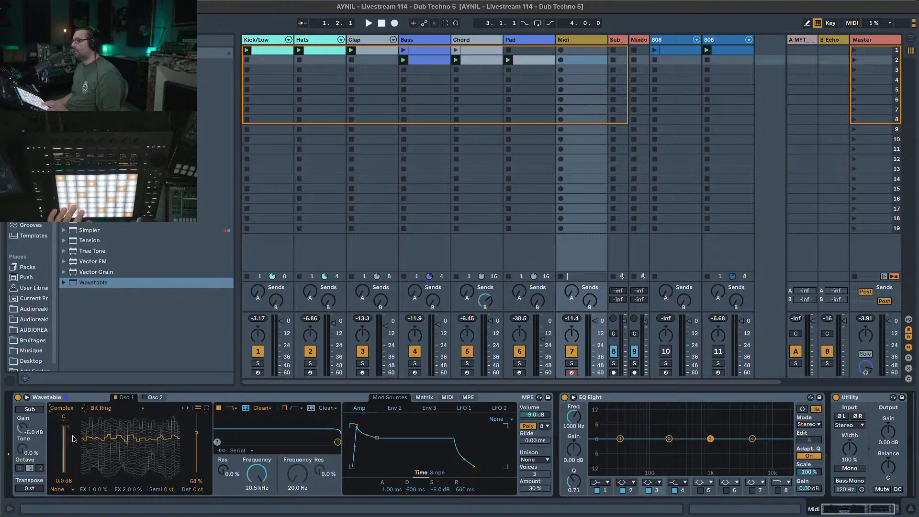
{"action": "left_click_drag", "start_coordinate": [195, 439], "coordinate": [195, 450]}
{"action": "left_click", "coordinate": [187, 408]}
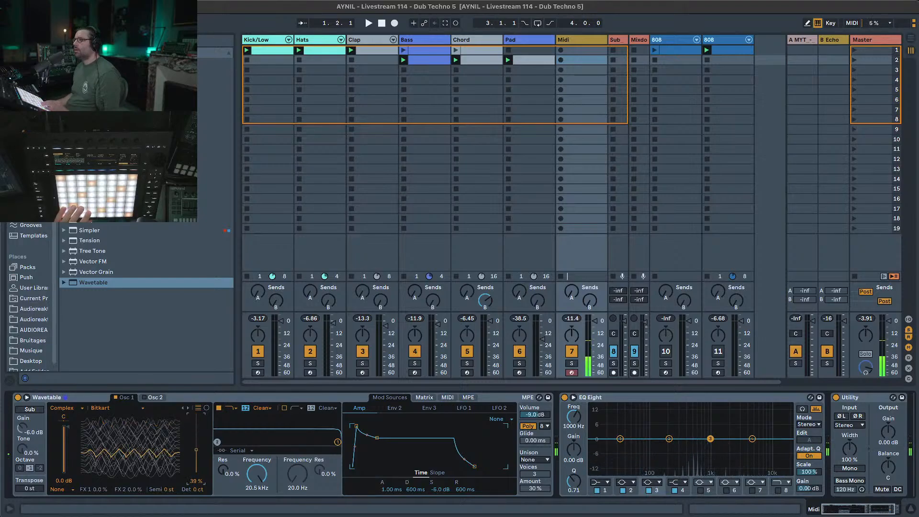
Insert an Amp after Wavetable with its dry/wet at 80.2%, and audition the Bitten Filter wavetable before returning to Bitkart.
{"action": "left_click", "coordinate": [33, 161]}
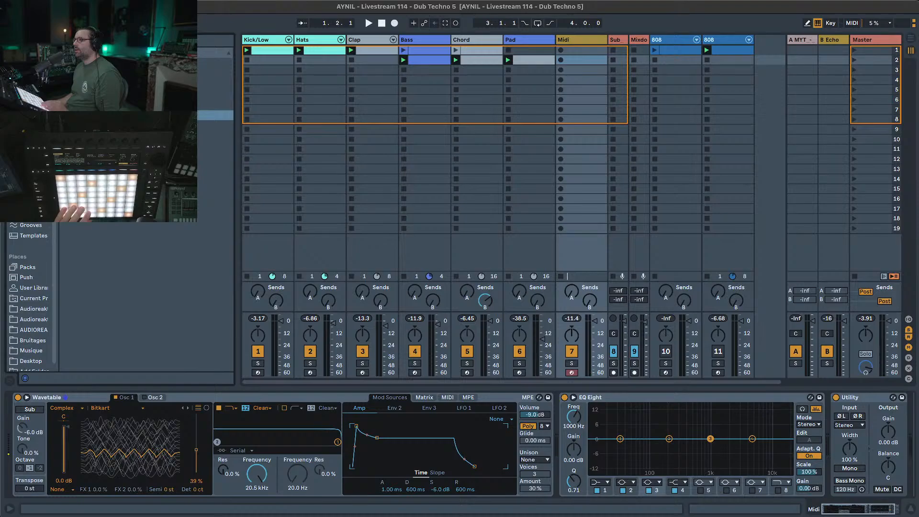
{"action": "left_click", "coordinate": [64, 73]}
{"action": "left_click_drag", "start_coordinate": [96, 84], "coordinate": [583, 467]}
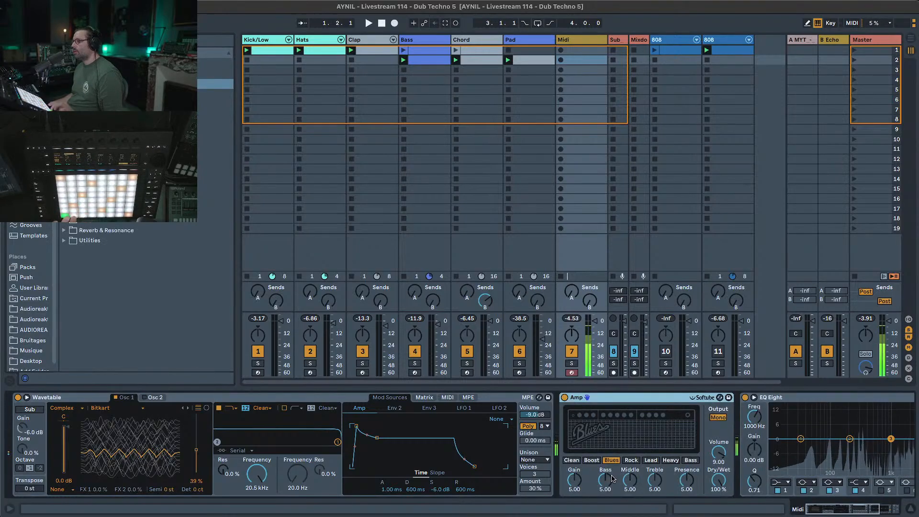
{"action": "left_click_drag", "start_coordinate": [726, 489], "coordinate": [725, 503]}
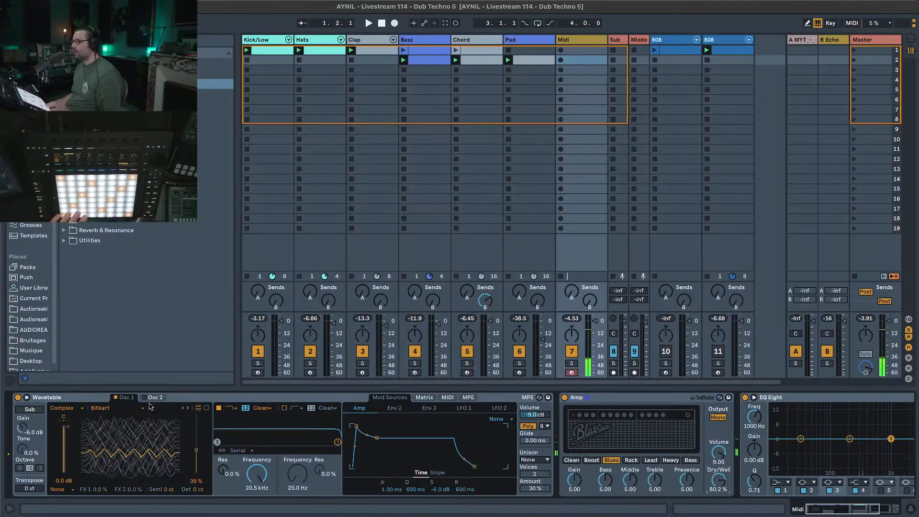
{"action": "left_click", "coordinate": [187, 408]}
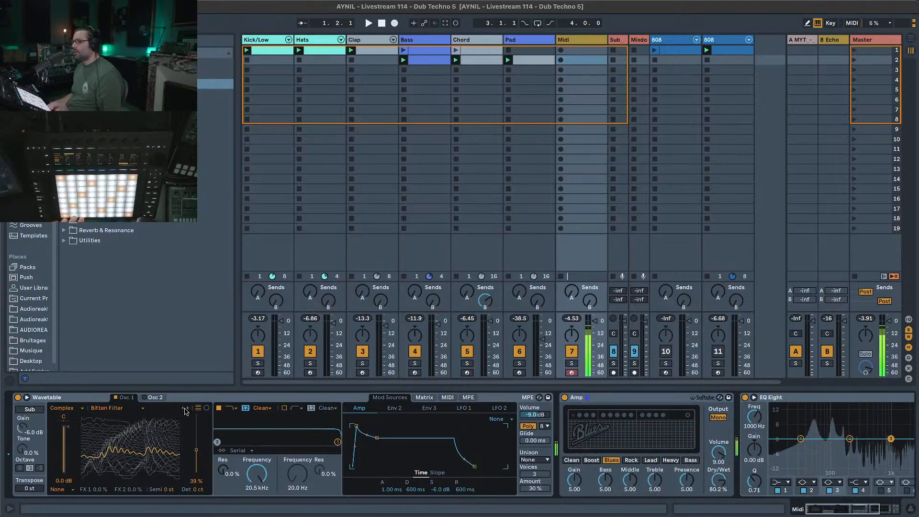
{"action": "left_click", "coordinate": [183, 408]}
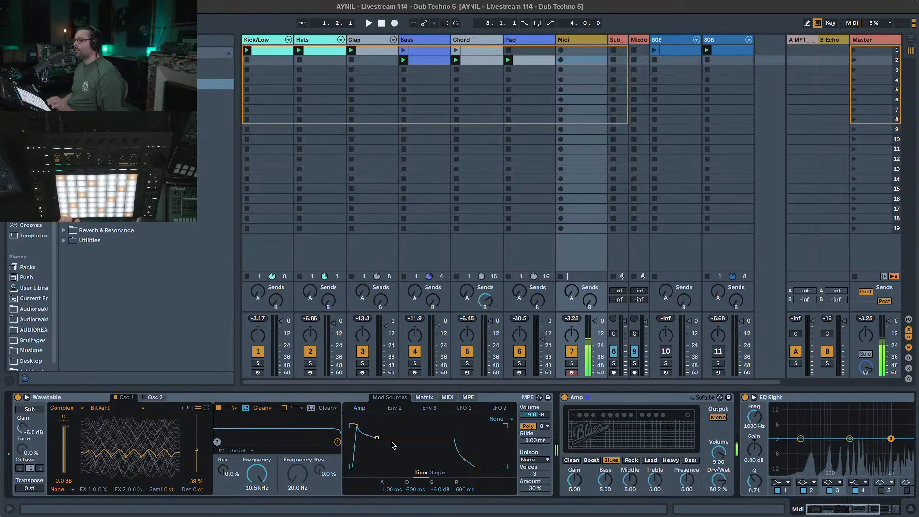
Insert a Hybrid Reverb after the Amp and set its routing to Convolution.
{"action": "left_click", "coordinate": [64, 231]}
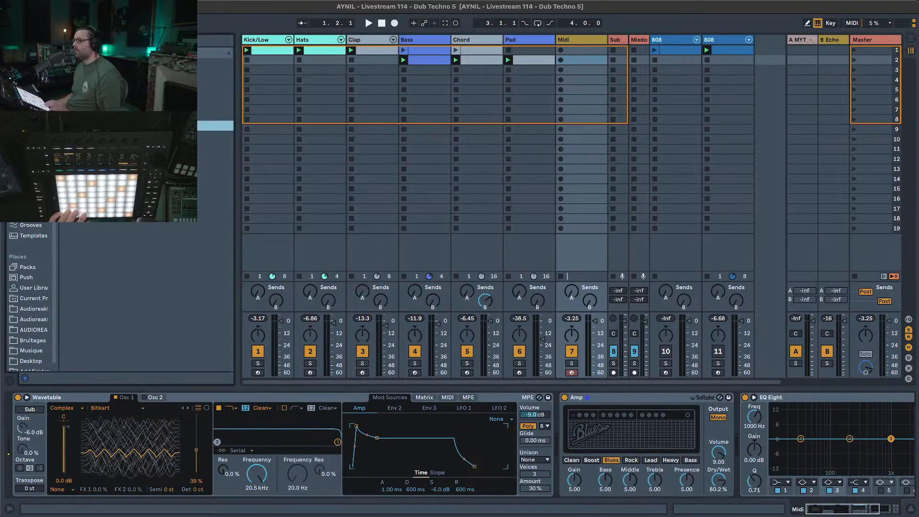
{"action": "left_click_drag", "start_coordinate": [96, 147], "coordinate": [730, 448]}
{"action": "left_click", "coordinate": [705, 460]}
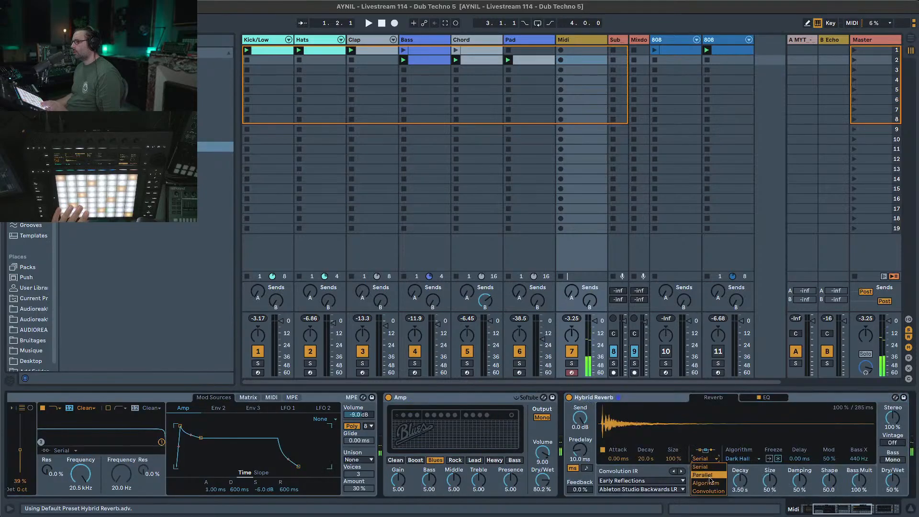
{"action": "left_click", "coordinate": [704, 478]}
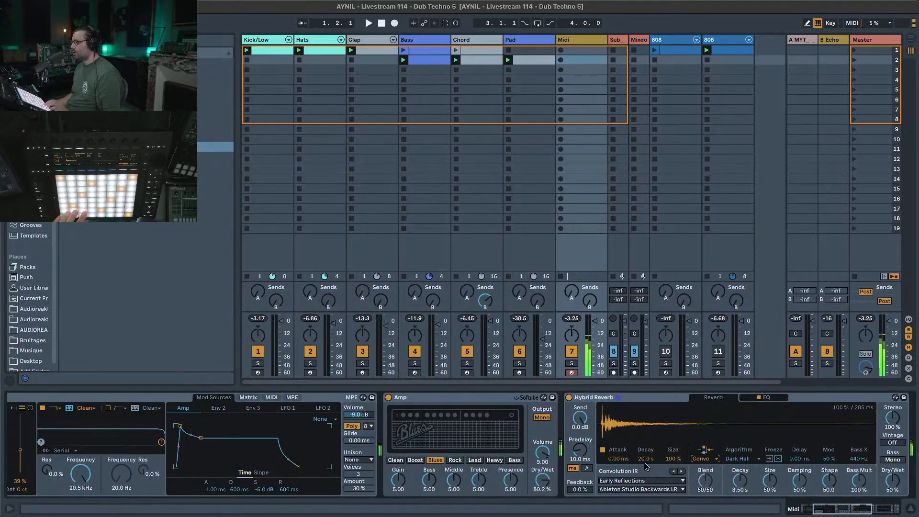
Set the Hybrid Reverb's impulse response to Concrete Hall LR from Real Places and its dry/wet to 37%.
{"action": "left_click", "coordinate": [681, 472]}
{"action": "left_click", "coordinate": [664, 481]}
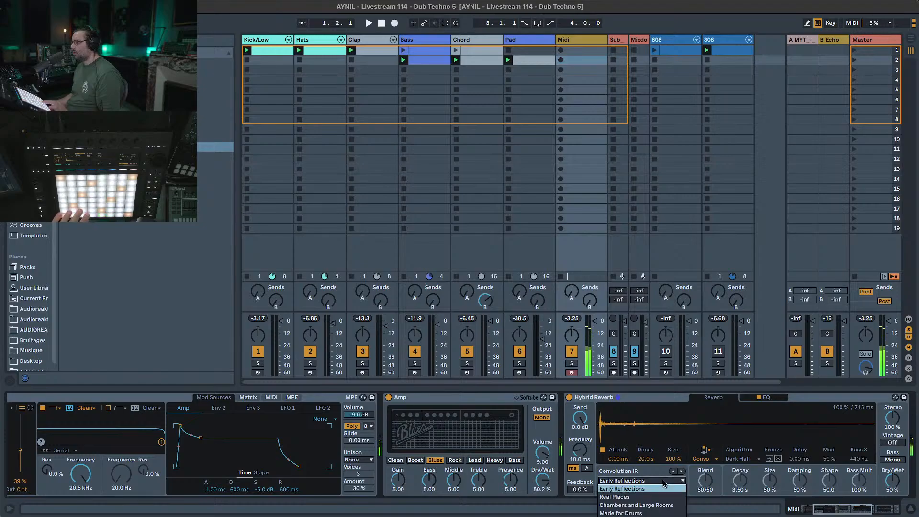
{"action": "left_click", "coordinate": [657, 497]}
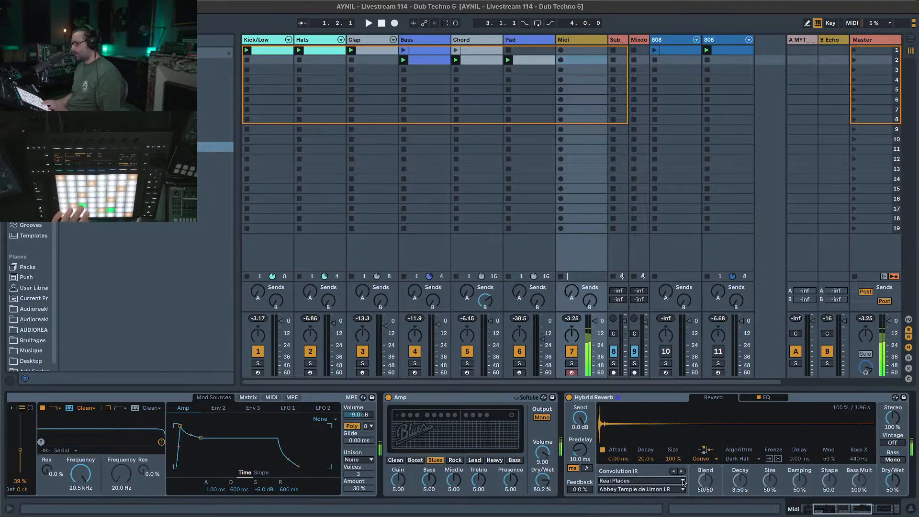
{"action": "left_click", "coordinate": [682, 472]}
{"action": "left_click", "coordinate": [682, 472]}
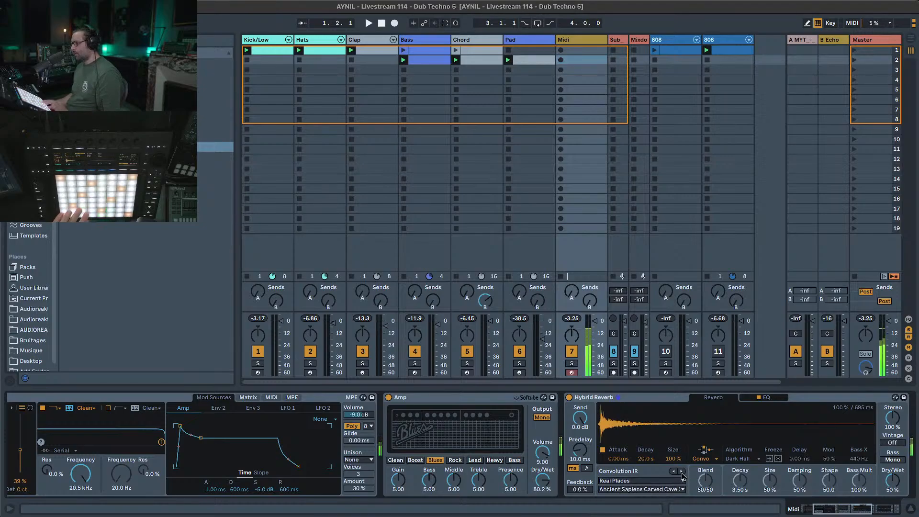
{"action": "left_click", "coordinate": [682, 472]}
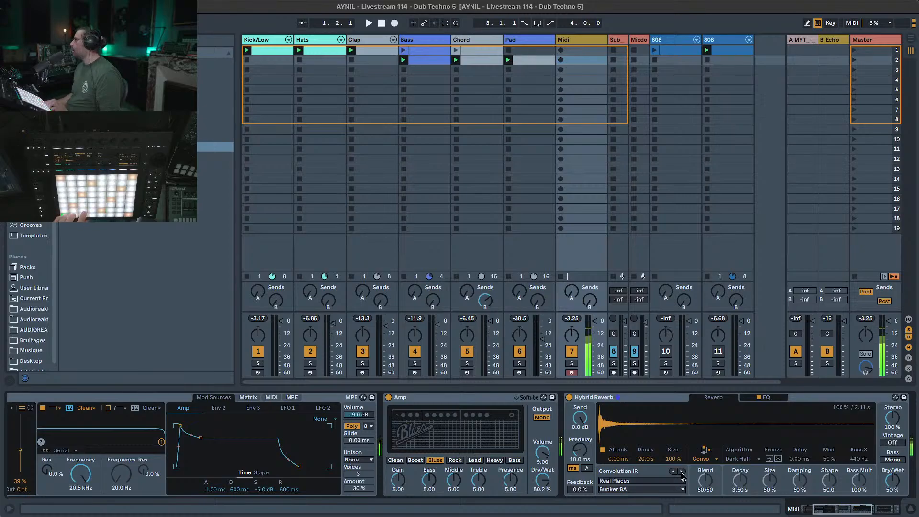
{"action": "left_click", "coordinate": [682, 472]}
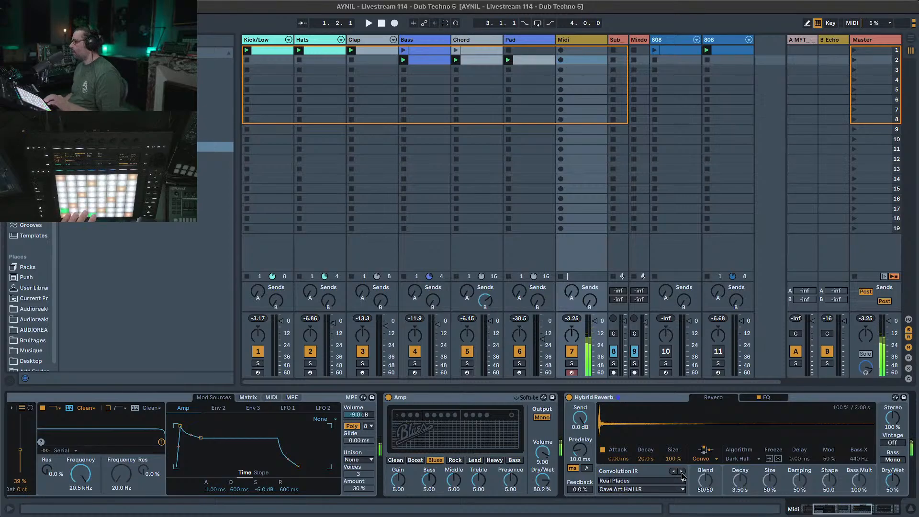
{"action": "left_click", "coordinate": [682, 472]}
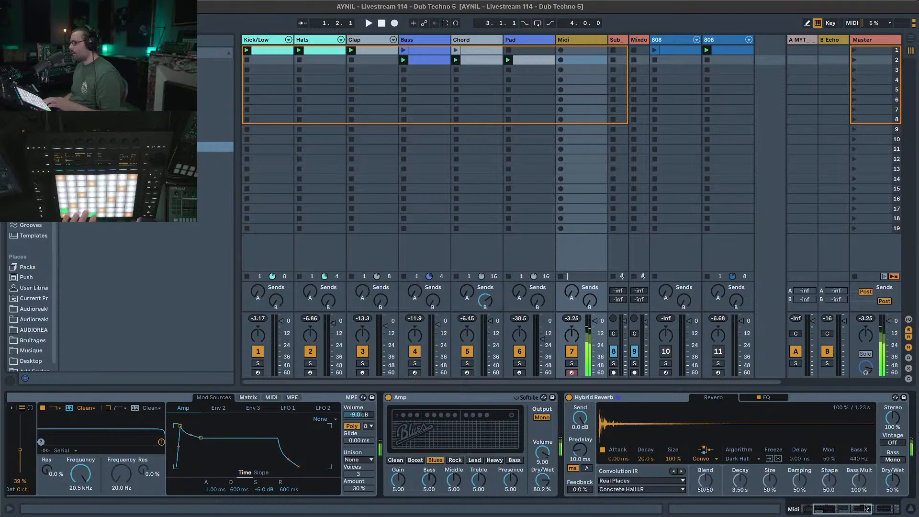
{"action": "left_click_drag", "start_coordinate": [893, 480], "coordinate": [892, 481]}
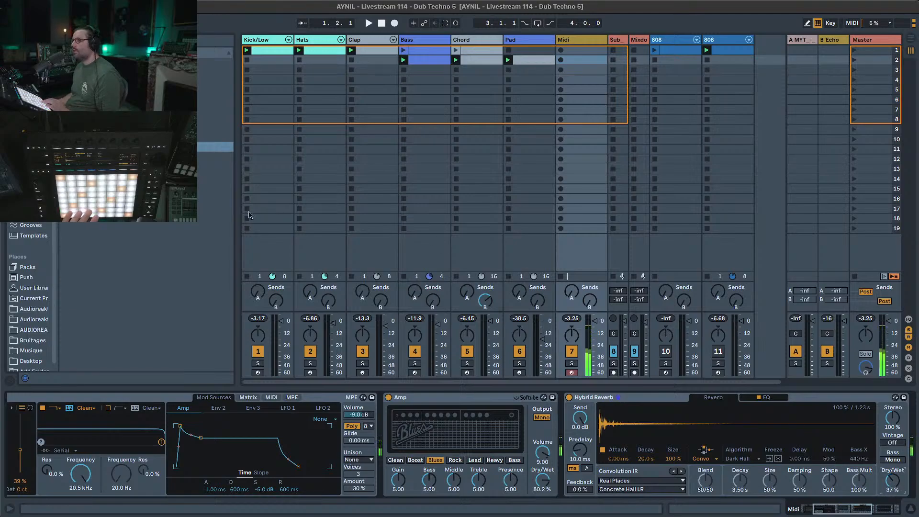
Add a Reverb at the end of the MIDI track's chain and swap it to the 0_ADRKT_Reverb_BigSky.adv preset.
{"action": "double_click", "coordinate": [96, 168]}
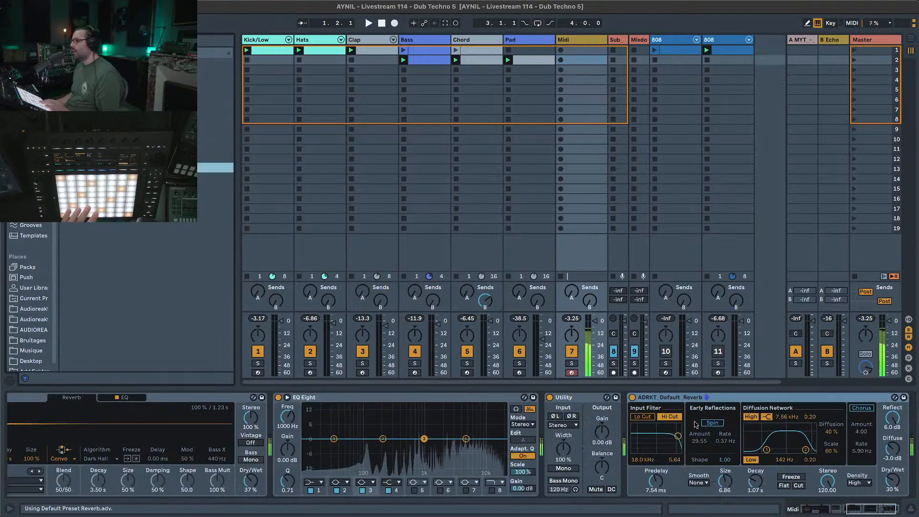
{"action": "left_click", "coordinate": [895, 397]}
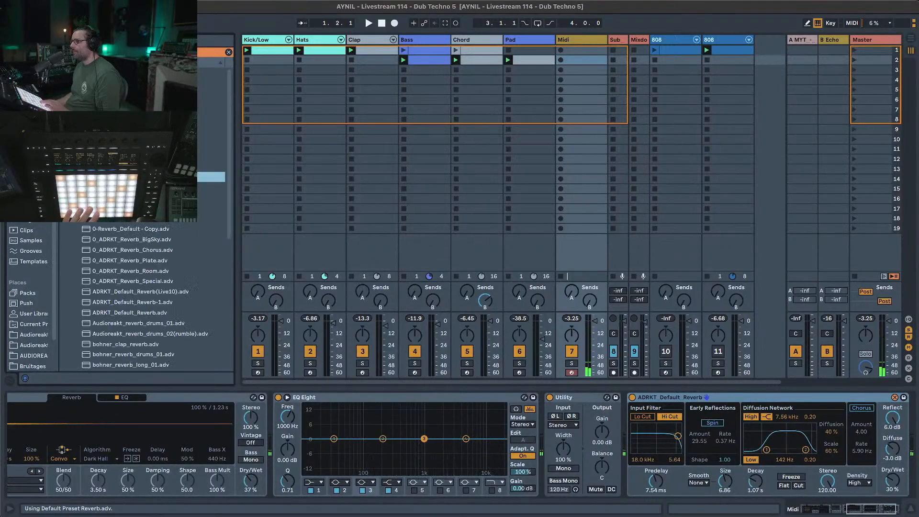
{"action": "double_click", "coordinate": [159, 241]}
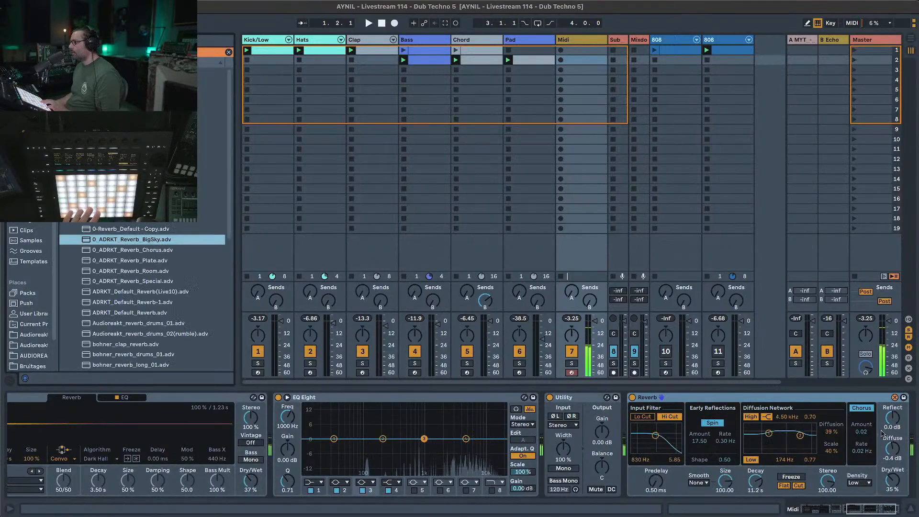
{"action": "left_click", "coordinate": [895, 398]}
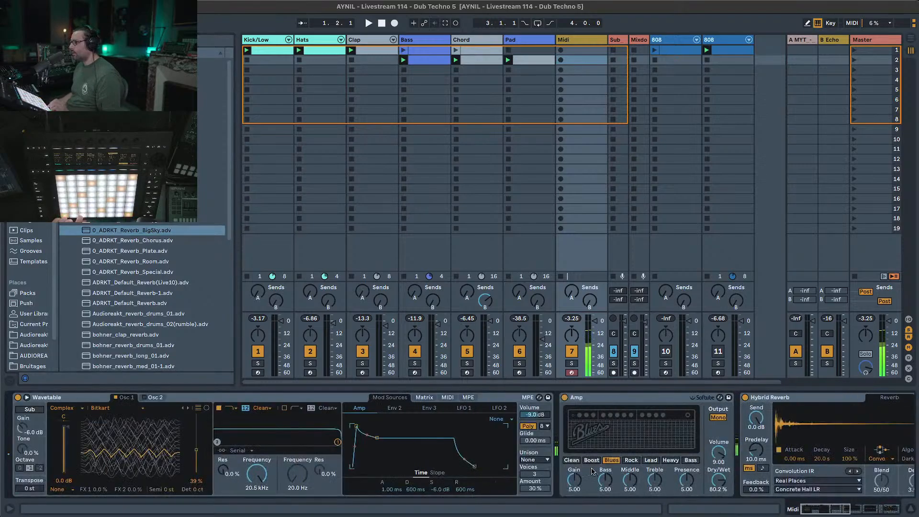
Switch the Amp to Clean, and set Wavetable's oscillator 1 position to 61% and amp envelope release to 1.50 ms.
{"action": "left_click", "coordinate": [572, 460]}
{"action": "mouse_move", "coordinate": [197, 451]}
{"action": "left_mouse_down"}
{"action": "mouse_move", "coordinate": [197, 474]}
{"action": "mouse_move", "coordinate": [198, 438]}
{"action": "left_mouse_up"}
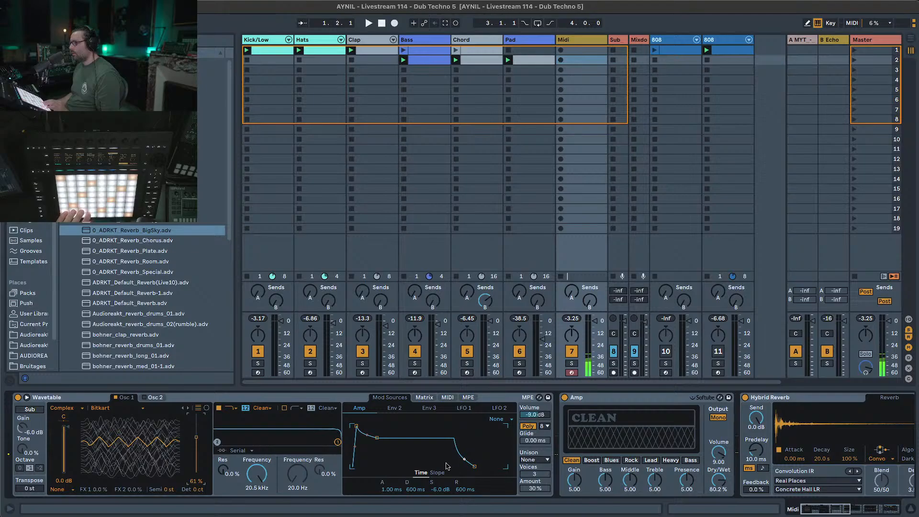
{"action": "left_click_drag", "start_coordinate": [465, 489], "coordinate": [438, 496]}
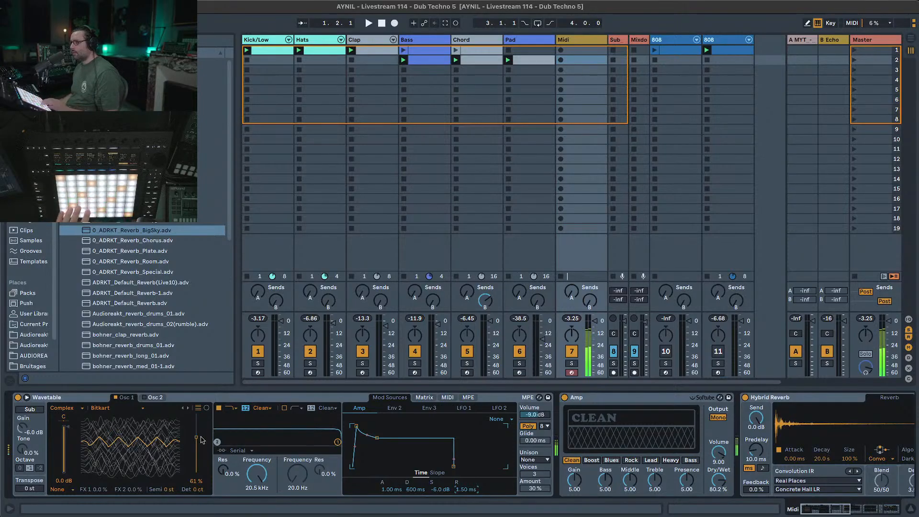
Change oscillator 1 to the Bitten Sync wavetable at 42% position and lower the filter 1 frequency to 573 Hz.
{"action": "left_click", "coordinate": [189, 409]}
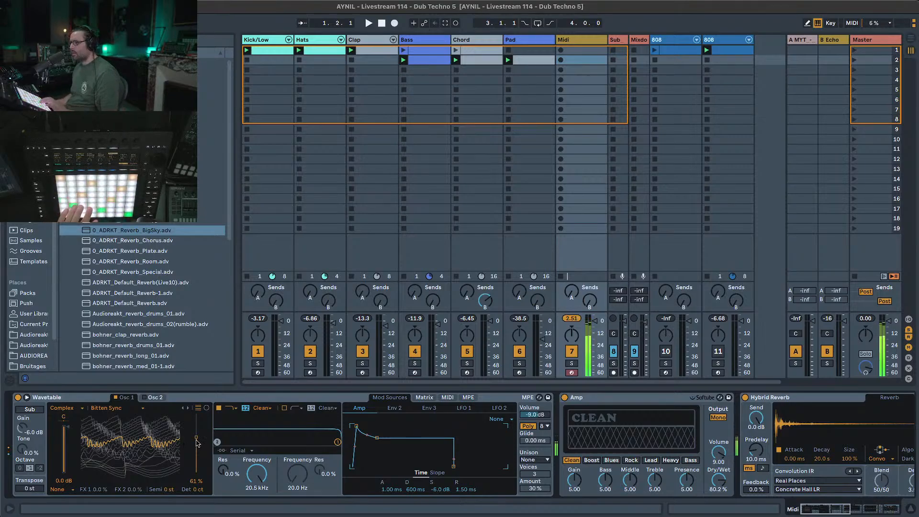
{"action": "mouse_move", "coordinate": [196, 439]}
{"action": "left_mouse_down"}
{"action": "mouse_move", "coordinate": [197, 472]}
{"action": "mouse_move", "coordinate": [197, 448]}
{"action": "left_mouse_up"}
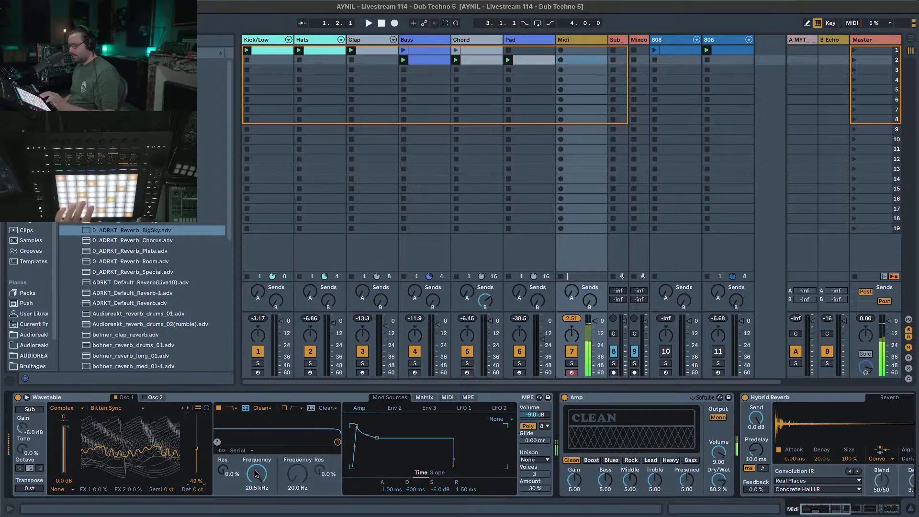
{"action": "mouse_move", "coordinate": [256, 474]}
{"action": "left_mouse_down"}
{"action": "mouse_move", "coordinate": [256, 505]}
{"action": "mouse_move", "coordinate": [261, 482]}
{"action": "left_mouse_up"}
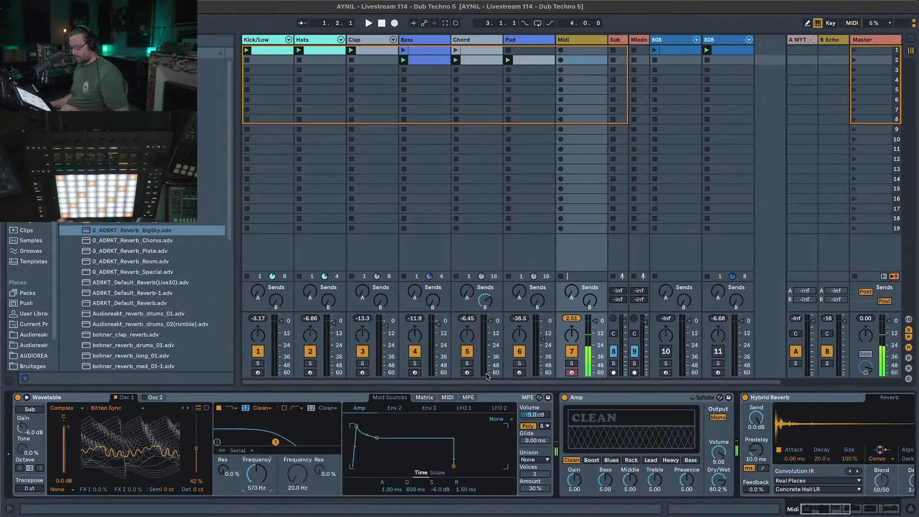
Play the set with the MIDI track soloed and set Wavetable's envelope 2 to 0 ms attack and 0% sustain.
{"action": "key", "text": "space"}
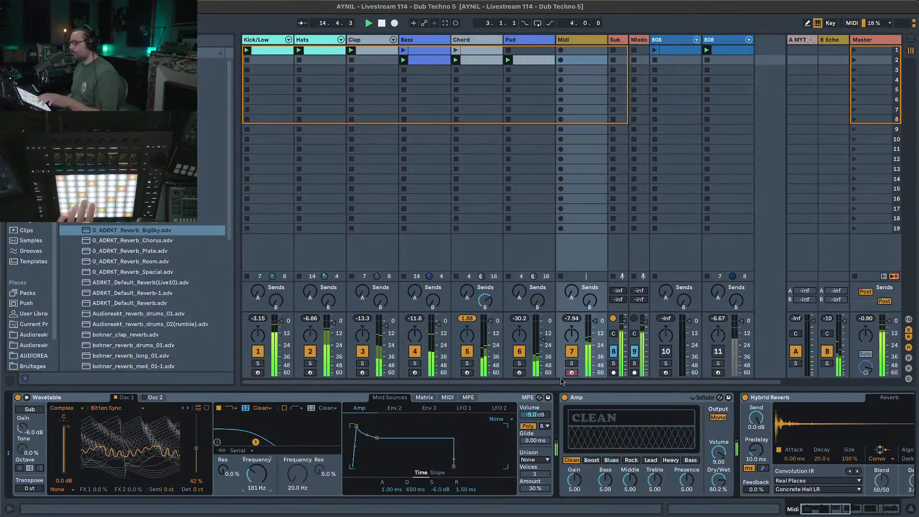
{"action": "left_click", "coordinate": [571, 364]}
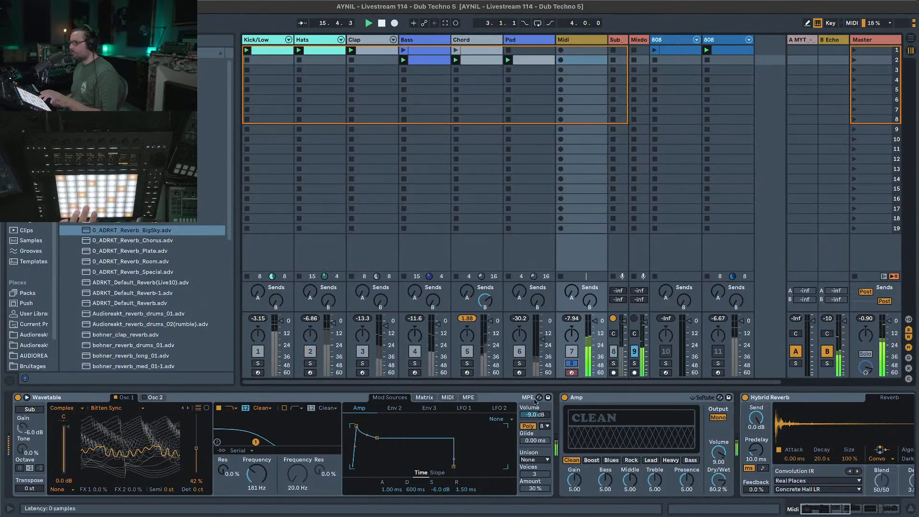
{"action": "left_click", "coordinate": [424, 398]}
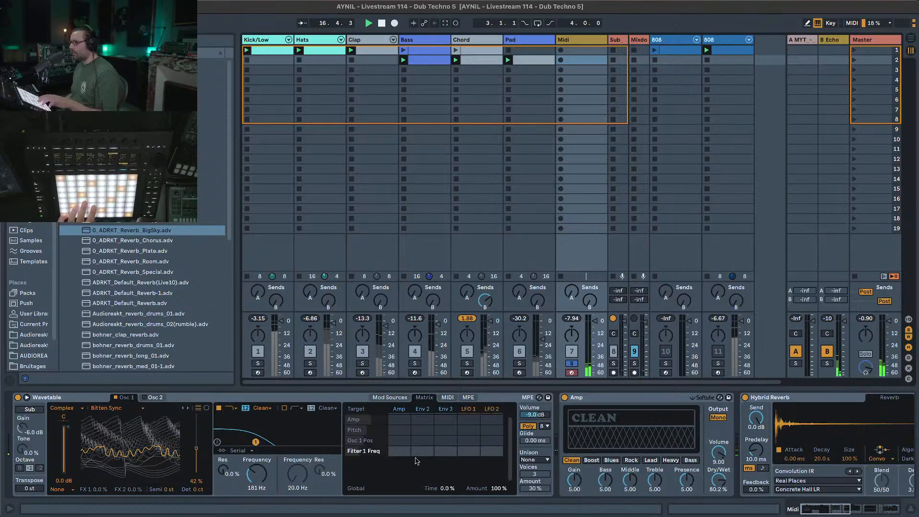
{"action": "left_click", "coordinate": [426, 411]}
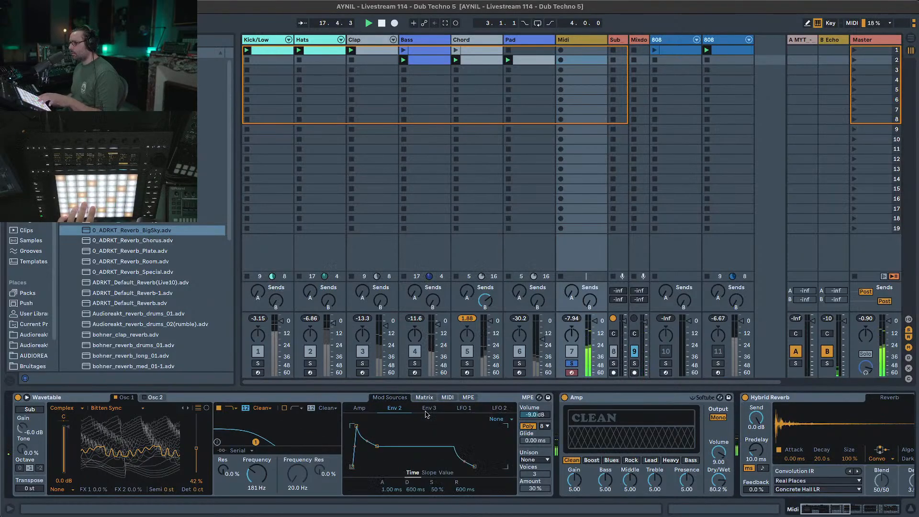
{"action": "left_click_drag", "start_coordinate": [436, 488], "coordinate": [395, 494]}
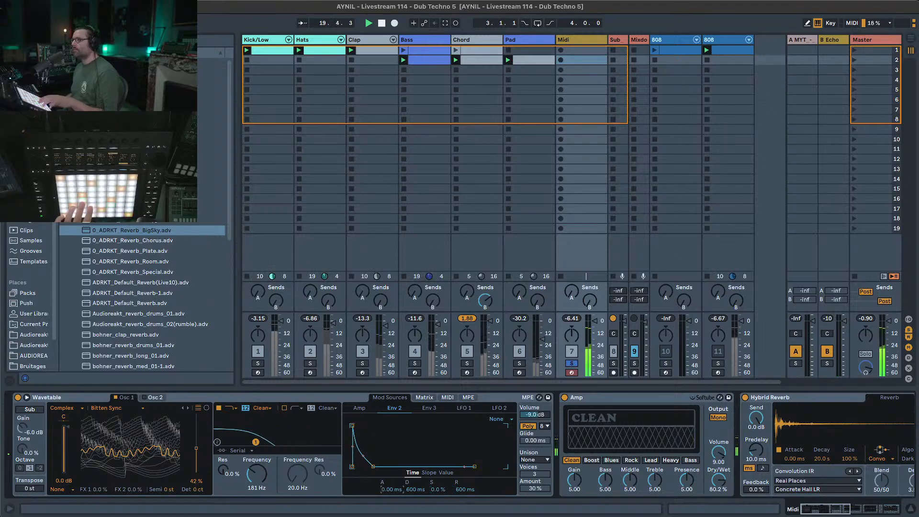
Insert an Echo with the ADRKT_DubTechnoChord preset between the Amp and Hybrid Reverb on the MIDI track.
{"action": "left_click", "coordinate": [92, 63]}
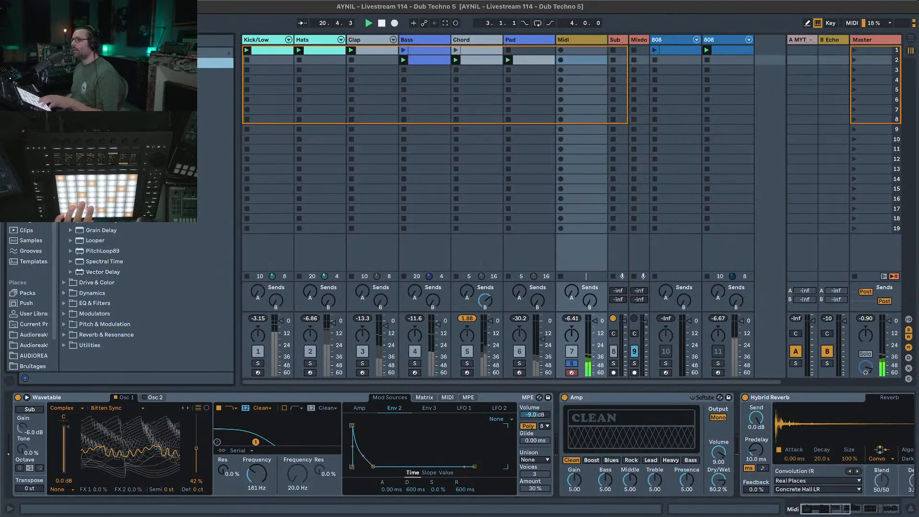
{"action": "left_click", "coordinate": [71, 94]}
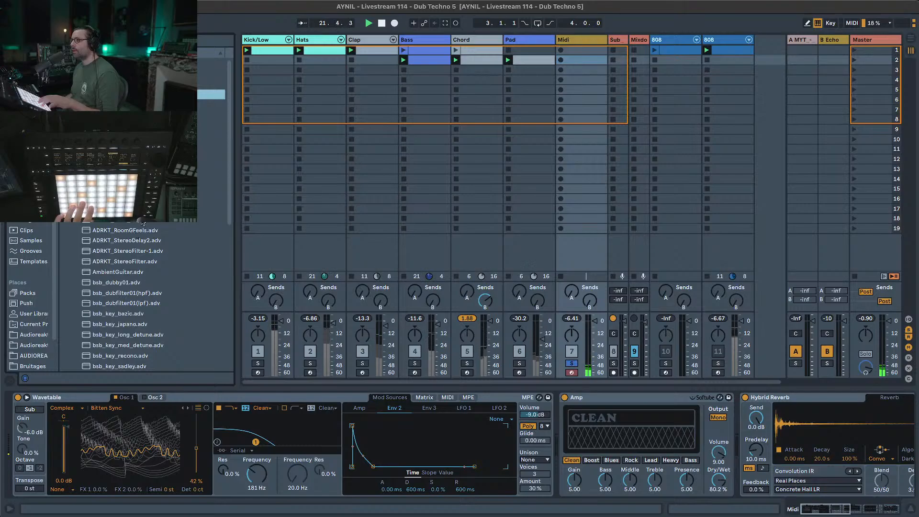
{"action": "left_click", "coordinate": [115, 146]}
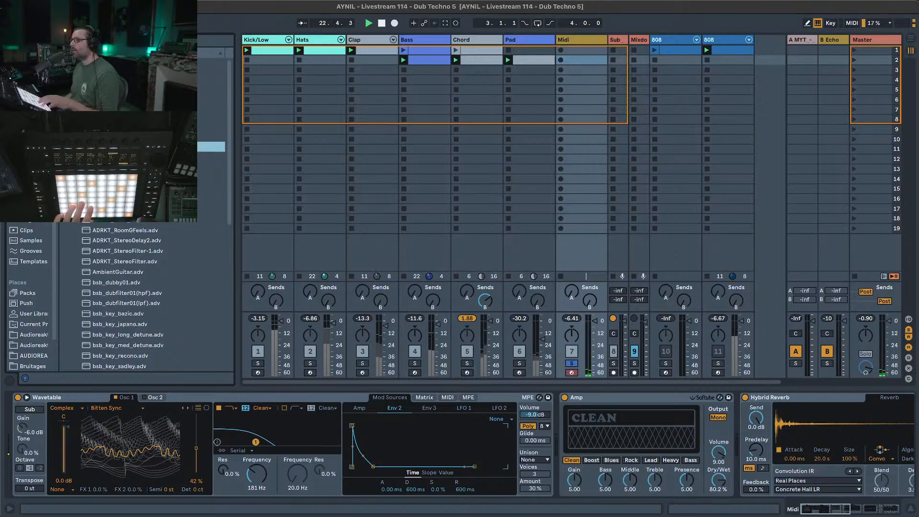
{"action": "key", "text": "Down"}
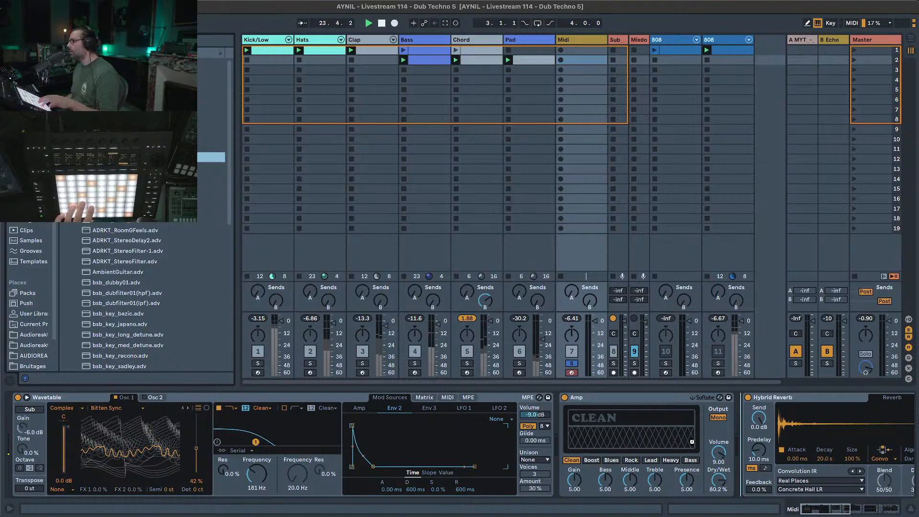
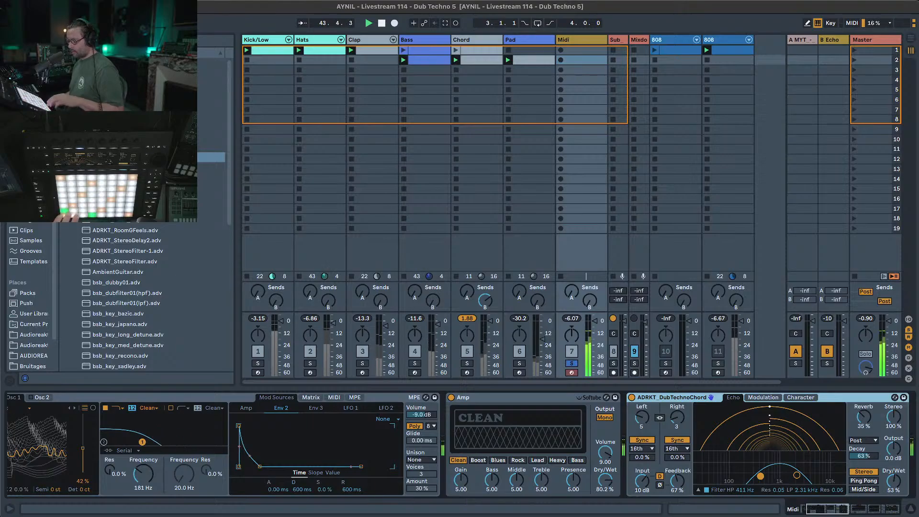
{"action": "left_click", "coordinate": [823, 503]}
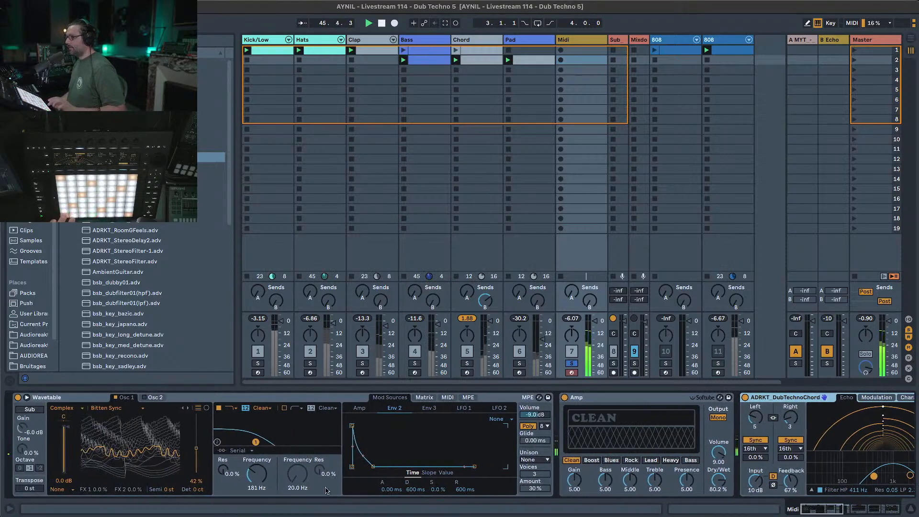
Lower Wavetable's filter 1 frequency to 56.9 Hz and set oscillator 1's effect mode to Fm.
{"action": "left_click_drag", "start_coordinate": [260, 479], "coordinate": [261, 494]}
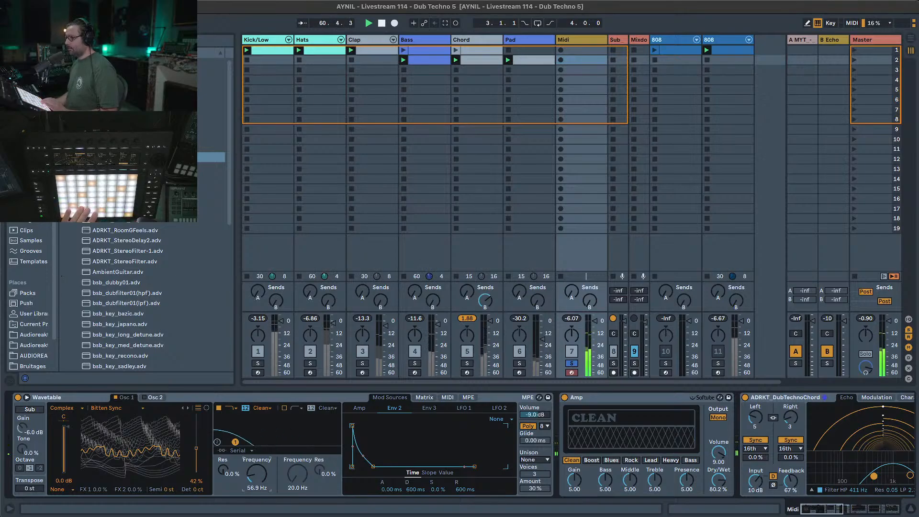
{"action": "left_click", "coordinate": [67, 490]}
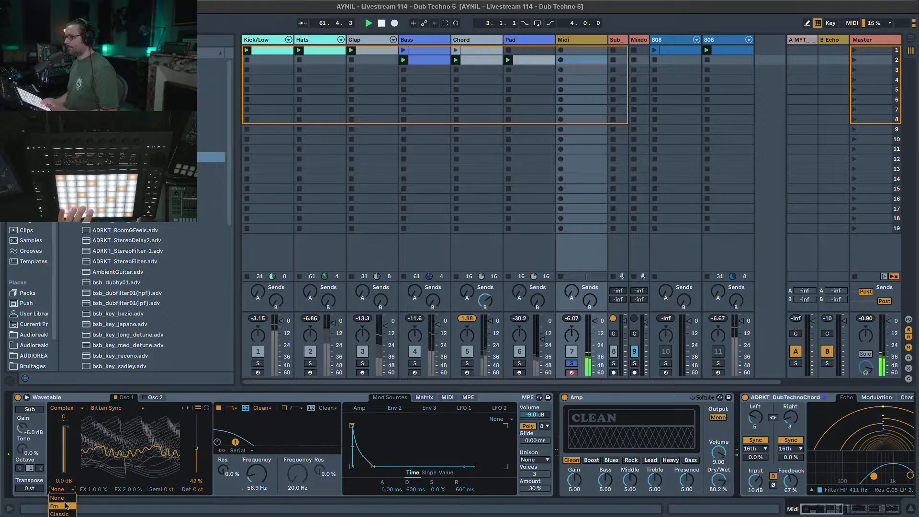
{"action": "left_click", "coordinate": [66, 506]}
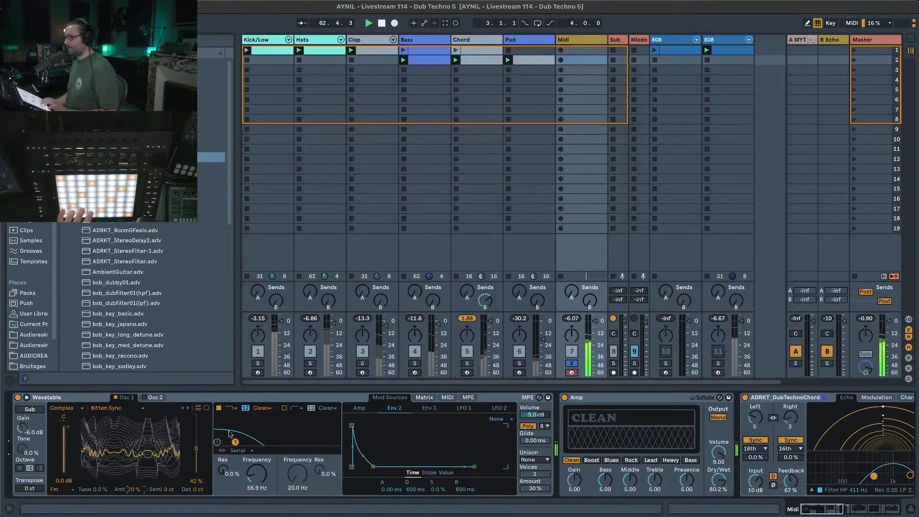
With the MIDI track unsoloed and slightly quieter, lower the filter 1 frequency to 27.8 Hz and oscillator 1's wavetable position to 0%.
{"action": "left_click", "coordinate": [572, 364]}
{"action": "left_click_drag", "start_coordinate": [595, 321], "coordinate": [595, 326]}
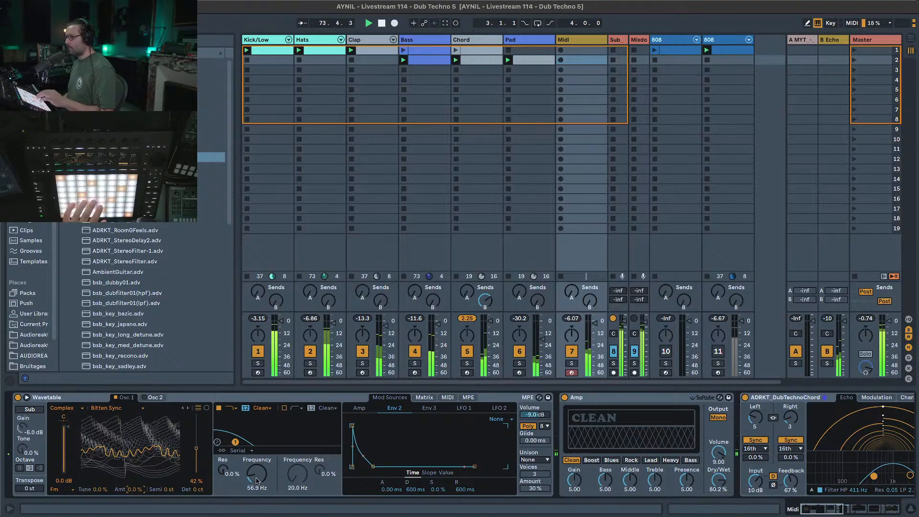
{"action": "mouse_move", "coordinate": [256, 478]}
{"action": "left_mouse_down"}
{"action": "mouse_move", "coordinate": [256, 462]}
{"action": "mouse_move", "coordinate": [257, 491]}
{"action": "left_mouse_up"}
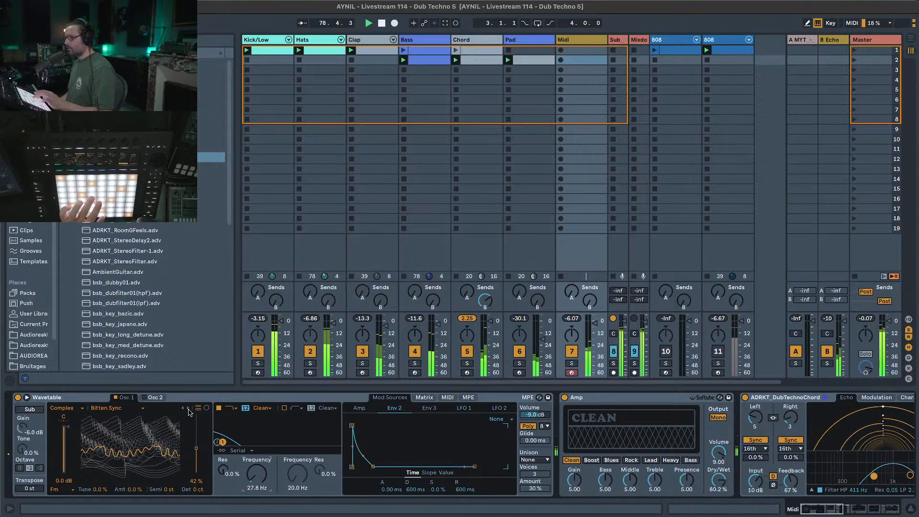
{"action": "left_click_drag", "start_coordinate": [196, 450], "coordinate": [197, 474]}
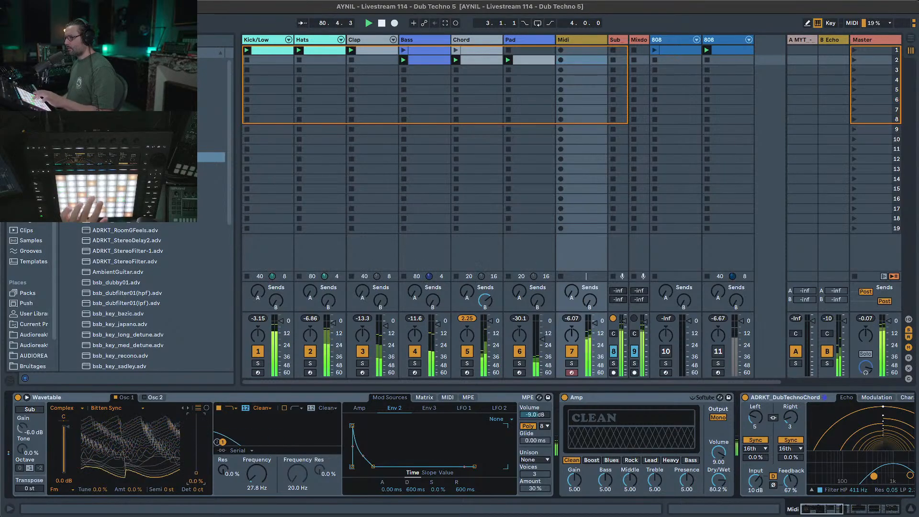
Solo the MIDI track, audition further wavetables on oscillator 1 and settle on Noise Manipulator at 48% position.
{"action": "left_click", "coordinate": [571, 364]}
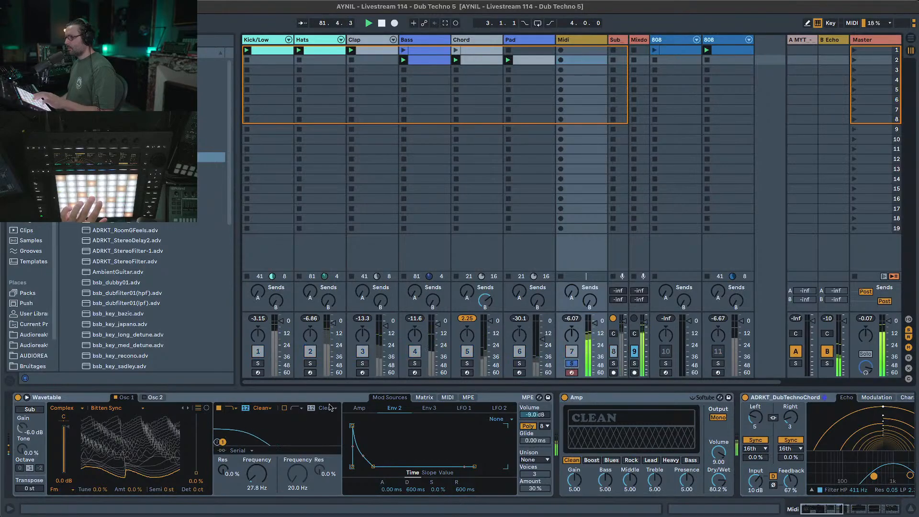
{"action": "left_click", "coordinate": [188, 409]}
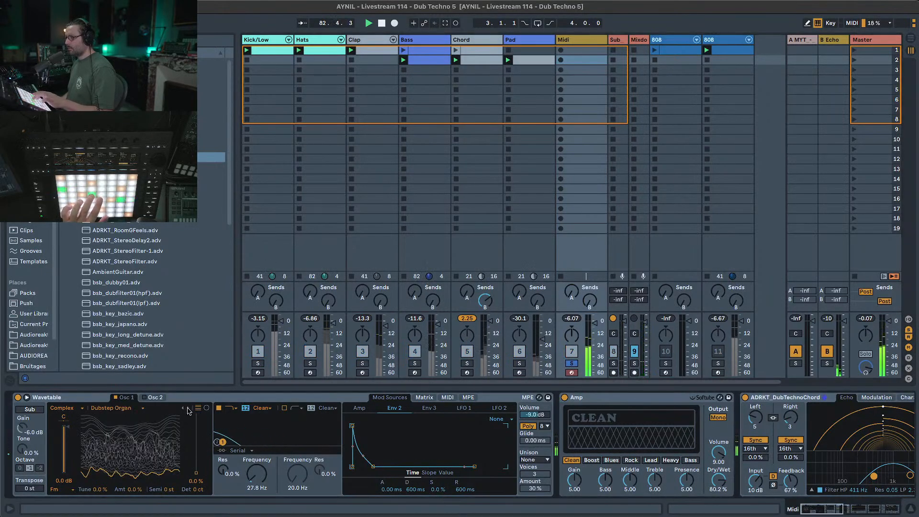
{"action": "left_click_drag", "start_coordinate": [197, 473], "coordinate": [196, 439]}
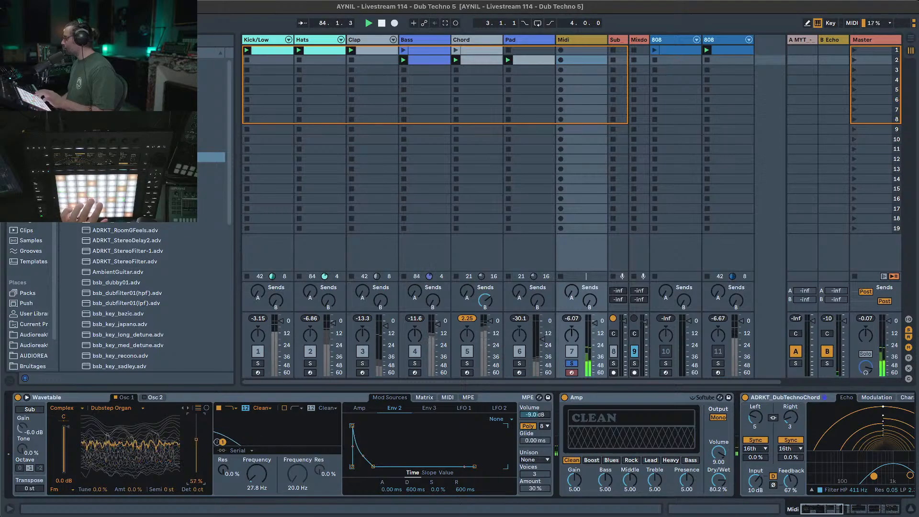
{"action": "left_click", "coordinate": [188, 408]}
{"action": "left_click_drag", "start_coordinate": [196, 439], "coordinate": [197, 472]}
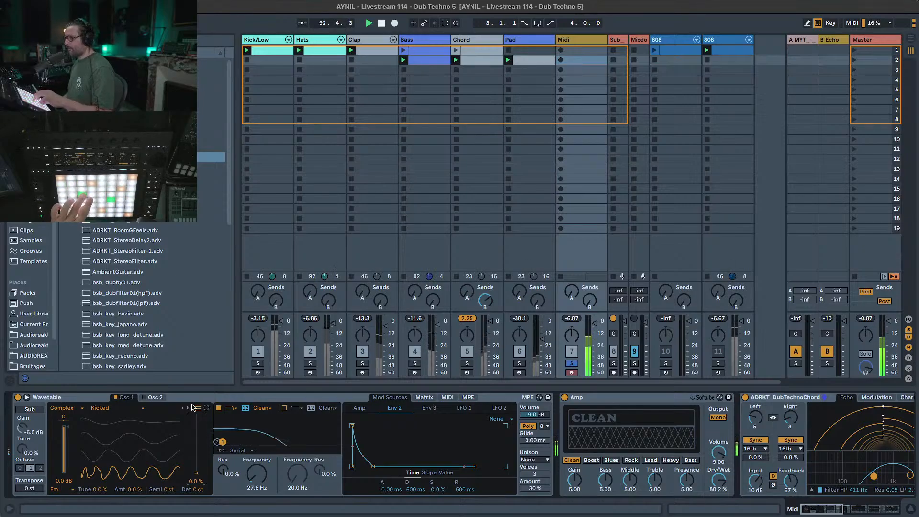
{"action": "left_click", "coordinate": [188, 409]}
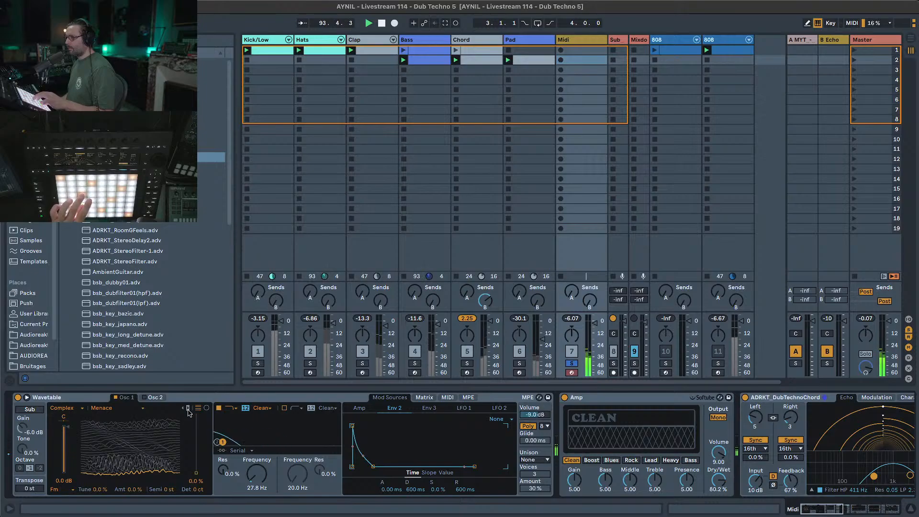
{"action": "left_click", "coordinate": [188, 409]}
{"action": "left_click_drag", "start_coordinate": [202, 471], "coordinate": [197, 441]}
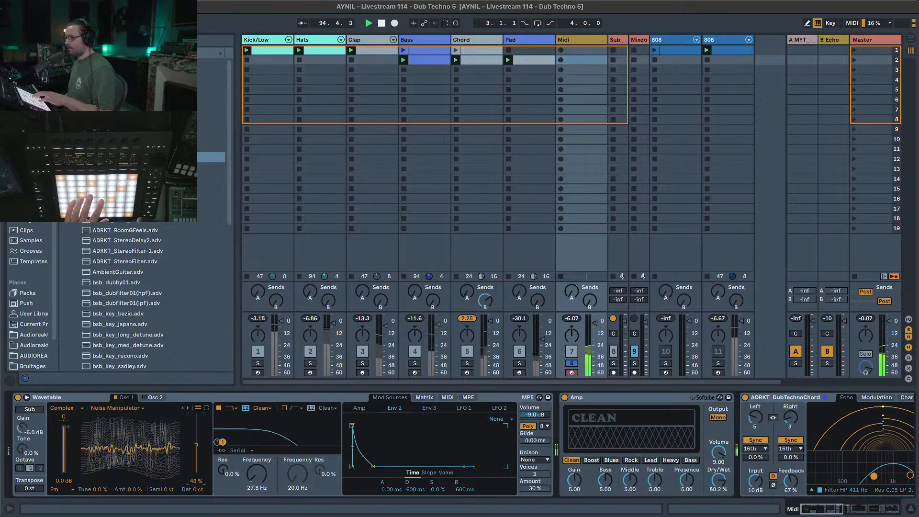
Raise Wavetable's filter 1 frequency to 74.9 Hz and envelope 2's sustain to 38%.
{"action": "left_click_drag", "start_coordinate": [256, 476], "coordinate": [256, 467]}
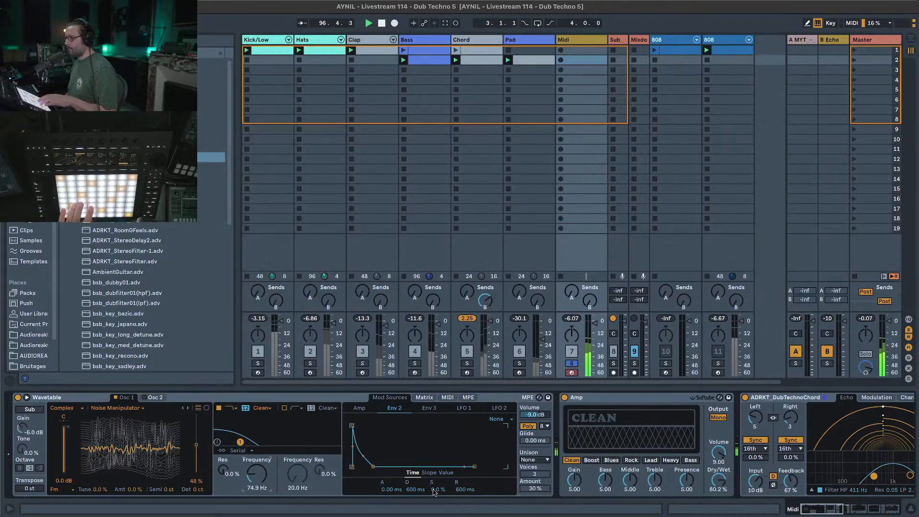
{"action": "left_click_drag", "start_coordinate": [464, 466], "coordinate": [464, 451]}
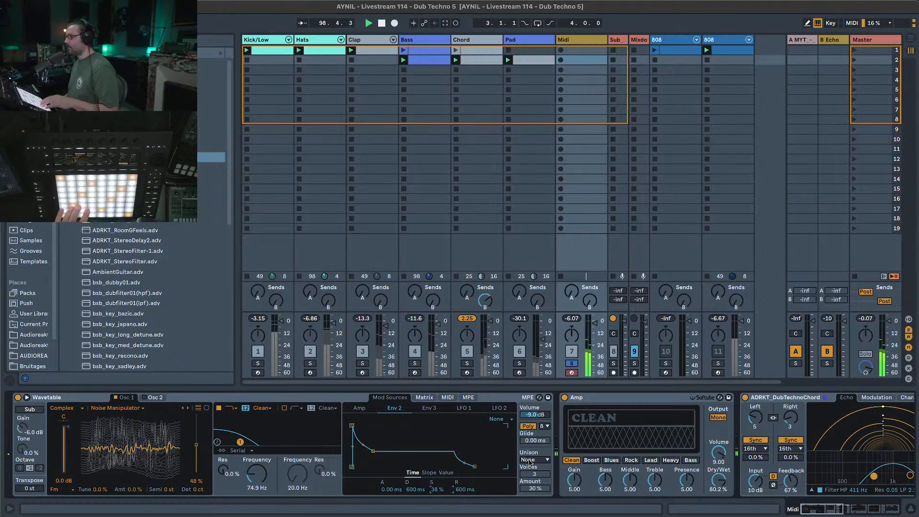
Switch Wavetable to Mono and apply Classic unison with an amount of 6.2%.
{"action": "left_click", "coordinate": [529, 427]}
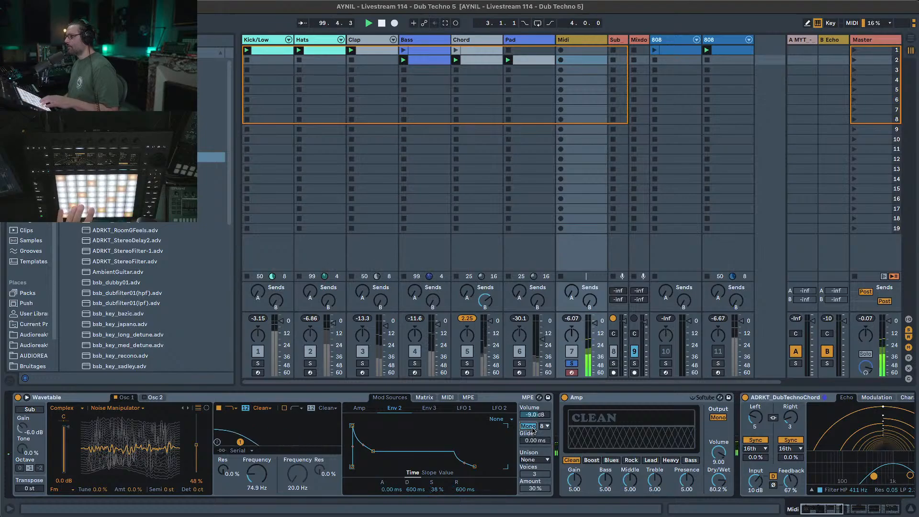
{"action": "left_click", "coordinate": [545, 460]}
{"action": "left_click", "coordinate": [534, 477]}
{"action": "left_click_drag", "start_coordinate": [532, 475], "coordinate": [537, 503]}
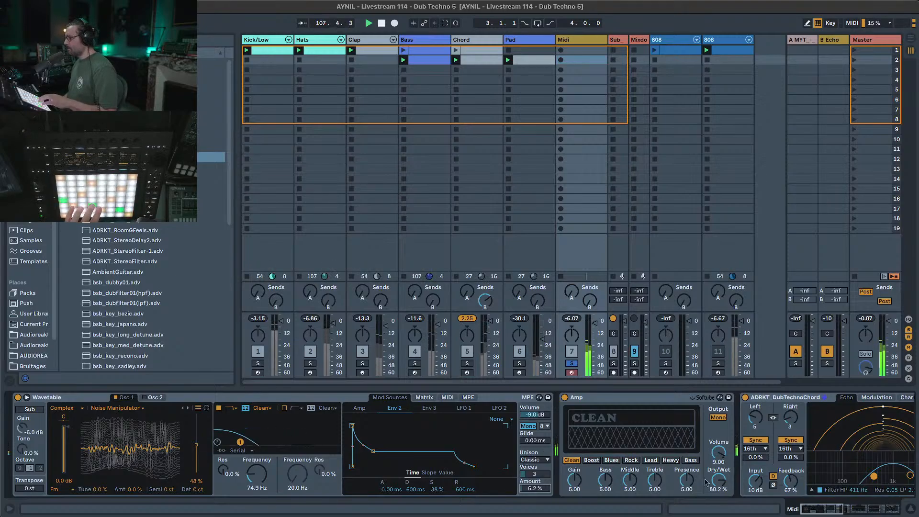
Set the Amp's dry/wet to 100% and unsolo the MIDI track.
{"action": "left_click_drag", "start_coordinate": [719, 480], "coordinate": [719, 471]}
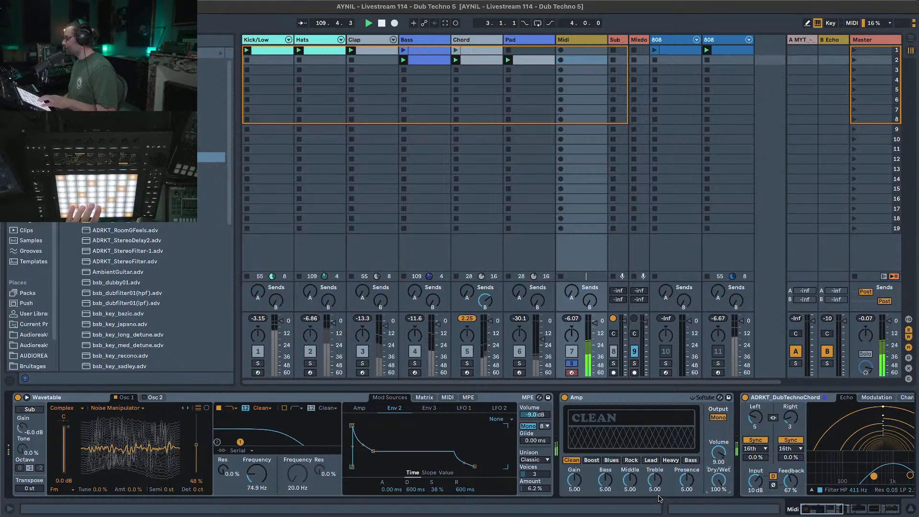
{"action": "left_click", "coordinate": [573, 364]}
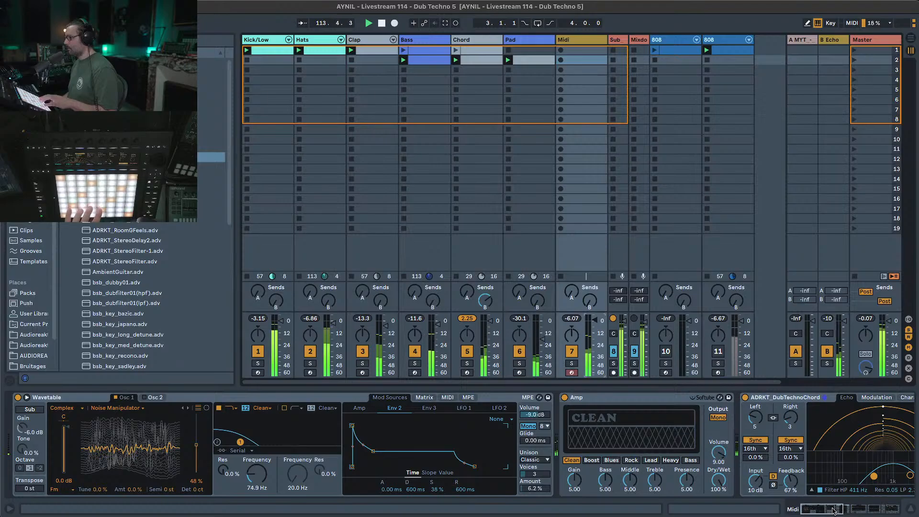
Set Wavetable's envelope 2 attack to 24.7 ms and its output volume to -6.0 dB.
{"action": "left_click_drag", "start_coordinate": [833, 511], "coordinate": [860, 511]}
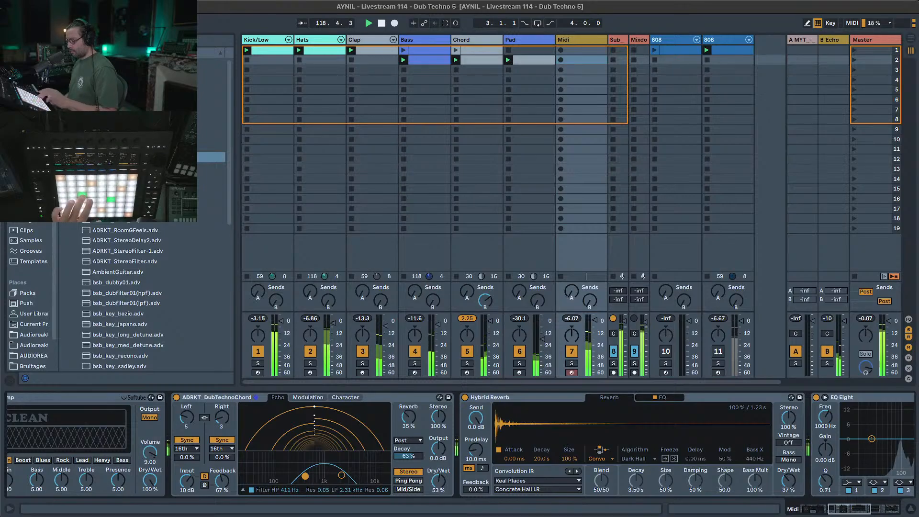
{"action": "left_click_drag", "start_coordinate": [859, 509], "coordinate": [697, 503]}
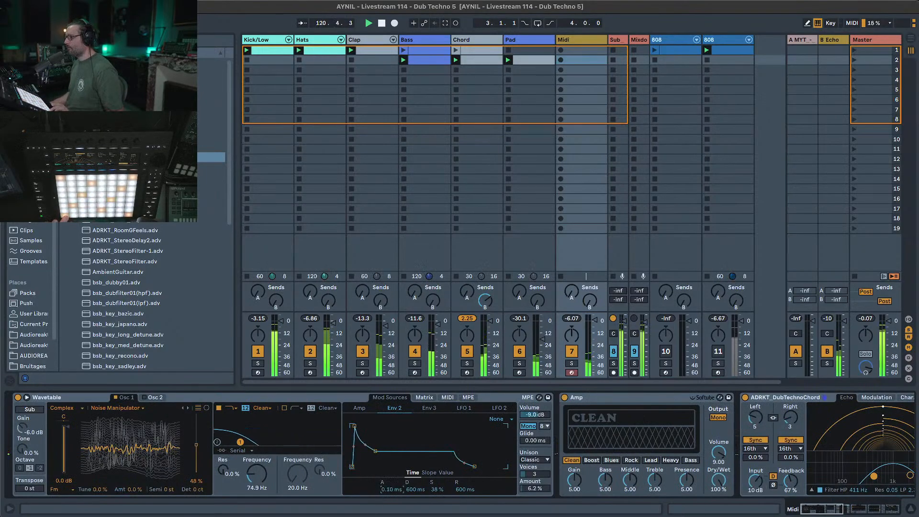
{"action": "left_click_drag", "start_coordinate": [392, 489], "coordinate": [392, 471]}
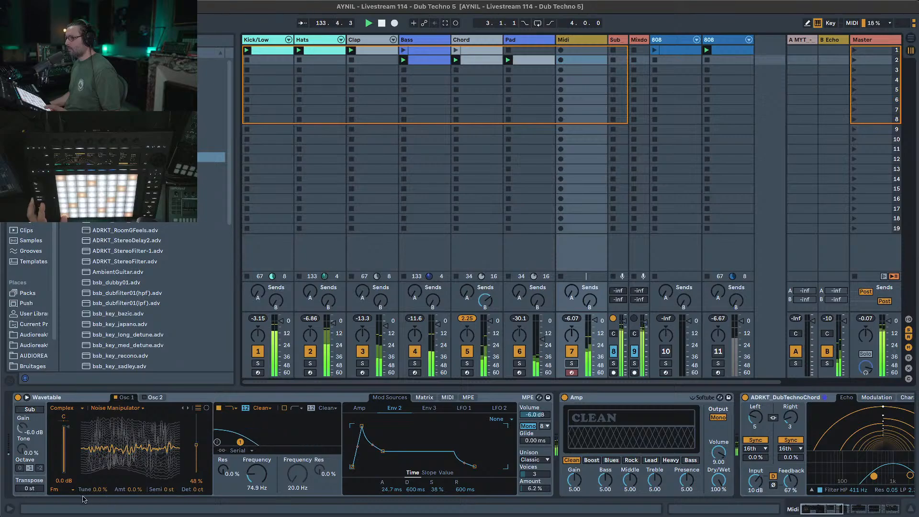
Try a 14% Fm tune and the Modern effect on oscillator 1, and set its effect mode to None.
{"action": "left_click_drag", "start_coordinate": [89, 493], "coordinate": [89, 486]}
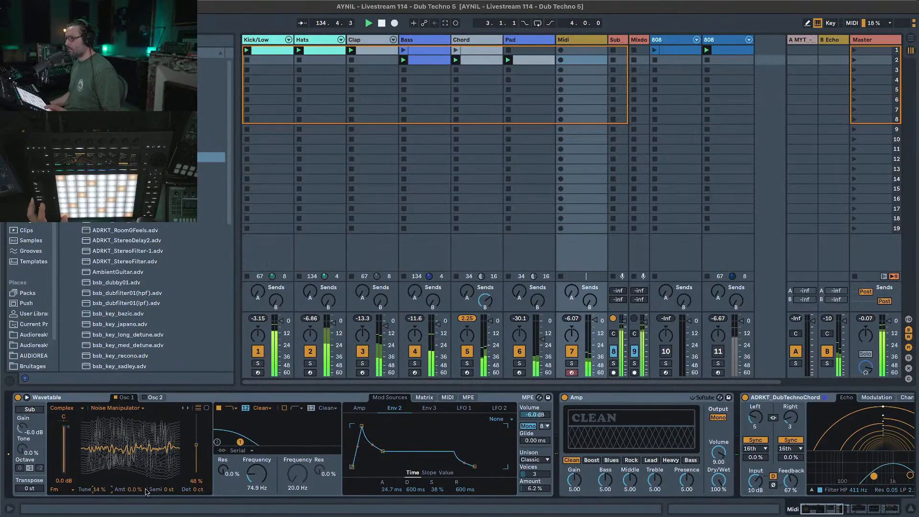
{"action": "mouse_move", "coordinate": [147, 492]}
{"action": "left_mouse_down"}
{"action": "mouse_move", "coordinate": [129, 479]}
{"action": "mouse_move", "coordinate": [135, 500]}
{"action": "left_mouse_up"}
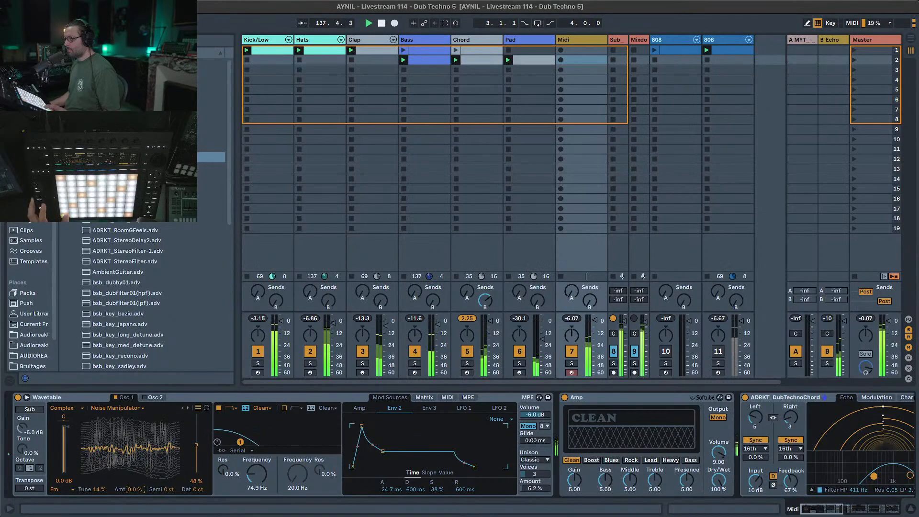
{"action": "left_click", "coordinate": [67, 488]}
{"action": "left_click", "coordinate": [62, 513]}
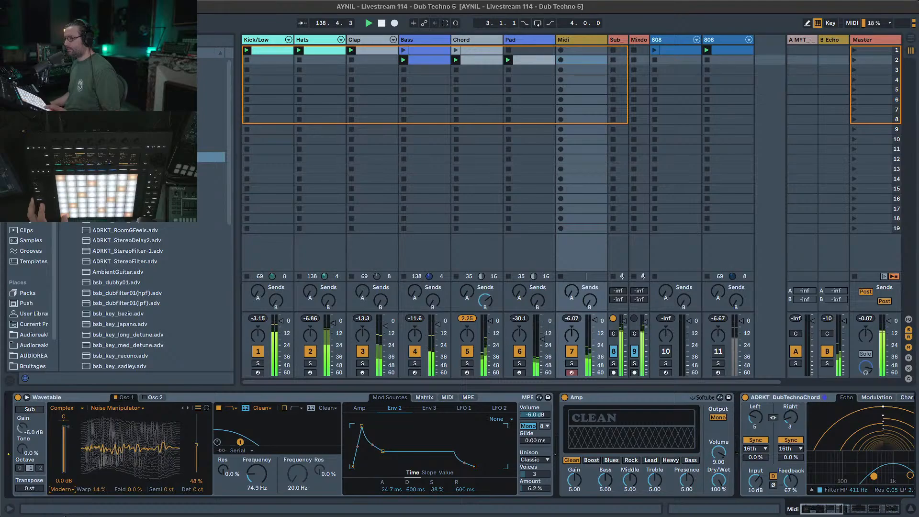
{"action": "left_click", "coordinate": [67, 490]}
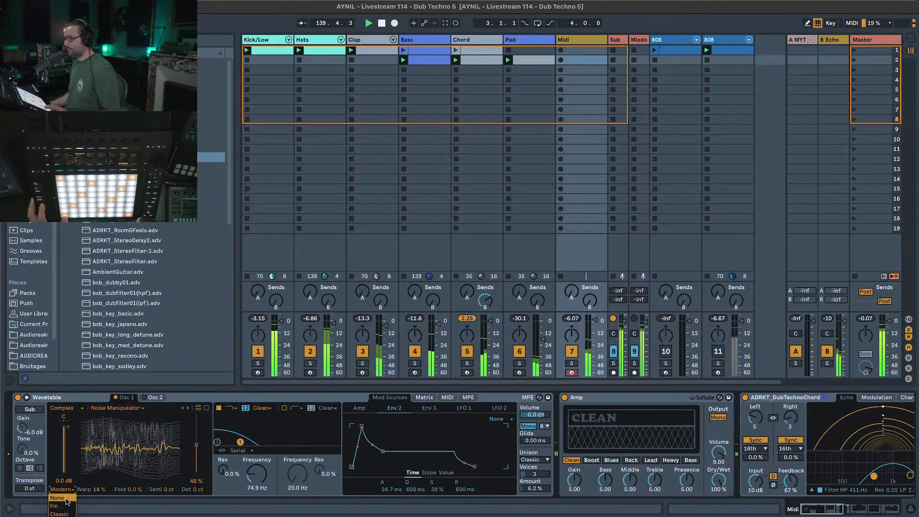
{"action": "left_click", "coordinate": [60, 496]}
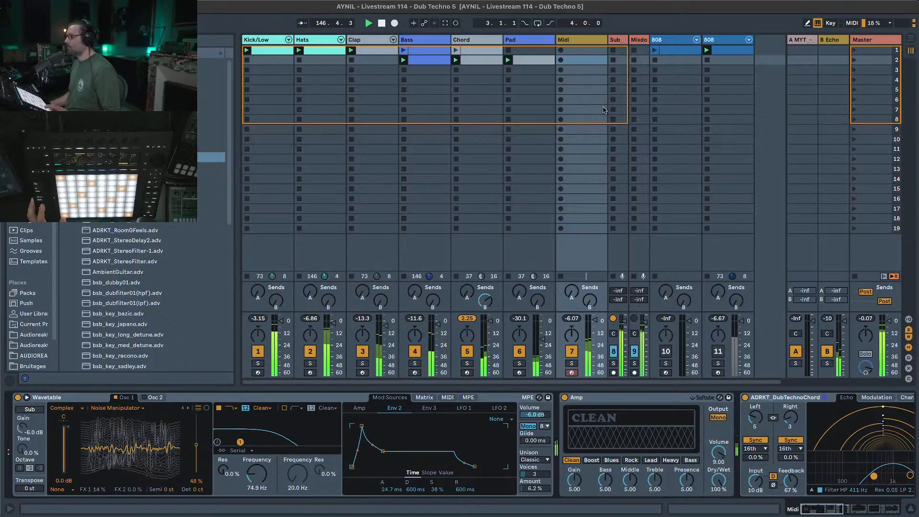
Create a one-bar clip in the MIDI track's second slot with a sixteenth G0 note at 1.2.3, restart playback and launch it.
{"action": "double_click", "coordinate": [580, 61]}
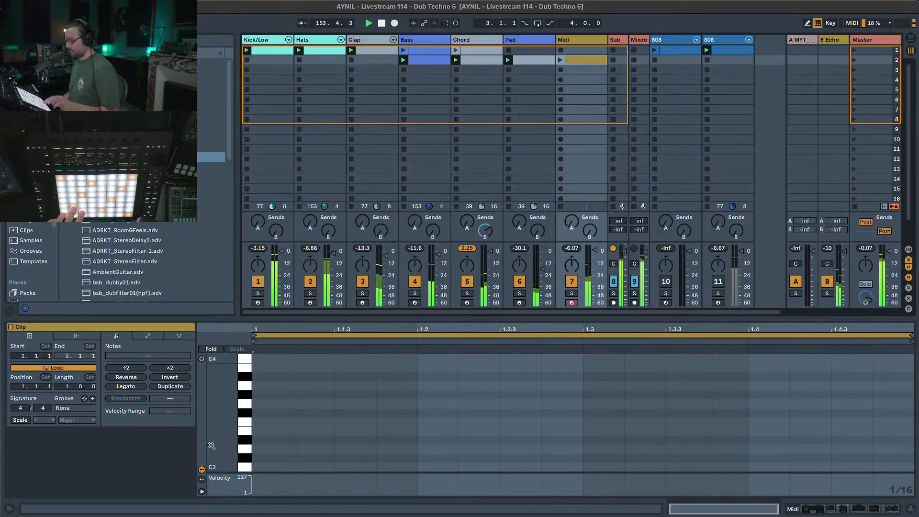
{"action": "left_click_drag", "start_coordinate": [211, 446], "coordinate": [230, 437]}
{"action": "double_click", "coordinate": [532, 424]}
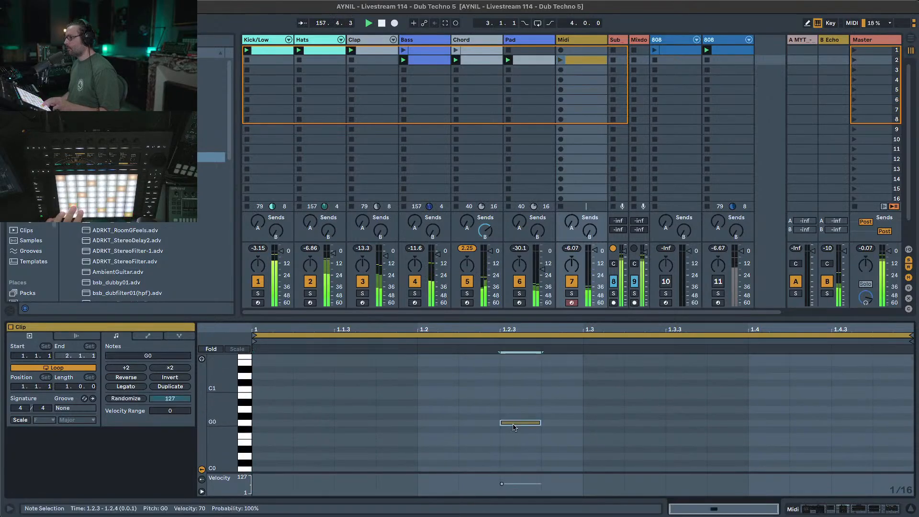
{"action": "key", "text": "space"}
{"action": "left_click", "coordinate": [560, 60]}
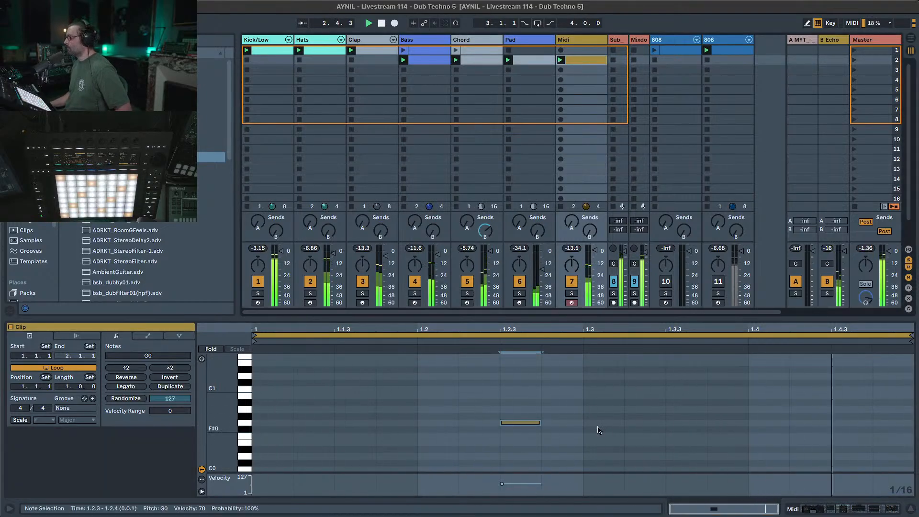
Duplicate the MIDI clip's one-bar loop twice to make it four bars, compare it with the Chord clip and restart playback.
{"action": "left_click", "coordinate": [170, 387]}
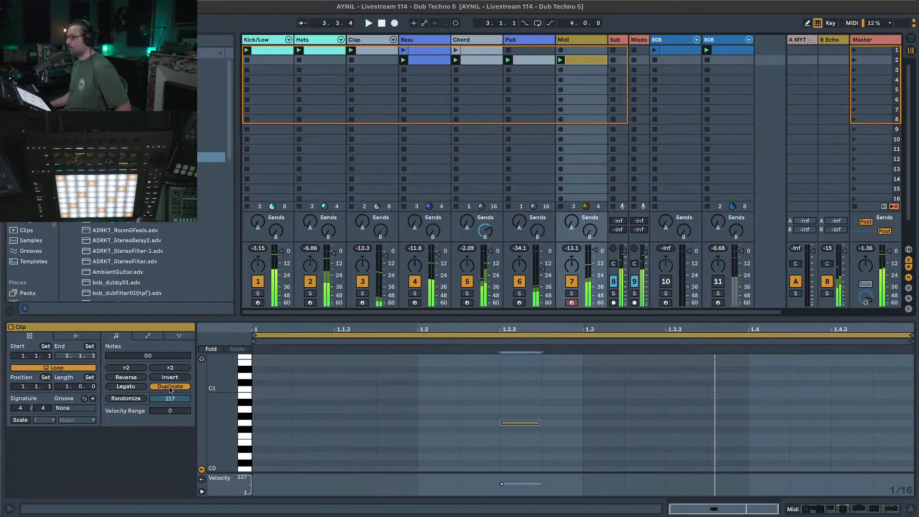
{"action": "left_click", "coordinate": [170, 388]}
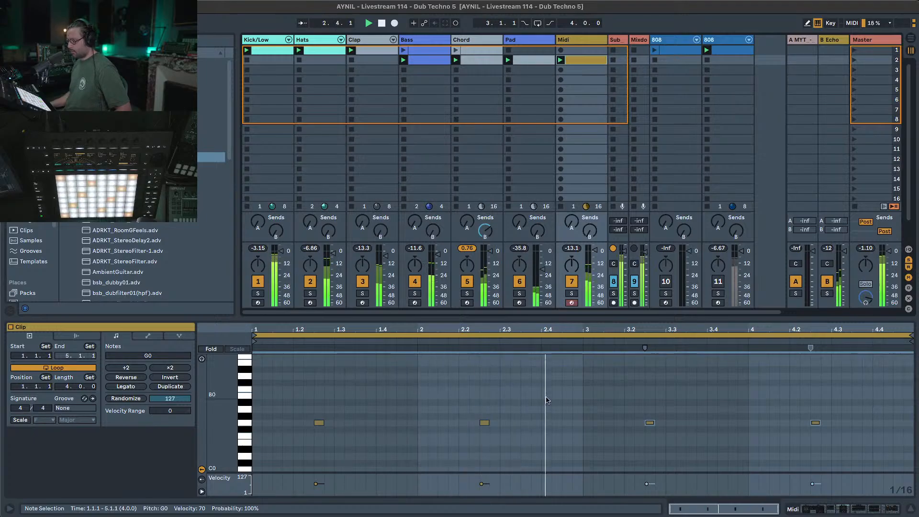
{"action": "left_click", "coordinate": [481, 60]}
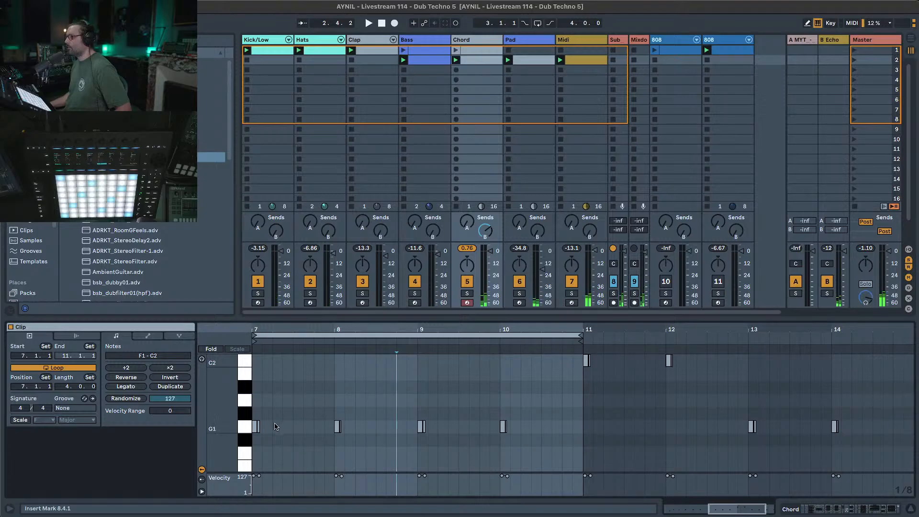
{"action": "left_click", "coordinate": [582, 60]}
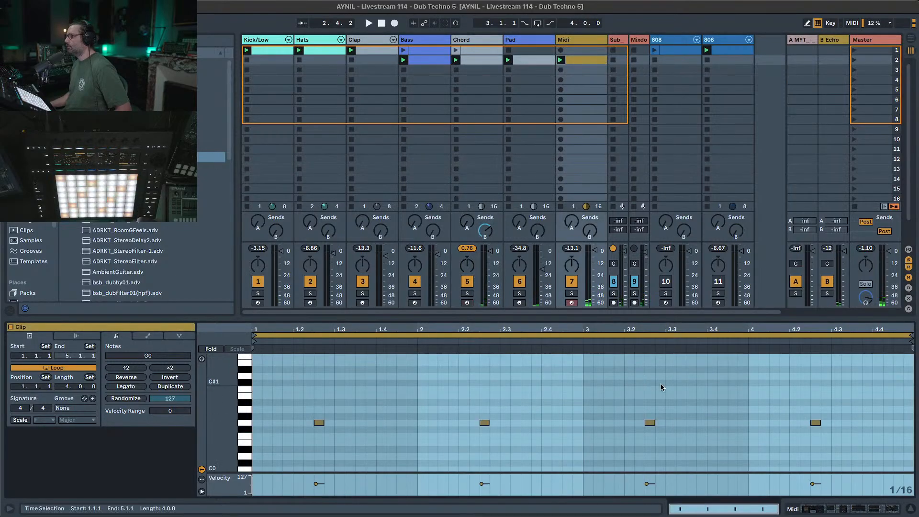
{"action": "key", "text": "space"}
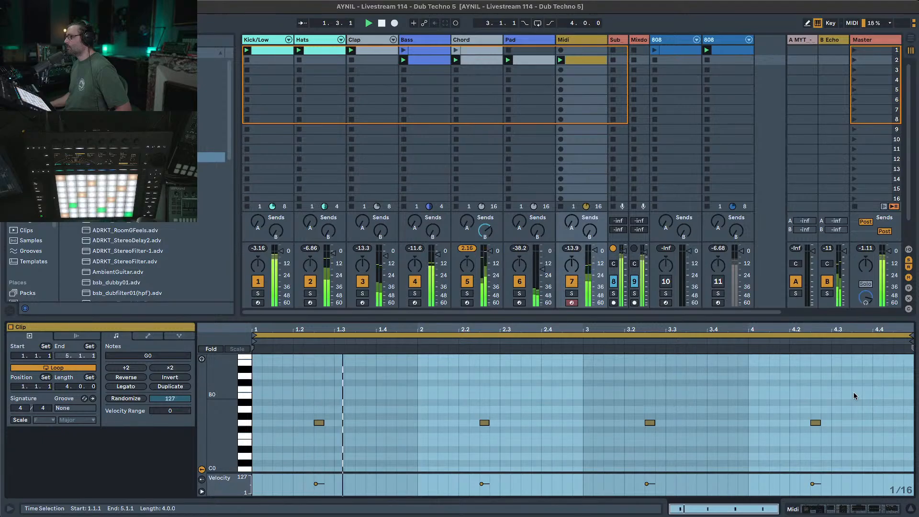
Transpose the notes in bars 3 and 4 of the MIDI clip up to C1.
{"action": "left_click", "coordinate": [650, 423]}
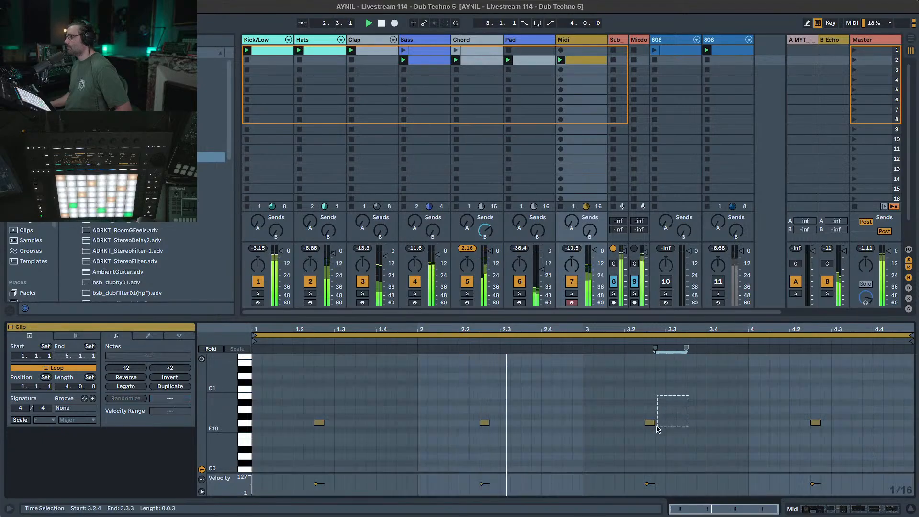
{"action": "left_click_drag", "start_coordinate": [861, 401], "coordinate": [609, 460]}
{"action": "key", "text": "Up"}
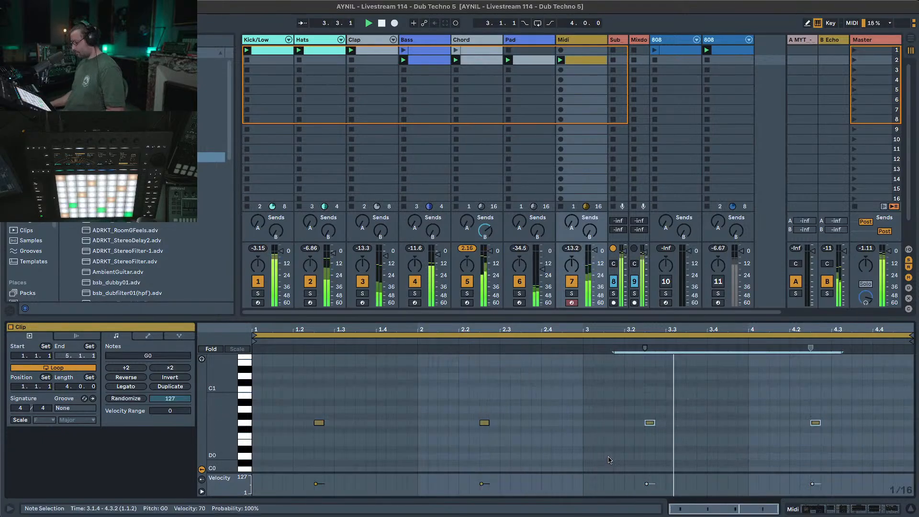
{"action": "key", "text": "Up"}
{"action": "key", "text": "Up"}
{"action": "key", "text": "Up"}
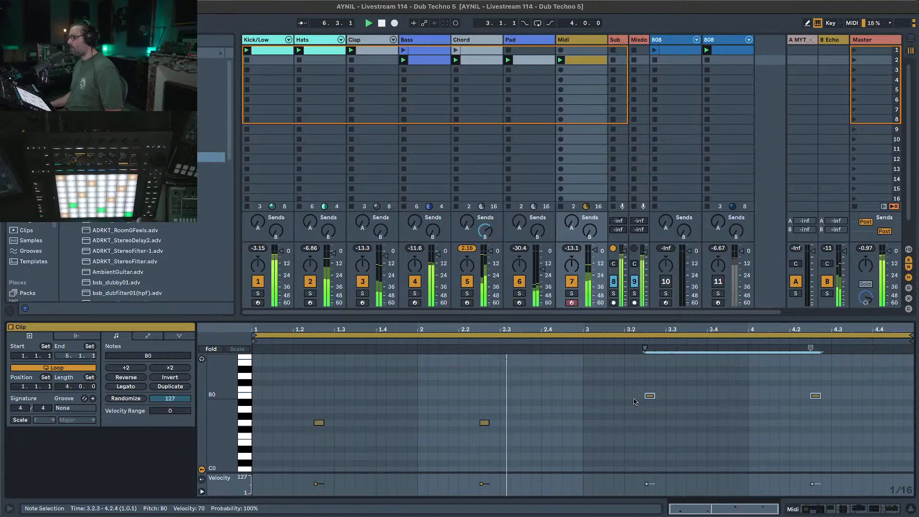
{"action": "key", "text": "Up"}
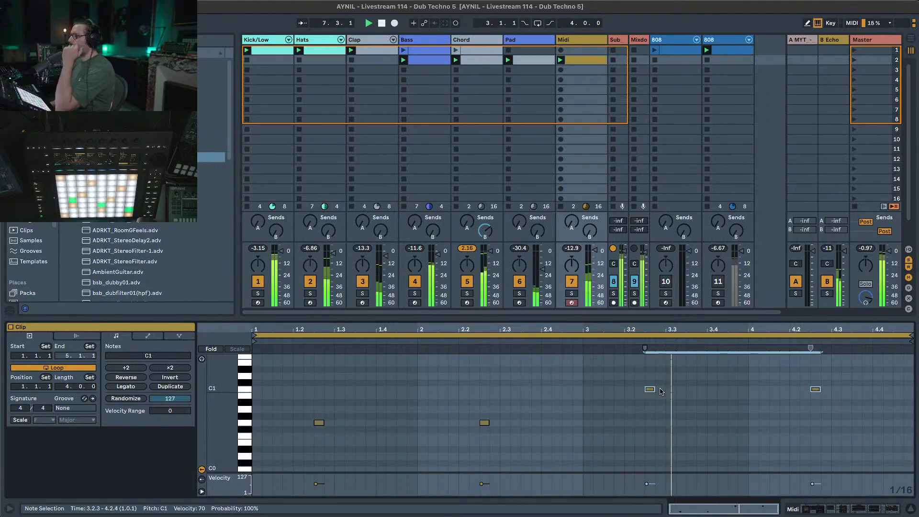
Solo the MIDI track, try the Octa Phase and Plastic Shimmer wavetables on oscillator 1, and set Wavetable's volume to 0.0 dB.
{"action": "double_click", "coordinate": [589, 41]}
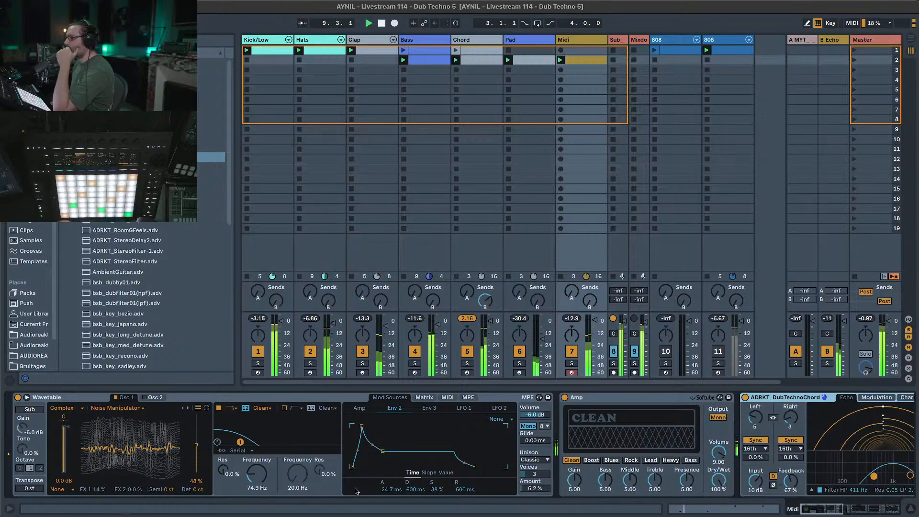
{"action": "left_click", "coordinate": [188, 408]}
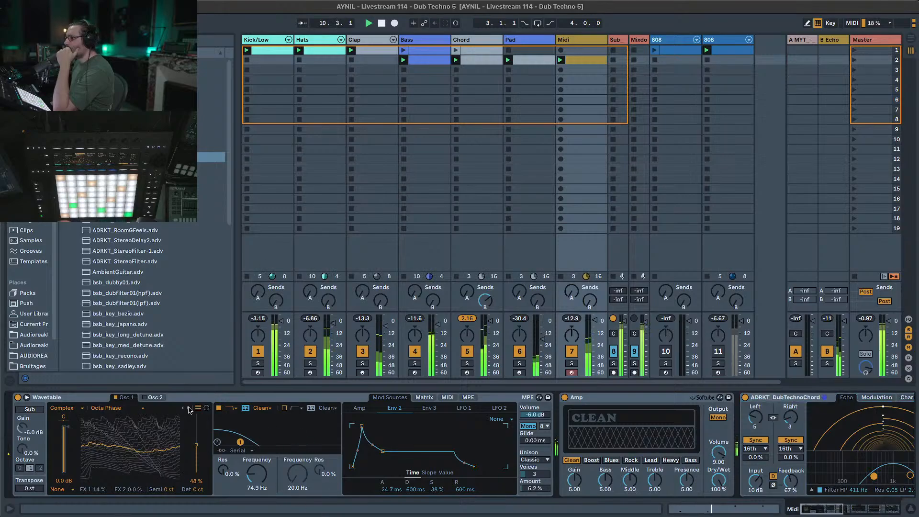
{"action": "left_click", "coordinate": [572, 364]}
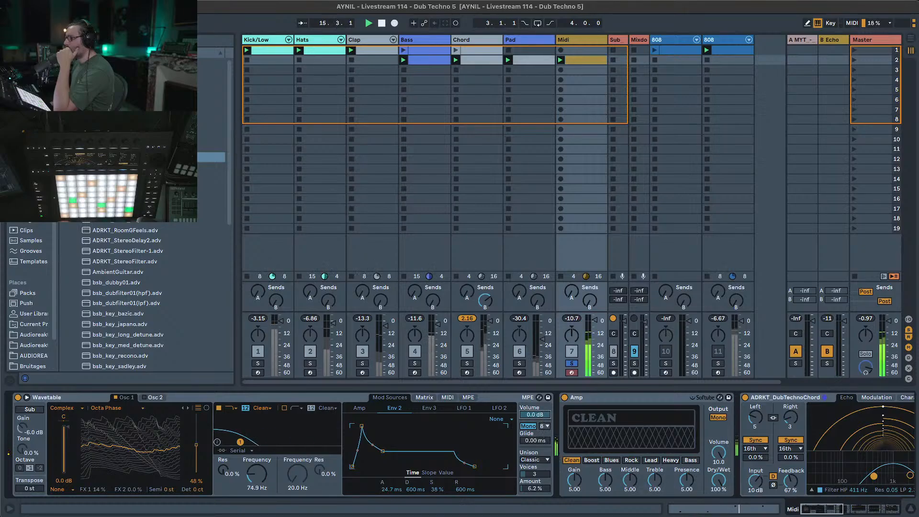
{"action": "left_click", "coordinate": [189, 409]}
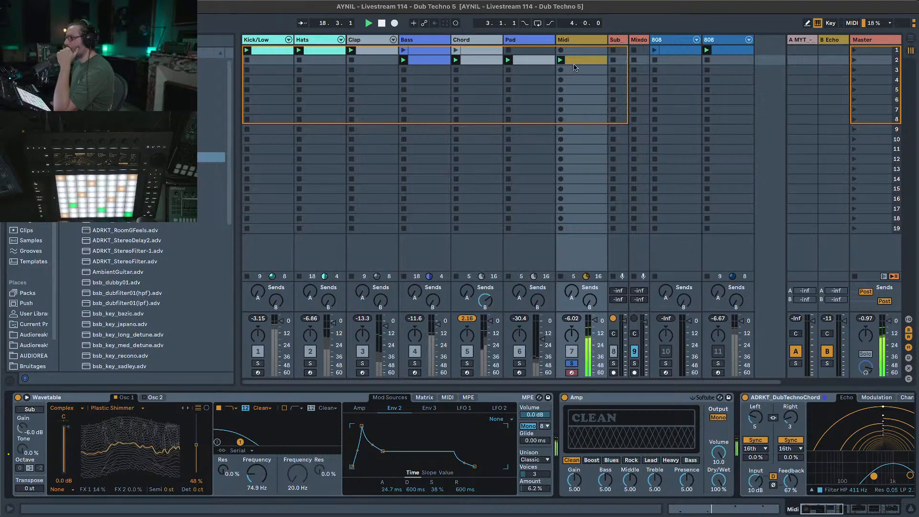
Transpose the notes in bars 3 and 4 of the MIDI clip back down to G0 and unsolo the track.
{"action": "double_click", "coordinate": [570, 62]}
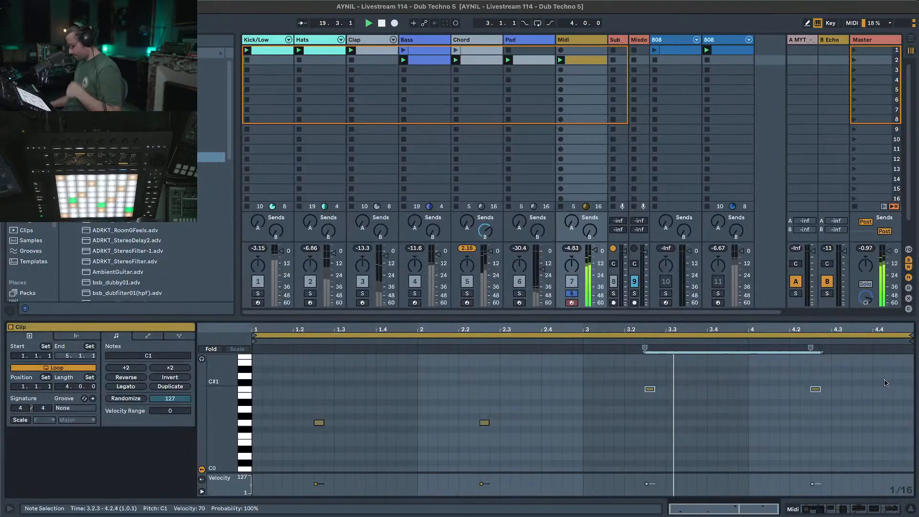
{"action": "key", "text": "Down"}
{"action": "key", "text": "Down"}
{"action": "key", "text": "Down"}
{"action": "key", "text": "Down"}
{"action": "key", "text": "Down"}
{"action": "key", "text": "Down"}
{"action": "key", "text": "Down"}
{"action": "key", "text": "Up"}
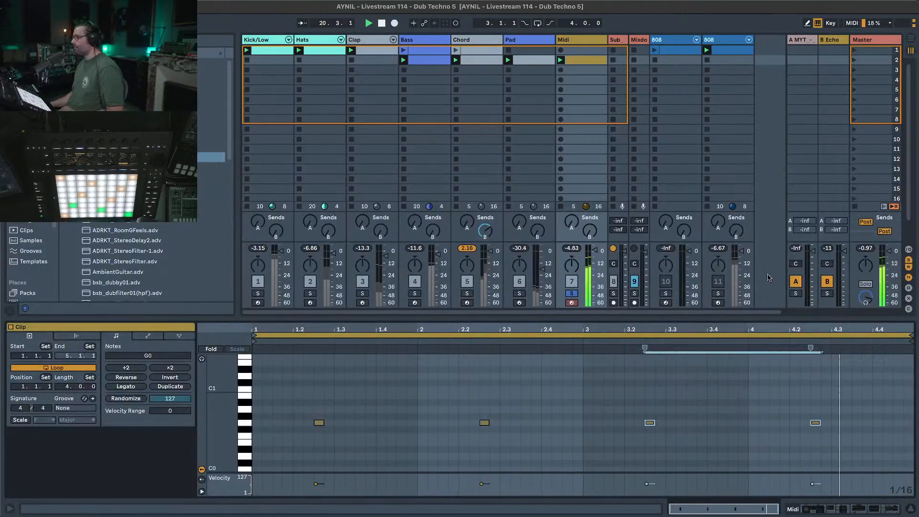
{"action": "left_click", "coordinate": [571, 294]}
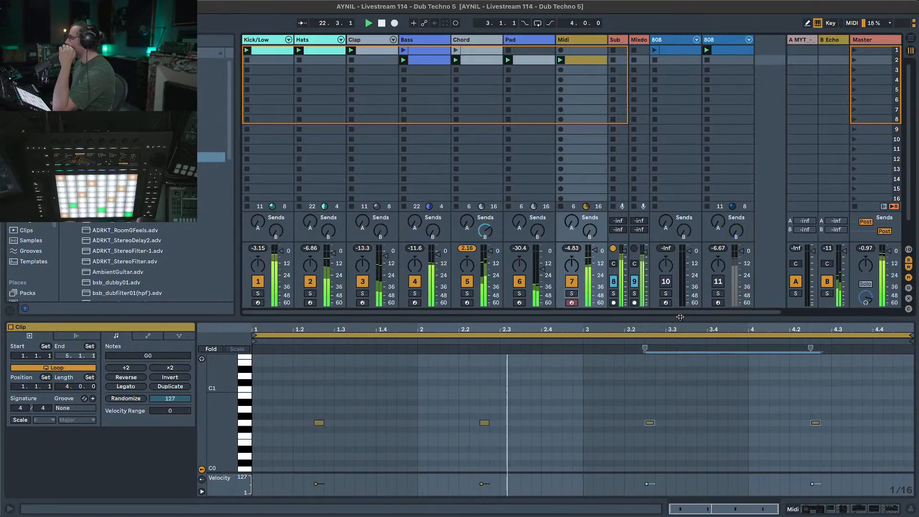
Try the Ring Mod and Ripped Sync wavetables on Wavetable's oscillator 1.
{"action": "left_click", "coordinate": [590, 51]}
{"action": "left_click_drag", "start_coordinate": [196, 445], "coordinate": [196, 425]}
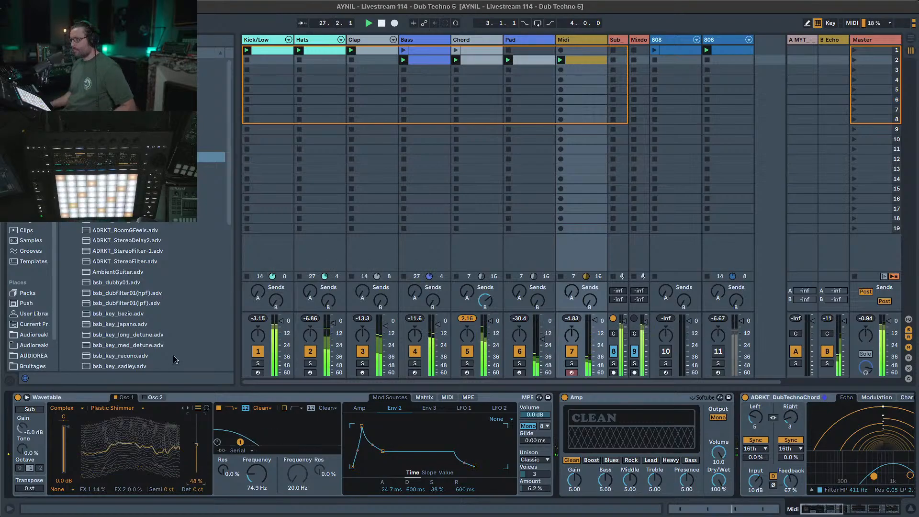
{"action": "left_click", "coordinate": [188, 409]}
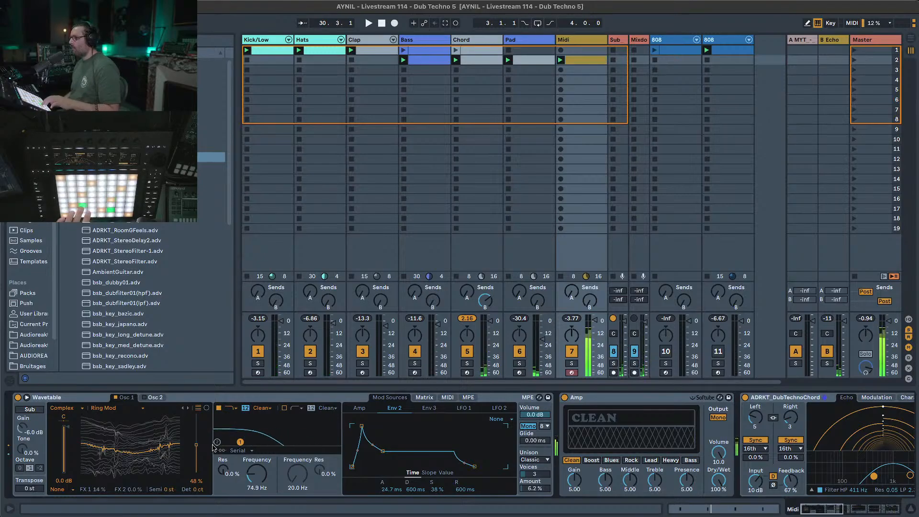
{"action": "left_click", "coordinate": [189, 408]}
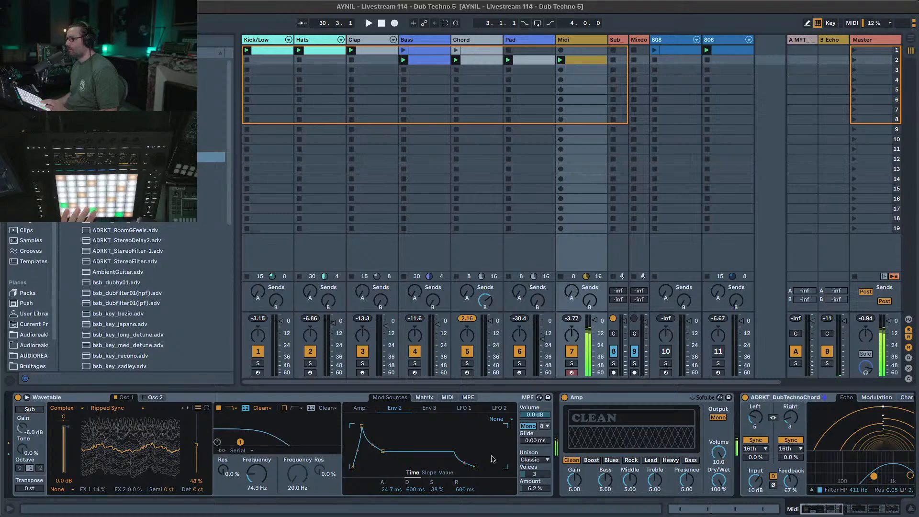
Set Wavetable's amp envelope release to 101 ms and switch oscillator 1 to the Verbed wavetable at 0.0% position.
{"action": "left_click", "coordinate": [360, 408]}
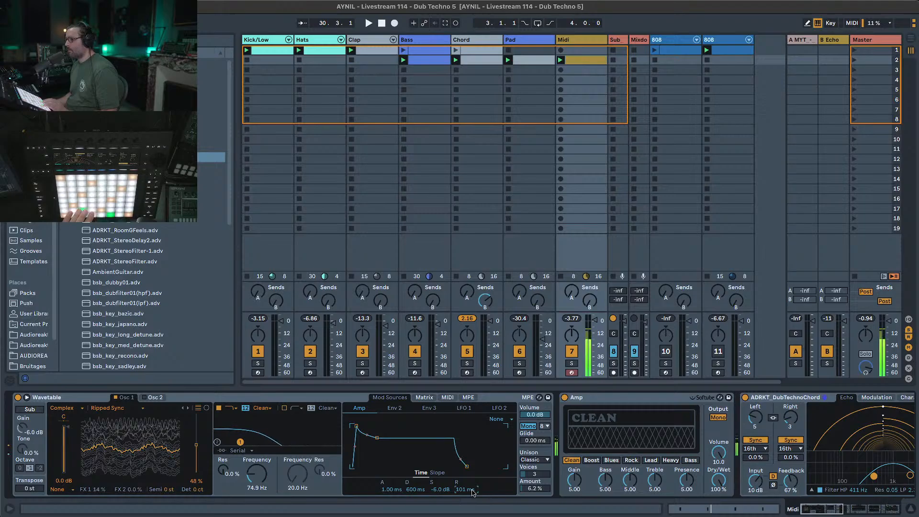
{"action": "mouse_move", "coordinate": [818, 509]}
{"action": "left_mouse_down"}
{"action": "mouse_move", "coordinate": [870, 509]}
{"action": "mouse_move", "coordinate": [812, 509]}
{"action": "left_mouse_up"}
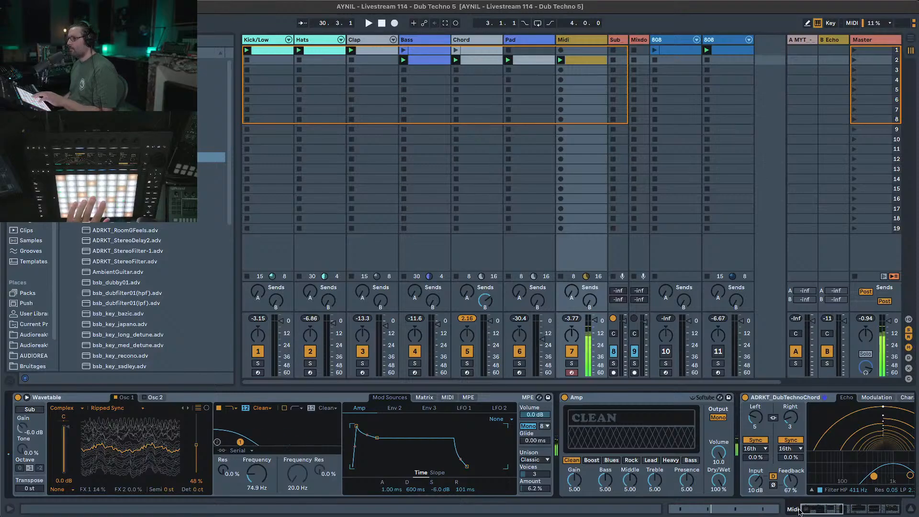
{"action": "left_click", "coordinate": [187, 408]}
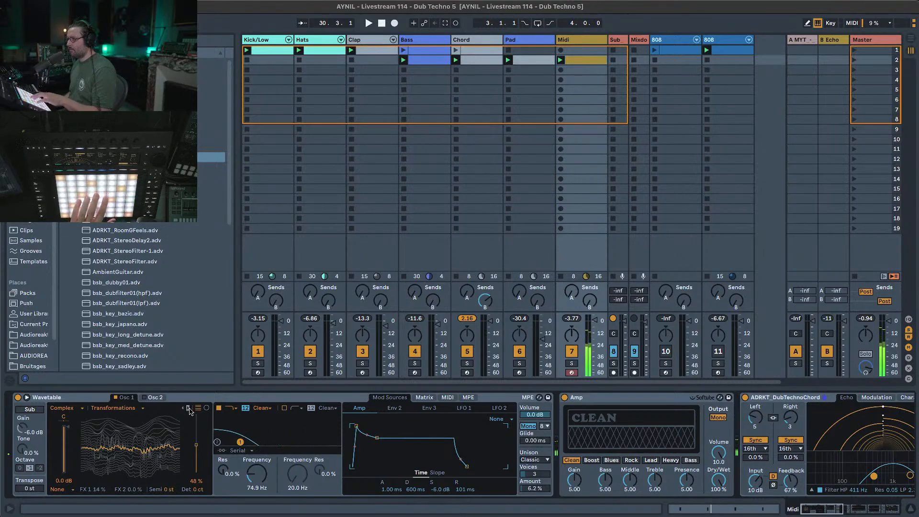
{"action": "left_click", "coordinate": [188, 408]}
{"action": "left_click_drag", "start_coordinate": [196, 455], "coordinate": [196, 474]}
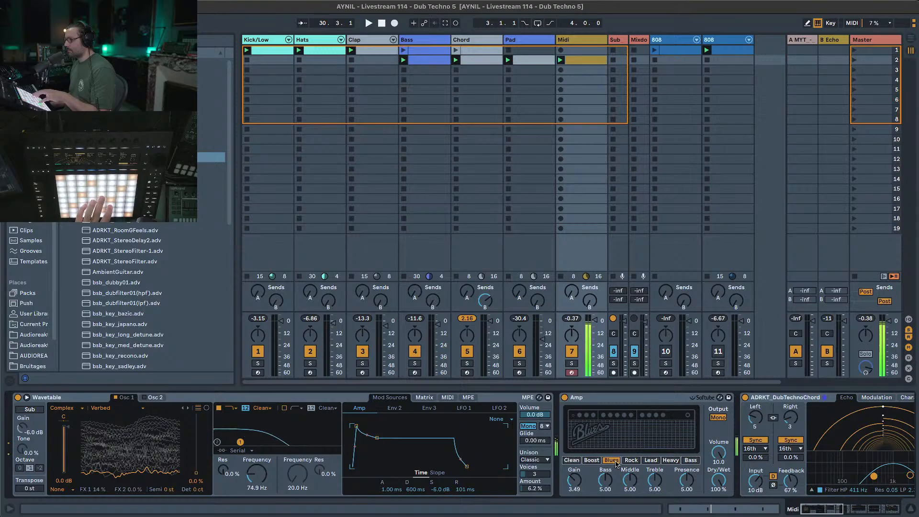
Compare the Amp's Rock and Lead models and keep Rock with the gain at 3.49.
{"action": "left_click", "coordinate": [632, 461]}
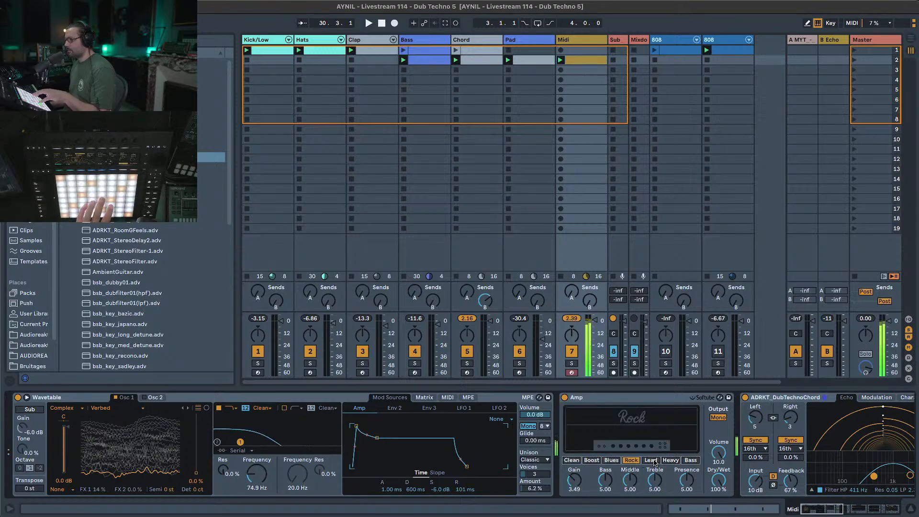
{"action": "left_click", "coordinate": [652, 461]}
{"action": "left_click", "coordinate": [630, 461]}
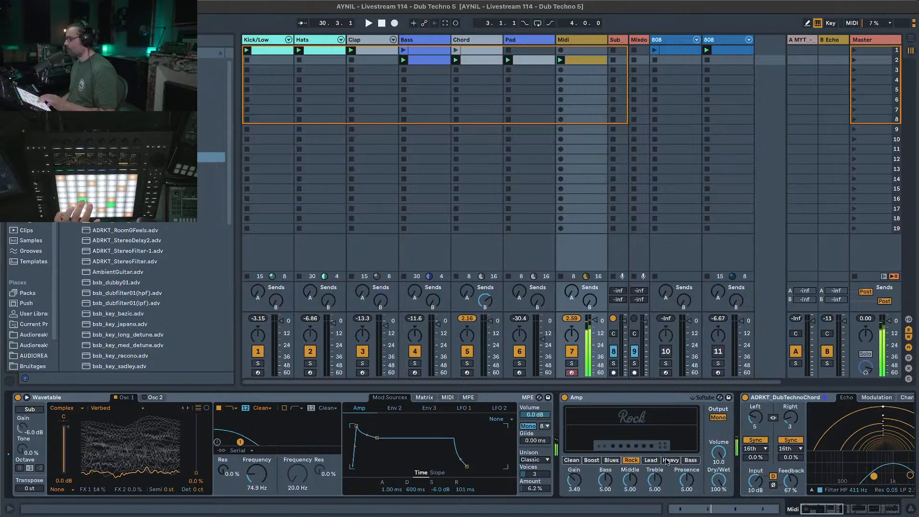
Set Wavetable's filter 1 frequency to 20.0 Hz, then lower the MIDI track's volume and restart playback.
{"action": "left_click_drag", "start_coordinate": [259, 479], "coordinate": [259, 495]}
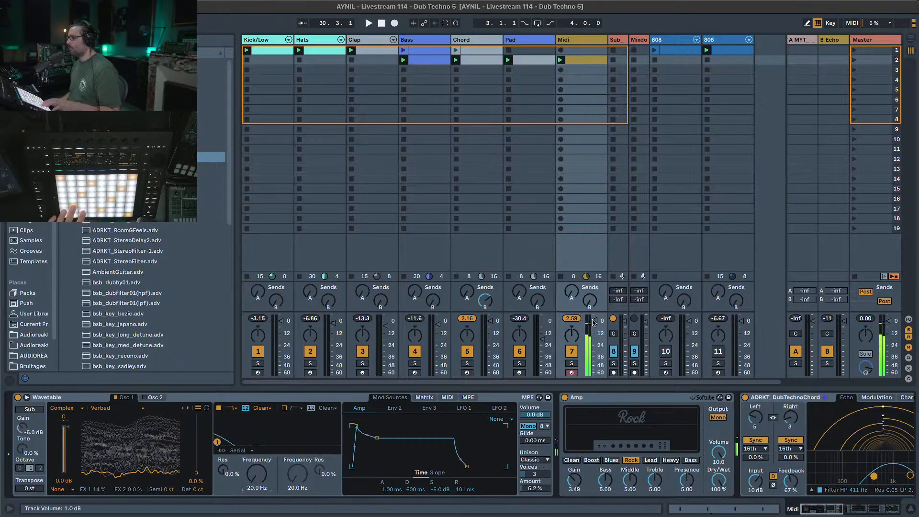
{"action": "left_click_drag", "start_coordinate": [593, 323], "coordinate": [594, 332]}
{"action": "key", "text": "space"}
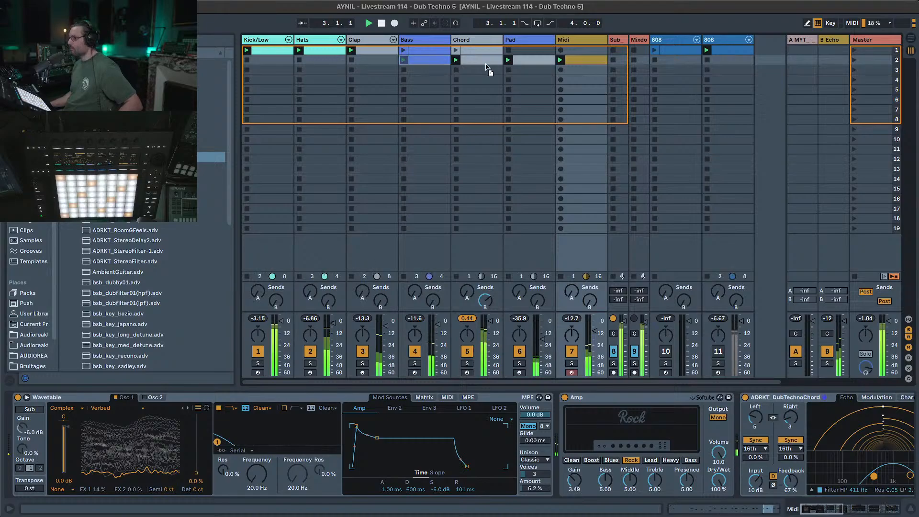
Replace the MIDI track's second-slot clip with a copy of the Bass clip and duplicate its loop twice to four bars.
{"action": "left_click", "coordinate": [565, 63]}
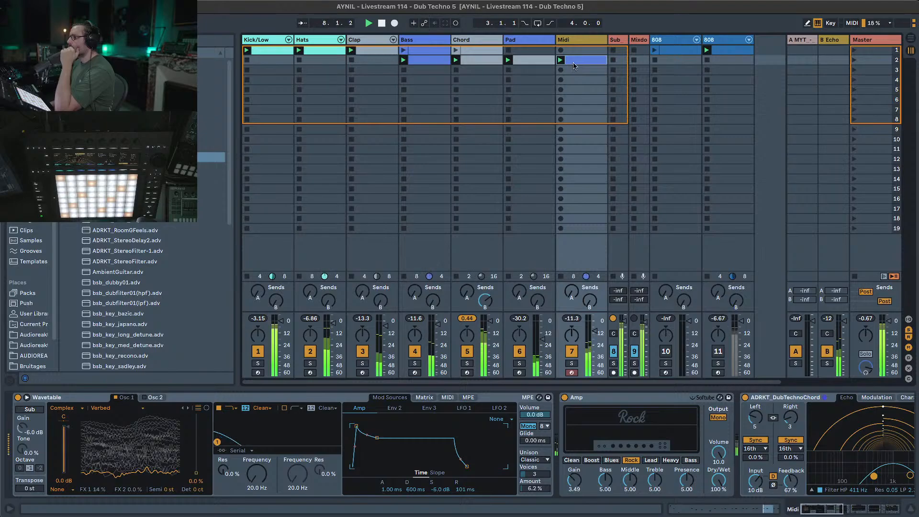
{"action": "double_click", "coordinate": [572, 62]}
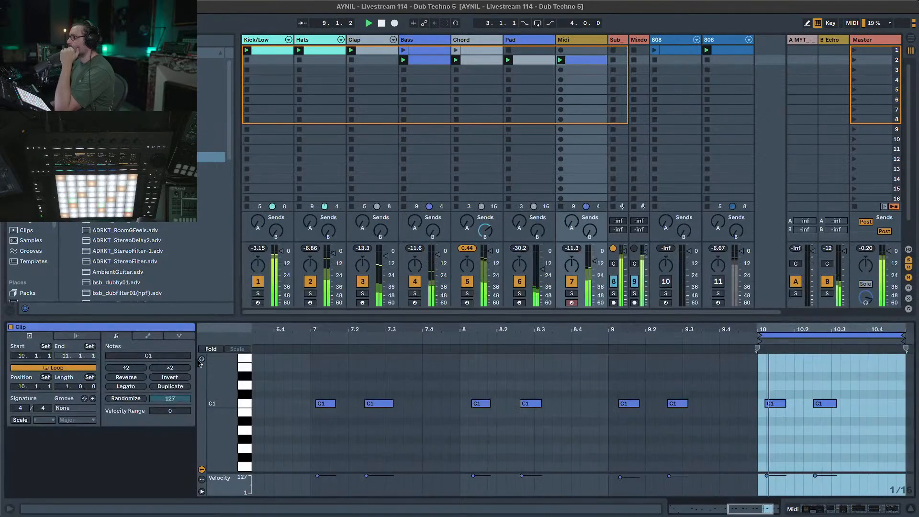
{"action": "left_click", "coordinate": [172, 388]}
{"action": "left_click", "coordinate": [173, 388]}
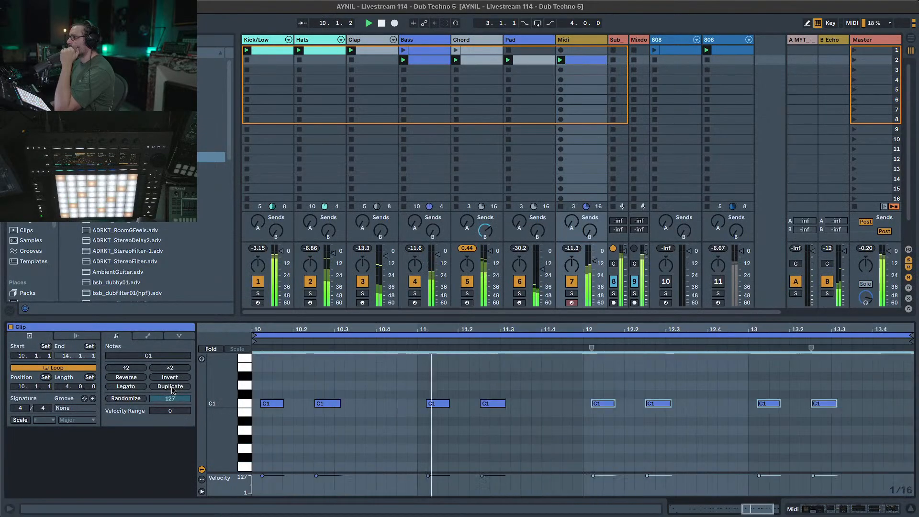
Transpose the notes in the first three bars of the copied clip down to G0 and restart playback.
{"action": "left_click_drag", "start_coordinate": [712, 441], "coordinate": [270, 383]}
{"action": "key", "text": "Down"}
{"action": "key", "text": "Down"}
{"action": "key", "text": "Down"}
{"action": "key", "text": "Down"}
{"action": "key", "text": "Down"}
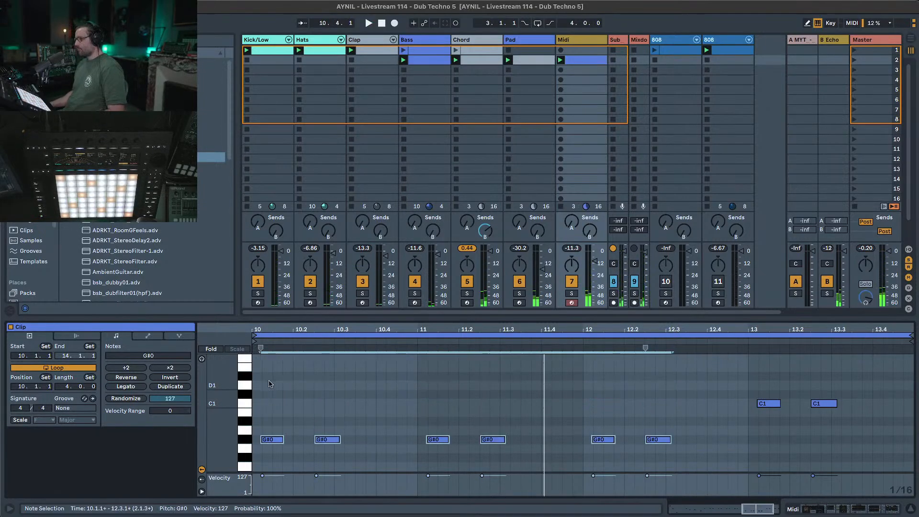
{"action": "key", "text": "space"}
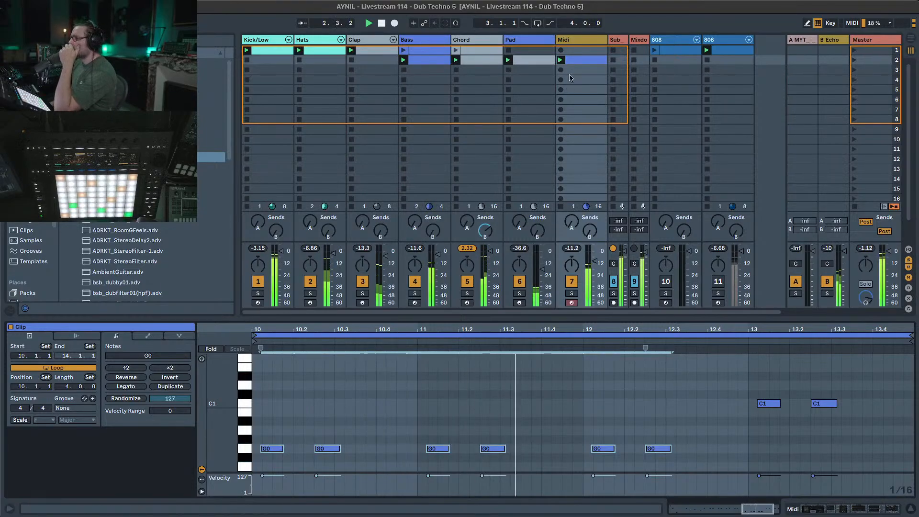
Mute the Bass track and show the EQ Eight in the MIDI track's device chain.
{"action": "left_click", "coordinate": [579, 42]}
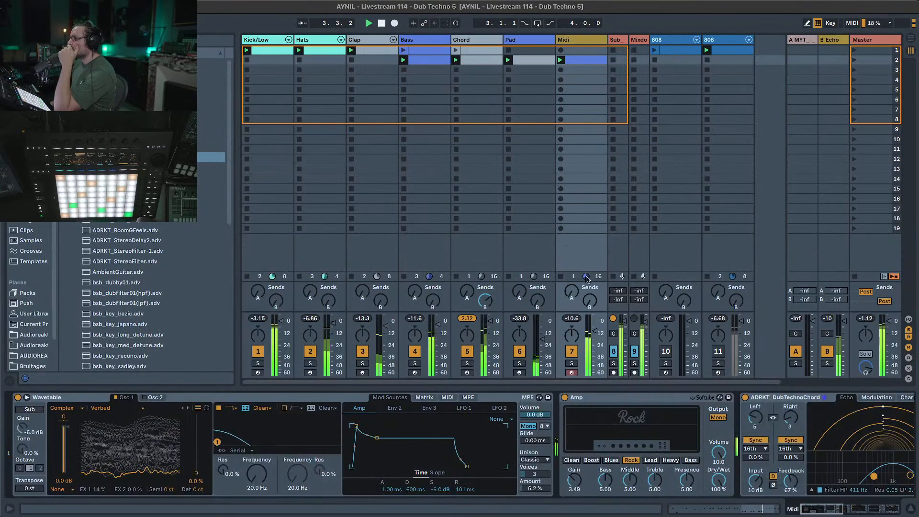
{"action": "left_click", "coordinate": [415, 352]}
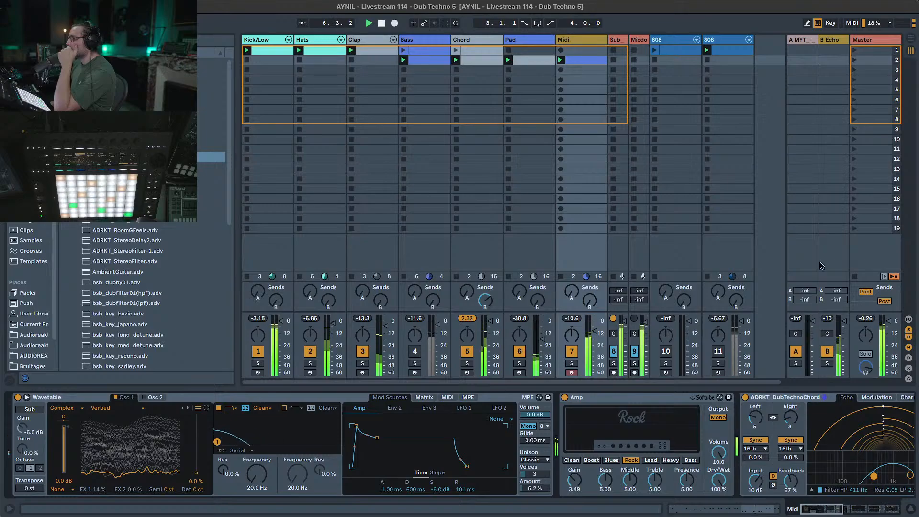
{"action": "left_click", "coordinate": [836, 508]}
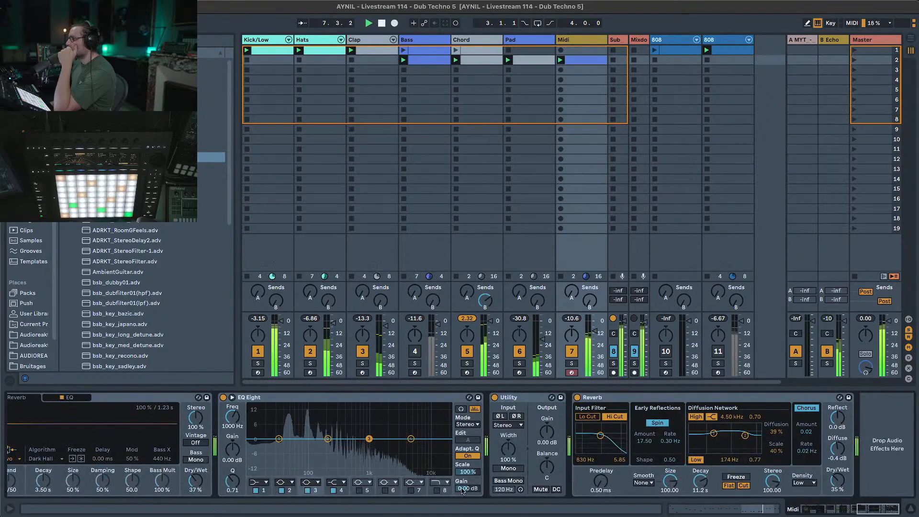
Enable band 8 in the MIDI track's EQ Eight and lower its high-cut frequency to 115 Hz.
{"action": "left_click", "coordinate": [436, 491]}
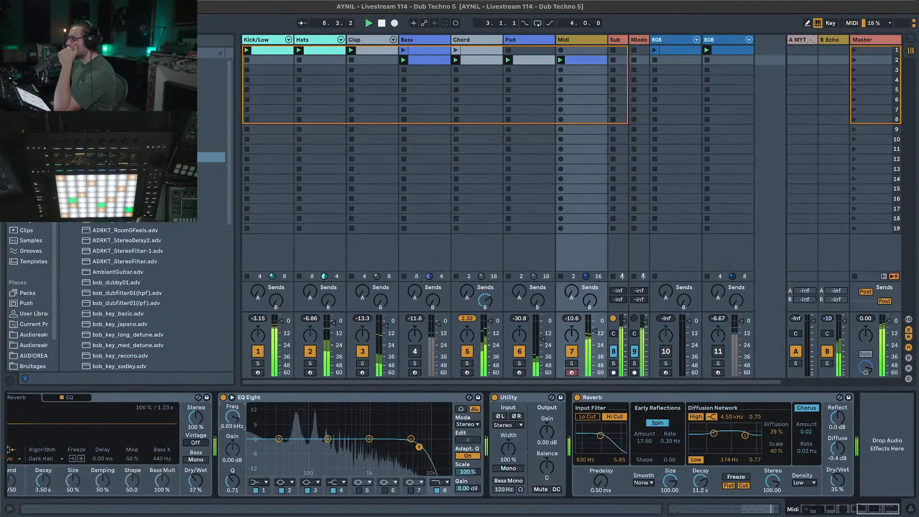
{"action": "left_click_drag", "start_coordinate": [233, 417], "coordinate": [233, 438]}
Transpose the two third-bar notes of the MIDI track's clip up from G0 to C1.
{"action": "left_click", "coordinate": [585, 60]}
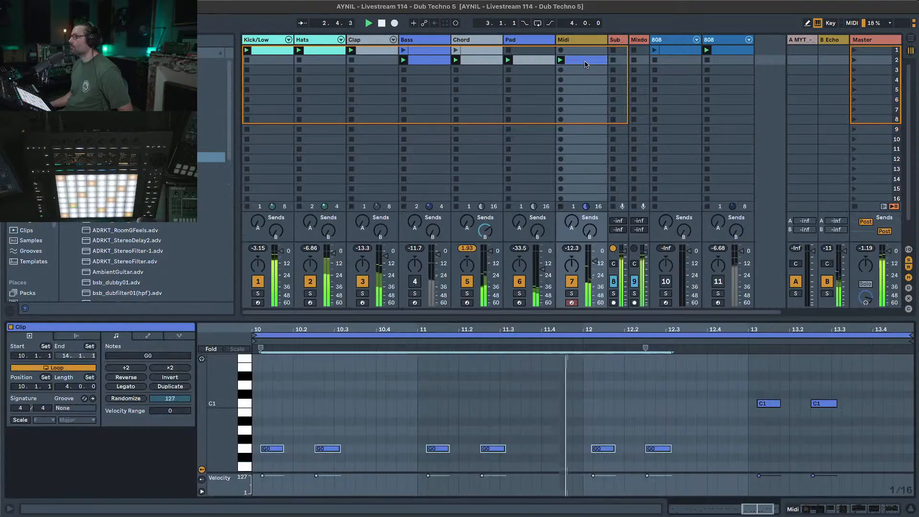
{"action": "left_click_drag", "start_coordinate": [723, 442], "coordinate": [600, 472]}
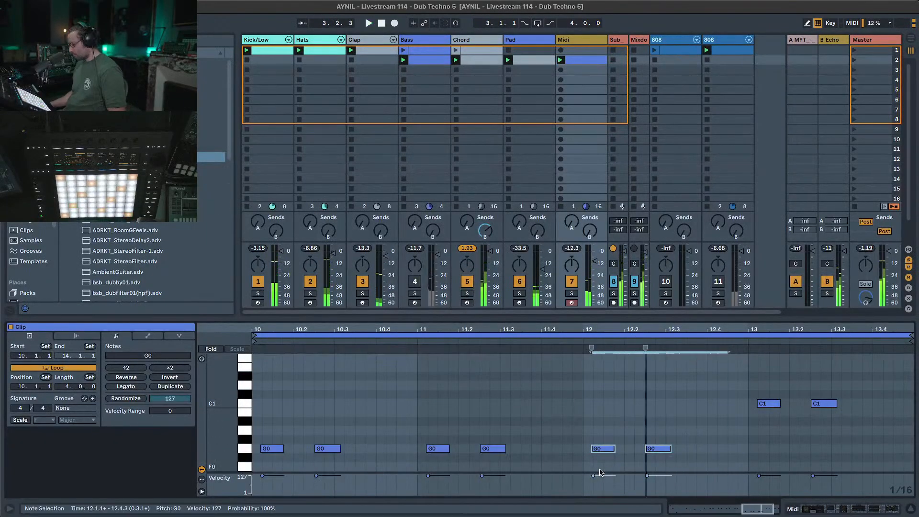
{"action": "key", "text": "Up"}
{"action": "key", "text": "Up"}
{"action": "key", "text": "Up"}
{"action": "key", "text": "Up"}
{"action": "key", "text": "Up"}
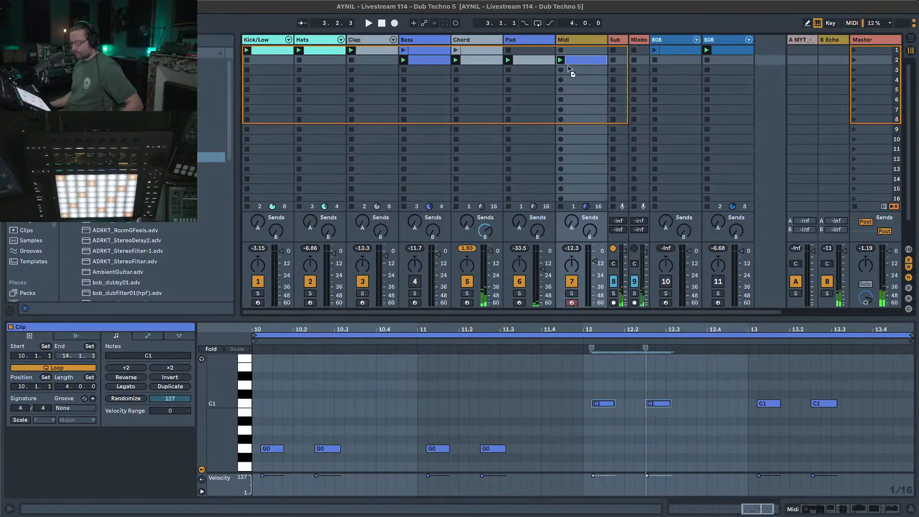
Copy the MIDI clip to the Bass track's third slot, launch it, and leave the Bass track unmuted after comparing the mix.
{"action": "left_click_drag", "start_coordinate": [569, 67], "coordinate": [410, 71]}
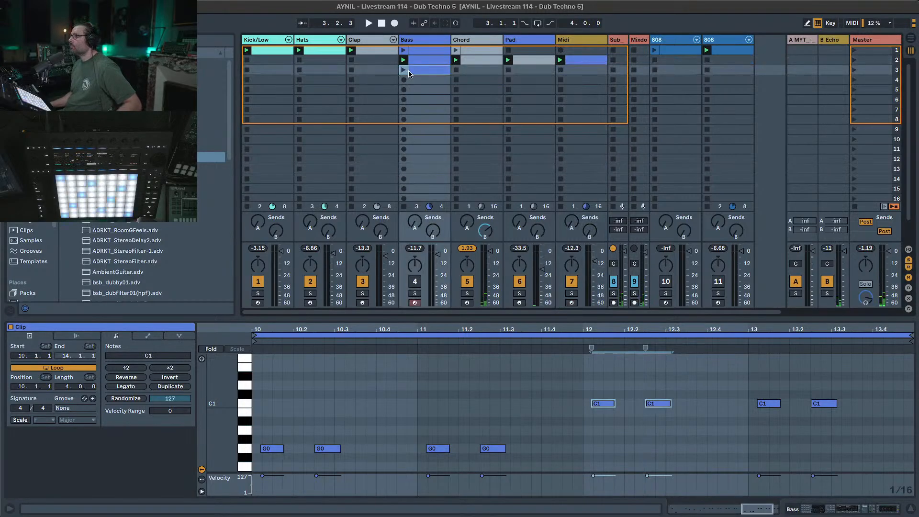
{"action": "left_click", "coordinate": [405, 71]}
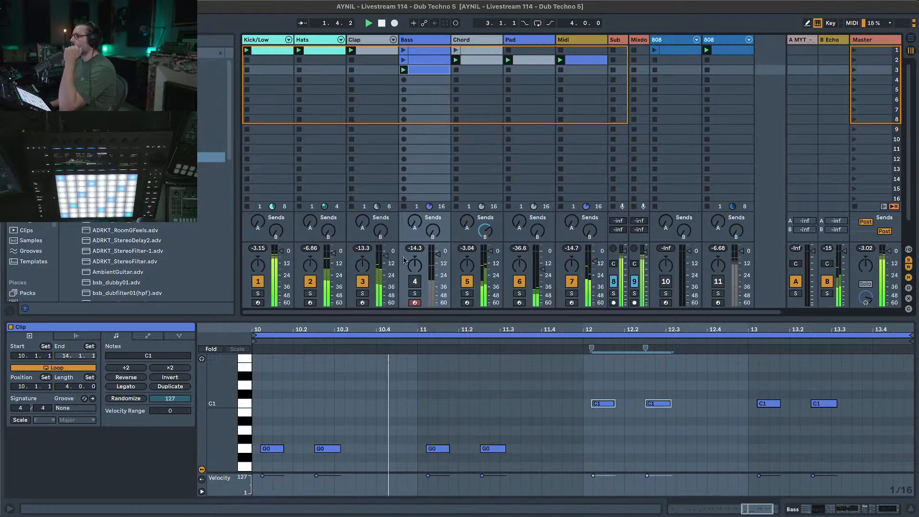
{"action": "left_click", "coordinate": [415, 282]}
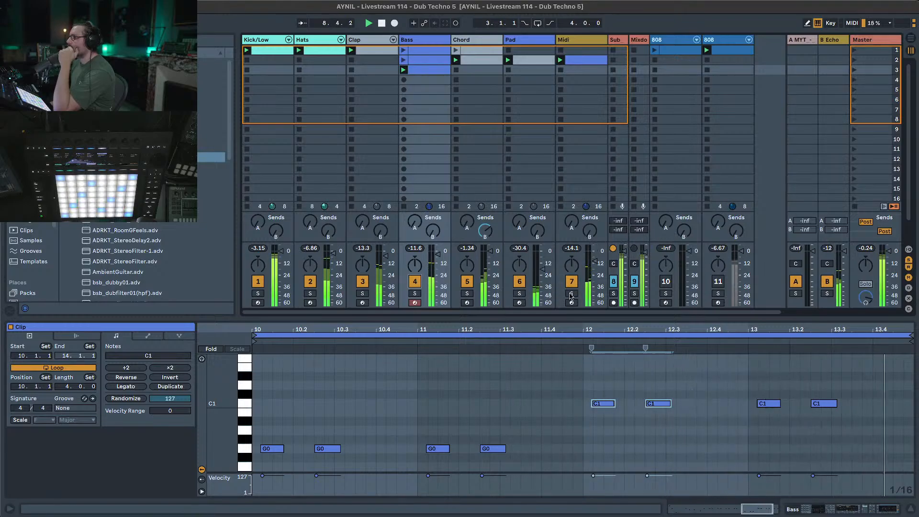
{"action": "left_click", "coordinate": [416, 283]}
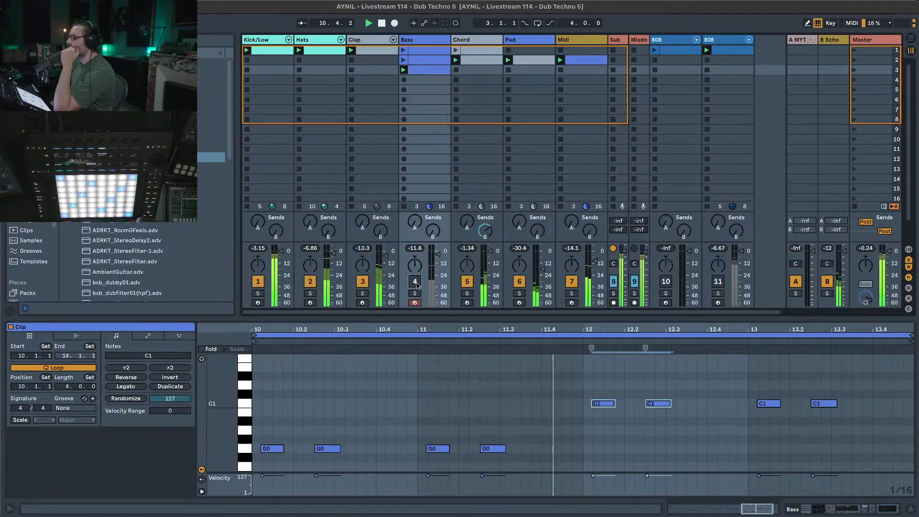
{"action": "left_click", "coordinate": [415, 282]}
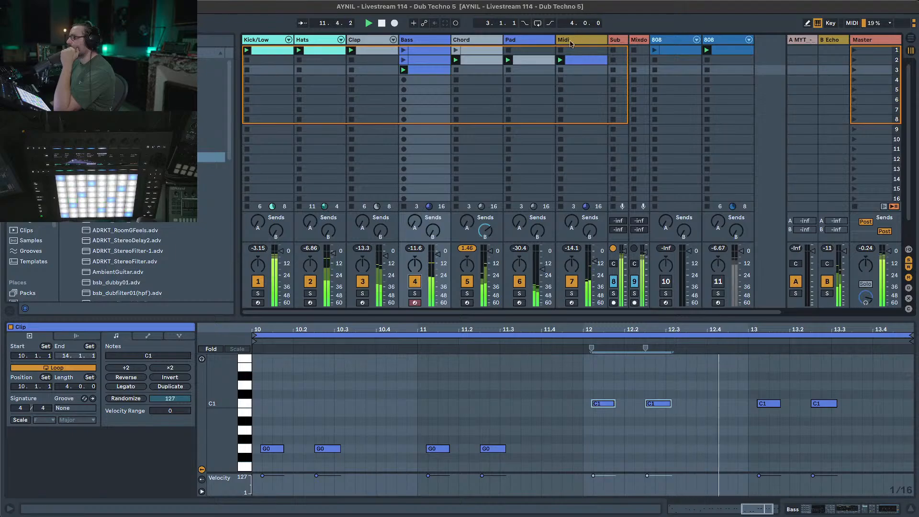
Move the Midi track directly after the Bass track and duplicate it.
{"action": "left_click_drag", "start_coordinate": [571, 44], "coordinate": [481, 43]}
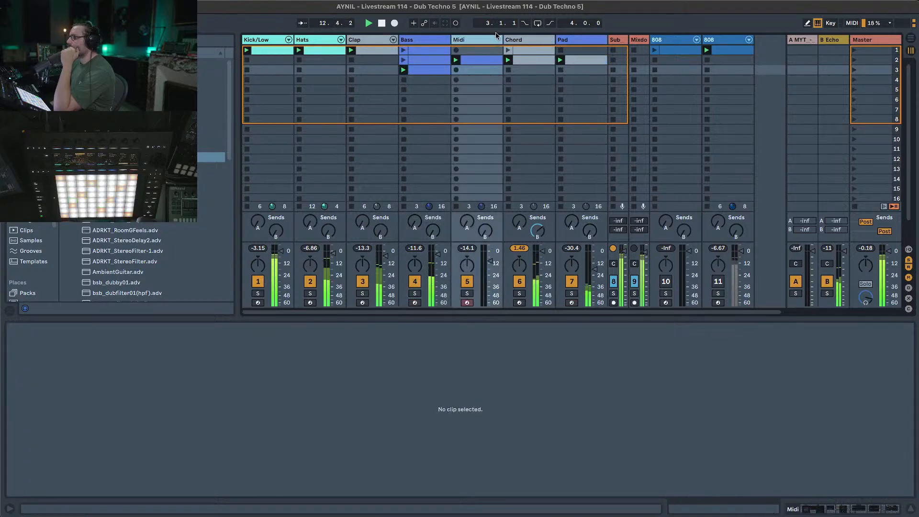
{"action": "right_click", "coordinate": [481, 43]}
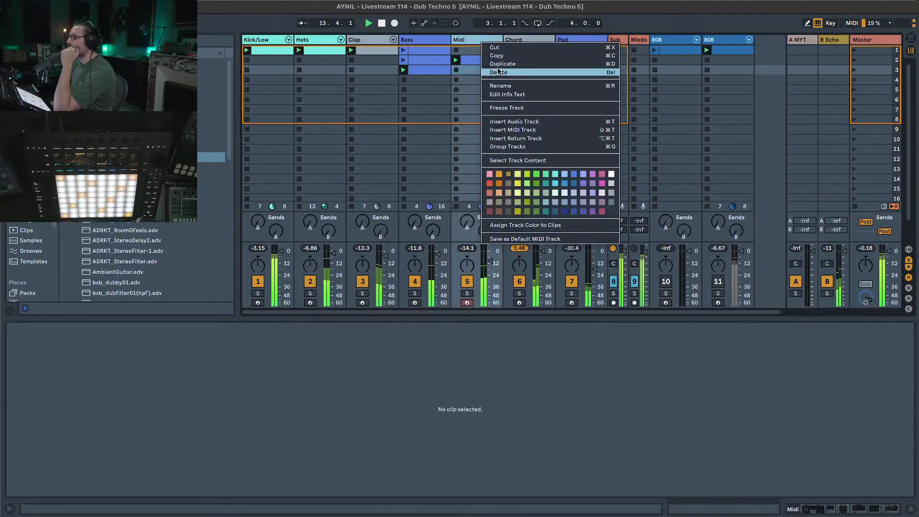
{"action": "left_click", "coordinate": [496, 66]}
Turn on Bass Mono in the Utility of the first Midi track.
{"action": "left_click", "coordinate": [474, 45]}
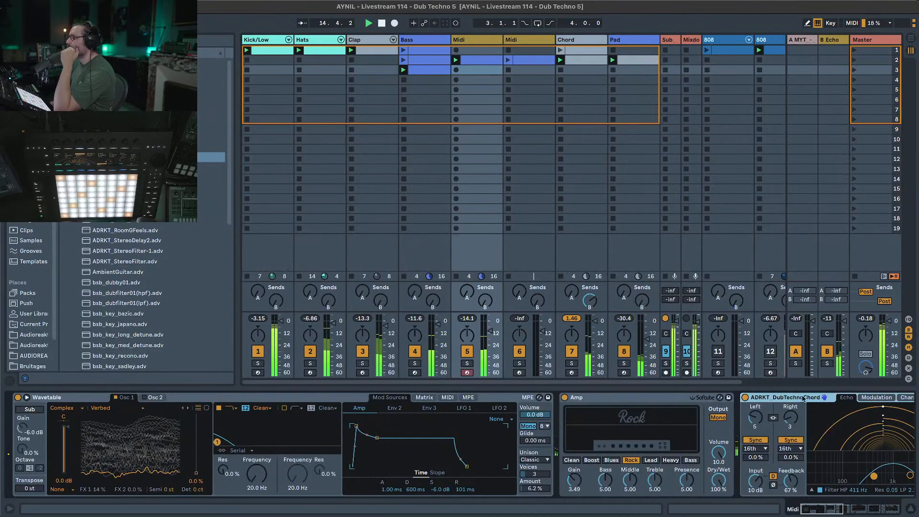
{"action": "left_click", "coordinate": [866, 509]}
{"action": "left_click_drag", "start_coordinate": [866, 508], "coordinate": [881, 509]}
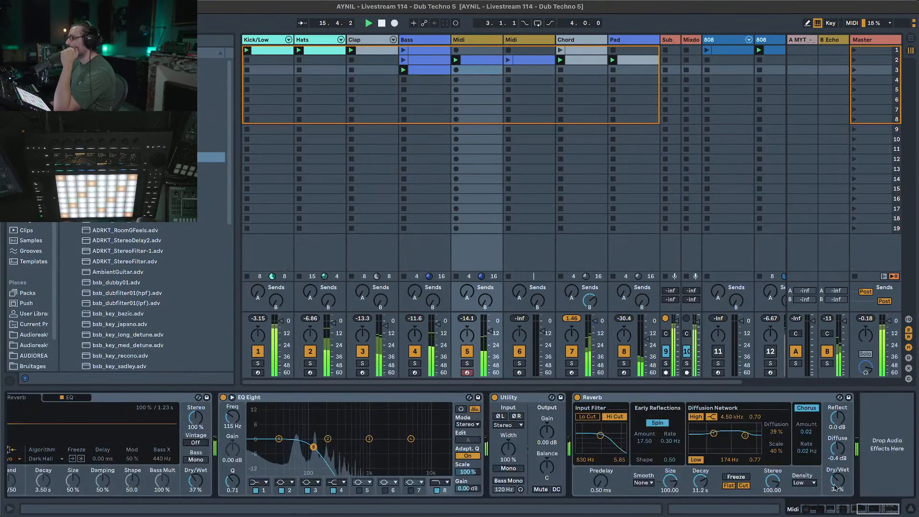
{"action": "left_click", "coordinate": [519, 481]}
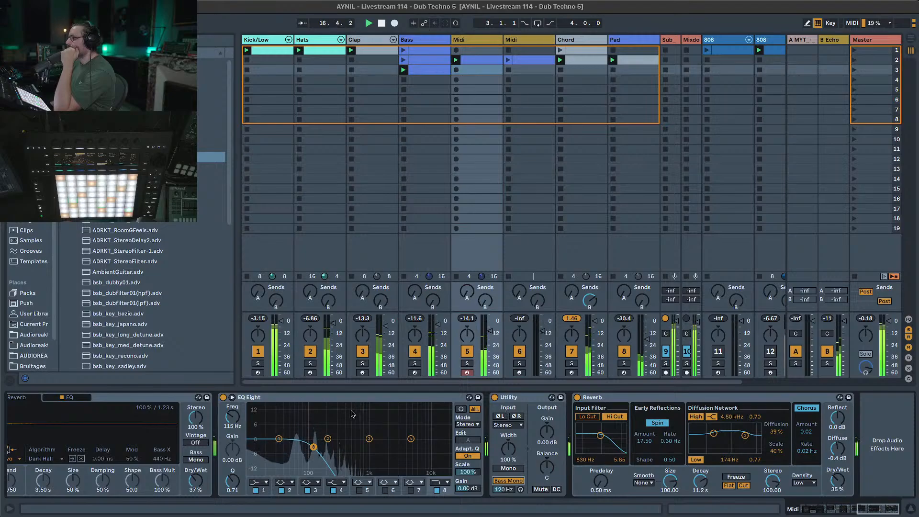
Reorder the first Midi track's effects to Reverb, EQ Eight, Utility and set the EQ's high-cut frequency to 133 Hz.
{"action": "left_click_drag", "start_coordinate": [520, 410], "coordinate": [893, 434]}
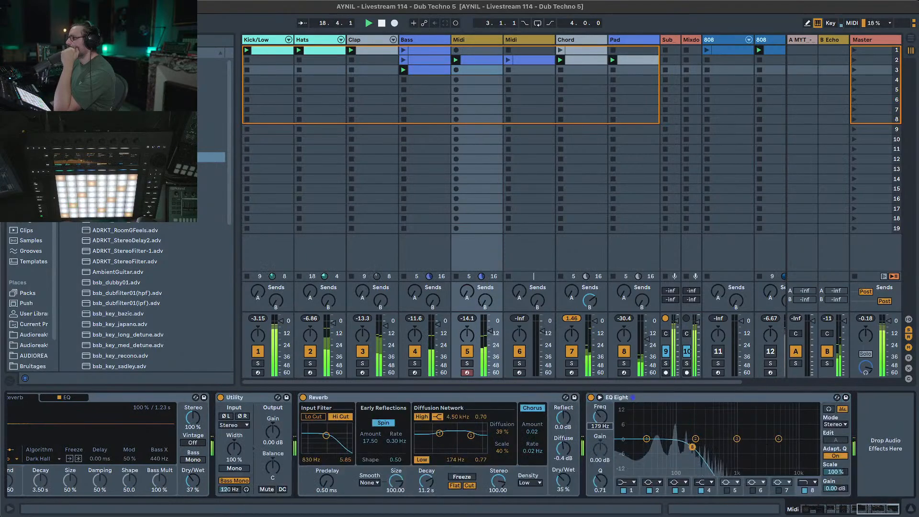
{"action": "mouse_move", "coordinate": [681, 446]}
{"action": "left_mouse_down"}
{"action": "mouse_move", "coordinate": [696, 447]}
{"action": "mouse_move", "coordinate": [685, 447]}
{"action": "left_mouse_up"}
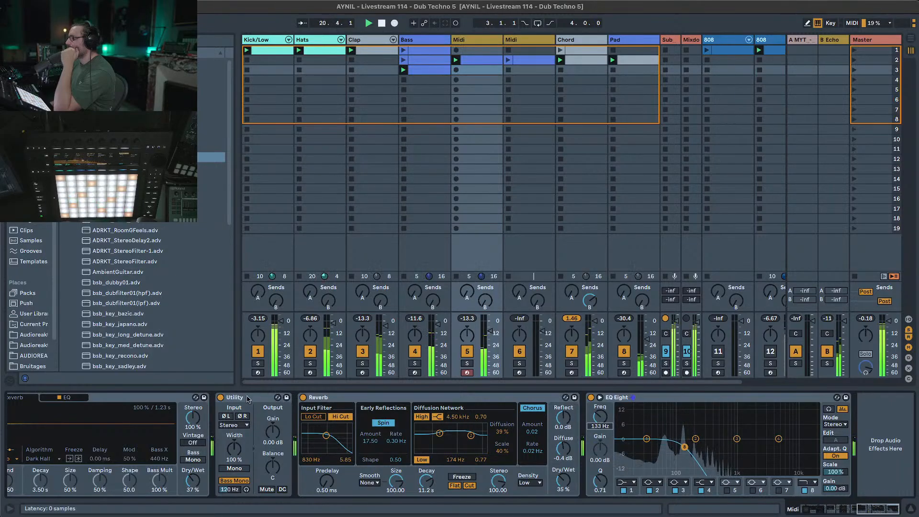
{"action": "left_click_drag", "start_coordinate": [268, 397], "coordinate": [798, 431]}
Copy the Bass track's sidechain rack to the first Midi track, before its EQ Eight, and set SIDECHAIN to 89.
{"action": "left_click", "coordinate": [415, 41]}
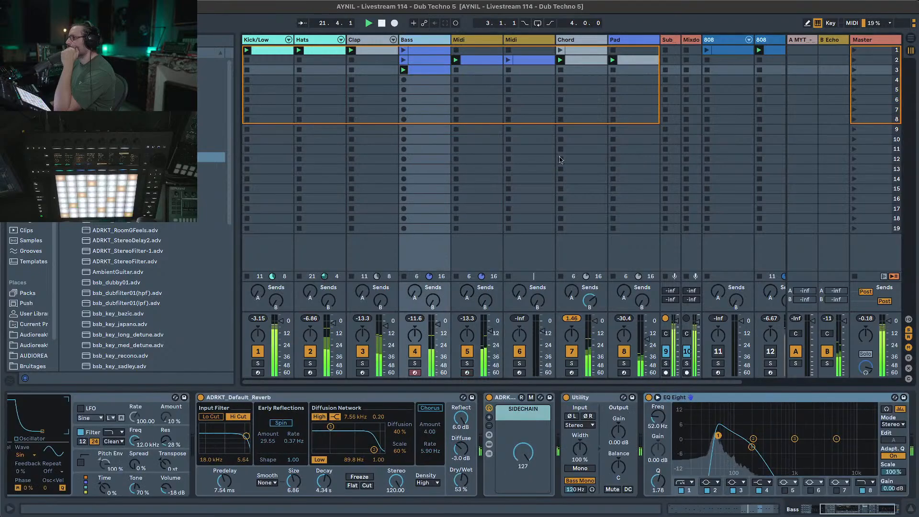
{"action": "left_click_drag", "start_coordinate": [516, 404], "coordinate": [476, 87]}
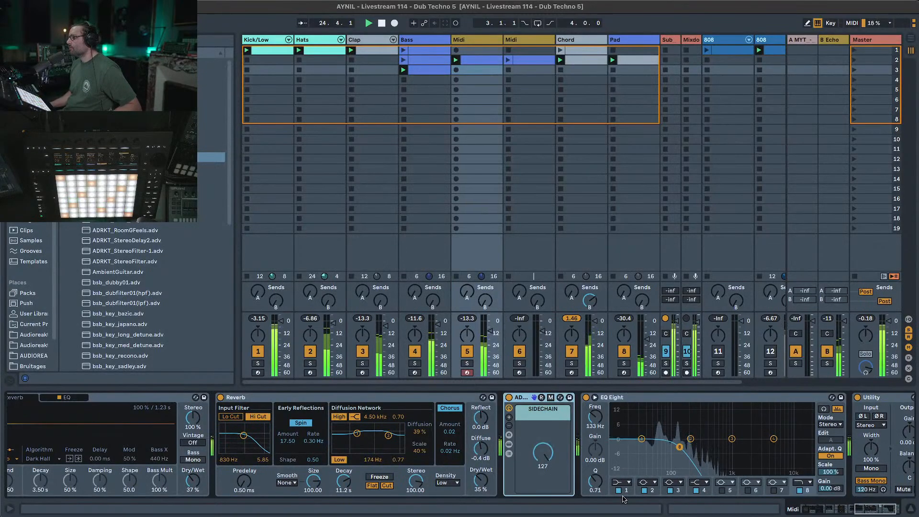
{"action": "left_click_drag", "start_coordinate": [558, 454], "coordinate": [558, 472]}
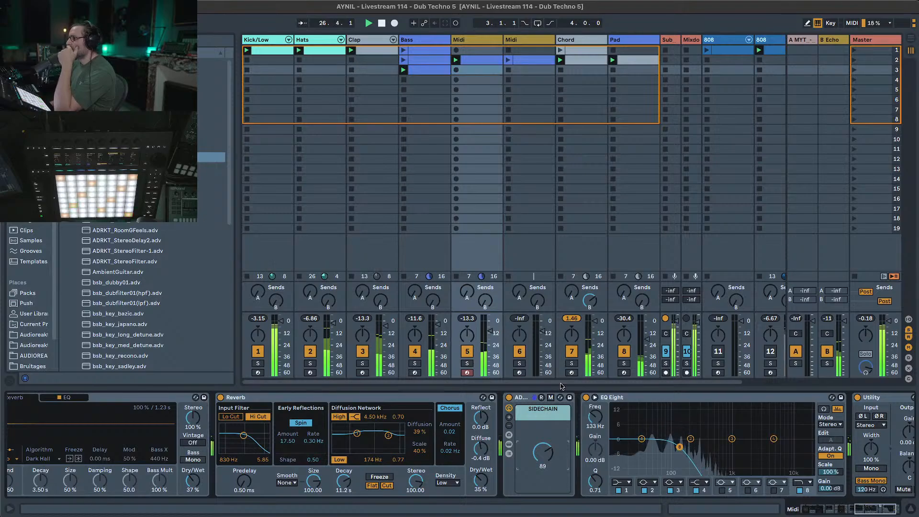
Mute the Chord and Clap tracks to audition the basses in the mix.
{"action": "left_click", "coordinate": [573, 353]}
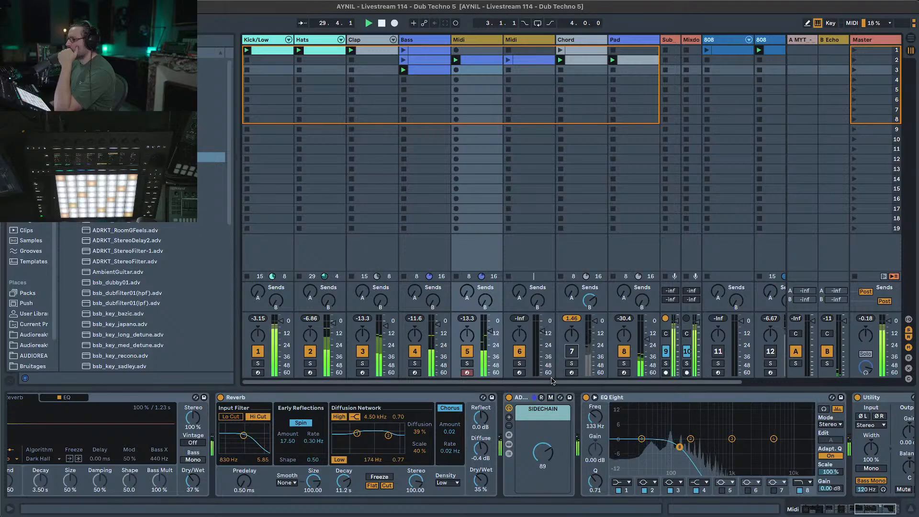
{"action": "left_click", "coordinate": [469, 354]}
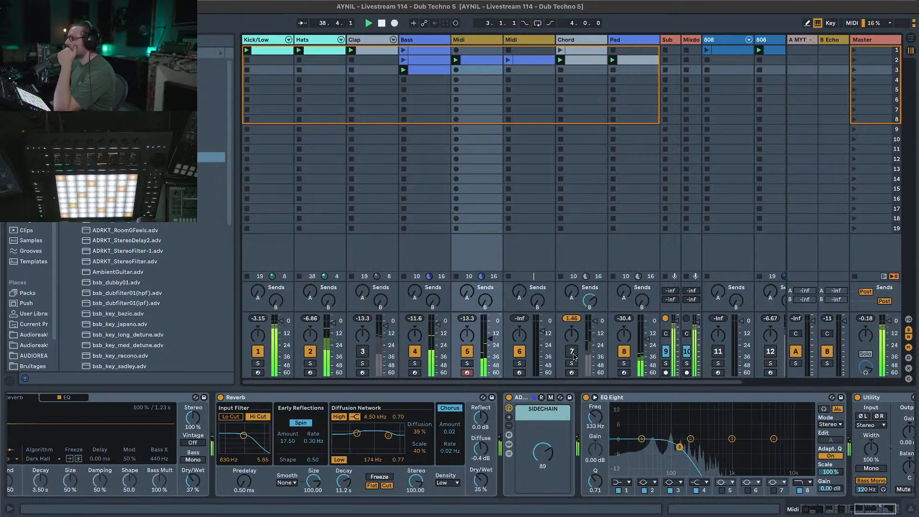
Set the Chord track's second Auto Filter to 1.10 kHz and 33% resonance, with a tempo-synced LFO at amount 16.4 and rate 4.
{"action": "left_click", "coordinate": [576, 44]}
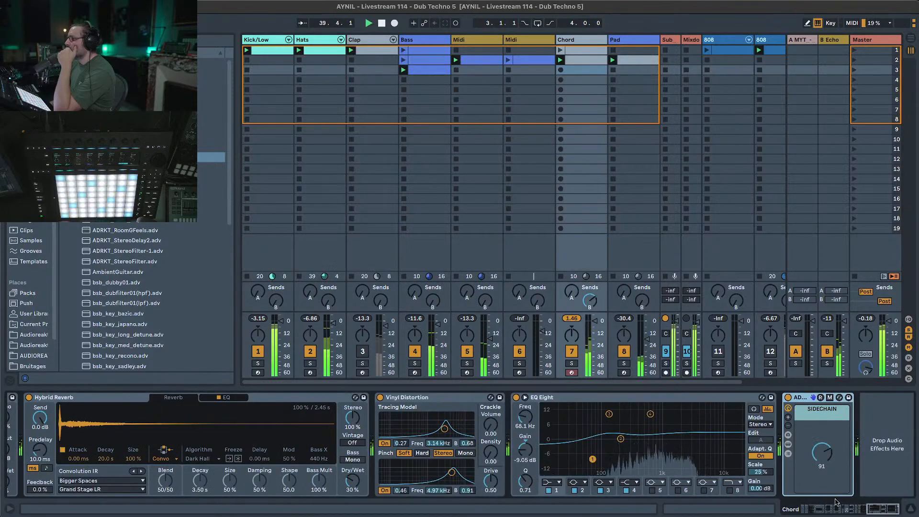
{"action": "left_click_drag", "start_coordinate": [877, 509], "coordinate": [693, 501]}
{"action": "left_click_drag", "start_coordinate": [808, 509], "coordinate": [828, 510]}
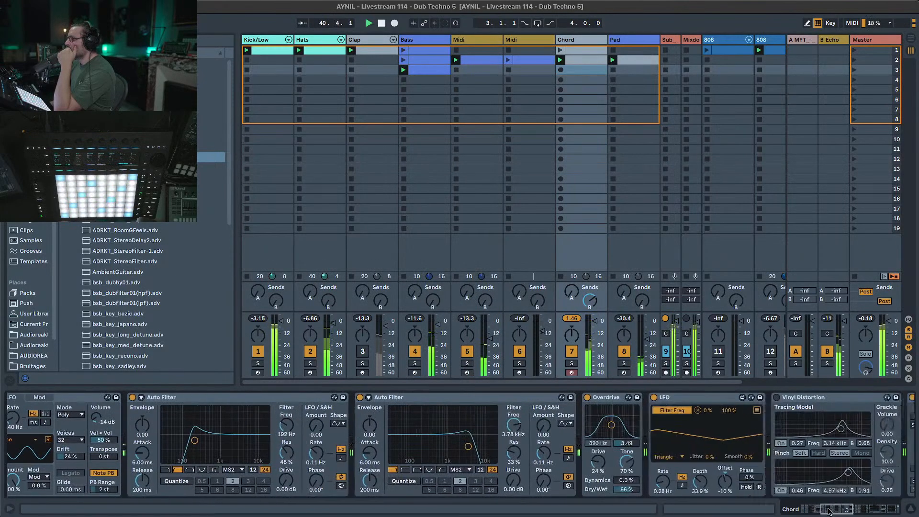
{"action": "left_click_drag", "start_coordinate": [500, 435], "coordinate": [500, 459]}
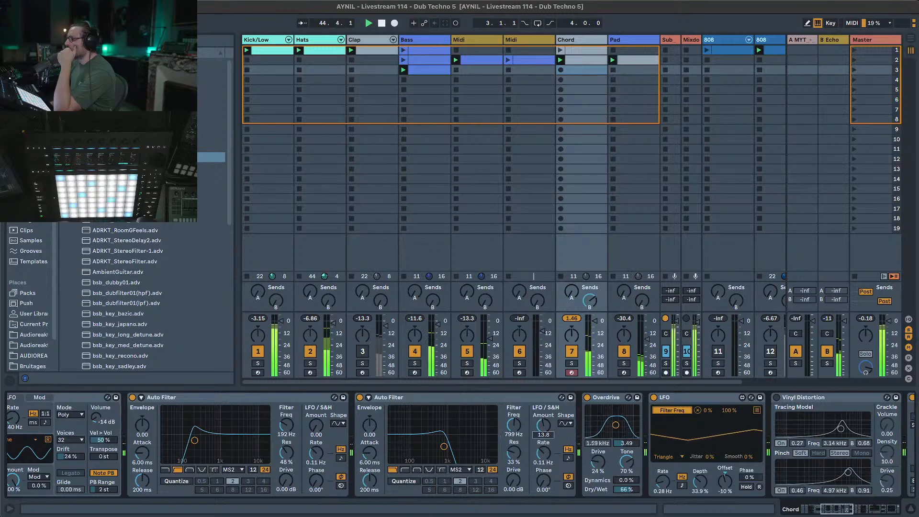
{"action": "left_click", "coordinate": [568, 459]}
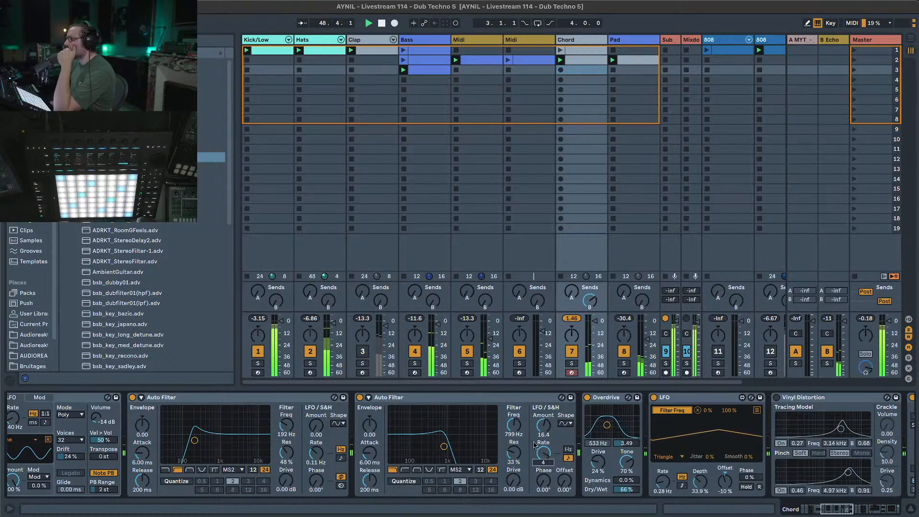
{"action": "left_click_drag", "start_coordinate": [518, 433], "coordinate": [518, 424]}
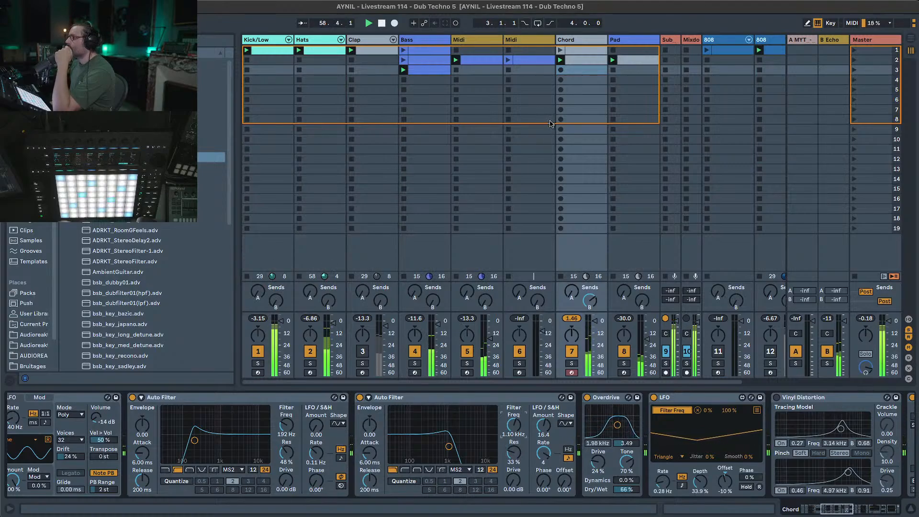
Rename the first Midi track as Bass Hi.
{"action": "left_click", "coordinate": [473, 41]}
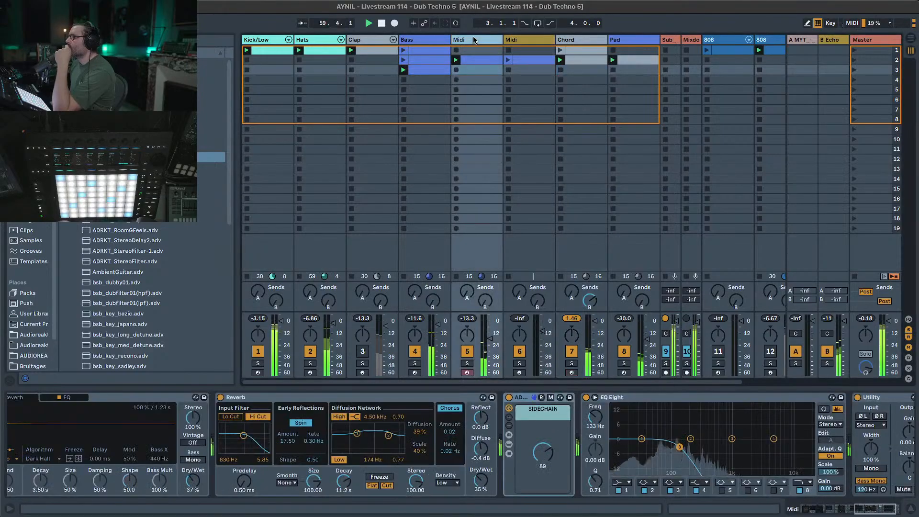
{"action": "key", "text": "super+r"}
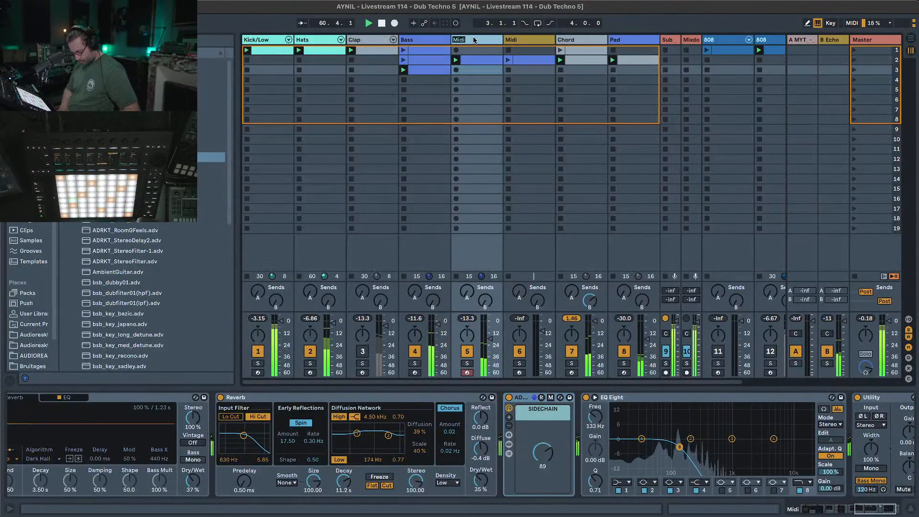
{"action": "type", "text": "Bass Hi"}
{"action": "key", "text": "Return"}
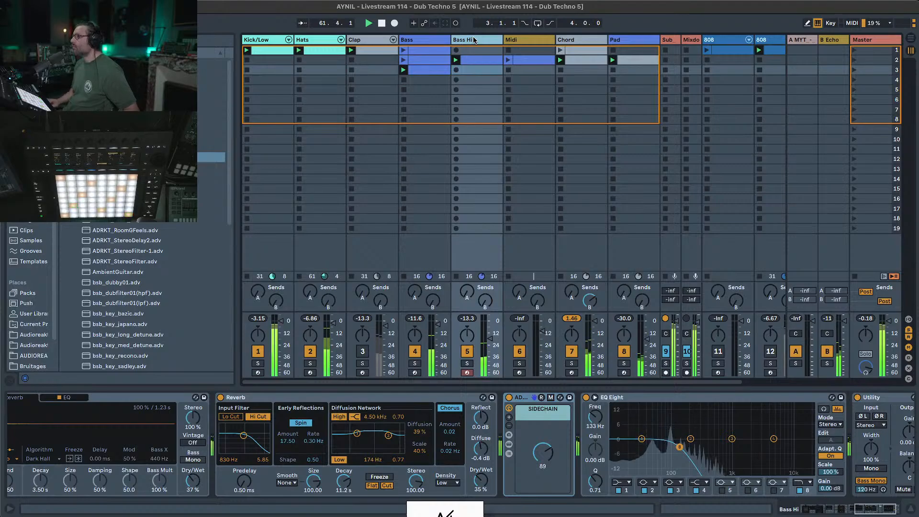
Compare the device chains of the duplicated Midi track and the Bass Hi track.
{"action": "left_click", "coordinate": [529, 40]}
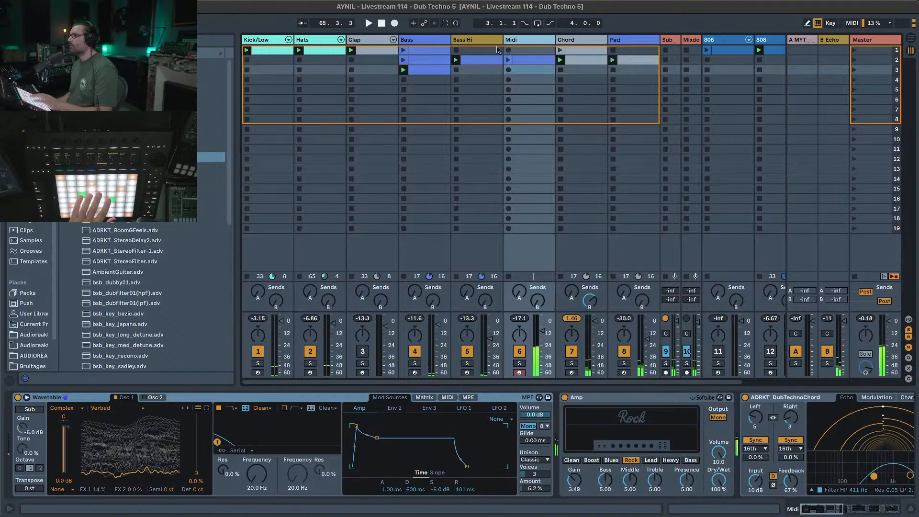
{"action": "left_click", "coordinate": [477, 42]}
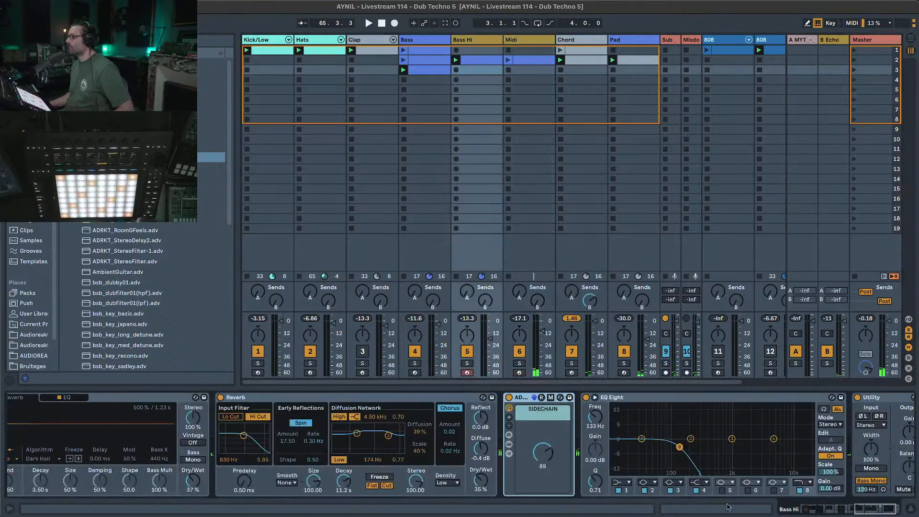
{"action": "left_click_drag", "start_coordinate": [855, 511], "coordinate": [779, 515]}
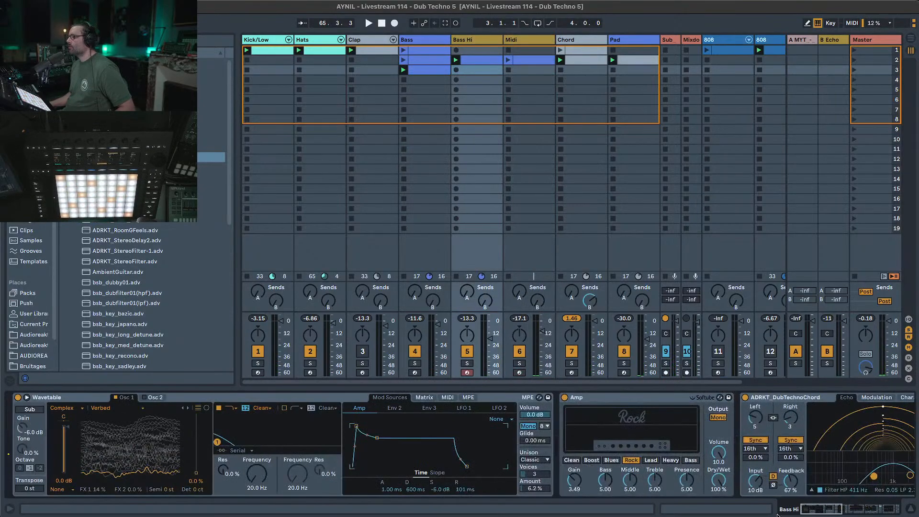
Solo the duplicated Midi track and raise its Wavetable filter 1 frequency to 941 Hz.
{"action": "left_click", "coordinate": [524, 43]}
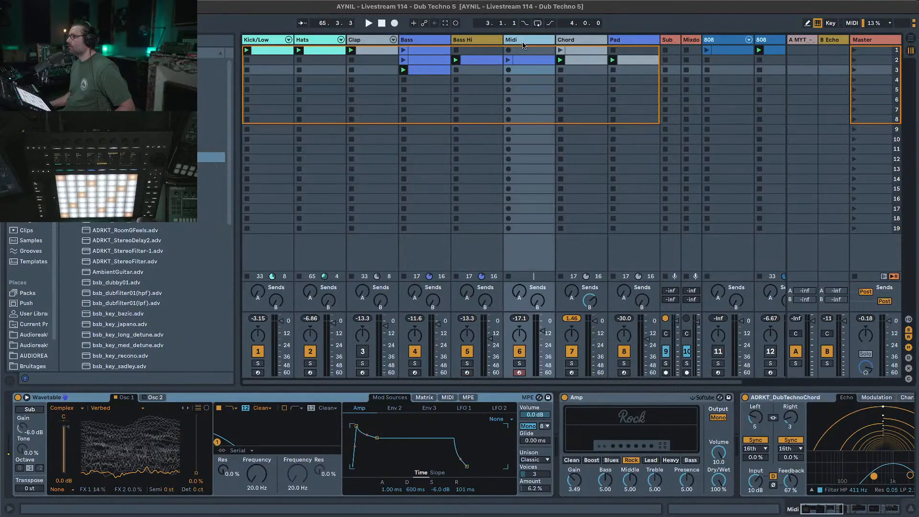
{"action": "left_click", "coordinate": [519, 363]}
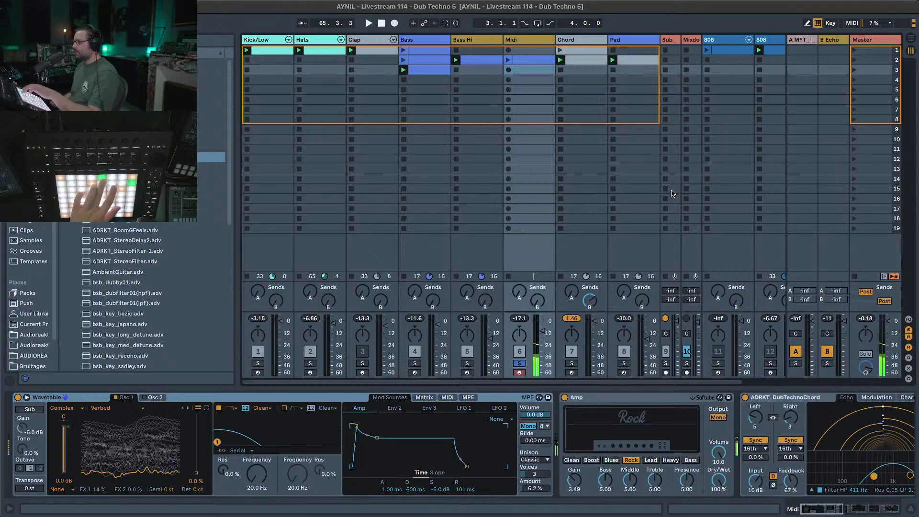
{"action": "left_click_drag", "start_coordinate": [257, 474], "coordinate": [257, 415]}
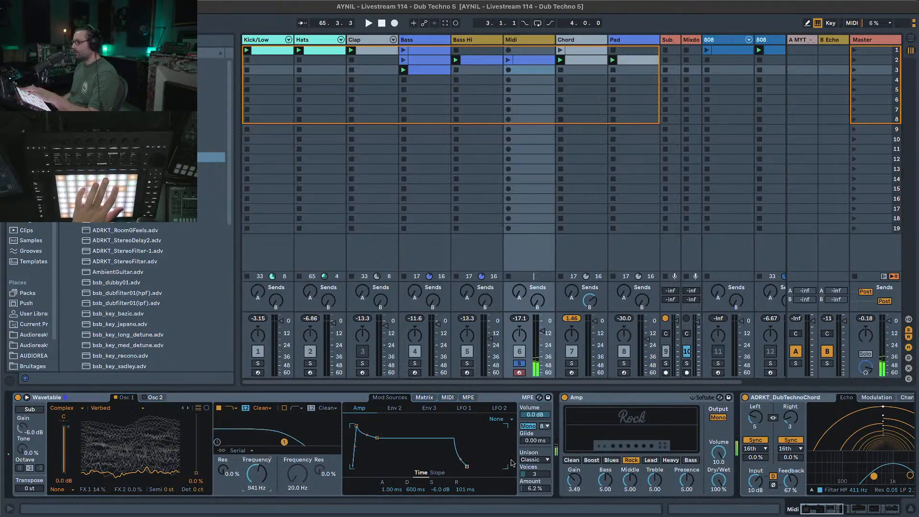
Switch the Amp to Clean with dual output, and set Wavetable's amp attack to 34.0 ms, glide to 60.3 ms and unison amount to 33%.
{"action": "left_click", "coordinate": [568, 461]}
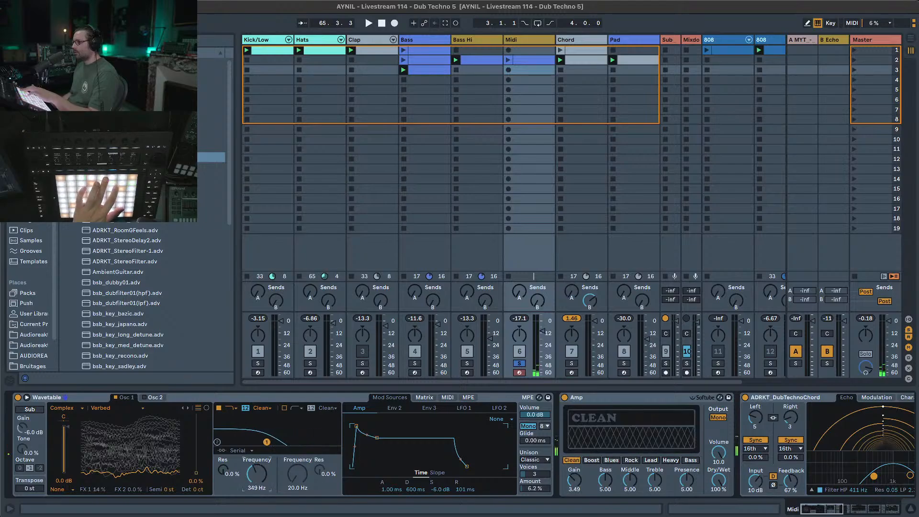
{"action": "left_click_drag", "start_coordinate": [383, 489], "coordinate": [383, 472]}
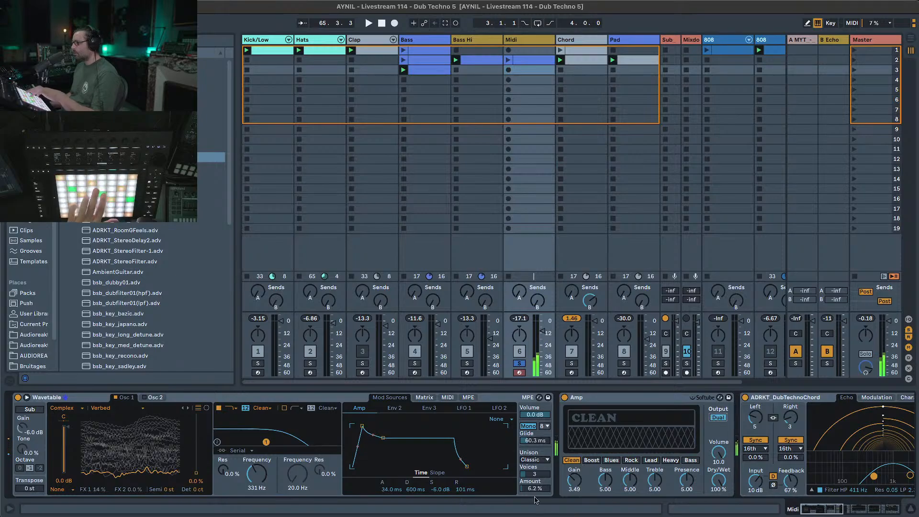
{"action": "left_click_drag", "start_coordinate": [535, 488], "coordinate": [535, 482]}
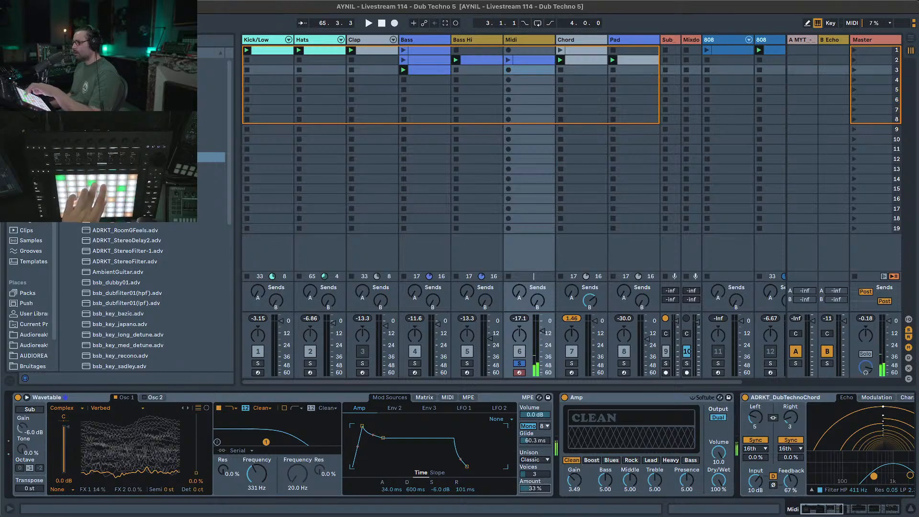
Set Wavetable filter 1 to 41% resonance and 56.9 Hz, and raise the EQ Eight high-cut band to 2.76 kHz.
{"action": "left_click_drag", "start_coordinate": [223, 472], "coordinate": [223, 453]}
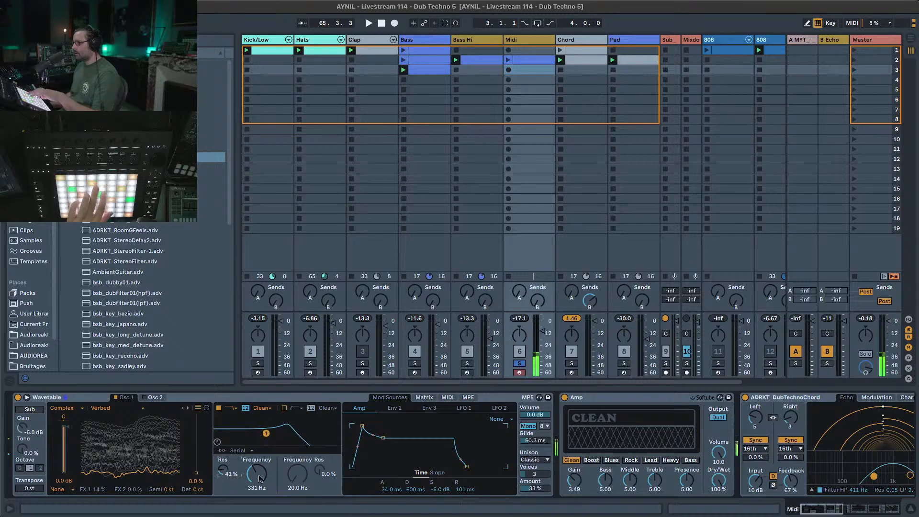
{"action": "left_click_drag", "start_coordinate": [260, 478], "coordinate": [259, 502]}
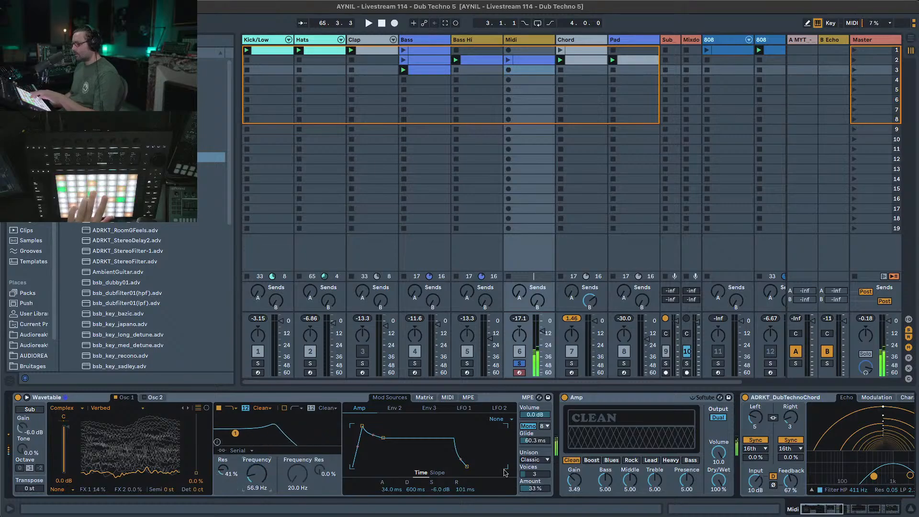
{"action": "left_click", "coordinate": [841, 511]}
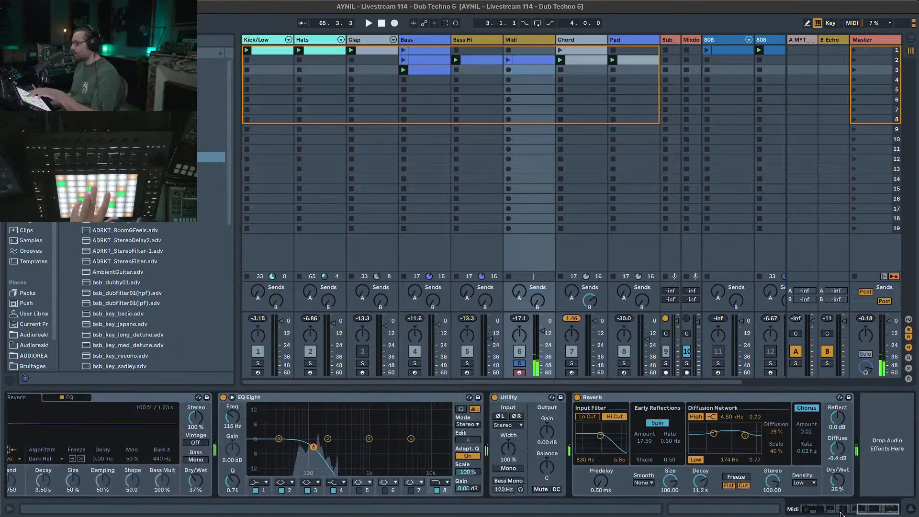
{"action": "left_click_drag", "start_coordinate": [232, 418], "coordinate": [232, 382]}
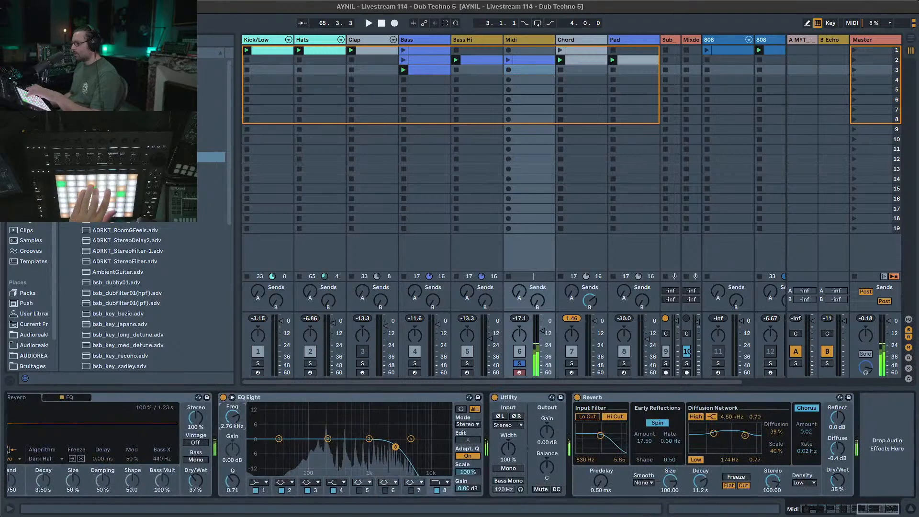
Set Wavetable's Env 2 sustain to 55% and oscillator 1's wavetable position to 90%.
{"action": "left_click", "coordinate": [808, 513]}
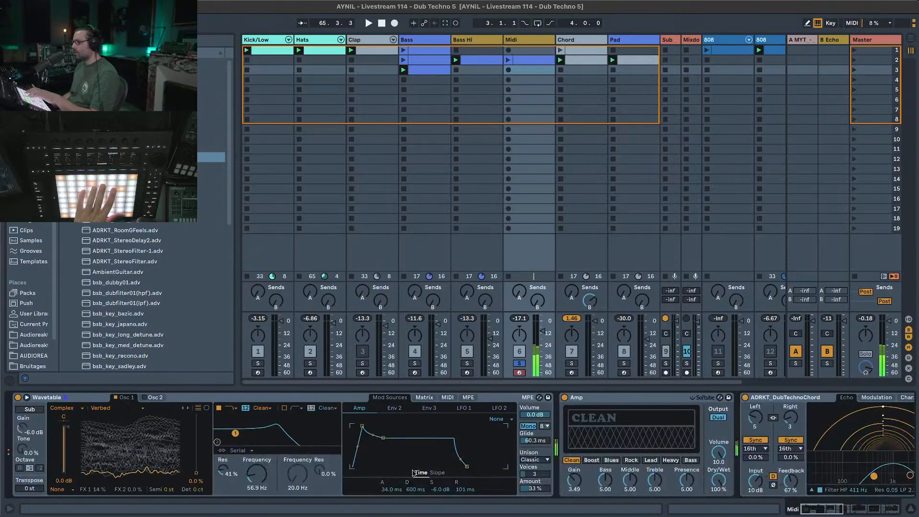
{"action": "left_click", "coordinate": [425, 398]}
{"action": "left_click", "coordinate": [422, 409]}
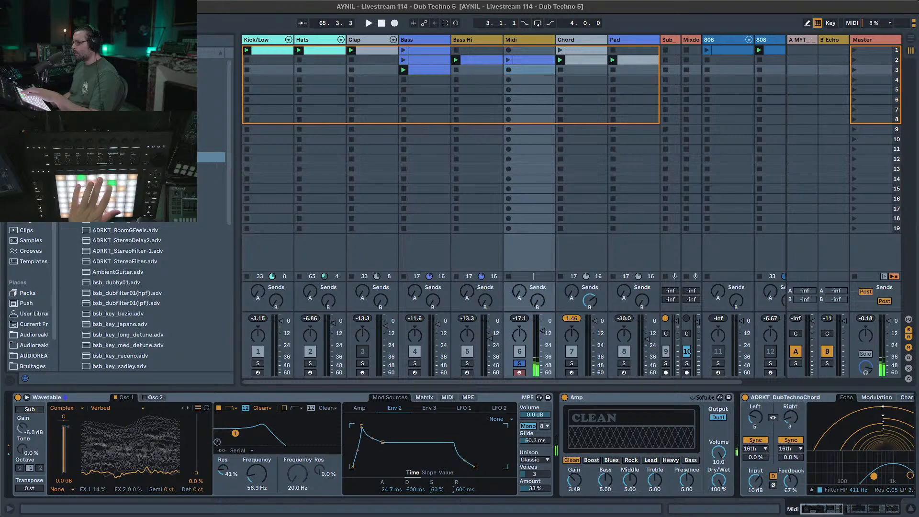
{"action": "left_click_drag", "start_coordinate": [437, 489], "coordinate": [438, 495]}
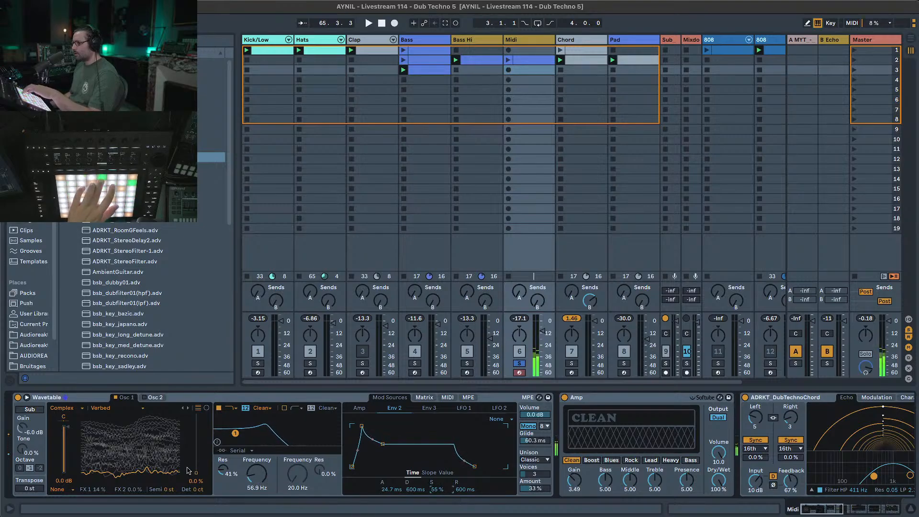
{"action": "left_click_drag", "start_coordinate": [188, 472], "coordinate": [197, 420]}
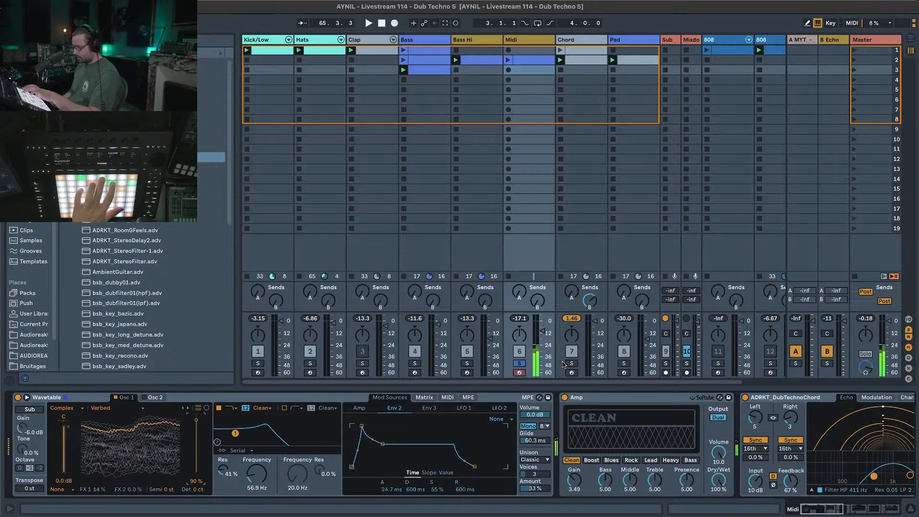
Unsolo the Midi track and start playback of the full set.
{"action": "left_click", "coordinate": [520, 364]}
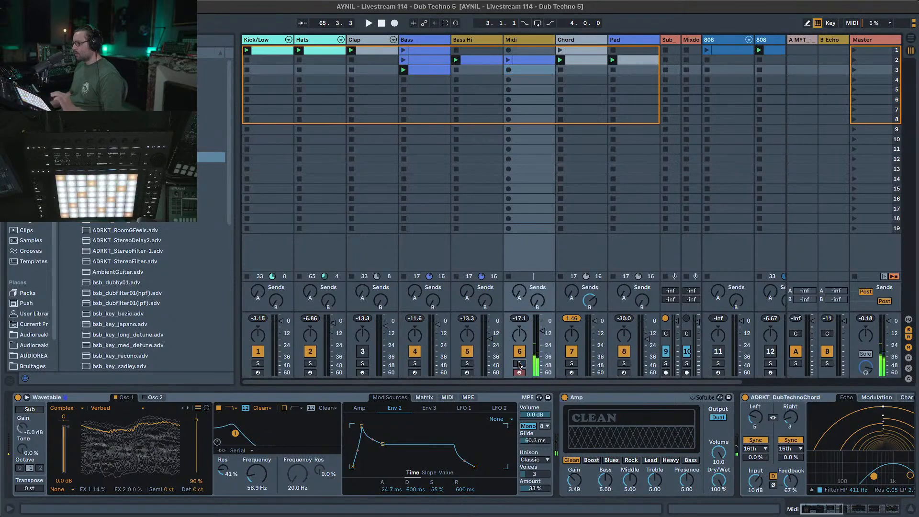
{"action": "key", "text": "space"}
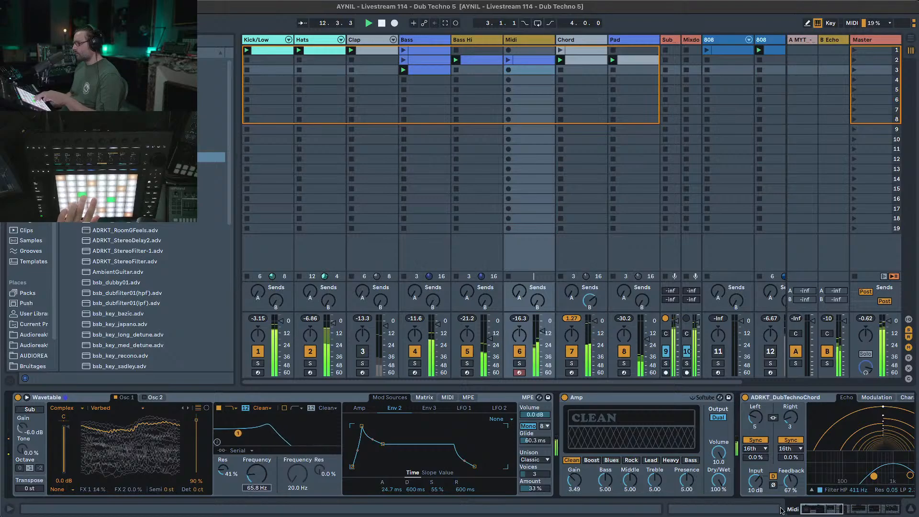
Make band 1 of the Midi track's EQ Eight a low cut at 474 Hz with Q 0.93, and lower the high-cut frequency.
{"action": "scroll", "coordinate": [685, 466], "scroll_direction": "right", "scroll_amount": 15}
{"action": "left_click", "coordinate": [616, 482]}
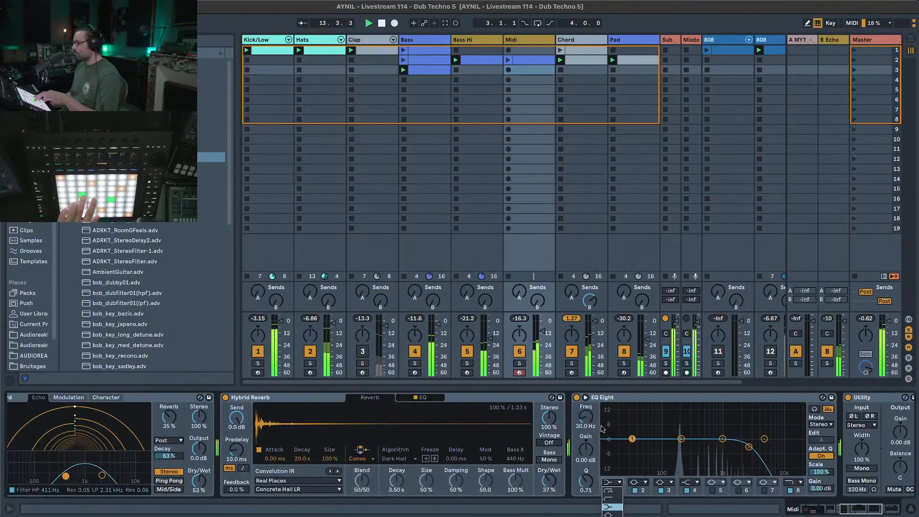
{"action": "left_click", "coordinate": [613, 494]}
{"action": "left_click_drag", "start_coordinate": [587, 426], "coordinate": [586, 393]}
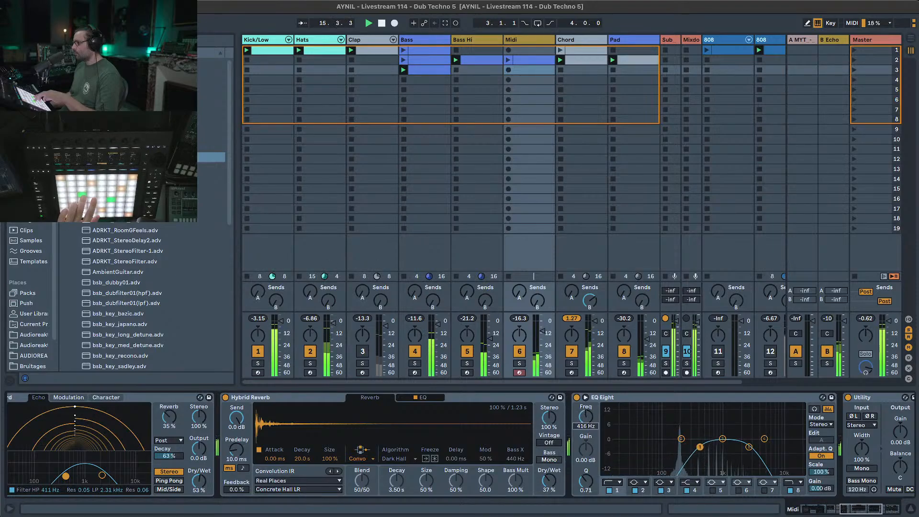
{"action": "left_click_drag", "start_coordinate": [541, 334], "coordinate": [541, 325]}
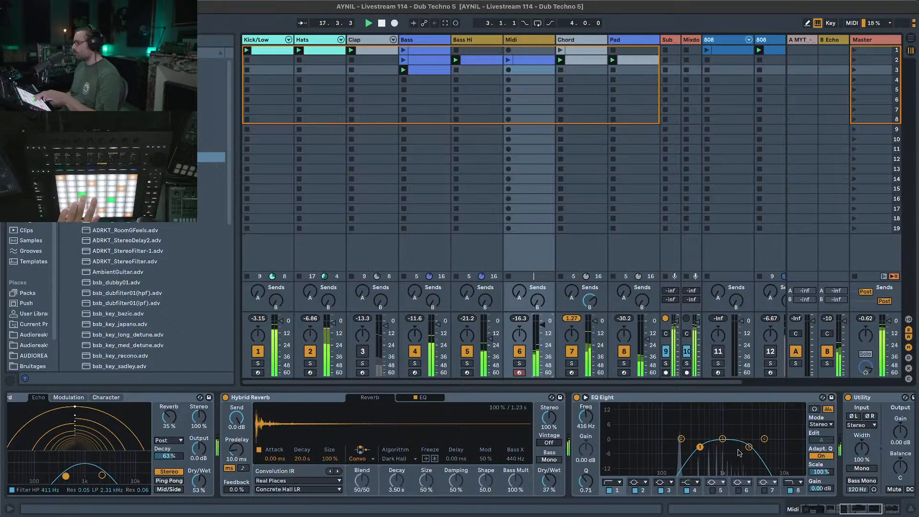
{"action": "left_click_drag", "start_coordinate": [749, 449], "coordinate": [704, 444]}
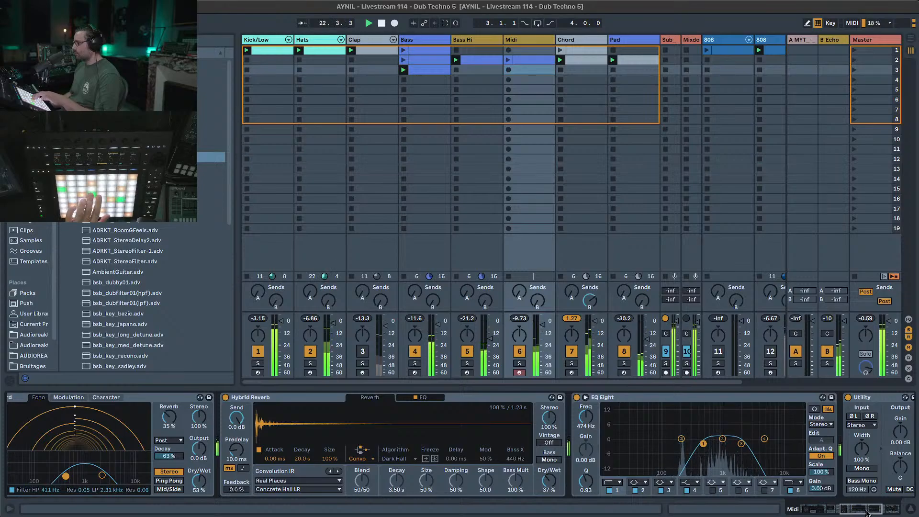
Solo the Midi track, turn off its Amp, and set Wavetable's unison to None and oscillator 1 position to 98%.
{"action": "left_click_drag", "start_coordinate": [868, 513], "coordinate": [787, 506]}
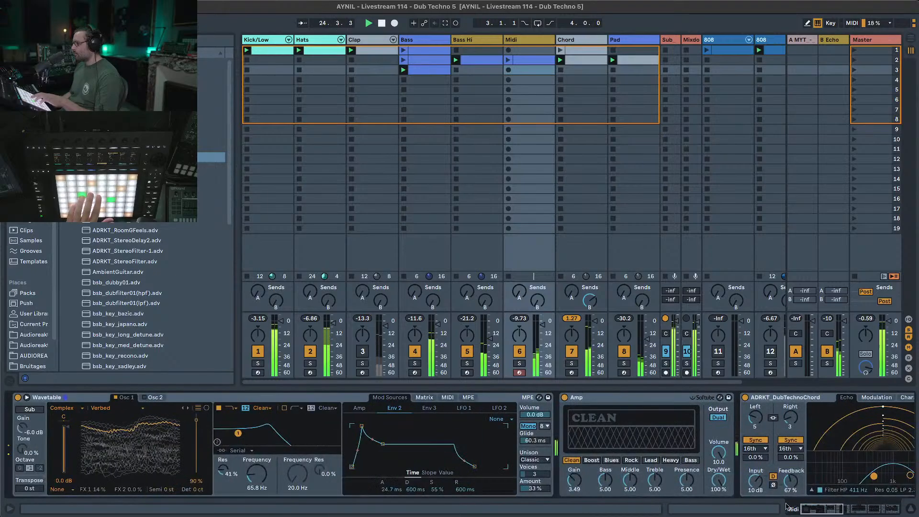
{"action": "left_click", "coordinate": [565, 398]}
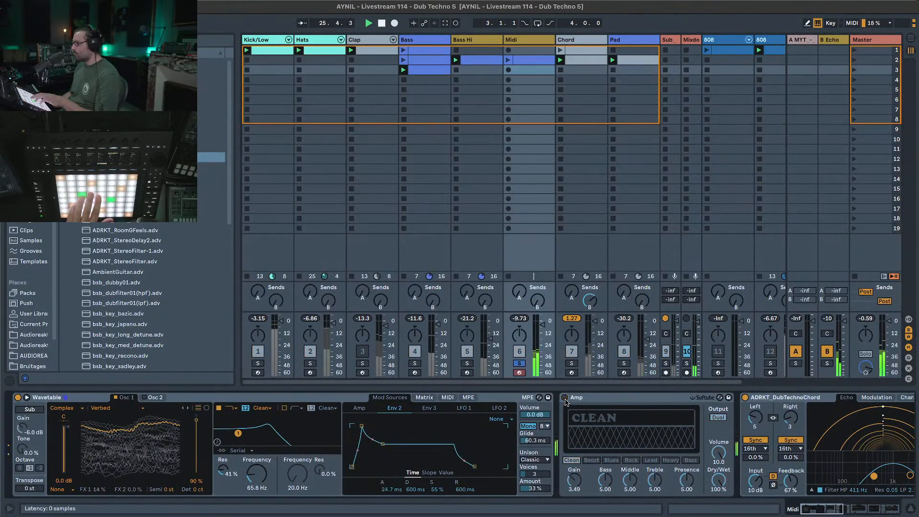
{"action": "left_click", "coordinate": [548, 460]}
{"action": "left_click", "coordinate": [543, 469]}
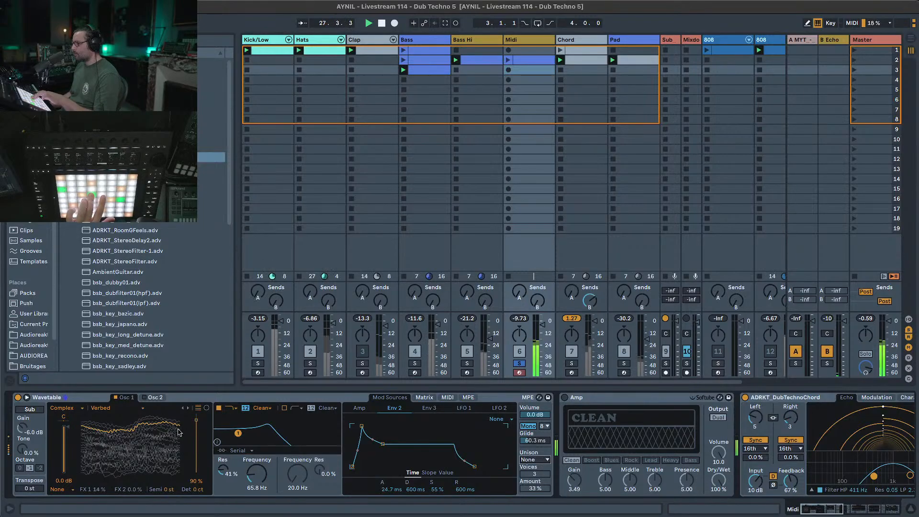
{"action": "left_click_drag", "start_coordinate": [162, 424], "coordinate": [162, 415]}
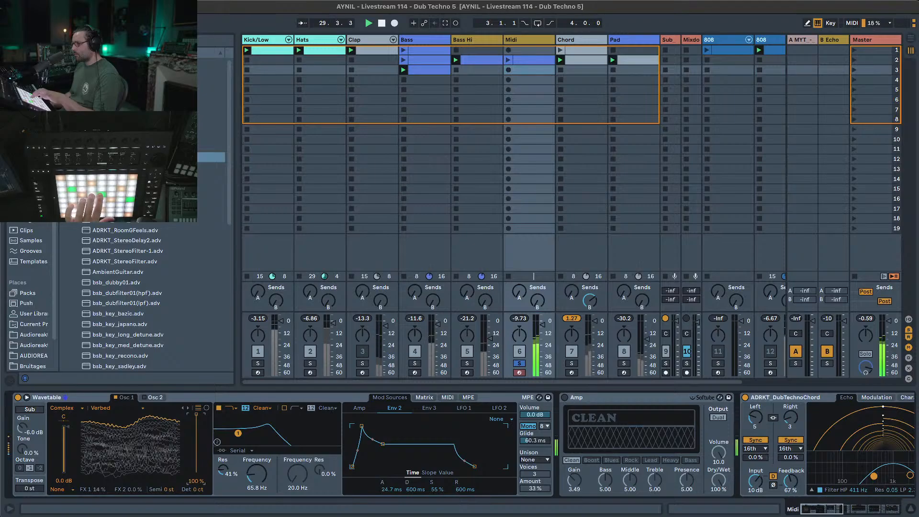
{"action": "left_click_drag", "start_coordinate": [162, 416], "coordinate": [162, 417]}
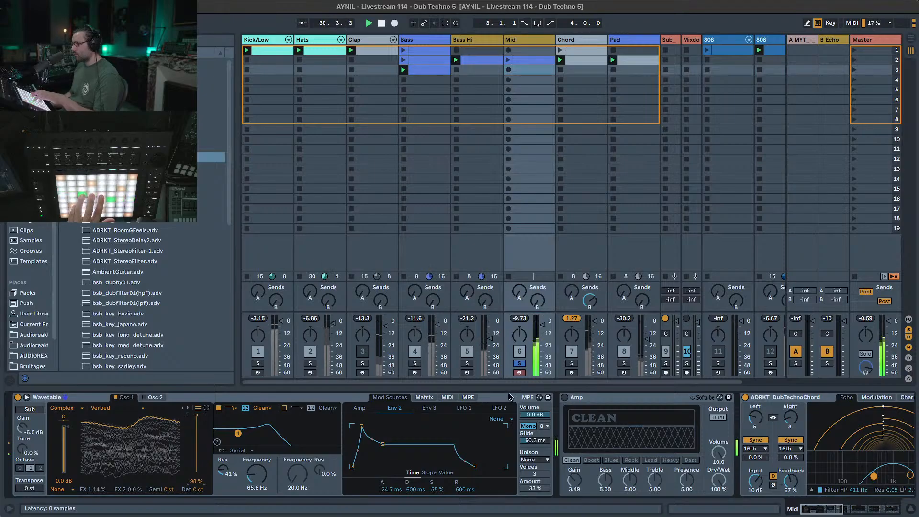
Check the Midi track in the full mix, and set its Wavetable filter 1 to 79% resonance and 60.1 Hz.
{"action": "left_click", "coordinate": [519, 364]}
{"action": "left_click_drag", "start_coordinate": [537, 337], "coordinate": [538, 345]}
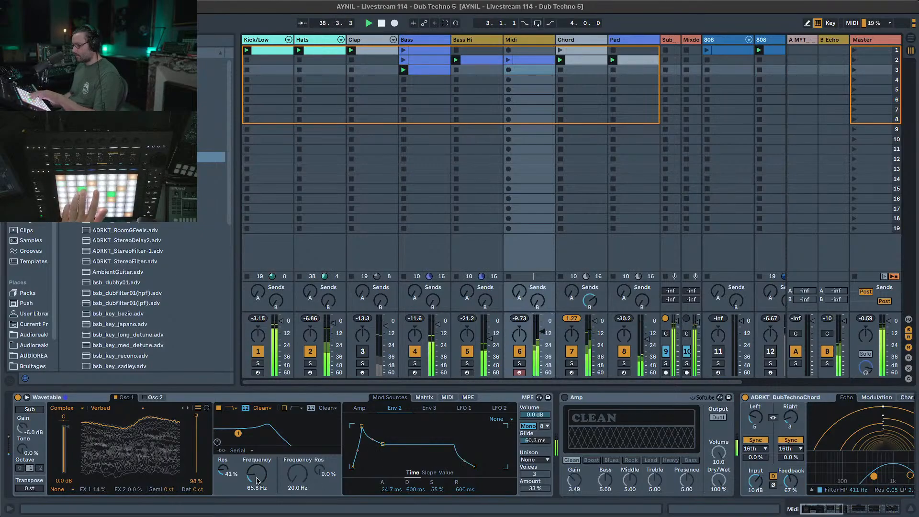
{"action": "mouse_move", "coordinate": [257, 480]}
{"action": "left_mouse_down"}
{"action": "mouse_move", "coordinate": [257, 442]}
{"action": "mouse_move", "coordinate": [257, 478]}
{"action": "left_mouse_up"}
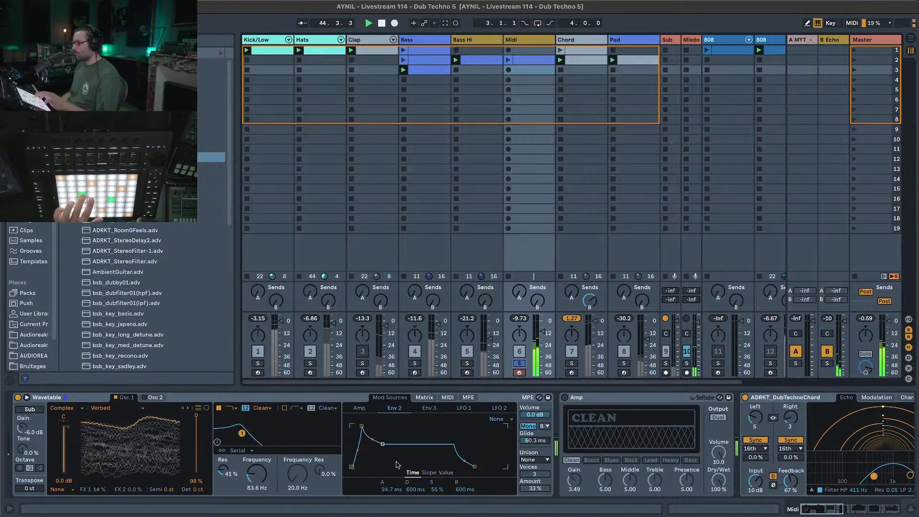
{"action": "left_click_drag", "start_coordinate": [223, 469], "coordinate": [223, 440]}
{"action": "mouse_move", "coordinate": [260, 481]}
{"action": "left_mouse_down"}
{"action": "mouse_move", "coordinate": [261, 504]}
{"action": "mouse_move", "coordinate": [260, 467]}
{"action": "left_mouse_up"}
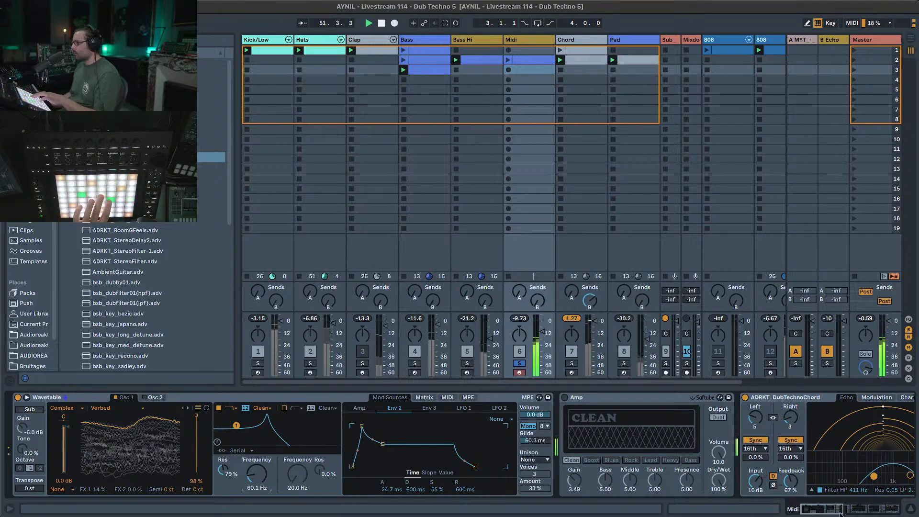
Turn off the EQ Eight and the ADRKT_DubTechnoChord Echo on the Midi track.
{"action": "left_click_drag", "start_coordinate": [841, 512], "coordinate": [871, 511]}
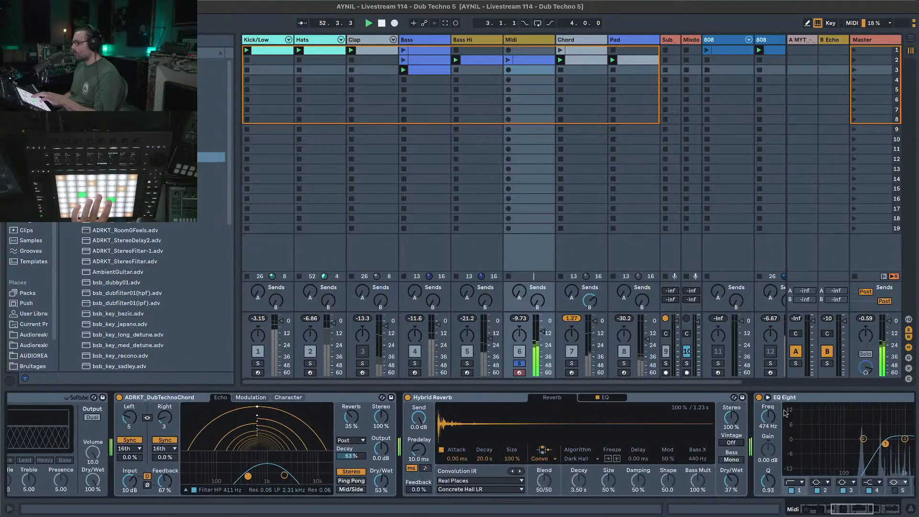
{"action": "left_click", "coordinate": [759, 397]}
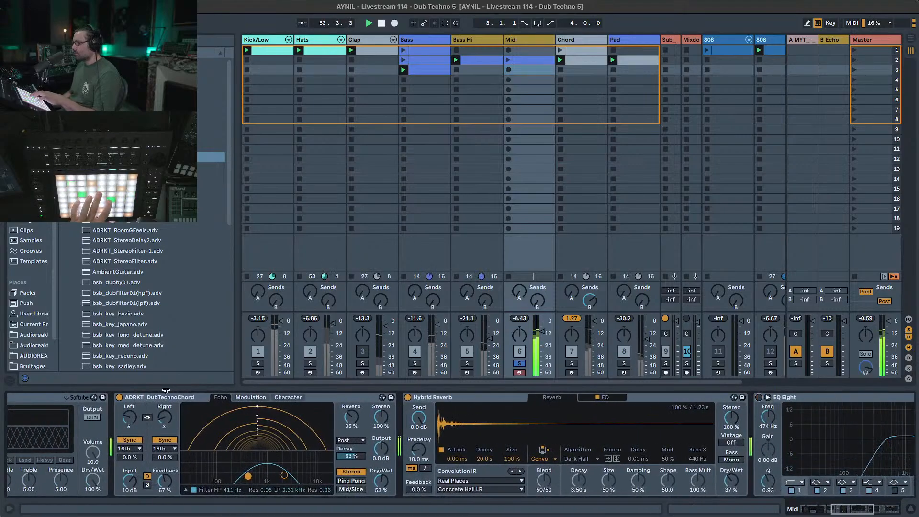
{"action": "left_click", "coordinate": [119, 398]}
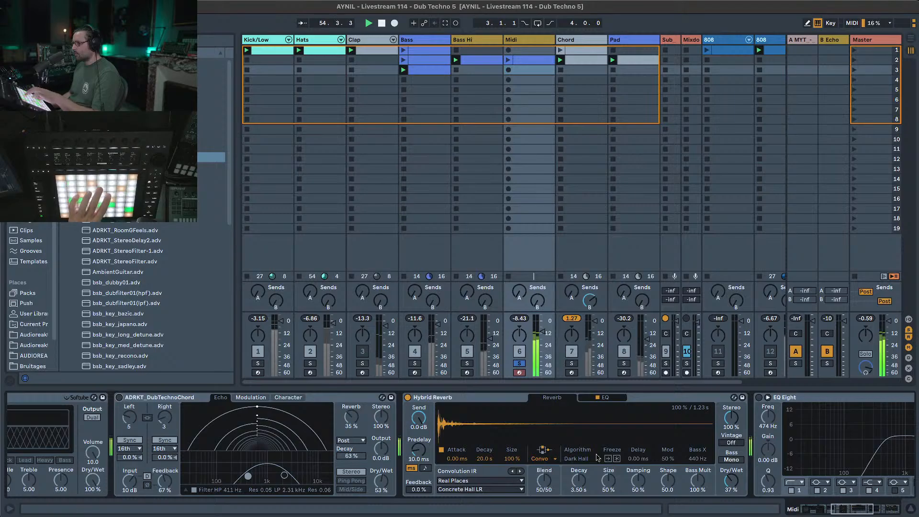
{"action": "left_click_drag", "start_coordinate": [864, 510], "coordinate": [816, 506]}
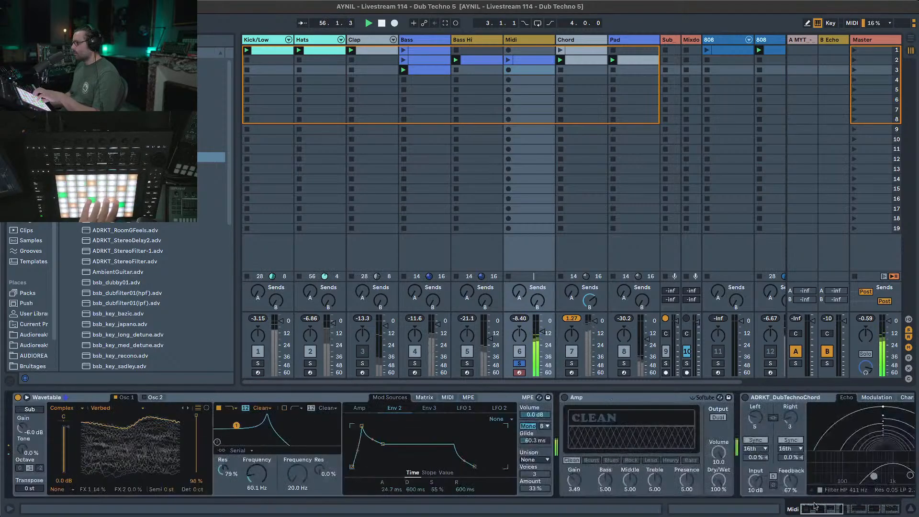
Unsolo the Midi track and lower its volume in the full mix.
{"action": "left_click", "coordinate": [519, 364]}
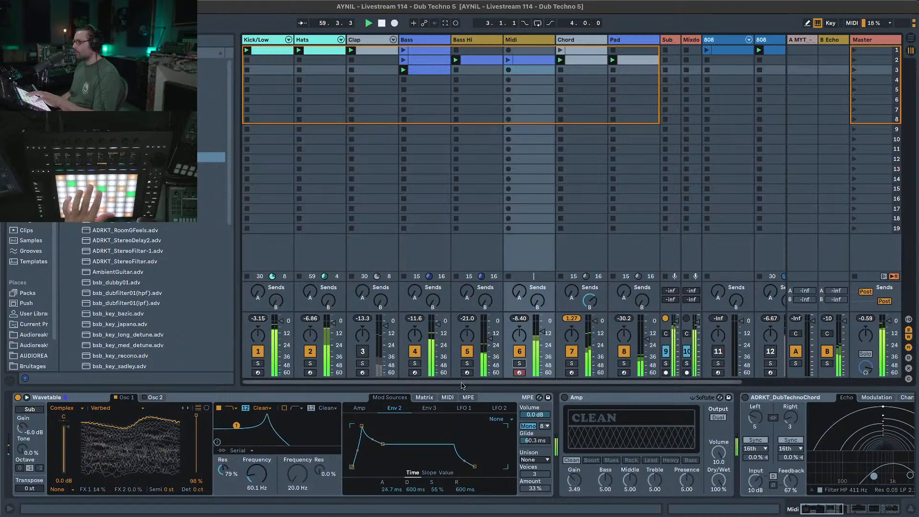
{"action": "left_click_drag", "start_coordinate": [543, 339], "coordinate": [542, 340]}
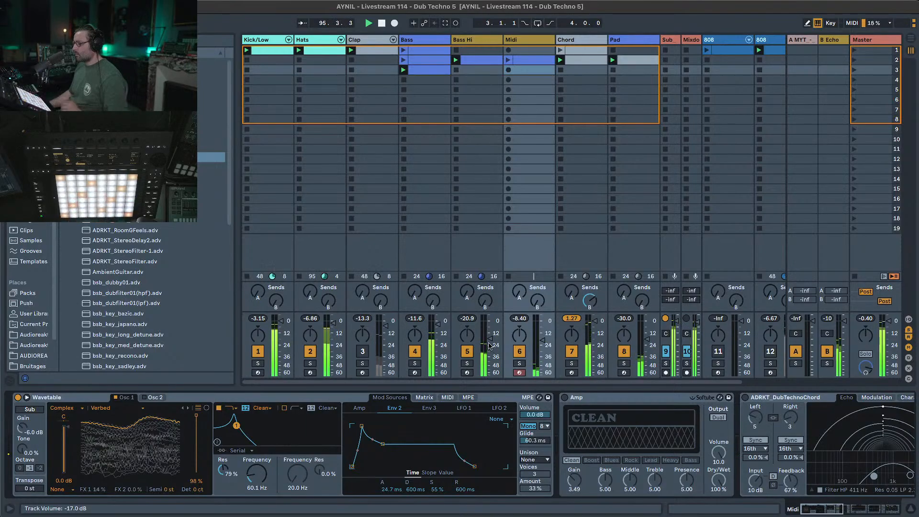
Solo Bass Hi briefly to hear it alone, and compare its device chain with the Midi track's.
{"action": "left_click", "coordinate": [470, 365]}
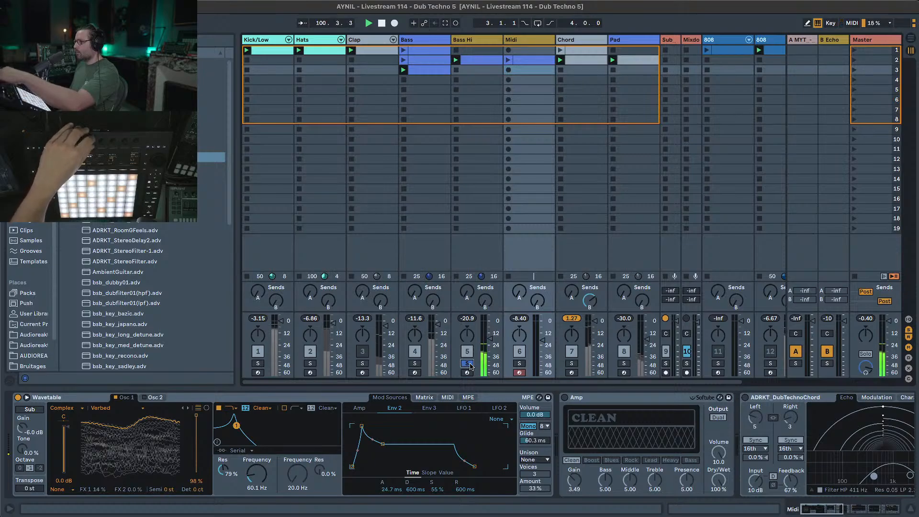
{"action": "left_click", "coordinate": [468, 364]}
{"action": "left_click", "coordinate": [473, 46]}
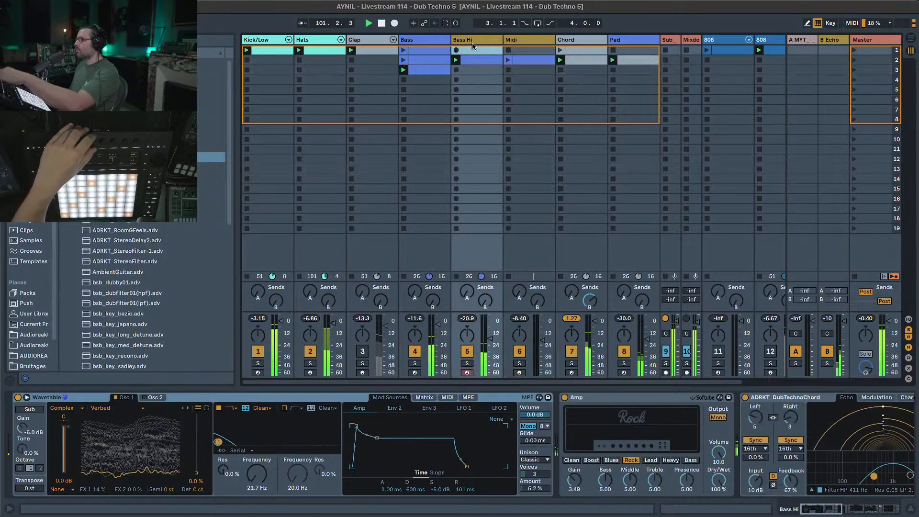
{"action": "left_click", "coordinate": [512, 40]}
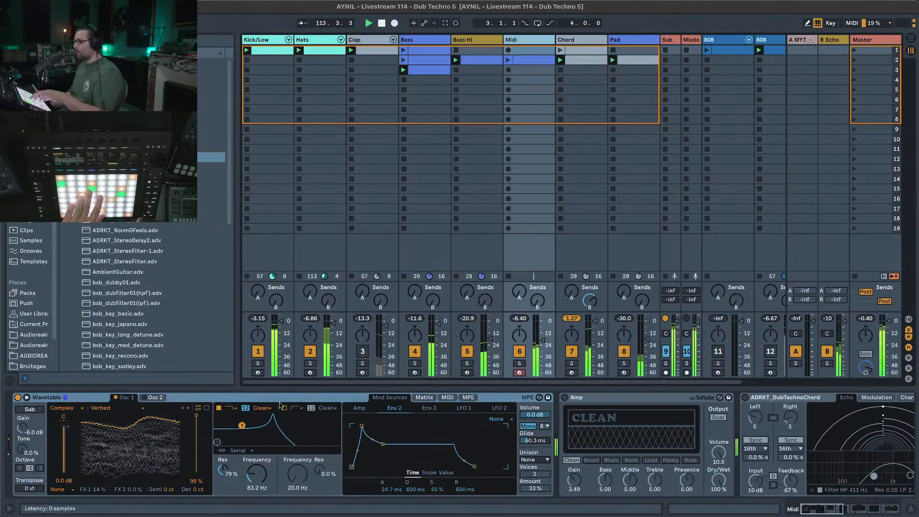
Mute the Kick/Low, Hats and Bass tracks.
{"action": "left_click", "coordinate": [257, 351]}
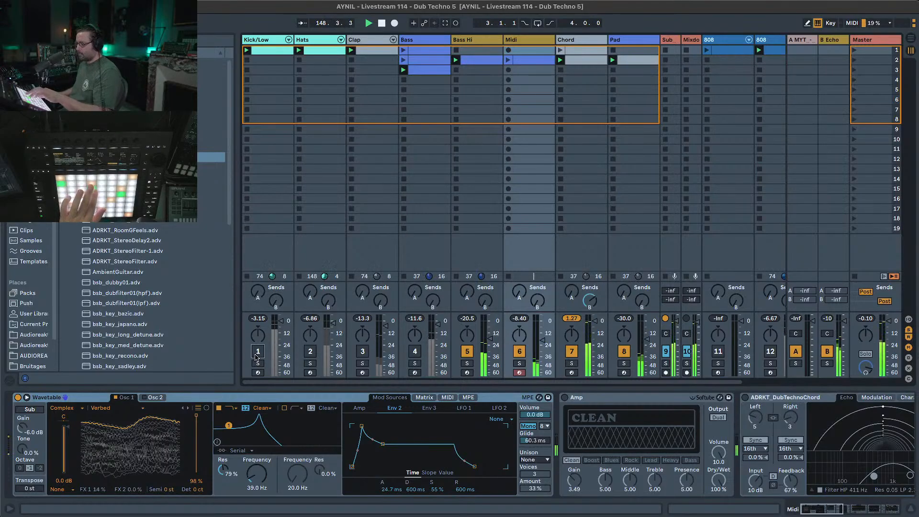
Unmute the Kick/Low and Bass tracks.
{"action": "key", "text": "F1"}
{"action": "key", "text": "F4"}
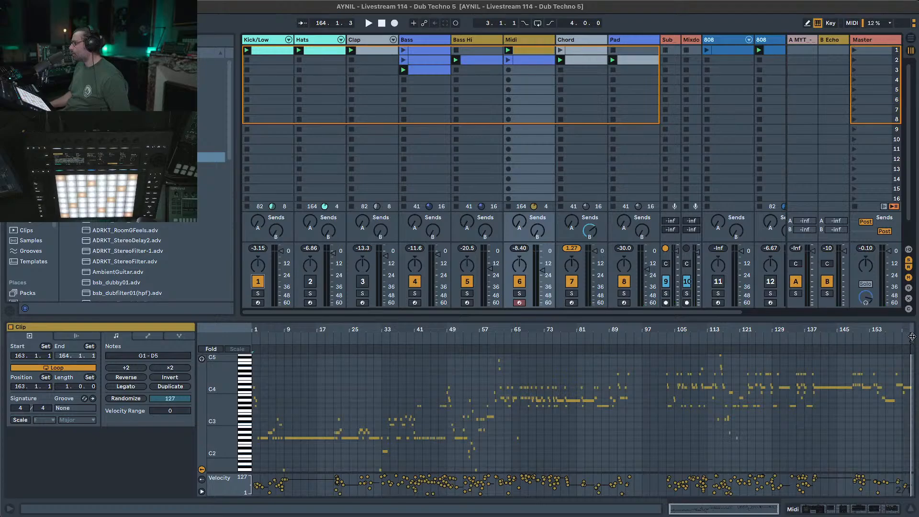
Set the recorded Midi clip's loop to the final phrase, from 159.2.1 to the clip's end.
{"action": "mouse_move", "coordinate": [913, 330]}
{"action": "left_mouse_down"}
{"action": "mouse_move", "coordinate": [725, 338]}
{"action": "mouse_move", "coordinate": [750, 338]}
{"action": "left_mouse_up"}
{"action": "key", "text": "space"}
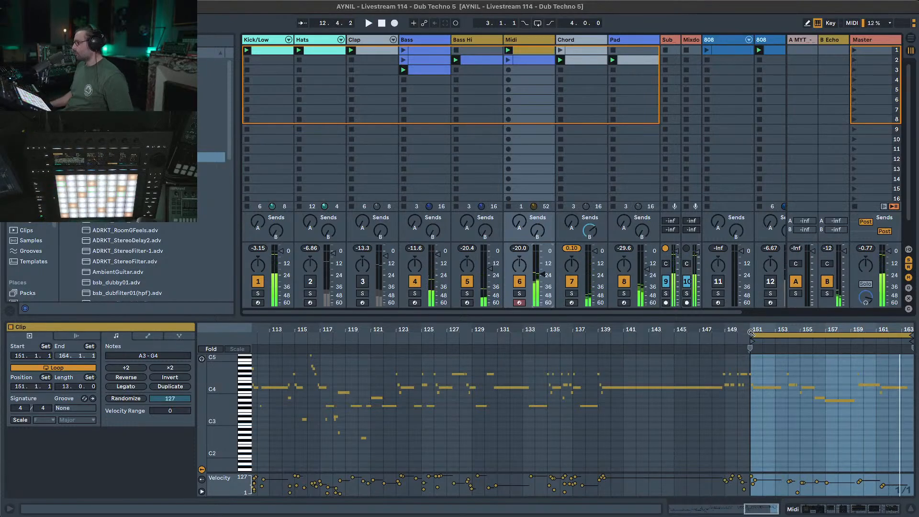
{"action": "left_click_drag", "start_coordinate": [751, 332], "coordinate": [858, 340]}
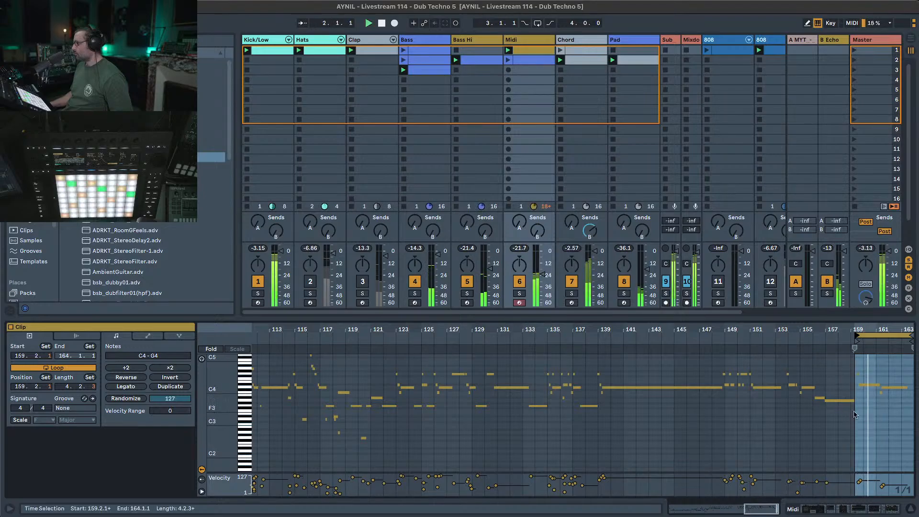
{"action": "key", "text": "z"}
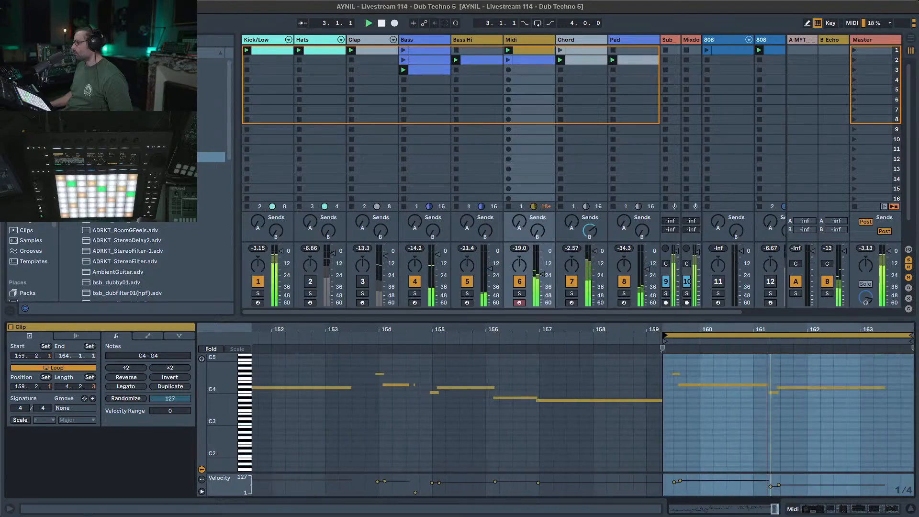
Try moving the looped phrase's notes earlier toward the loop start while listening, and shift them back to 159.3.1.
{"action": "left_click_drag", "start_coordinate": [842, 423], "coordinate": [671, 374]}
{"action": "key", "text": "space"}
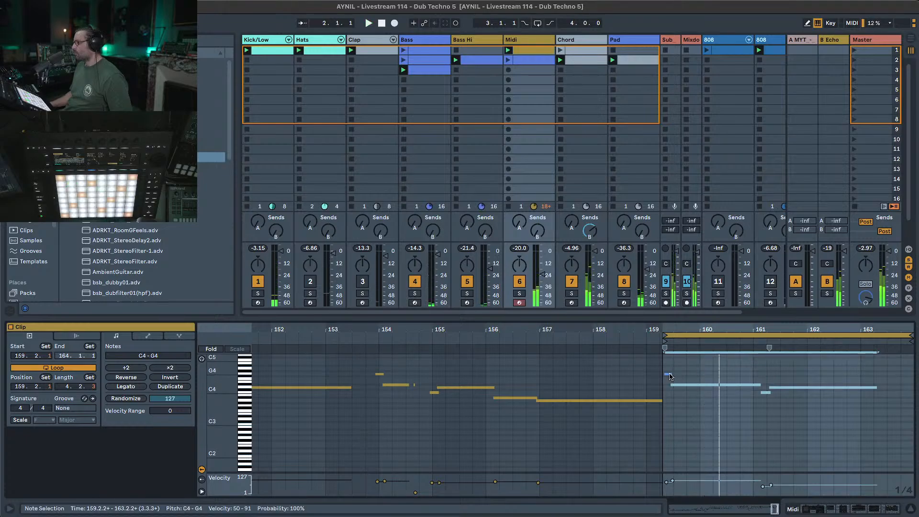
{"action": "left_click_drag", "start_coordinate": [670, 376], "coordinate": [677, 374]}
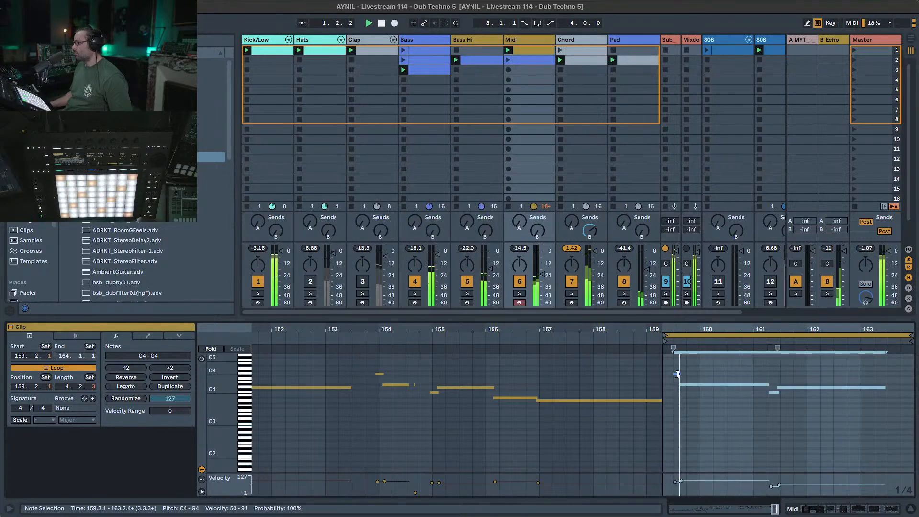
{"action": "key", "text": "space"}
{"action": "left_click", "coordinate": [674, 378]}
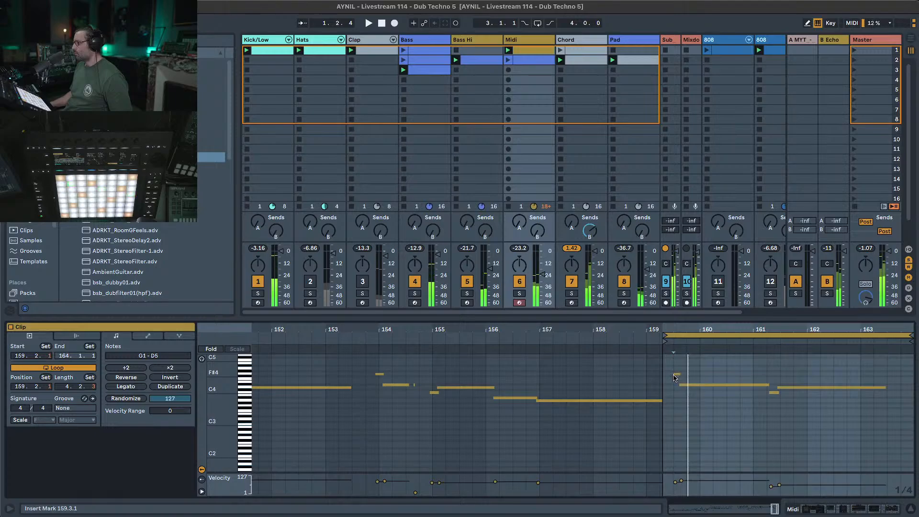
Crop the Midi clip to its loop, and shift all its notes earlier so the phrase starts at 1.1.1.
{"action": "right_click", "coordinate": [817, 412]}
{"action": "left_click", "coordinate": [829, 456]}
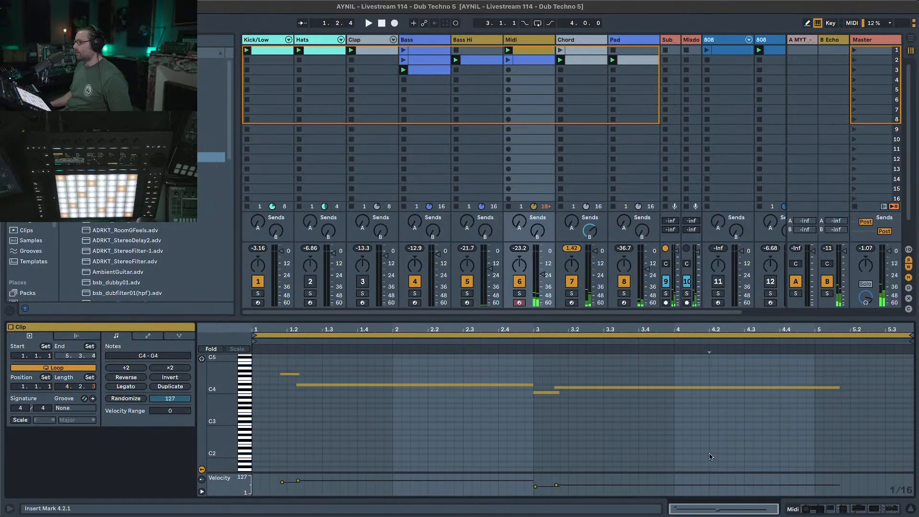
{"action": "mouse_move", "coordinate": [710, 454]}
{"action": "left_mouse_down"}
{"action": "mouse_move", "coordinate": [274, 374]}
{"action": "mouse_move", "coordinate": [623, 426]}
{"action": "left_mouse_up"}
{"action": "key", "text": "ctrl+a"}
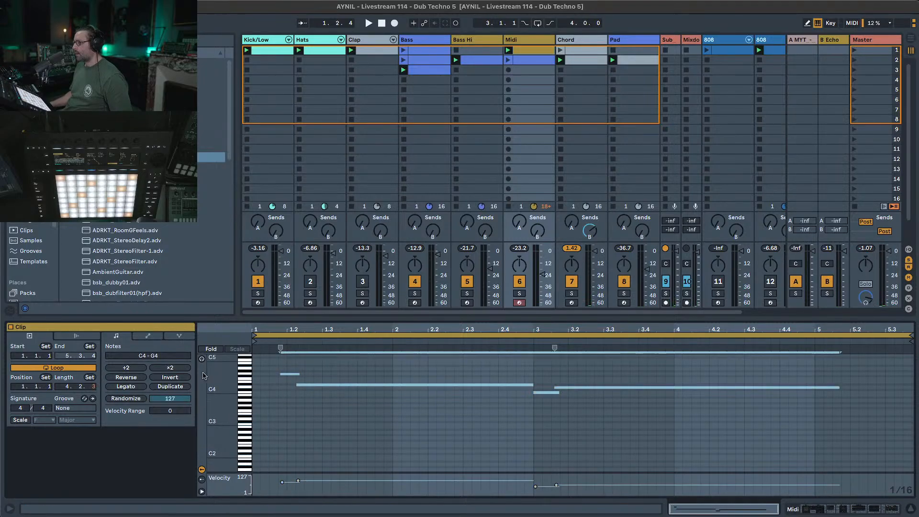
{"action": "left_click", "coordinate": [211, 349]}
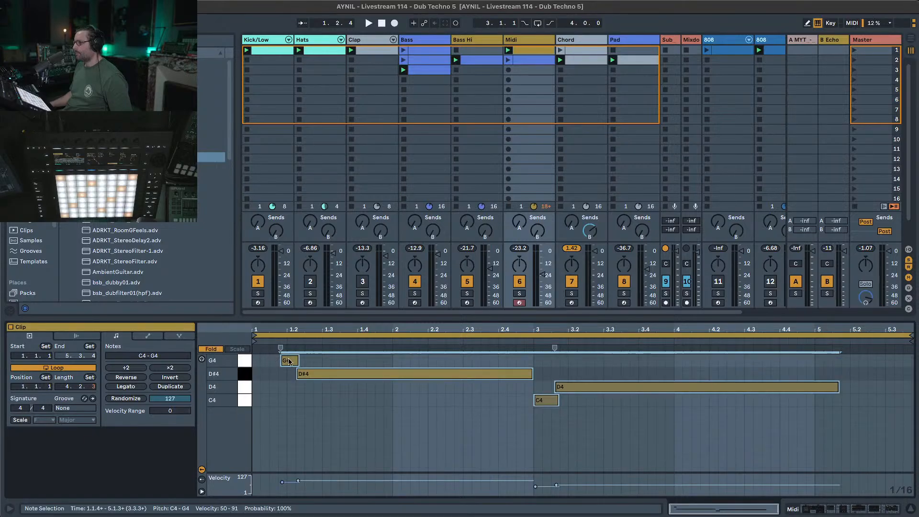
{"action": "left_click_drag", "start_coordinate": [289, 362], "coordinate": [260, 363]}
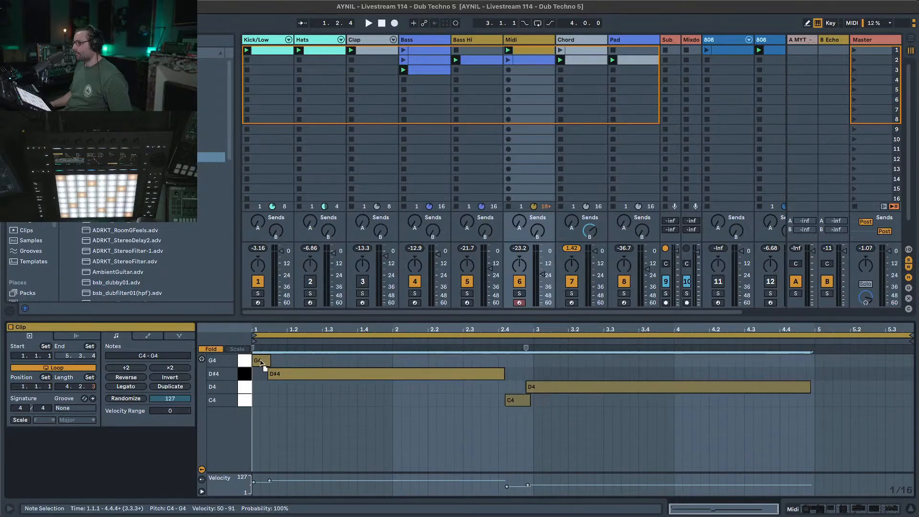
{"action": "key", "text": "space"}
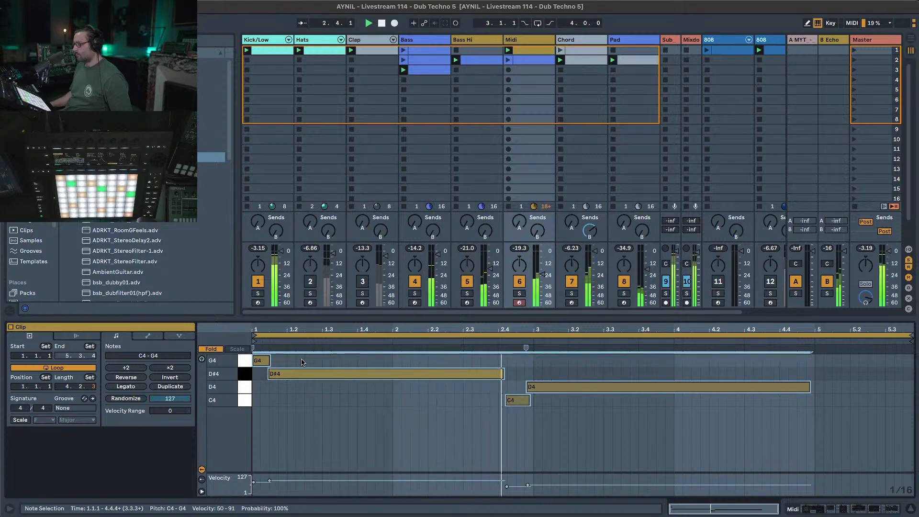
{"action": "left_click", "coordinate": [552, 419]}
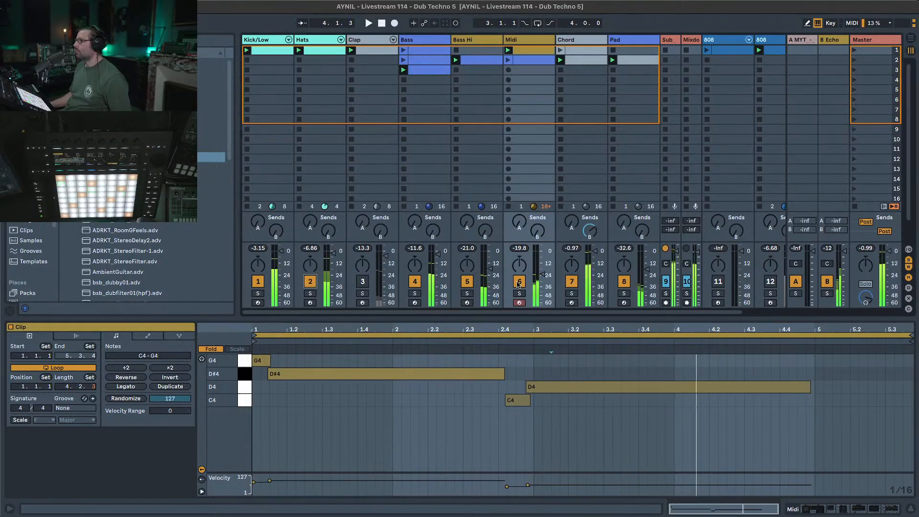
Mute the Midi track.
{"action": "left_click", "coordinate": [519, 282]}
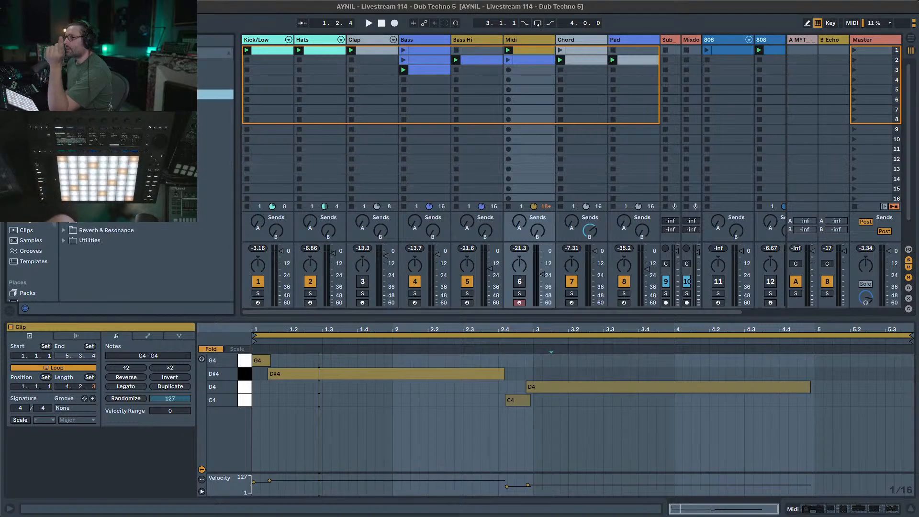
Preview the PeakTime Ableton template's demo WAV from the AUDIOREAKT folder, and resume playing the set.
{"action": "scroll", "coordinate": [34, 261], "scroll_direction": "down", "scroll_amount": 5}
{"action": "left_click", "coordinate": [37, 258]}
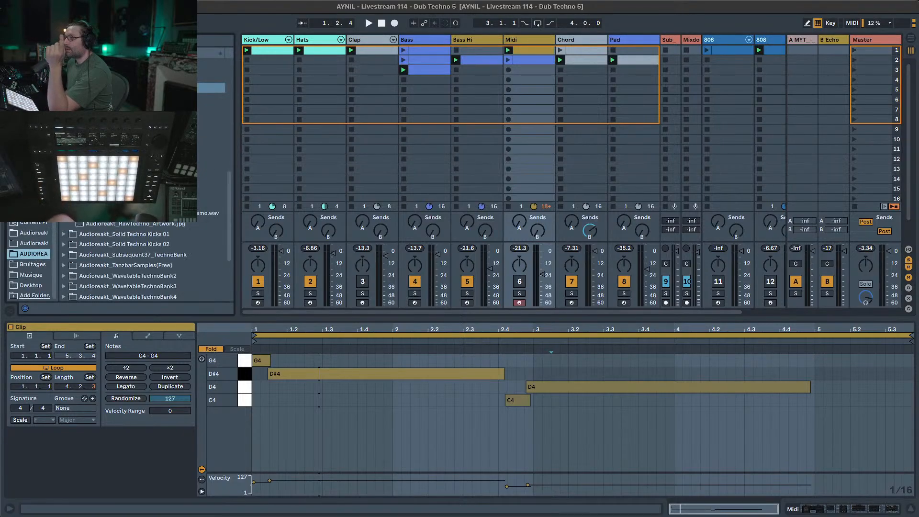
{"action": "scroll", "coordinate": [142, 261], "scroll_direction": "up", "scroll_amount": 6}
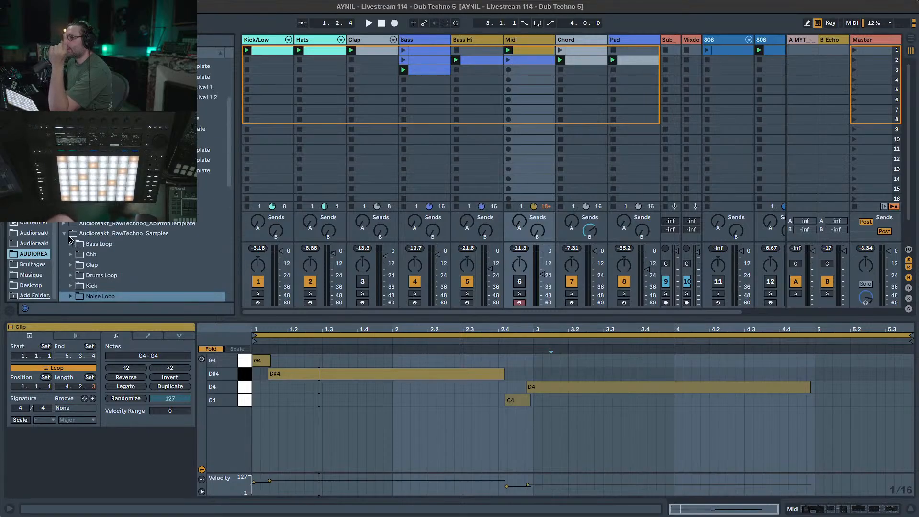
{"action": "left_click", "coordinate": [65, 234]}
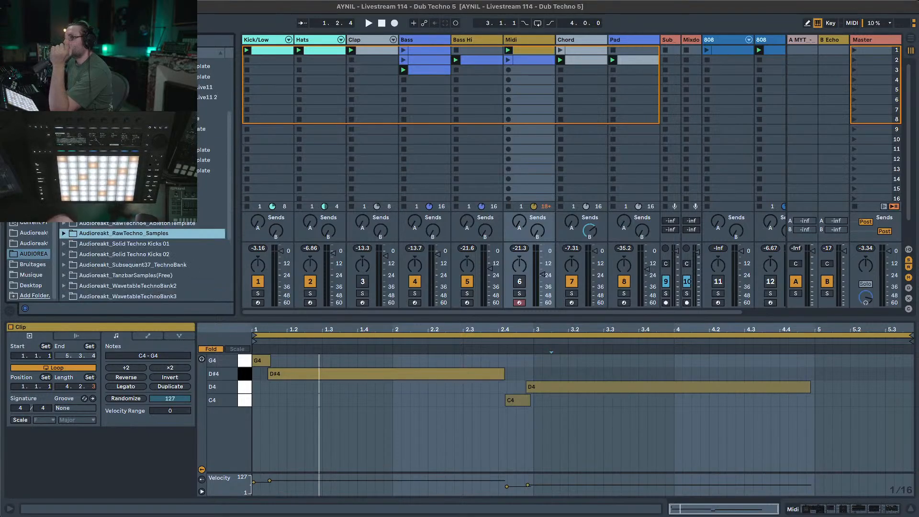
{"action": "left_click", "coordinate": [64, 171]}
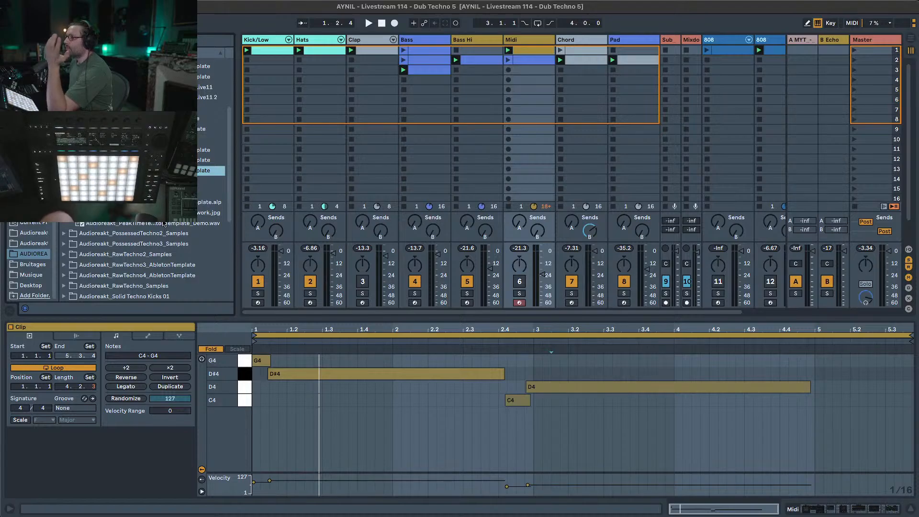
{"action": "left_click", "coordinate": [162, 224]}
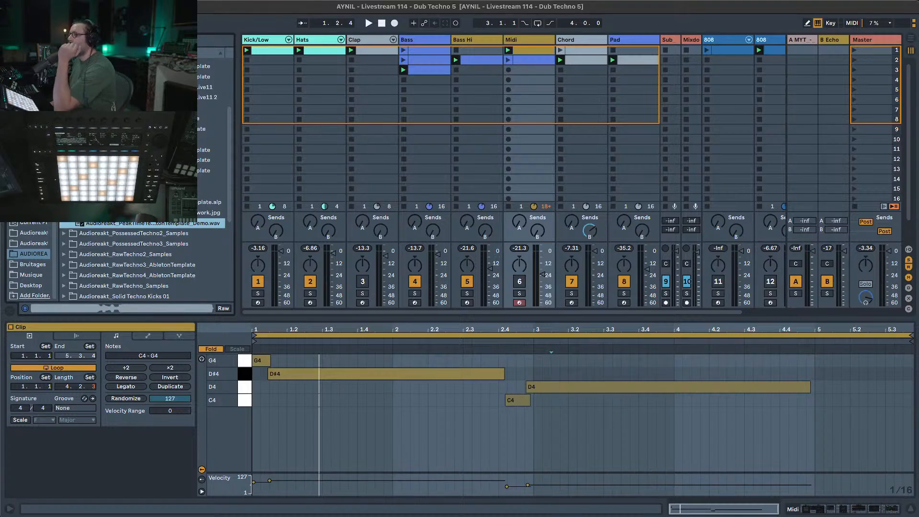
{"action": "scroll", "coordinate": [143, 258], "scroll_direction": "down", "scroll_amount": 3}
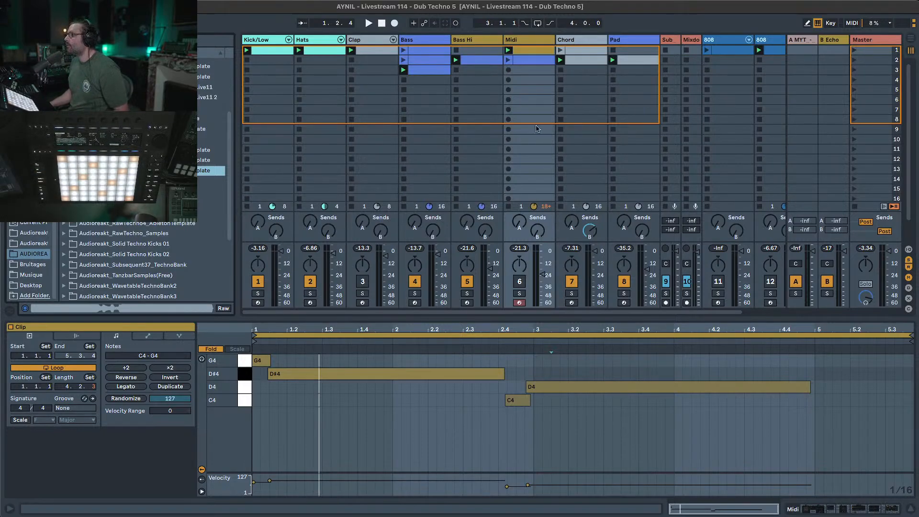
{"action": "key", "text": "space"}
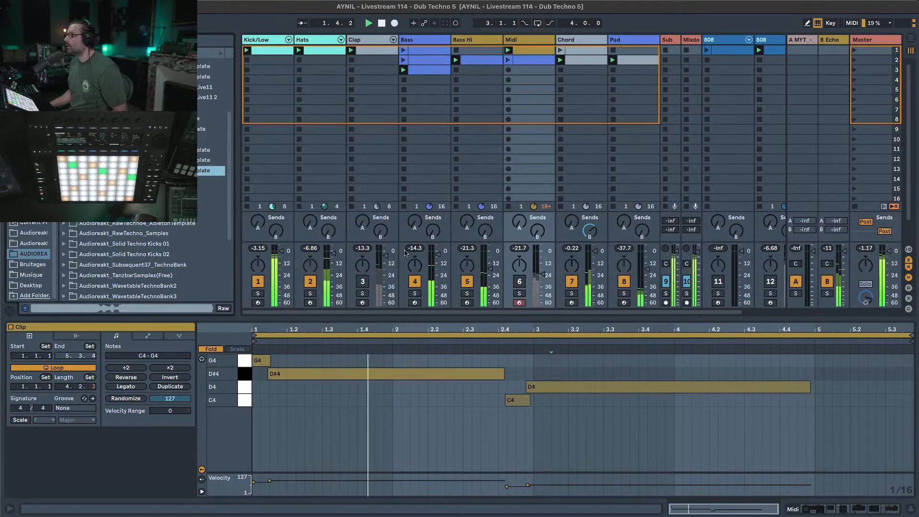